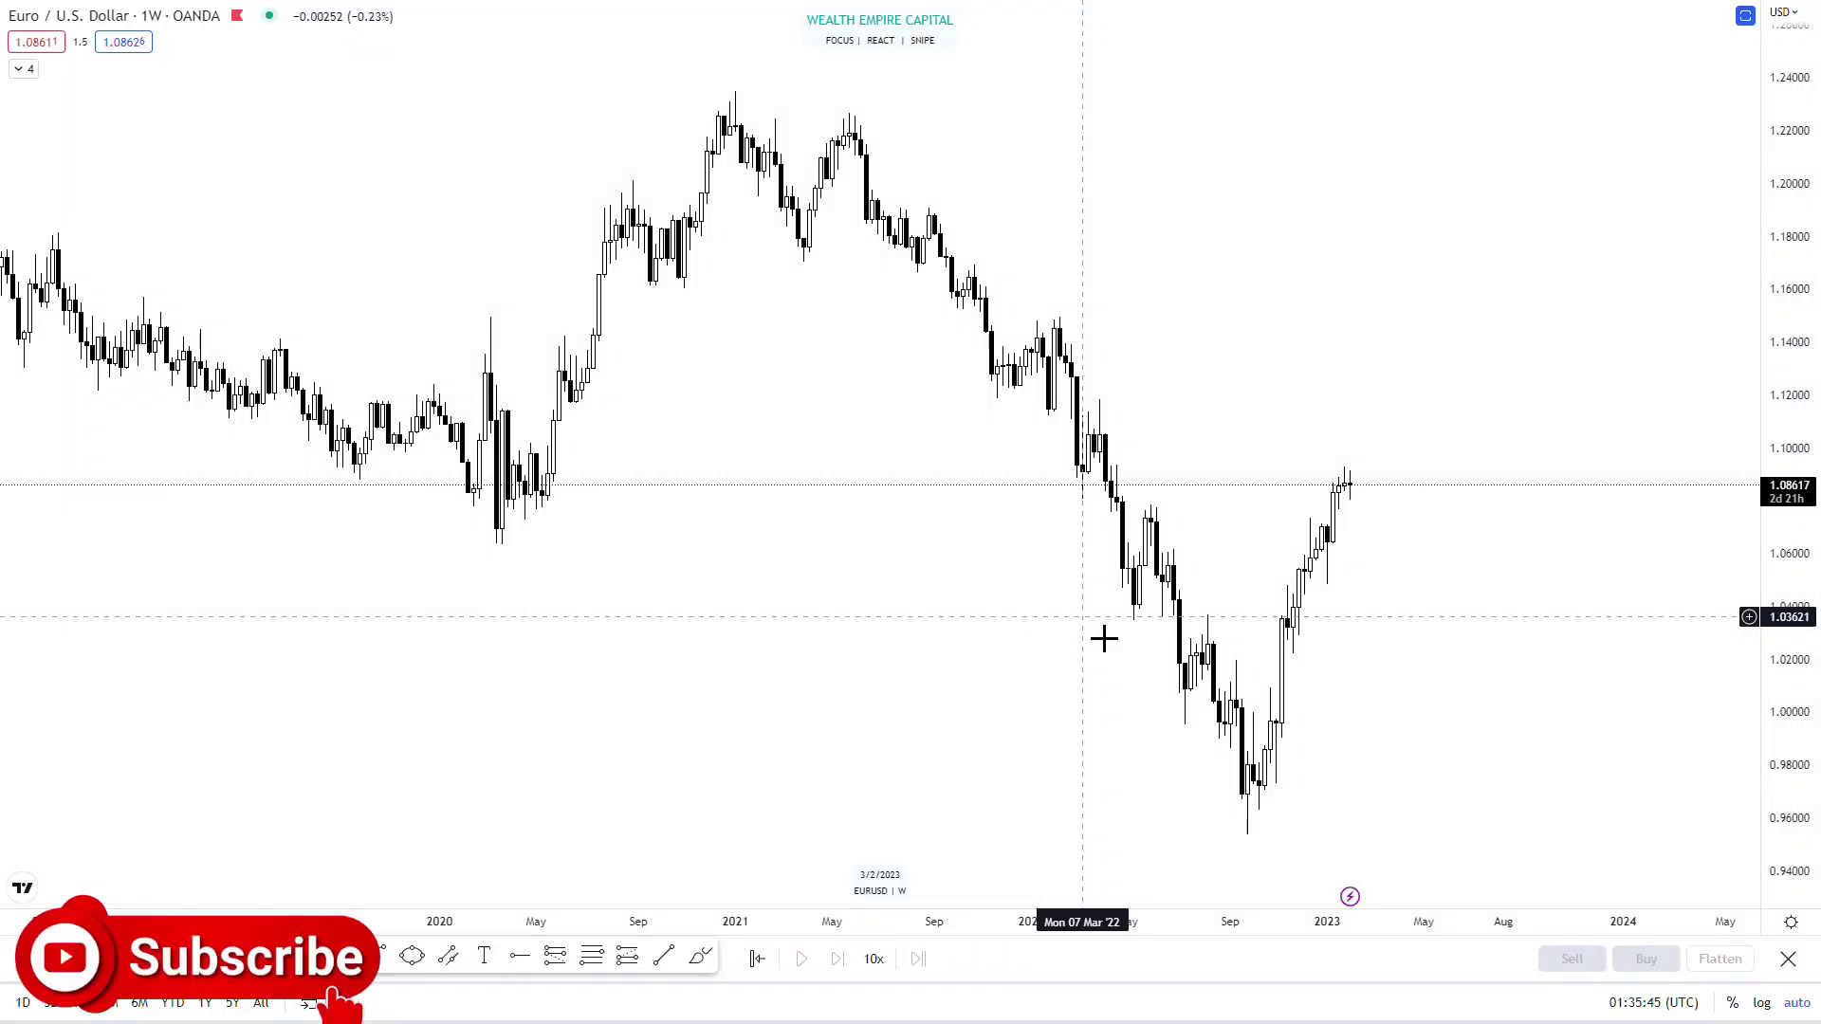
Draw a rising nine-leg zigzag path of higher highs and higher lows in the empty area after the latest candles, starting near 1.00.
scroll(1082, 616, "right", 5)
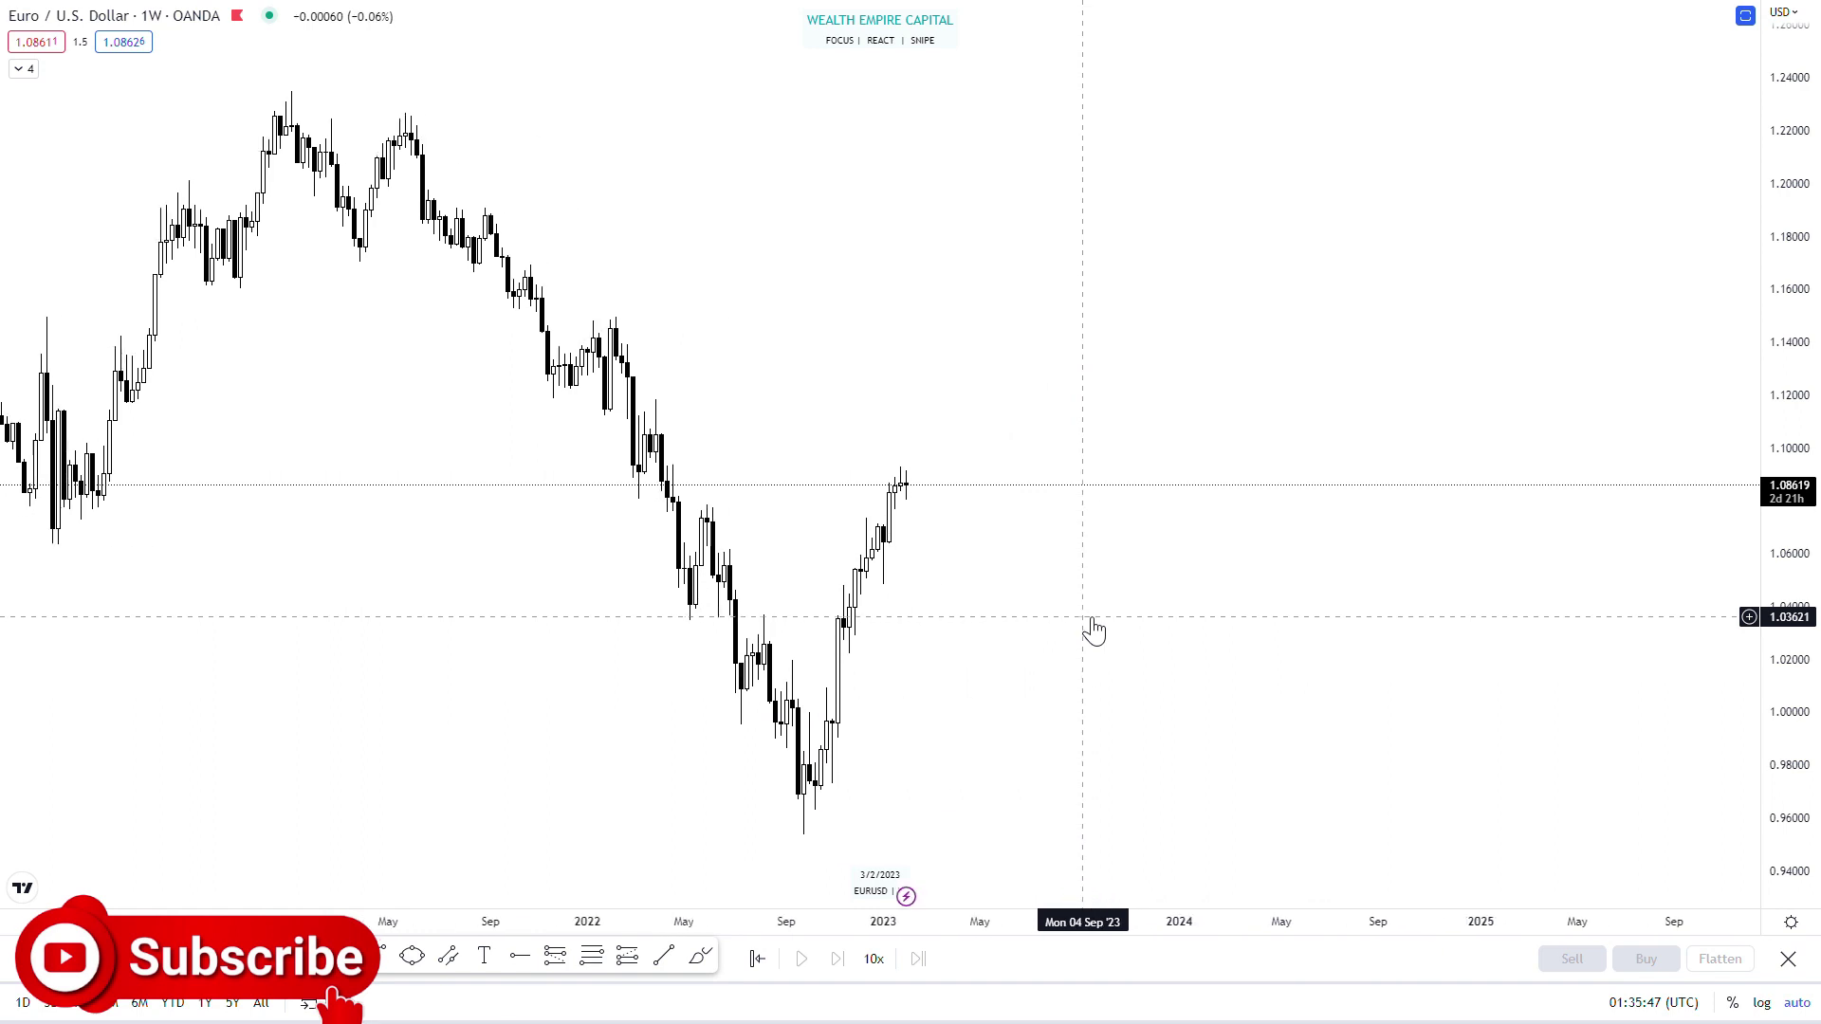
left_click_drag(1773, 579, 1773, 646)
left_click_drag(1321, 386, 1185, 427)
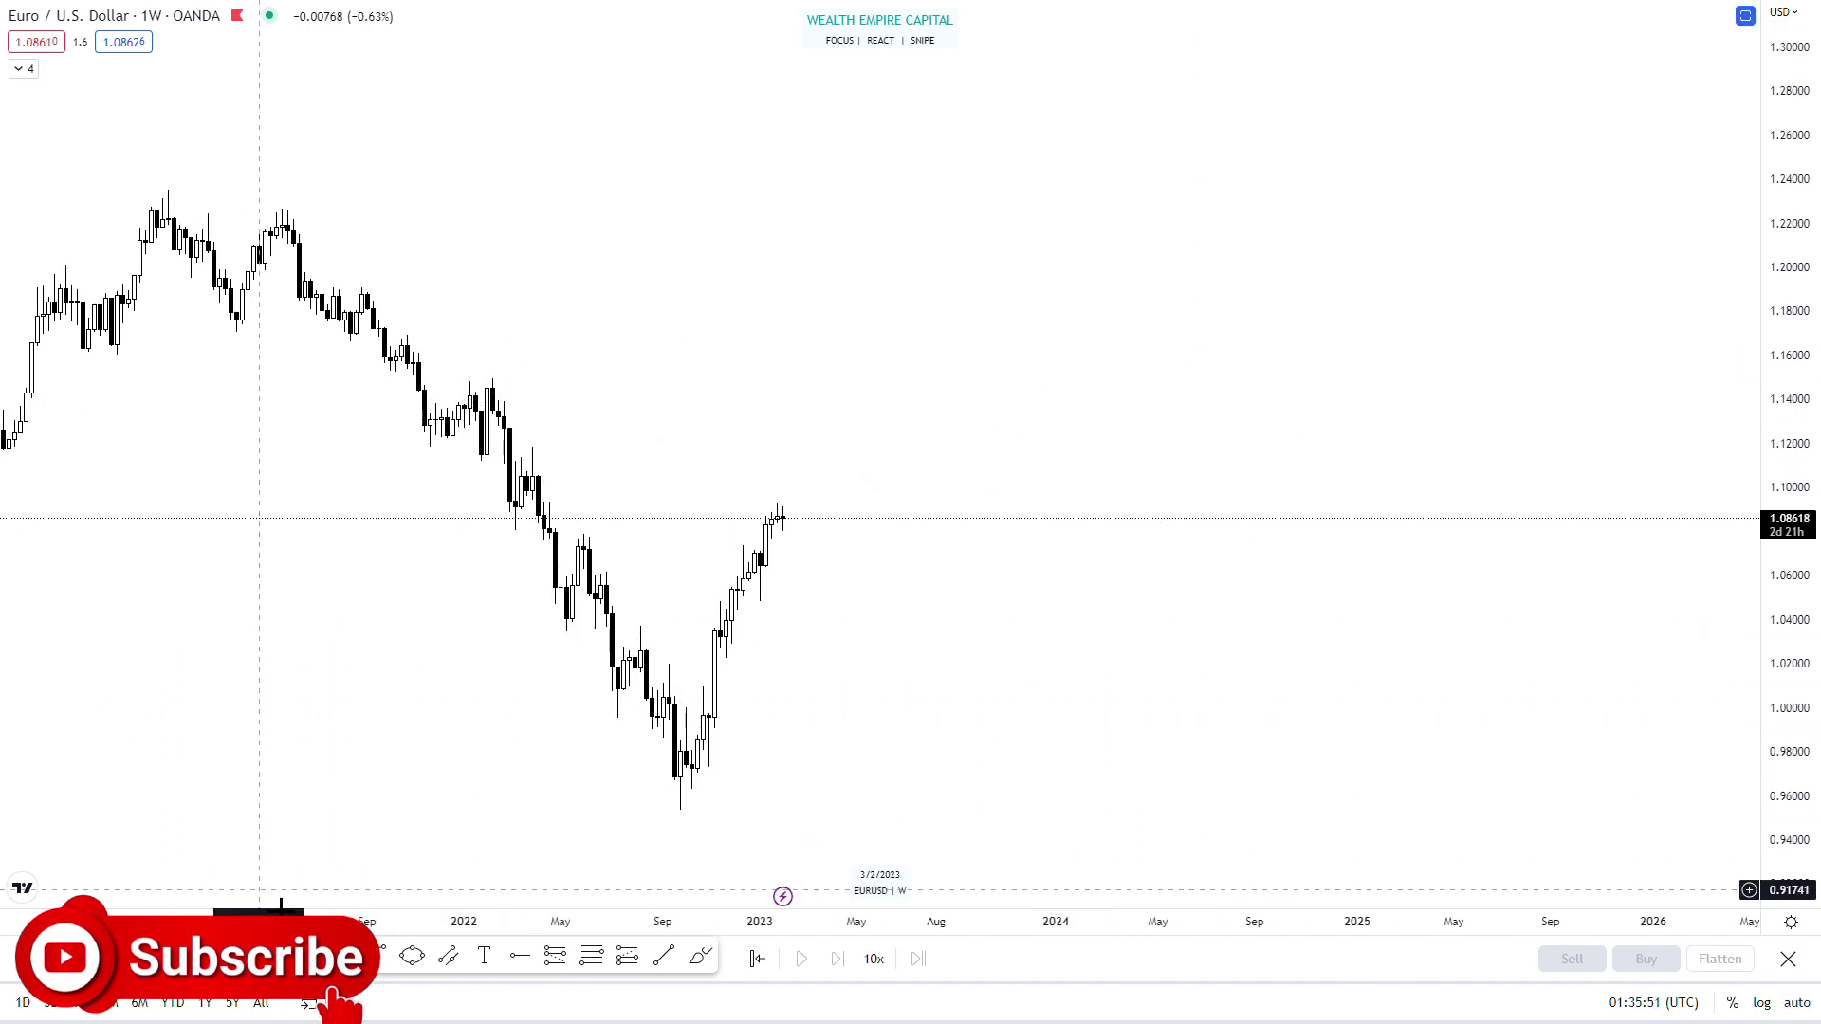
left_click(896, 715)
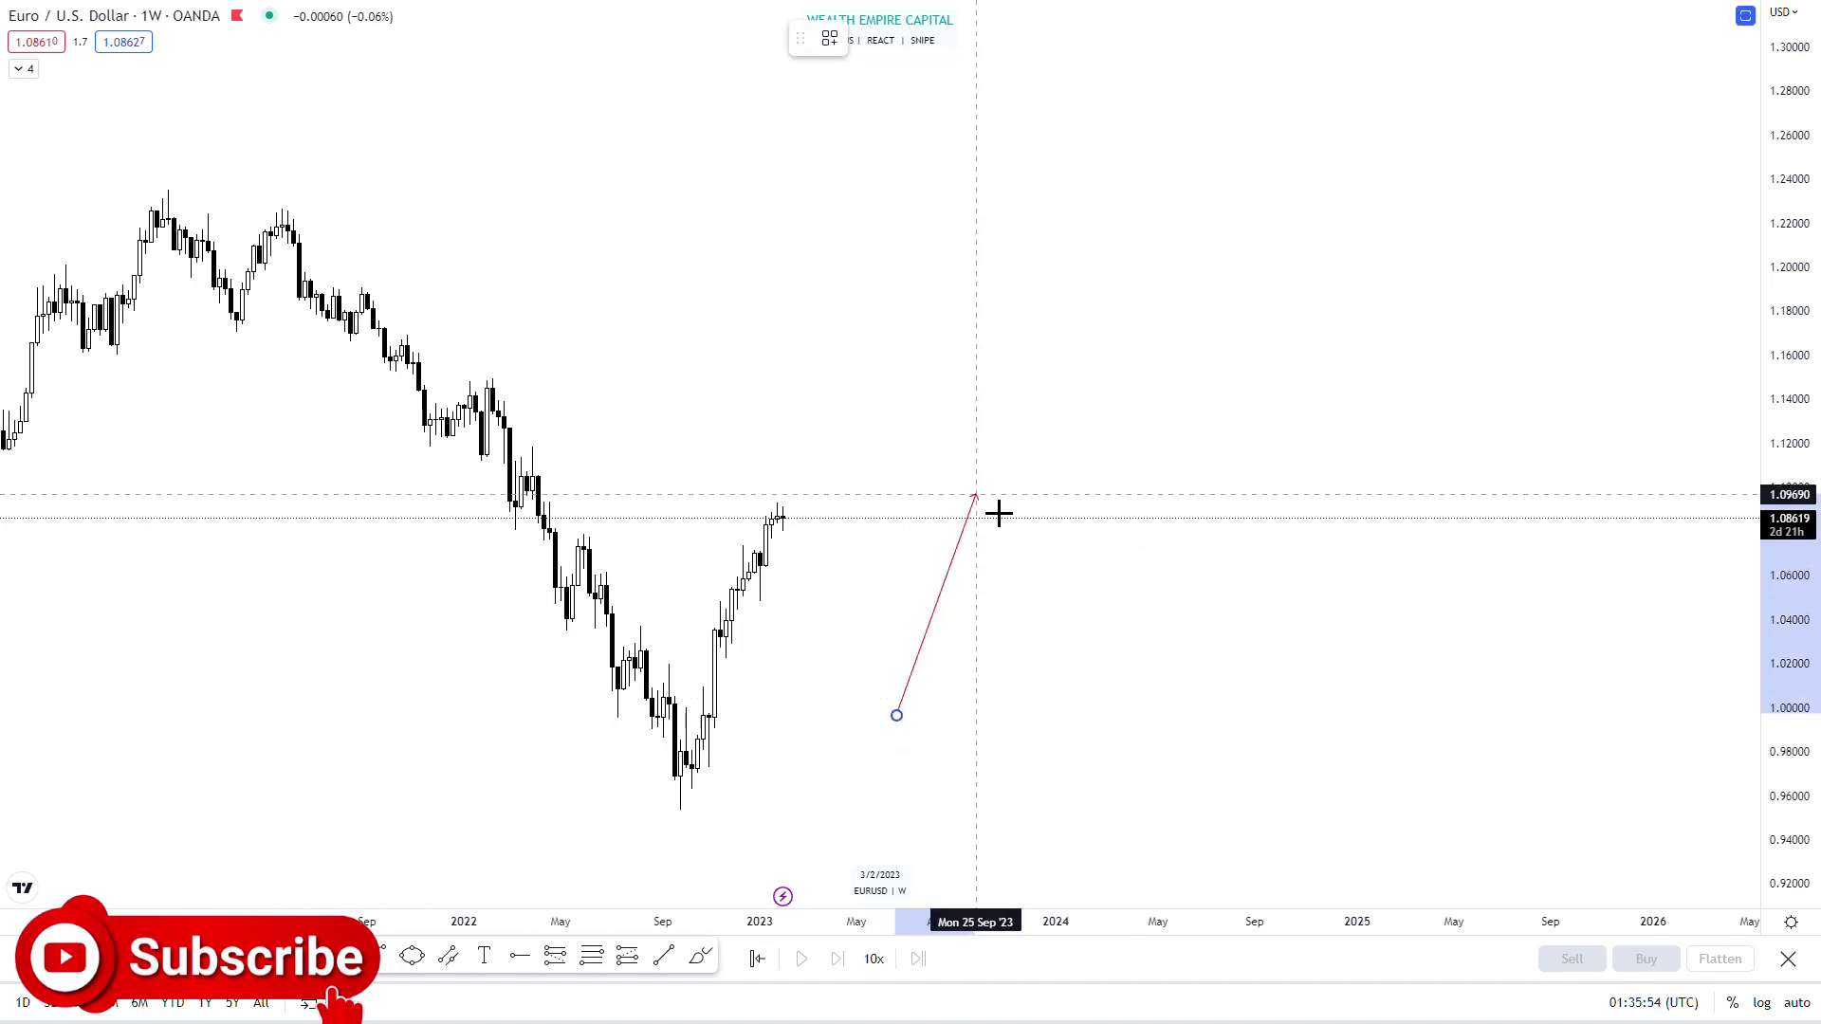
left_click(999, 457)
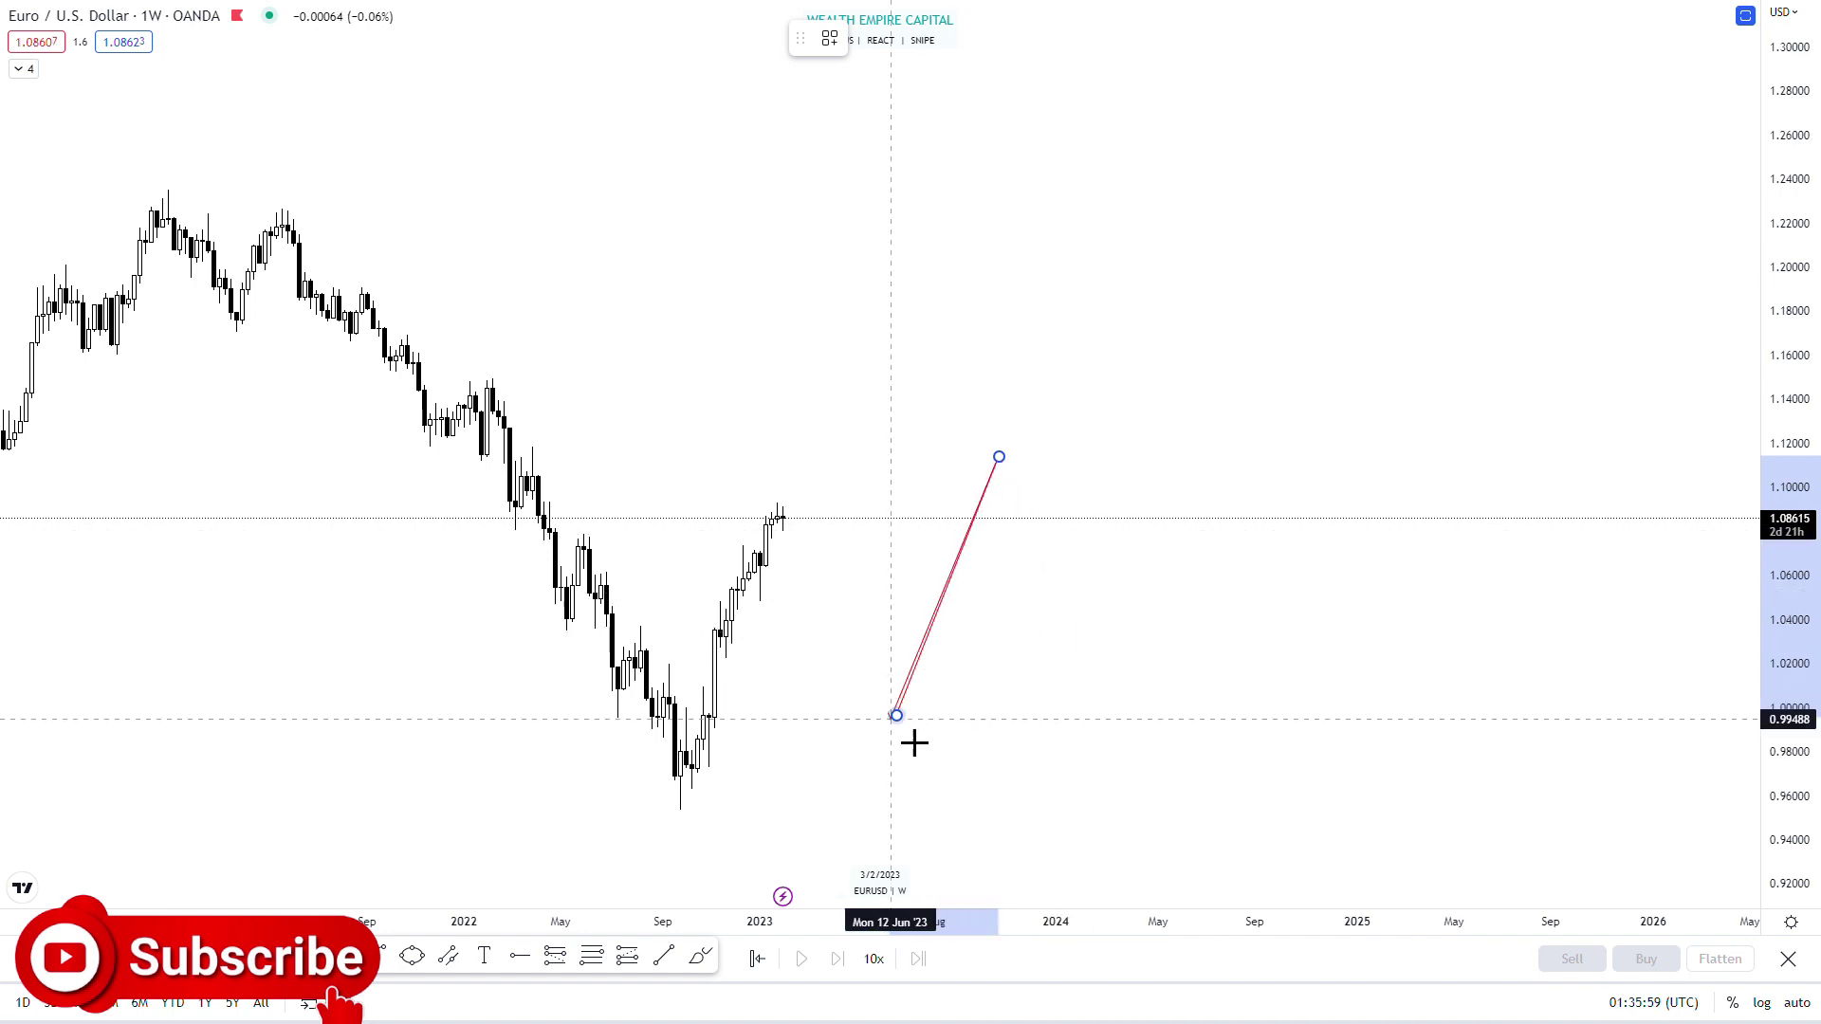
left_click(1084, 652)
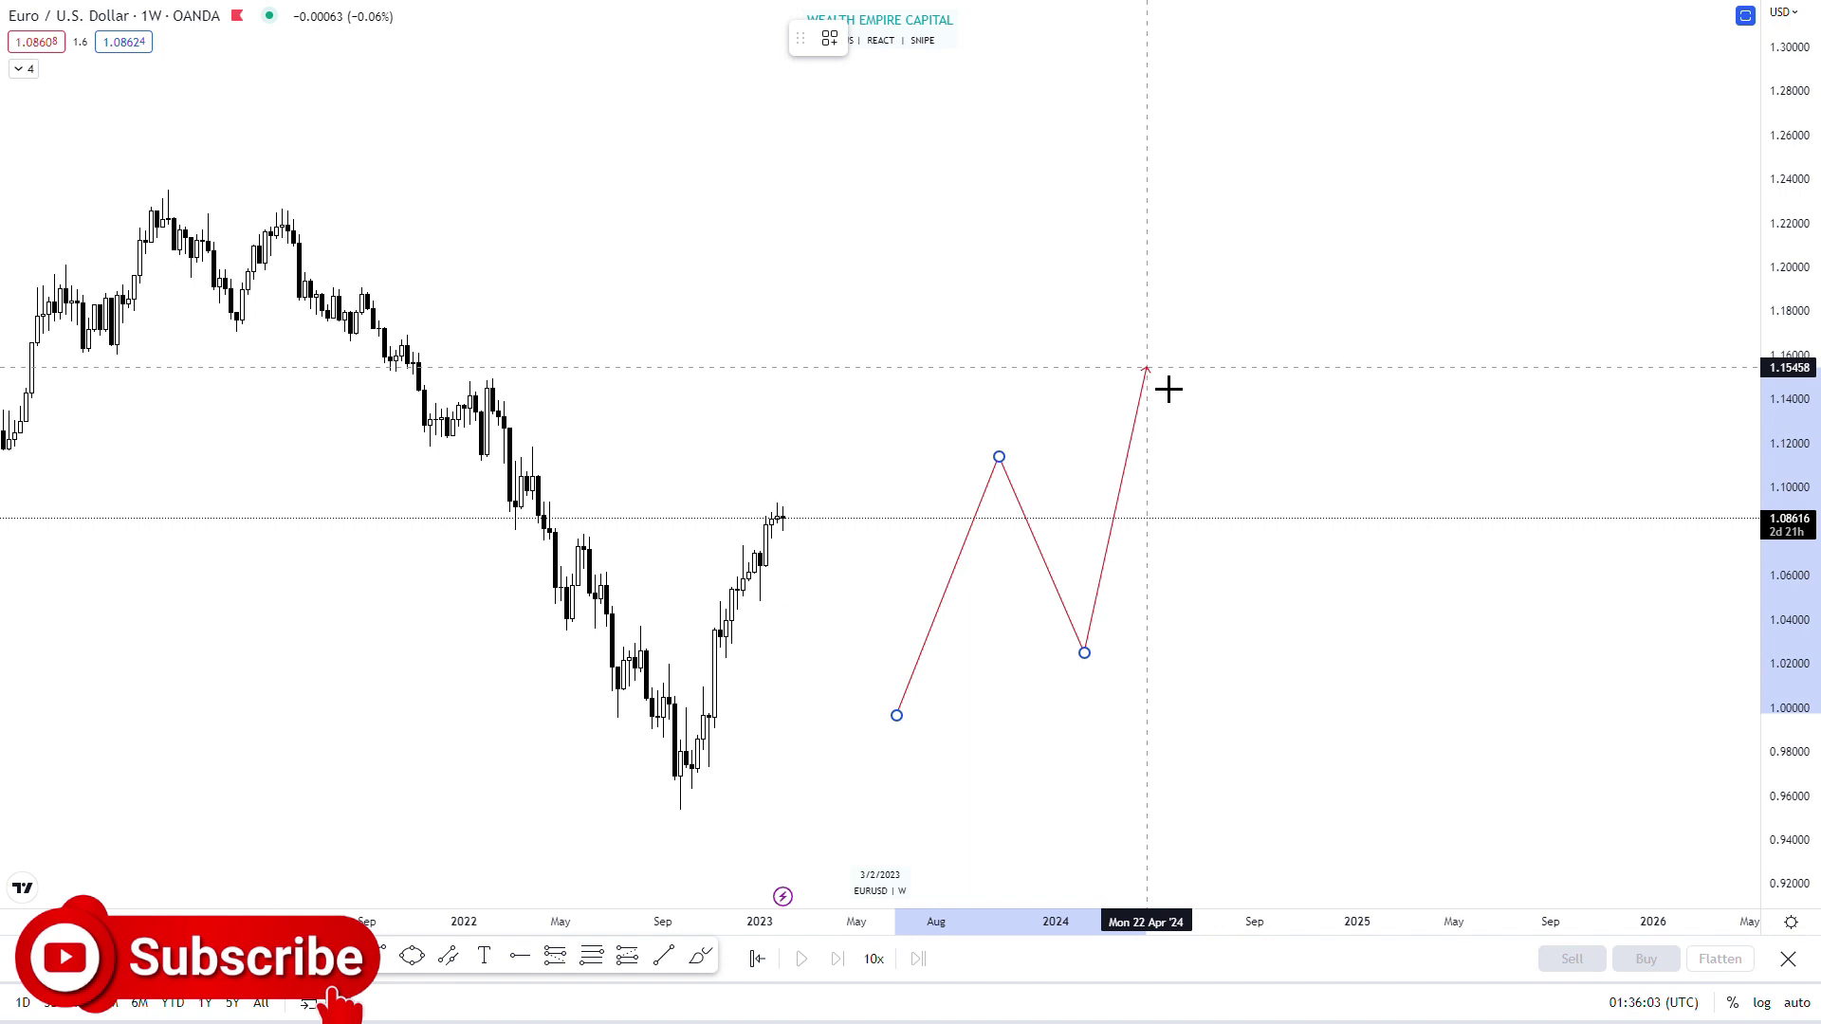
left_click(1146, 367)
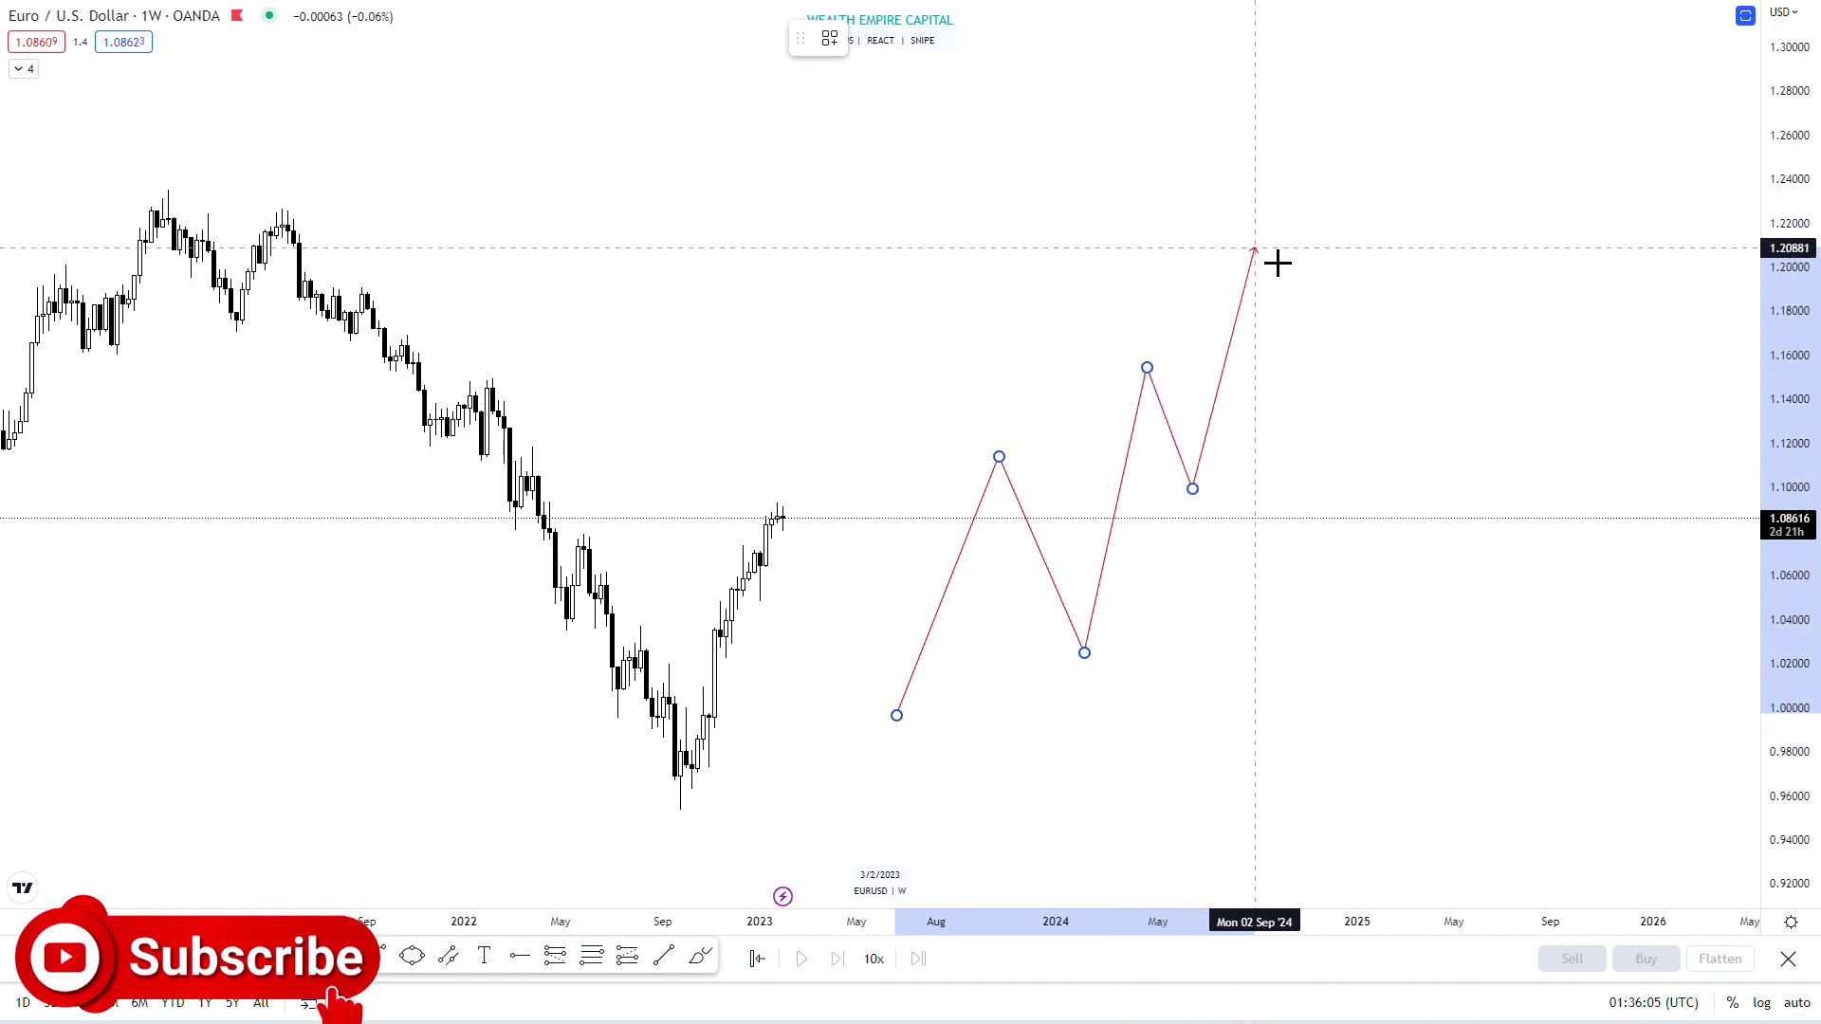
left_click(1260, 206)
left_click(1312, 318)
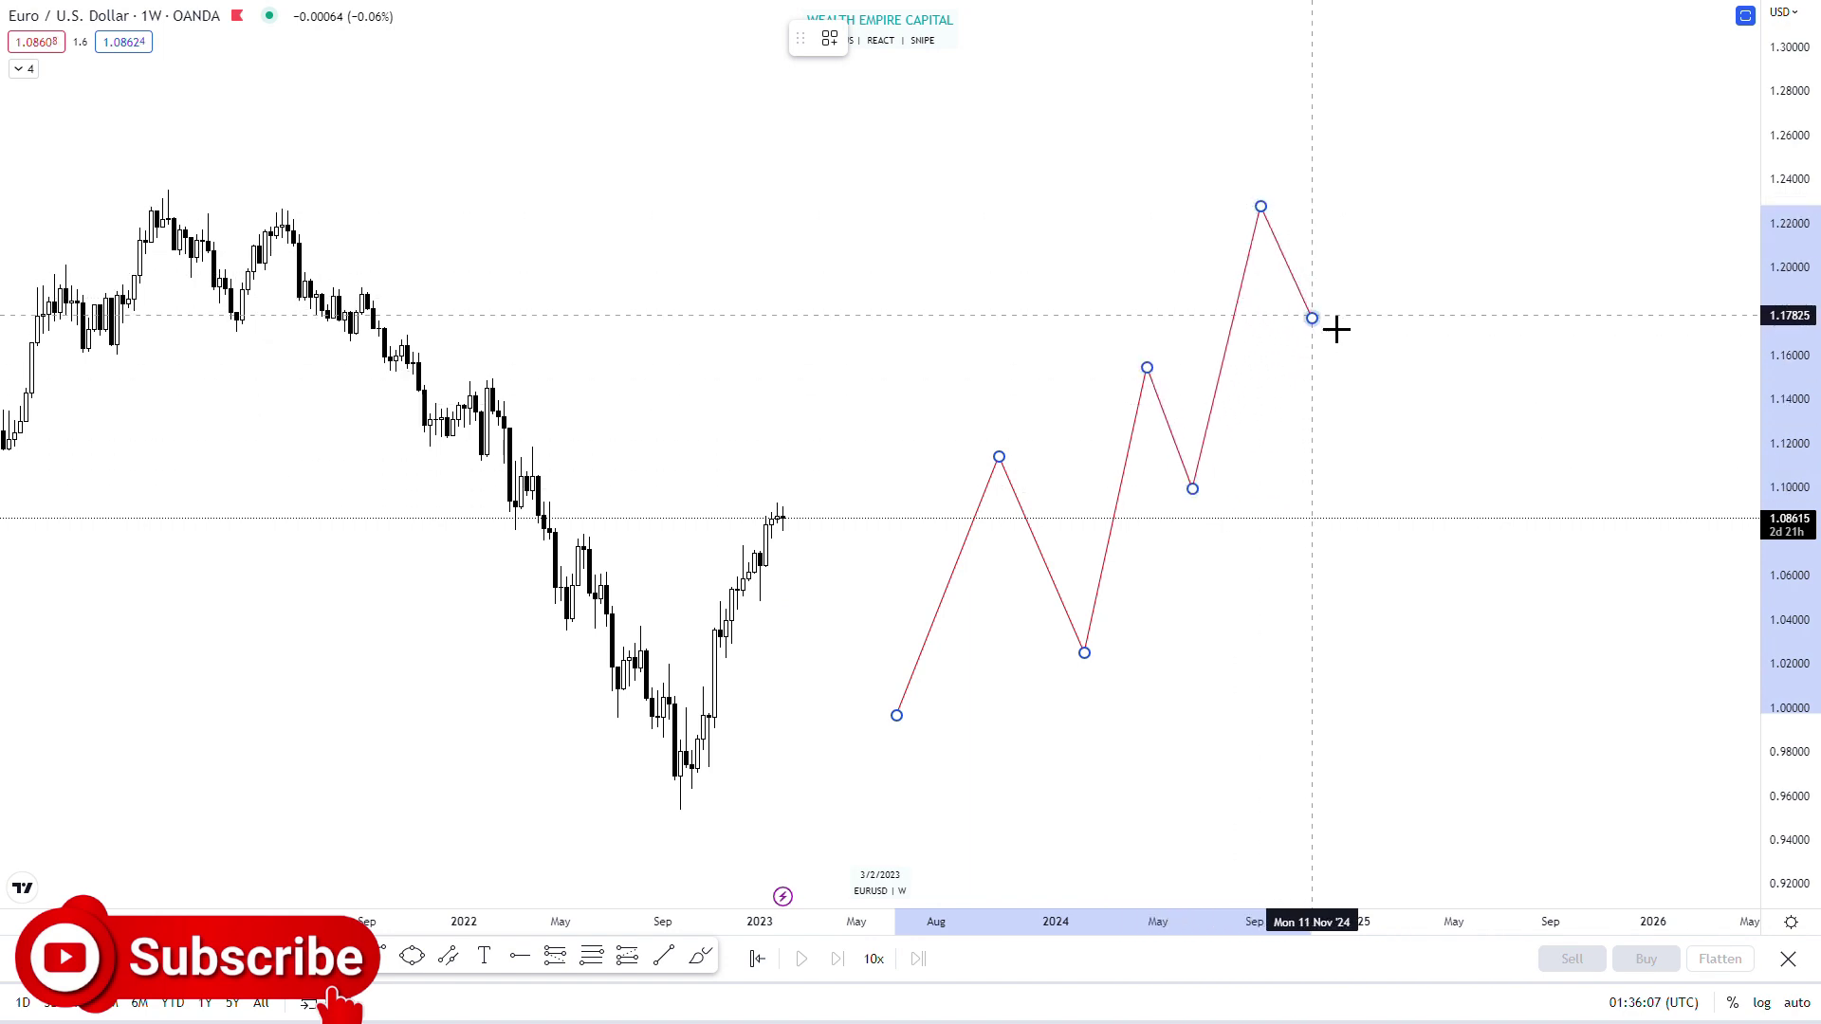
left_click(1374, 59)
left_click(1448, 263)
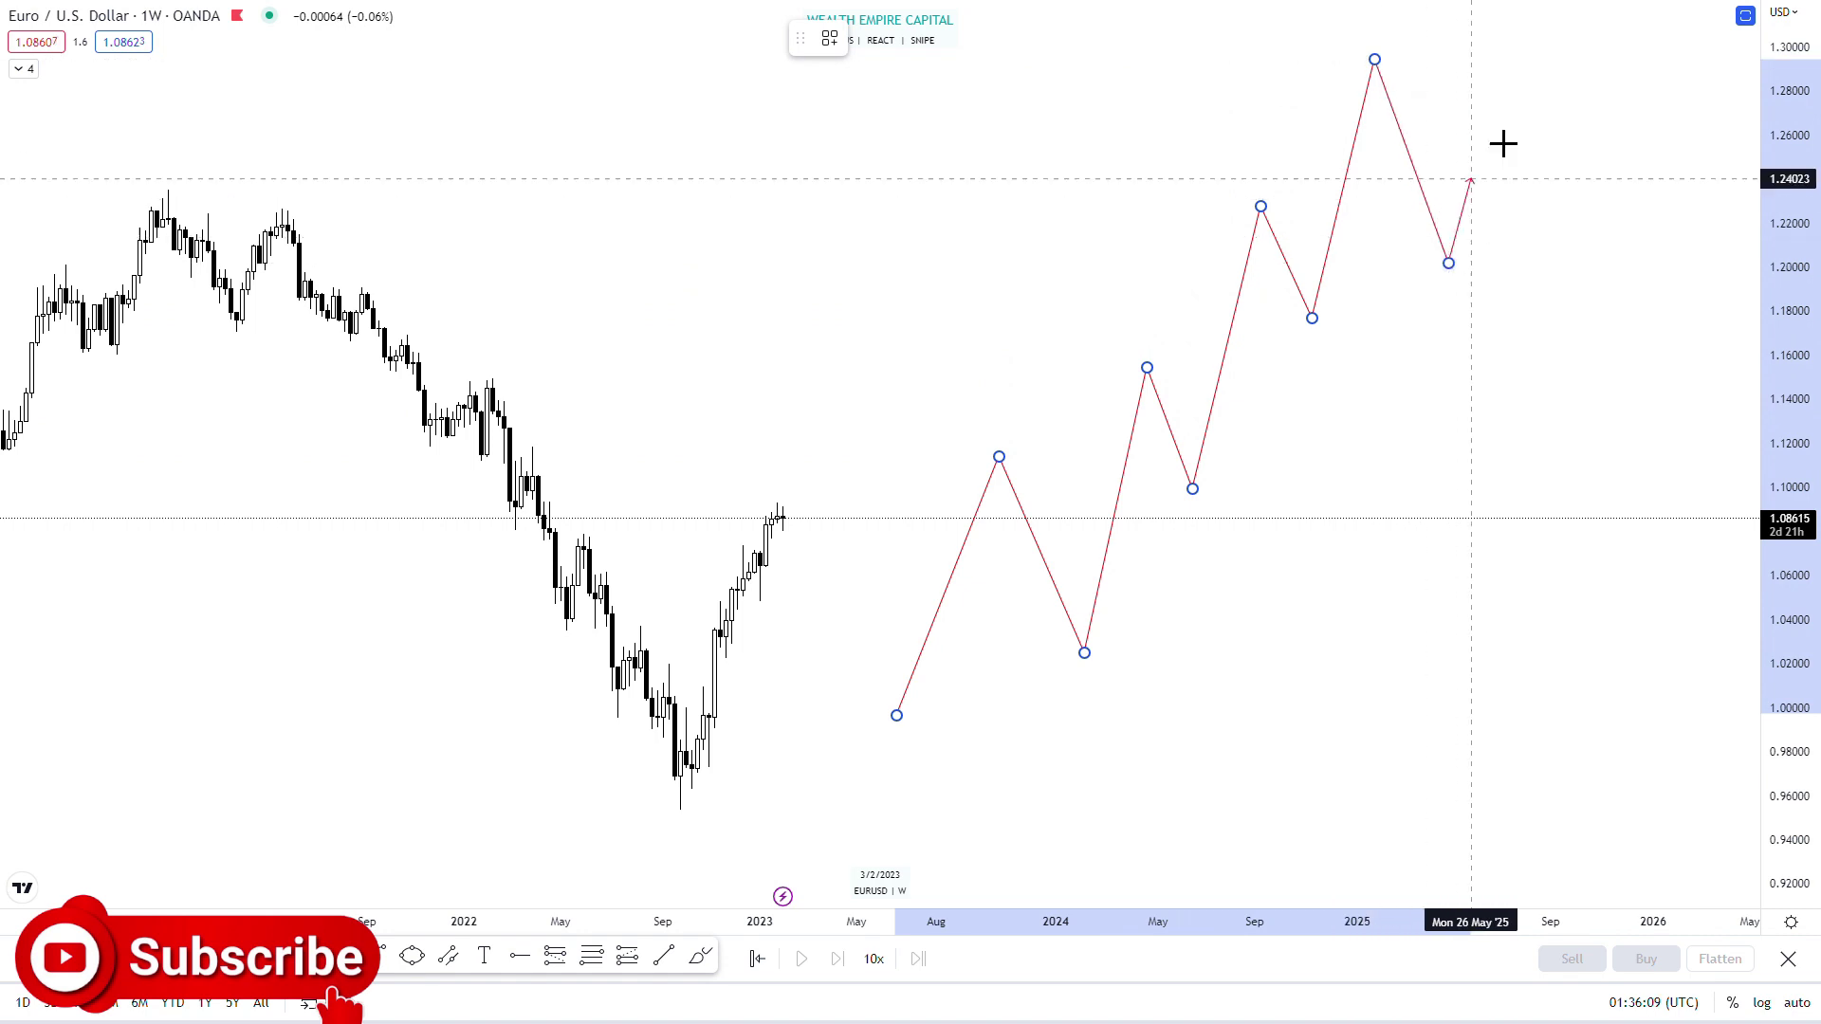
double_click(1517, 13)
left_click_drag(1548, 273, 1386, 286)
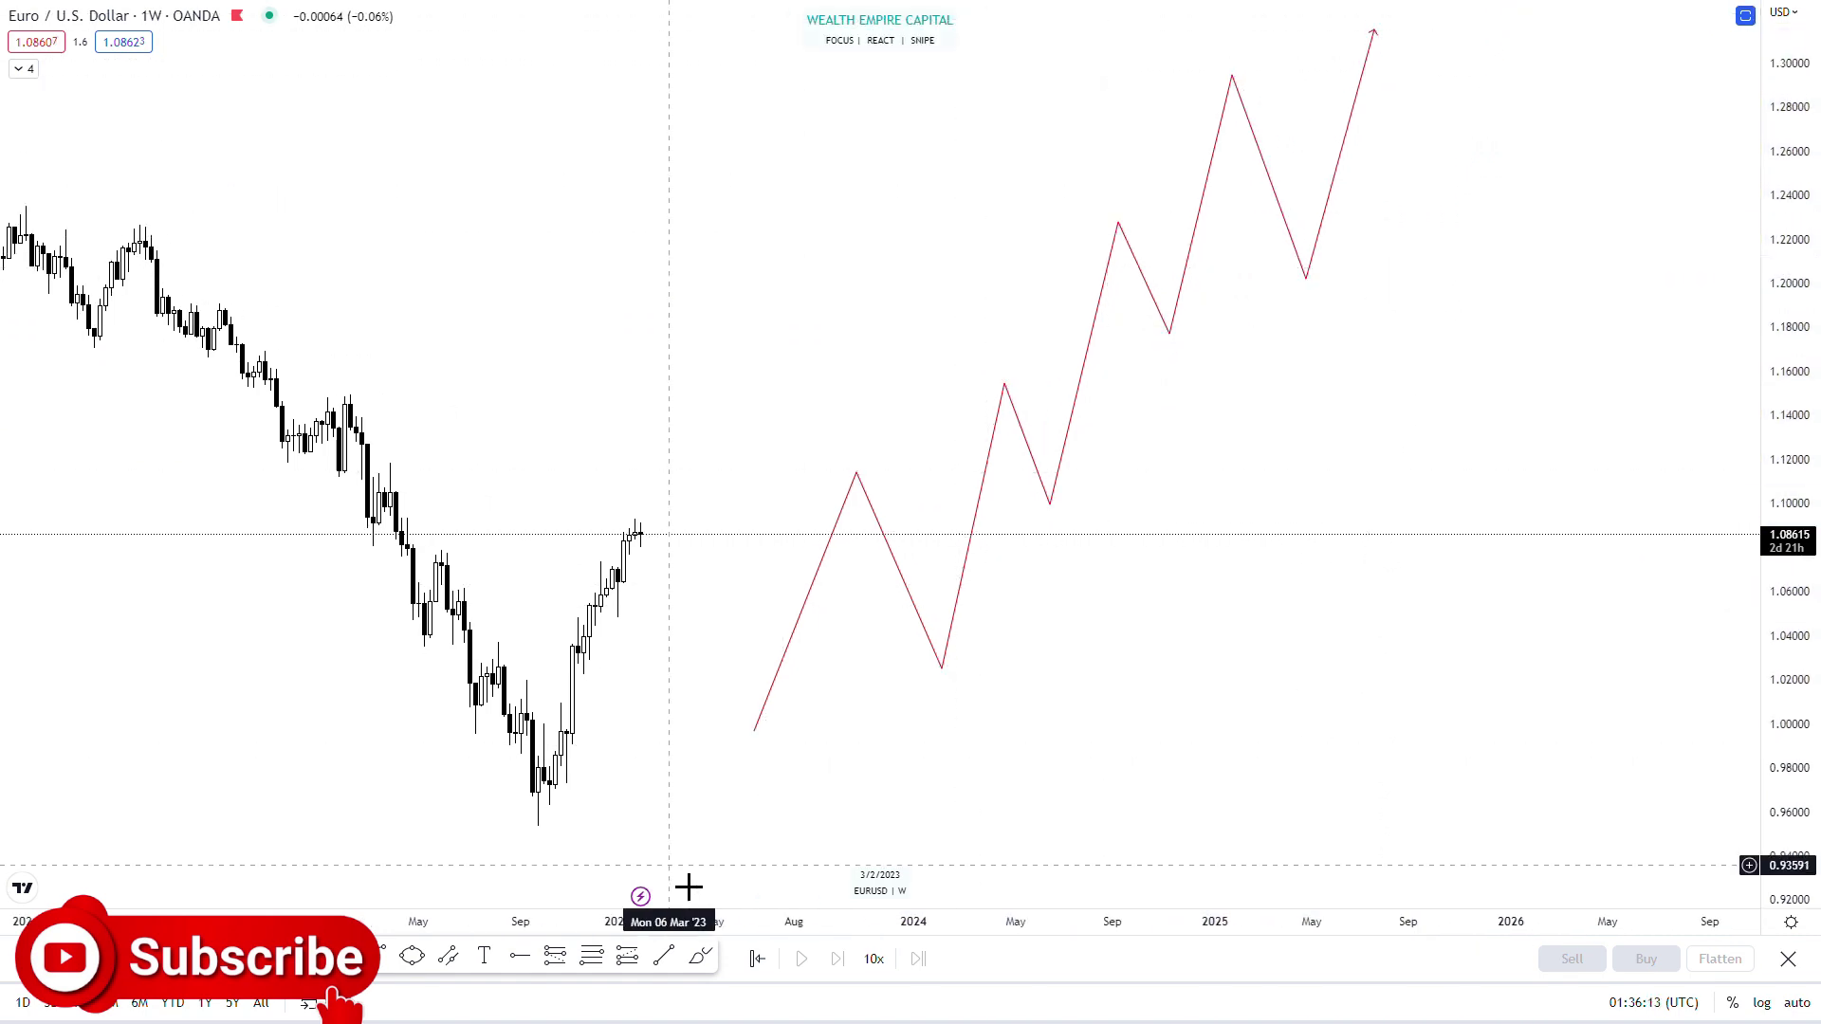
left_click(699, 959)
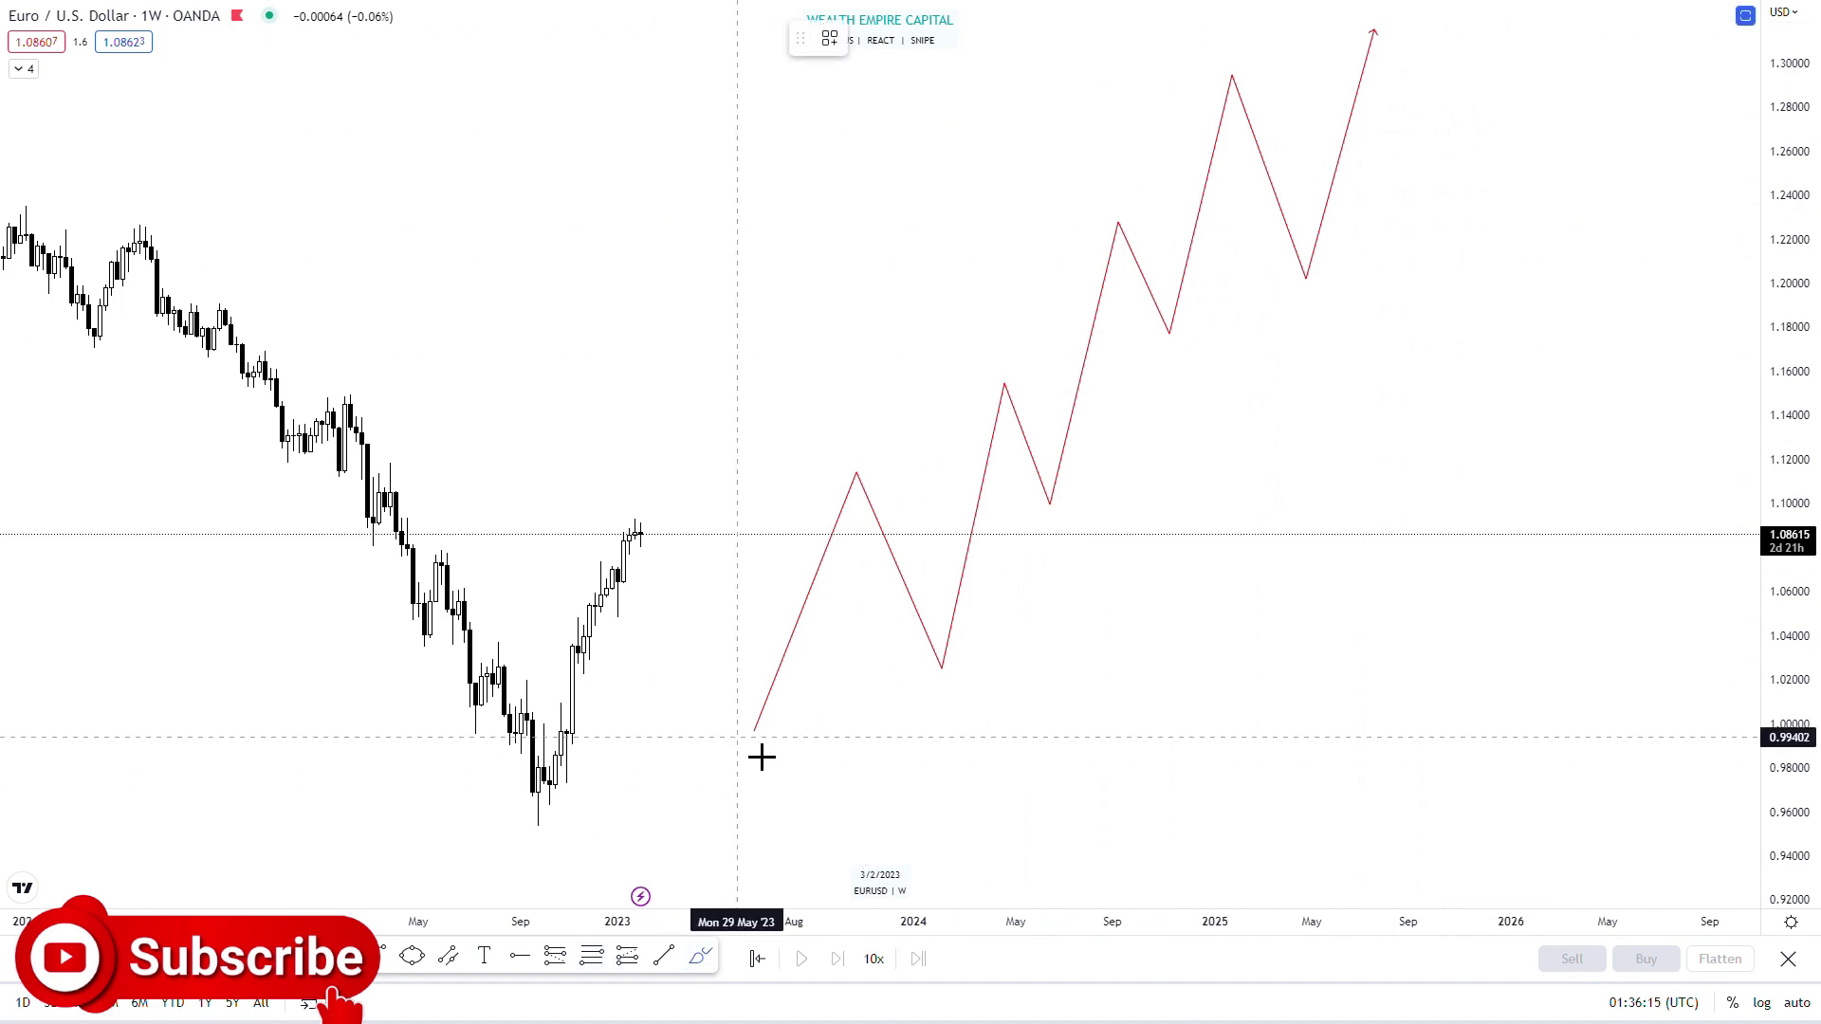
left_click_drag(756, 735, 758, 732)
mouse_move(854, 473)
left_mouse_down()
mouse_move(846, 453)
mouse_move(865, 470)
left_mouse_up()
key("ctrl+z")
key("ctrl+z")
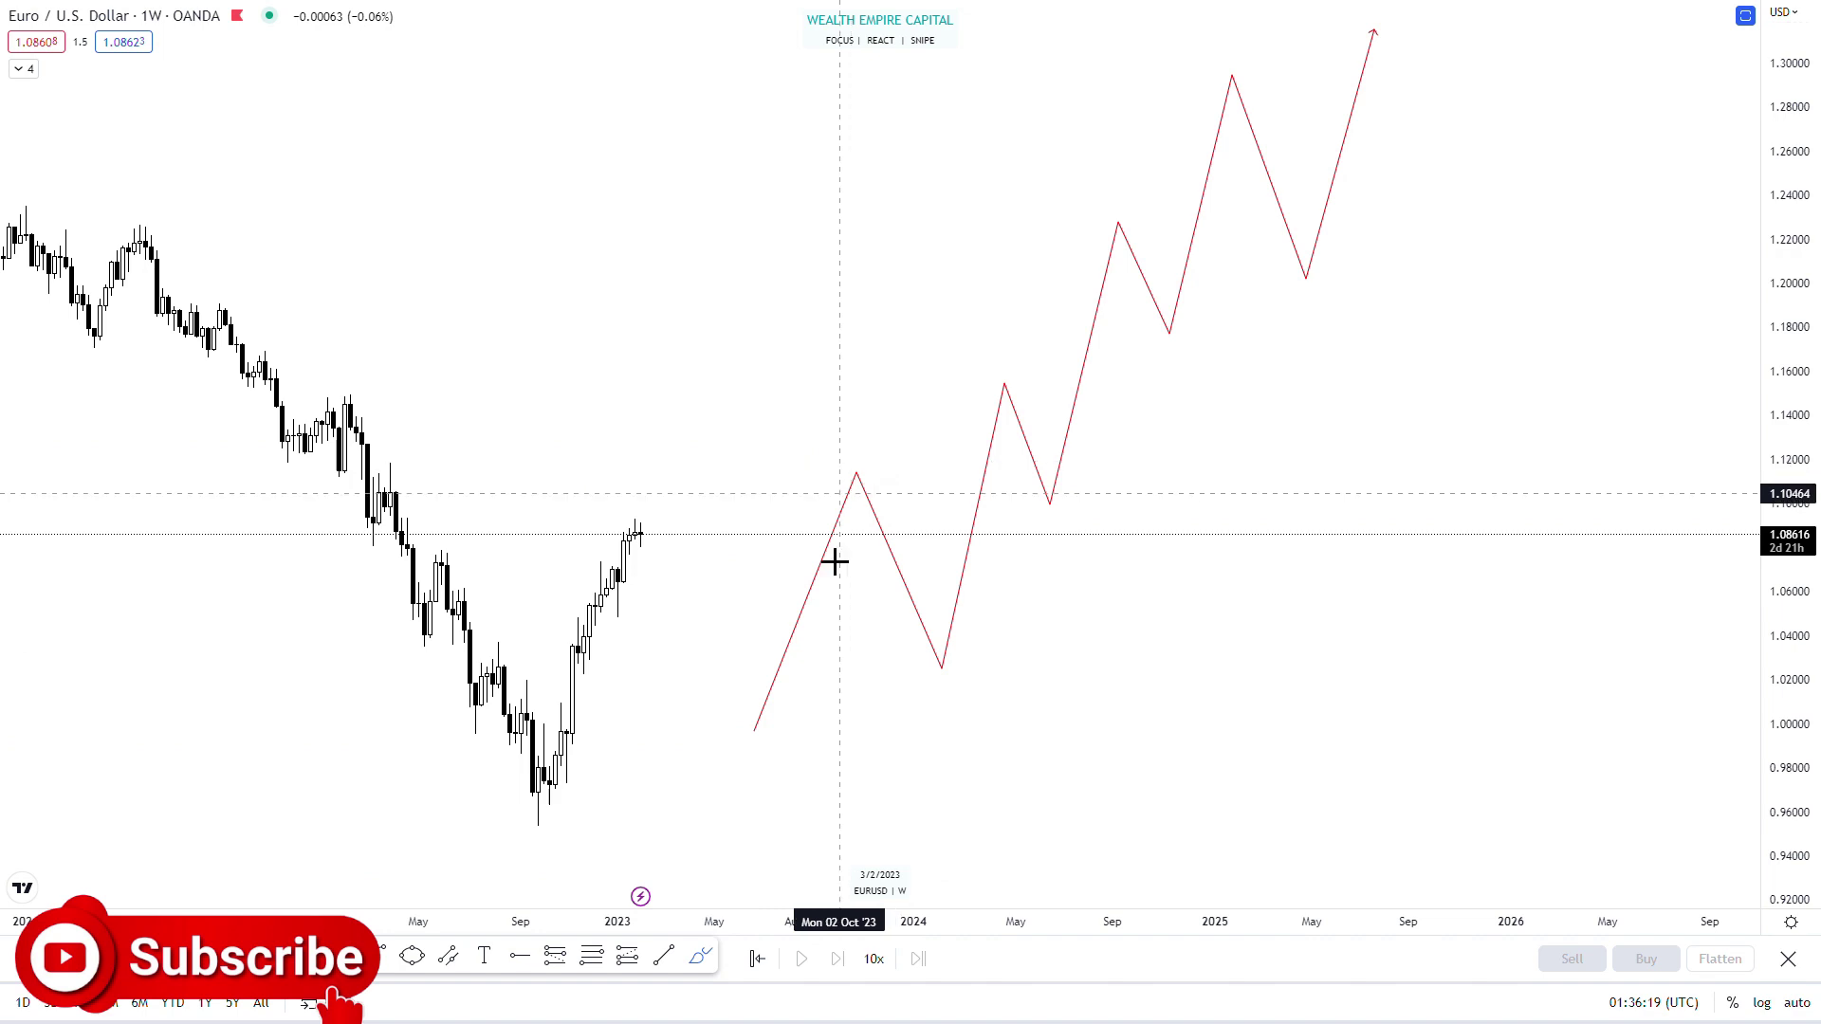
Place a Fibonacci retracement over the zigzag's first upward leg, from its low at 0.99618 to its high at 1.11411.
left_click(584, 958)
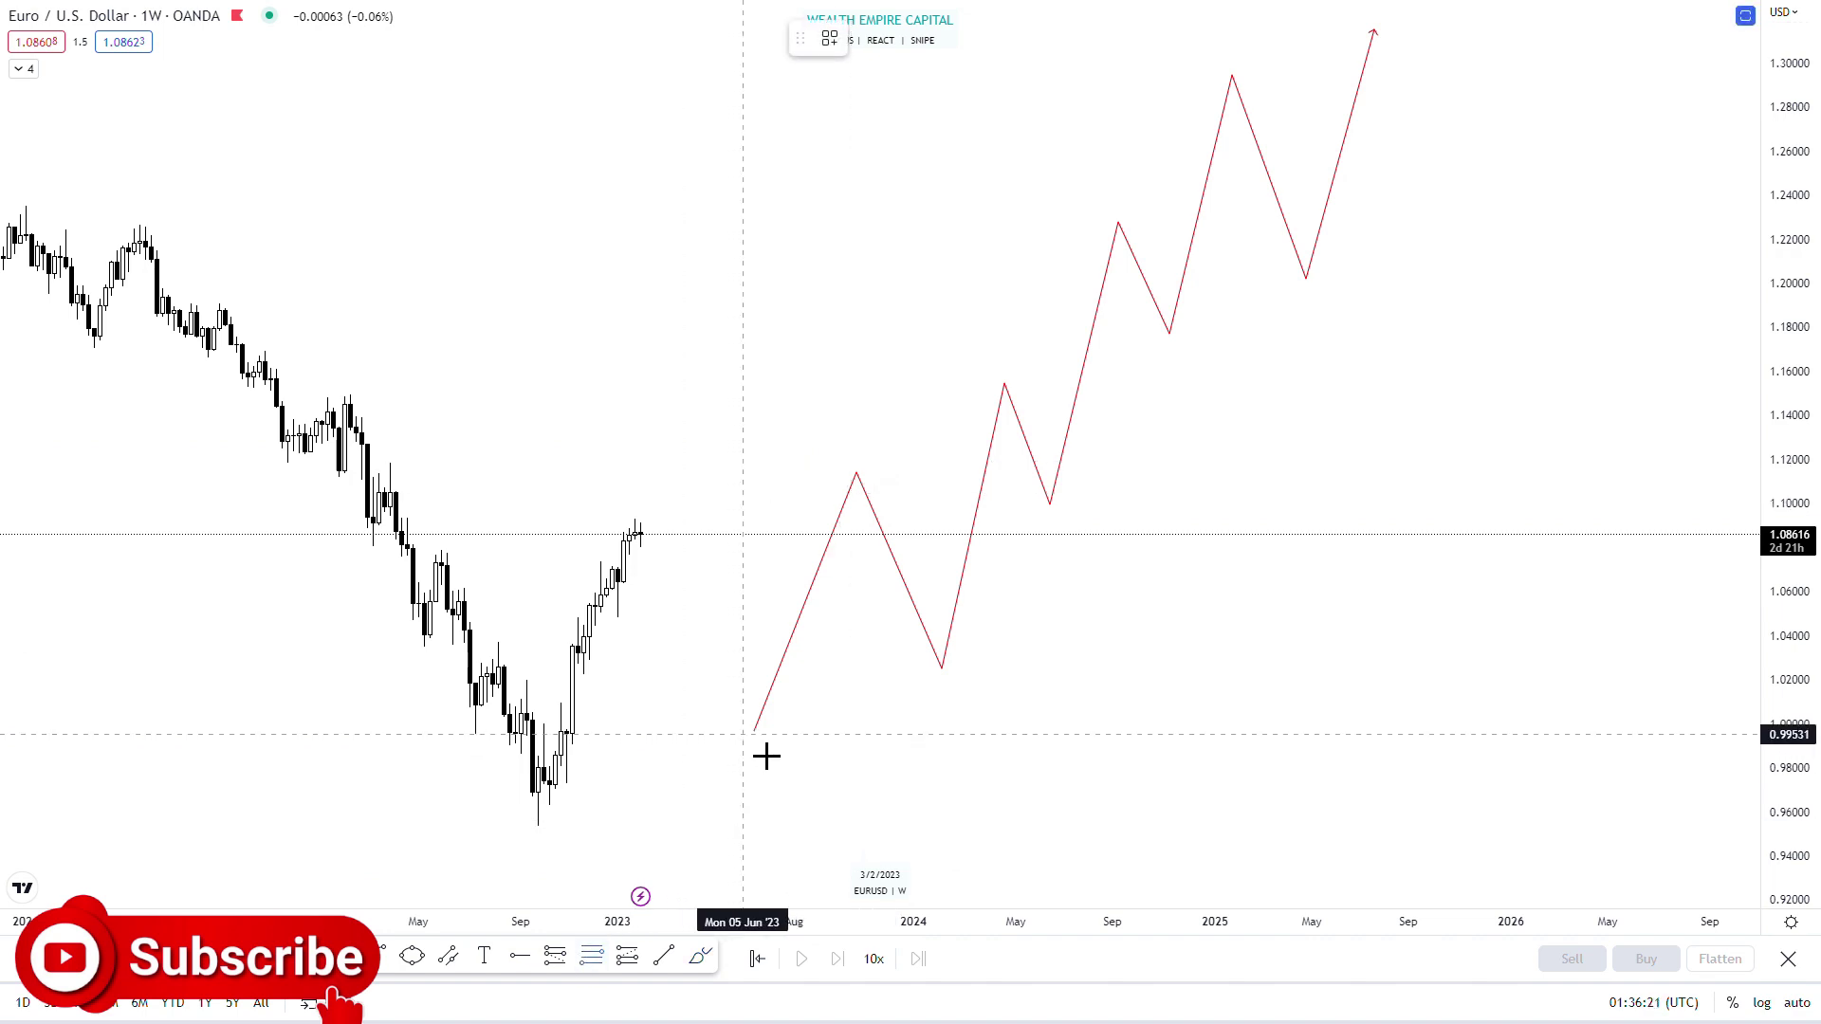
left_click(743, 732)
left_click(890, 472)
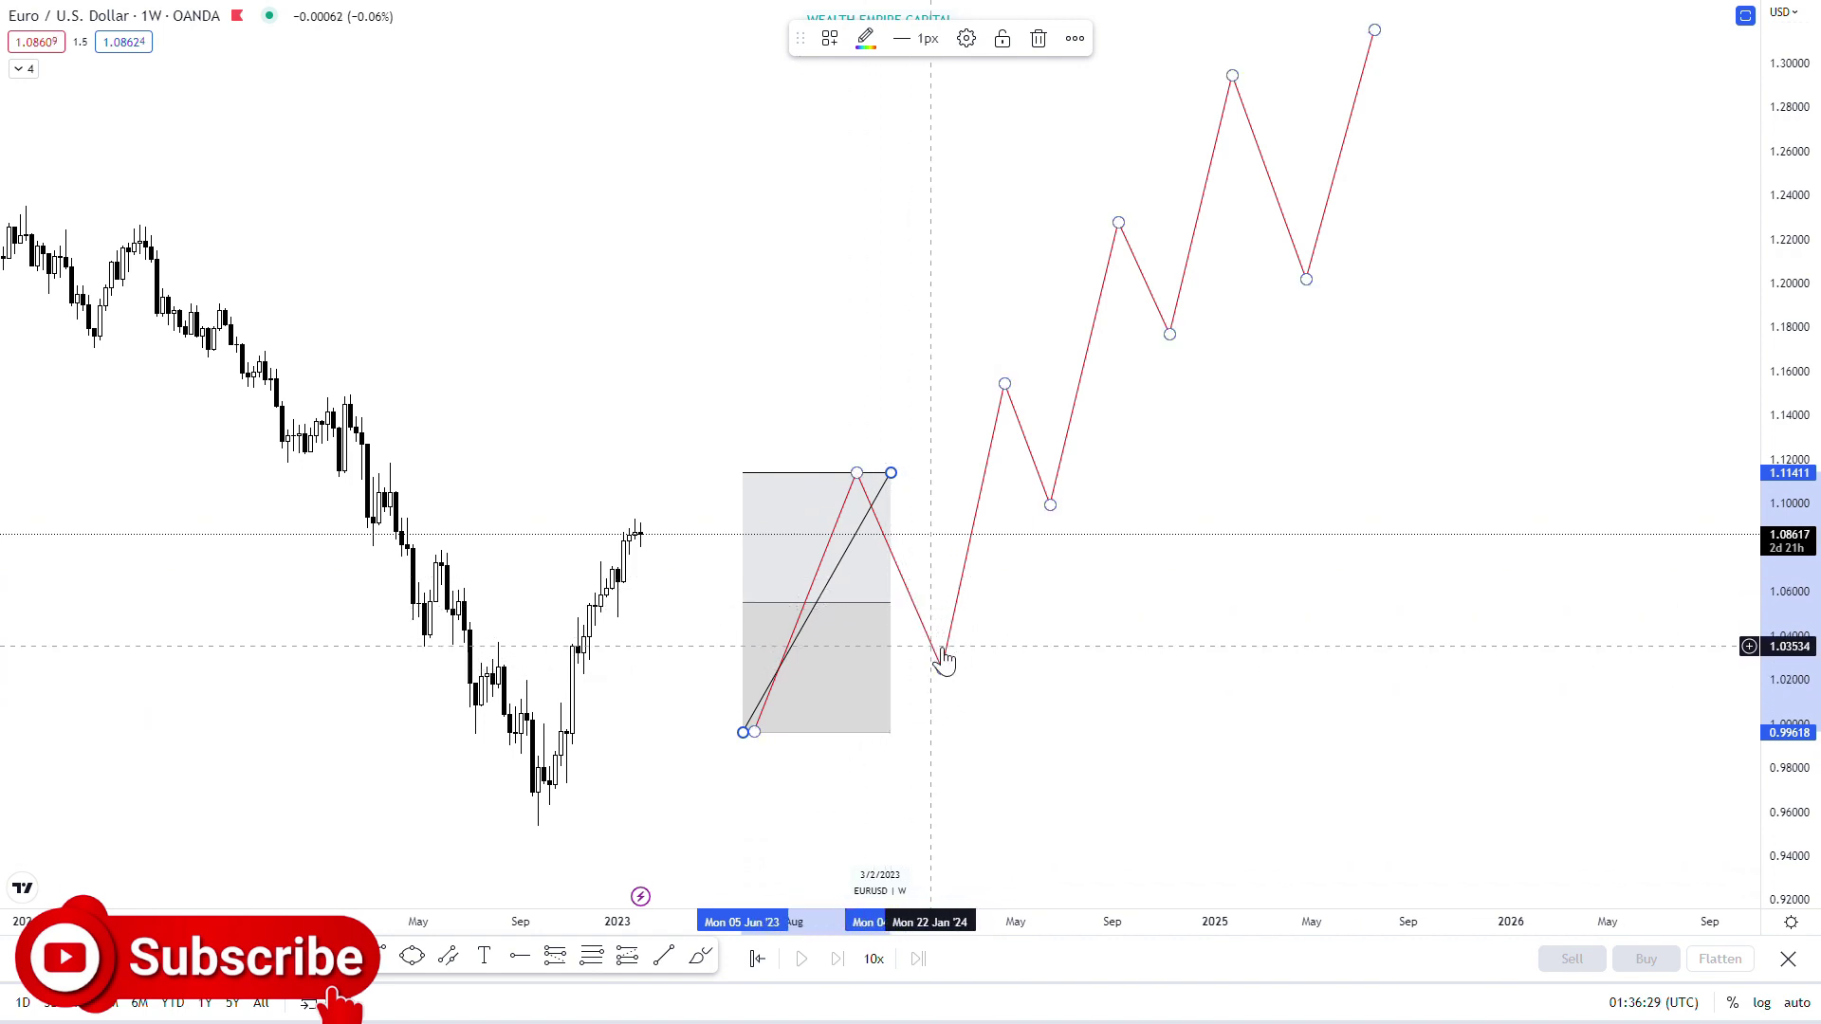
Circle the zigzag's second low and second high with the brush, and mark the first high's level with a horizontal stroke.
left_click(701, 957)
left_click_drag(983, 679, 958, 689)
mouse_move(1013, 384)
left_mouse_down()
mouse_move(1011, 415)
mouse_move(1049, 398)
mouse_move(1025, 400)
left_mouse_up()
left_click_drag(876, 492, 998, 487)
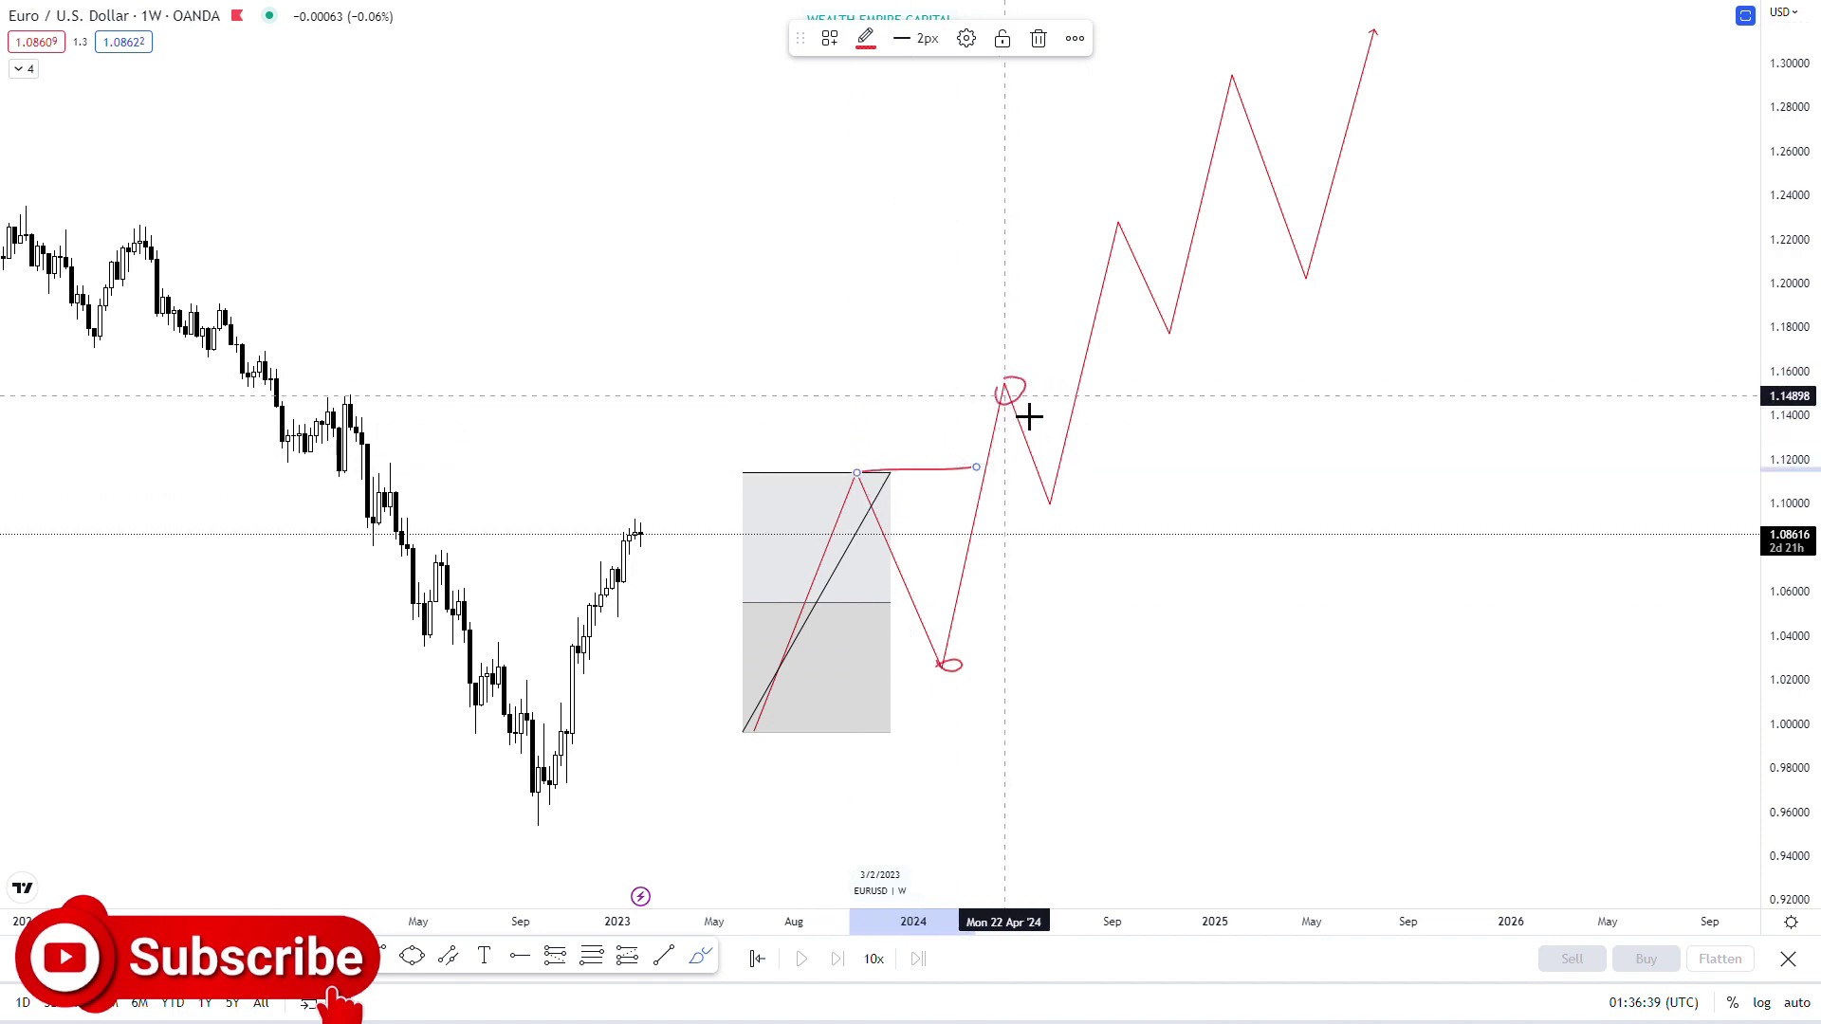
left_click_drag(1005, 386, 1056, 514)
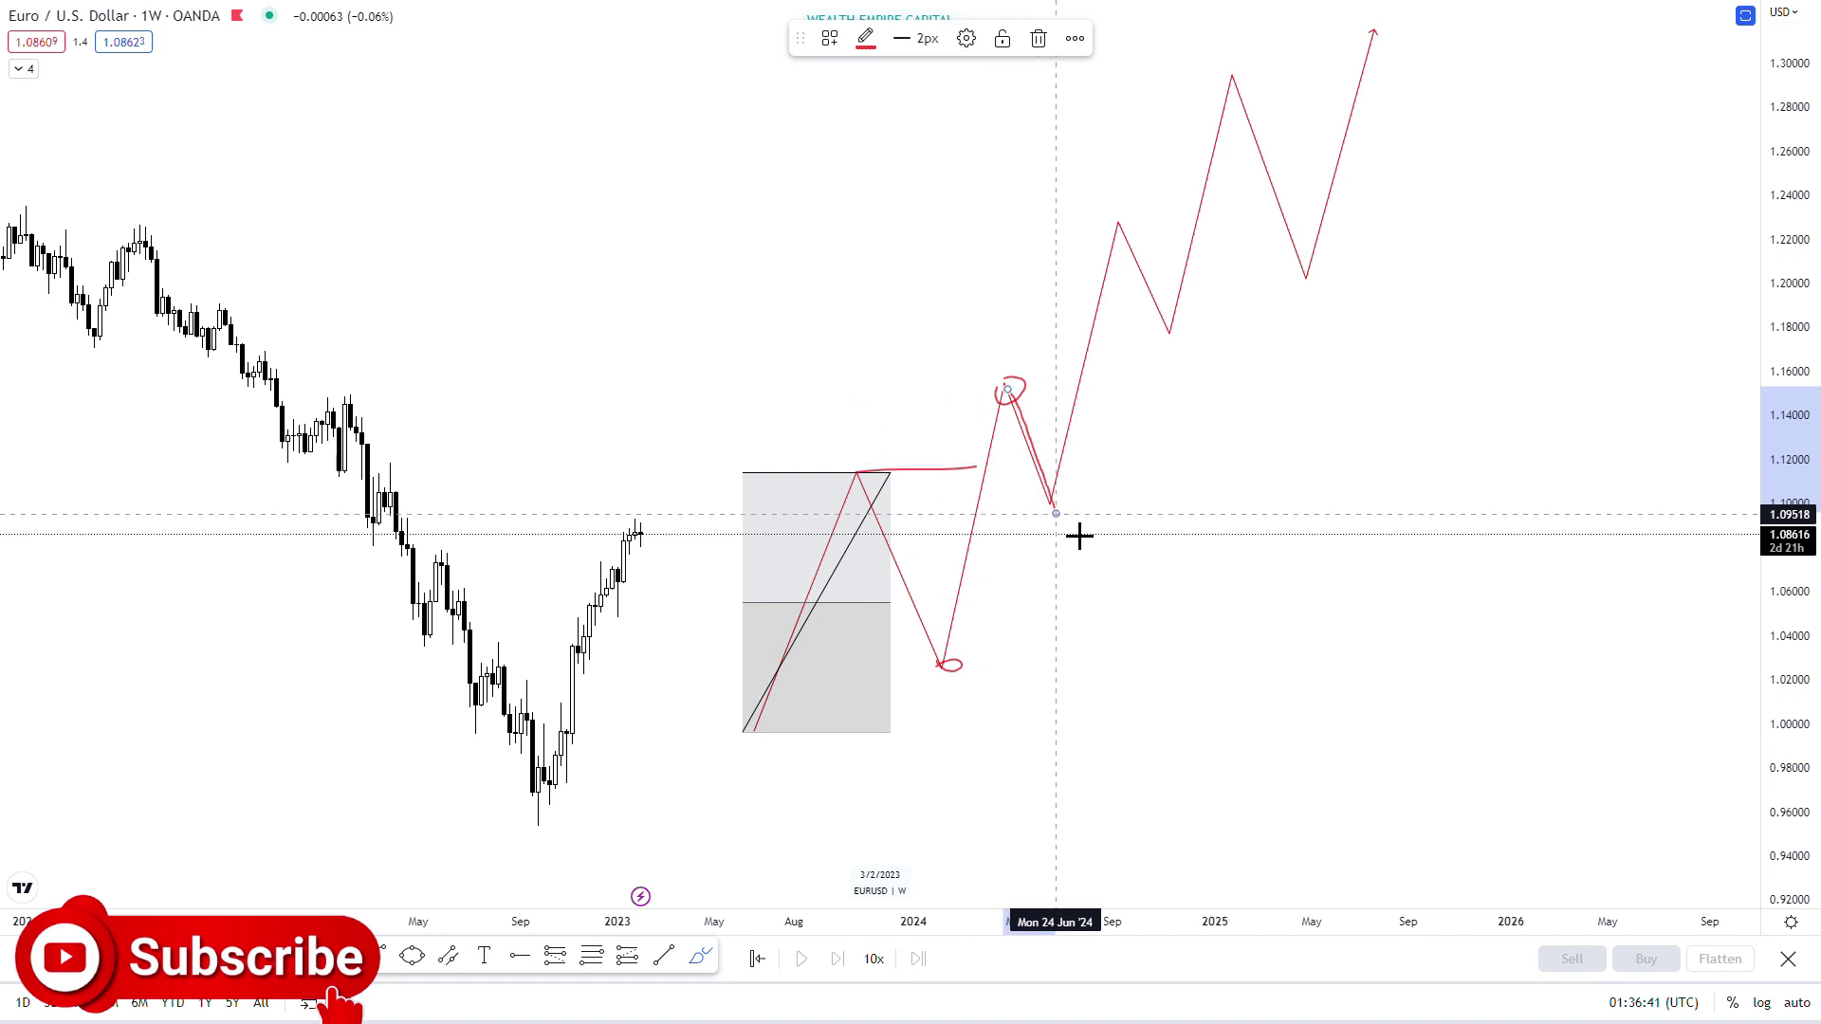
left_click(1078, 534)
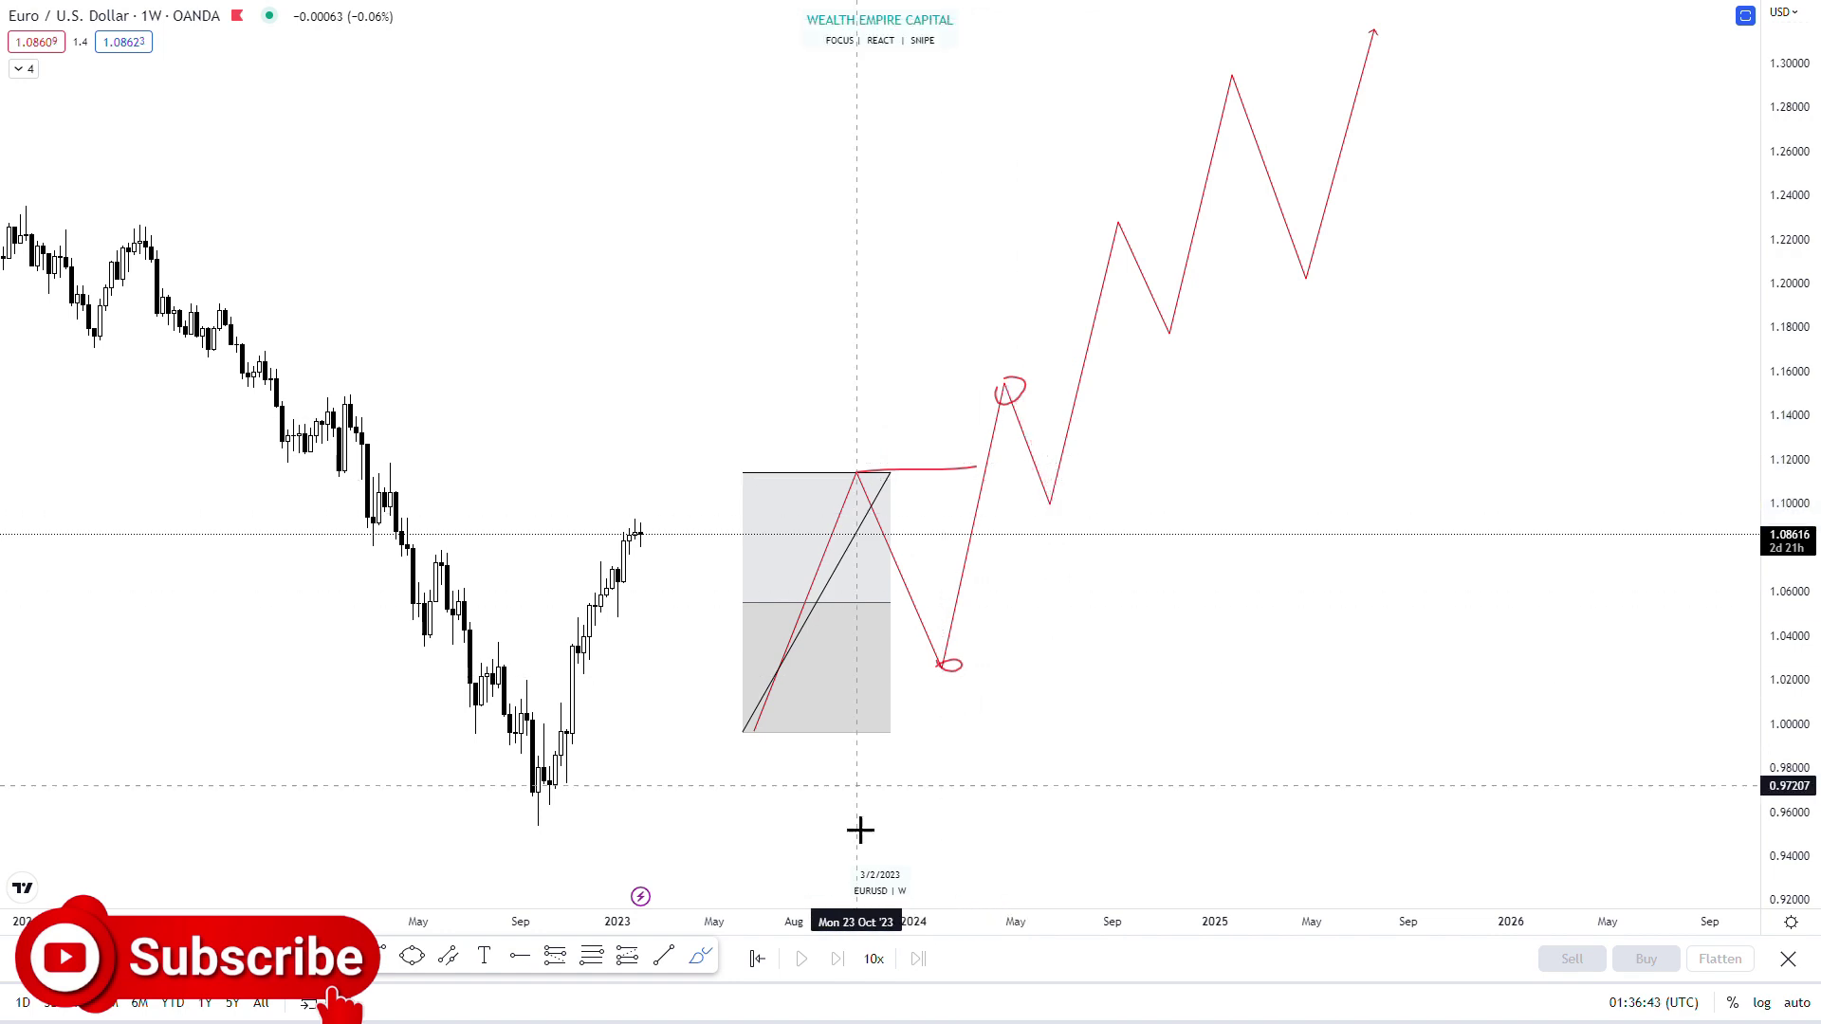
Place a Fibonacci retracement from the circled low at 1.02544 to the circled high, and extend its upper end to the next high at 1.22732.
left_click(592, 958)
left_click(949, 684)
left_click(1061, 380)
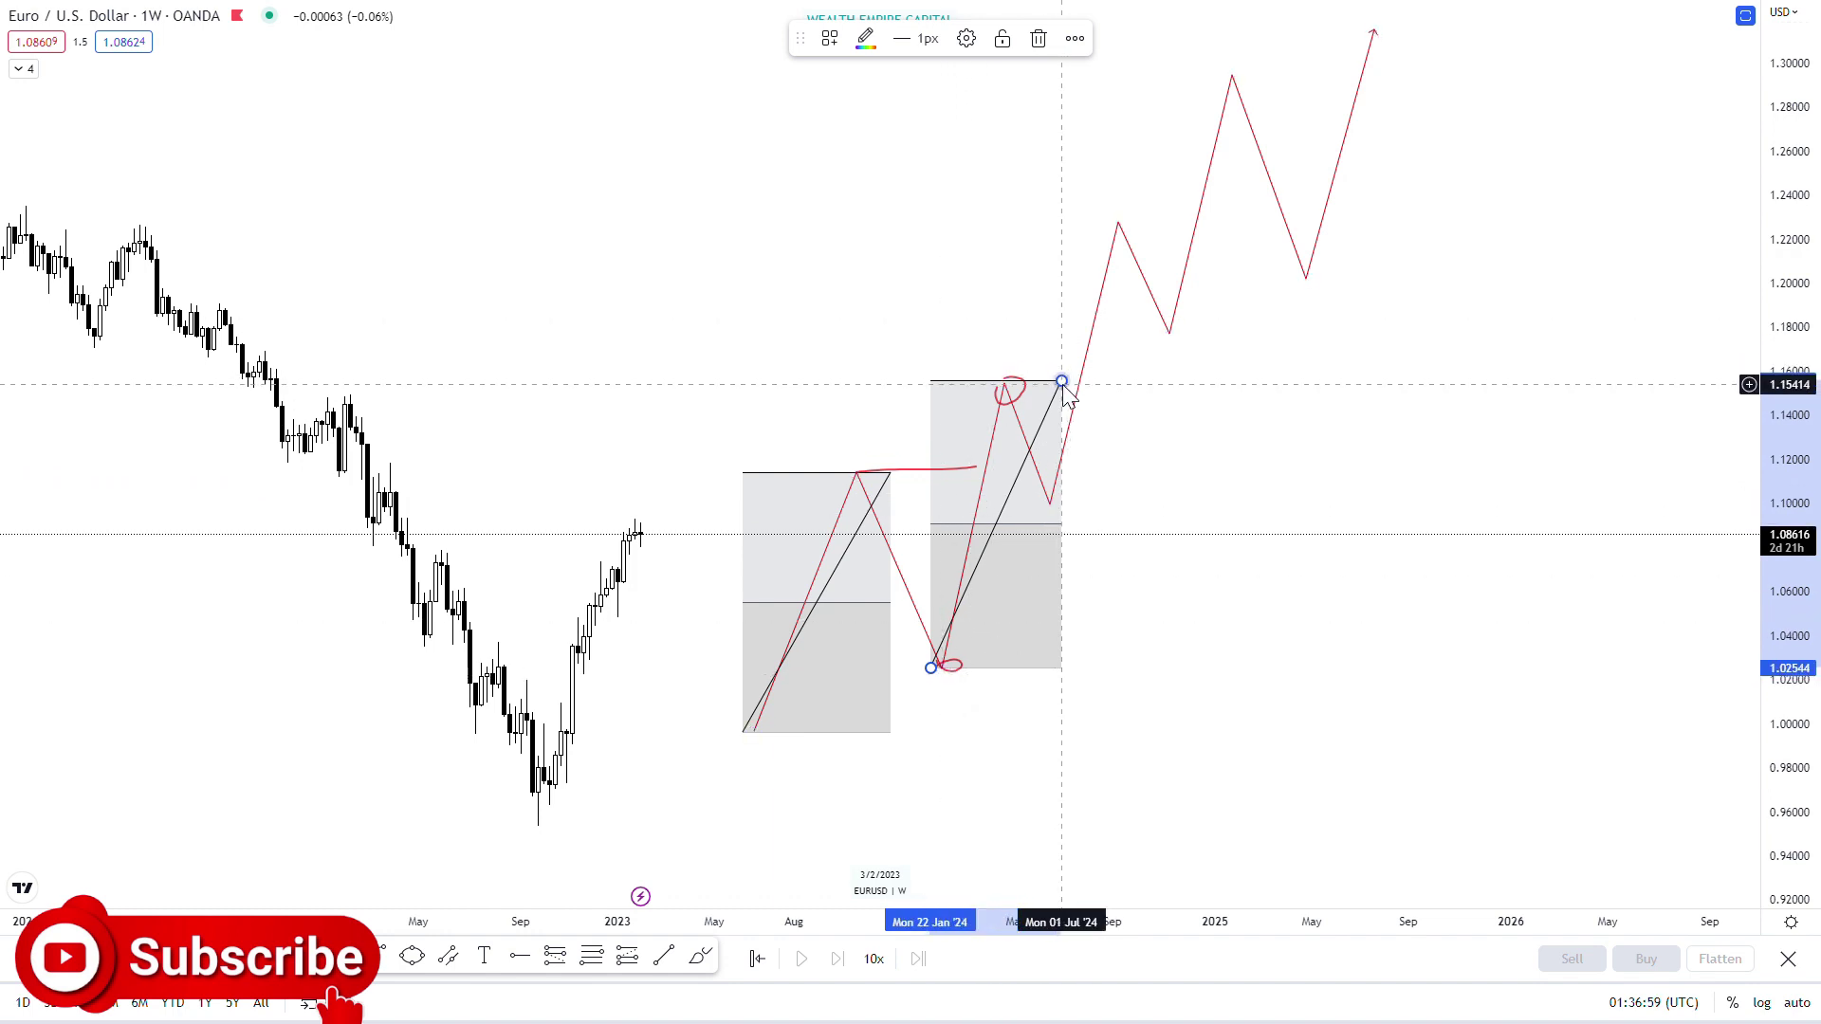
left_click_drag(1061, 380, 1135, 224)
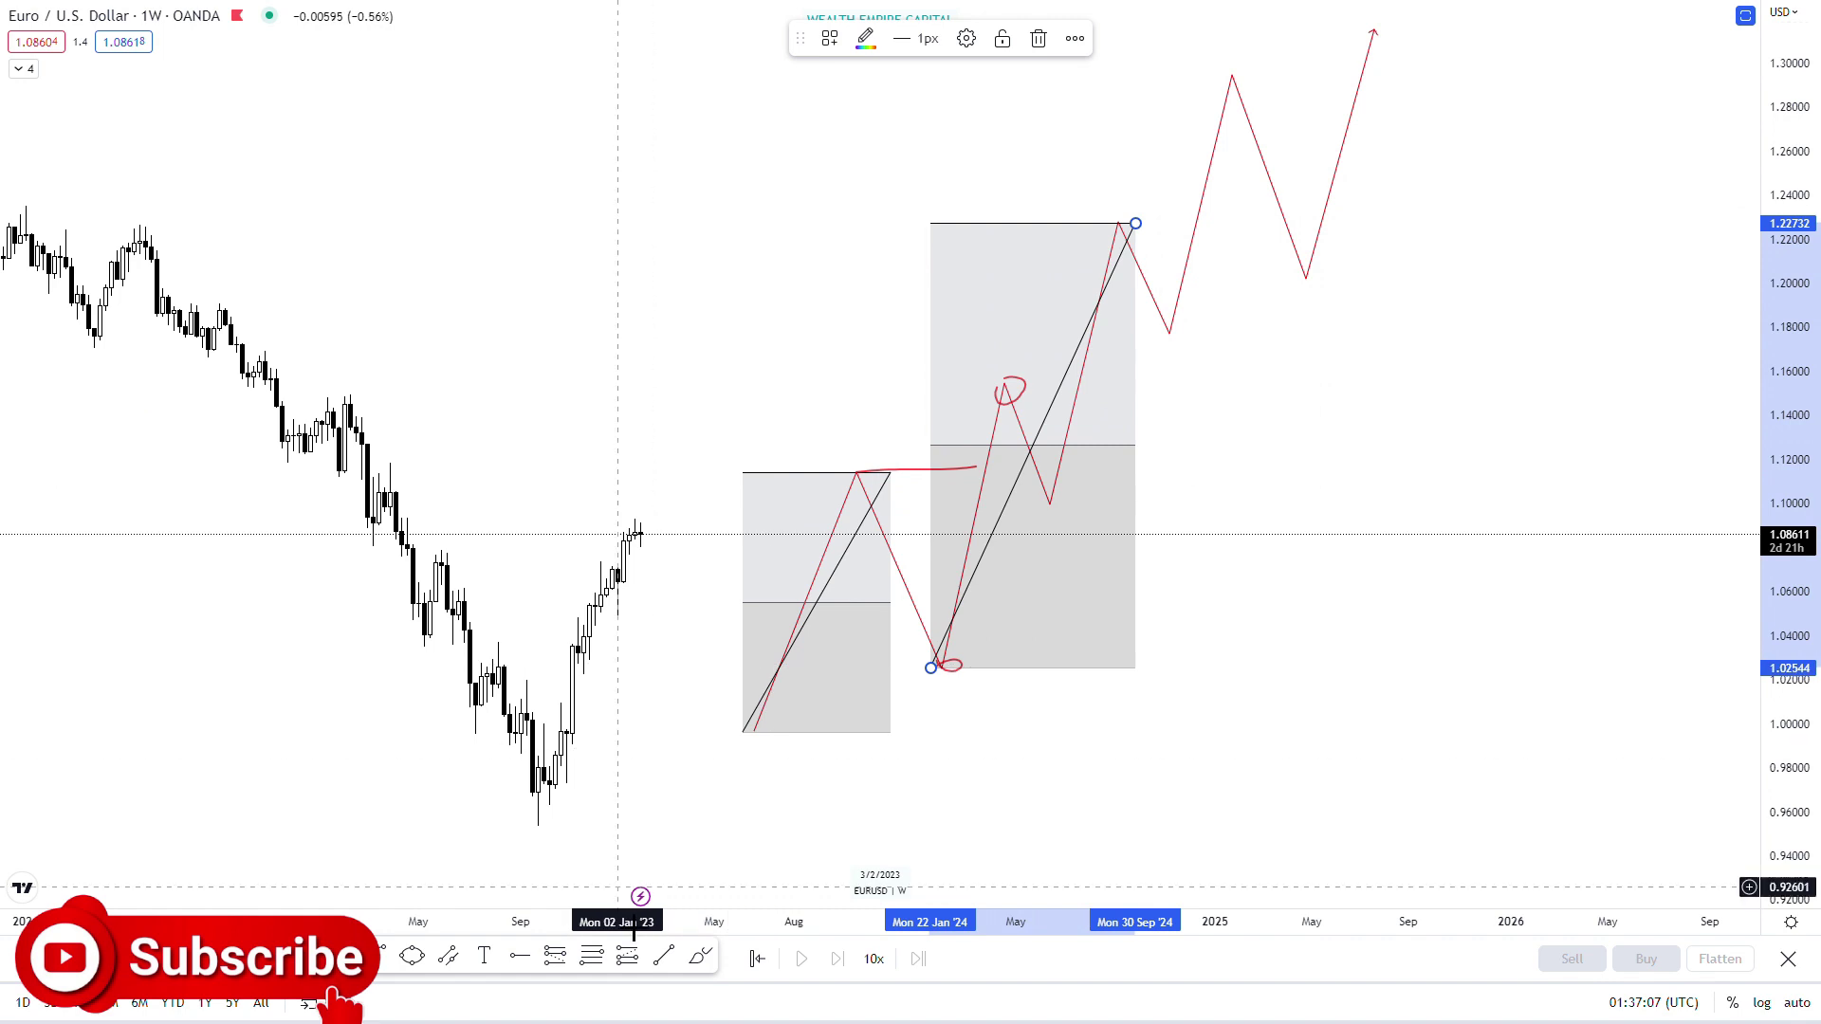
Place a Fibonacci retracement over the following upward leg, from its low at 1.17653 to its high at 1.29447.
left_click(592, 956)
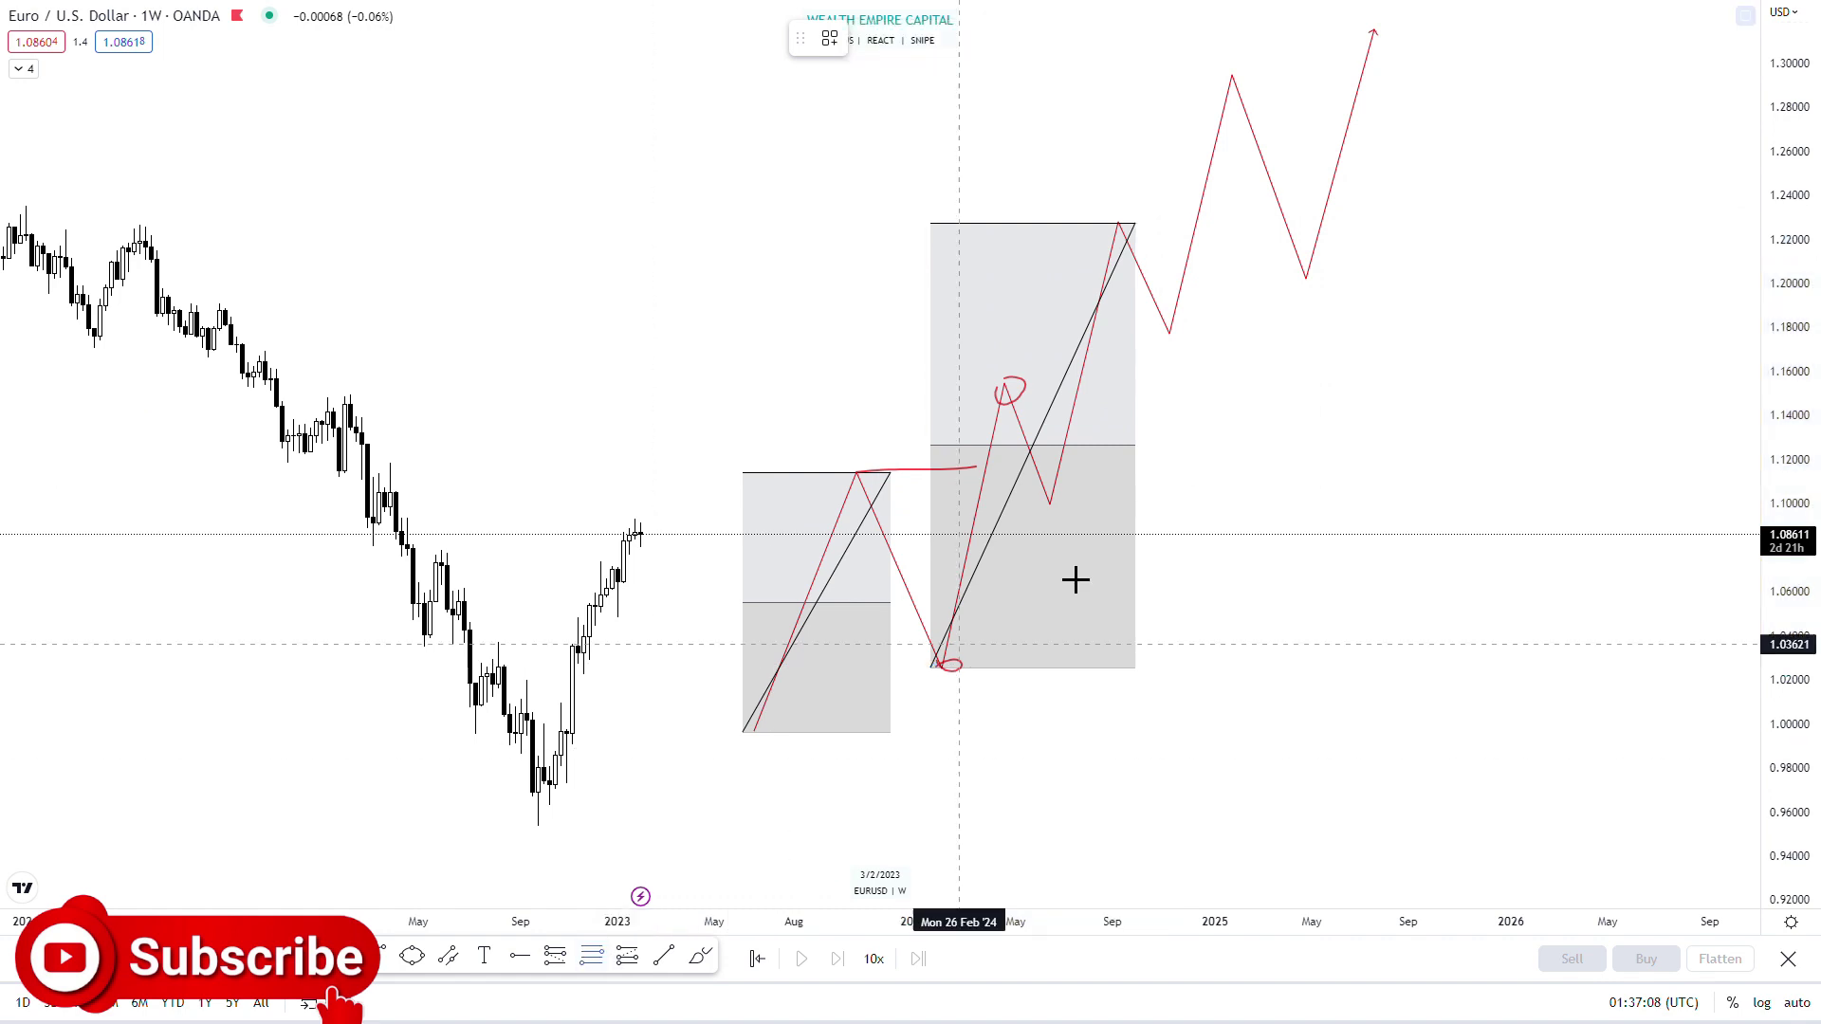
left_click(1189, 356)
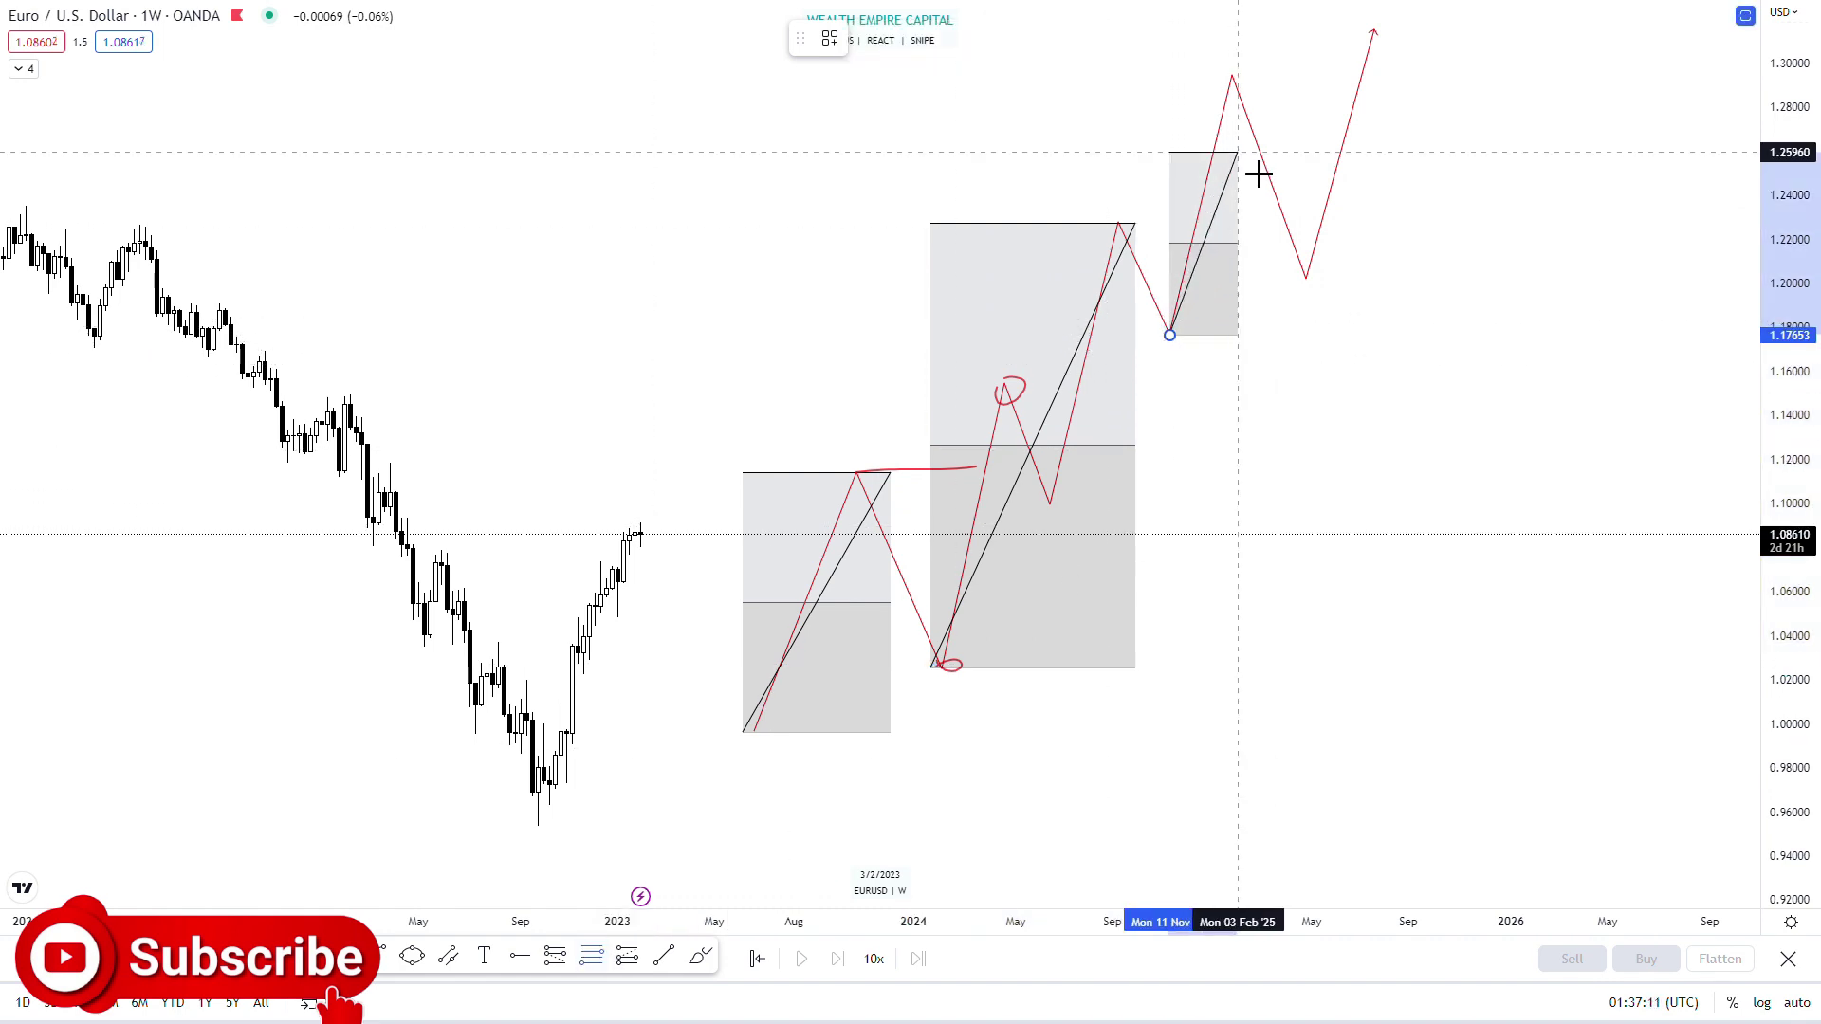
left_click(1285, 97)
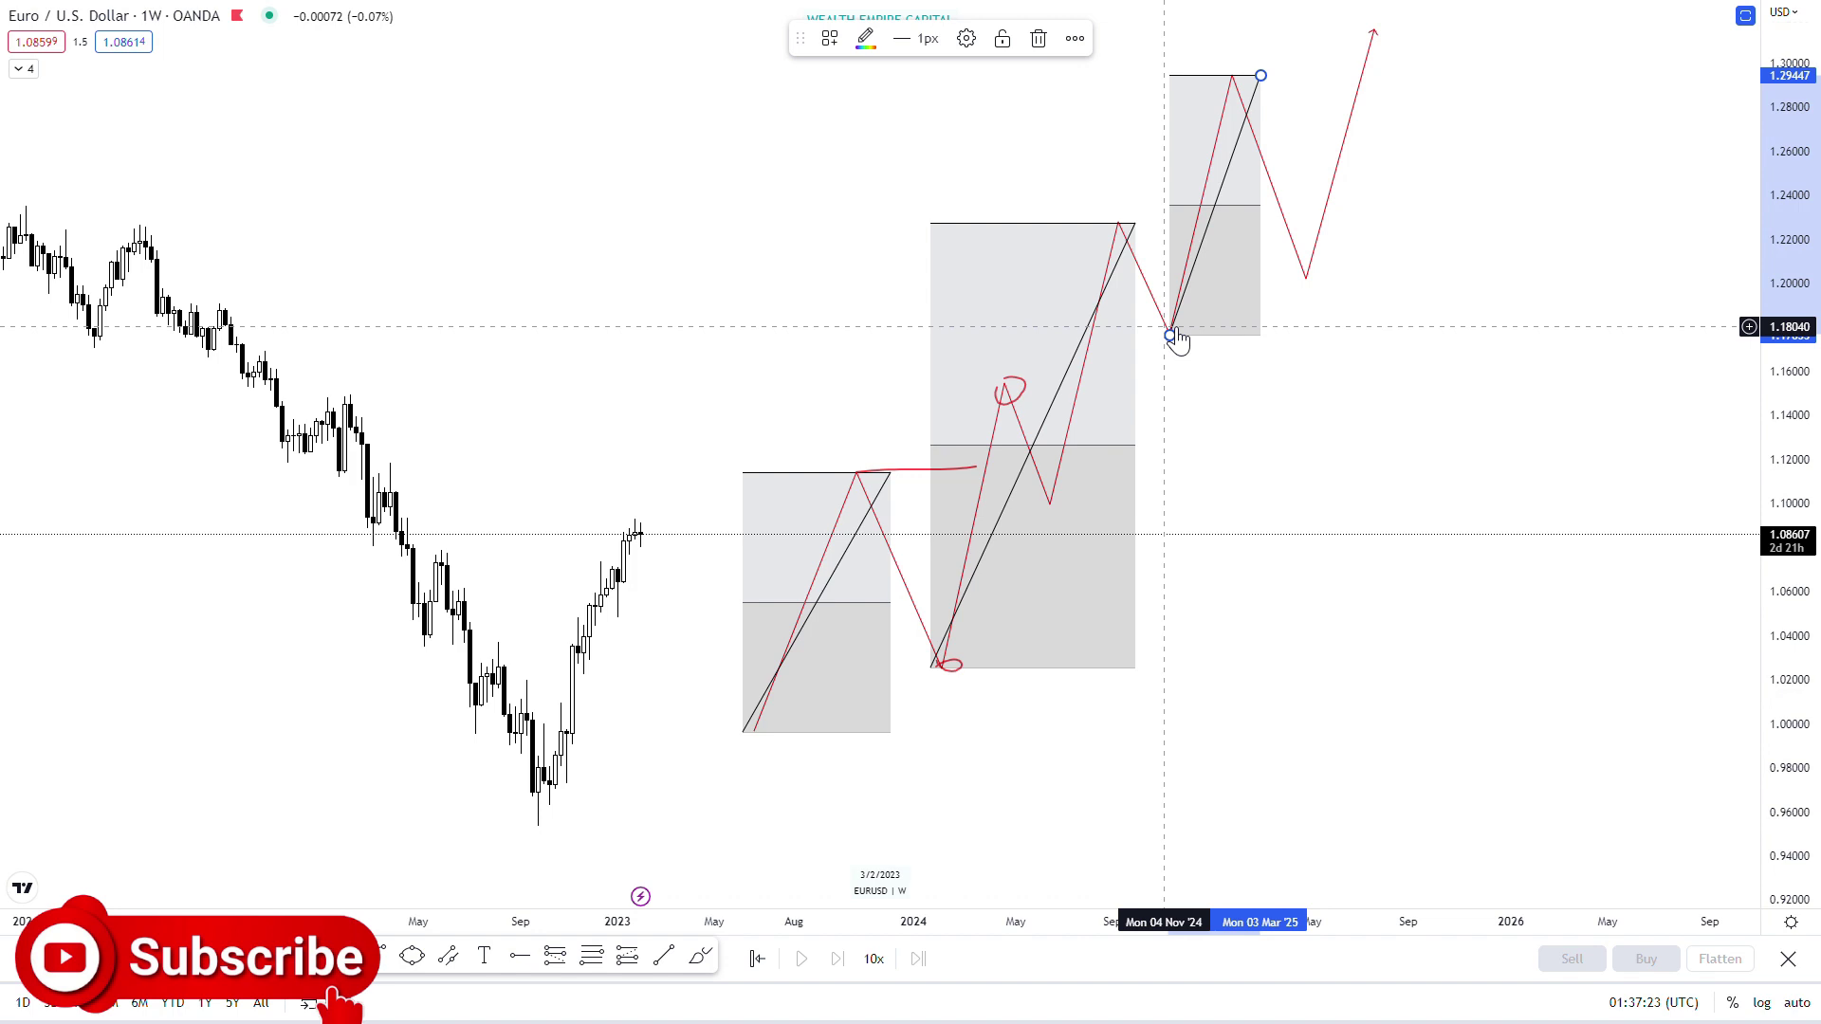
On the historical candles, circle the late-2020 swing low and the January 2021 high, and brush a horizontal line from that low to the September 2021 candles.
scroll(1175, 334, "right", 4)
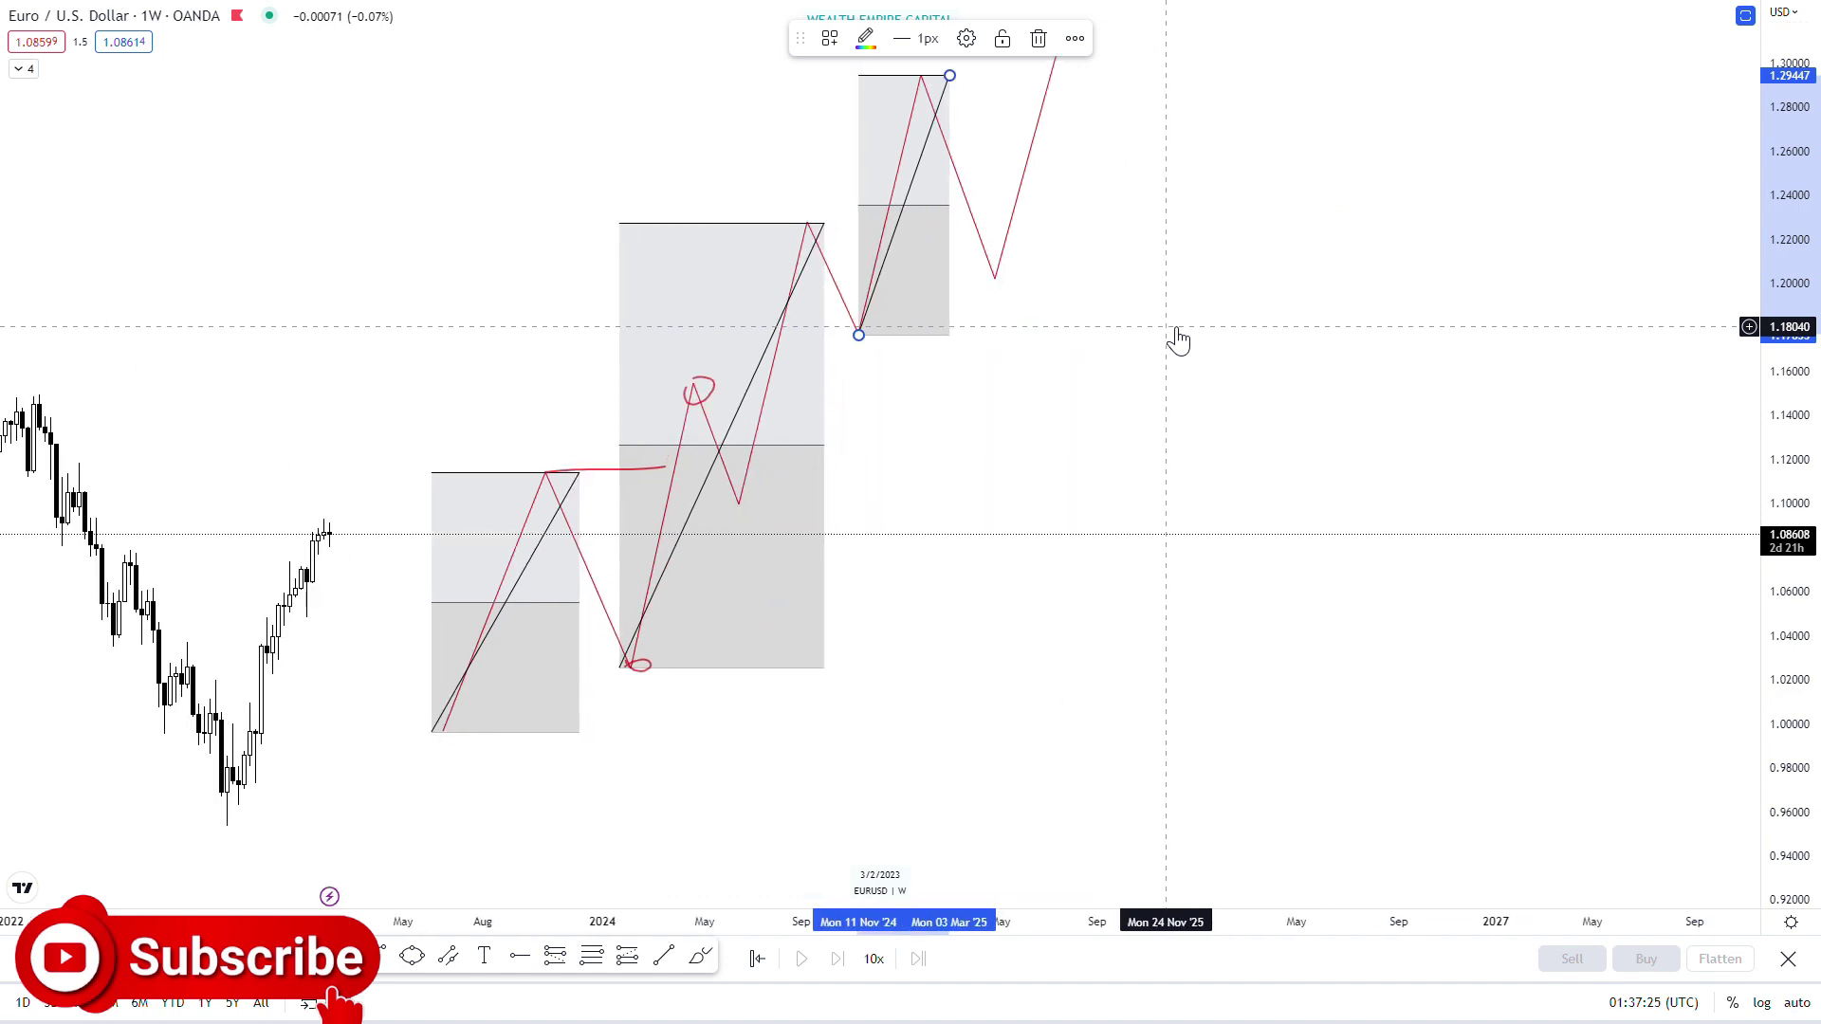
scroll(1175, 334, "left", 12)
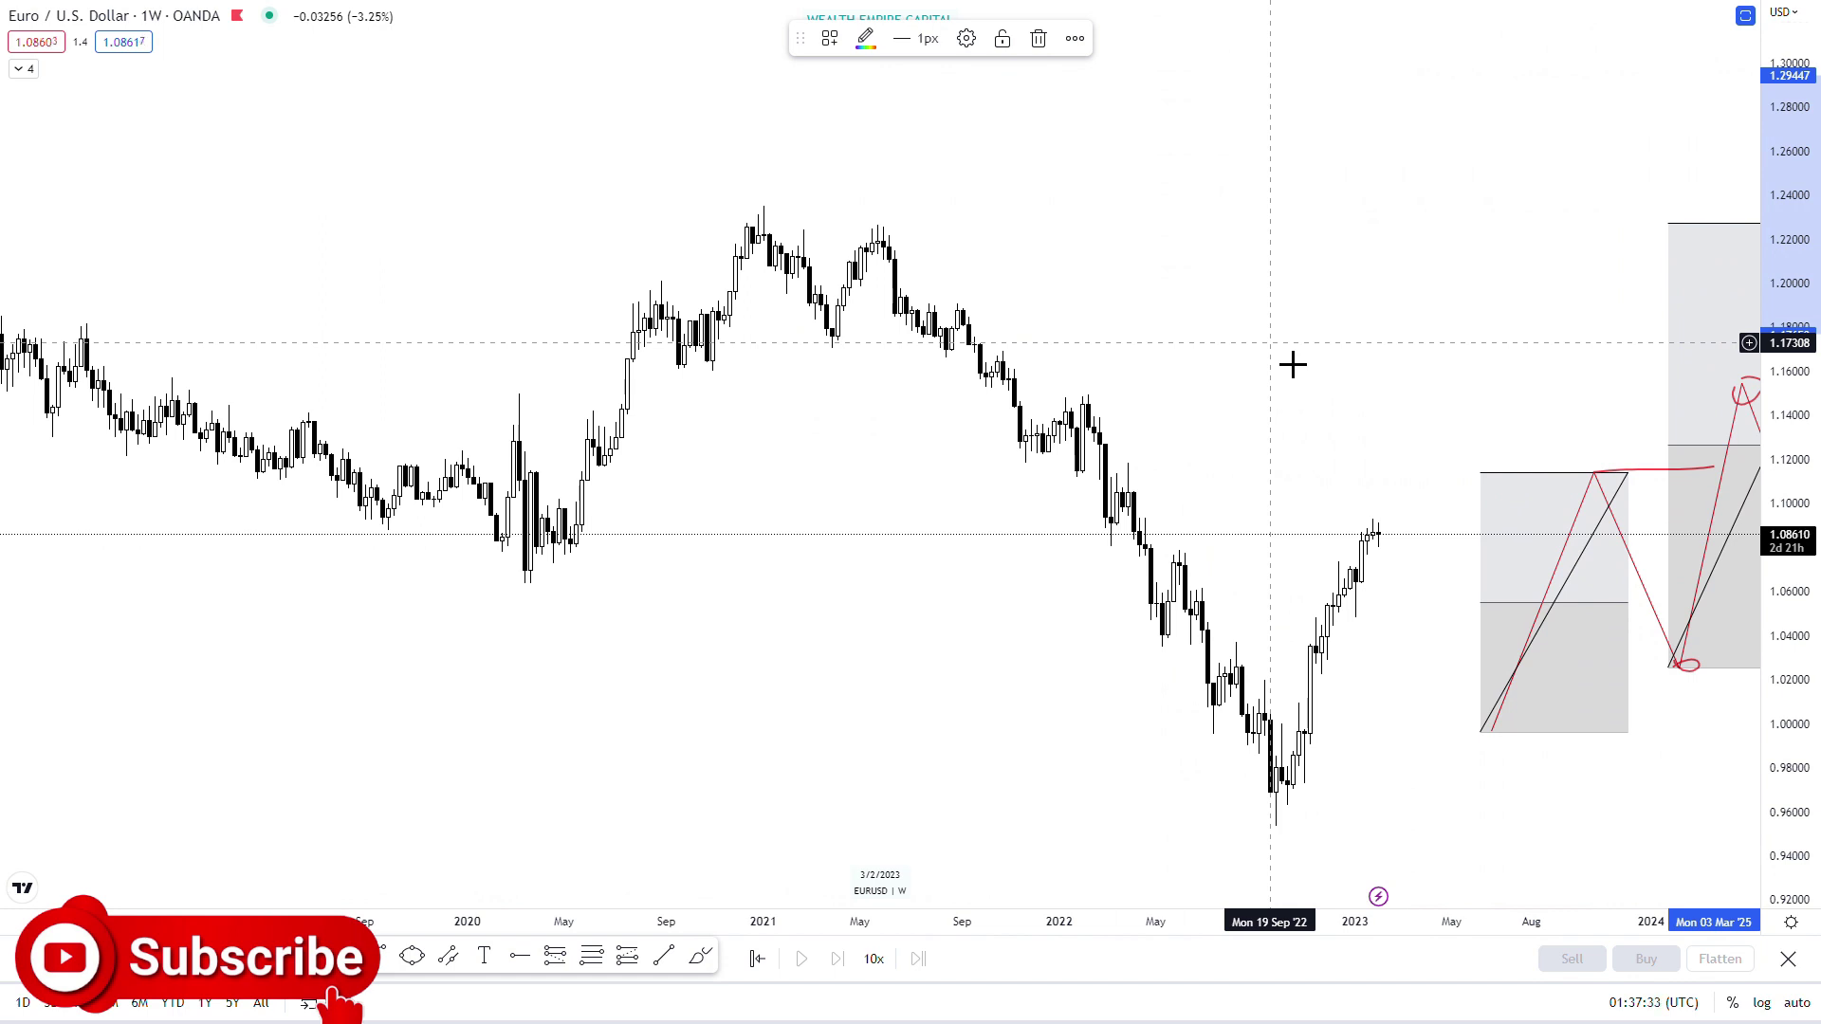
scroll(1244, 212, "left", 3)
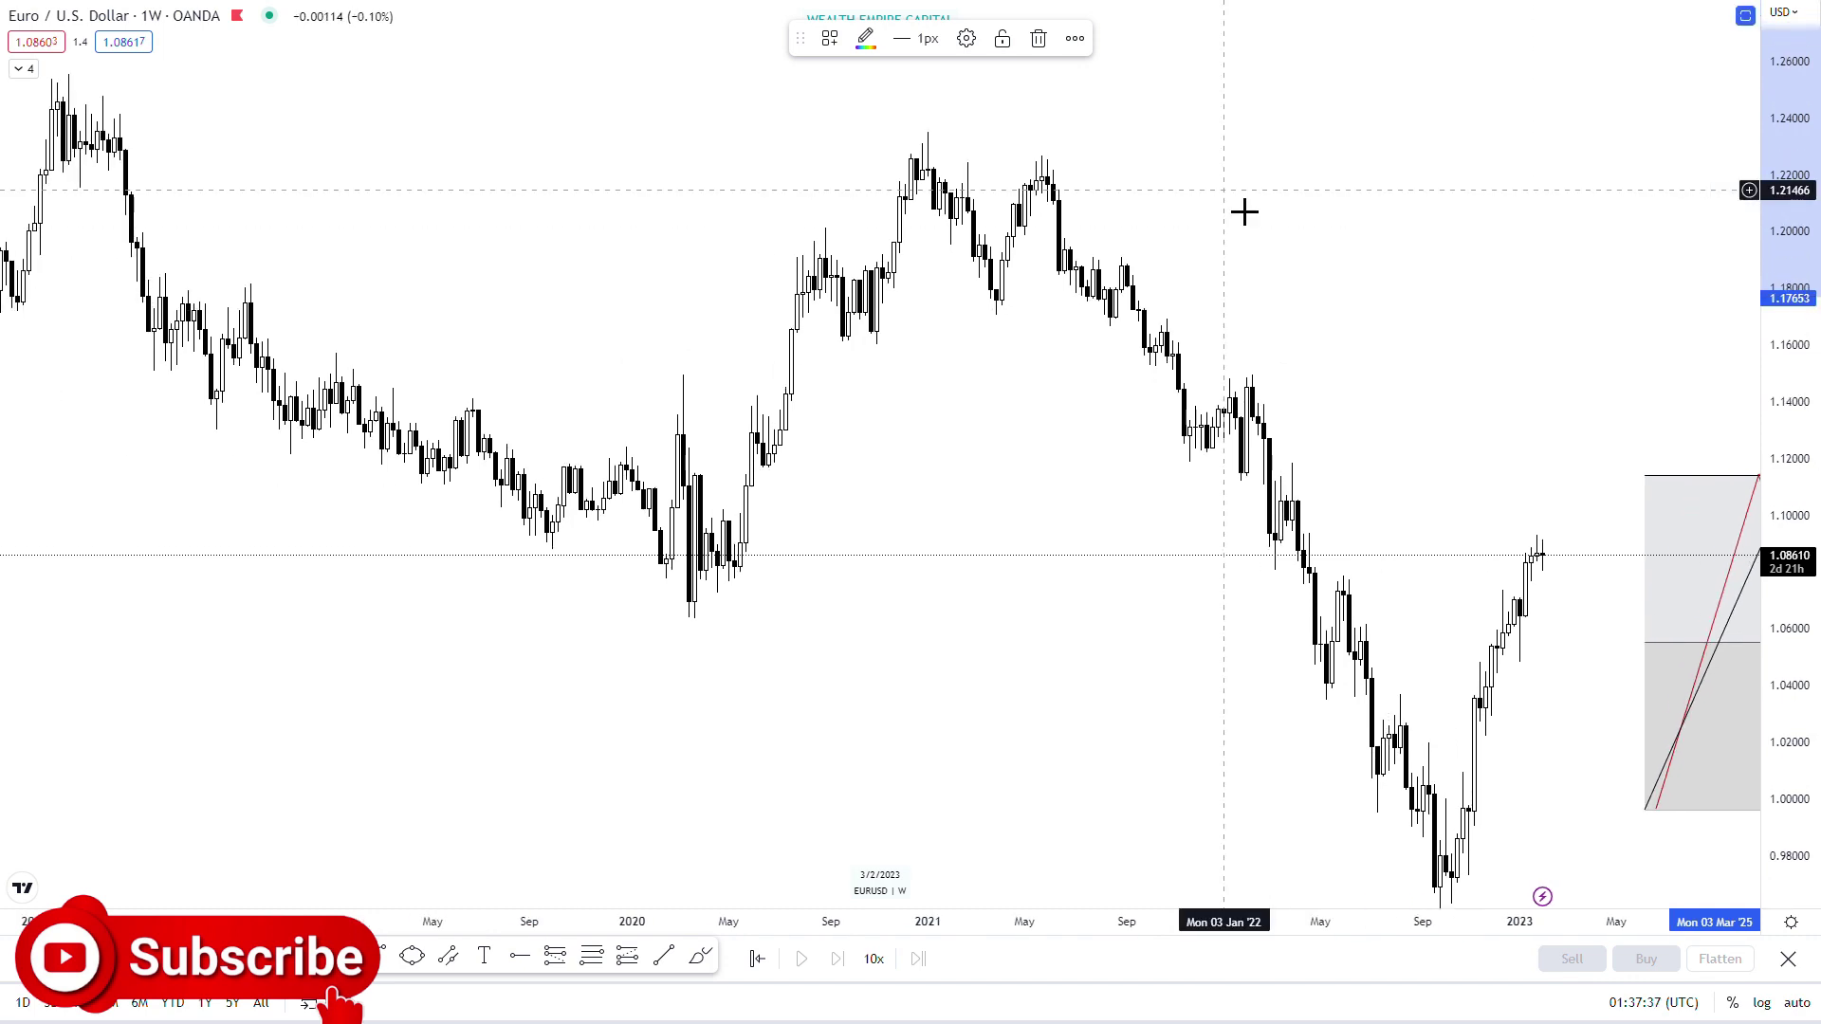
scroll(1244, 212, "left", 2)
scroll(1244, 211, "up", 1)
left_click_drag(1792, 446, 1793, 382)
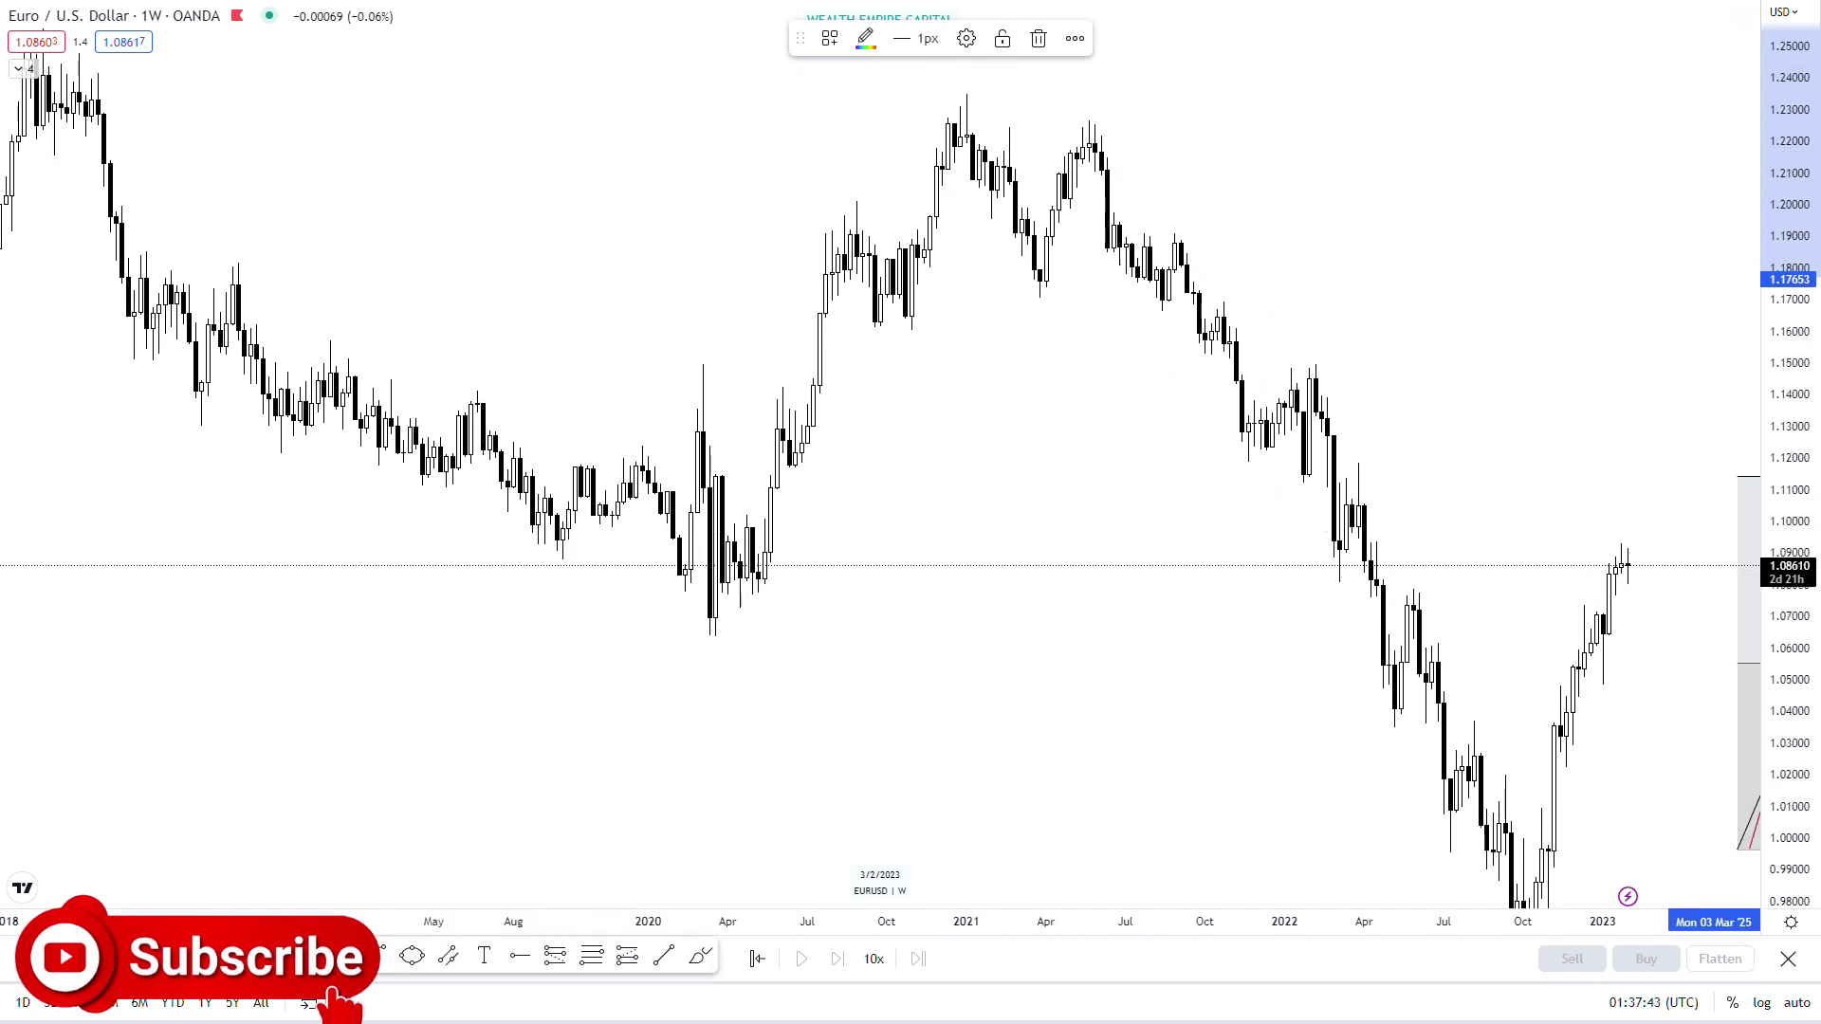
left_click(703, 963)
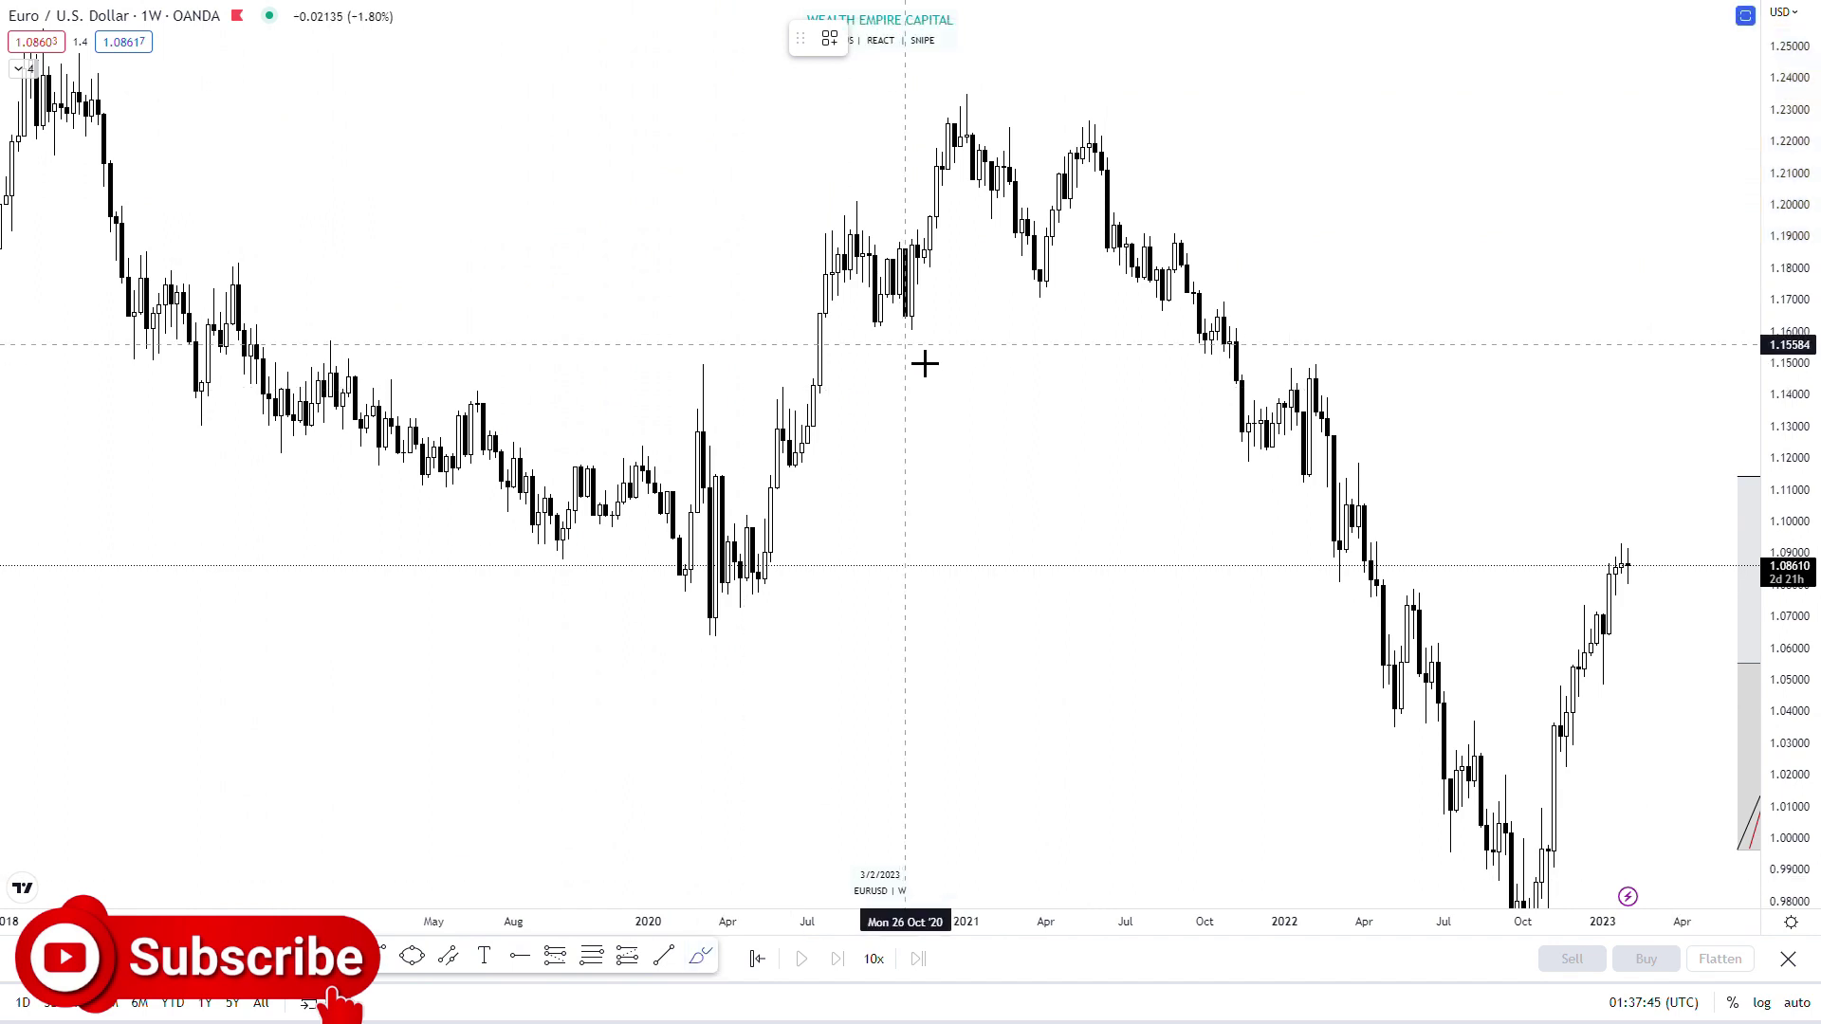
mouse_move(911, 313)
left_mouse_down()
mouse_move(951, 354)
mouse_move(908, 356)
left_mouse_up()
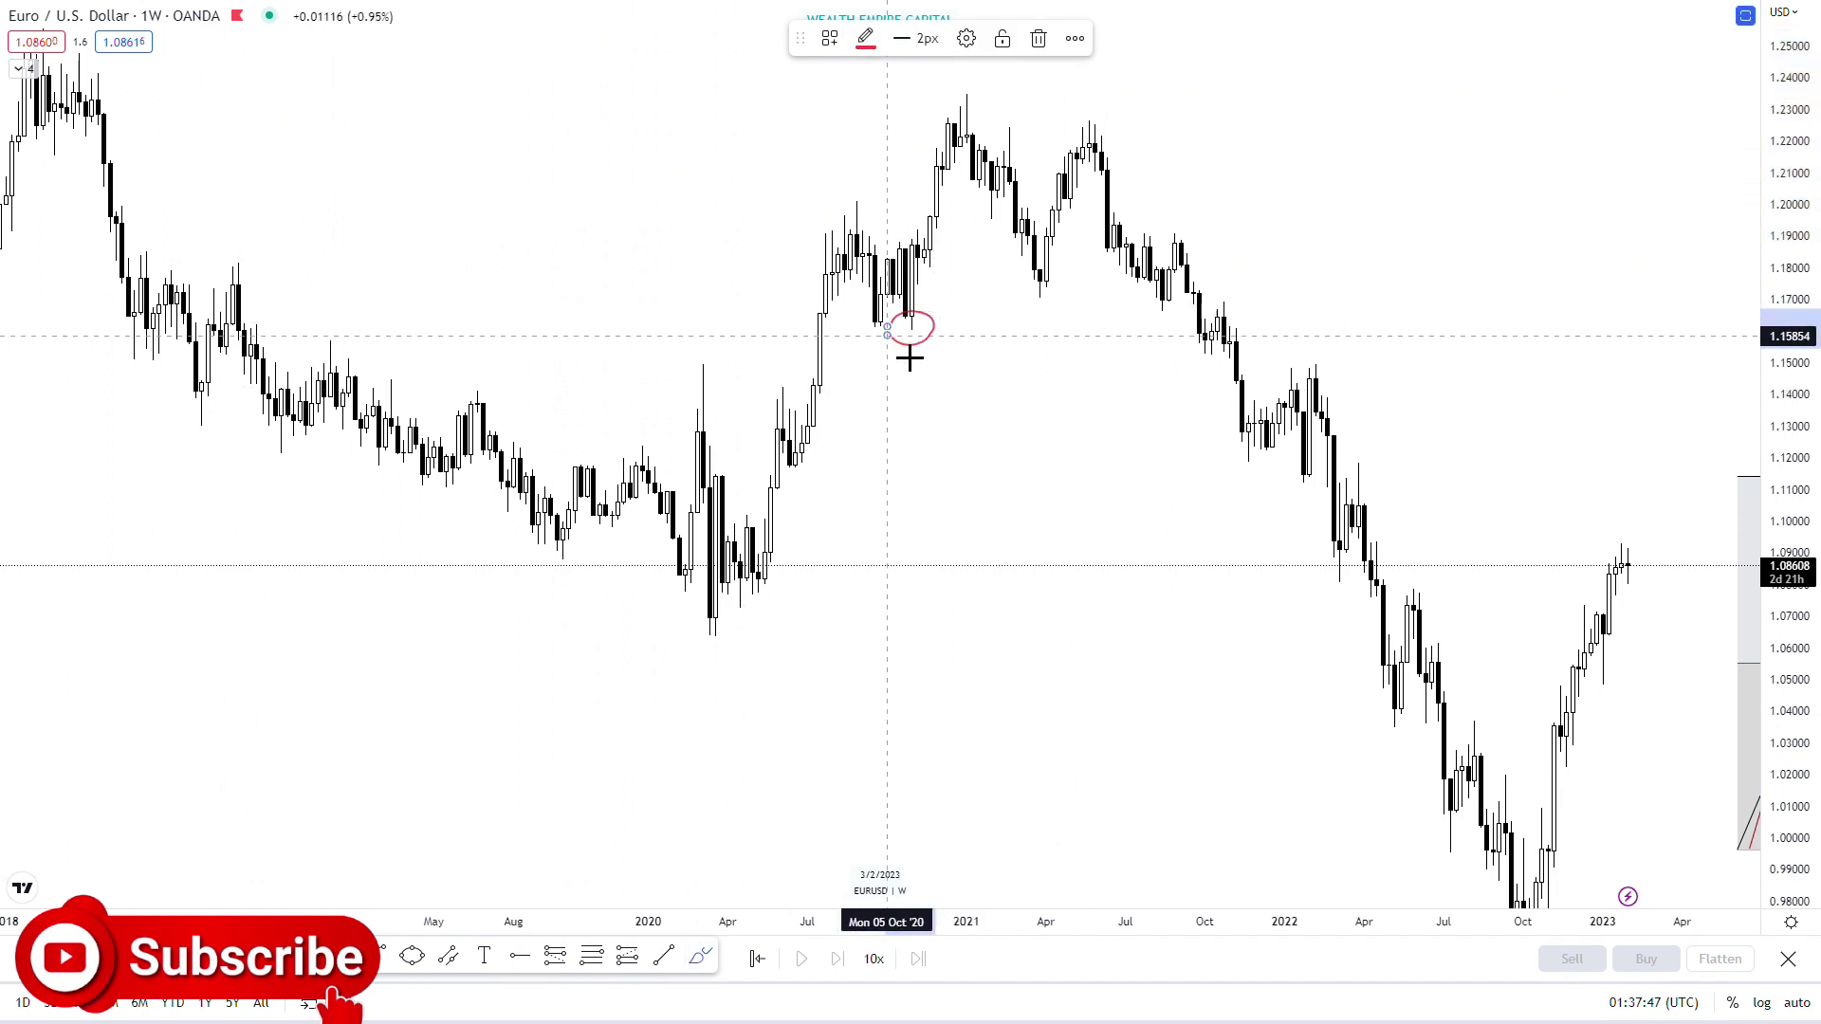
mouse_move(980, 110)
left_mouse_down()
mouse_move(1012, 110)
mouse_move(979, 112)
left_mouse_up()
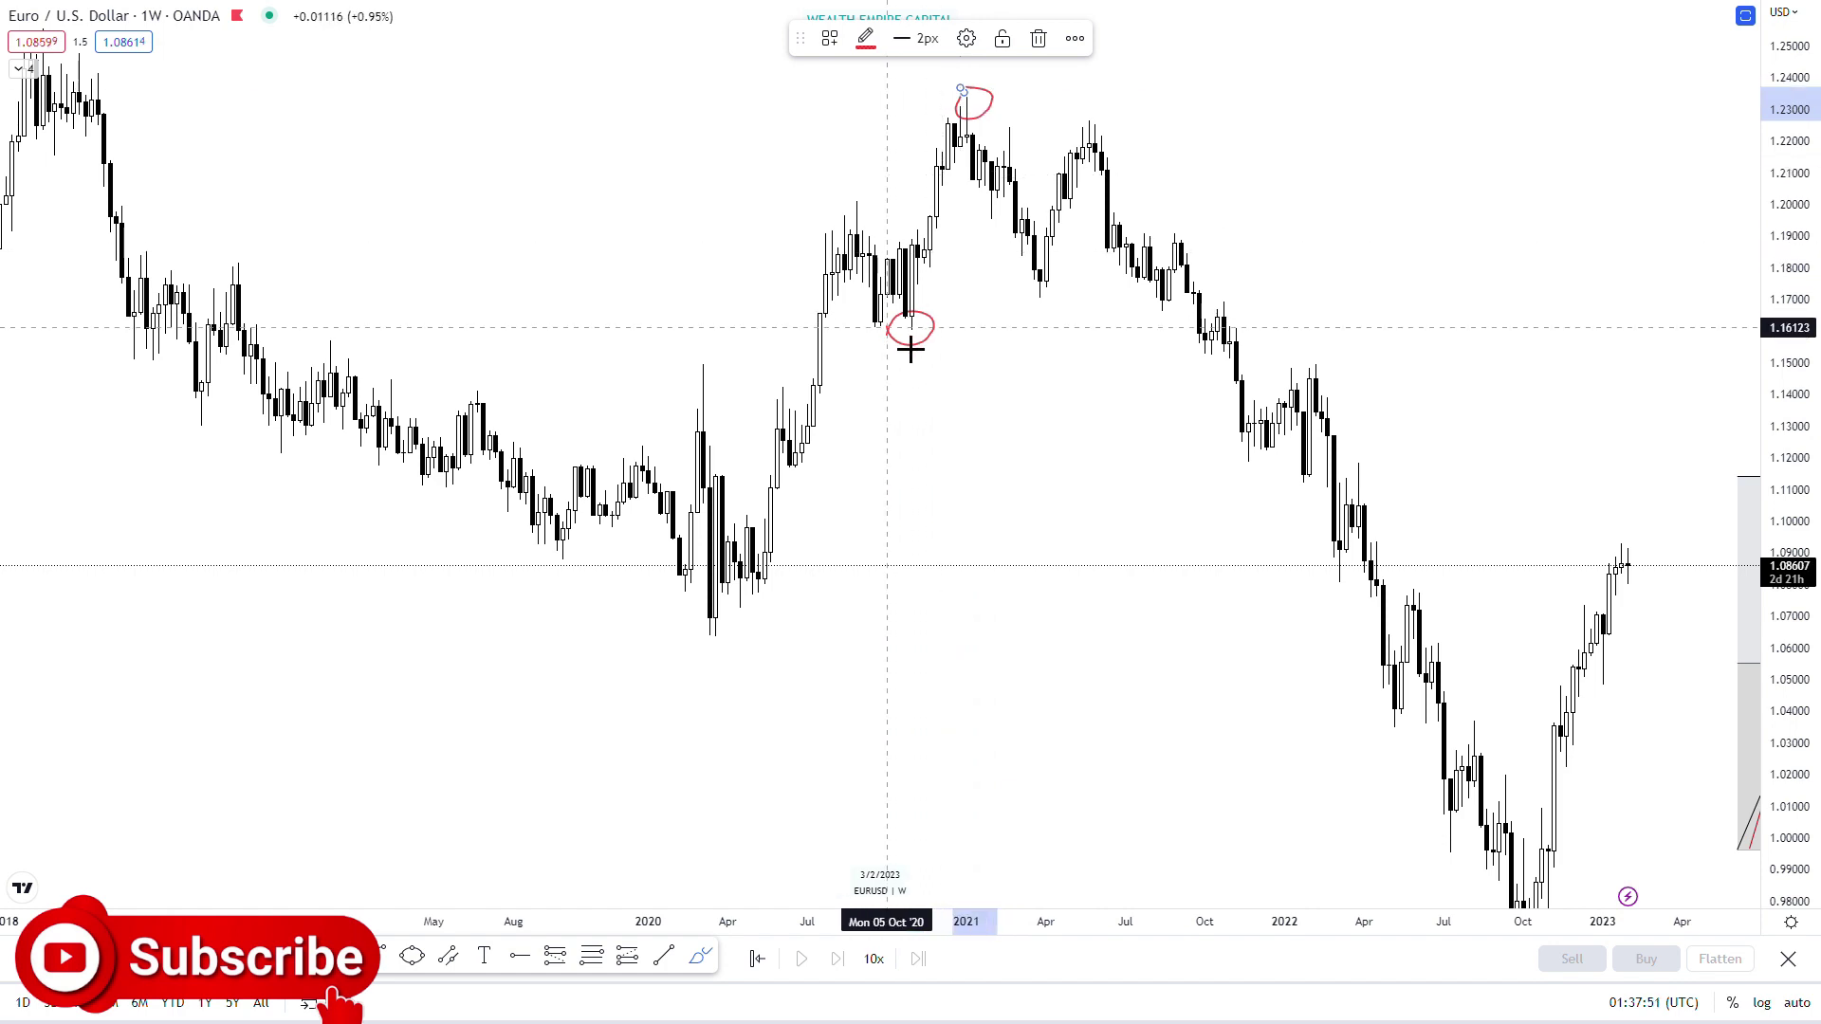
left_click_drag(887, 327, 1204, 326)
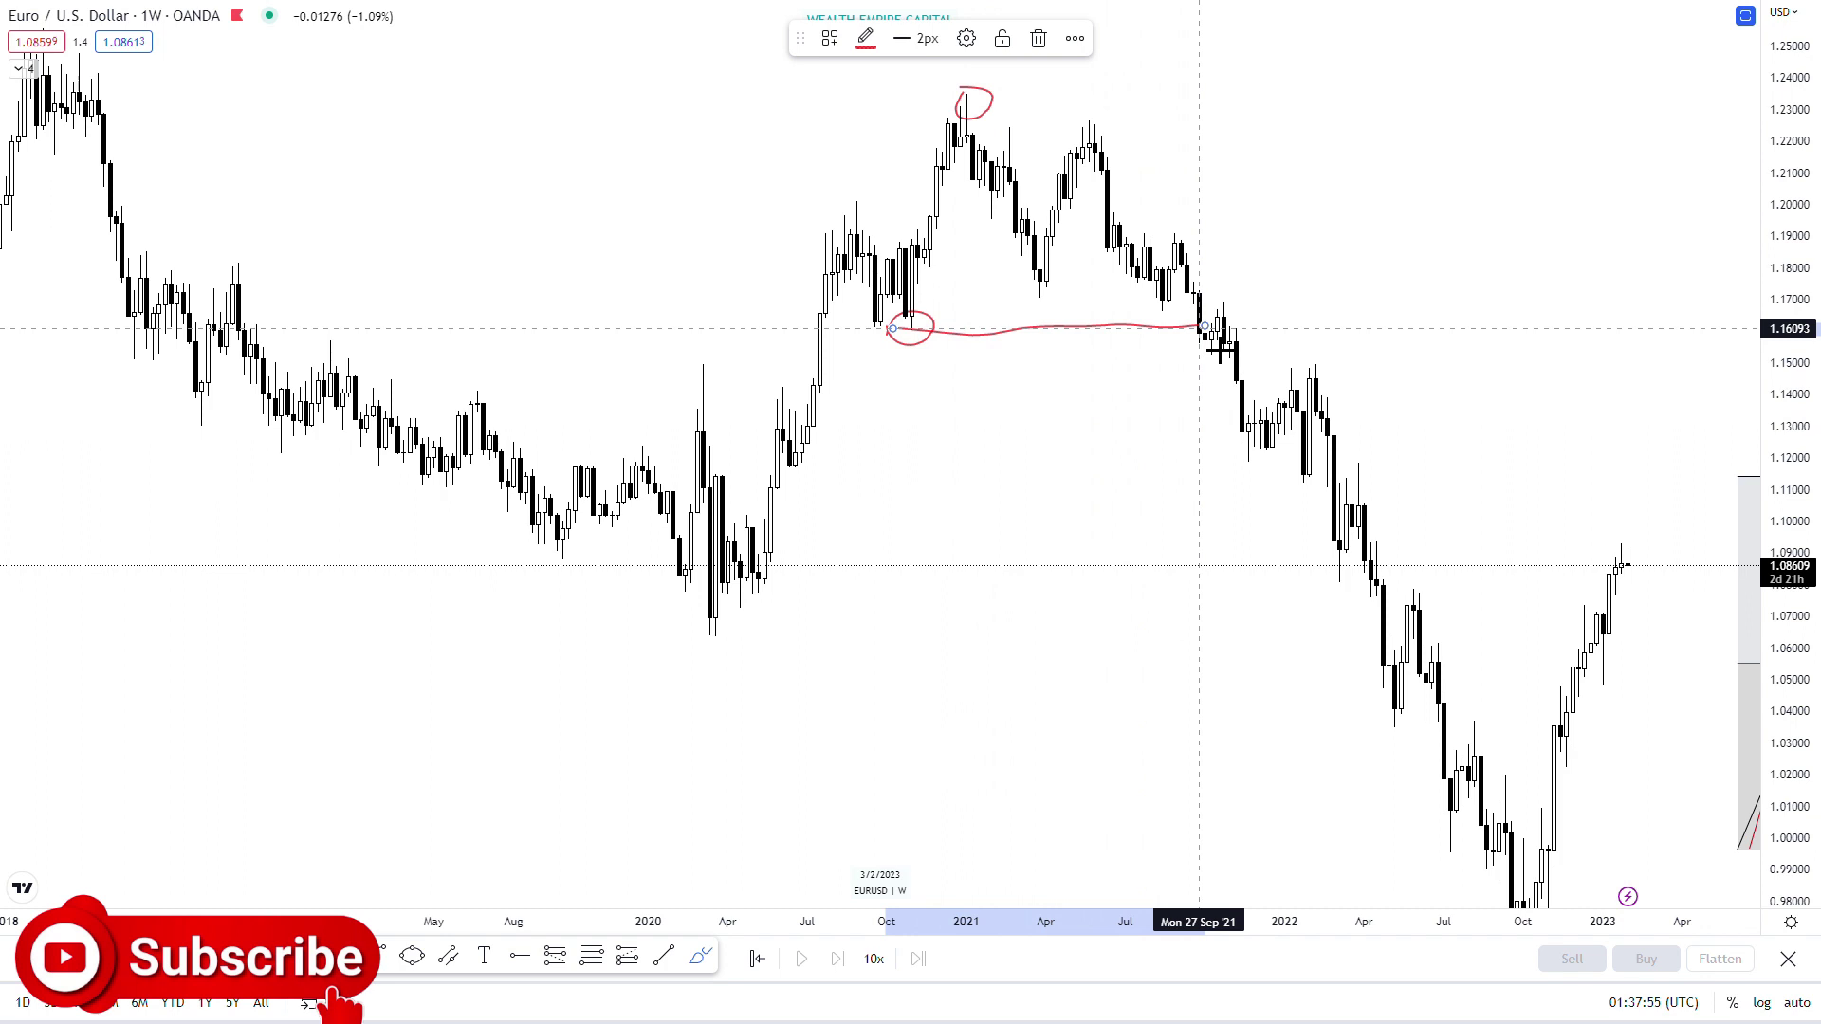
Place a Fibonacci retracement from the January 2021 high at 1.23550 down to the October 2021 candles at 1.15165.
left_click(591, 956)
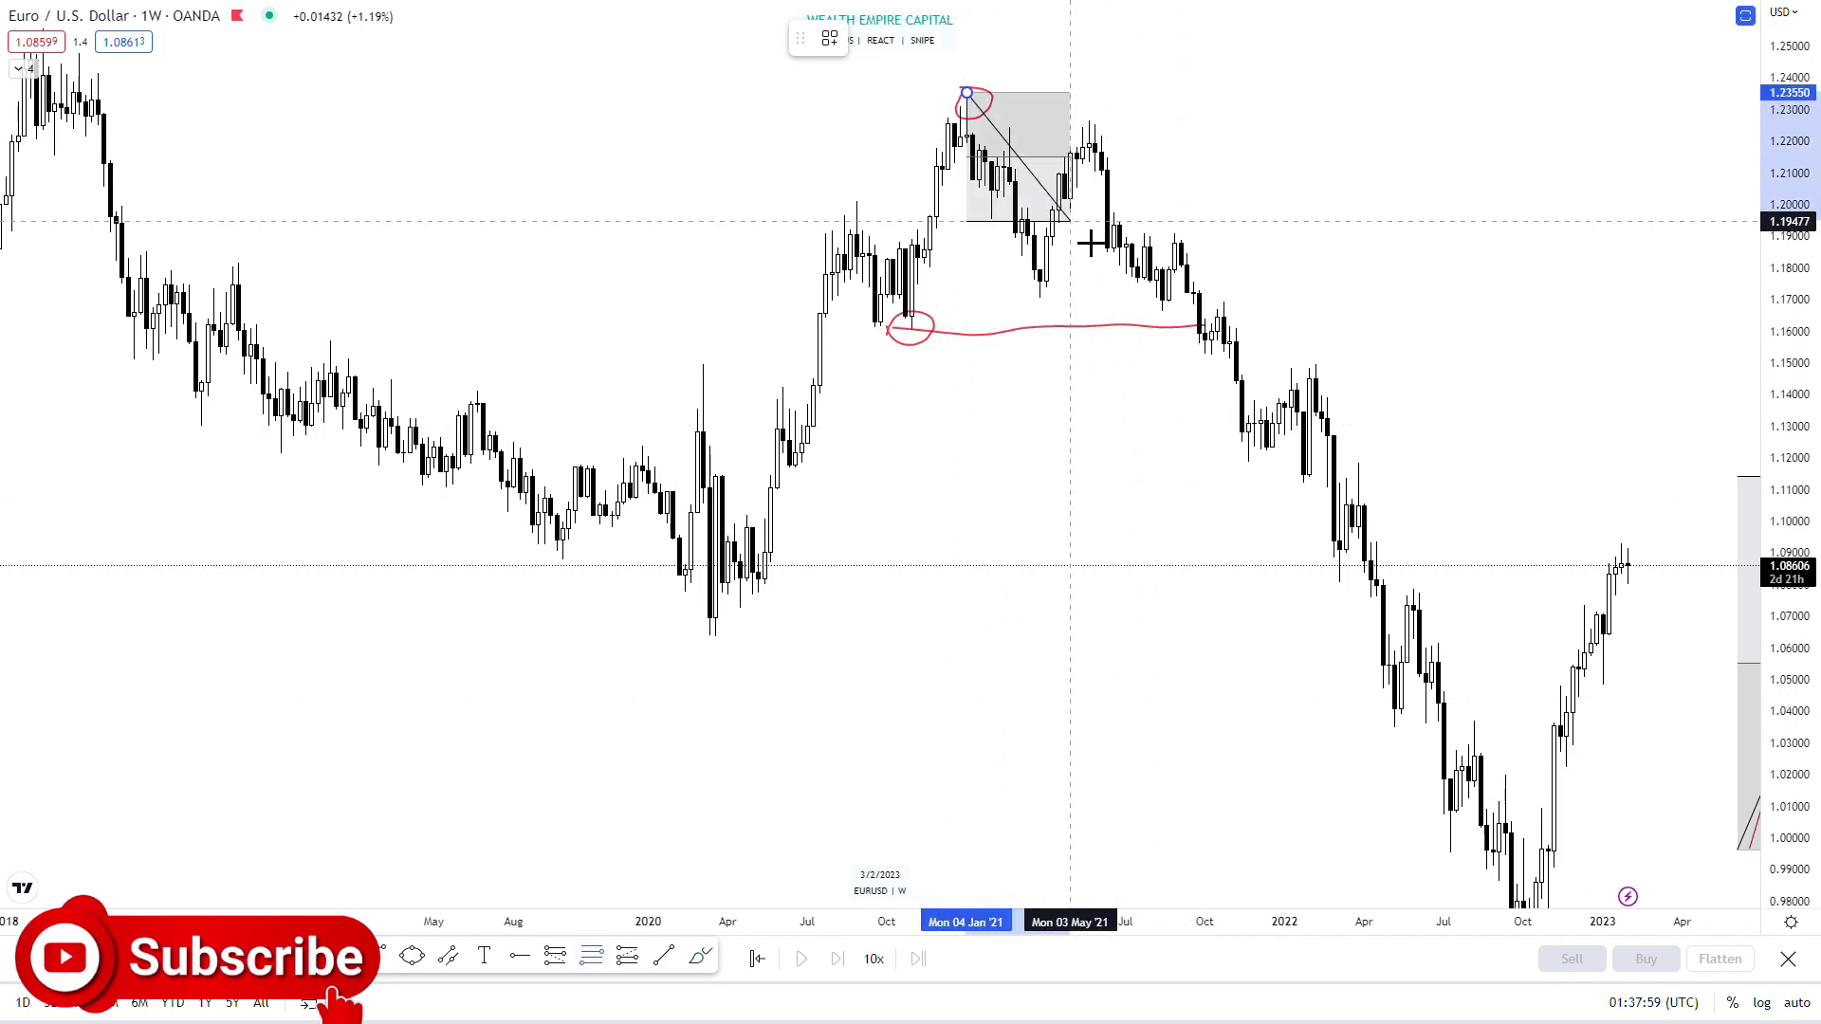
left_click(1224, 358)
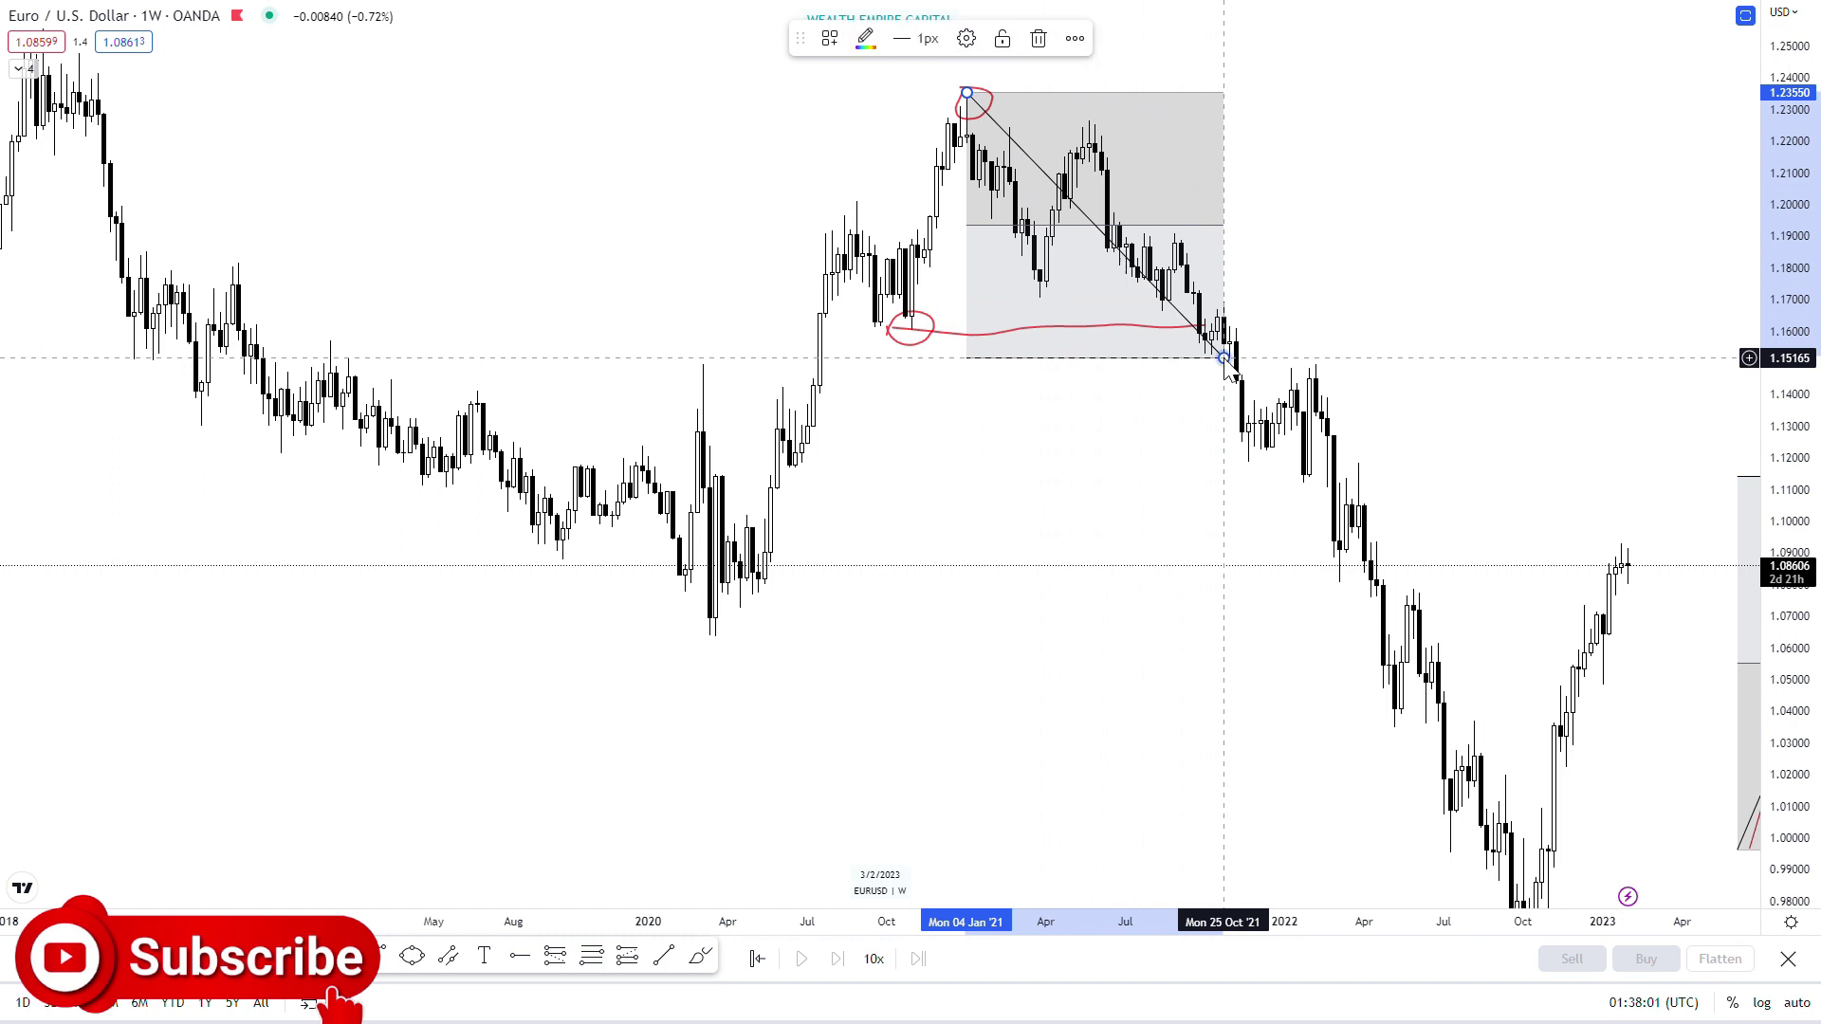
left_click(703, 956)
left_click_drag(1225, 337, 1253, 206)
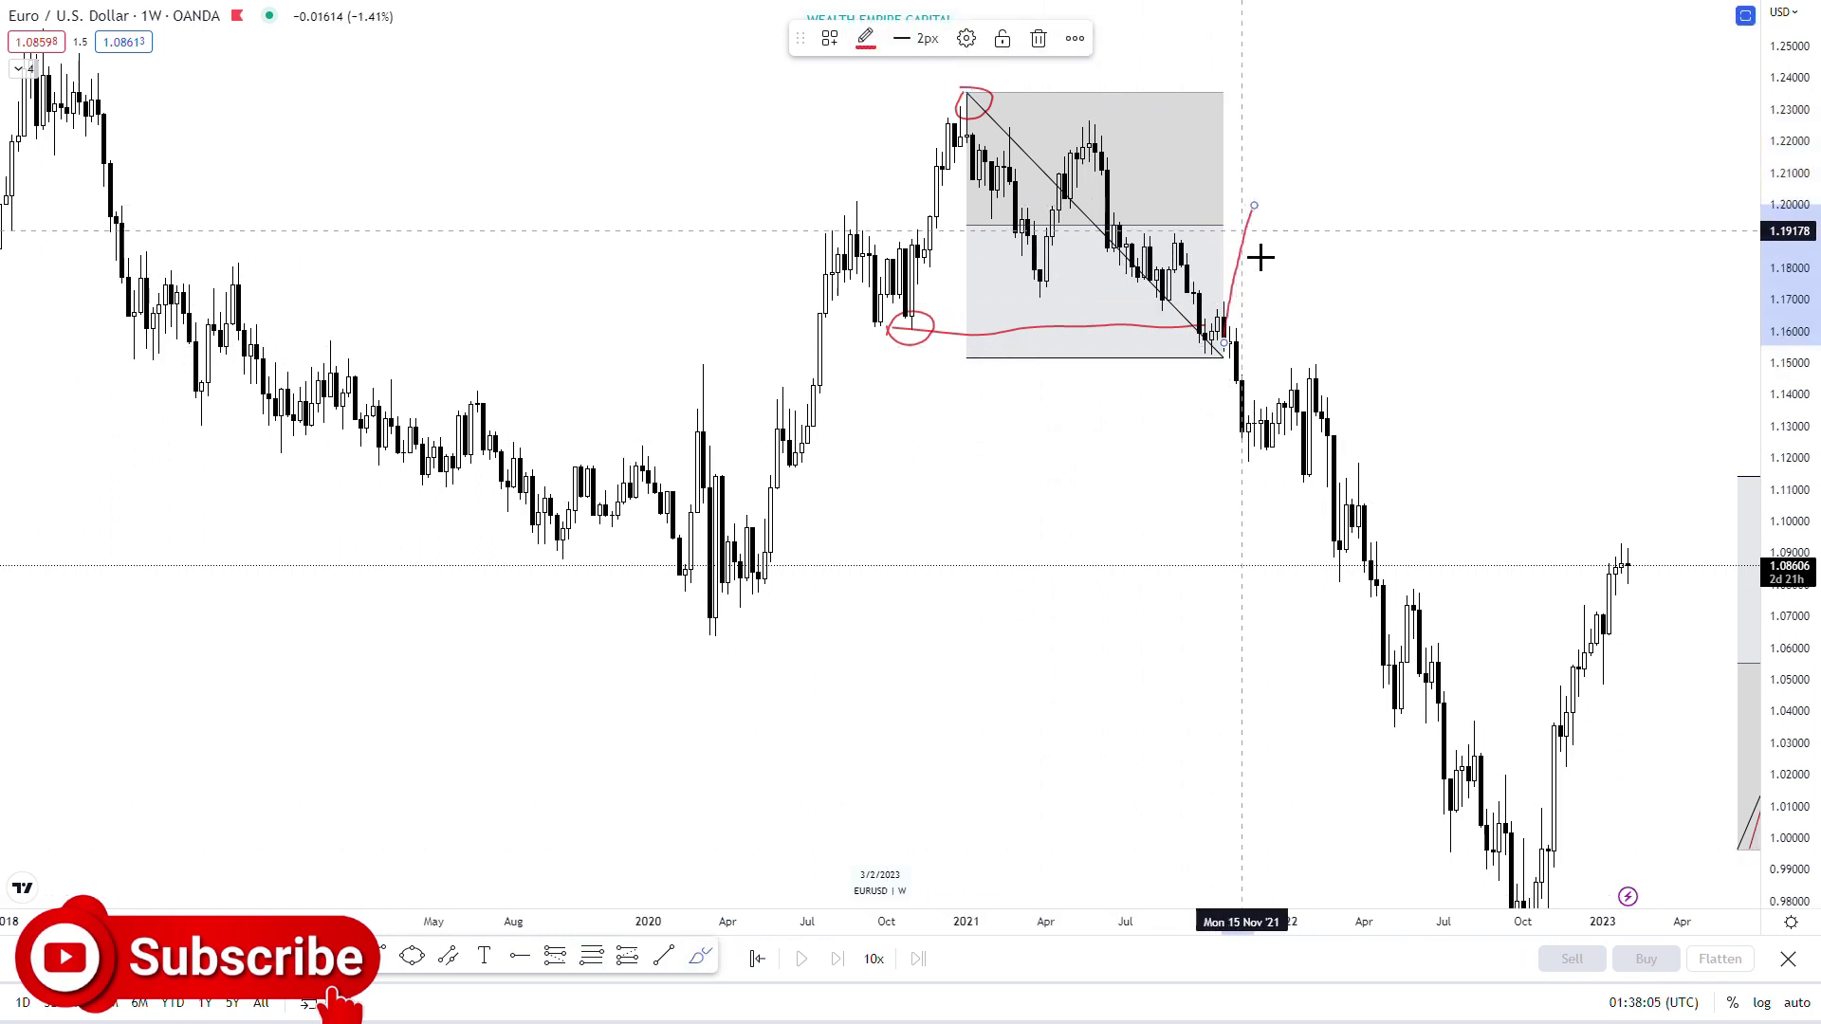
mouse_move(1215, 302)
left_mouse_down()
mouse_move(1248, 288)
mouse_move(1211, 310)
left_mouse_up()
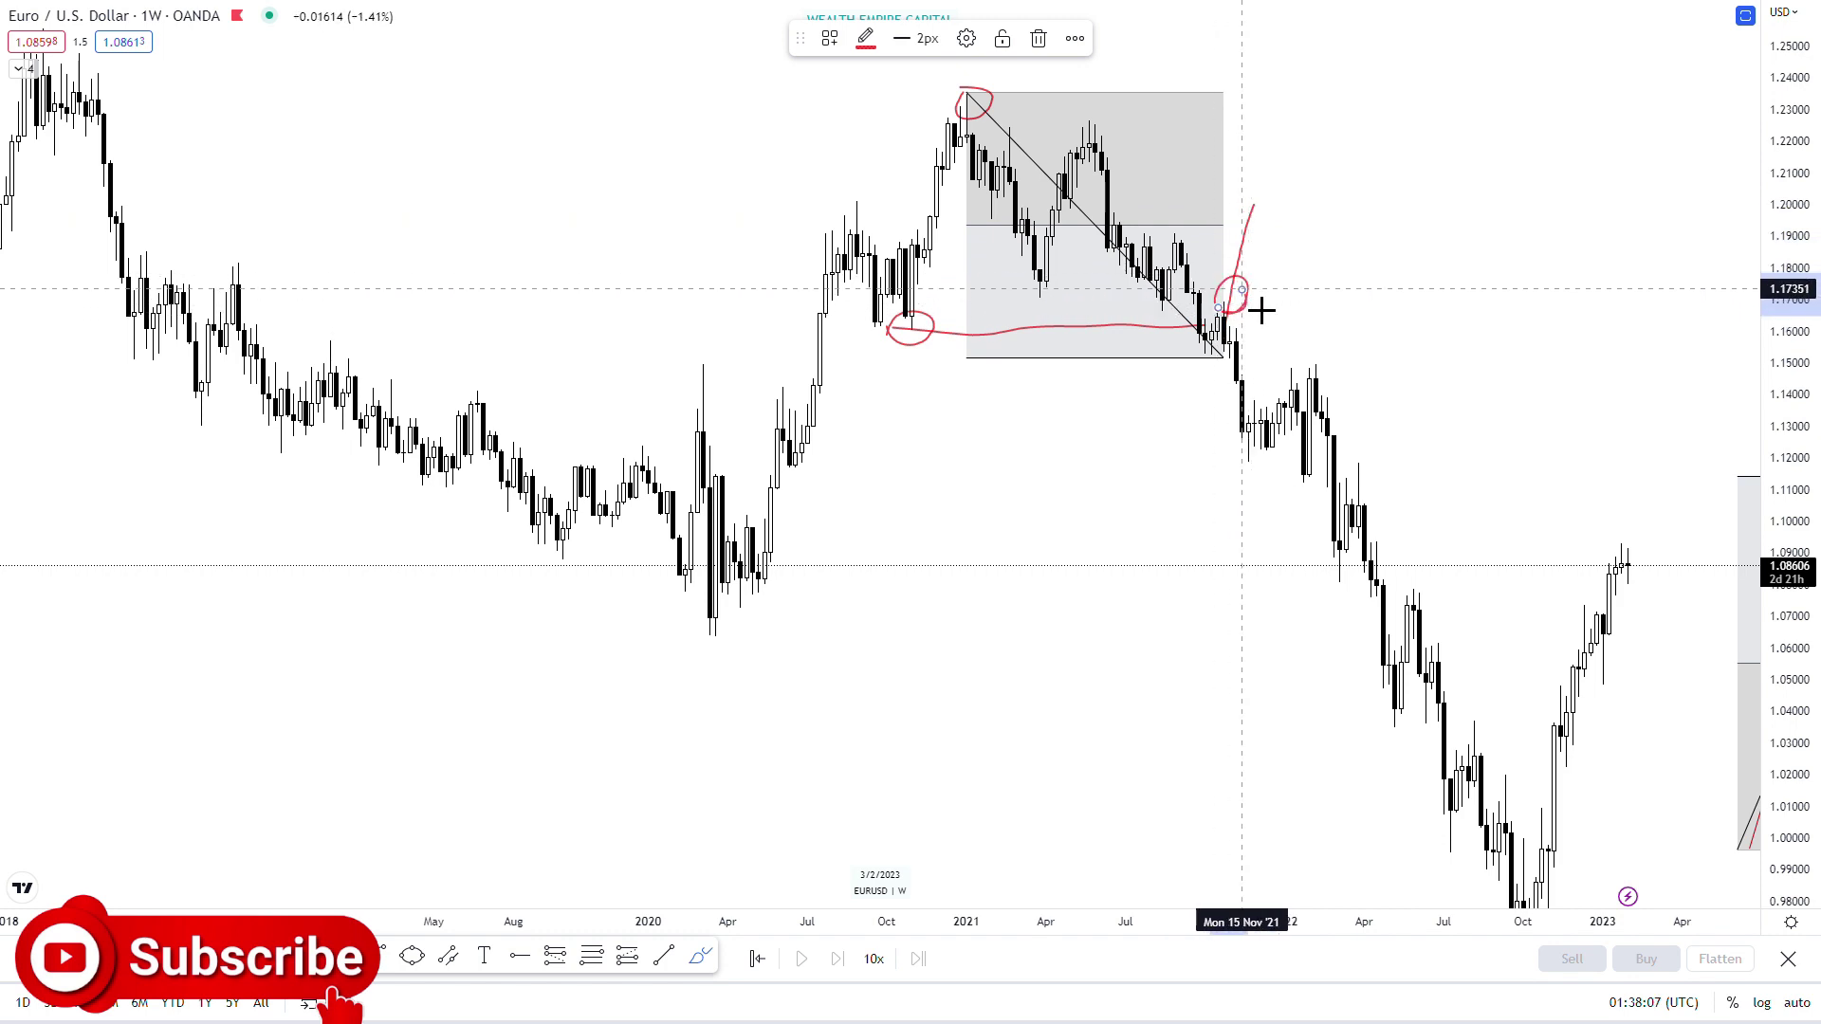
key("ctrl+z")
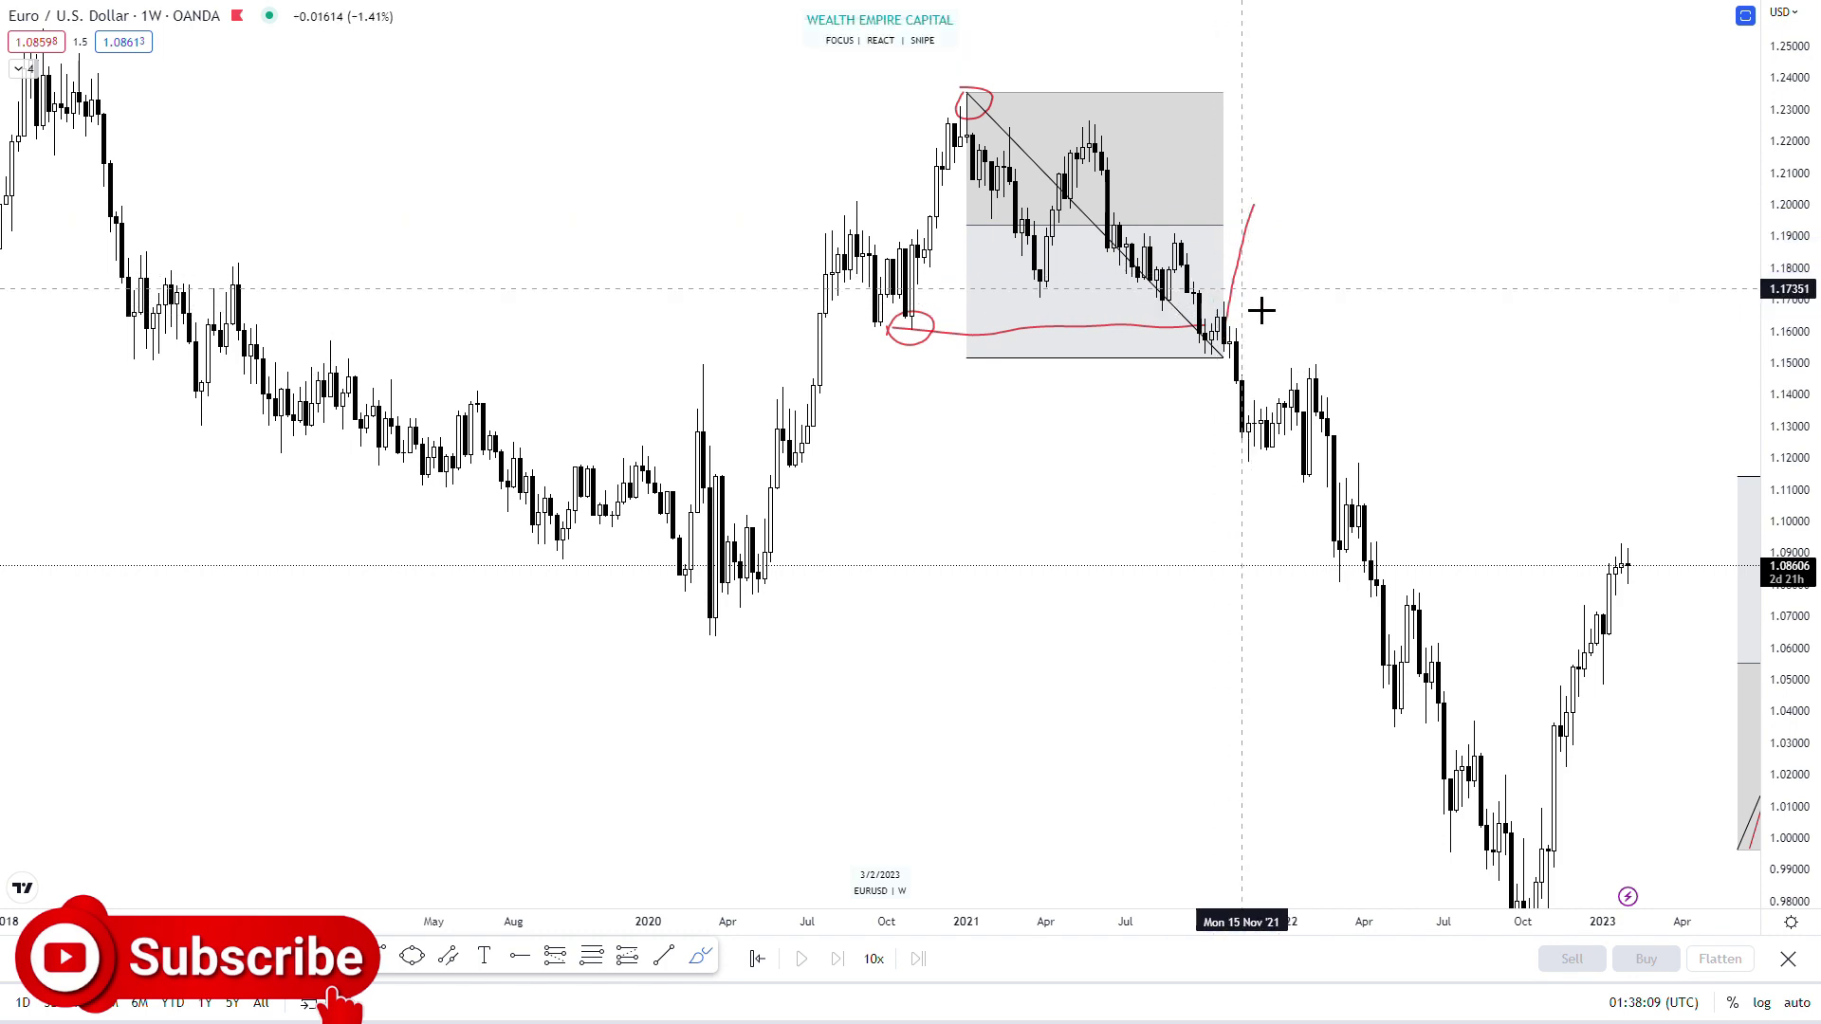
key("ctrl+z")
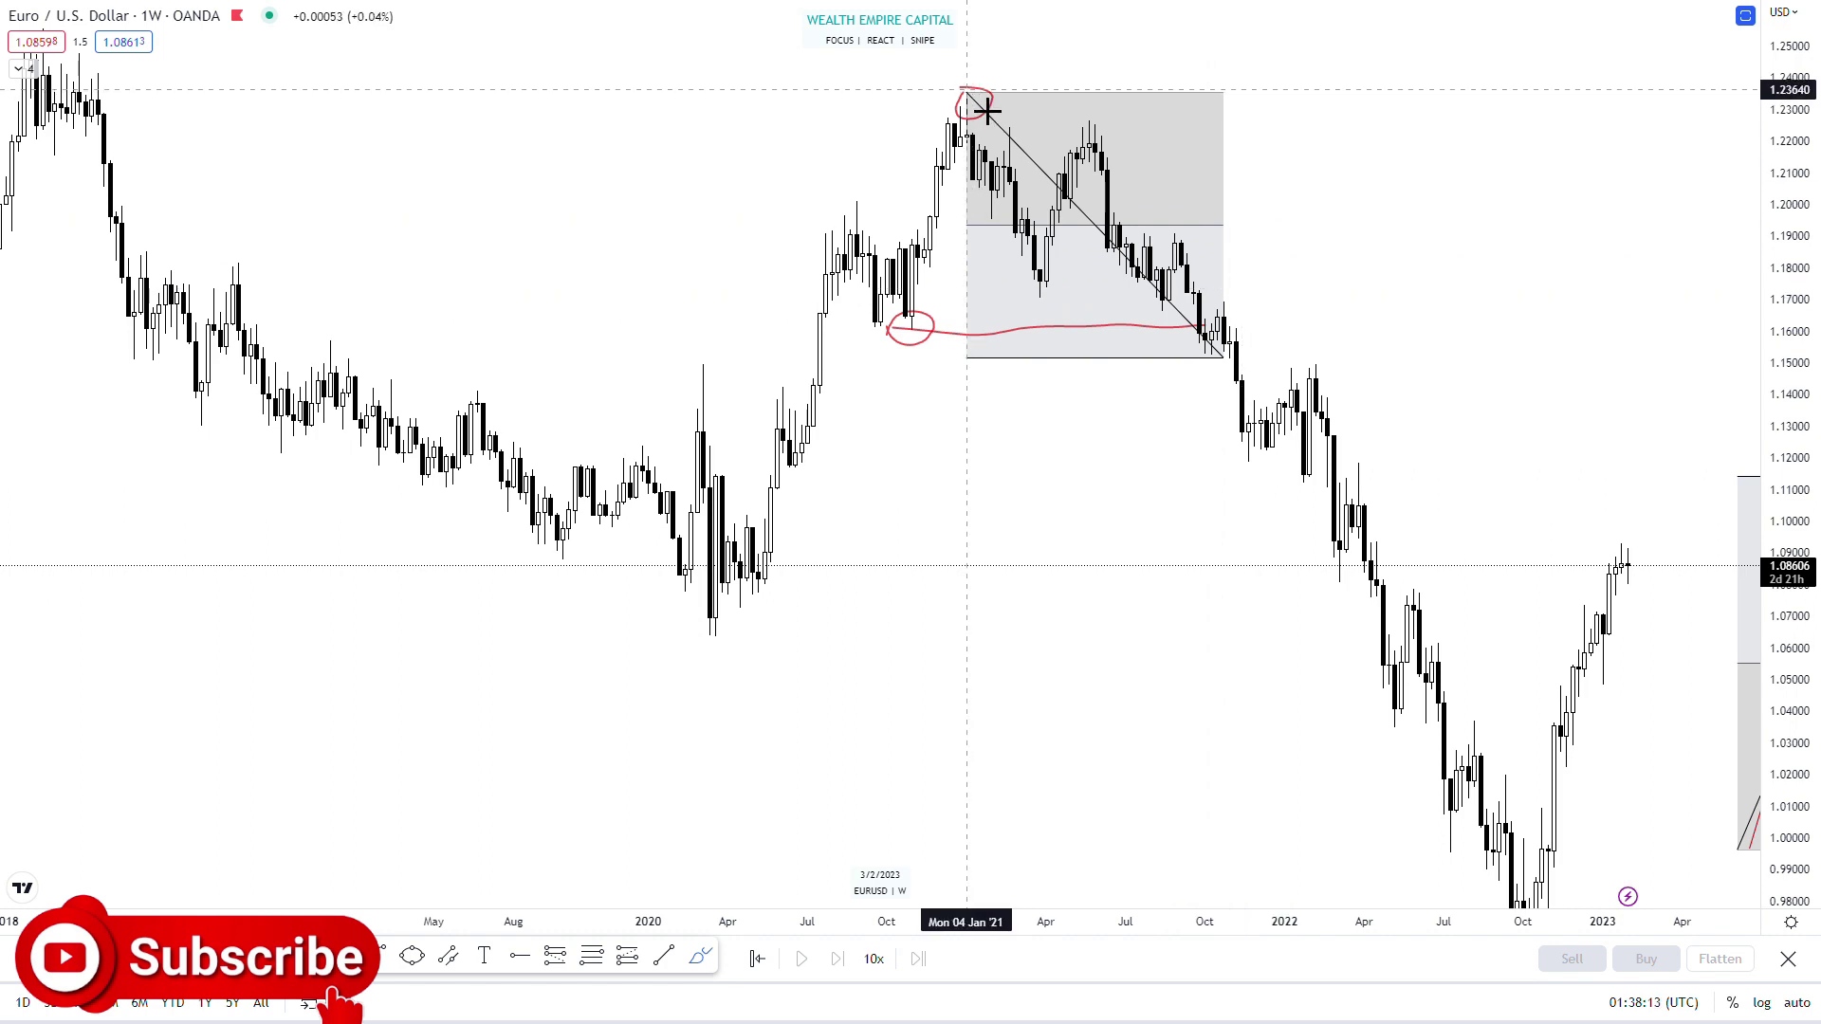
Extend the retracement's lower end successively to the lows at about 1.11901, 1.11242 and 1.08098, and delete the retracement.
left_click_drag(1223, 357, 1279, 461)
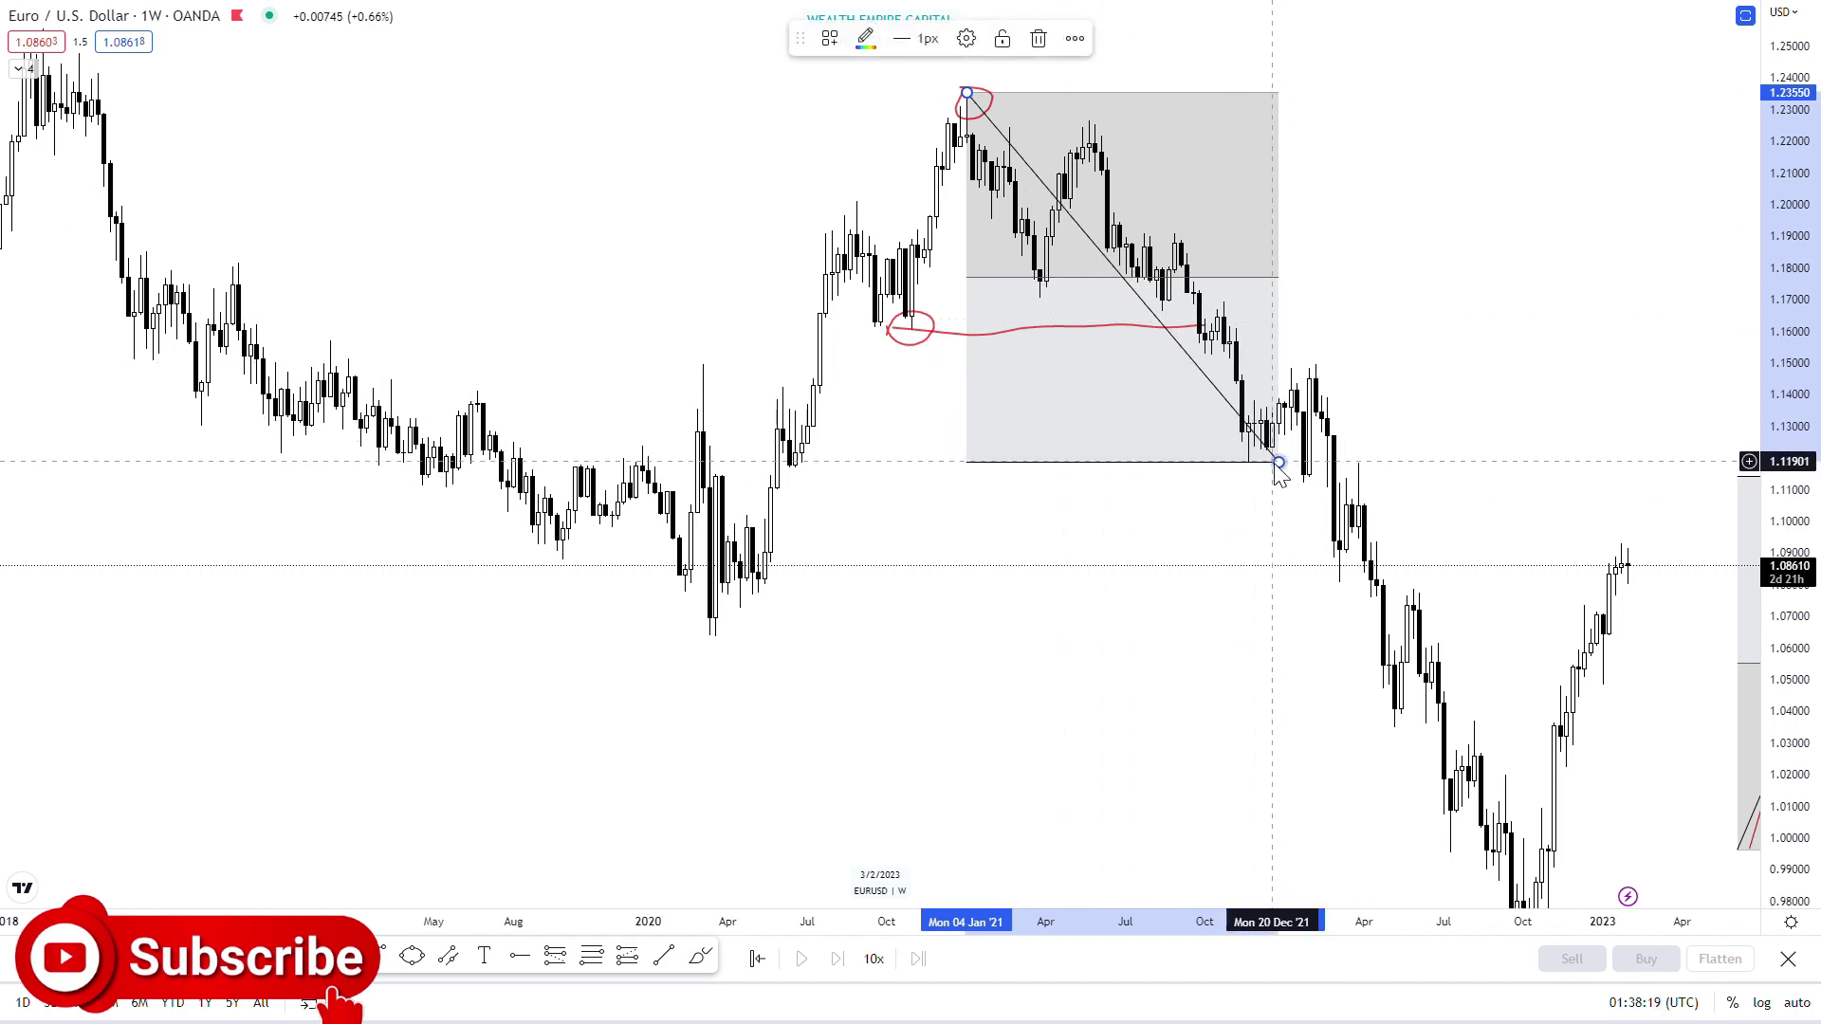
left_click_drag(1278, 462, 1311, 494)
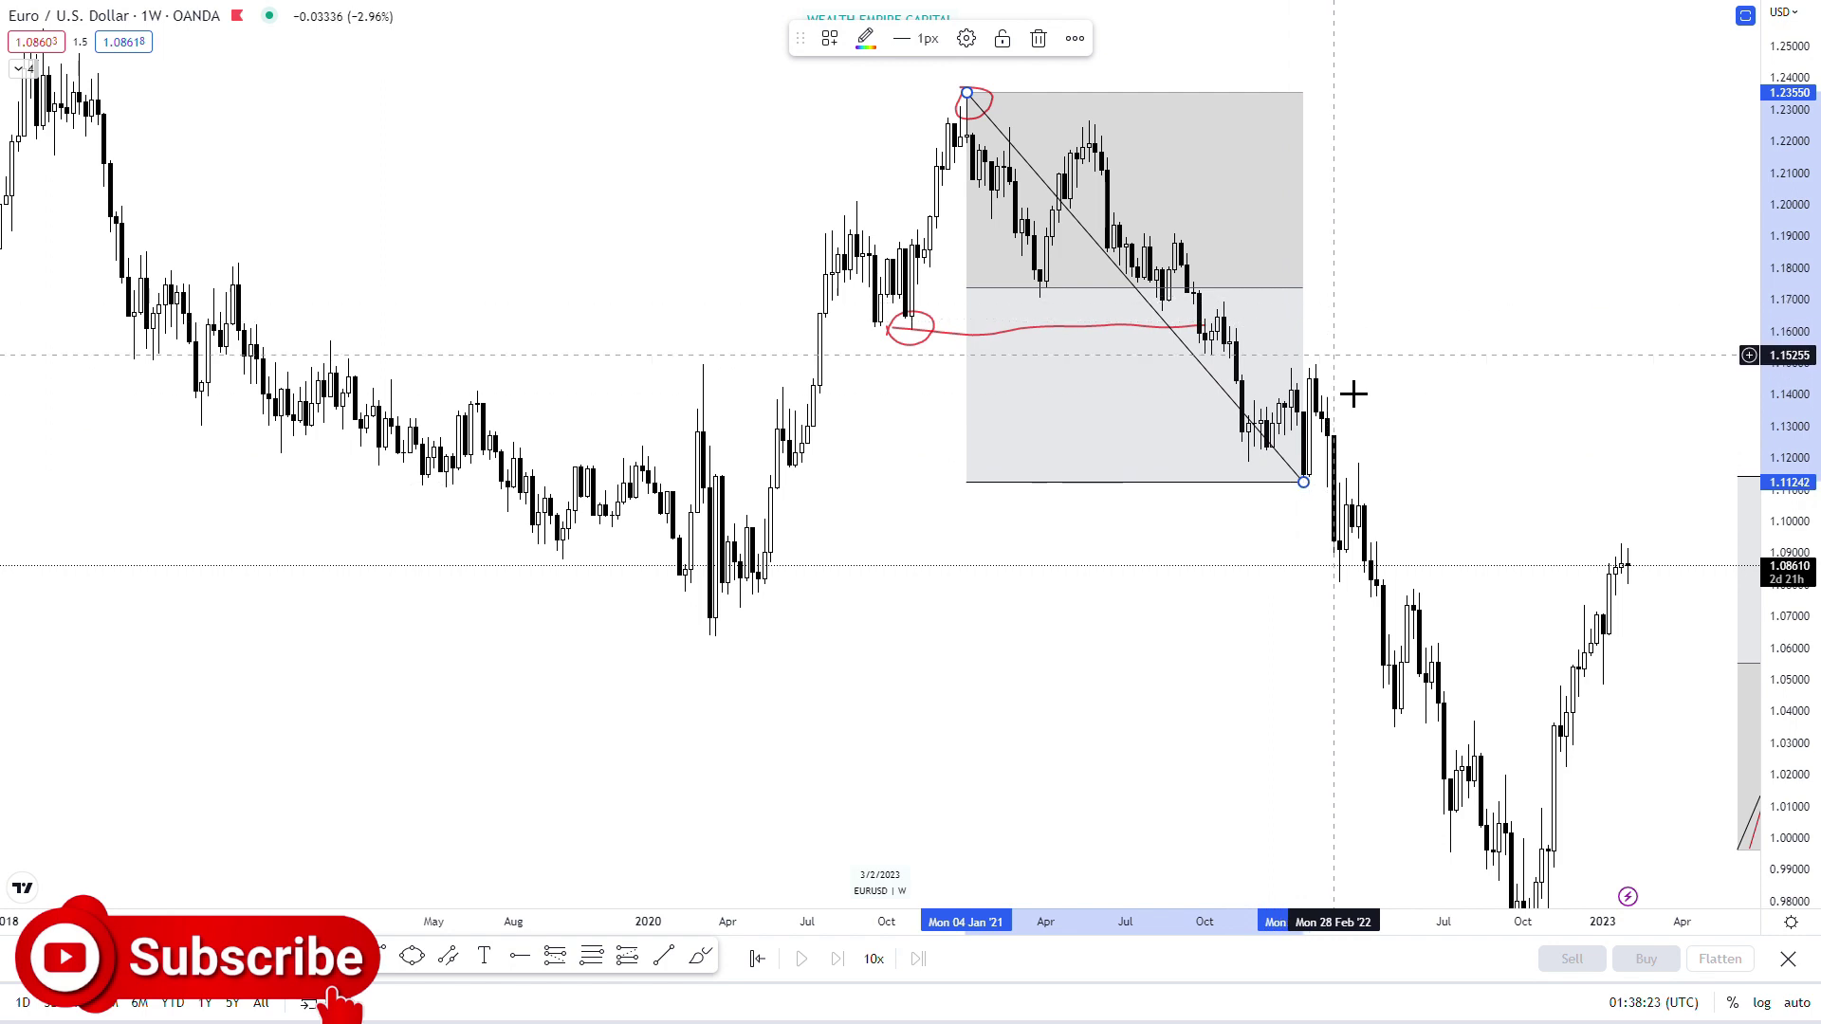
left_click_drag(1303, 482, 1347, 583)
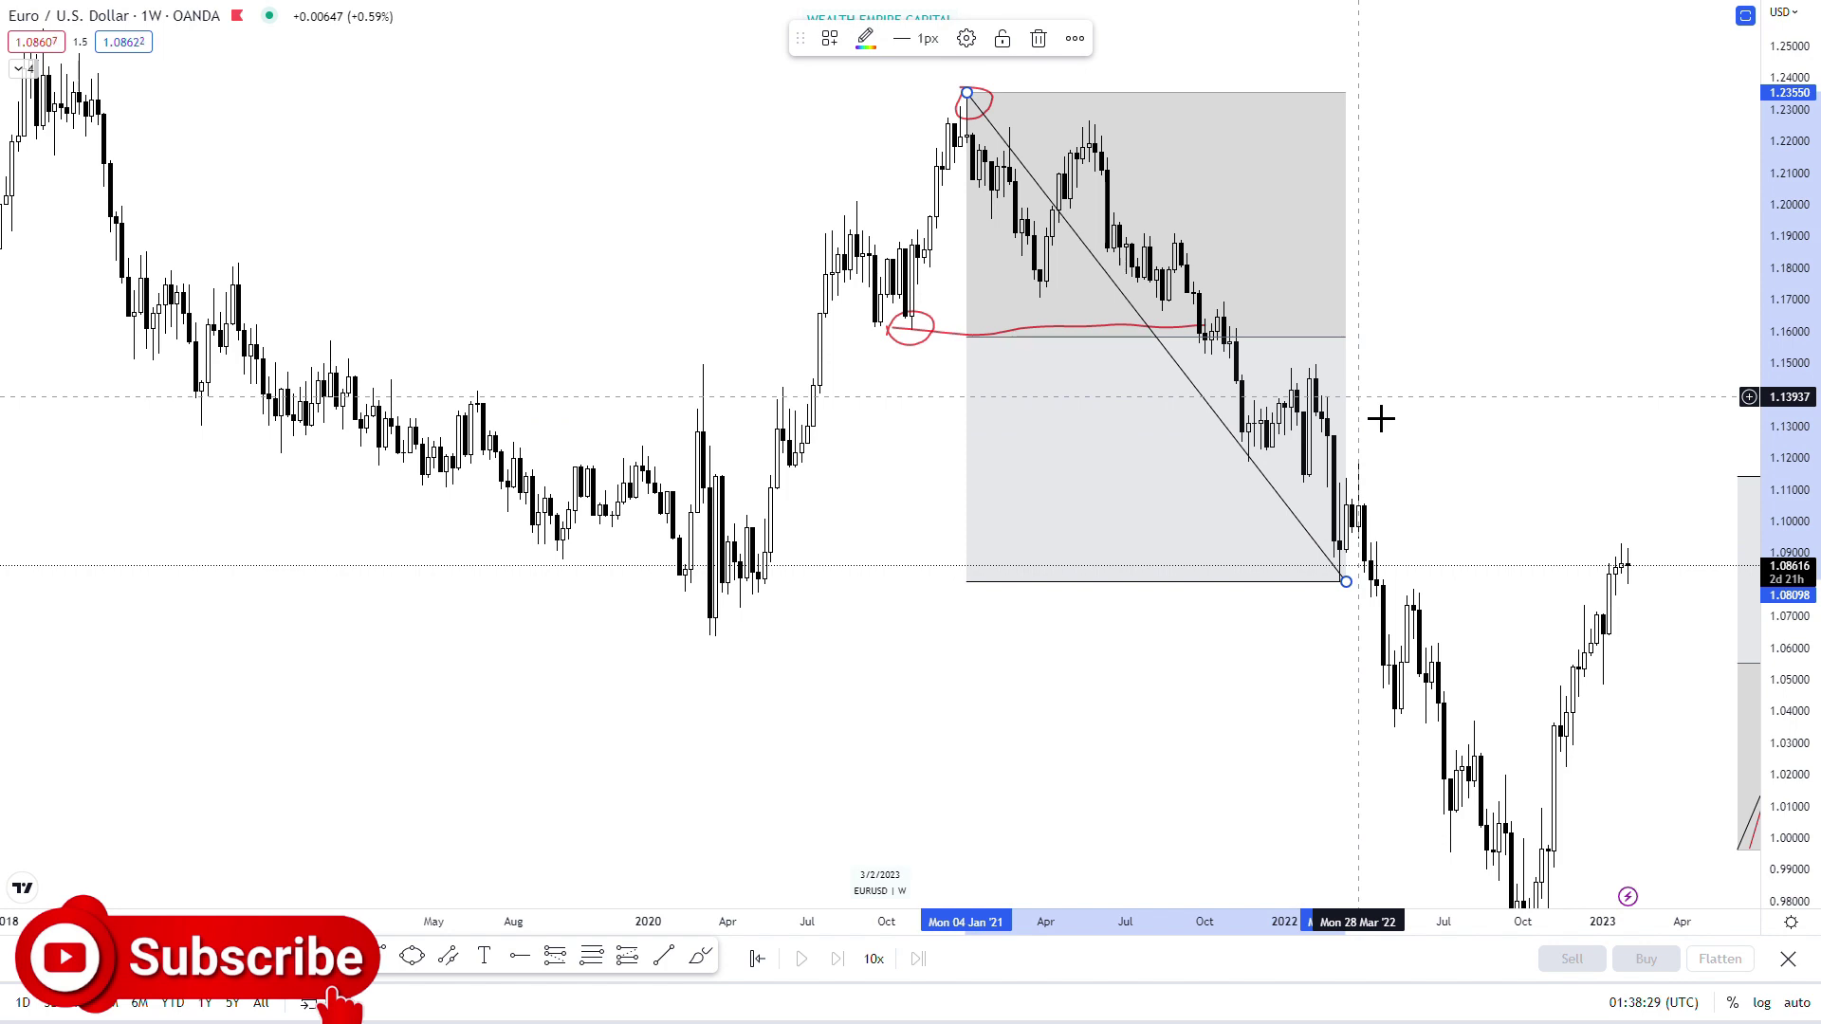
left_click(1040, 39)
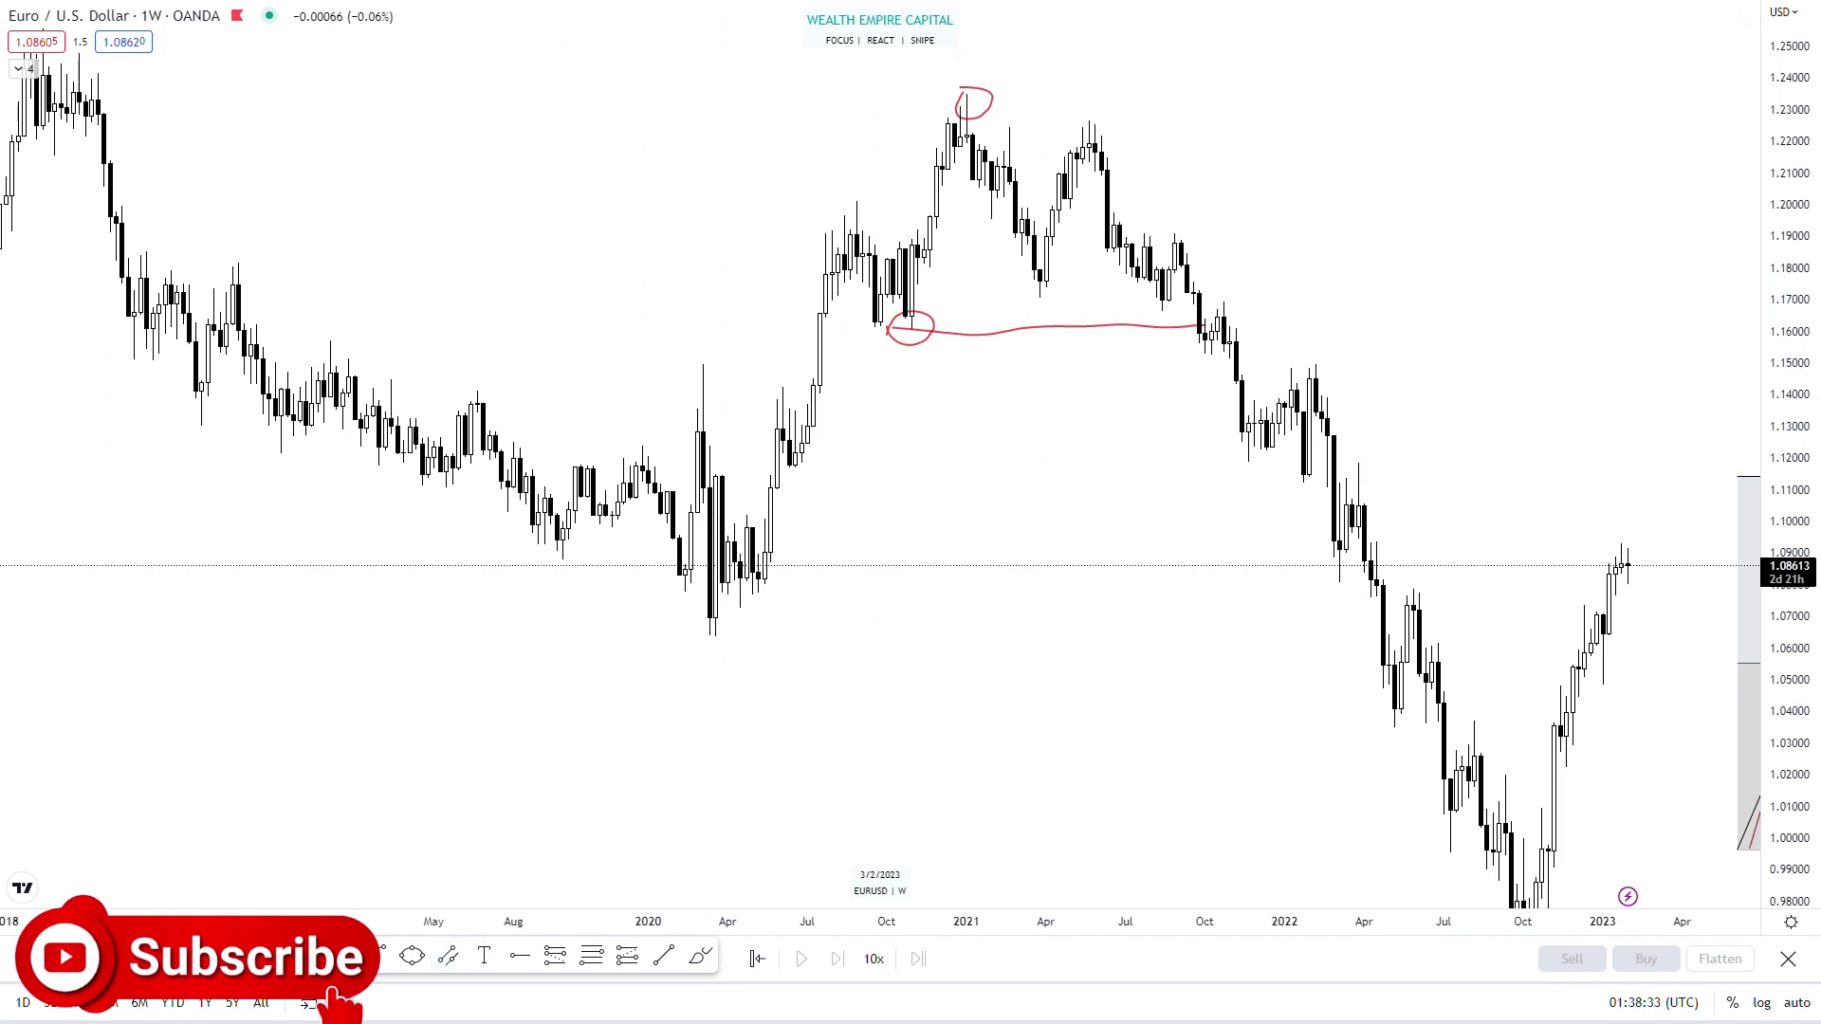
Brush a circle around the October 2021 low and a rising stroke from the early-2022 candles, and undo both strokes.
left_click(700, 956)
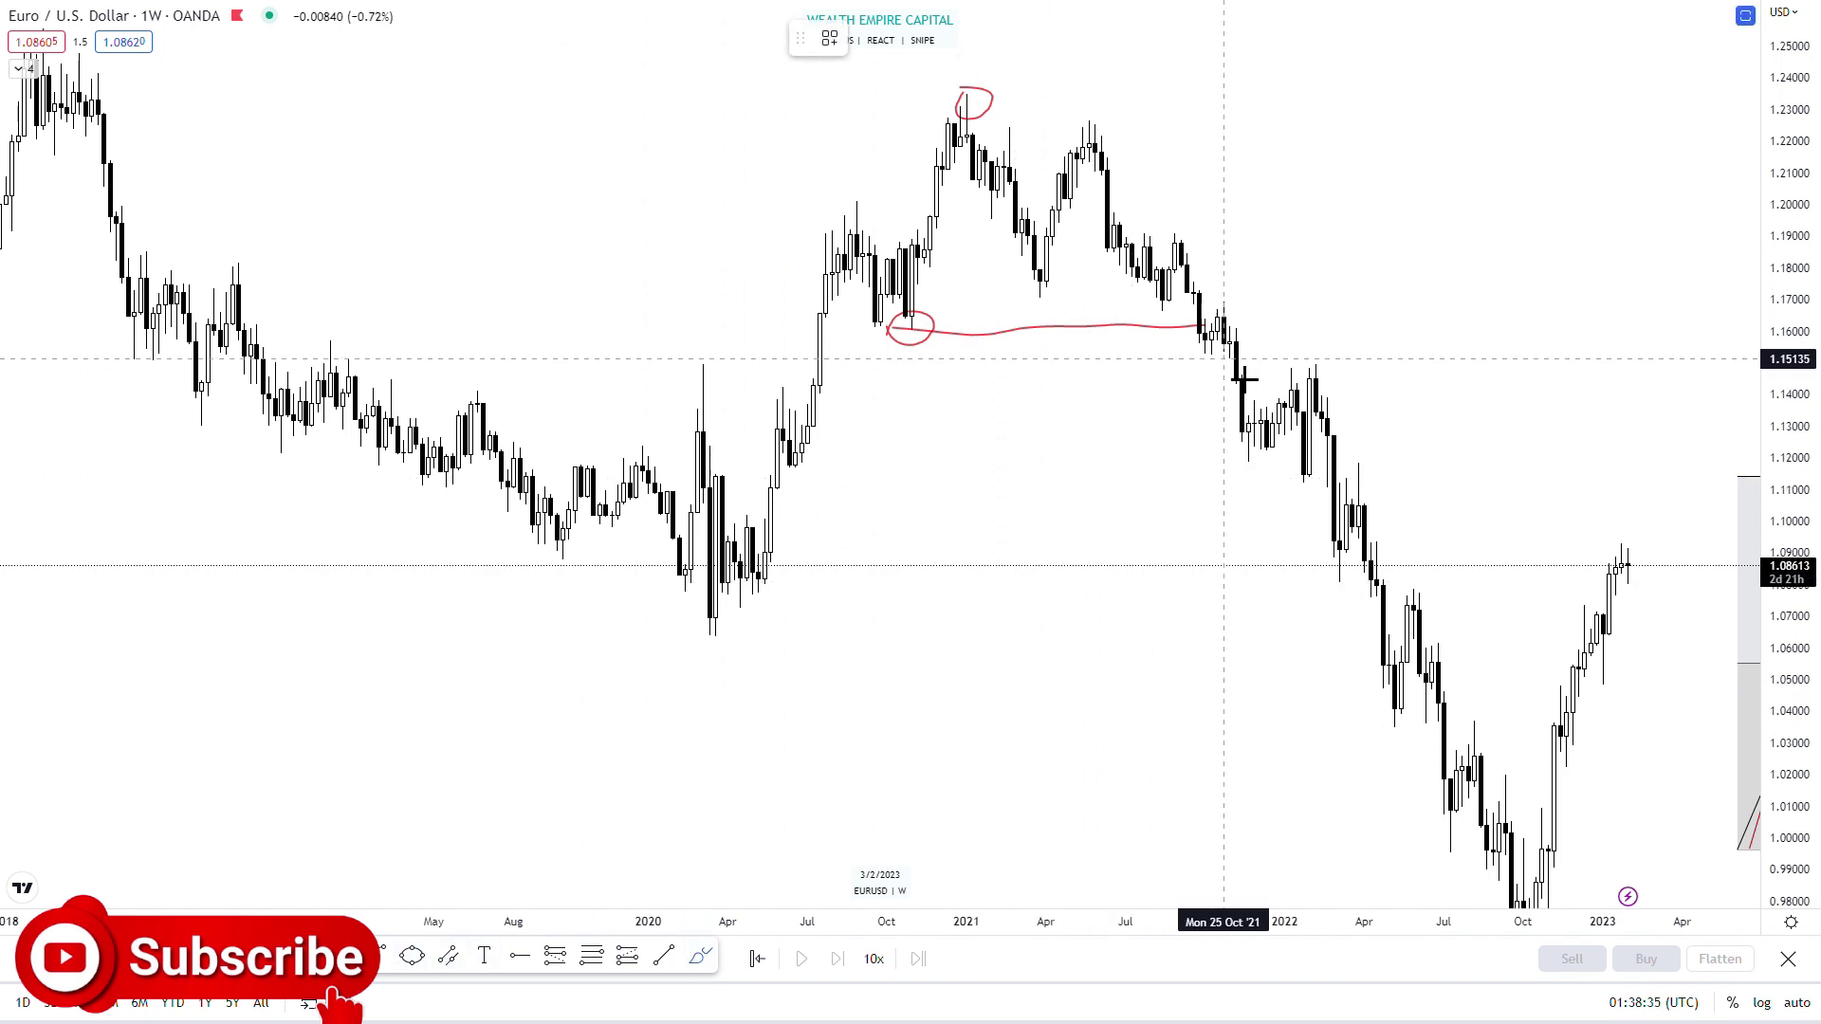
left_click_drag(1218, 358, 1213, 377)
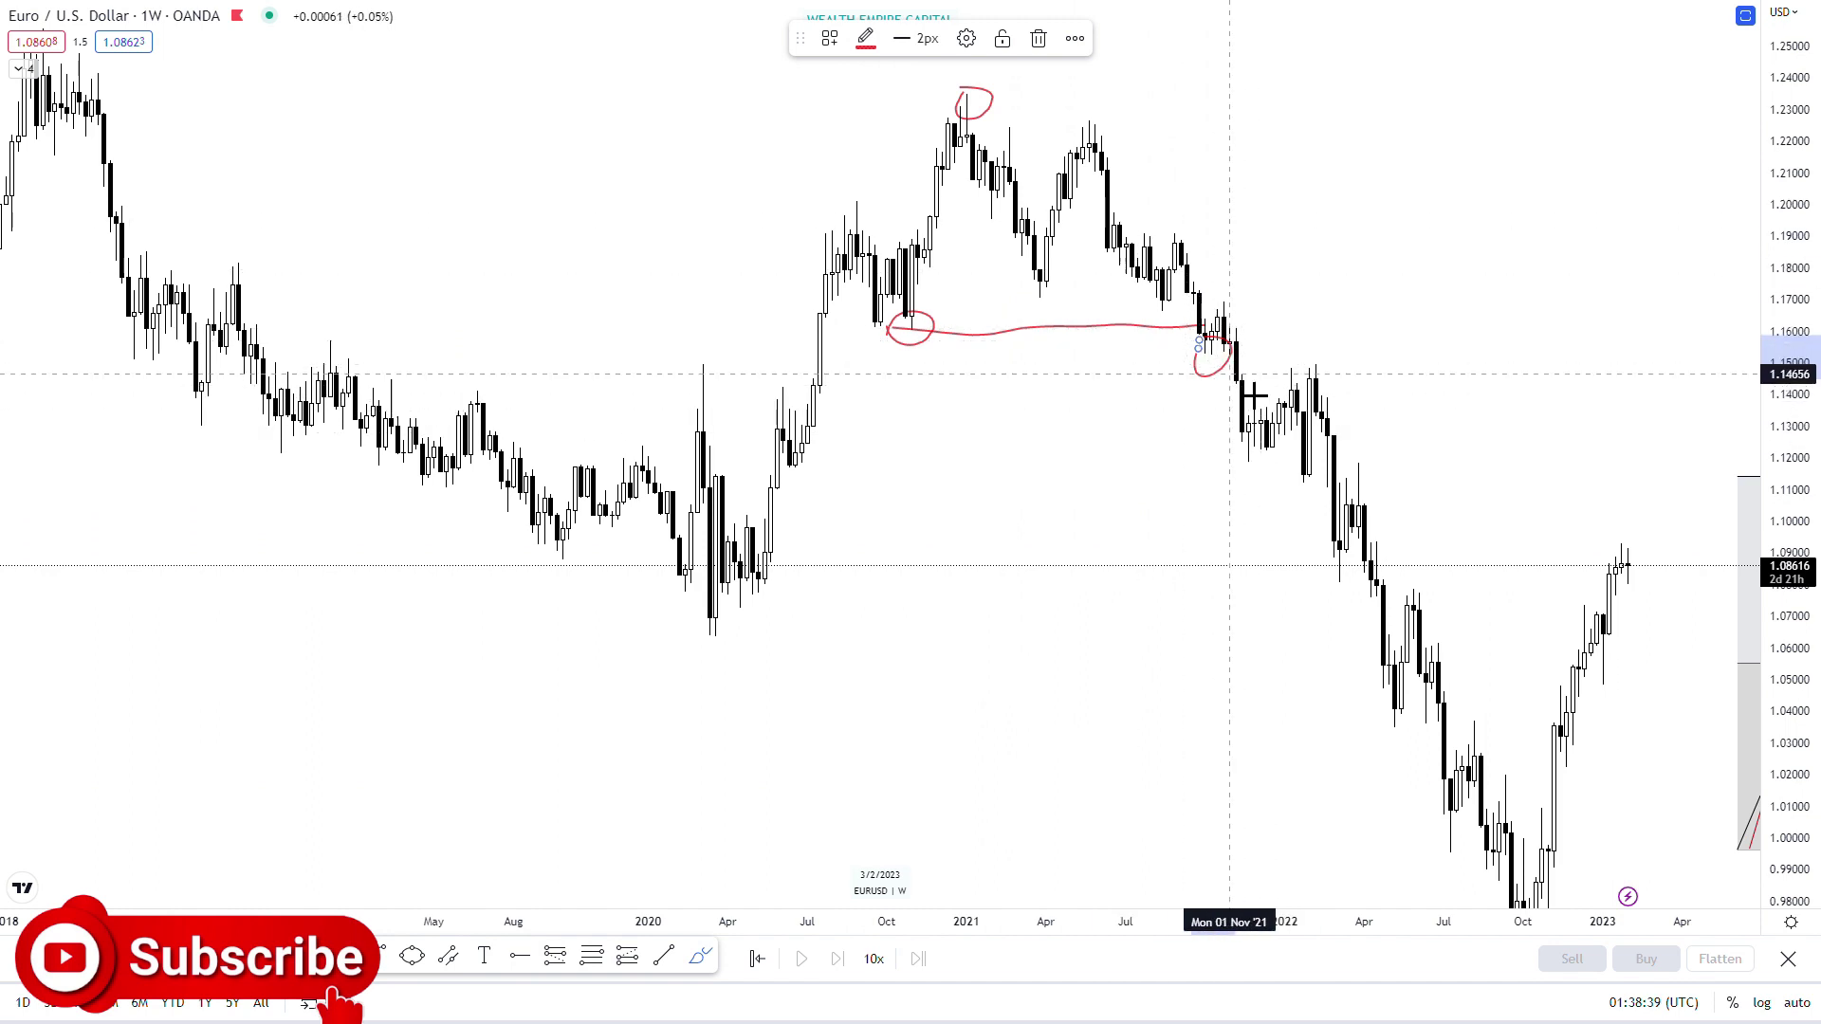
left_click_drag(1301, 444, 1358, 231)
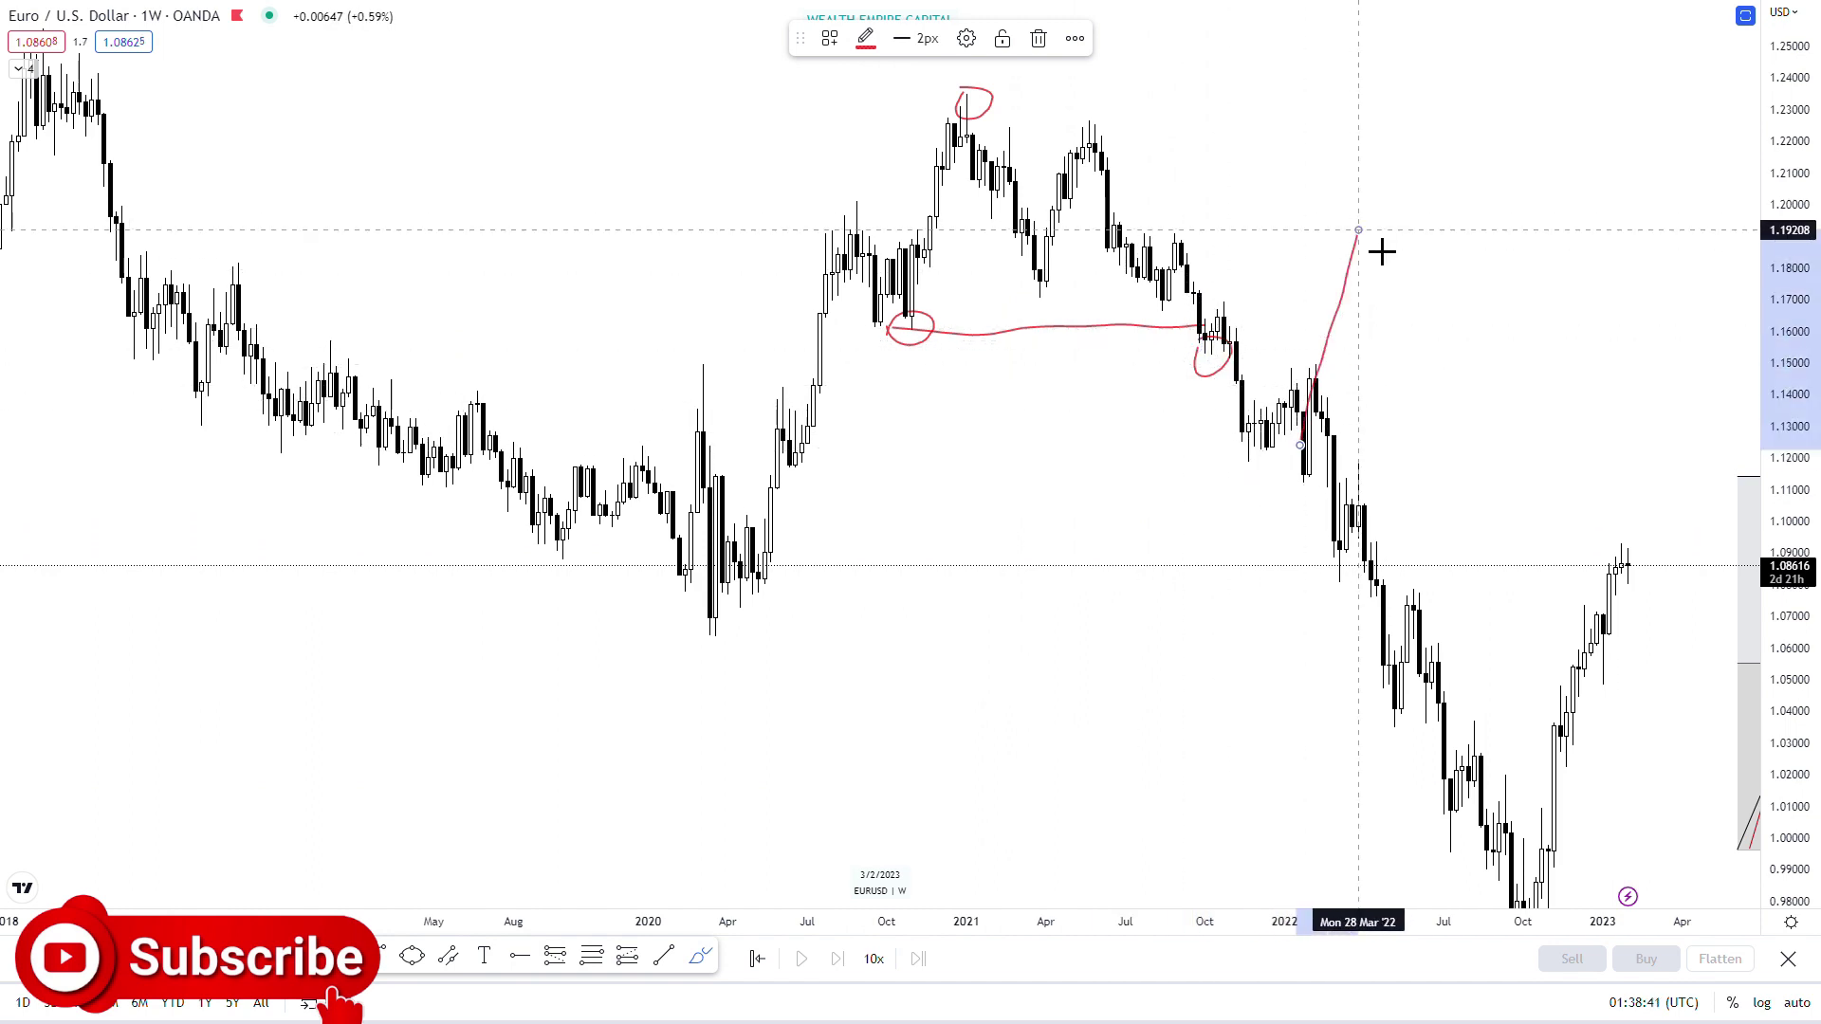
key("ctrl+z")
key("ctrl+z")
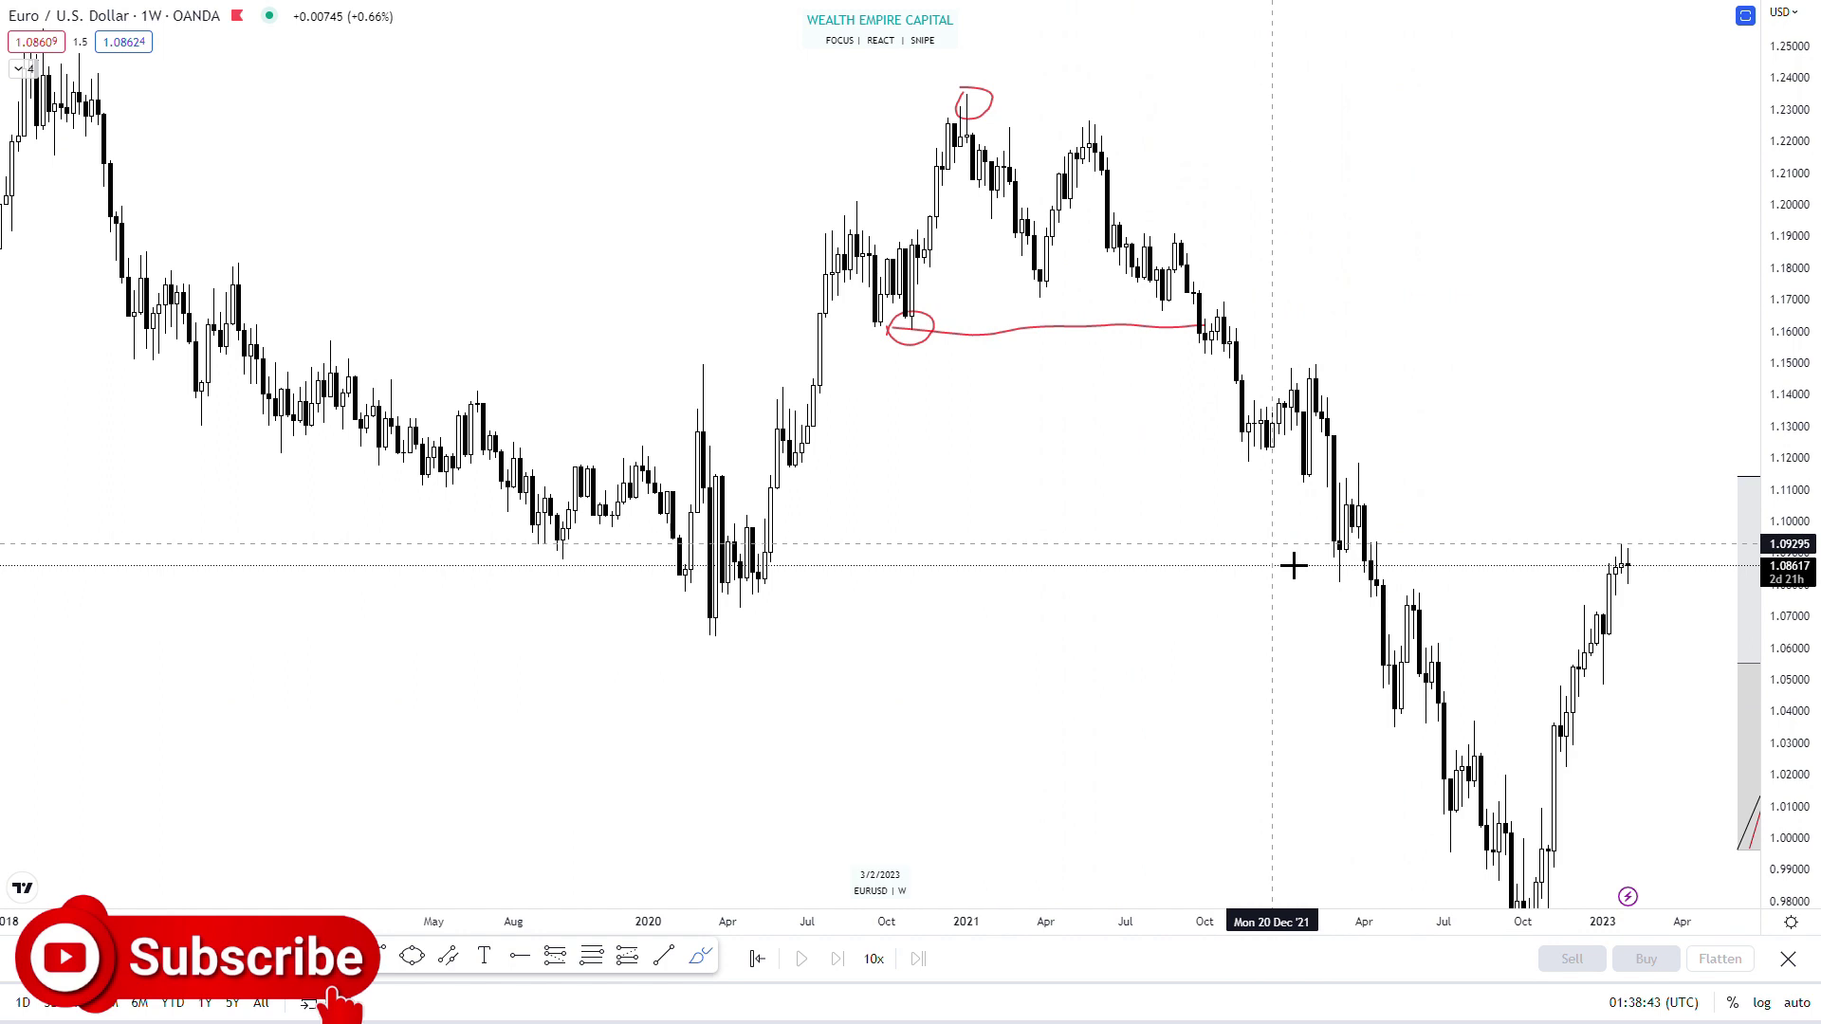
Place a Fibonacci retracement from the circled January 2021 high at 1.23490 down to the September 2022 low at 0.95393.
left_click_drag(1294, 565, 1134, 566)
left_click_drag(1775, 410, 1775, 486)
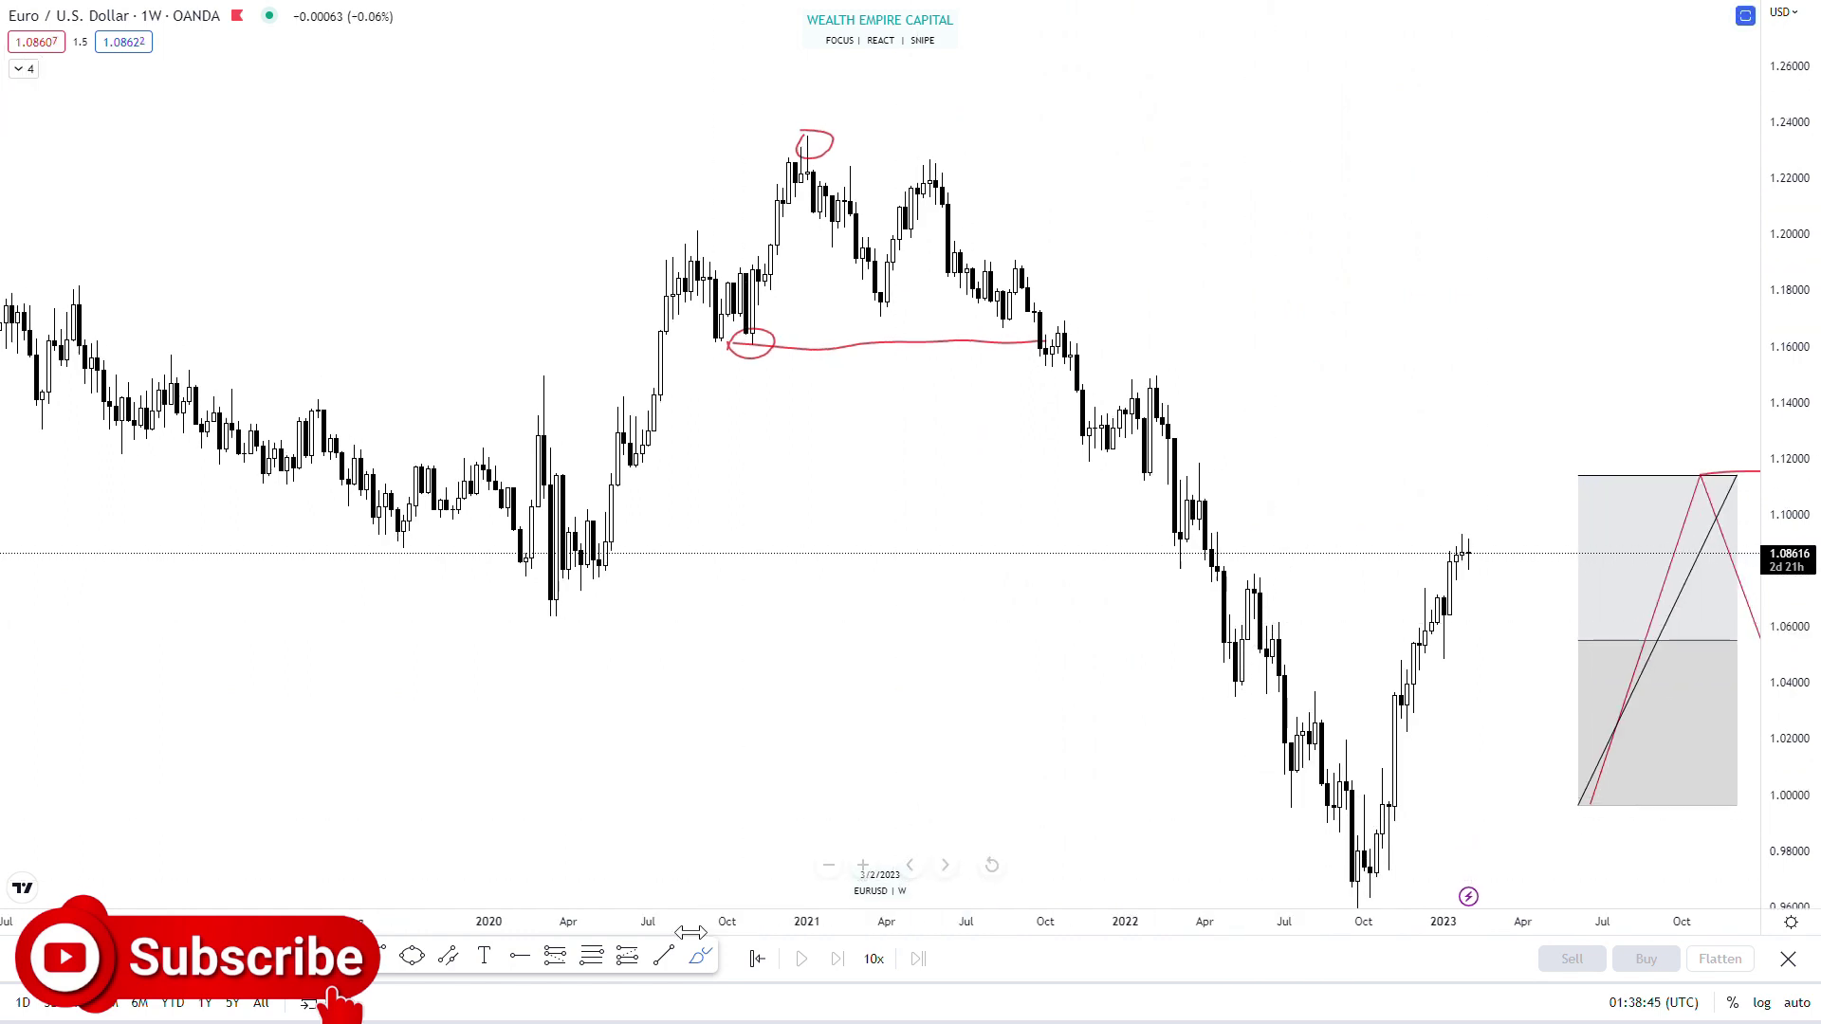
left_click(590, 963)
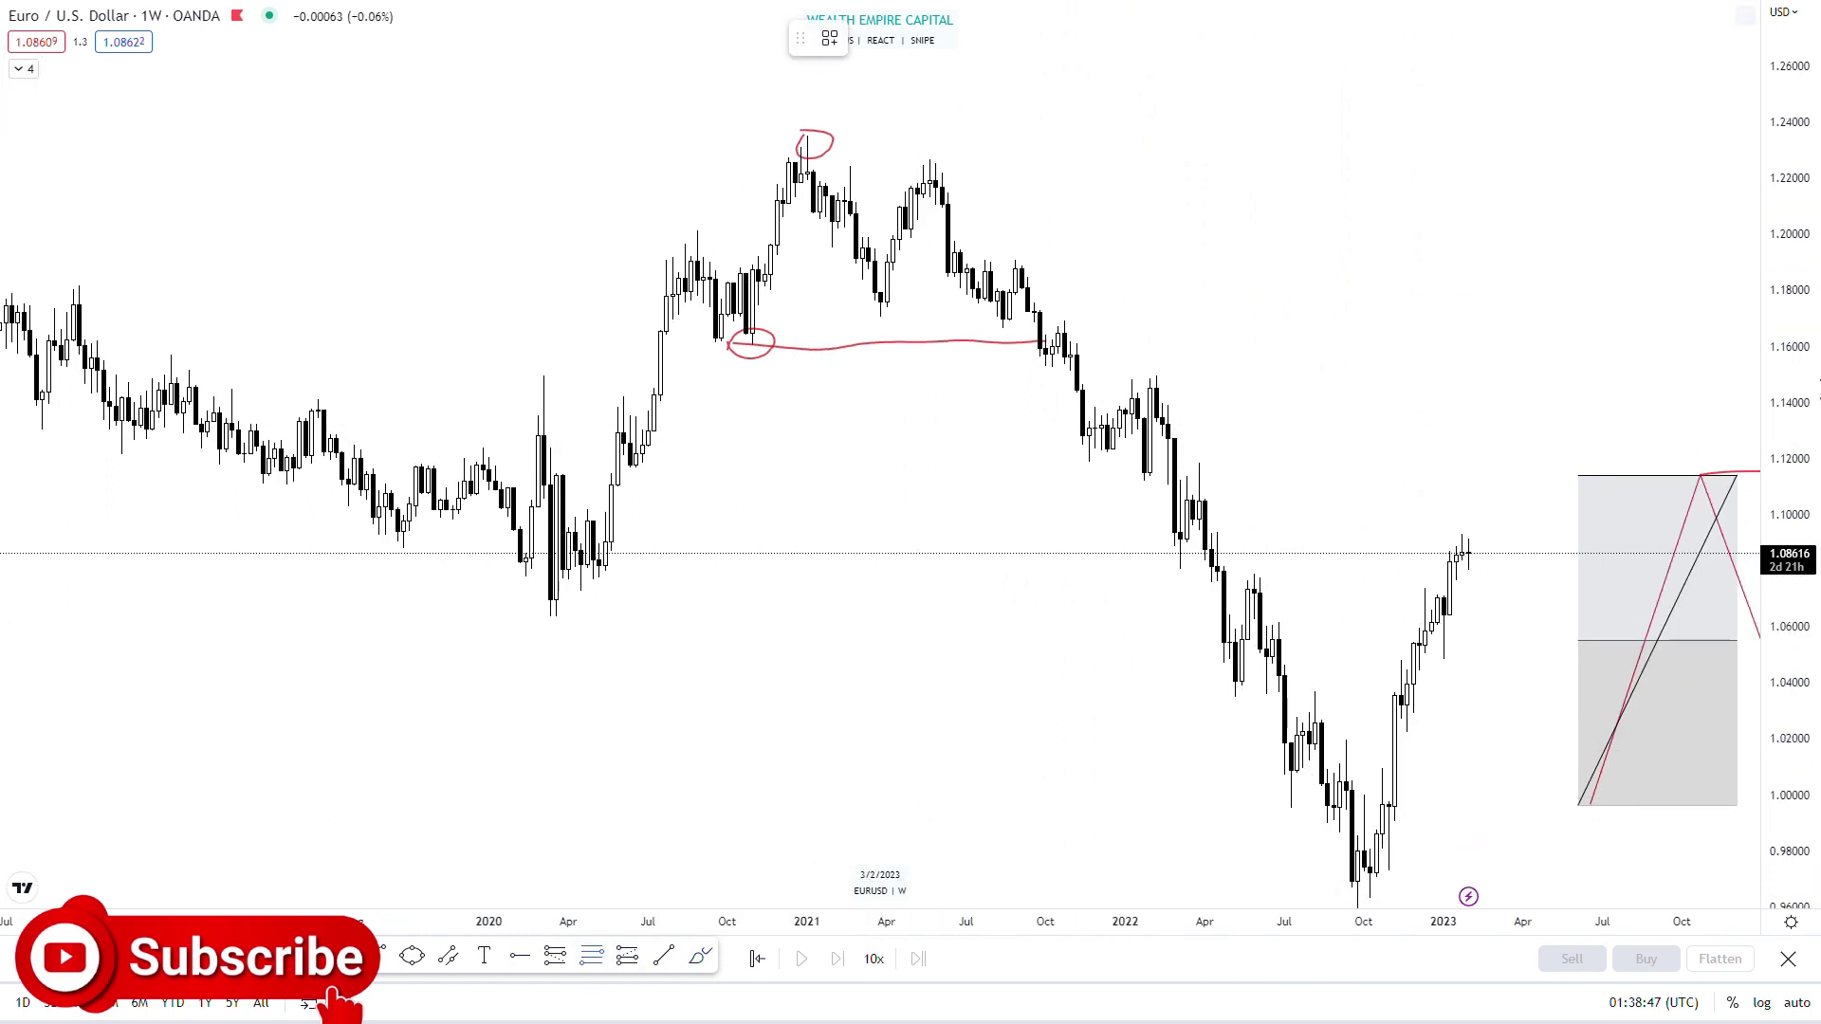
left_click_drag(1776, 237, 1775, 313)
mouse_move(828, 190)
left_mouse_down()
mouse_move(1321, 582)
mouse_move(1426, 759)
mouse_move(1452, 897)
left_mouse_up()
left_click(1452, 902)
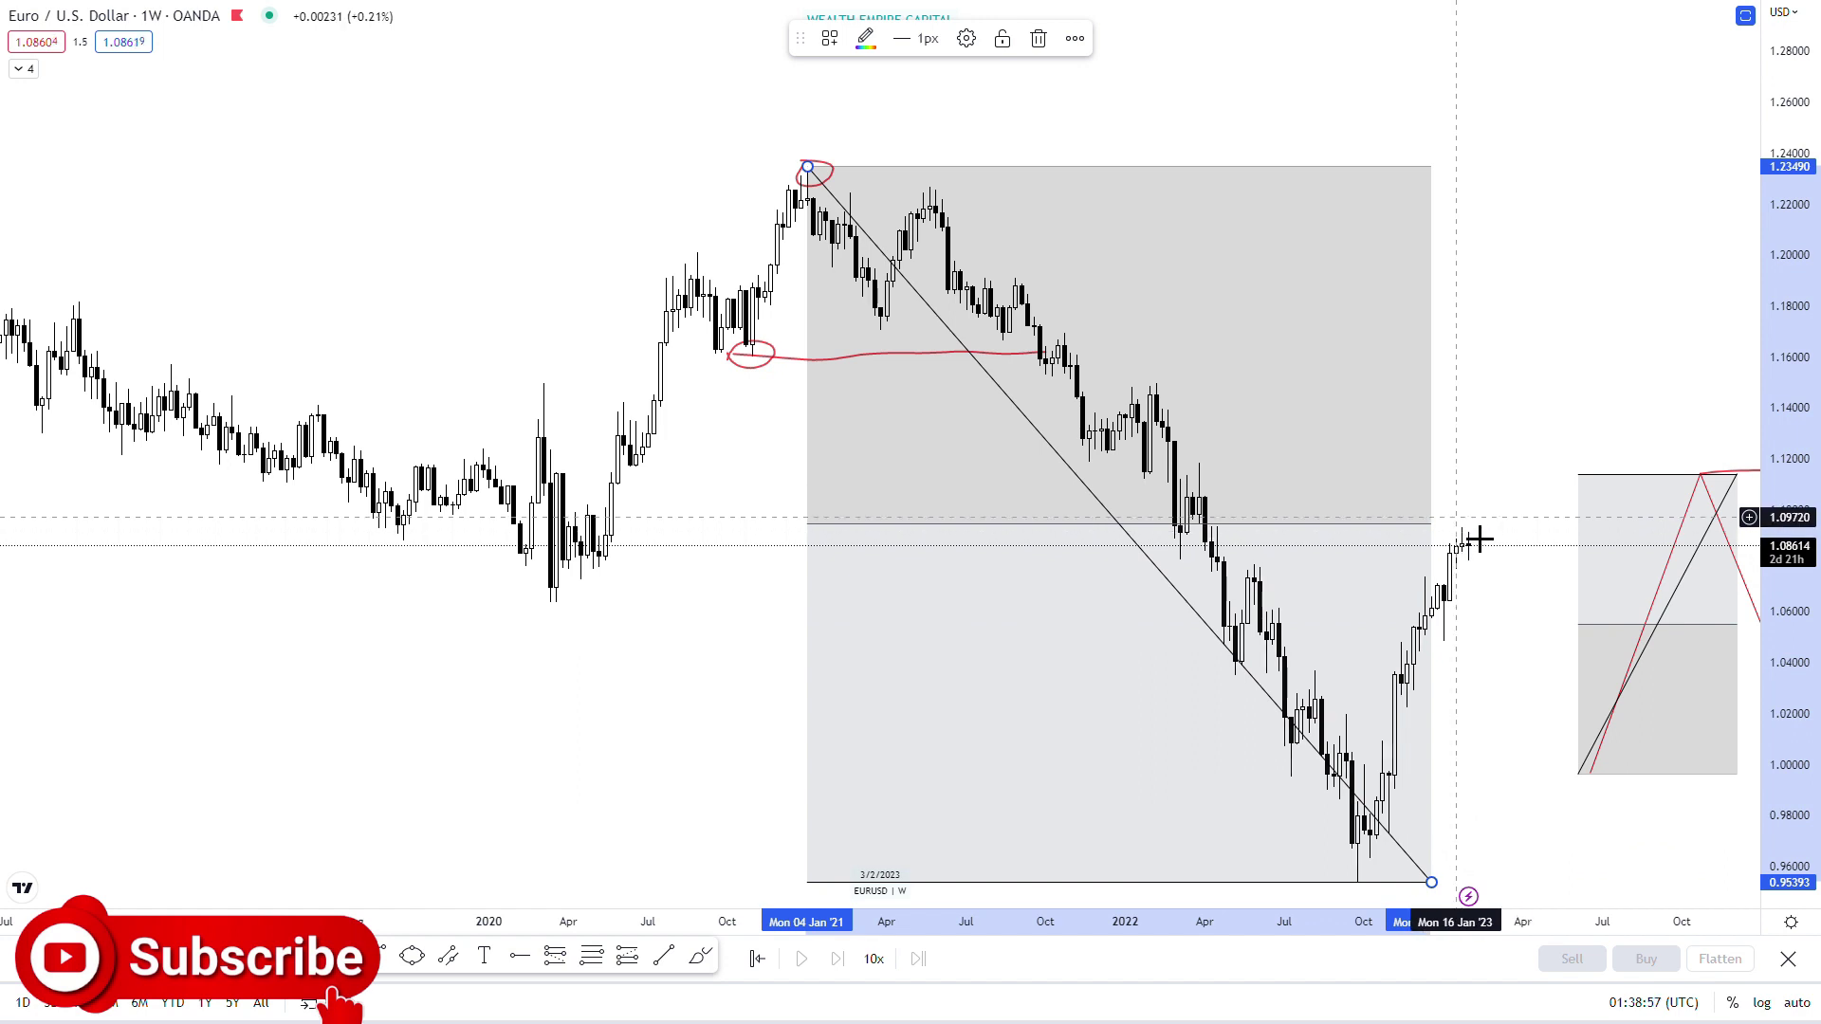
Delete the Fibonacci retracement spanning the whole decline from January 2021 to late 2022.
left_click_drag(1478, 539, 1356, 349)
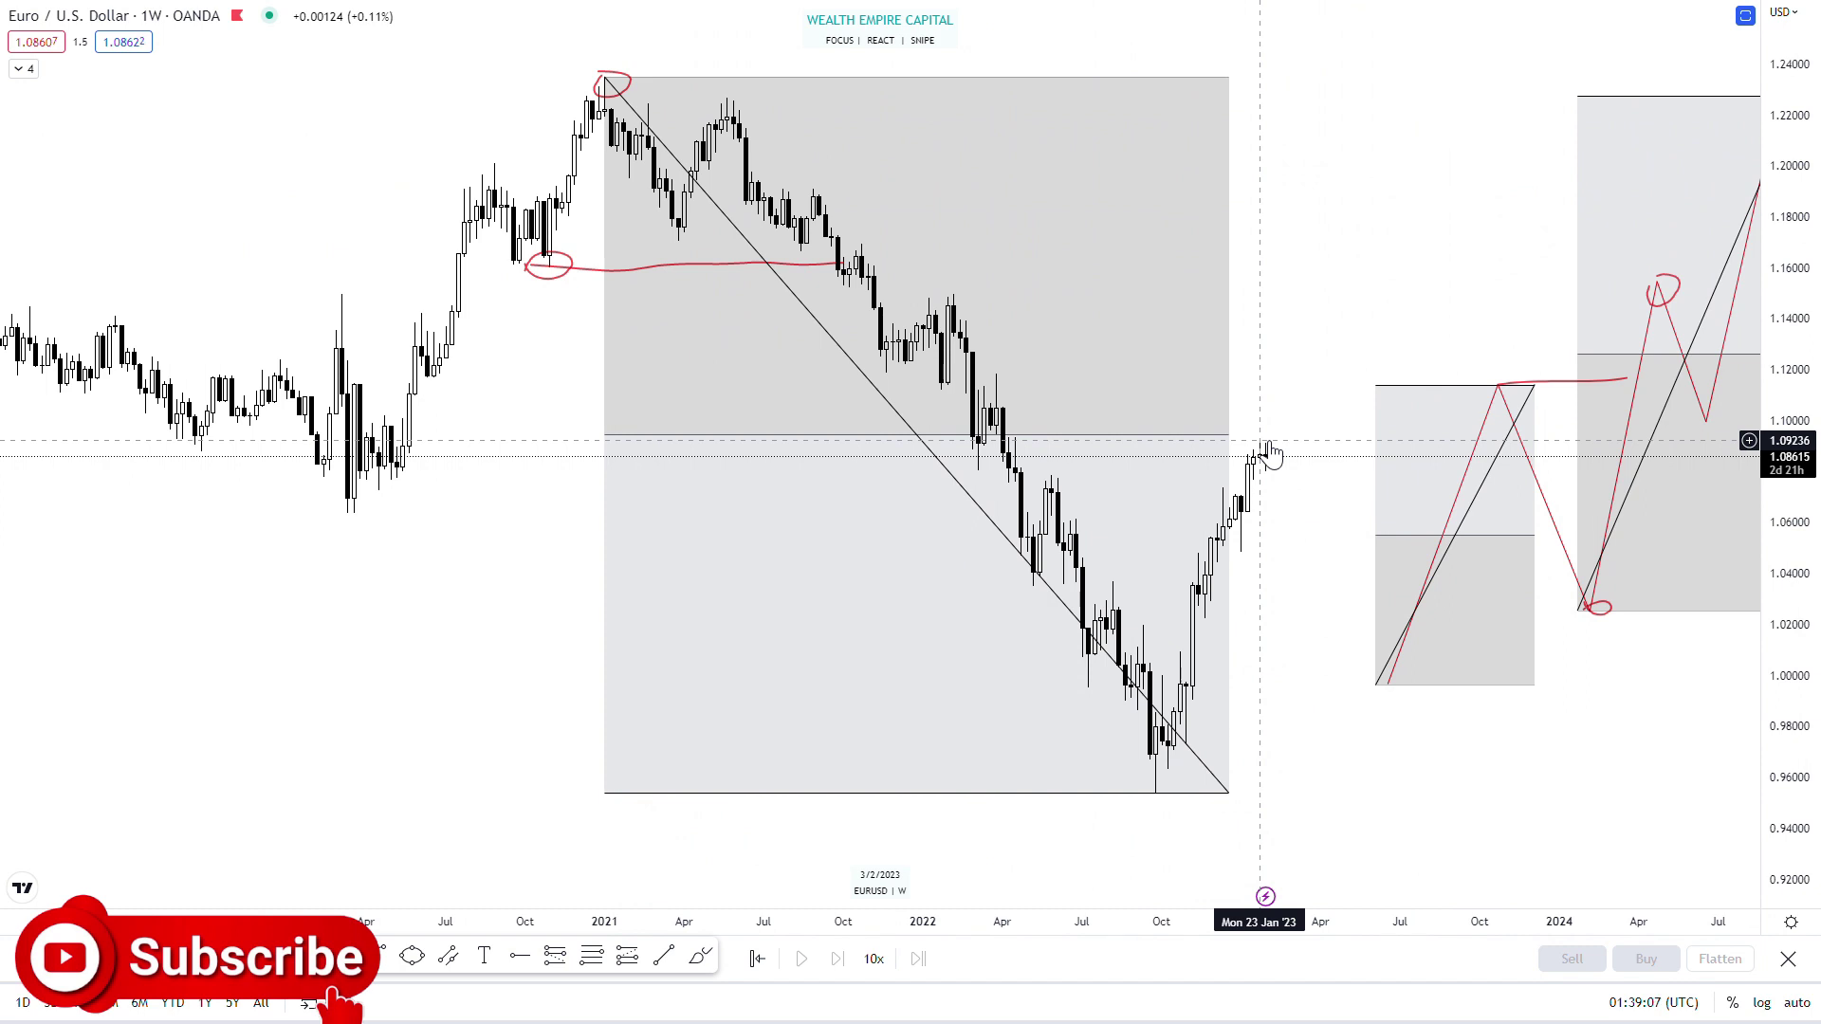
left_click(1234, 80)
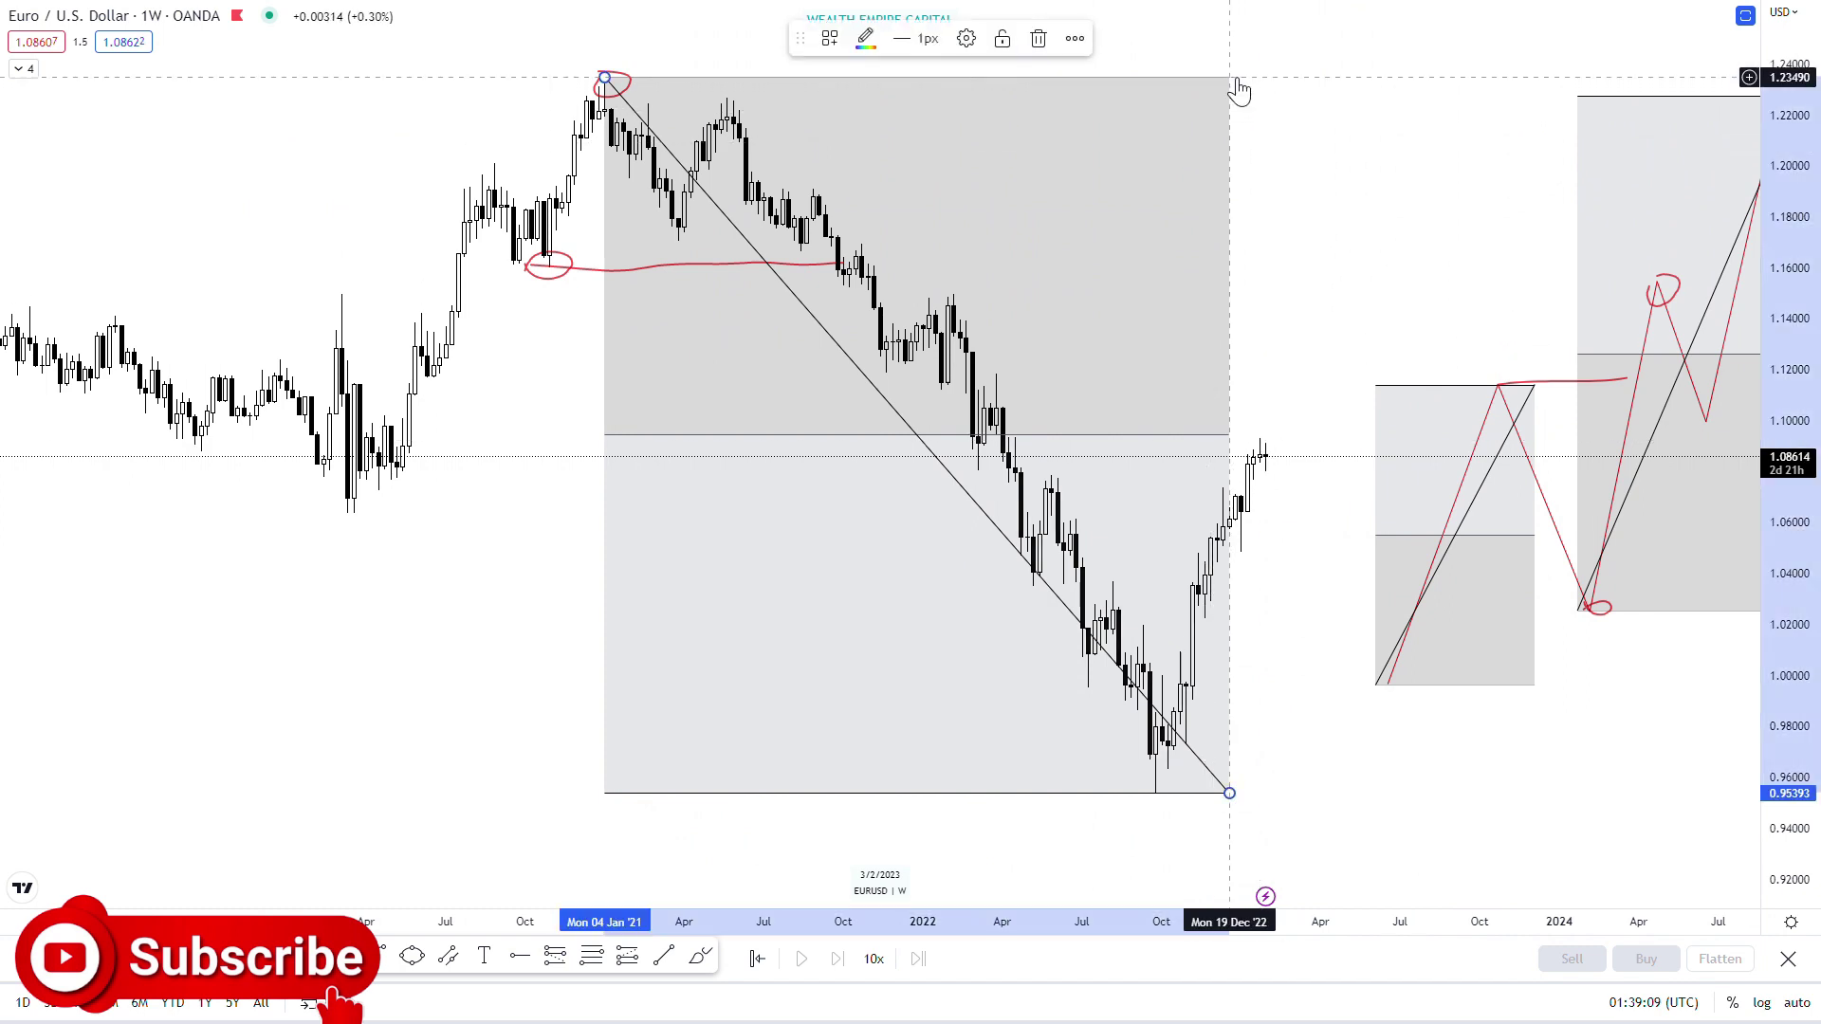
left_click(1039, 38)
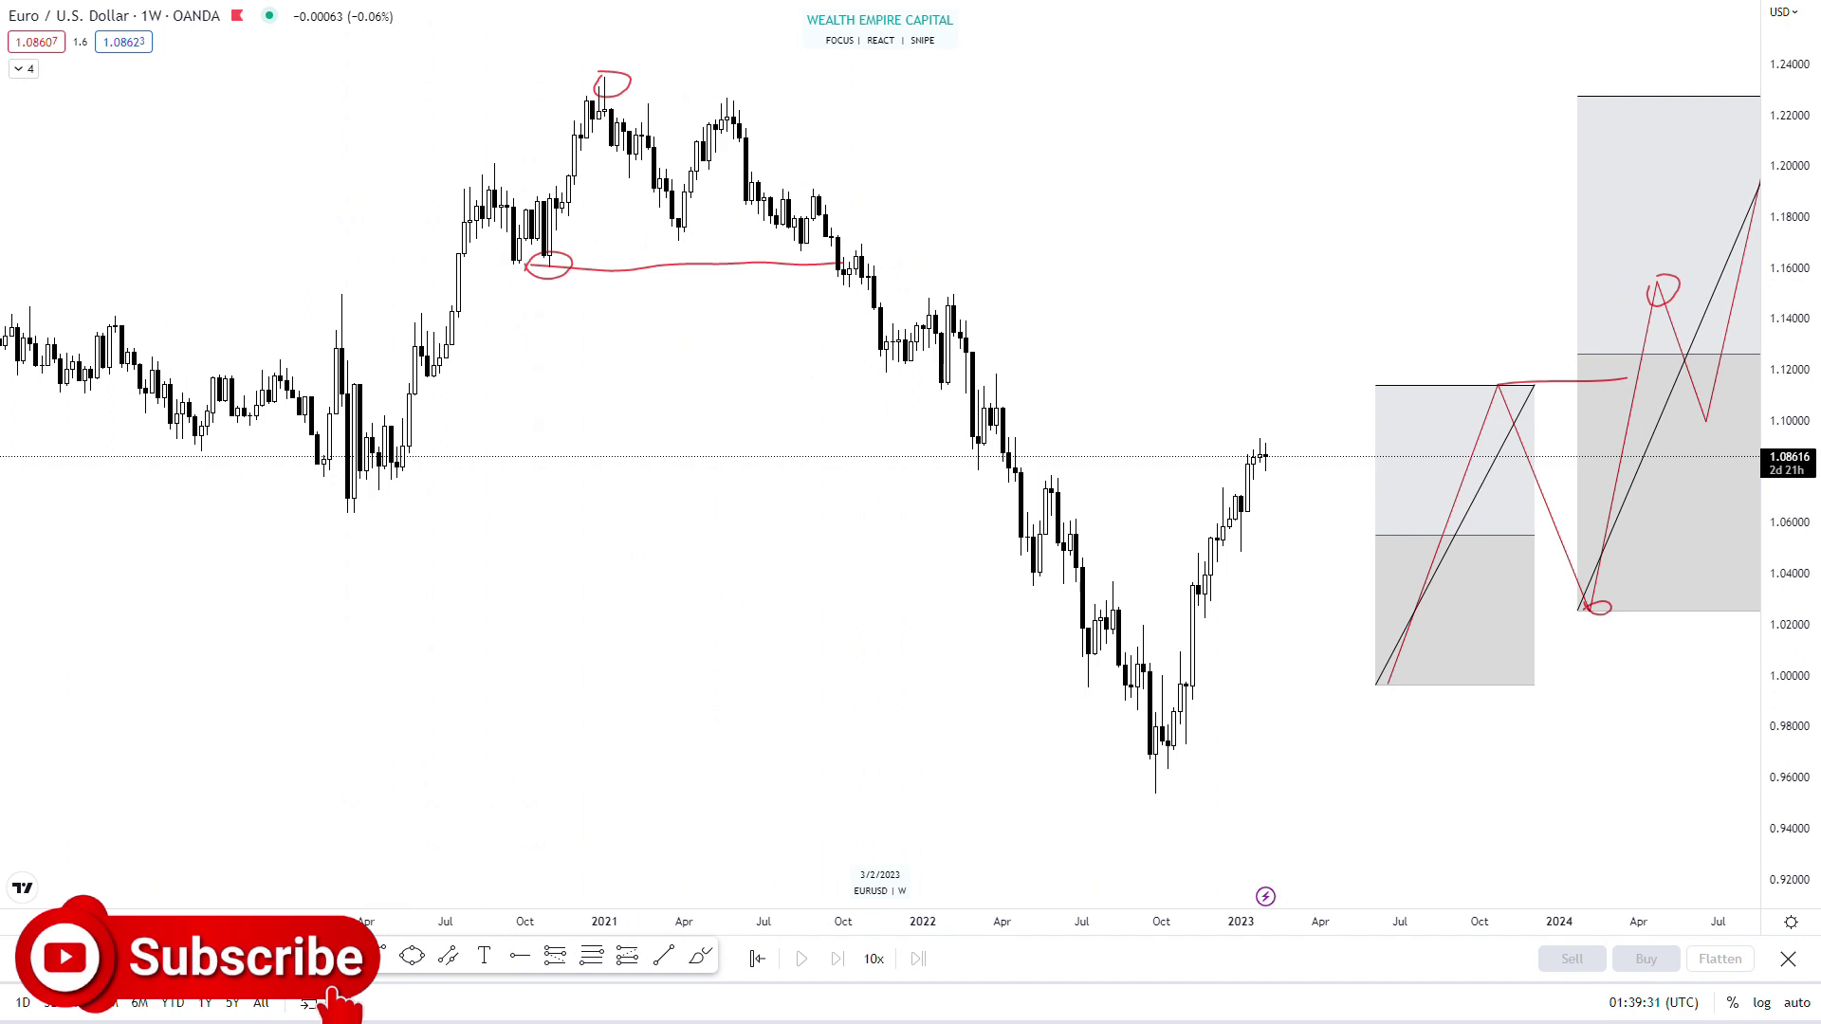
Highlight the January 2021 high, October 2021 low and high, and January 2022 low with green dots, undoing the stray strokes between them.
left_click(628, 91)
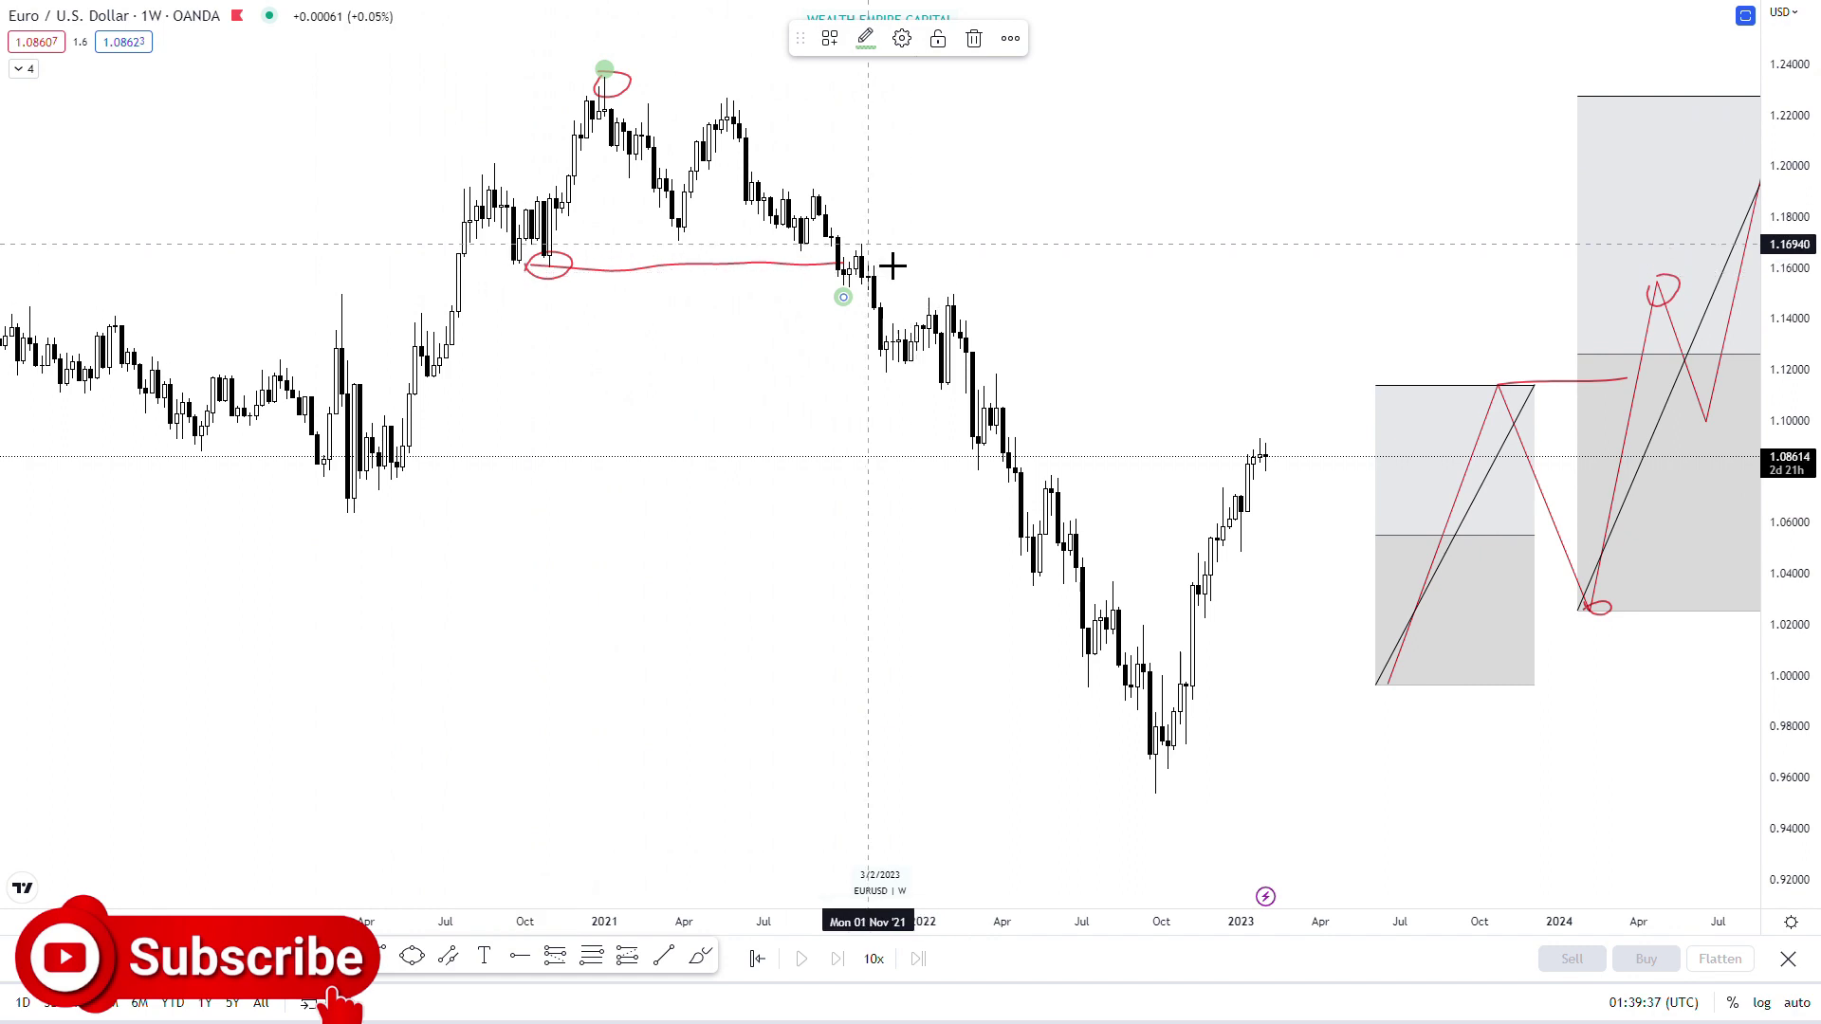
left_click_drag(844, 297, 873, 199)
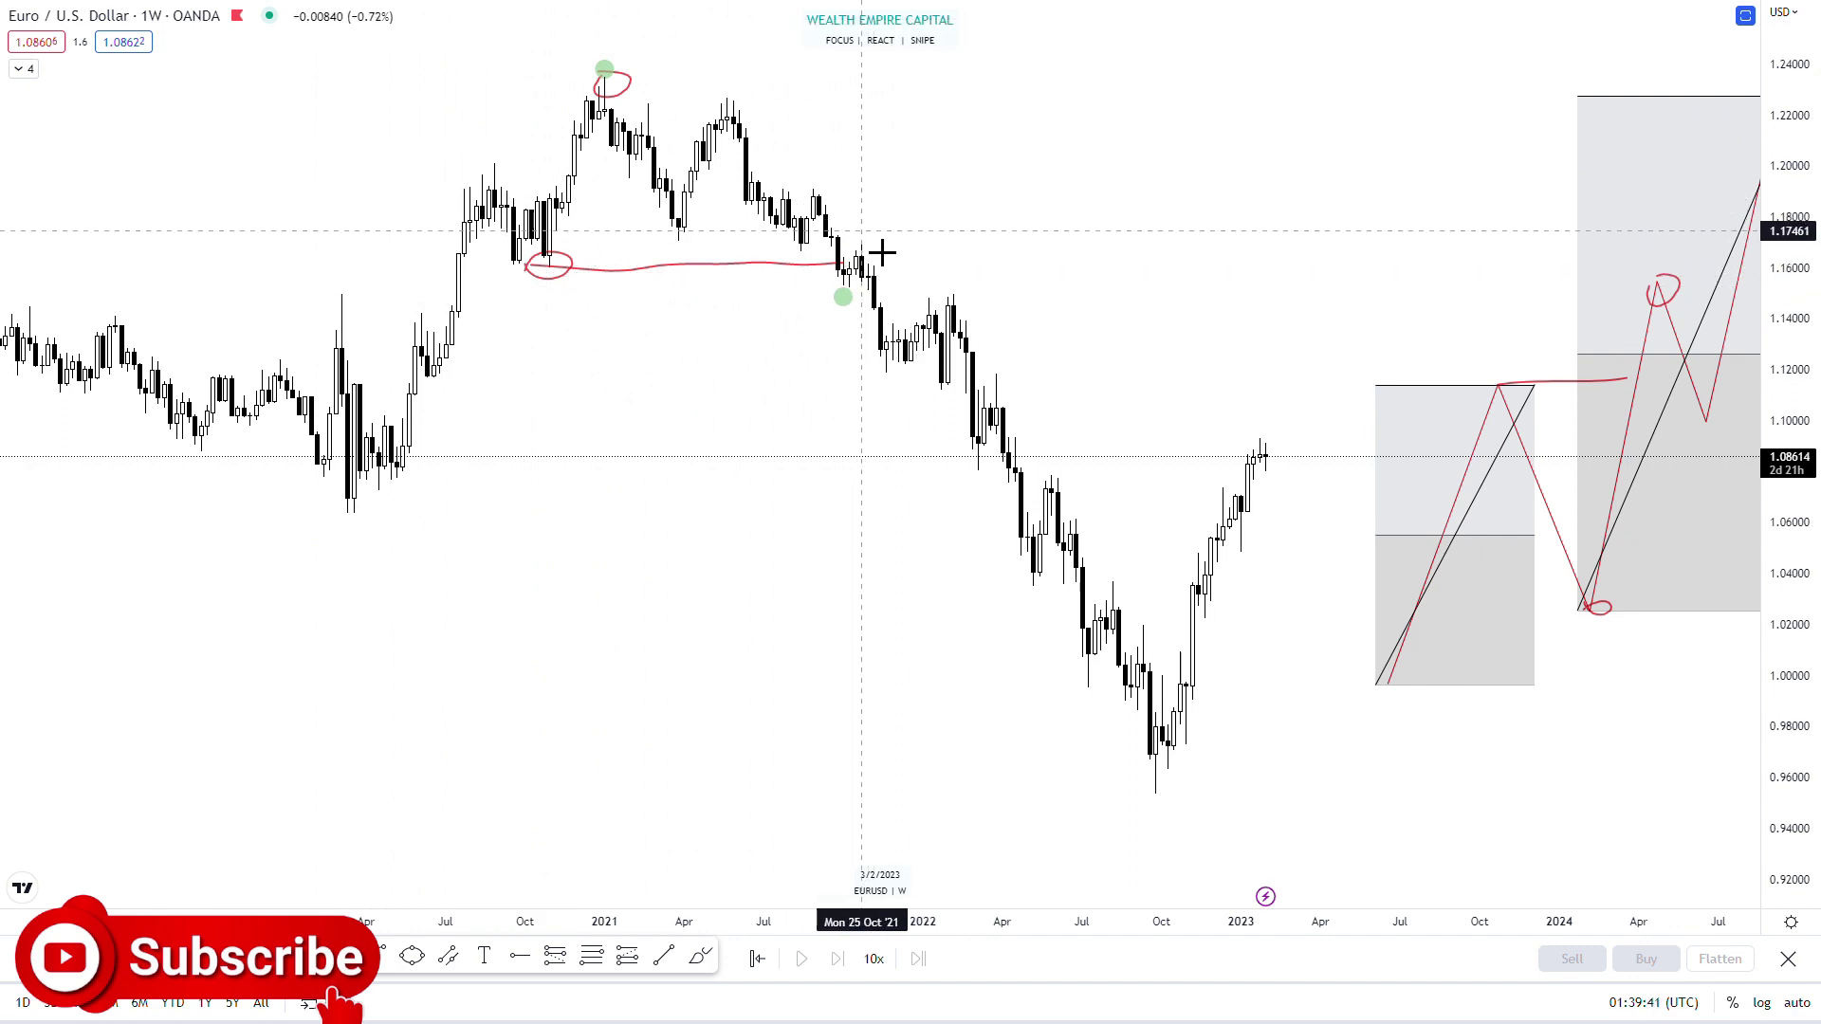
left_click(941, 400)
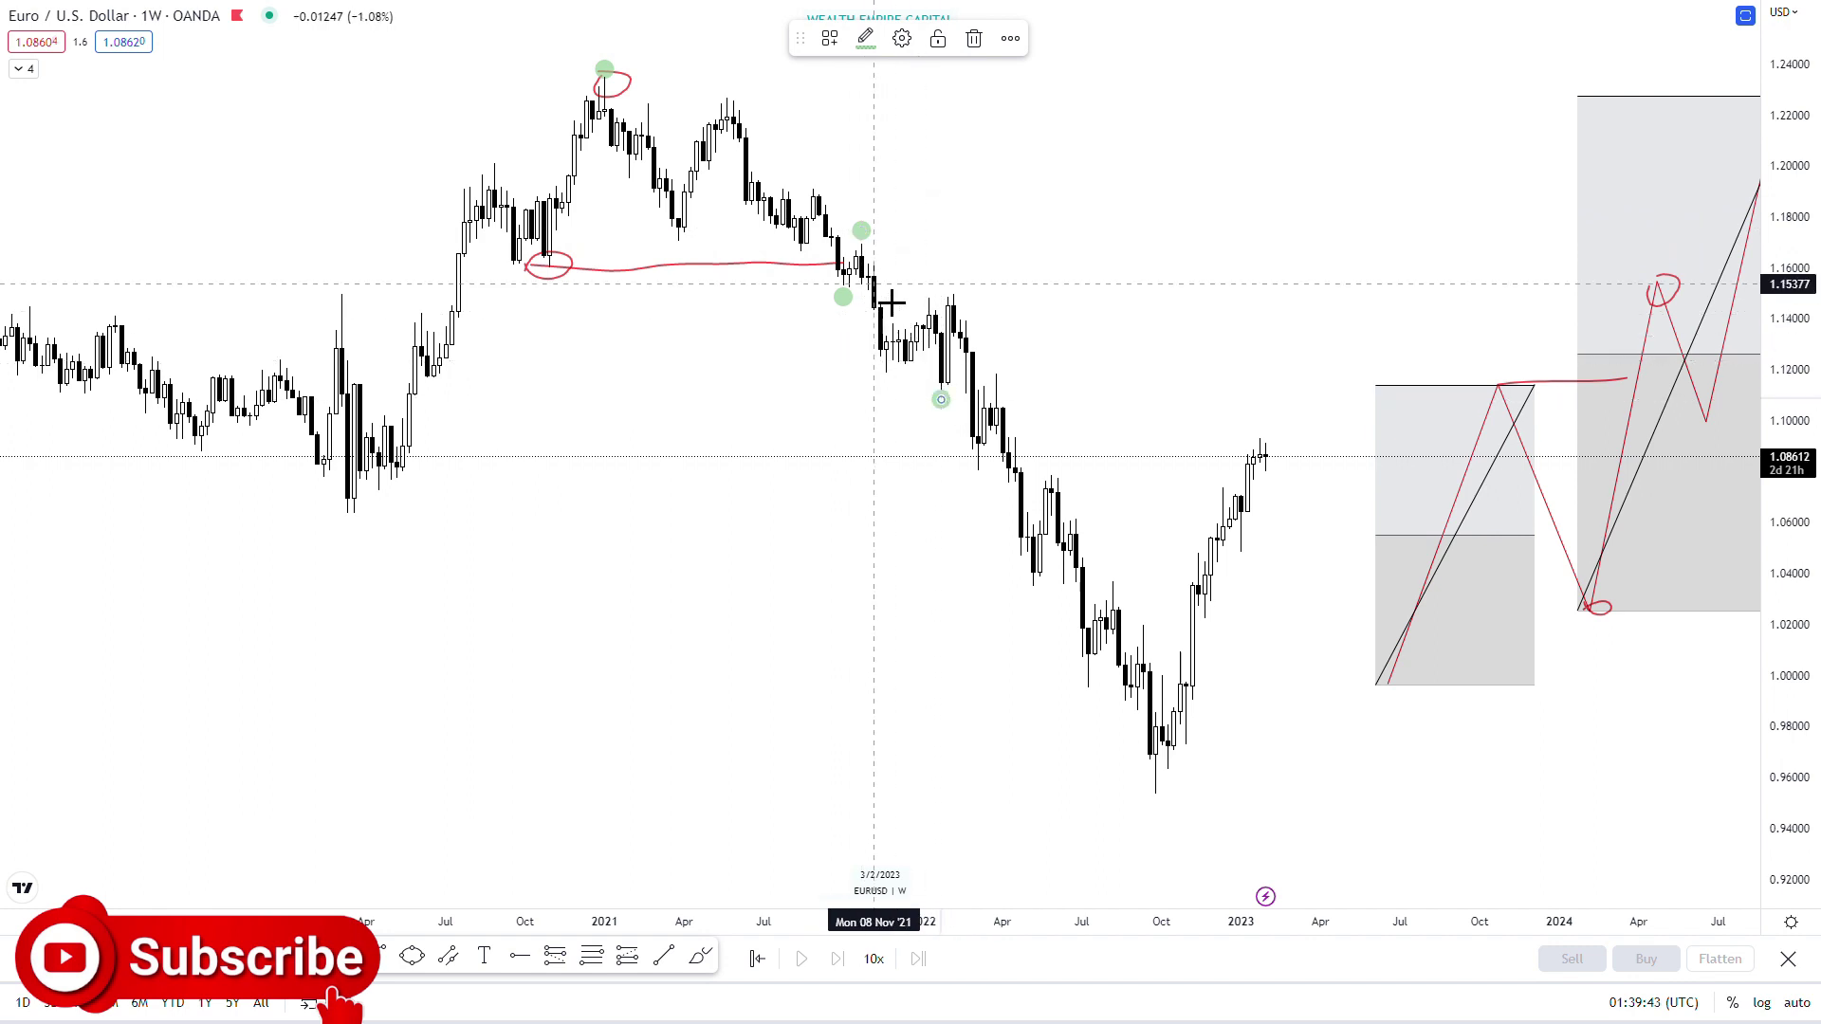
left_click_drag(879, 371, 898, 370)
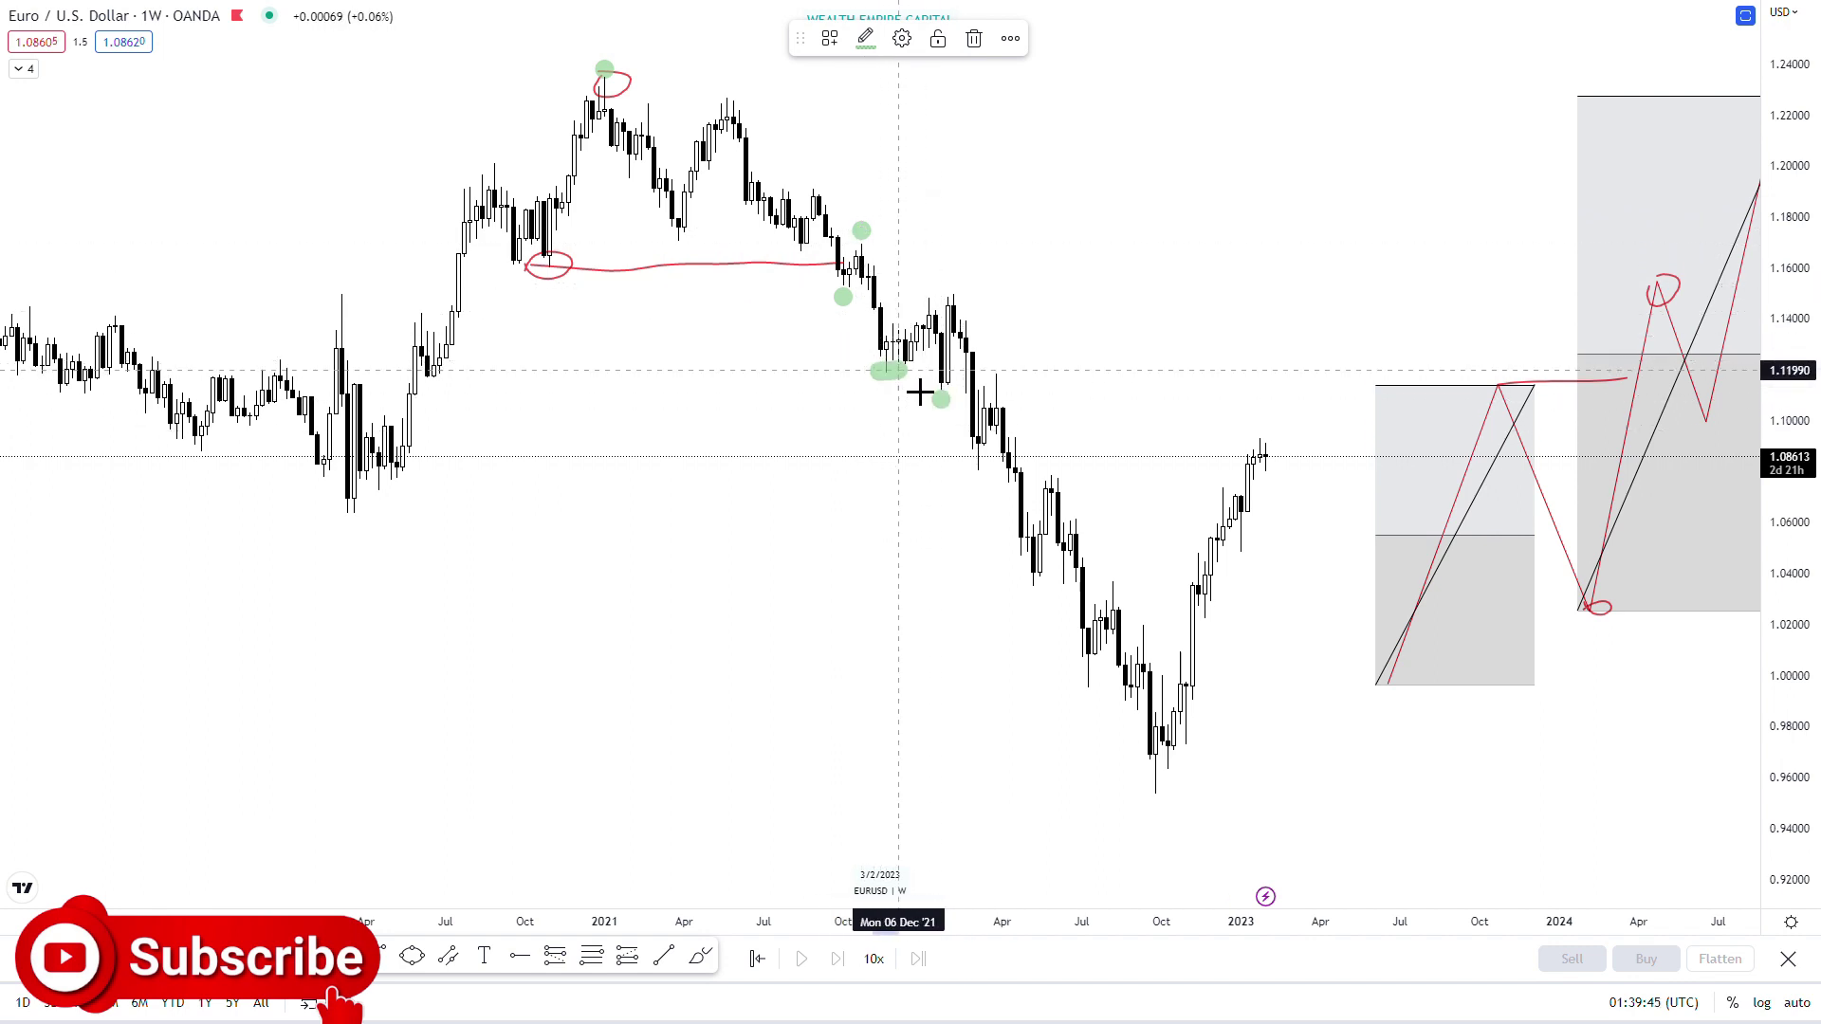
mouse_move(861, 245)
left_mouse_down()
mouse_move(892, 366)
mouse_move(922, 302)
mouse_move(948, 376)
left_mouse_up()
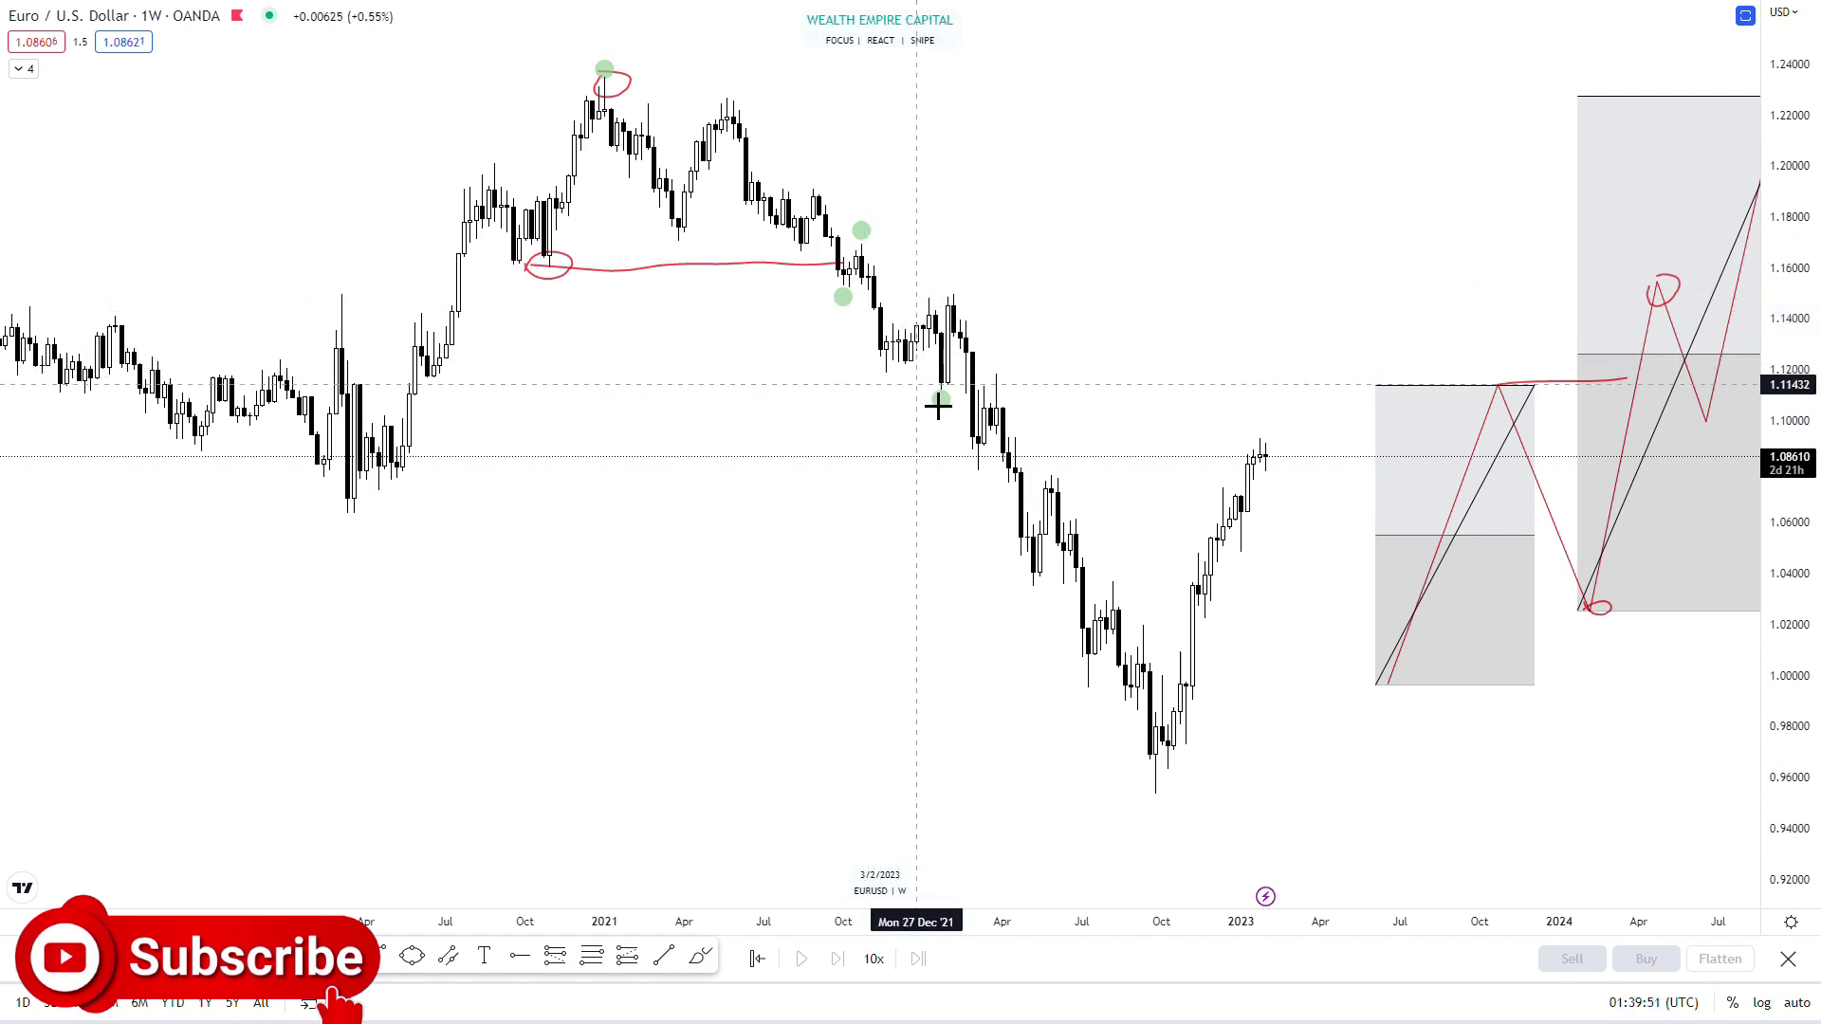
Highlight each successive swing high and low from February 2022 down to the September 2022 bottom with a green dot.
left_click(975, 307)
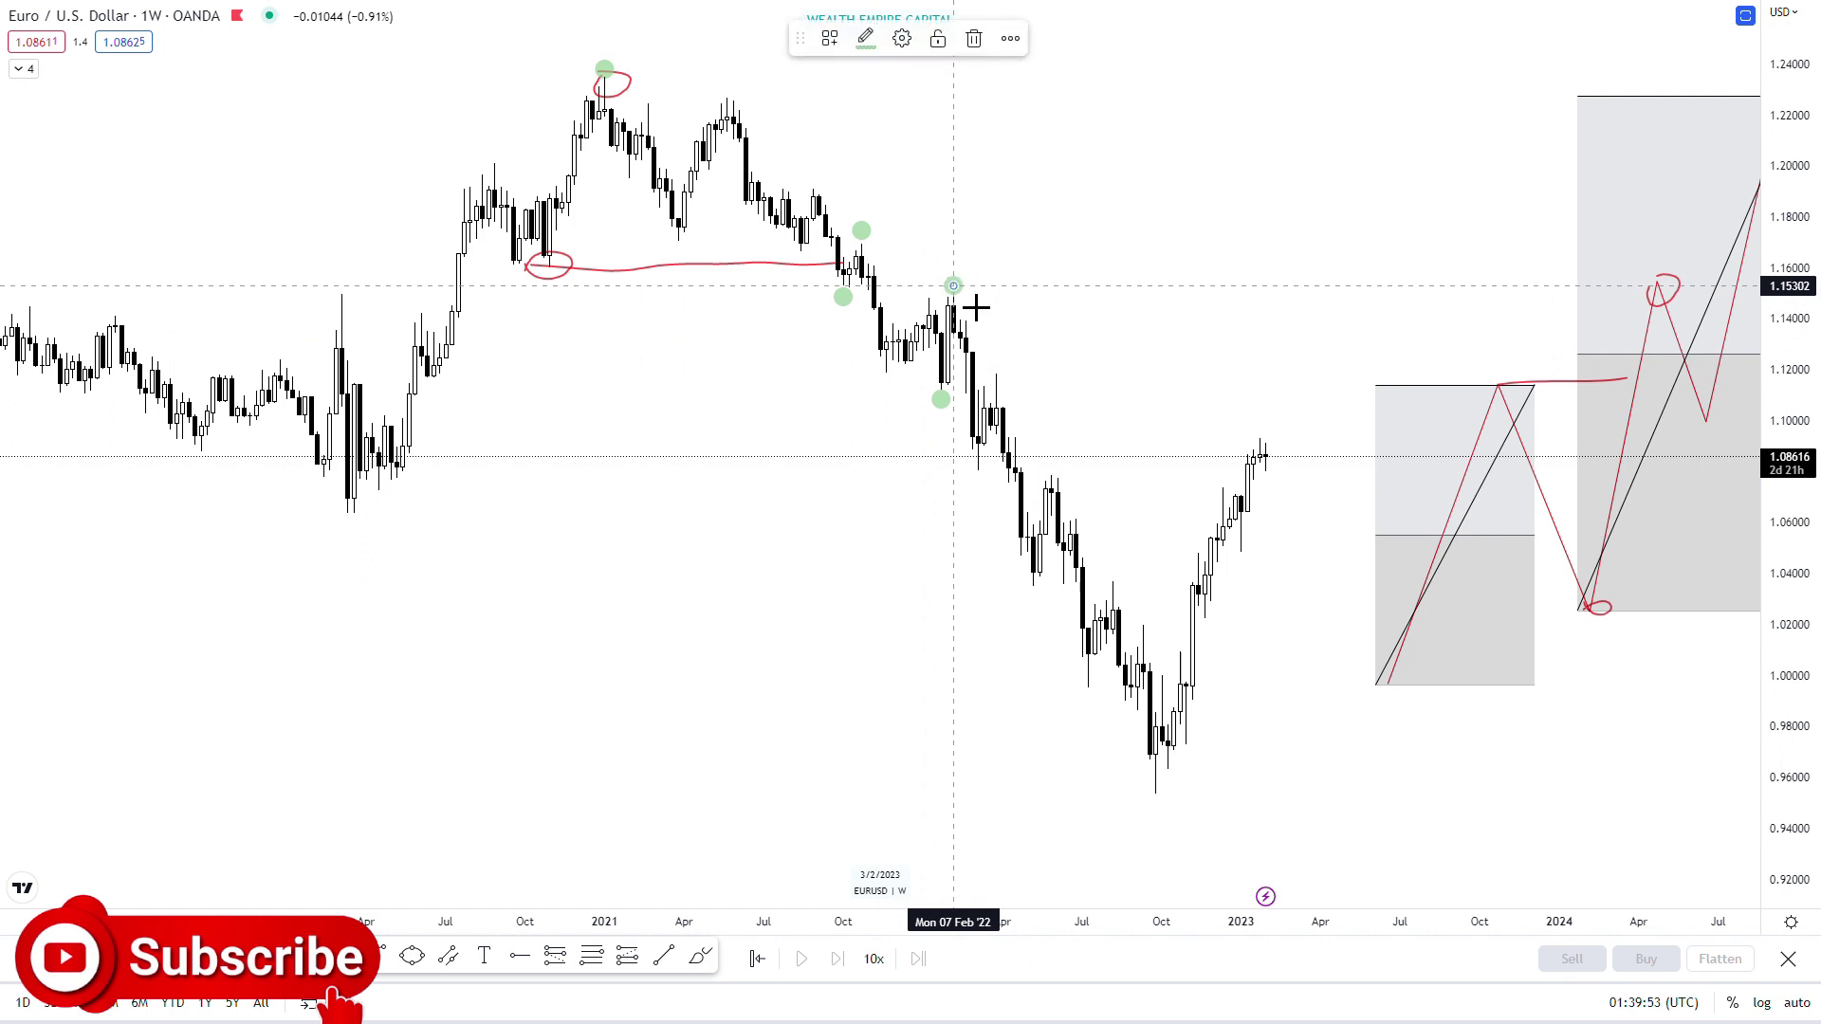
left_click(1000, 499)
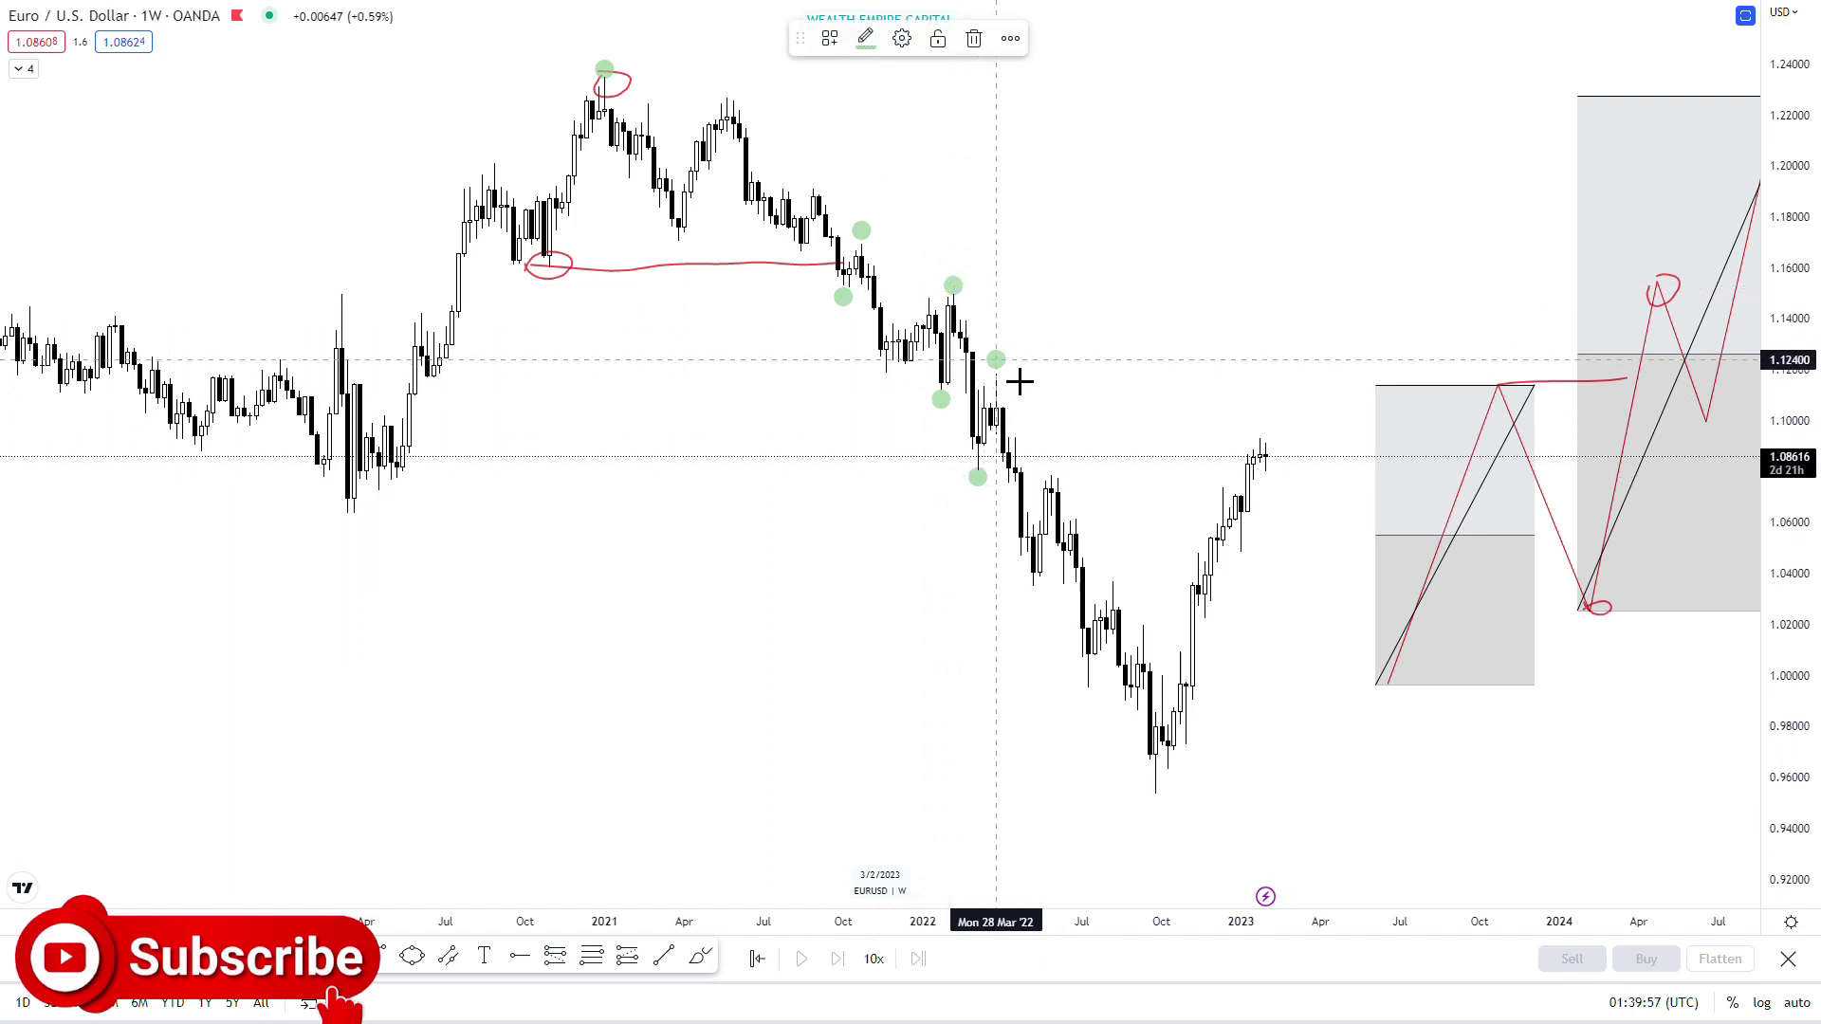
left_click(1058, 617)
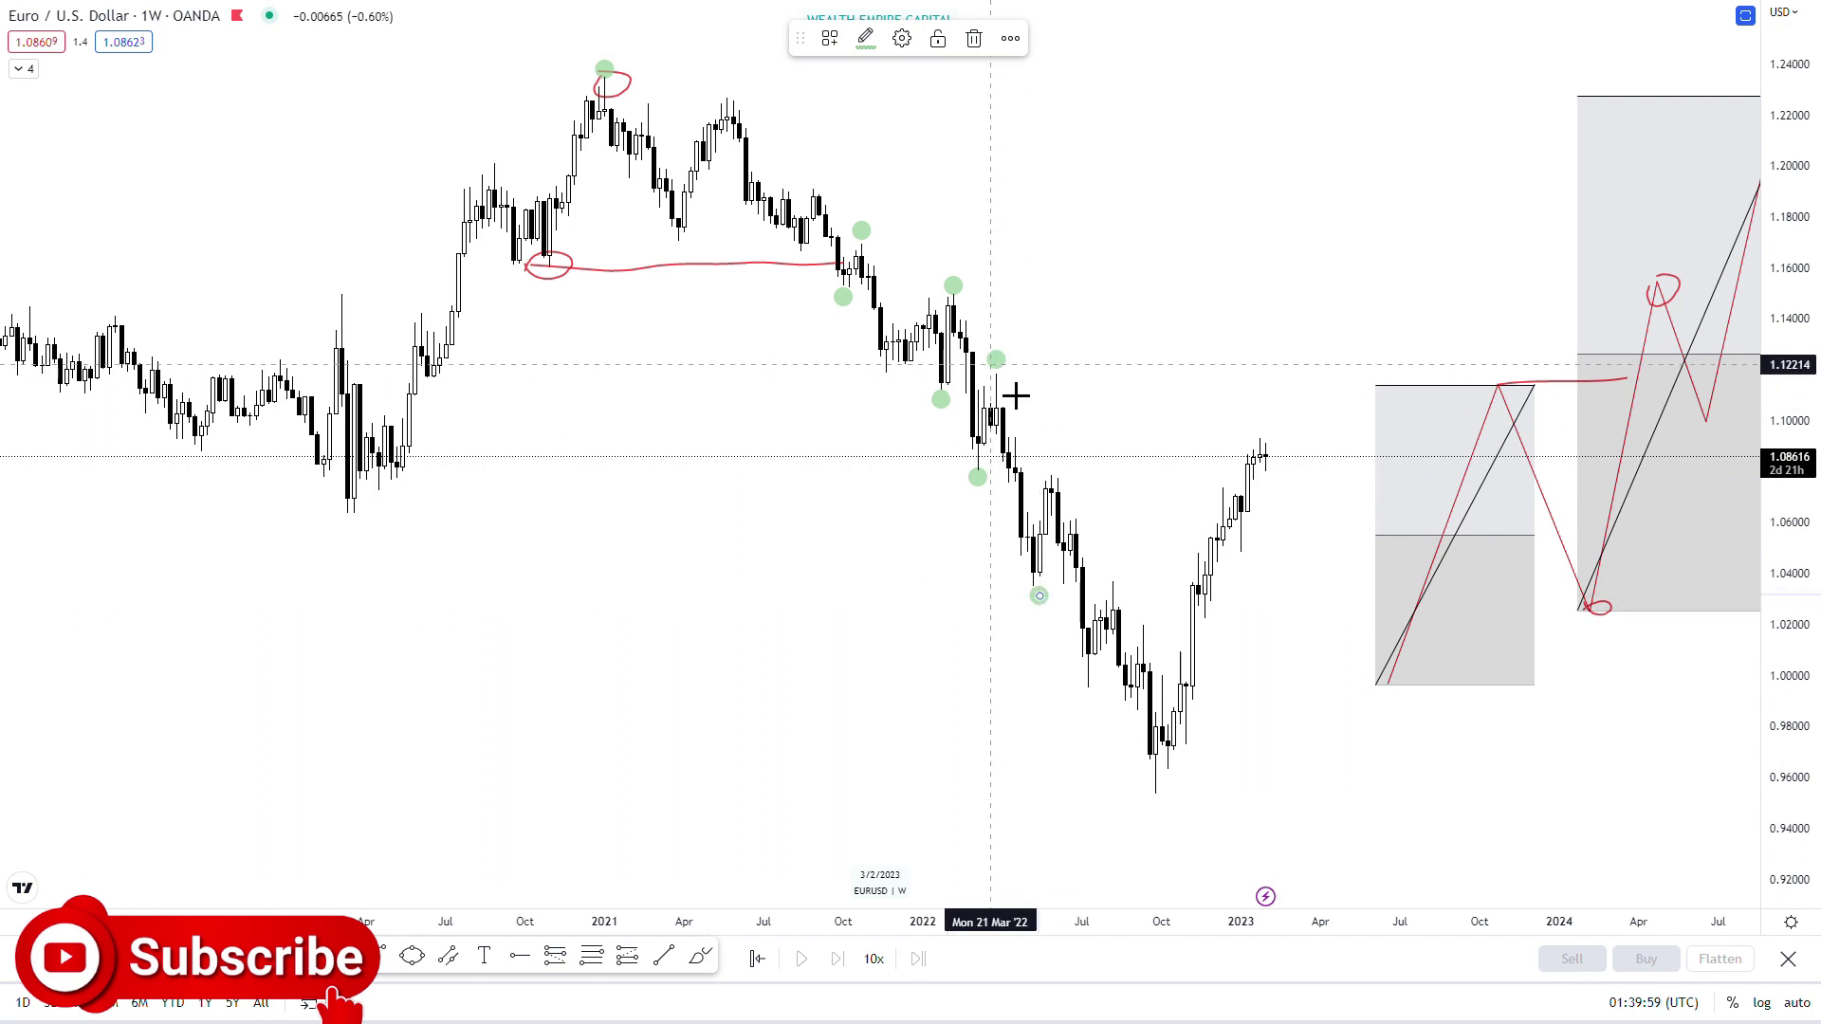
left_click(1078, 476)
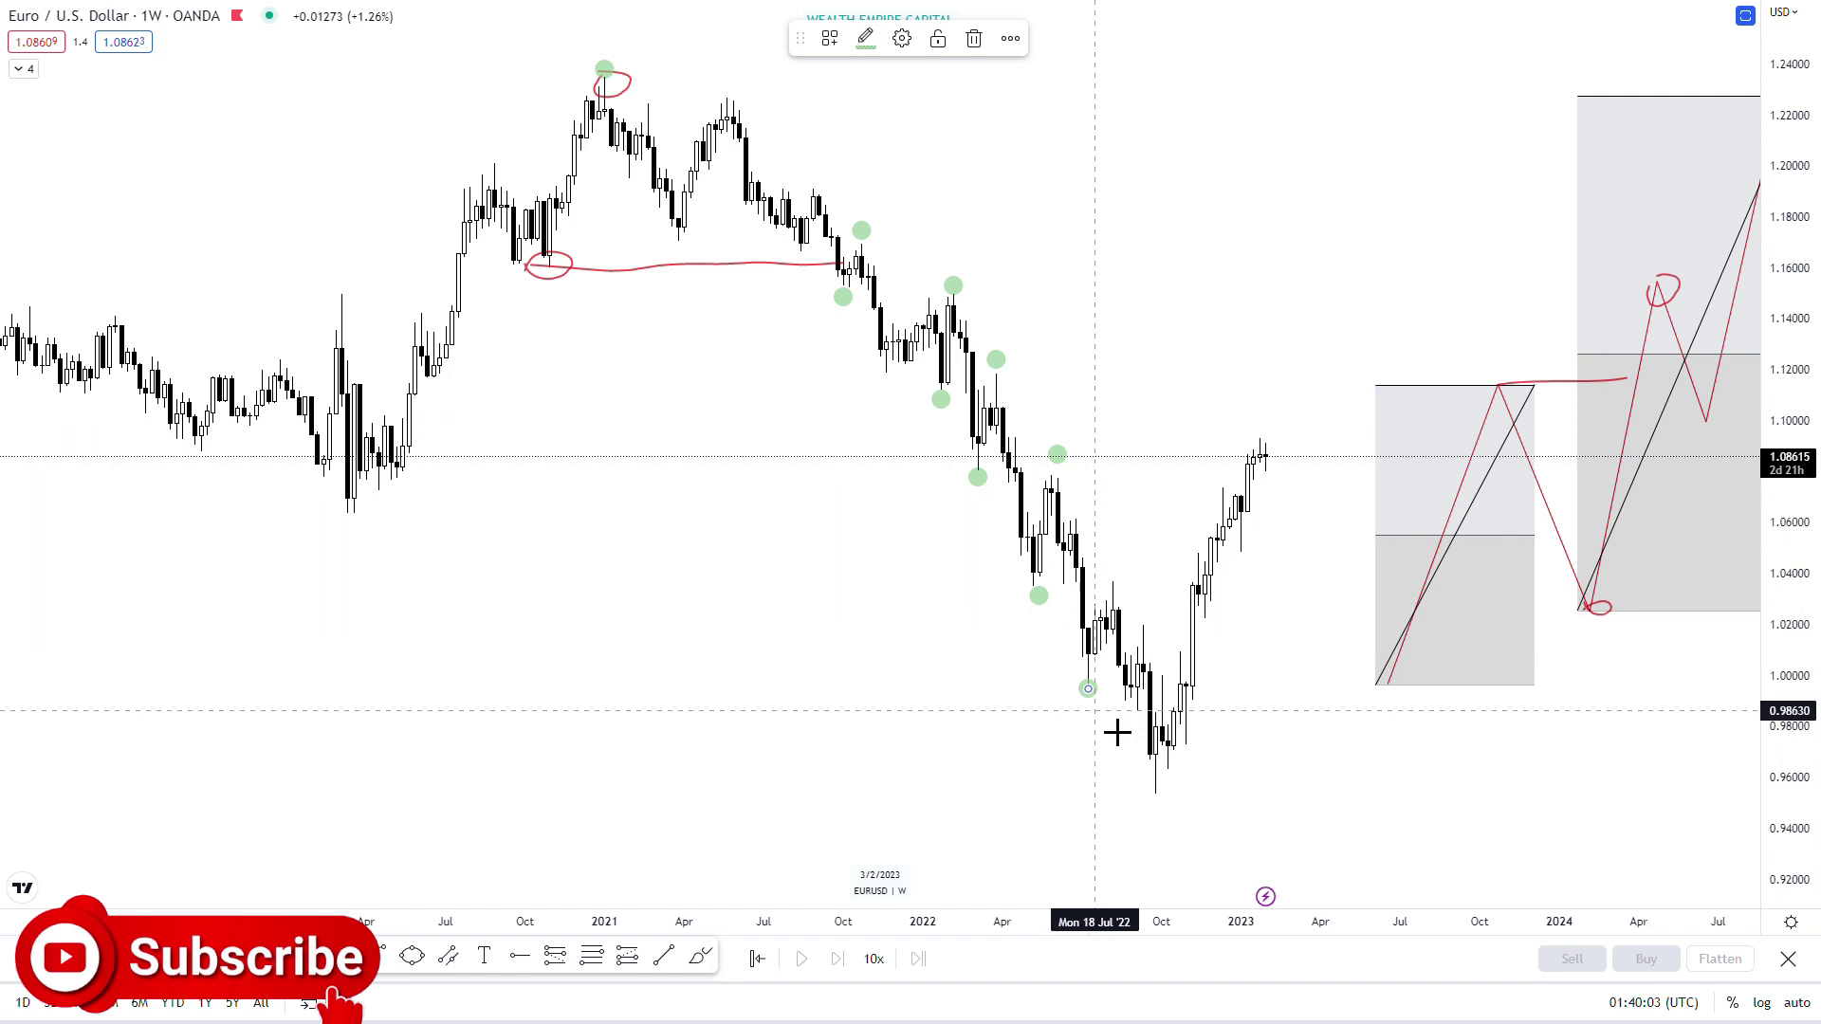
left_click(1138, 597)
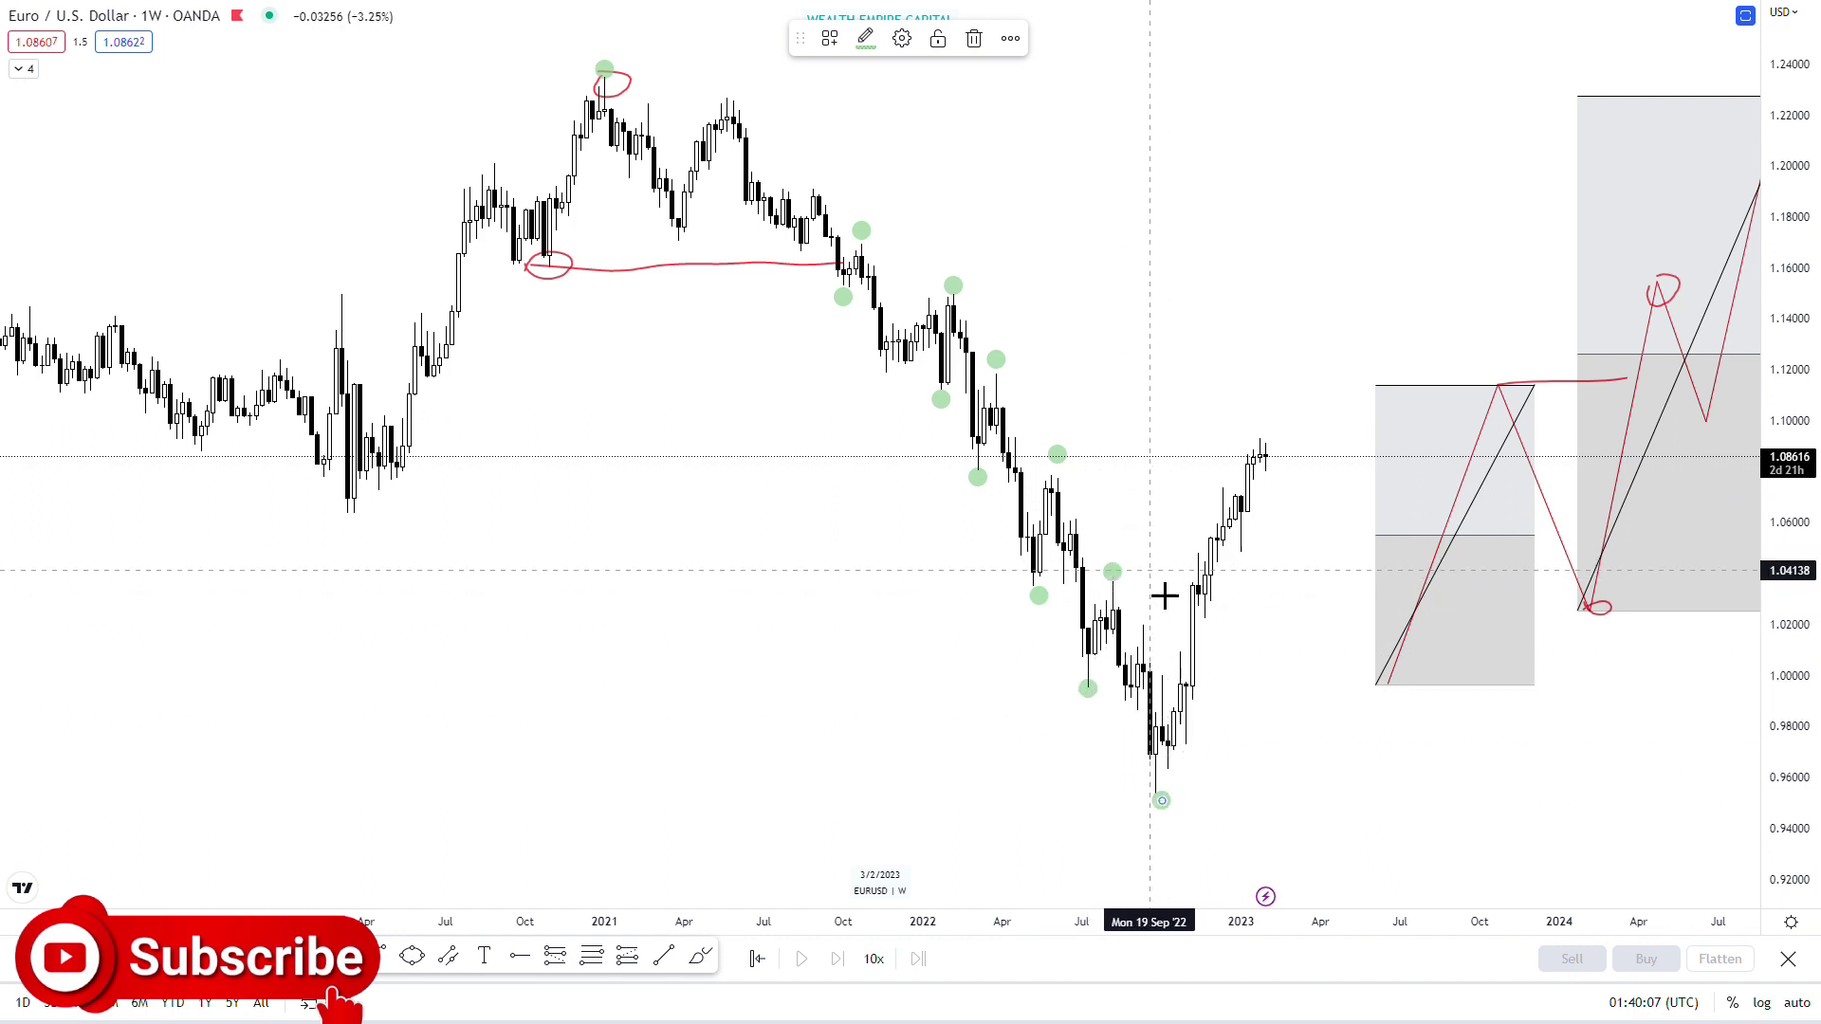
Undo a trial highlight stroke from the August 2022 high, and mark the November 2022 high and low and January 2023 high with green dots.
left_click_drag(1136, 600, 1210, 610)
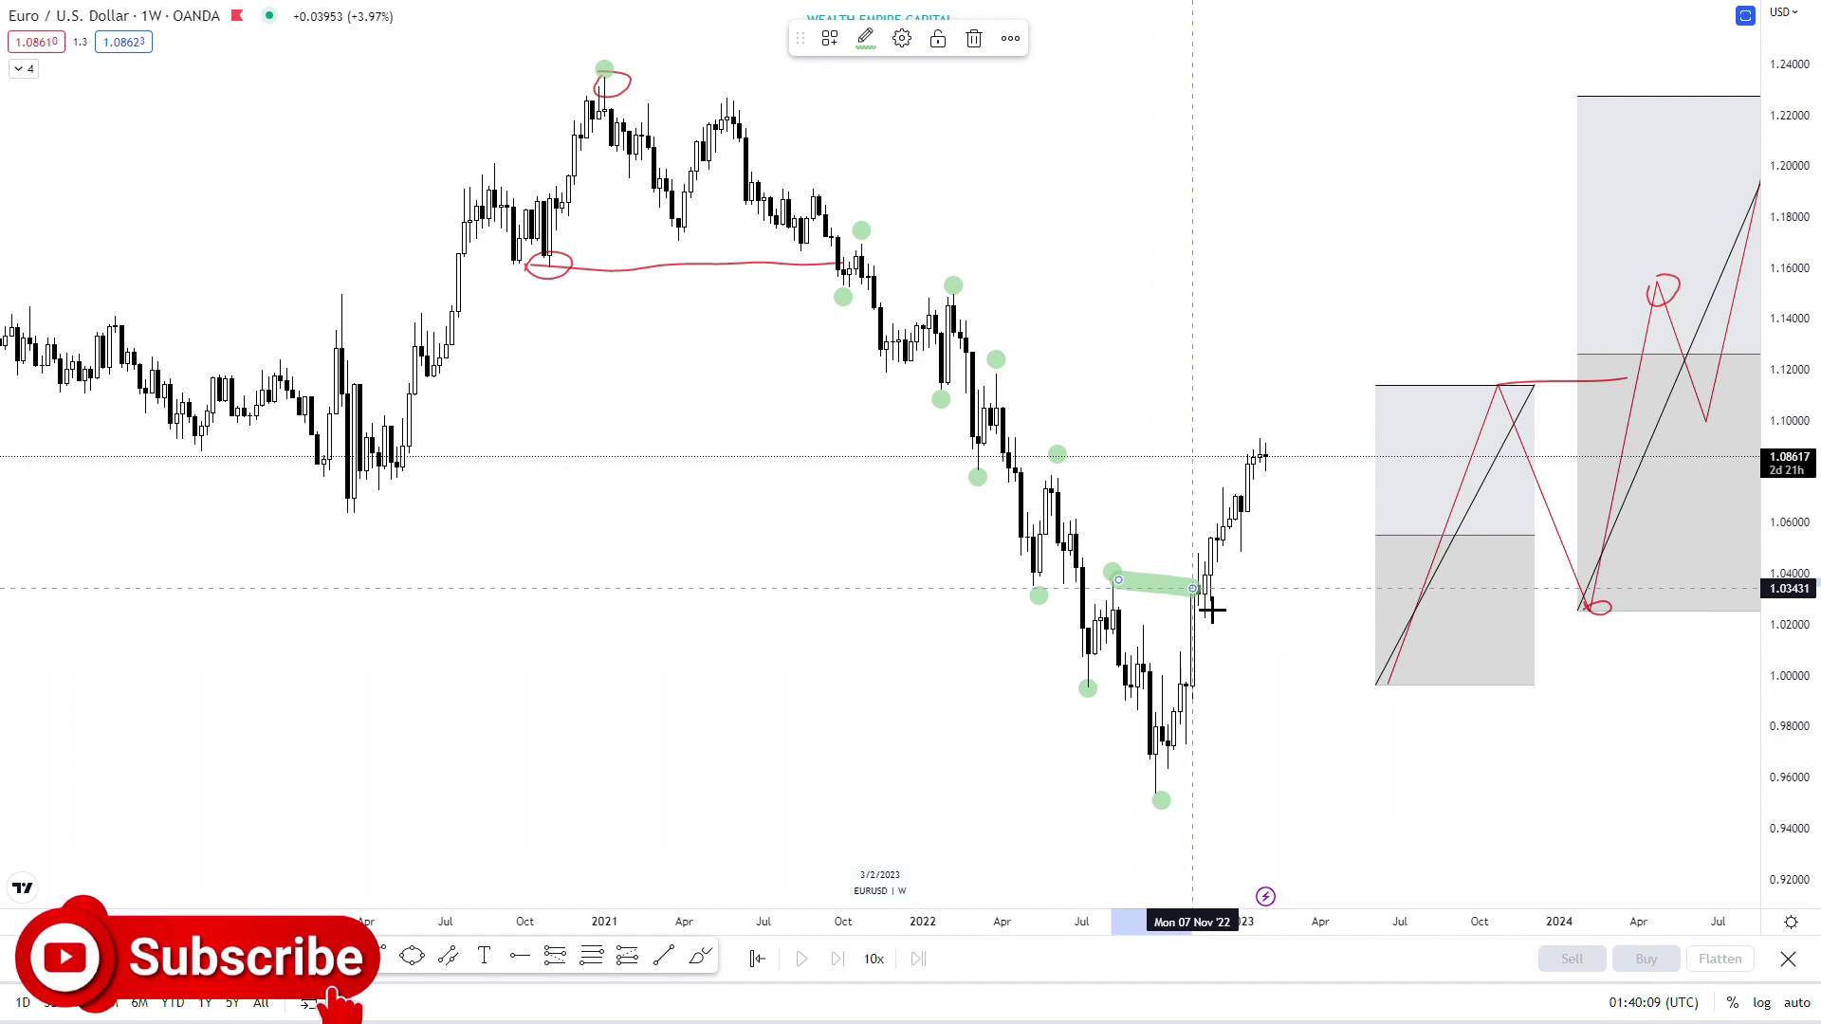
key("ctrl+z")
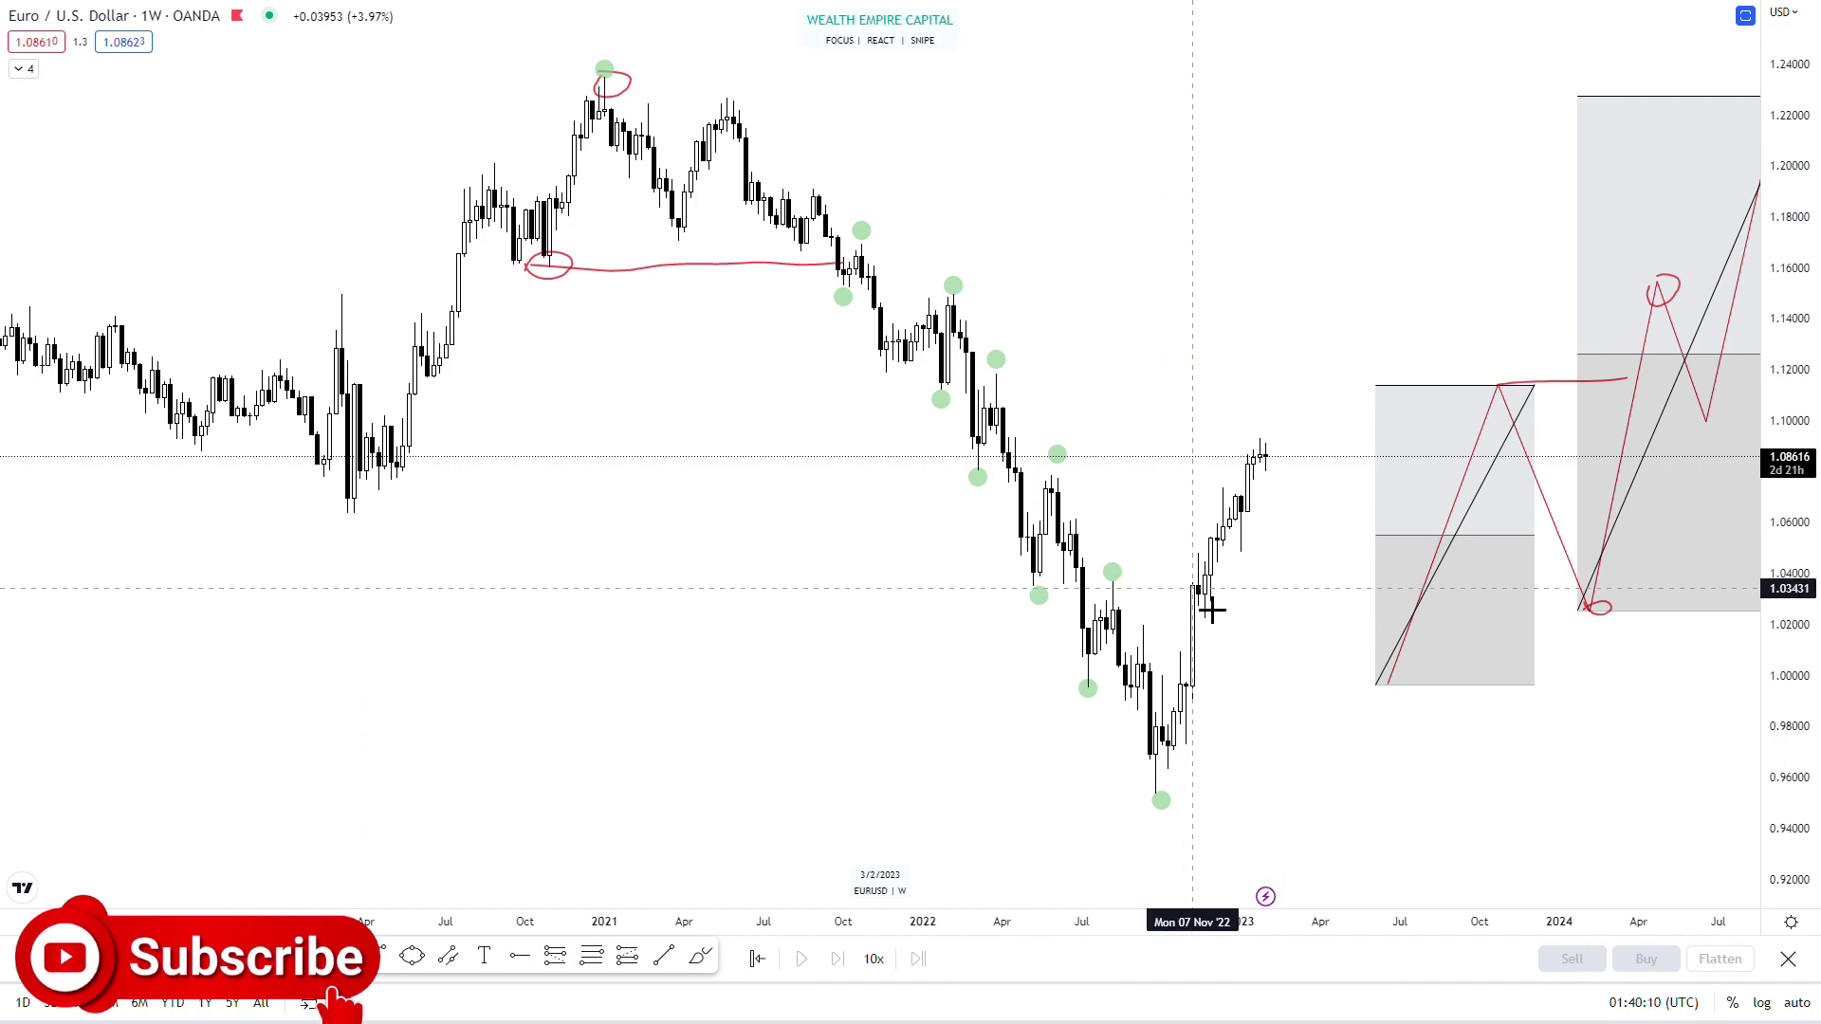
left_click(1192, 541)
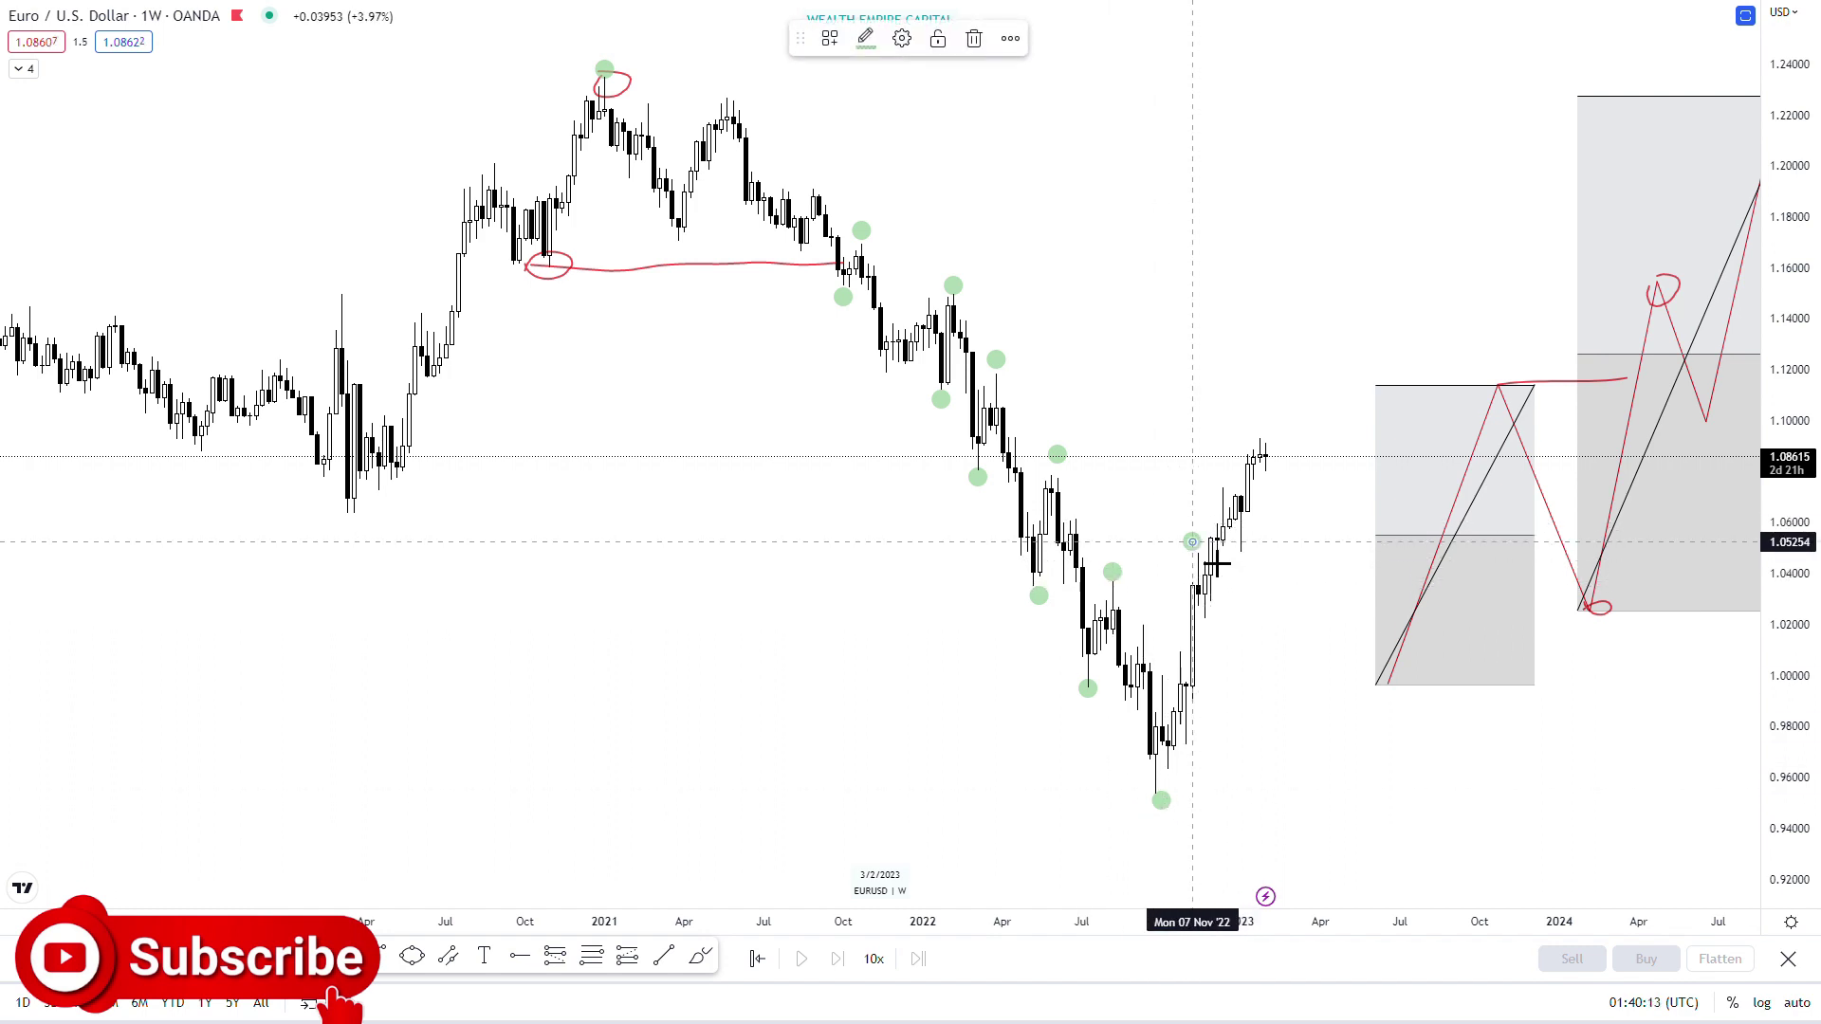
scroll(1217, 564, "up", 2)
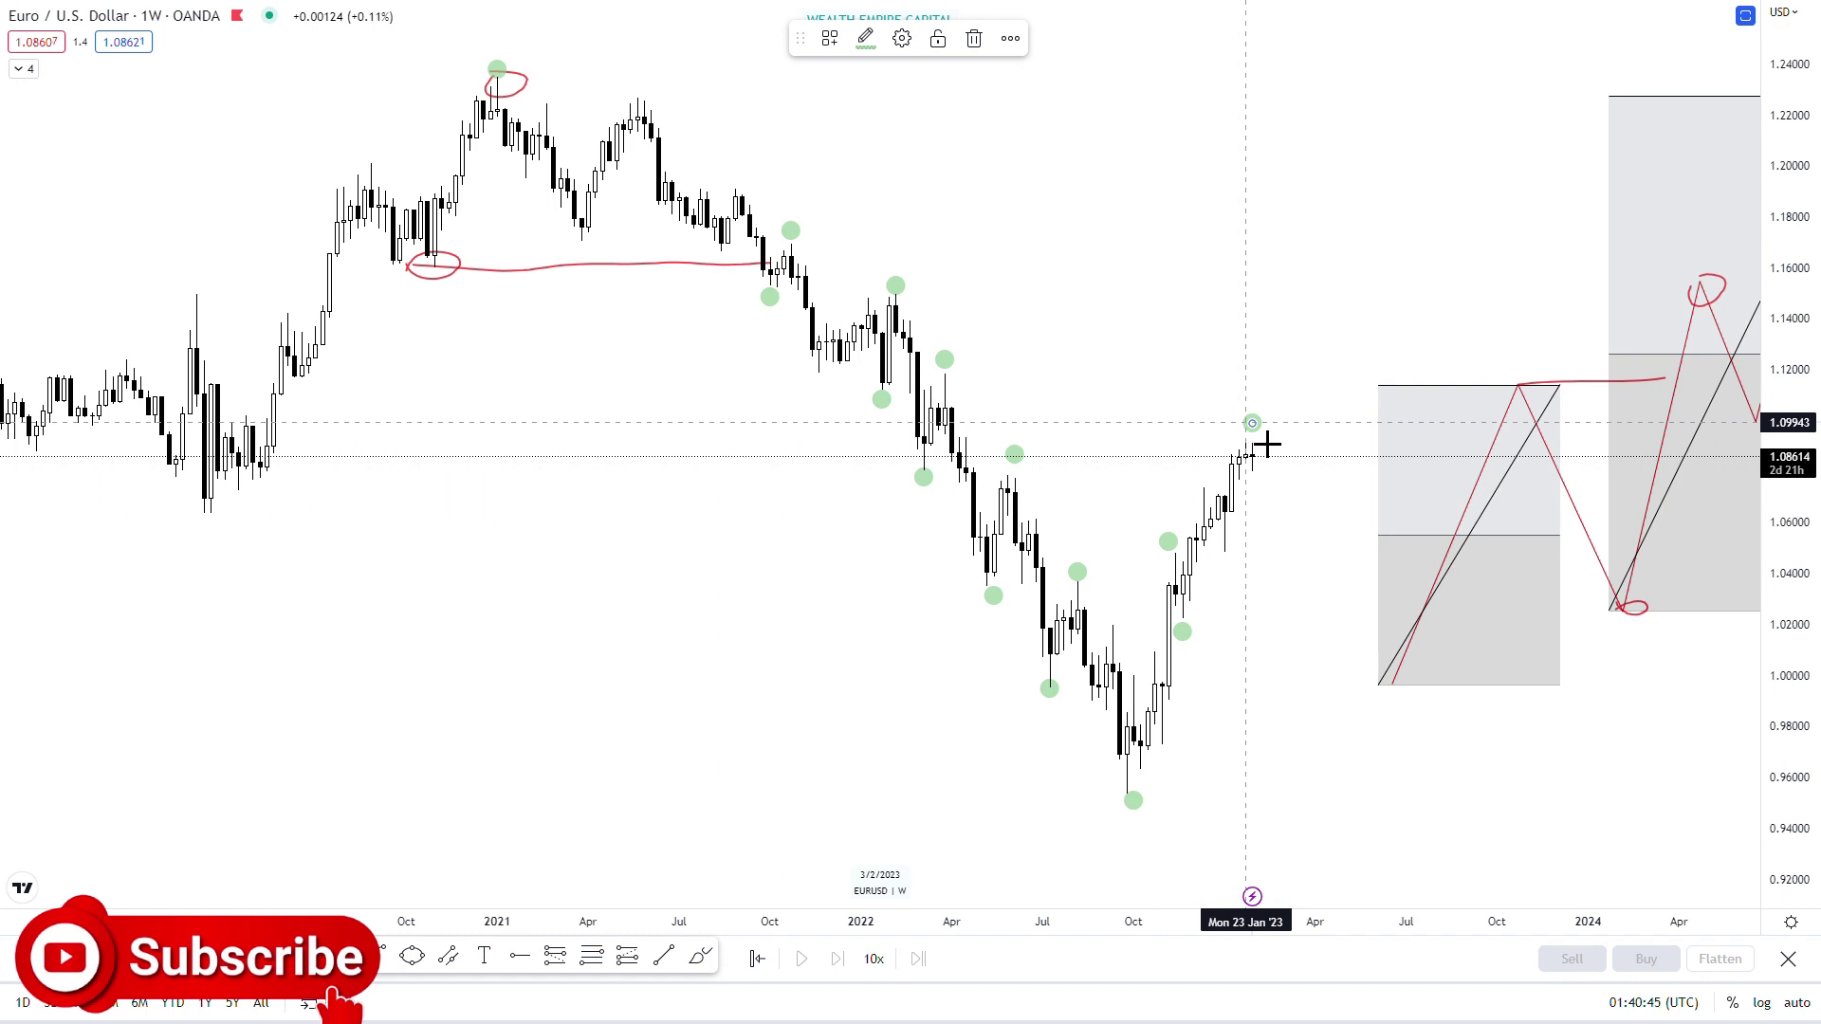
Switch the chart to the daily timeframe, showing the late-2021 decline.
type("1D")
key("Return")
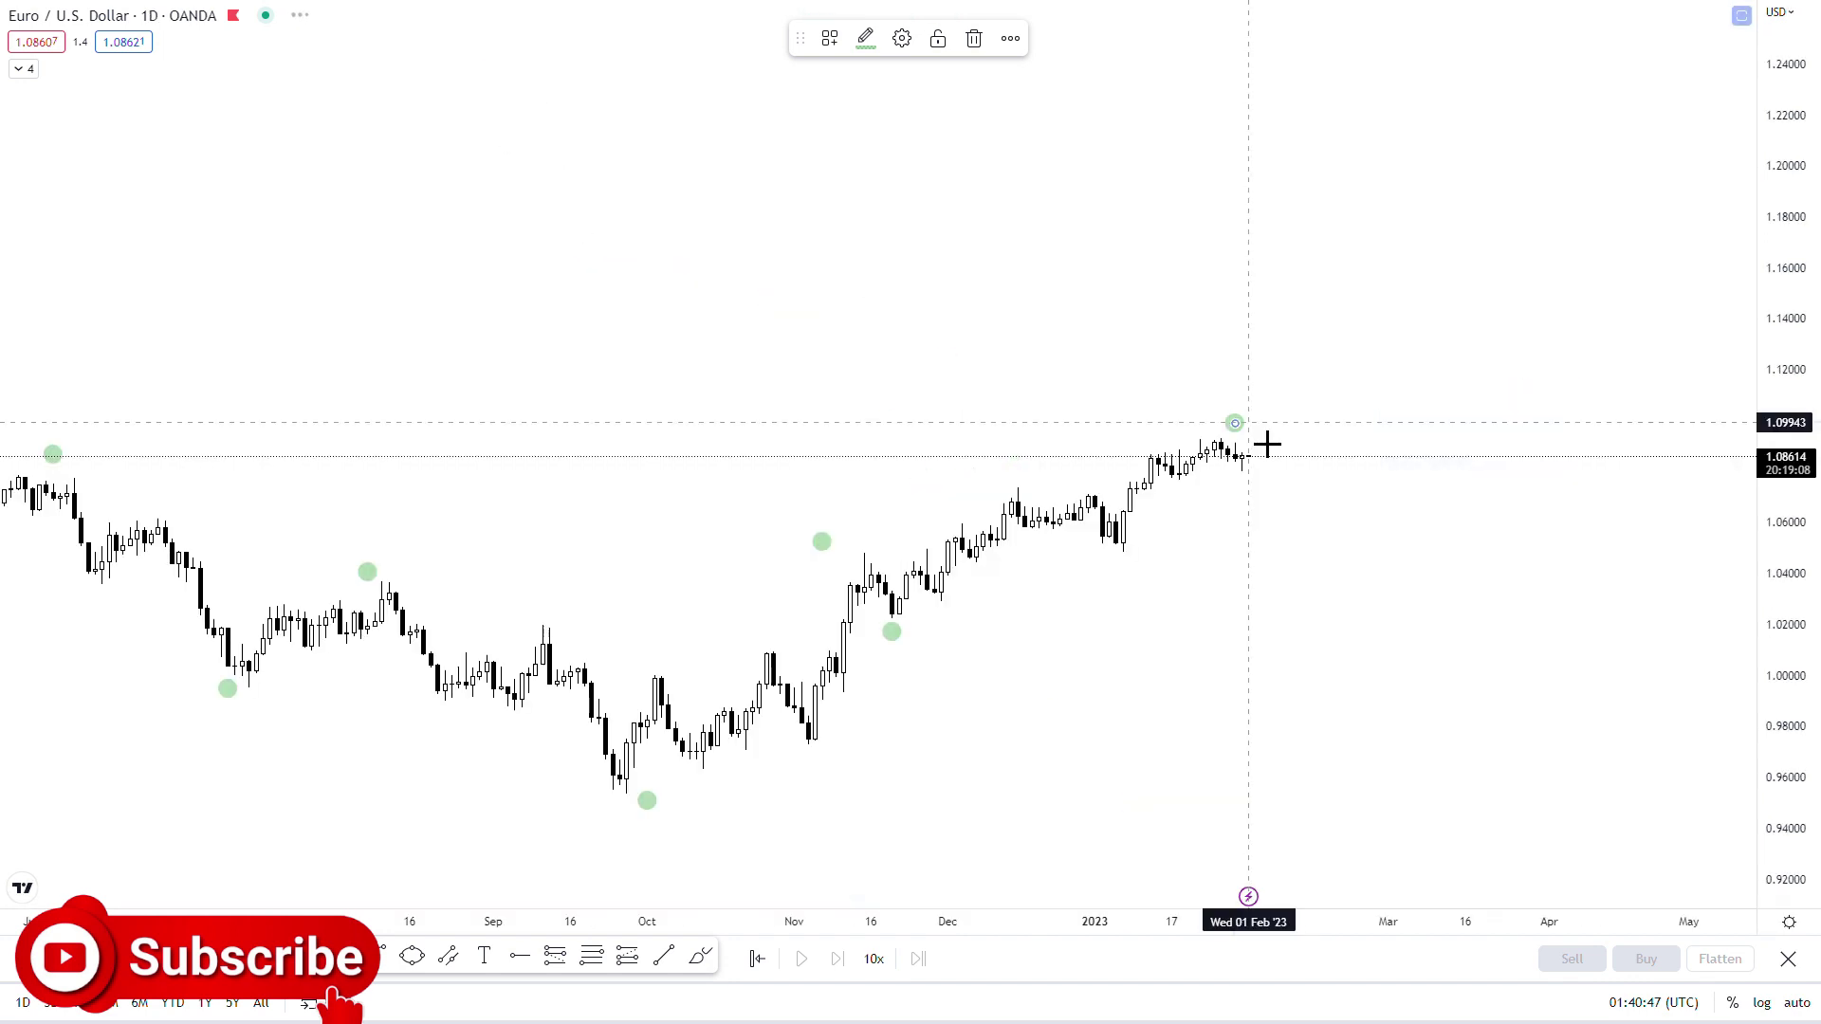
scroll(616, 293, "left", 3)
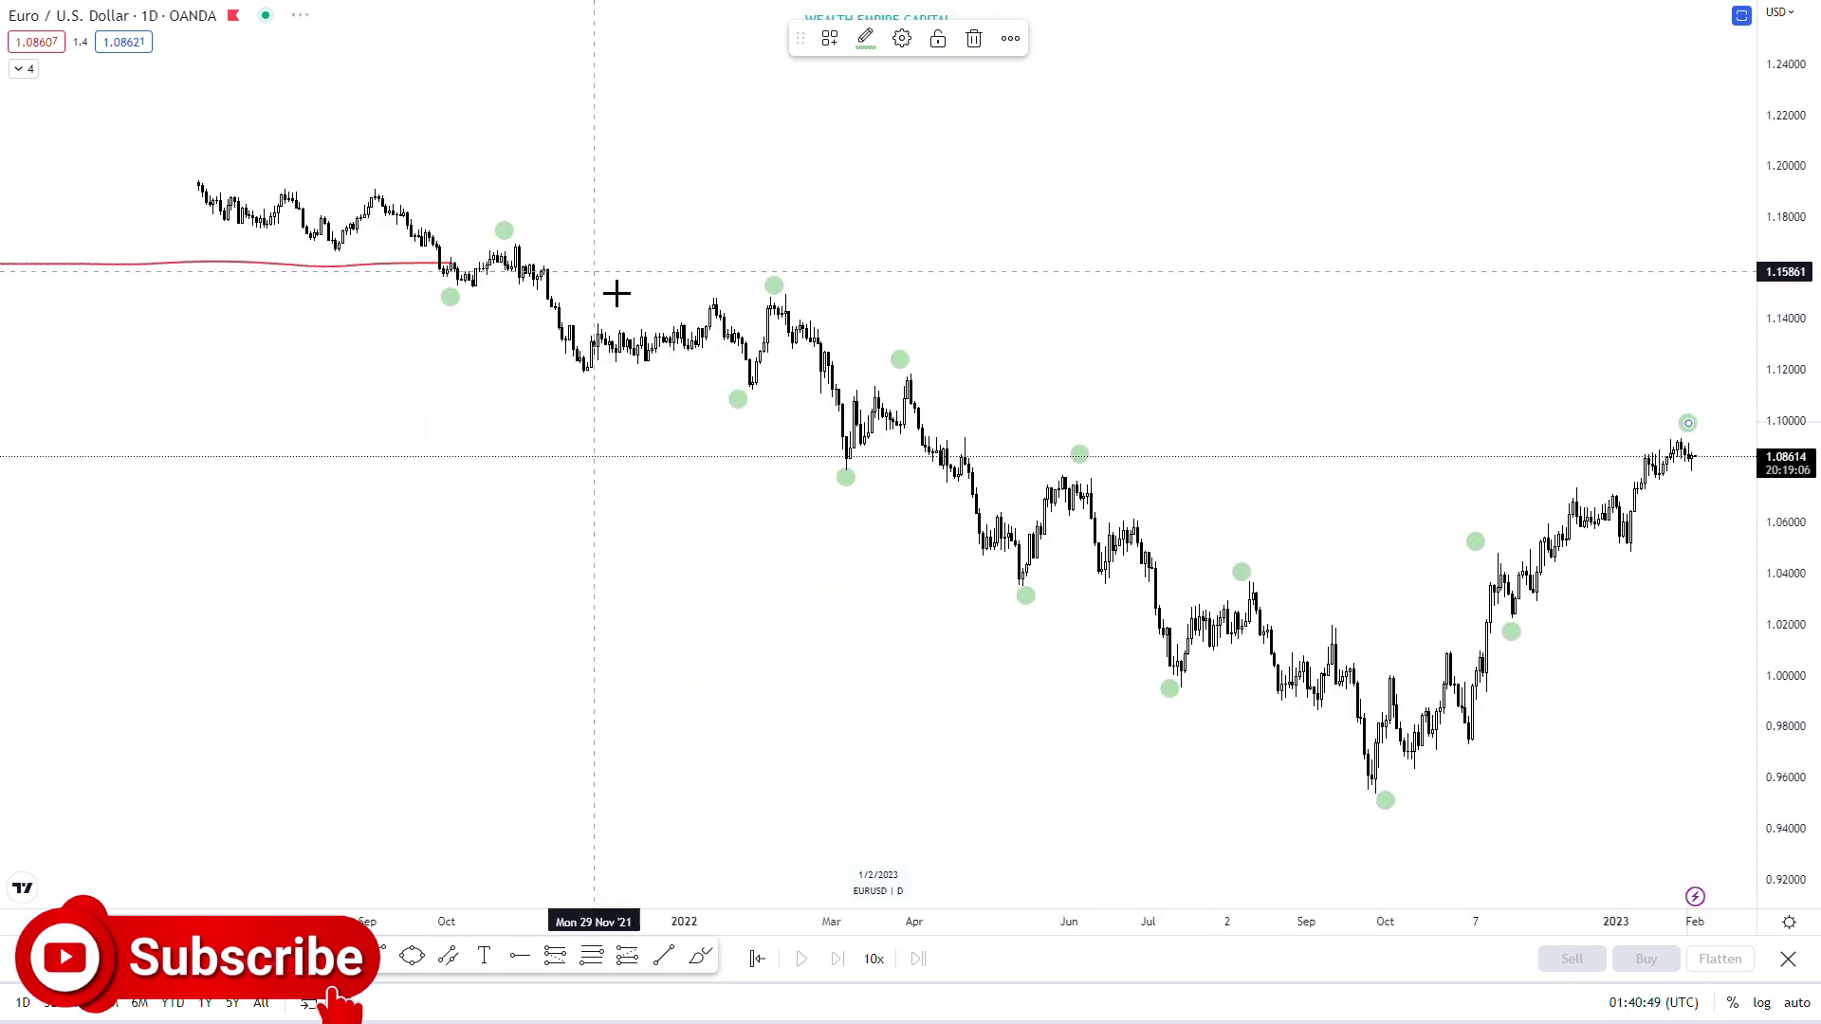
left_click_drag(1766, 560, 1767, 311)
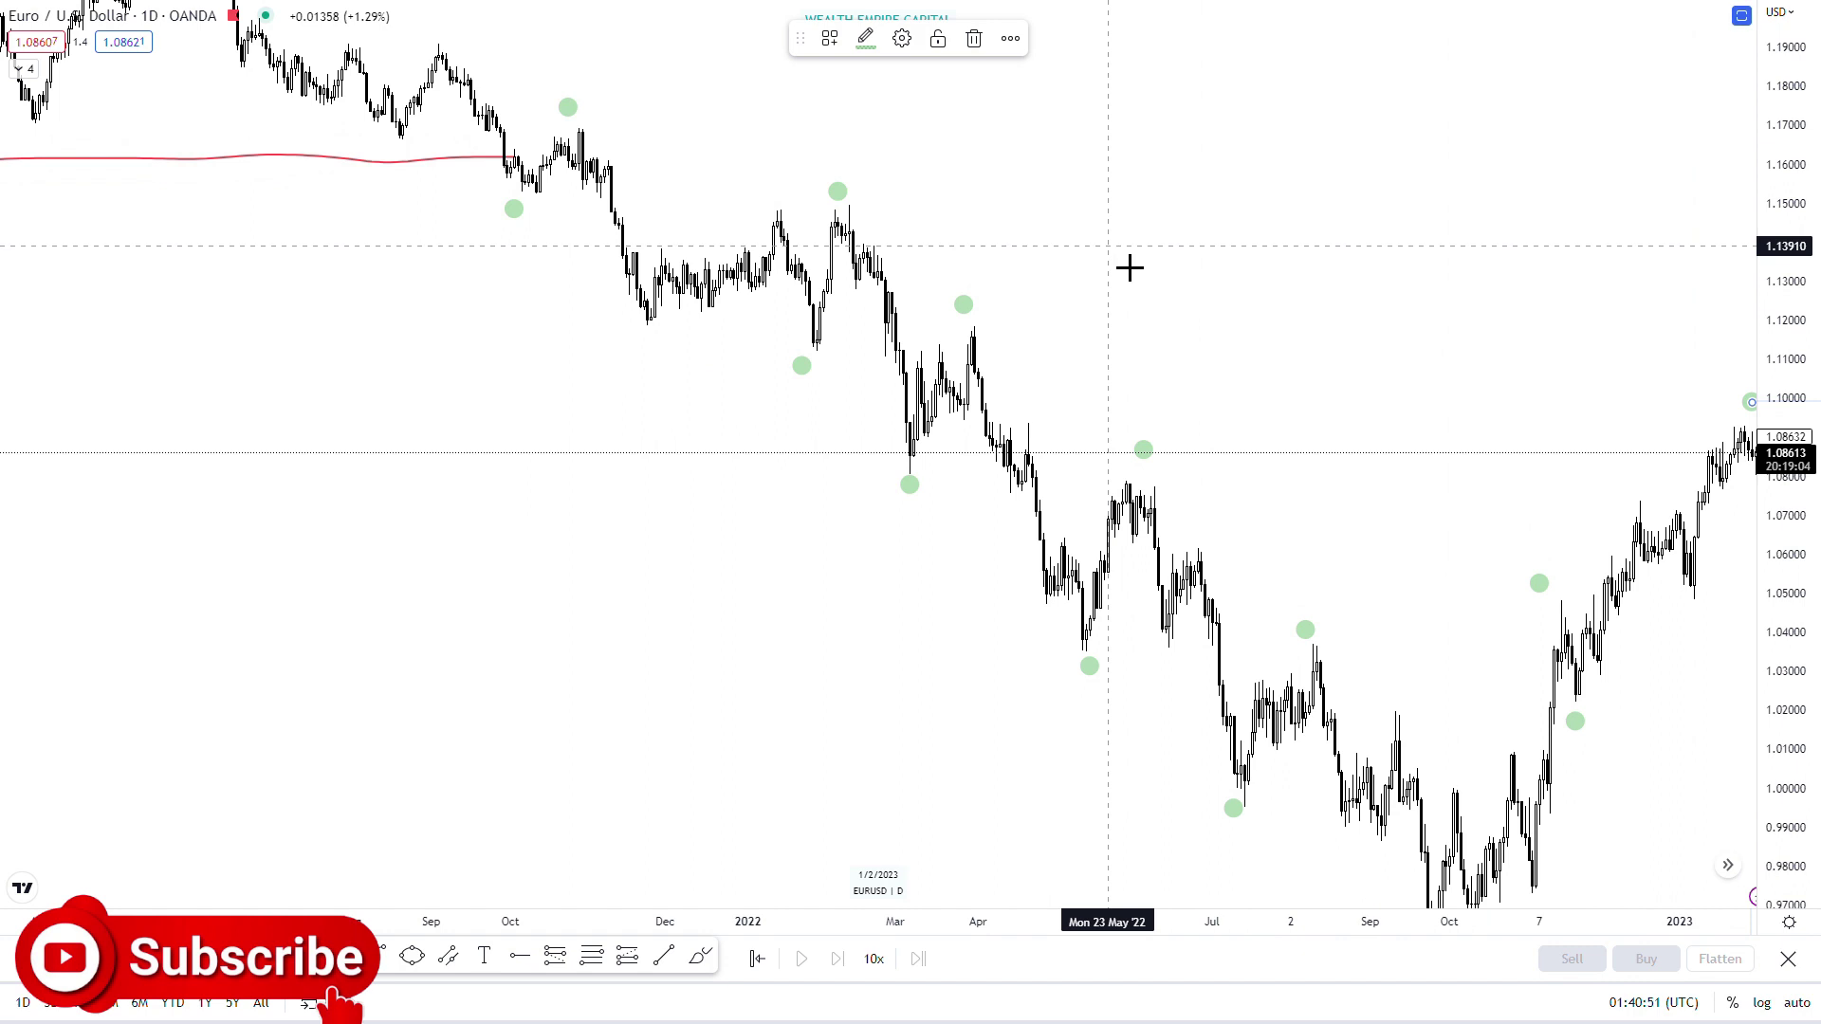
scroll(854, 134, "left", 4)
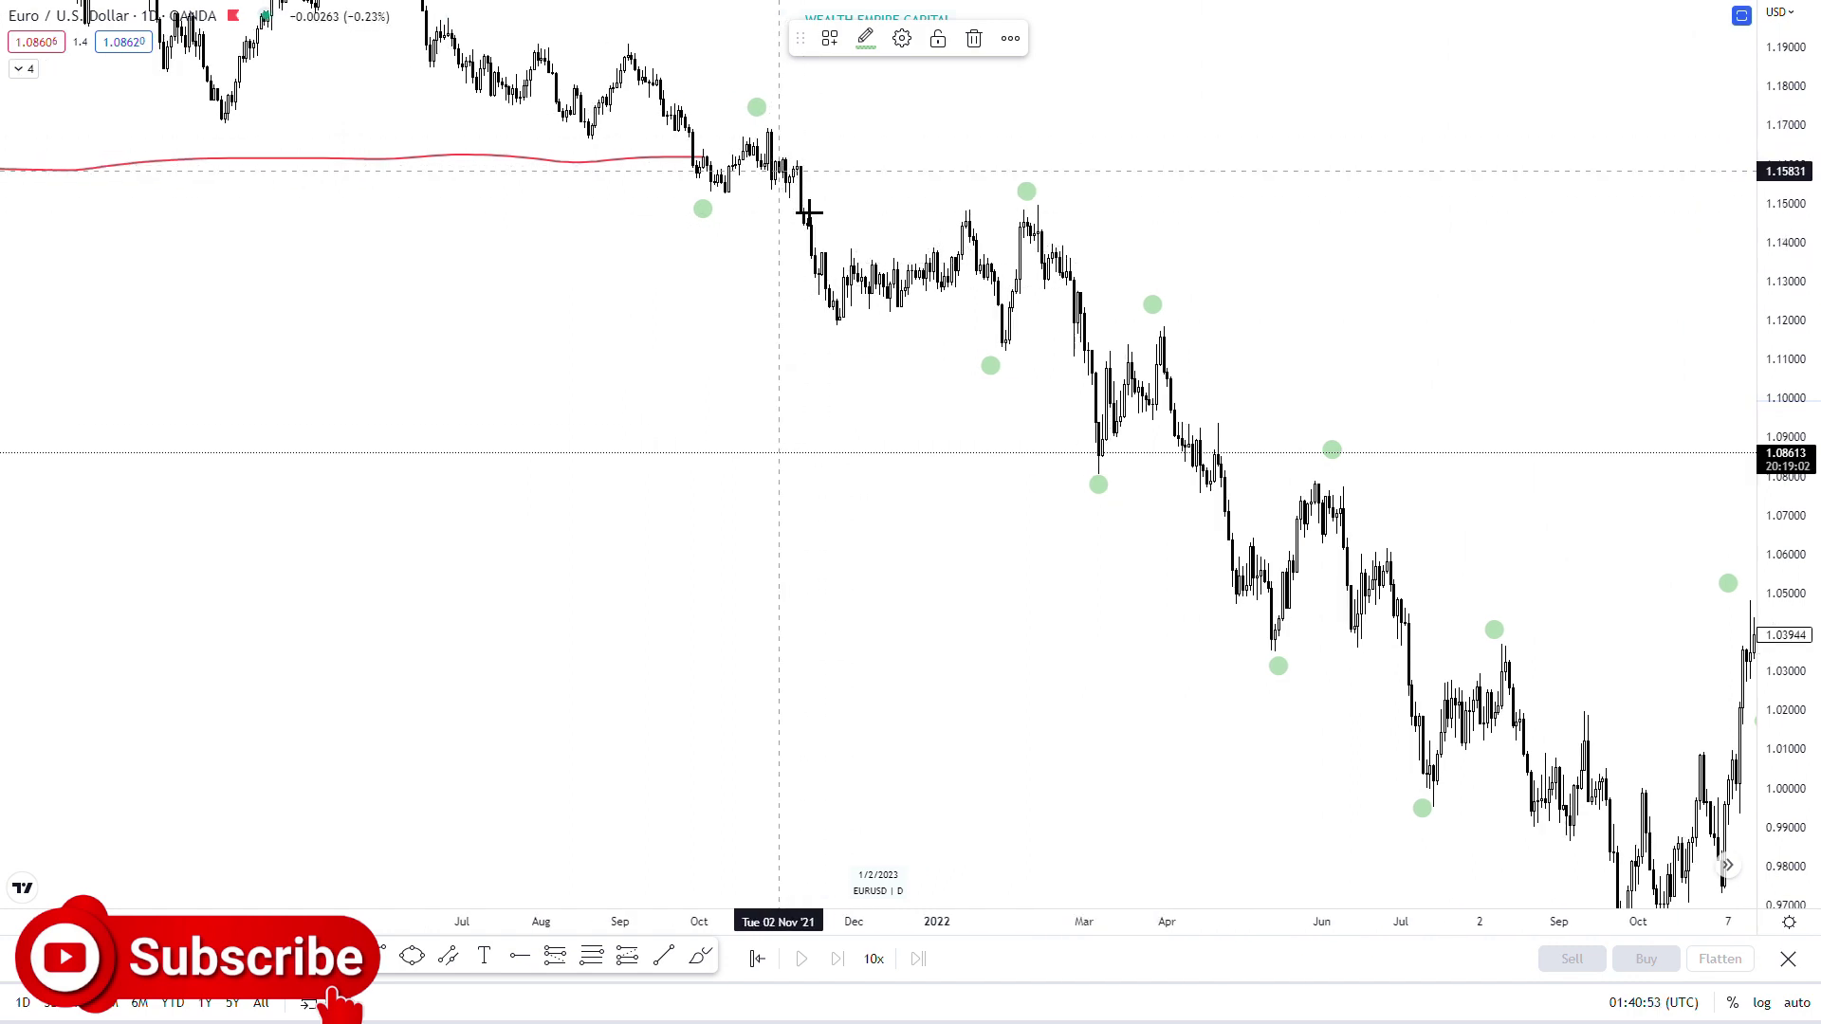
Circle the late-October 2021 high and November 2021 low, and place a Fibonacci retracement over that leg from 1.16973 down to 1.11868.
left_click(851, 164)
left_click_drag(850, 164, 831, 253)
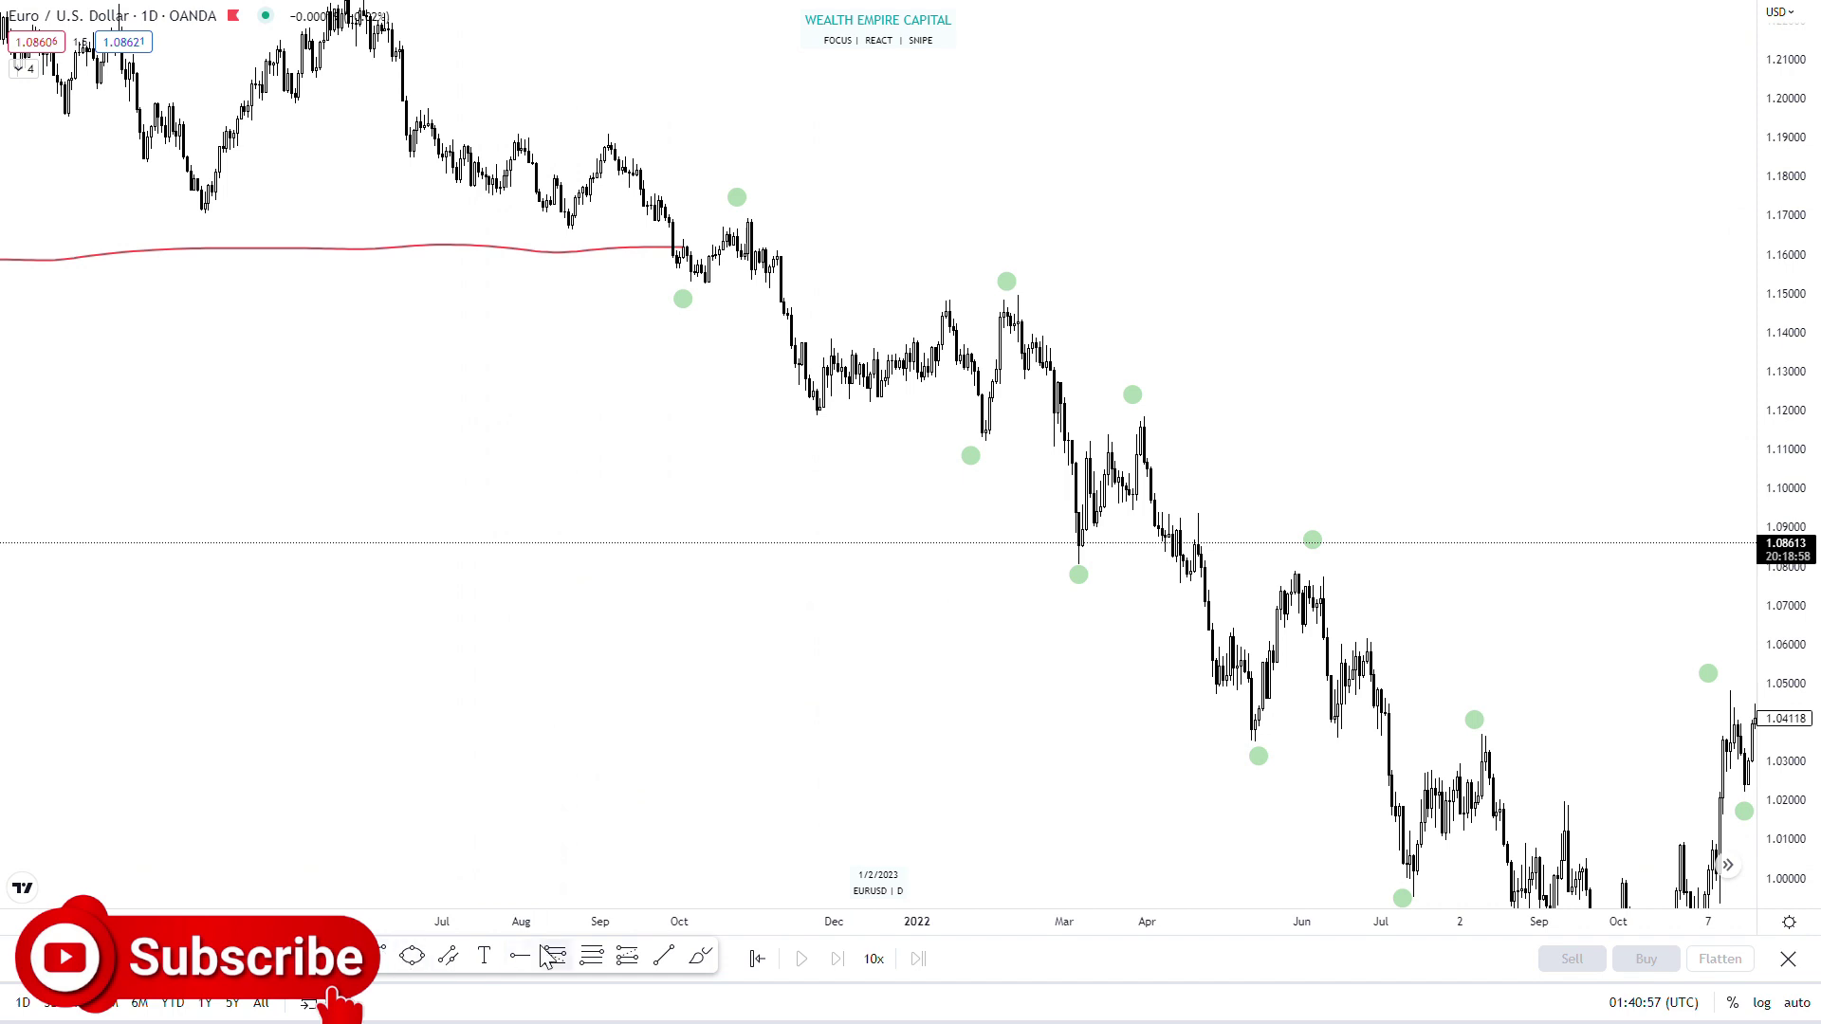
mouse_move(744, 229)
left_mouse_down()
mouse_move(772, 231)
mouse_move(748, 209)
left_mouse_up()
mouse_move(809, 395)
left_mouse_down()
mouse_move(830, 392)
mouse_move(814, 390)
left_mouse_up()
left_click(602, 959)
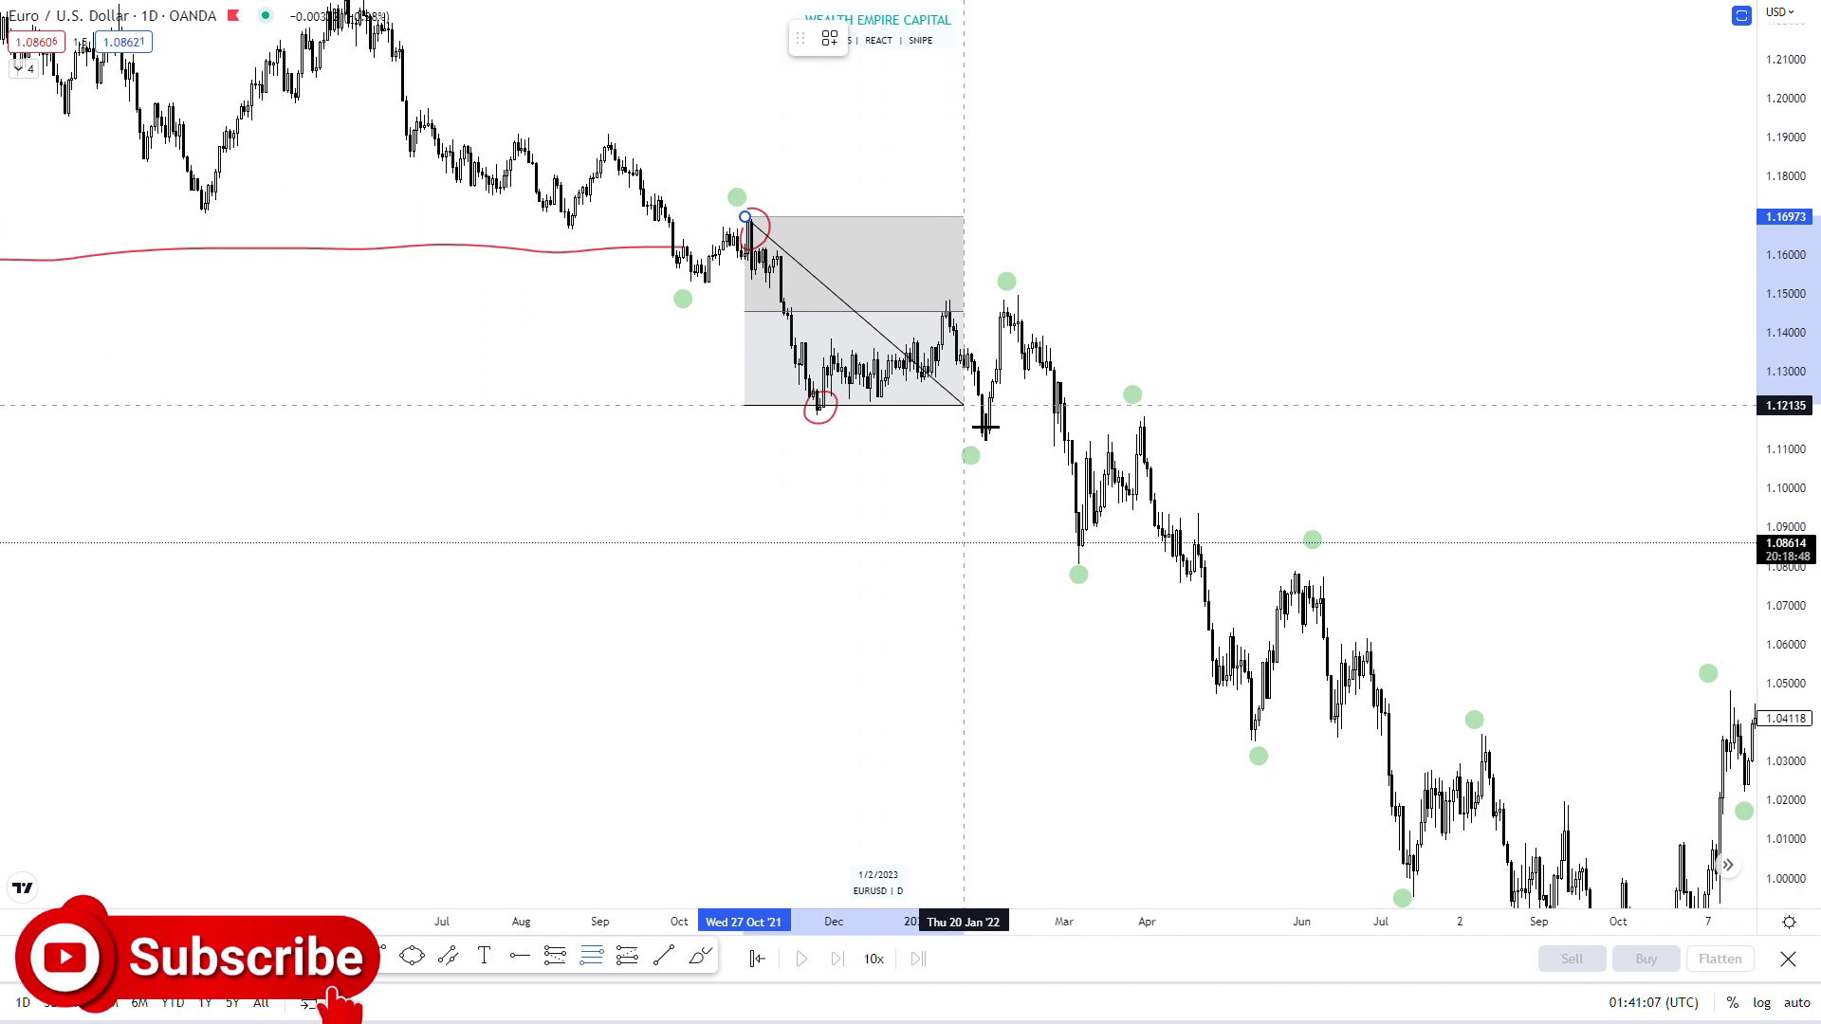
left_click(968, 416)
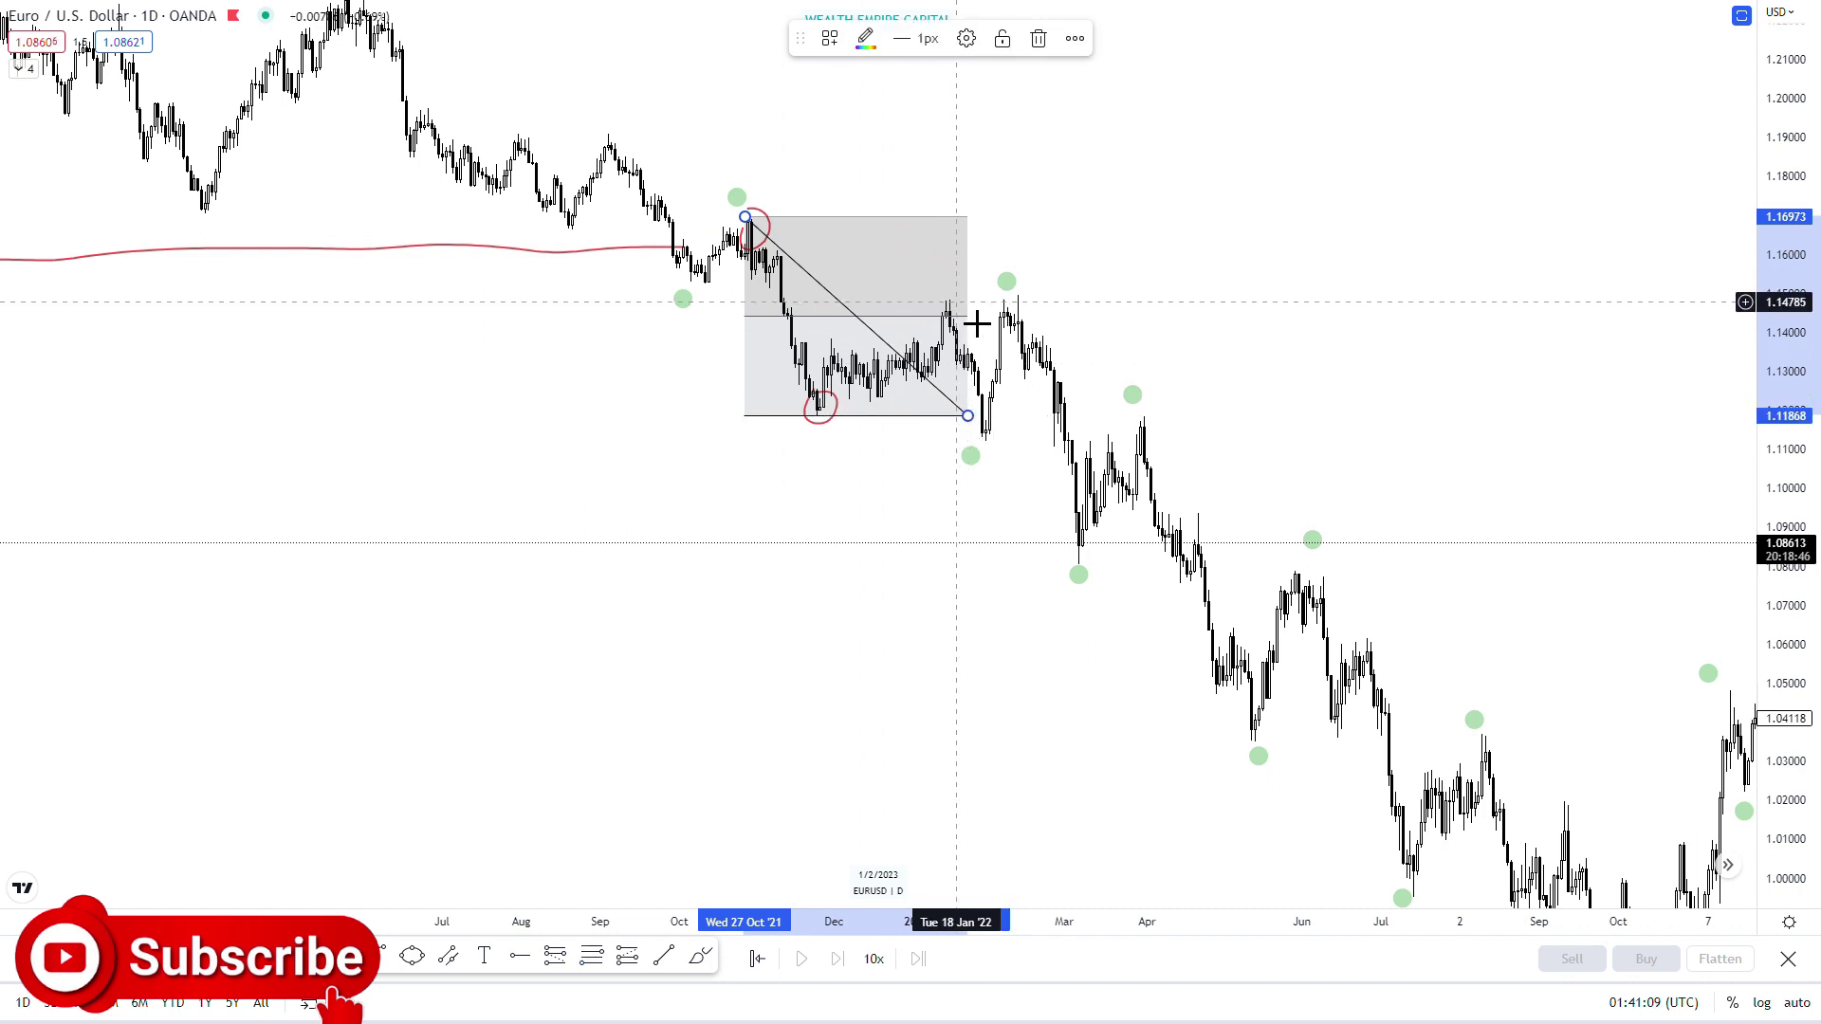
Delete the Fibonacci retracement, and brush-mark the down leg from a circled mid-January 2022 high to the late-January low.
left_click(1038, 38)
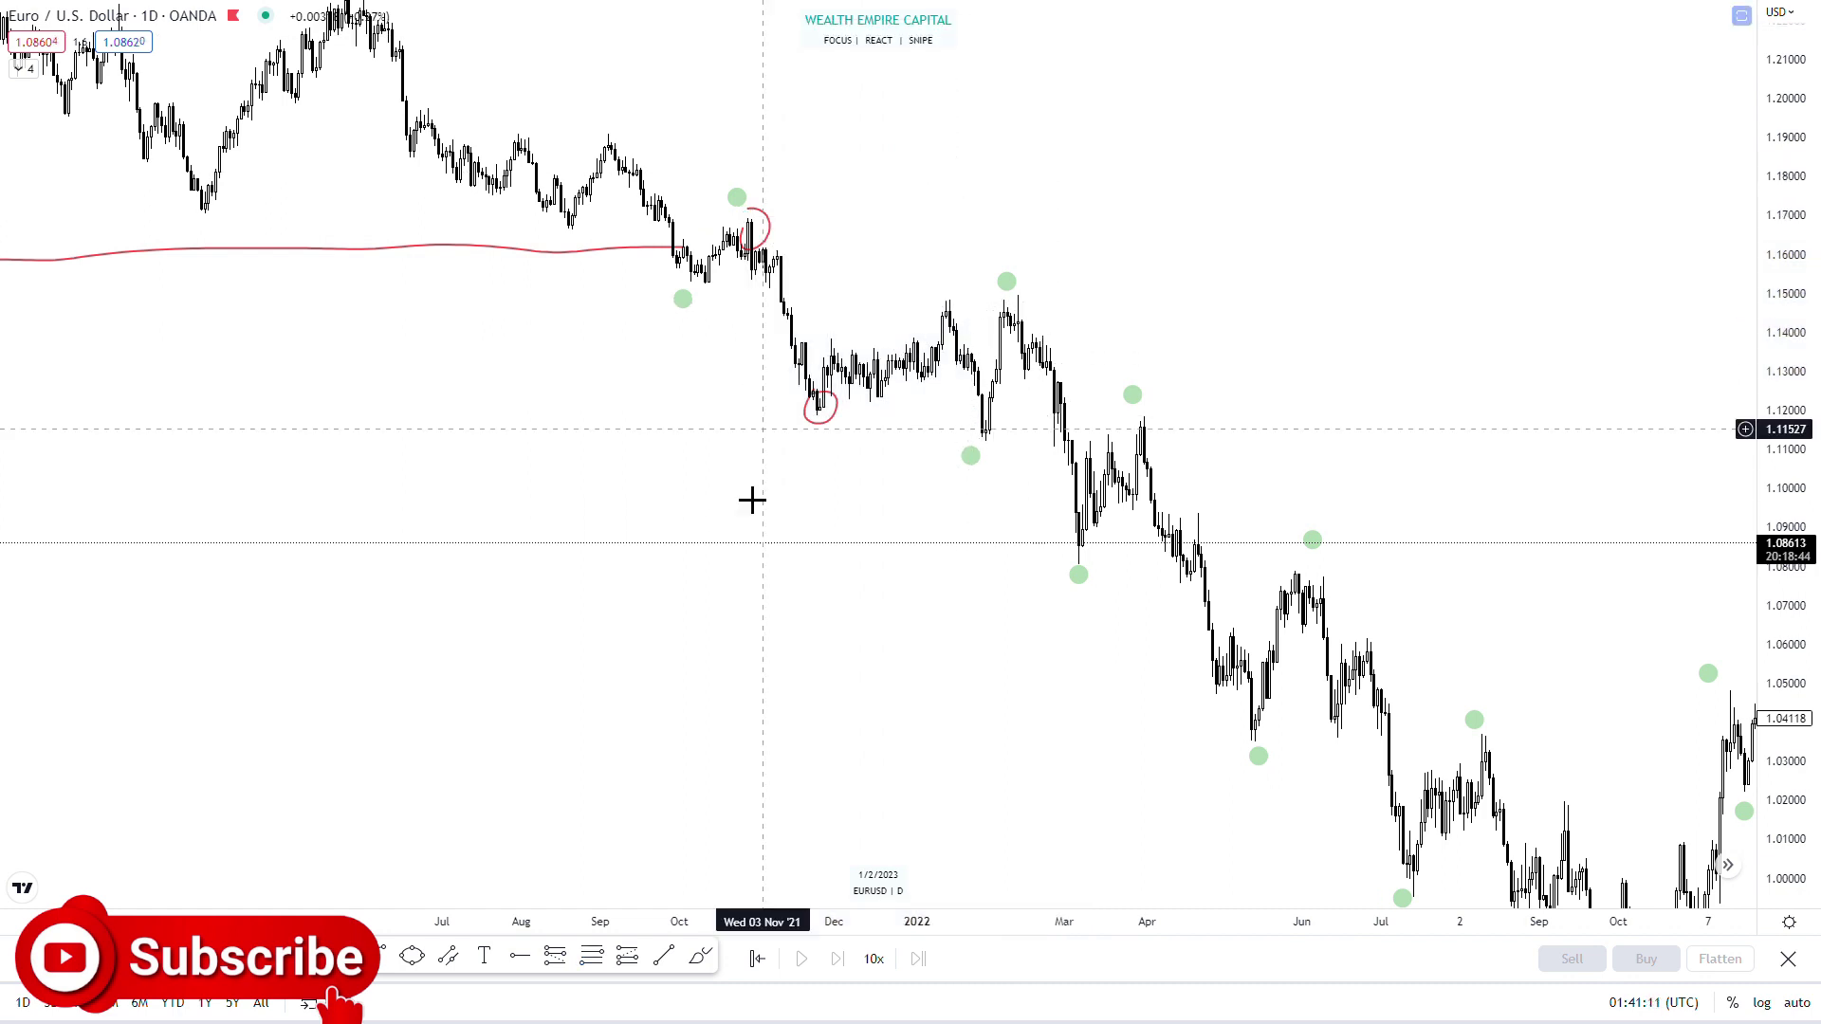
left_click_drag(939, 306, 963, 313)
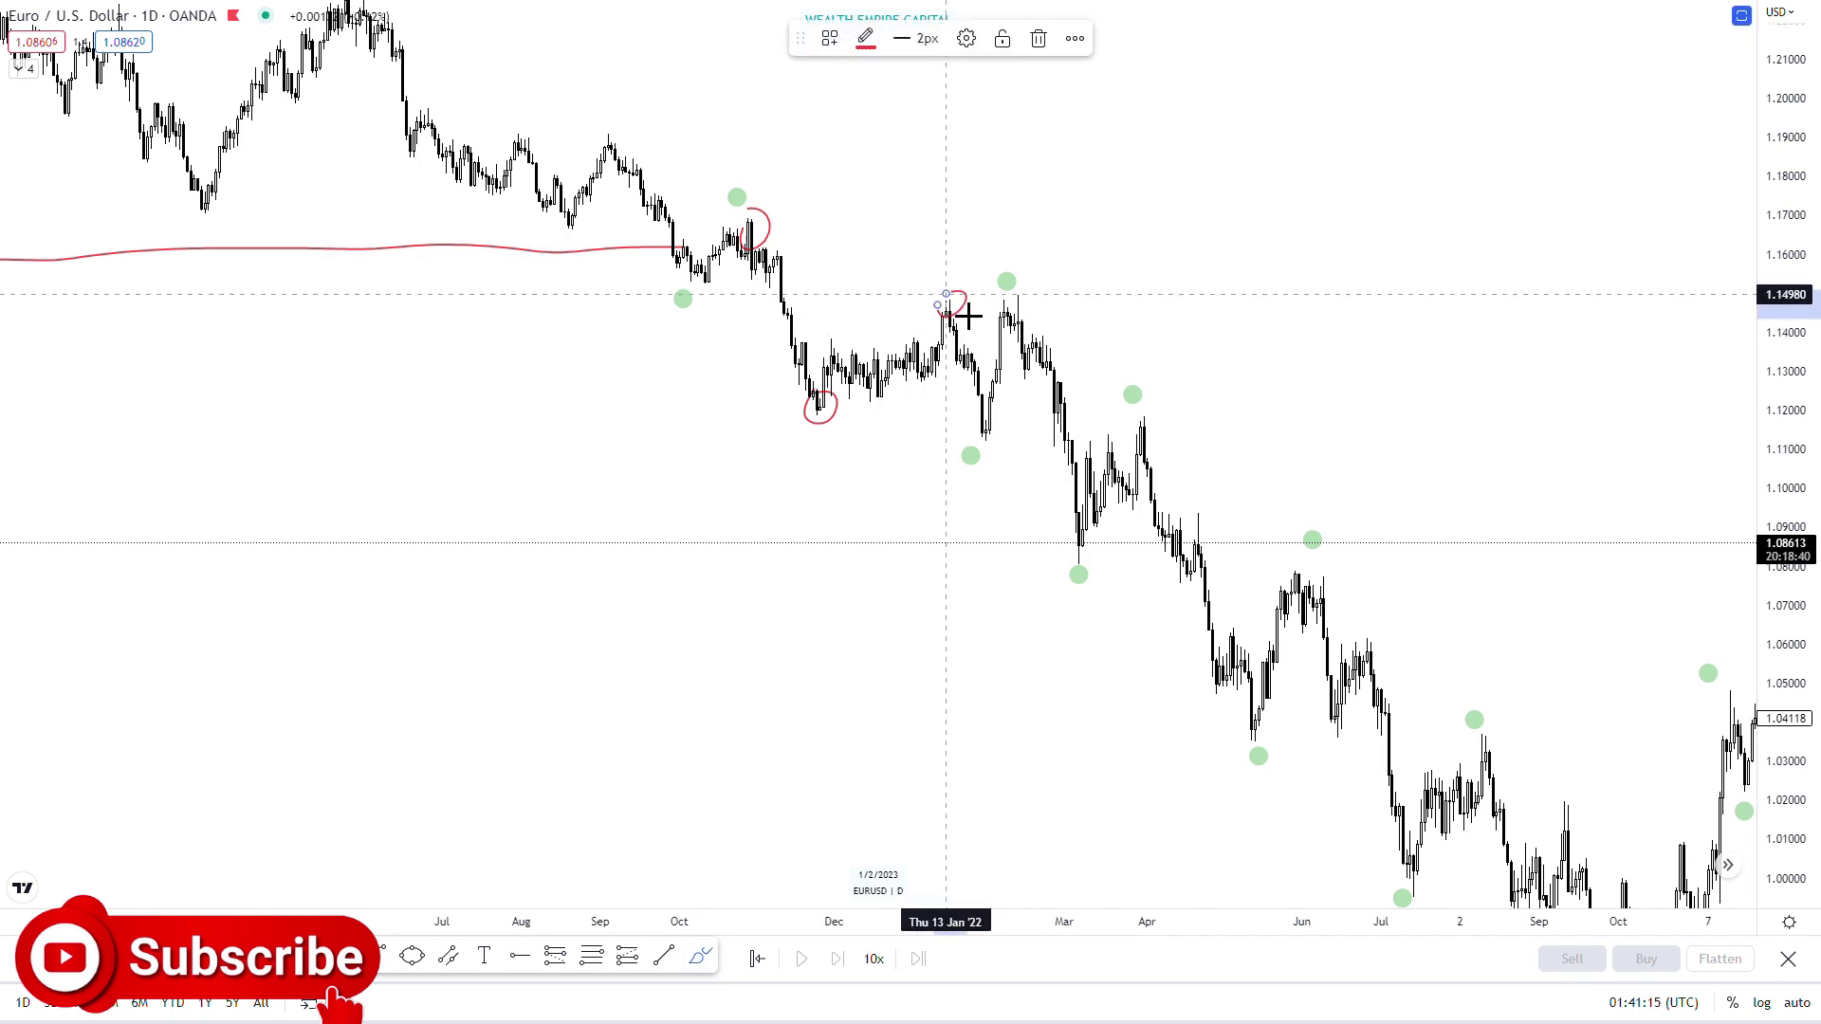
left_click_drag(968, 316, 1006, 486)
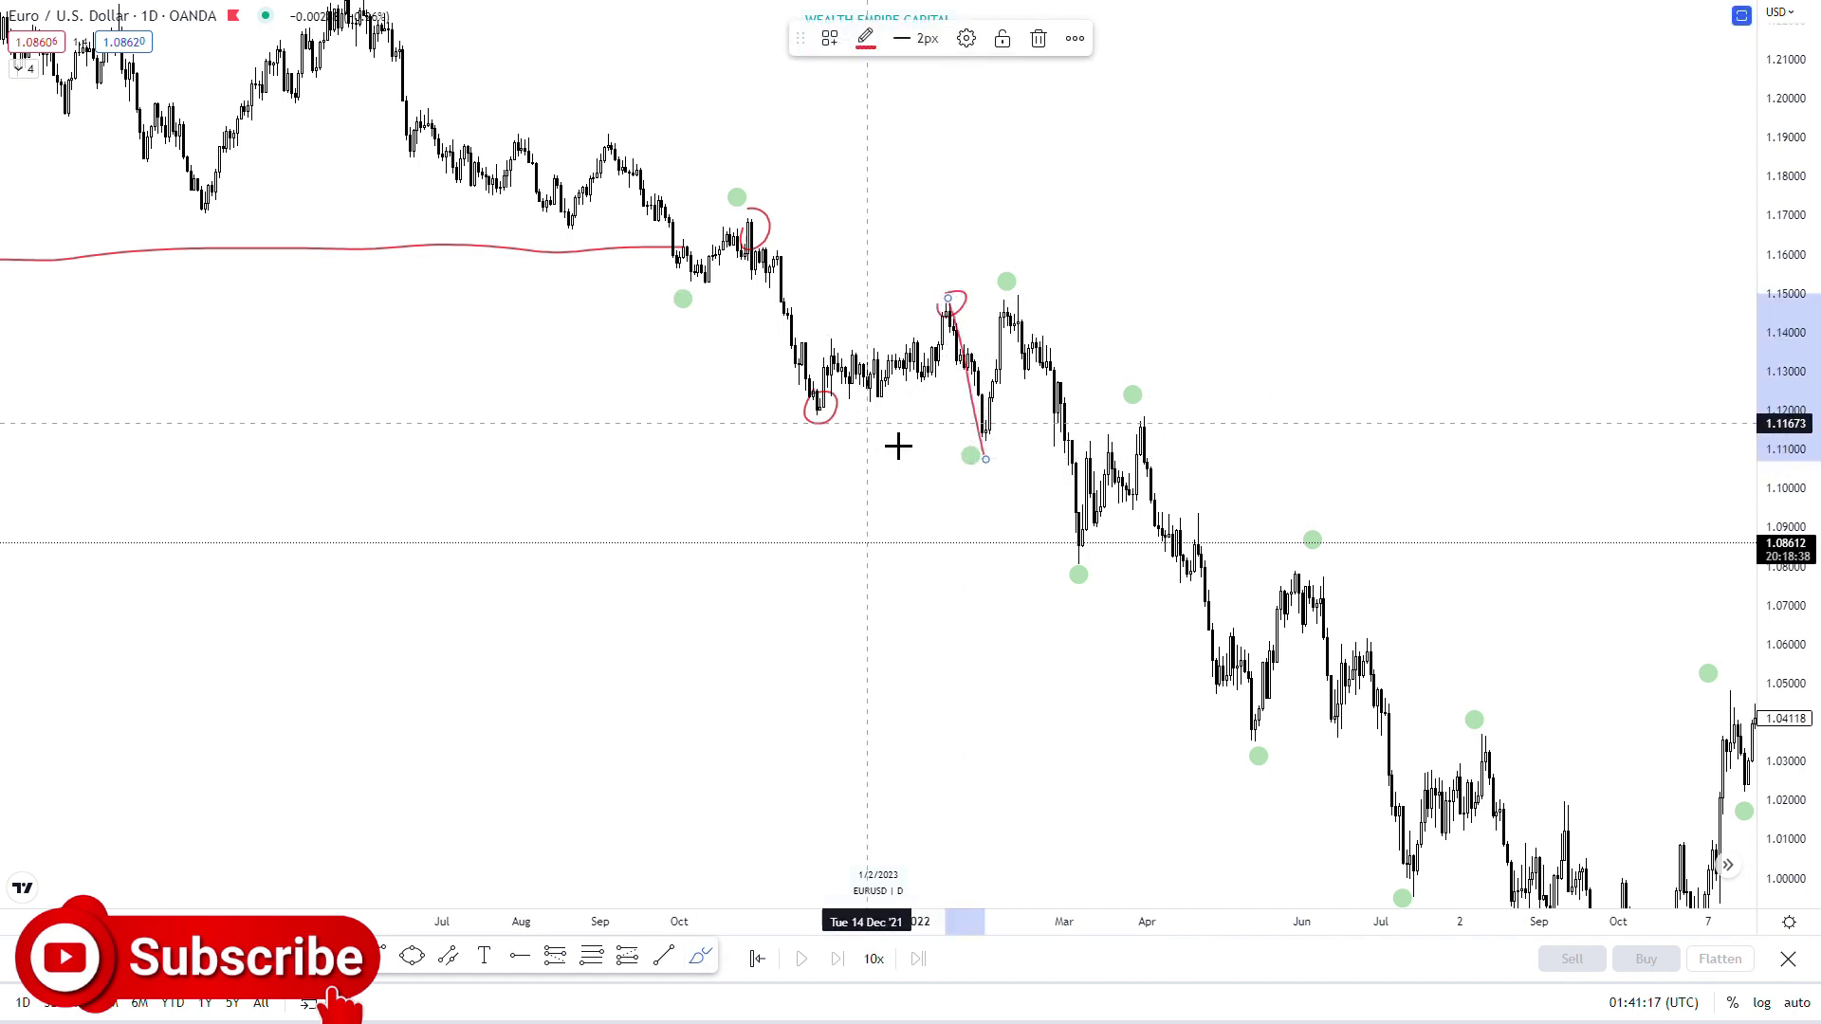
Try brush strokes rightward from the November 2021 low and from the late-January 2022 low up to the February high, and undo both.
left_click_drag(825, 410, 977, 392)
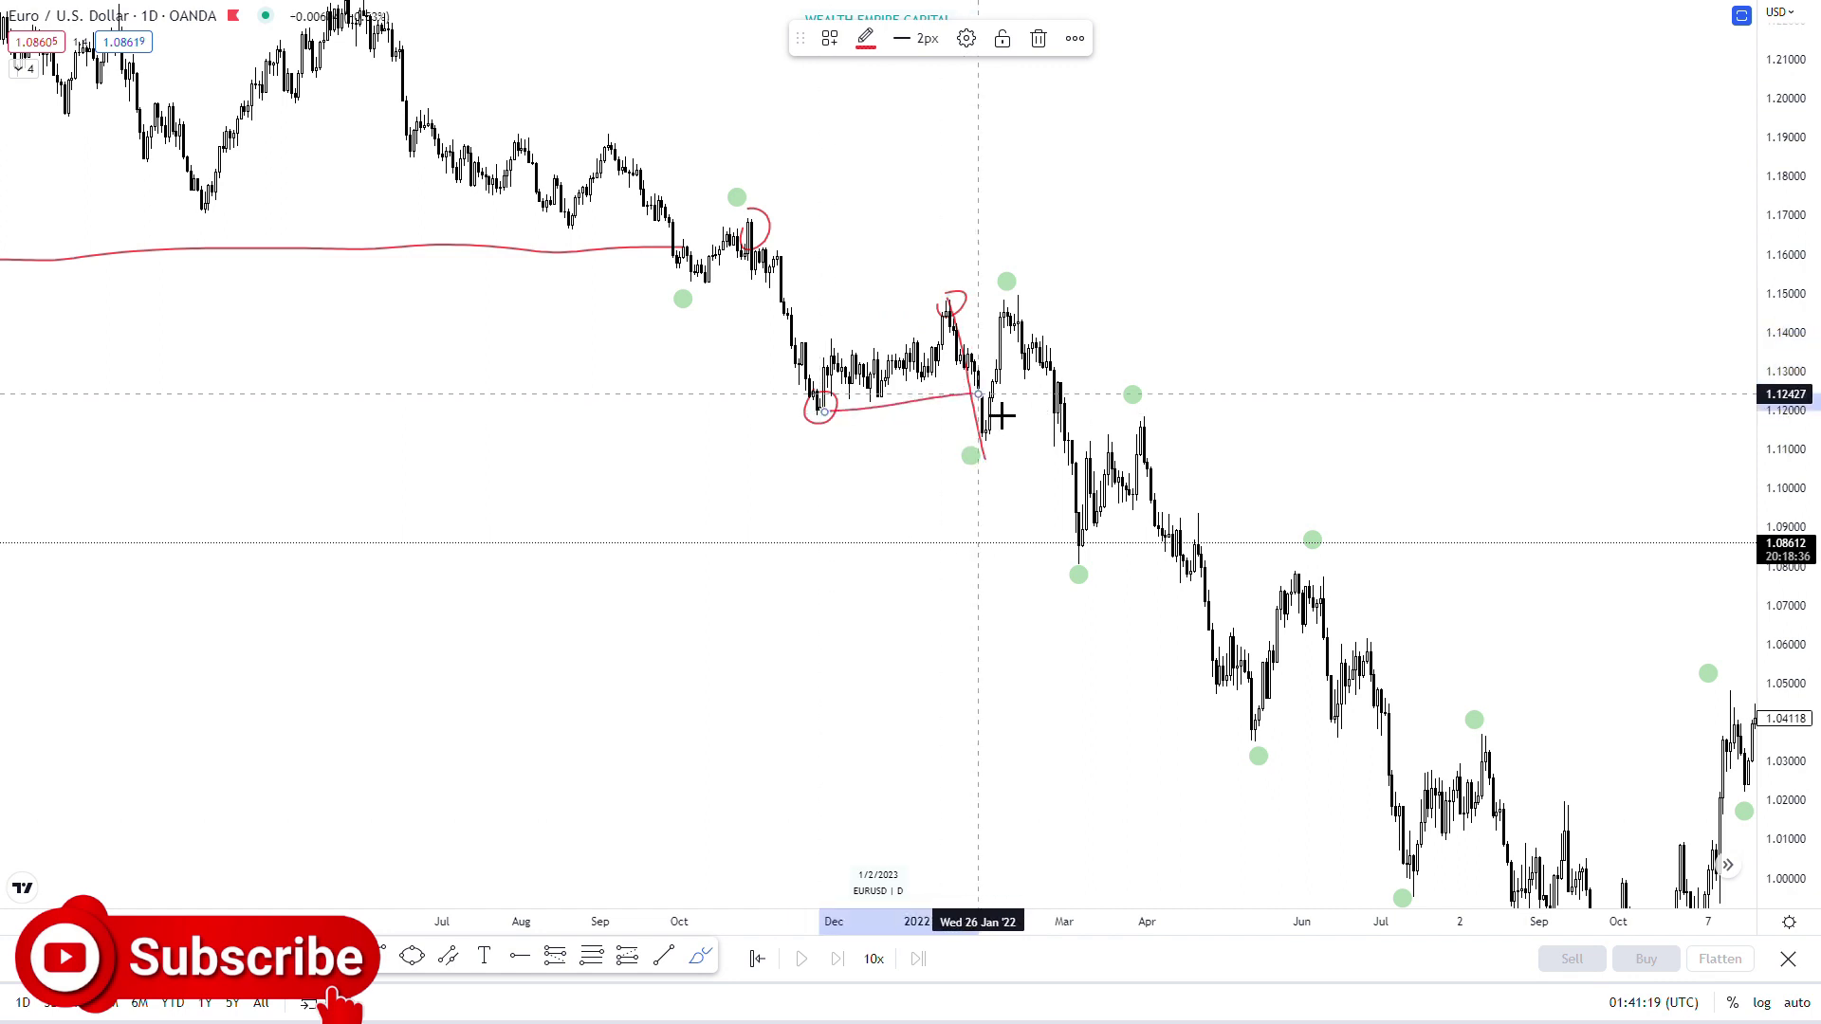
key("ctrl+z")
left_click_drag(987, 432, 1021, 282)
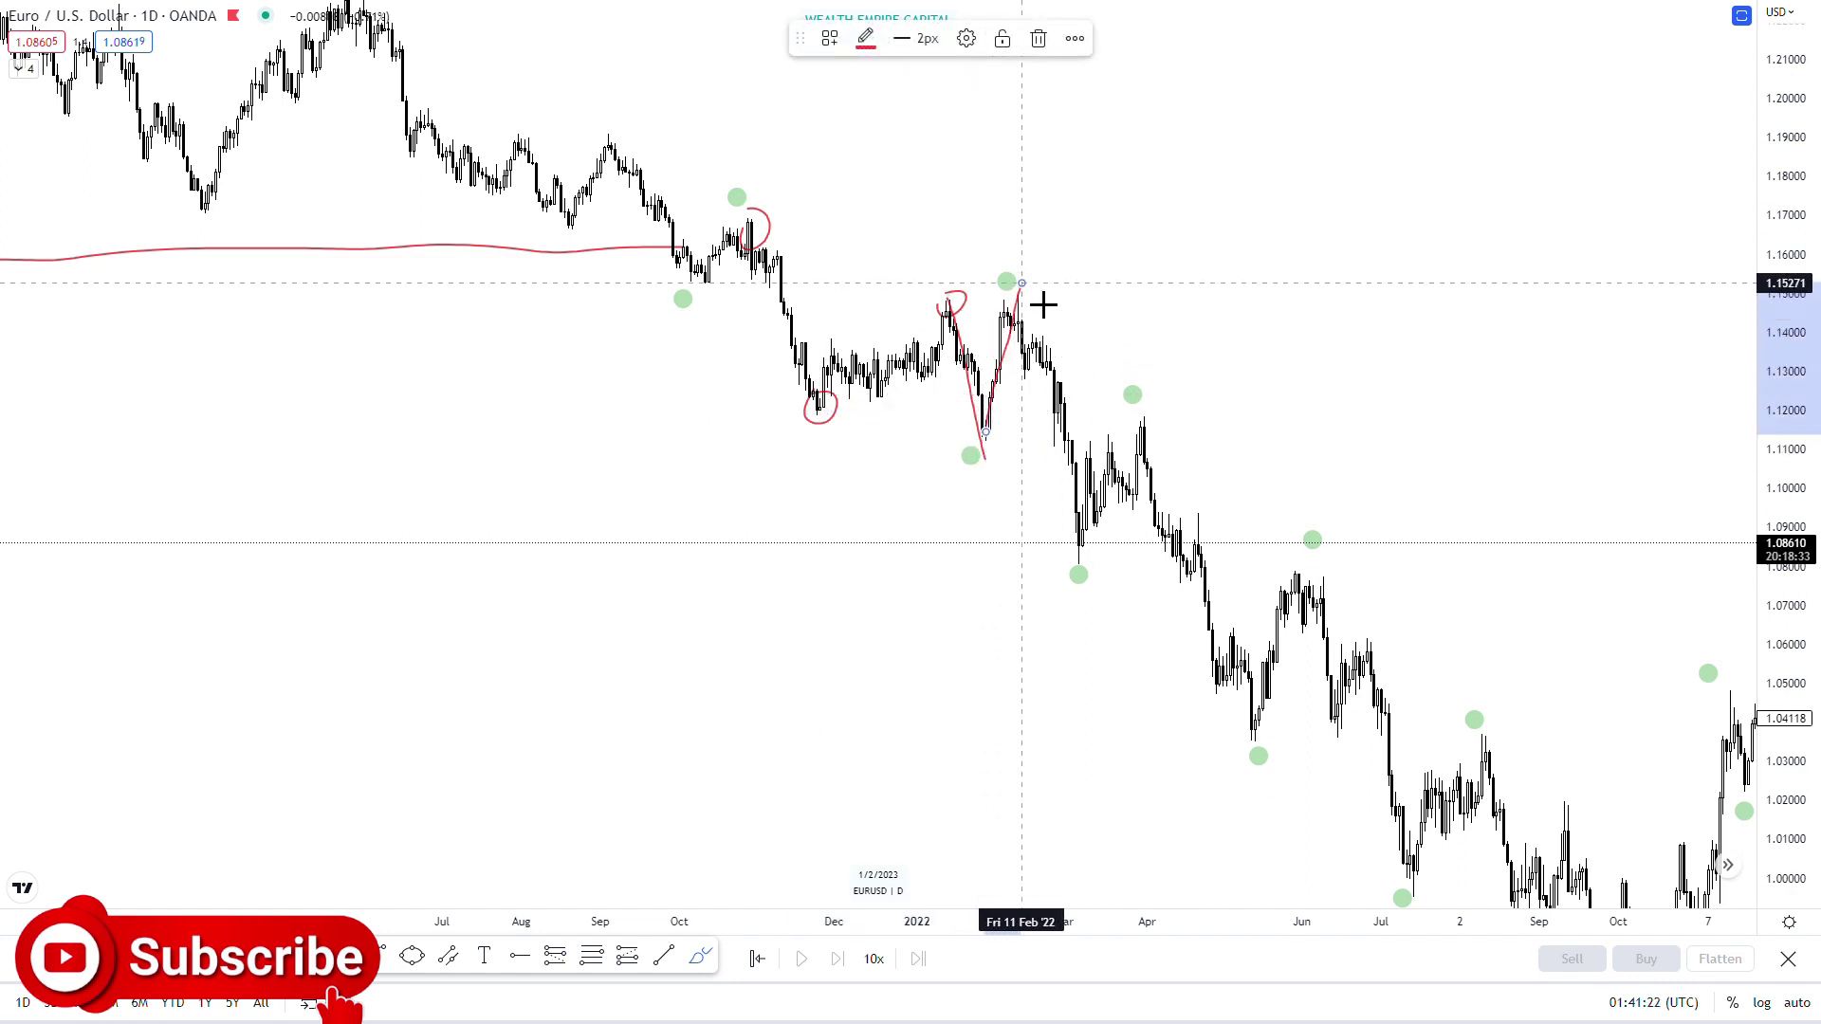
left_click(976, 317)
key("ctrl+z")
key("ctrl+z")
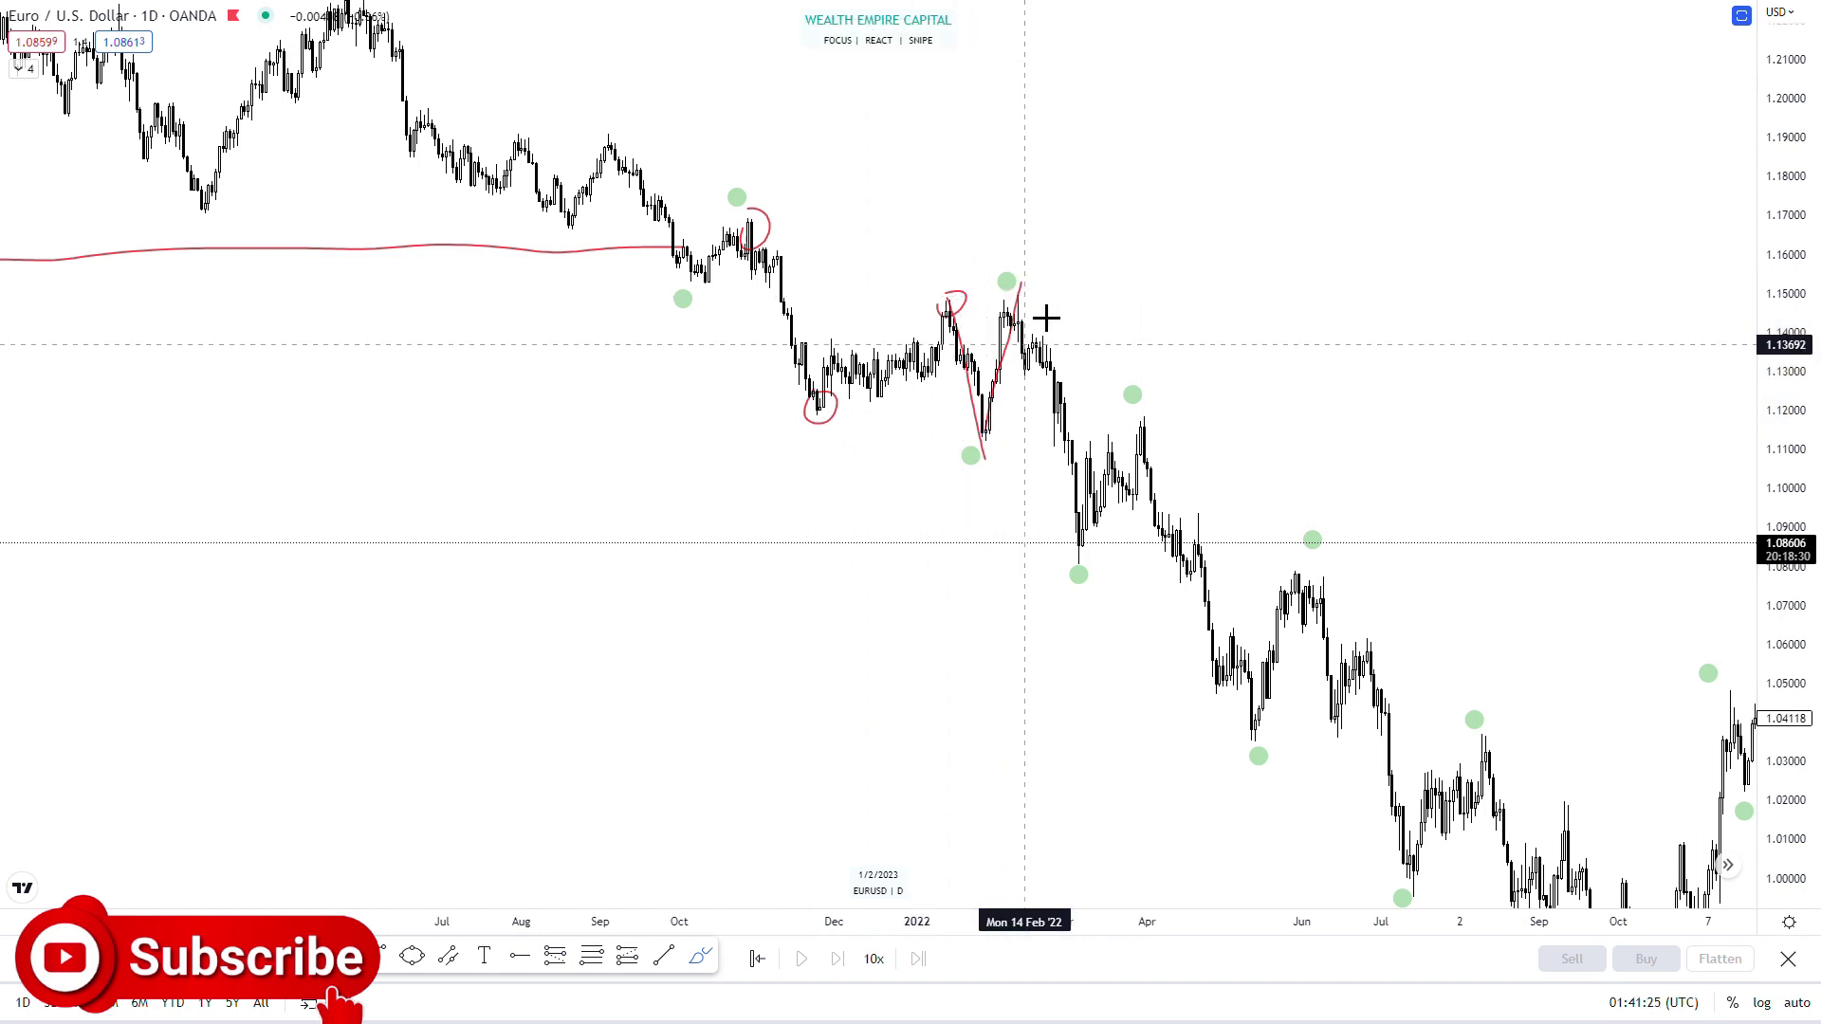
Circle the February 2022 high, the mid-January high and the late-January low in red.
left_click_drag(1006, 290, 1010, 283)
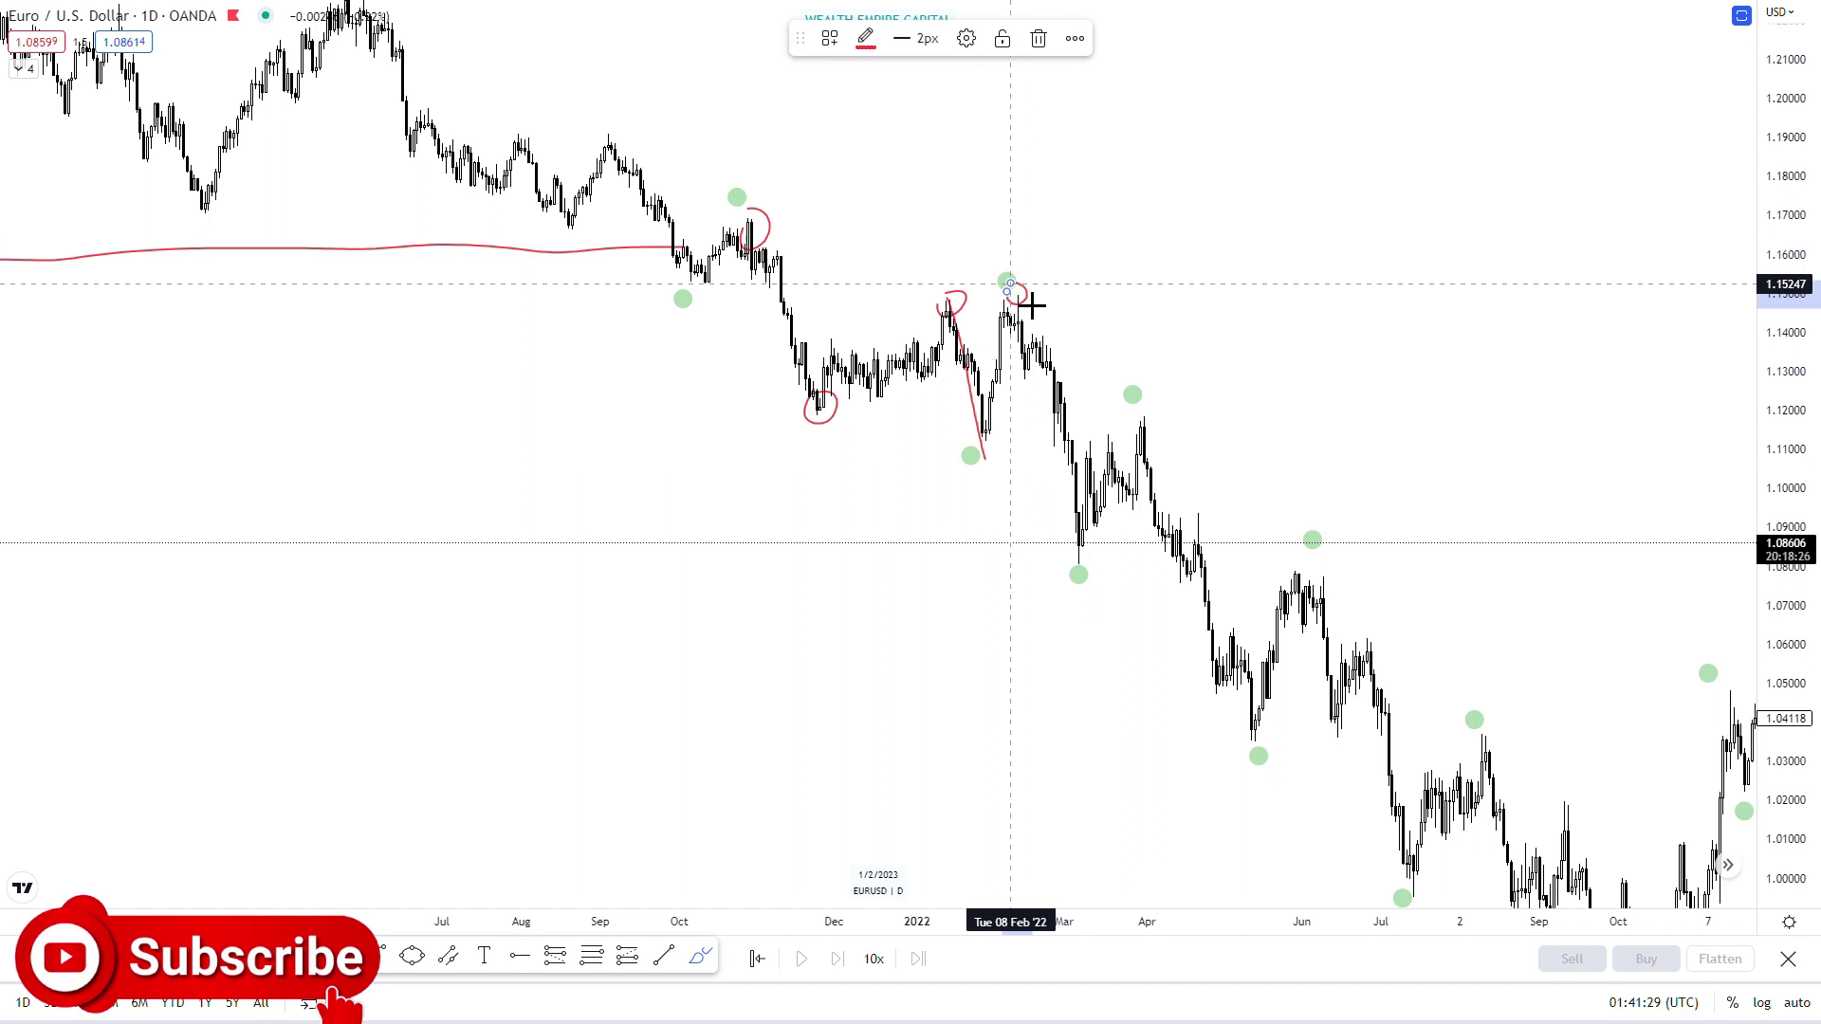
mouse_move(943, 302)
left_mouse_down()
mouse_move(971, 301)
mouse_move(956, 292)
left_mouse_up()
left_click_drag(972, 441, 978, 433)
mouse_move(1007, 294)
left_mouse_down()
mouse_move(1026, 306)
mouse_move(1014, 285)
left_mouse_up()
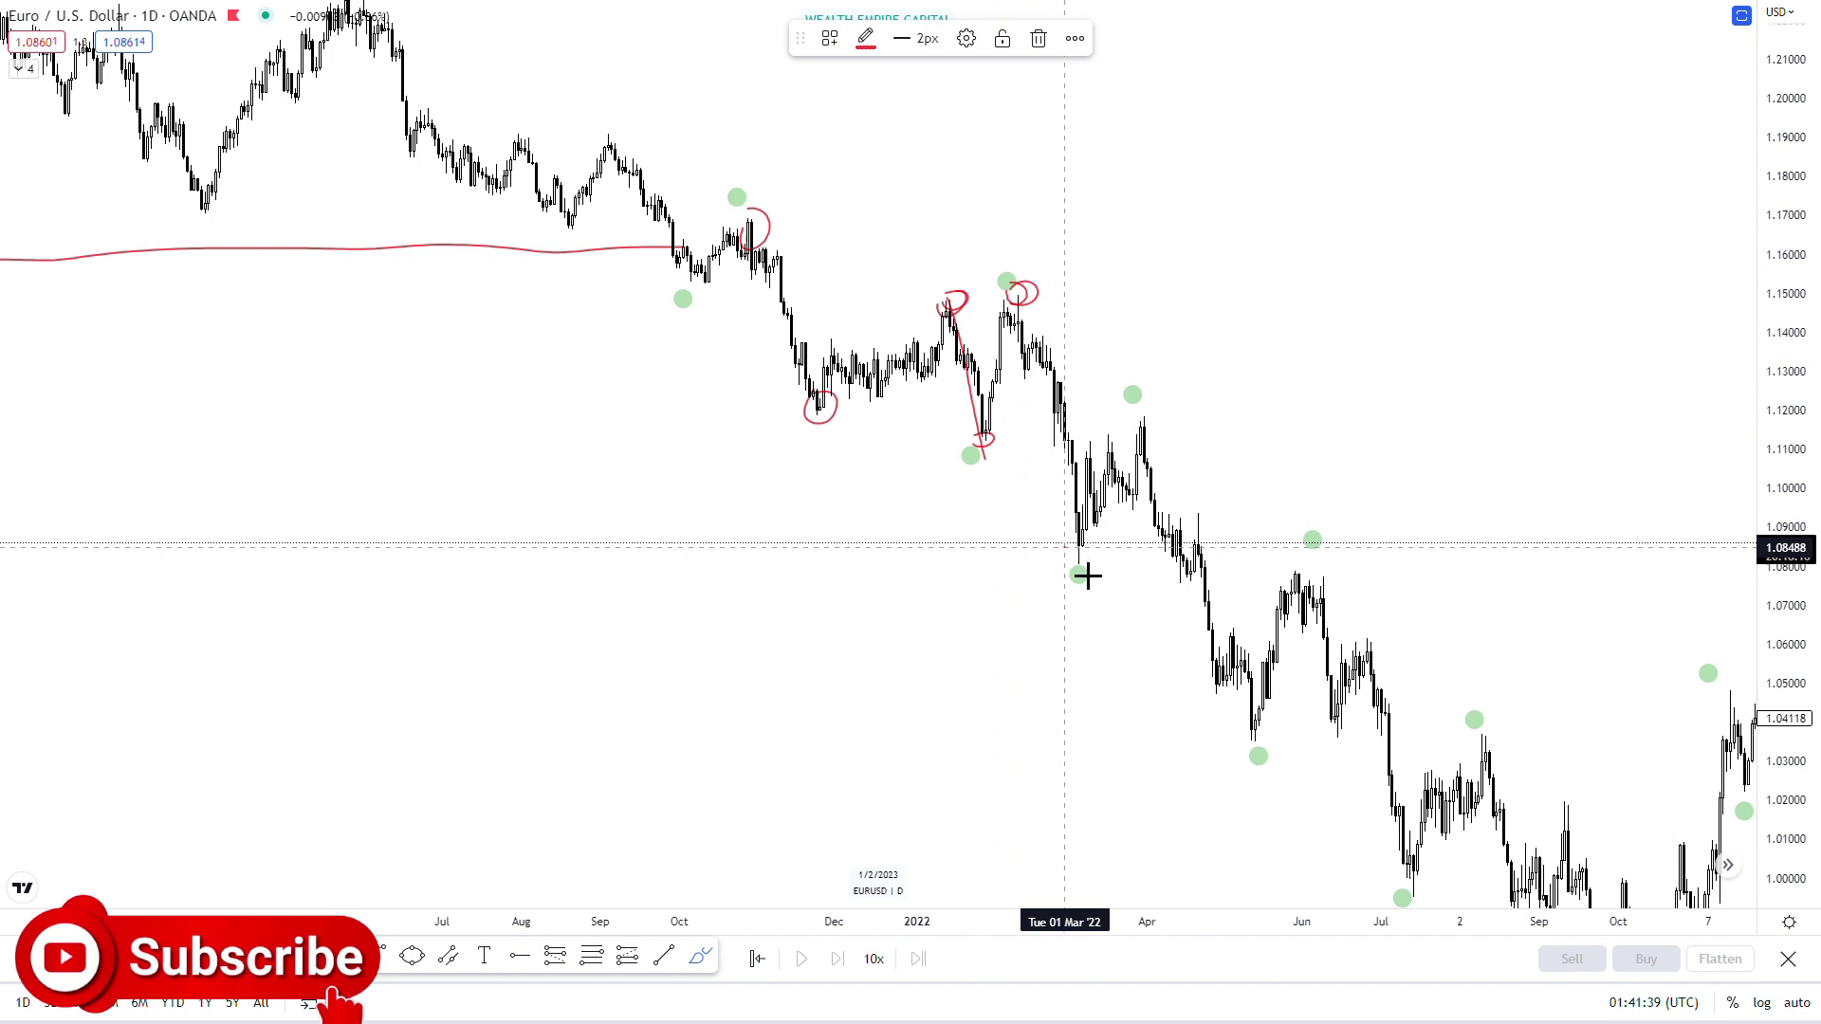
Try circling the February 2022 high and the early-March low, and undo these circles.
left_click_drag(1085, 573, 1089, 579)
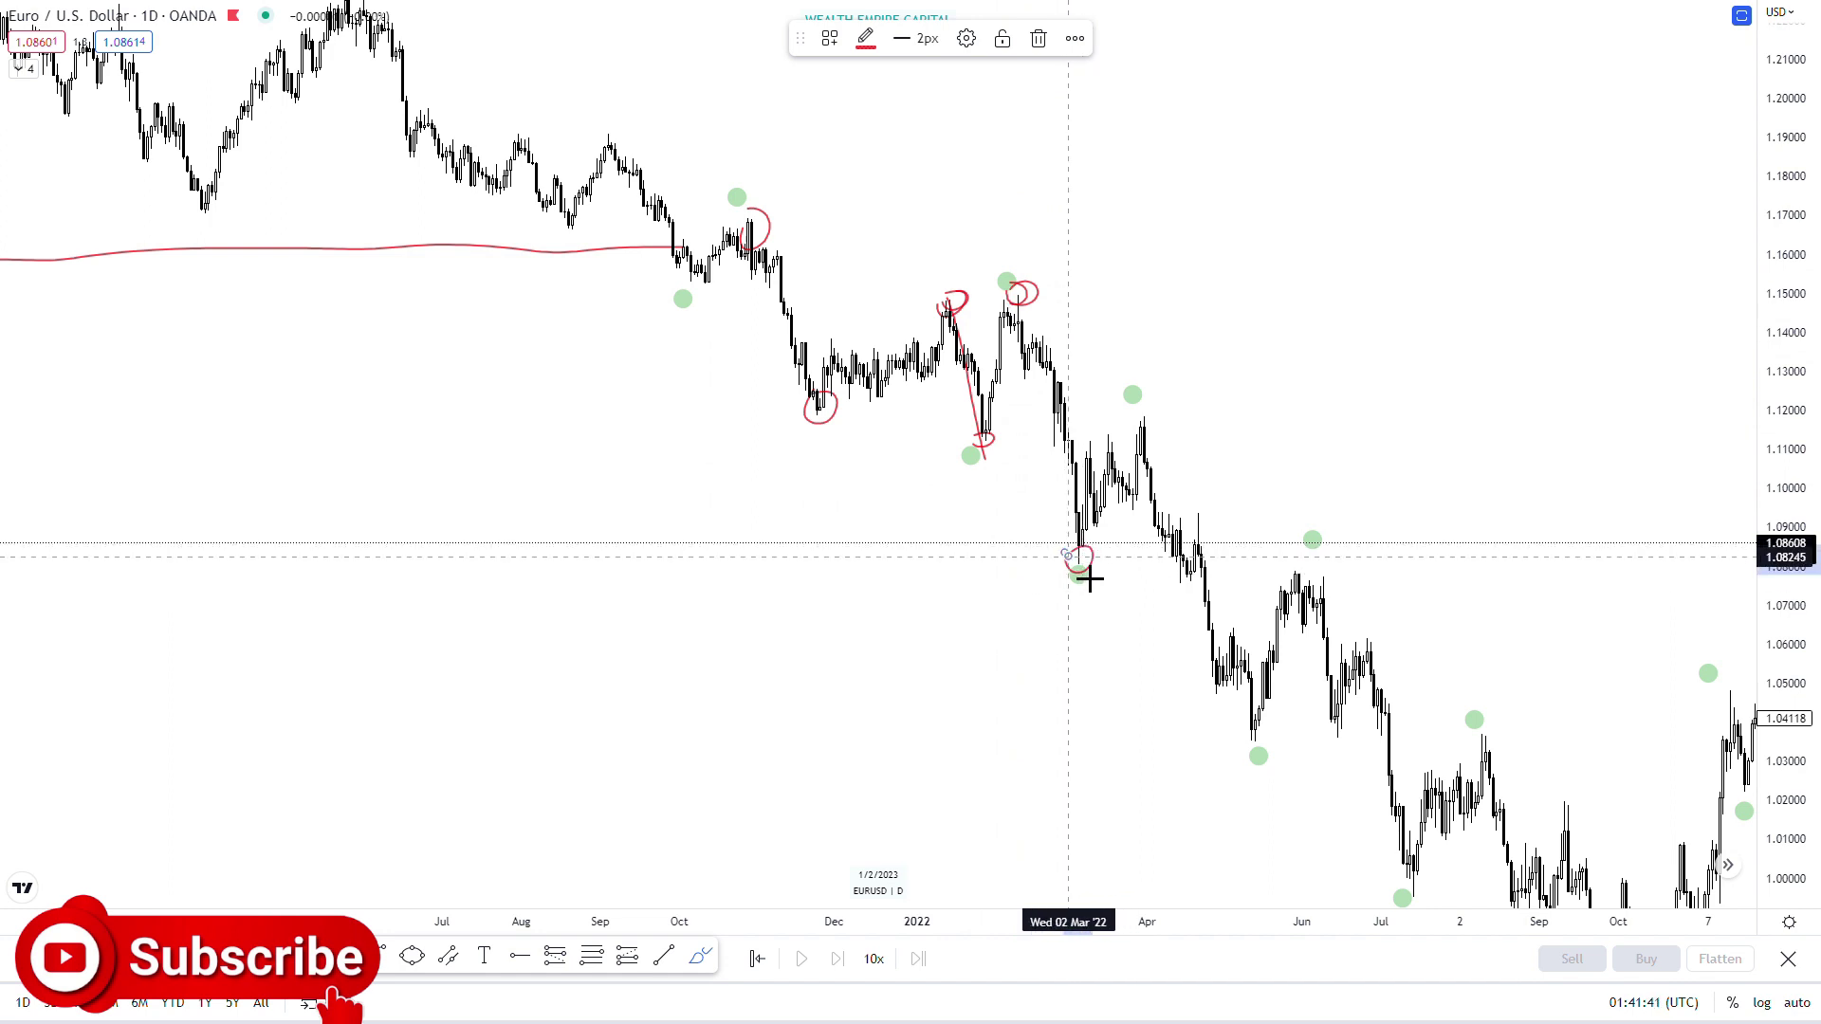
key("ctrl+z")
key("ctrl+z")
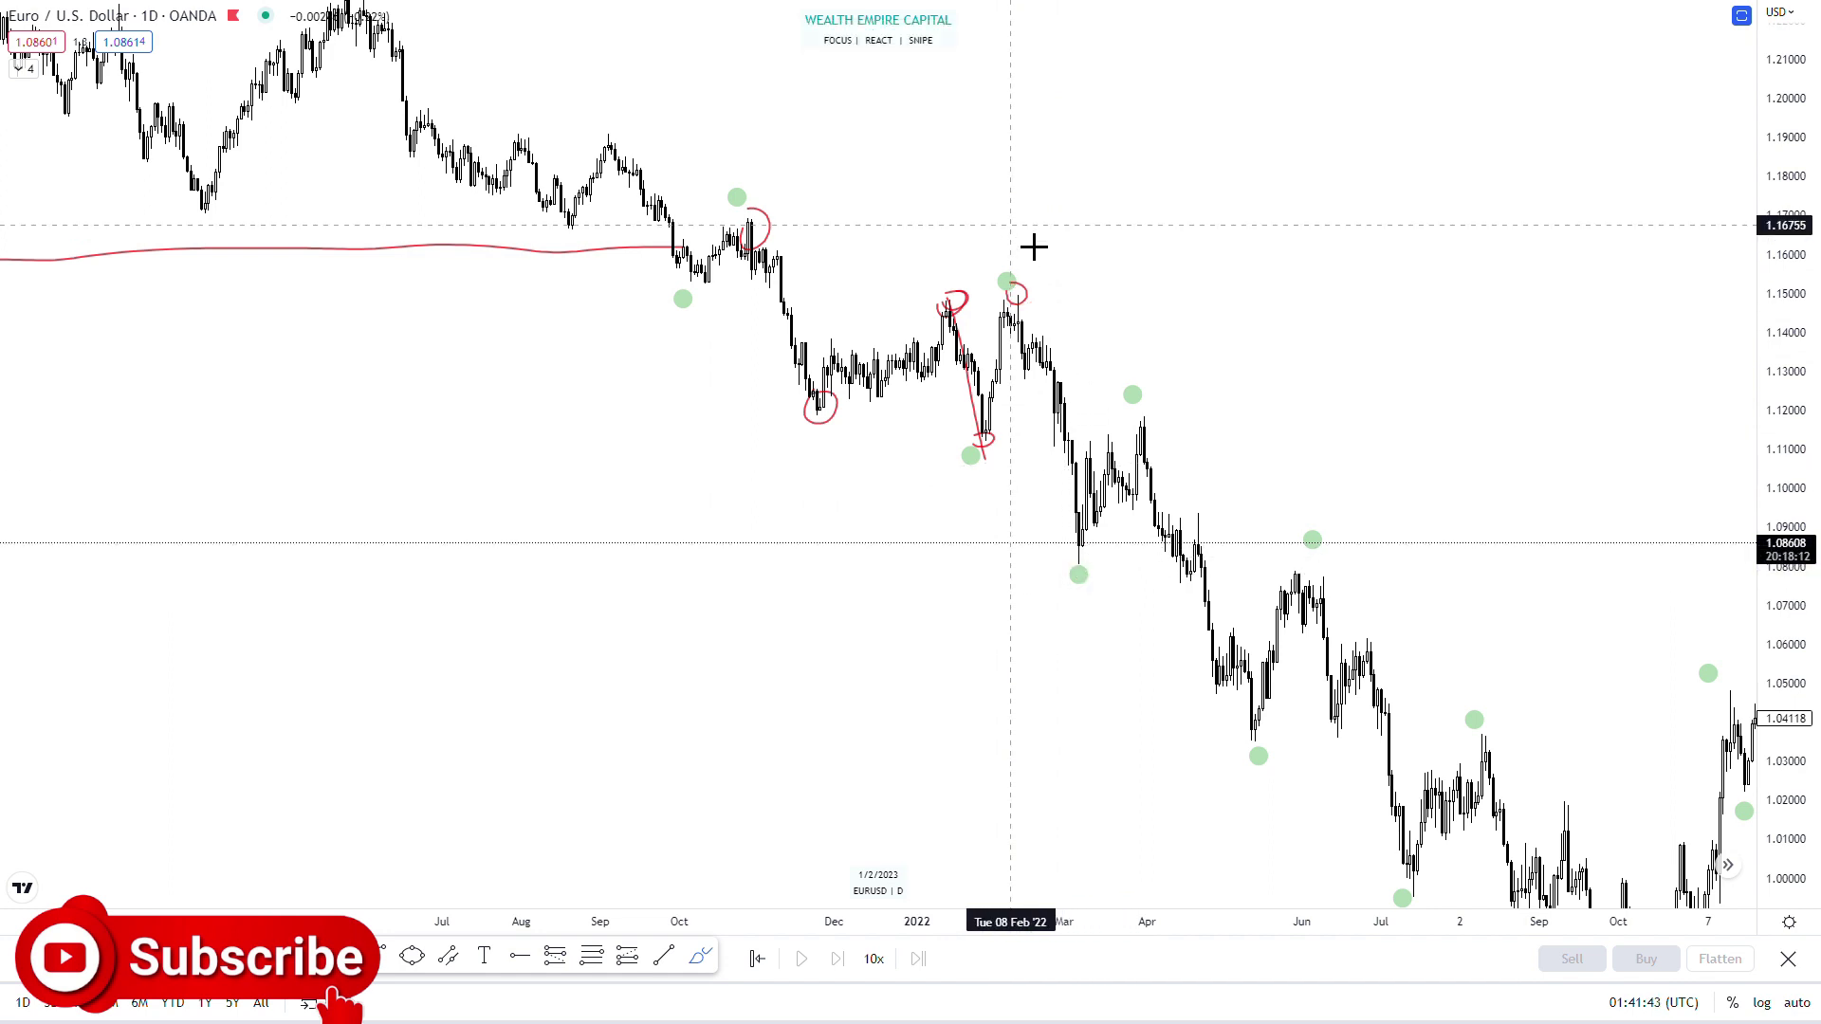
left_click_drag(1024, 293, 1039, 320)
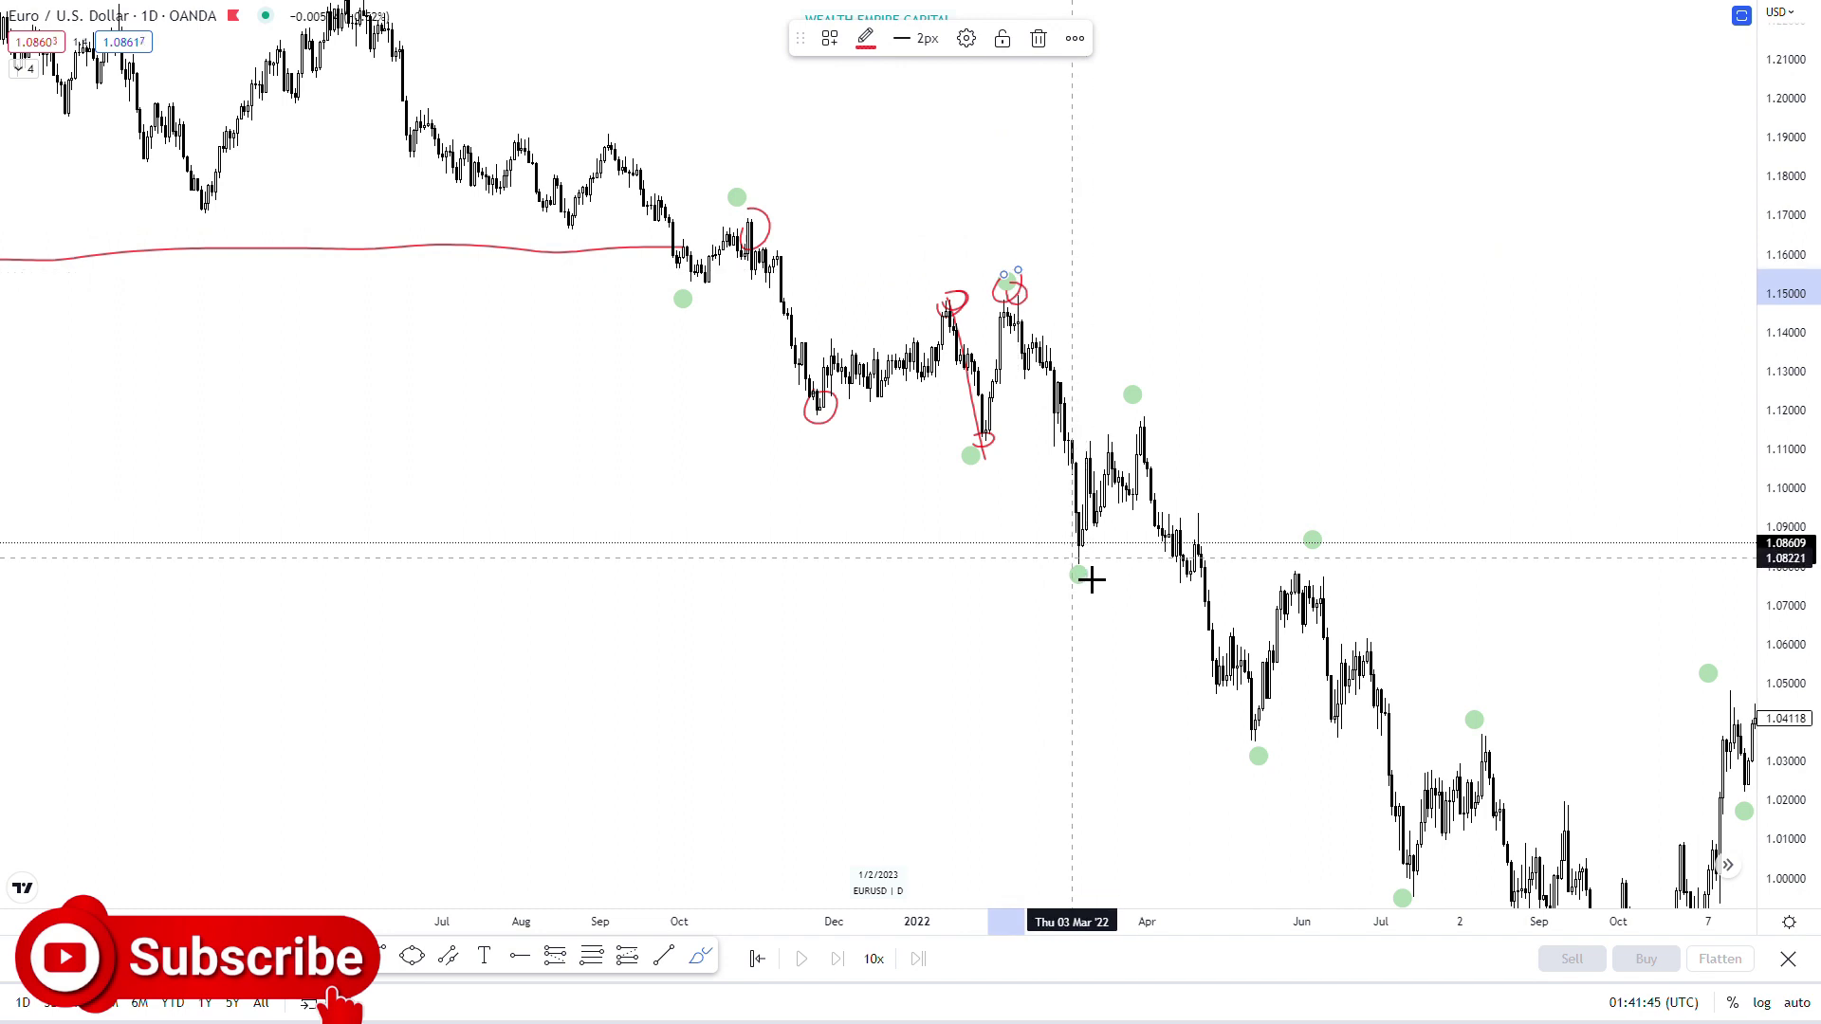
left_click_drag(1078, 550, 1100, 570)
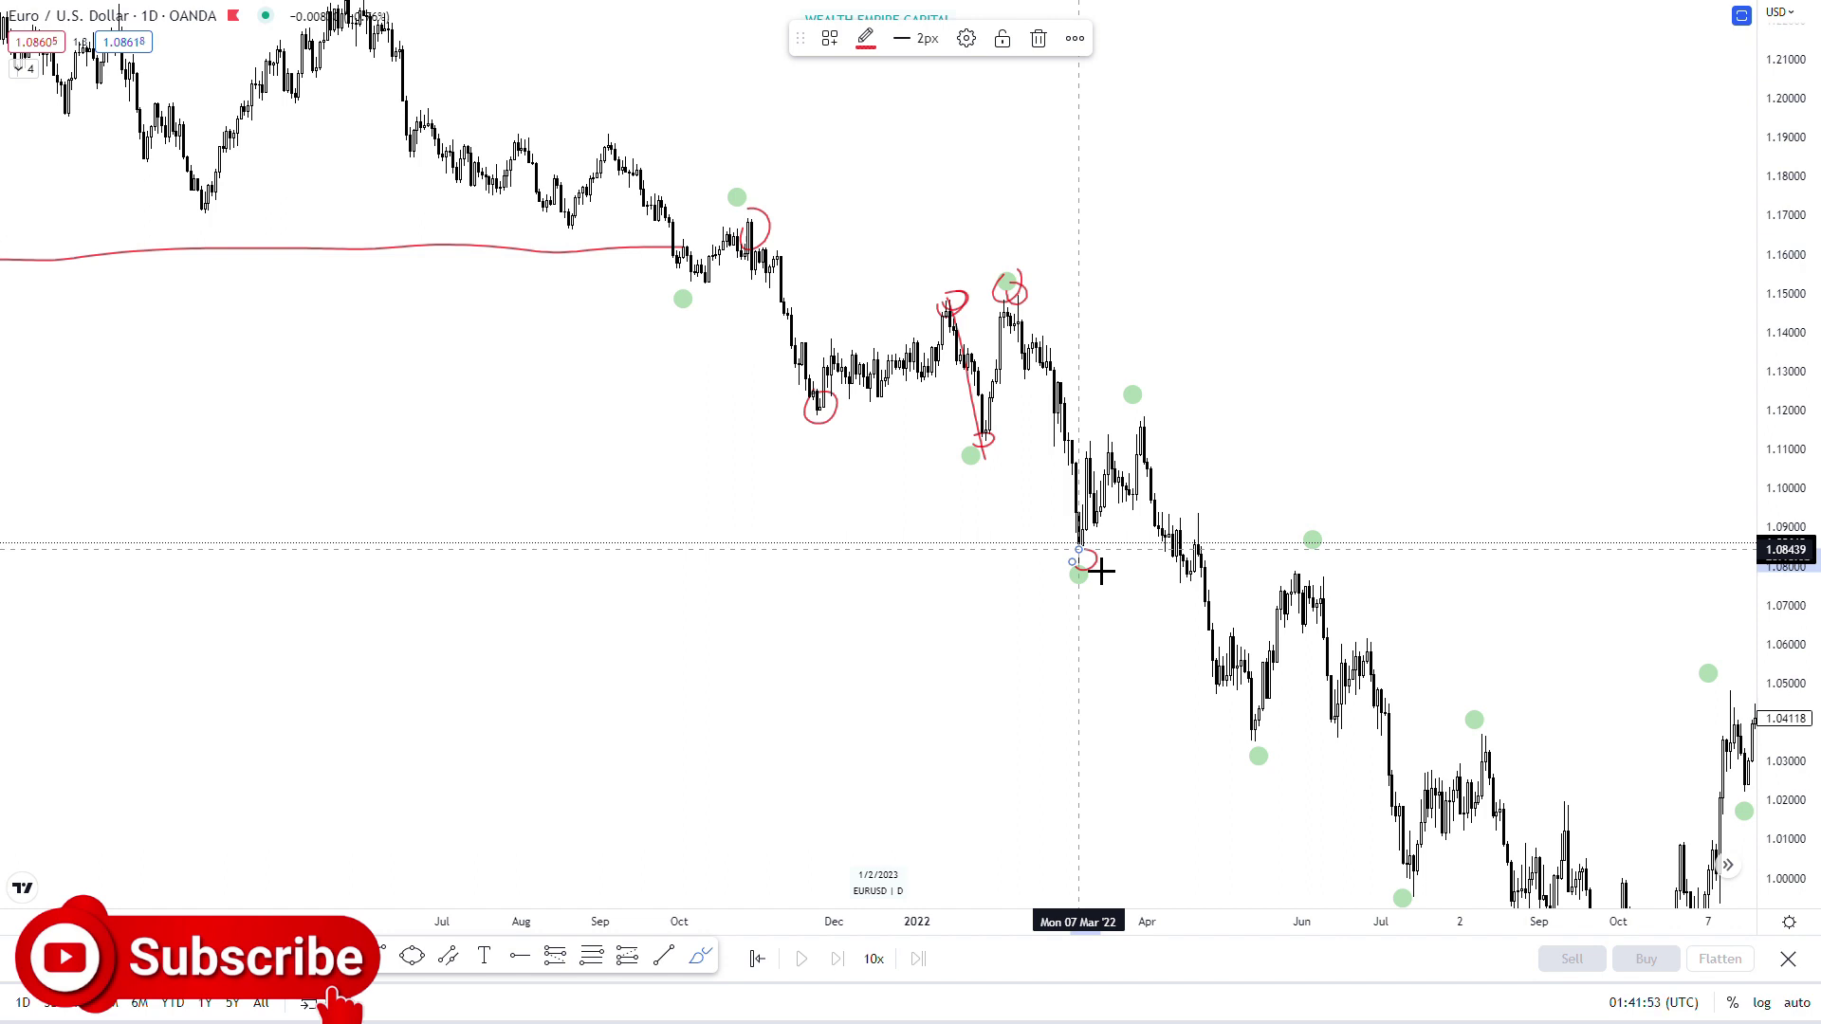
left_click(1092, 569)
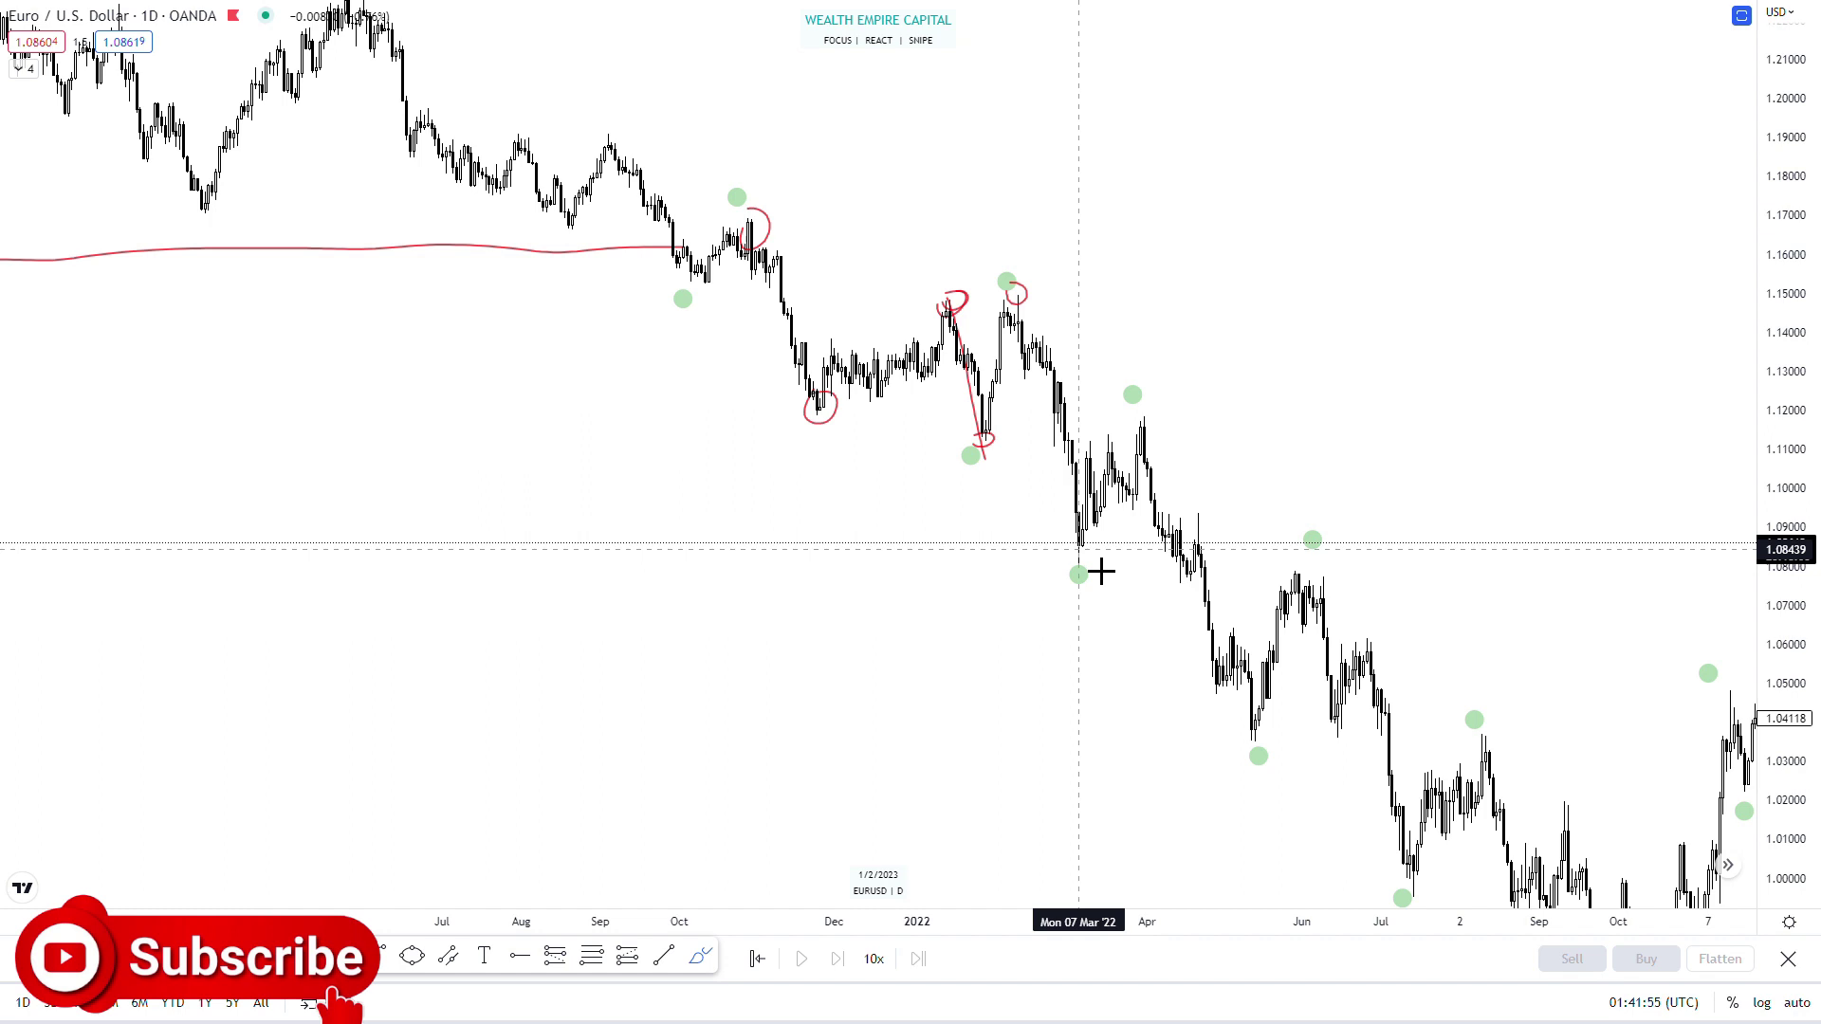
Try marking the late-January 2022 low with a horizontal brush line toward late February, and delete the marks at that low.
scroll(1049, 521, "up", 3)
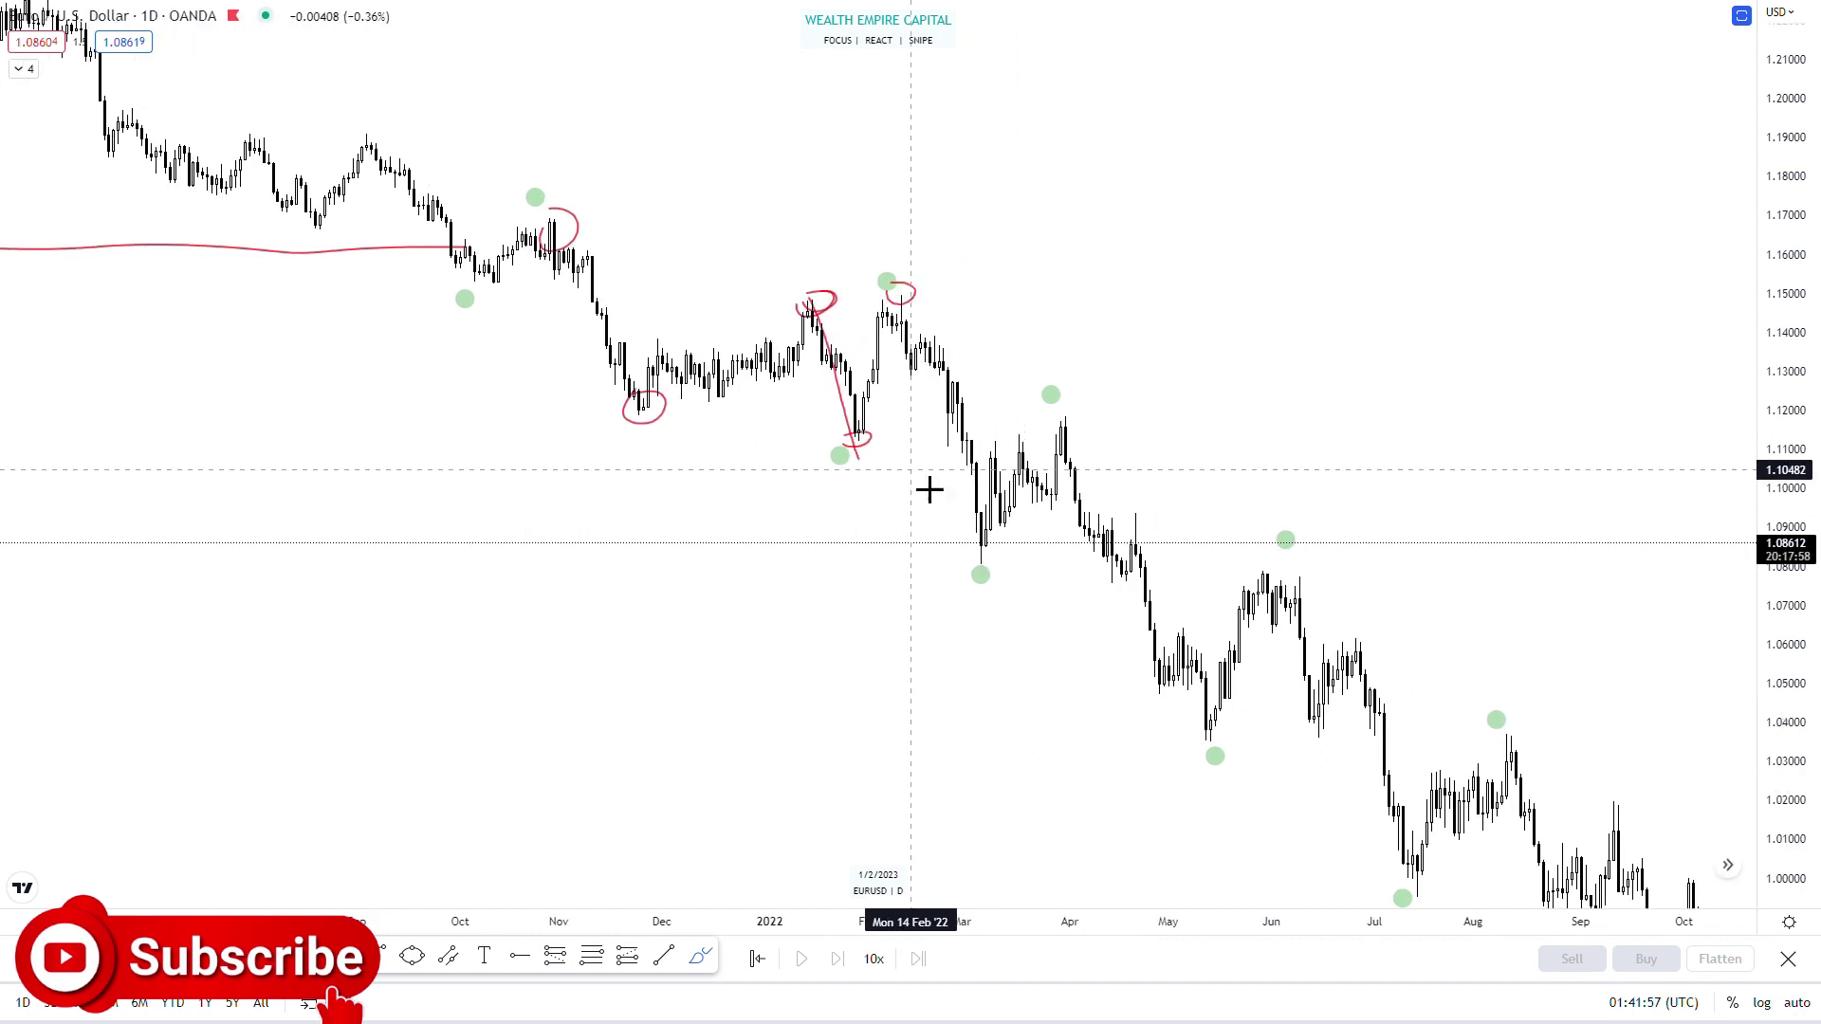
left_click(870, 457)
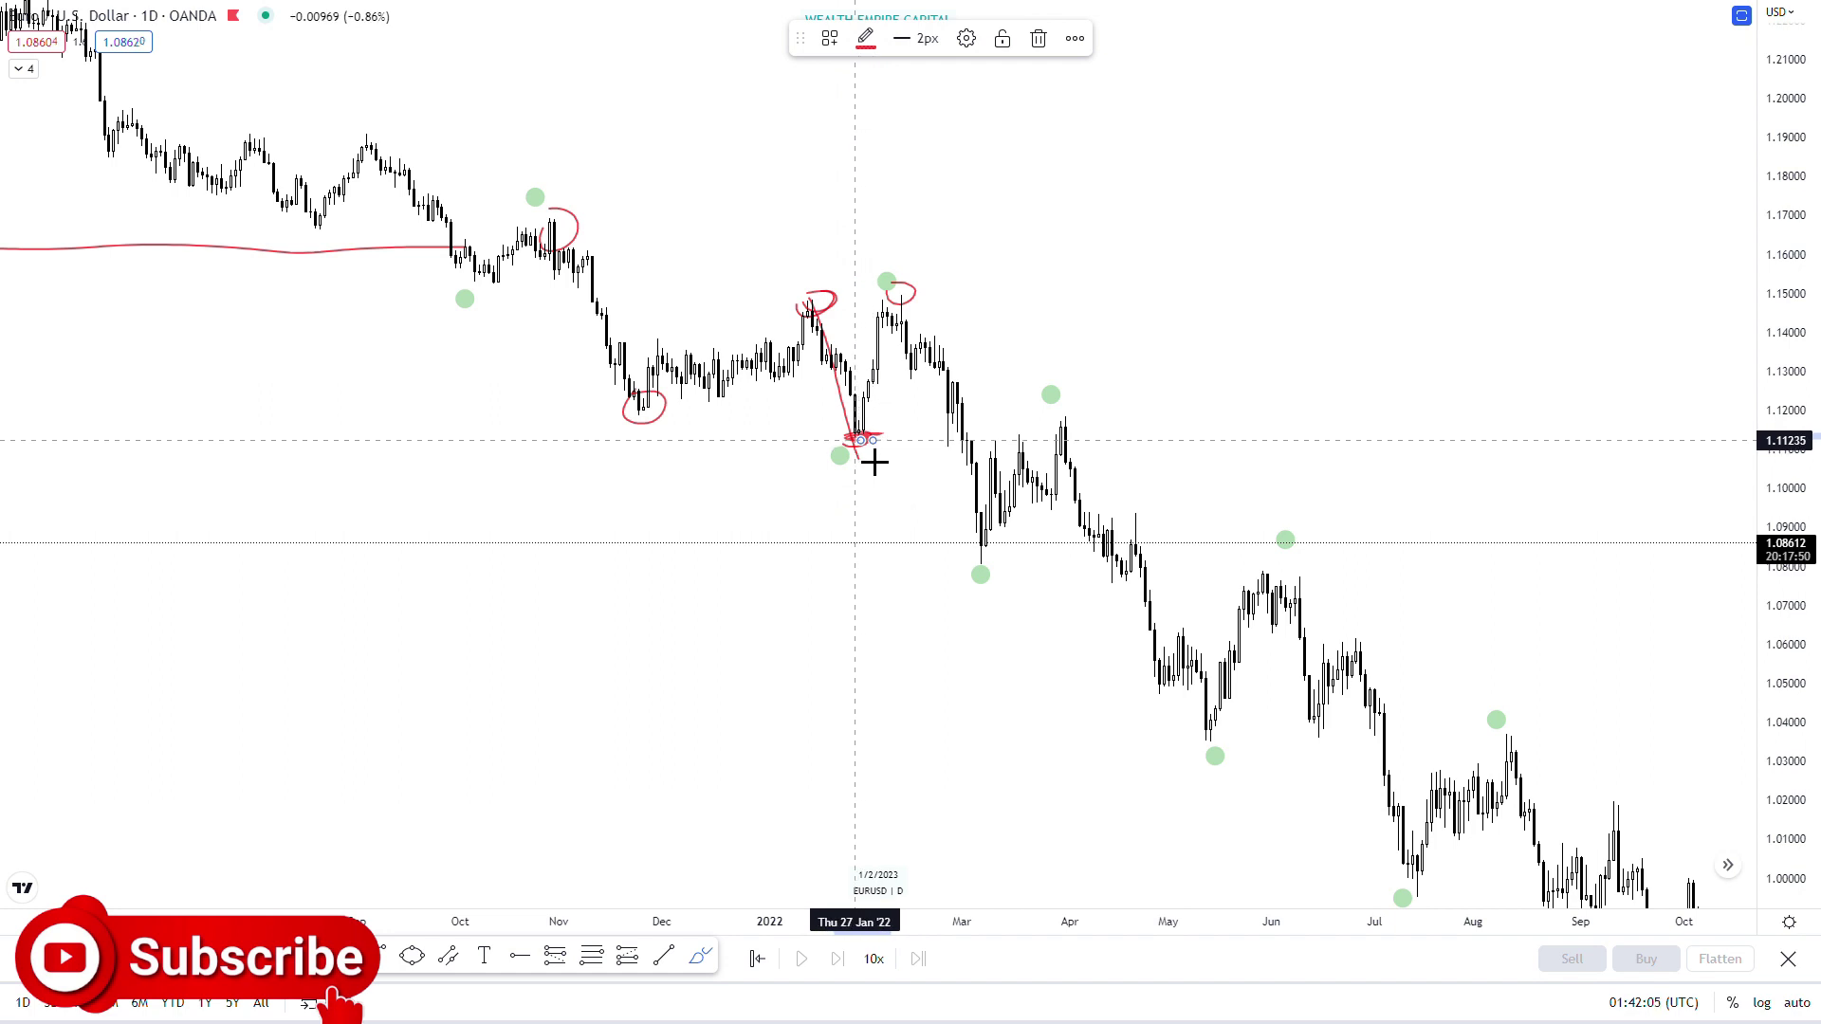
left_click_drag(854, 440, 947, 440)
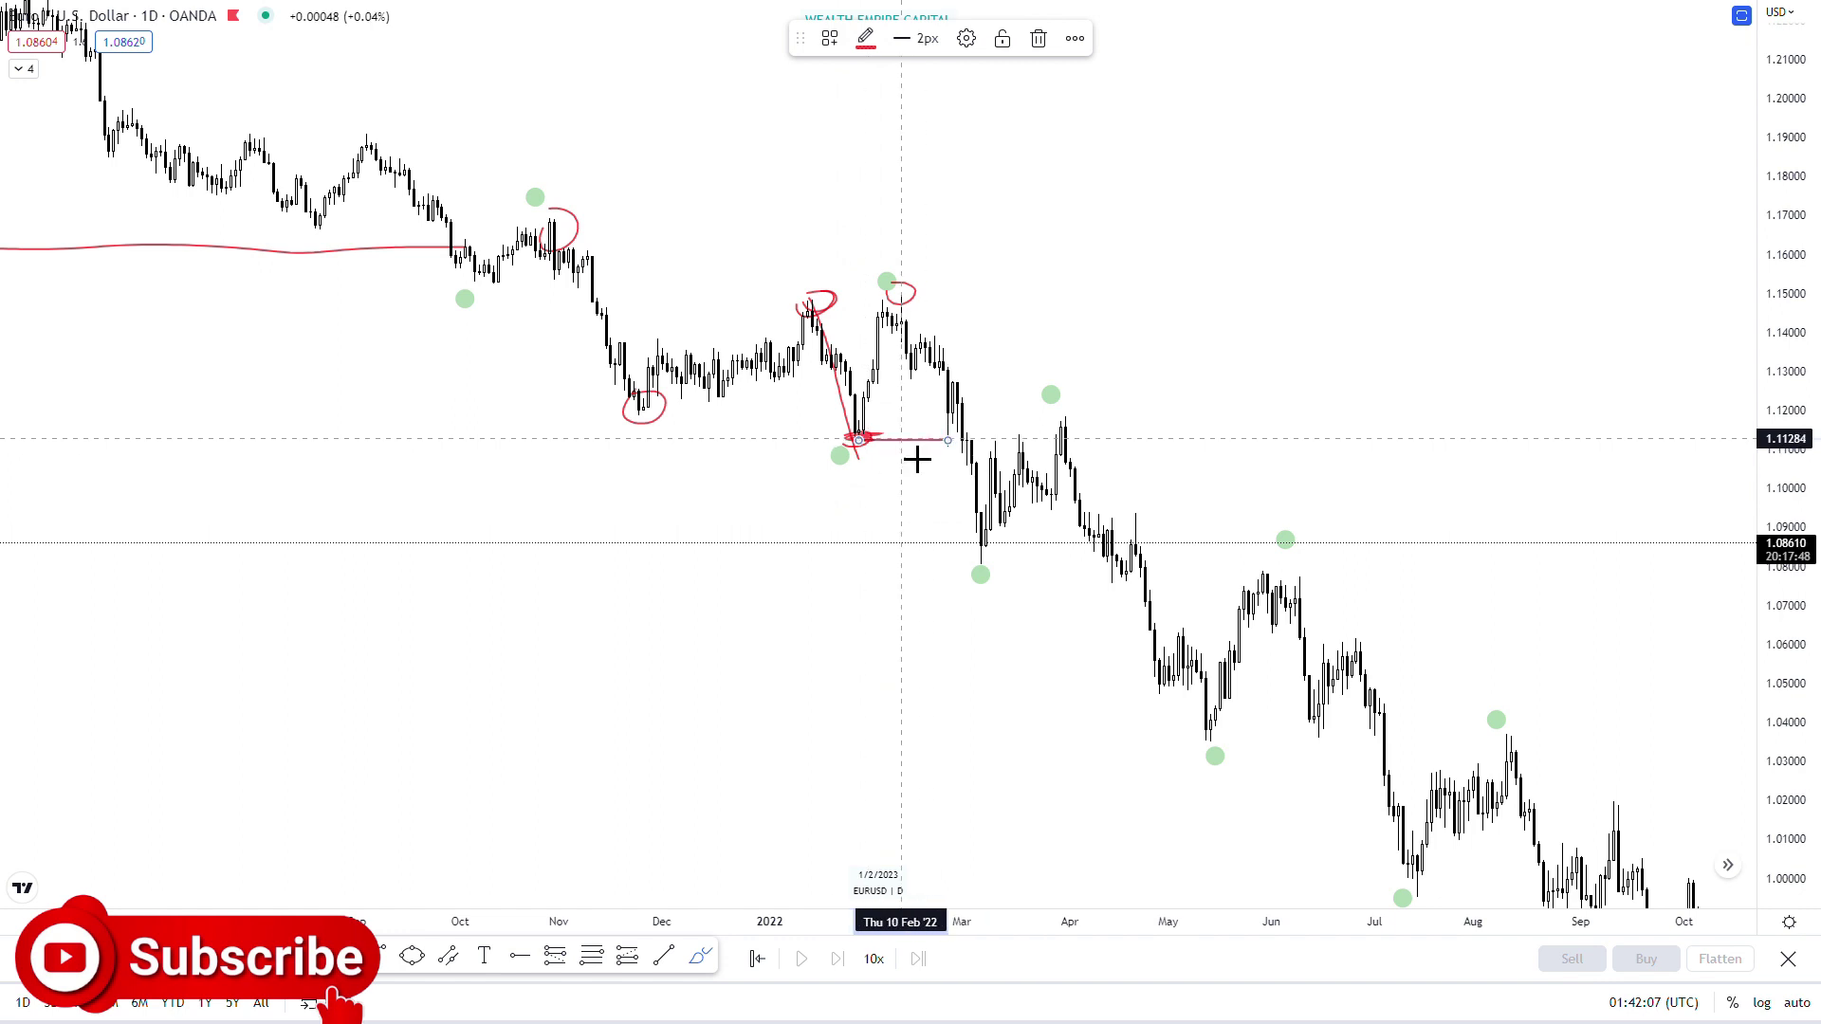
key("Delete")
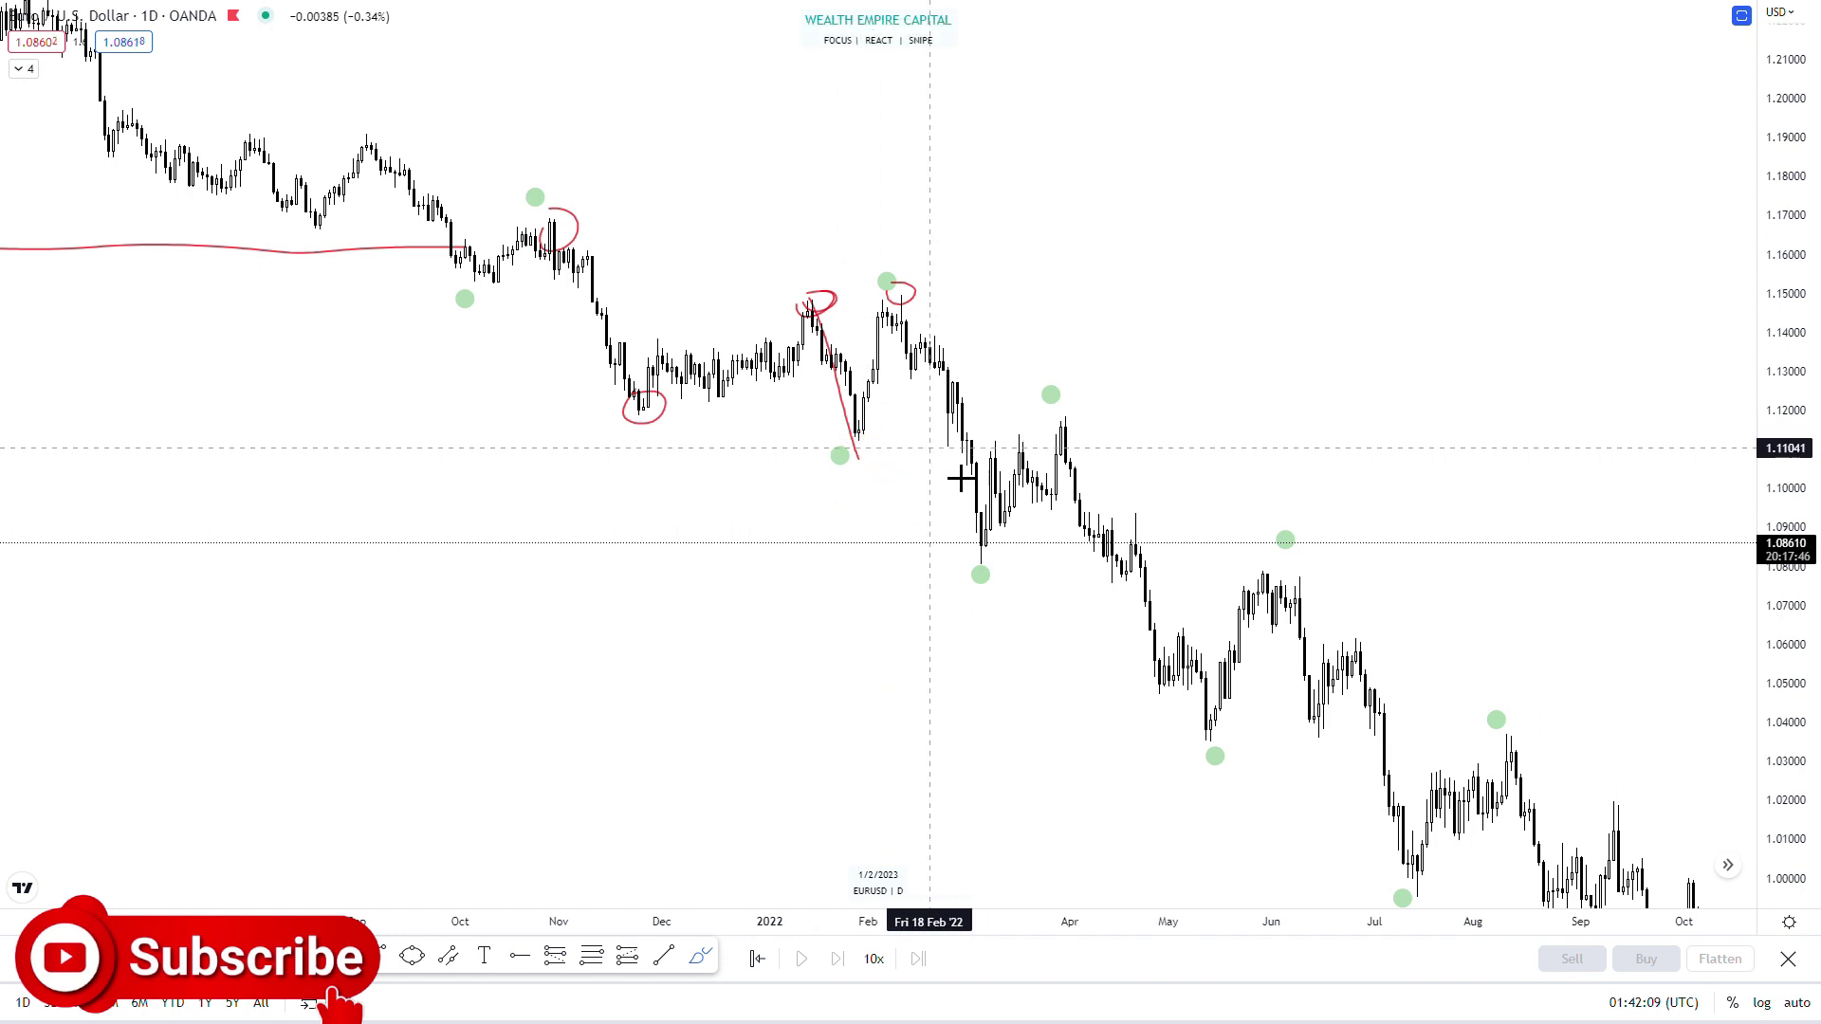
Draw a horizontal brush line from the late-January 2022 low to late February, and trace the February high down to the circled break below it.
left_click_drag(856, 439, 943, 440)
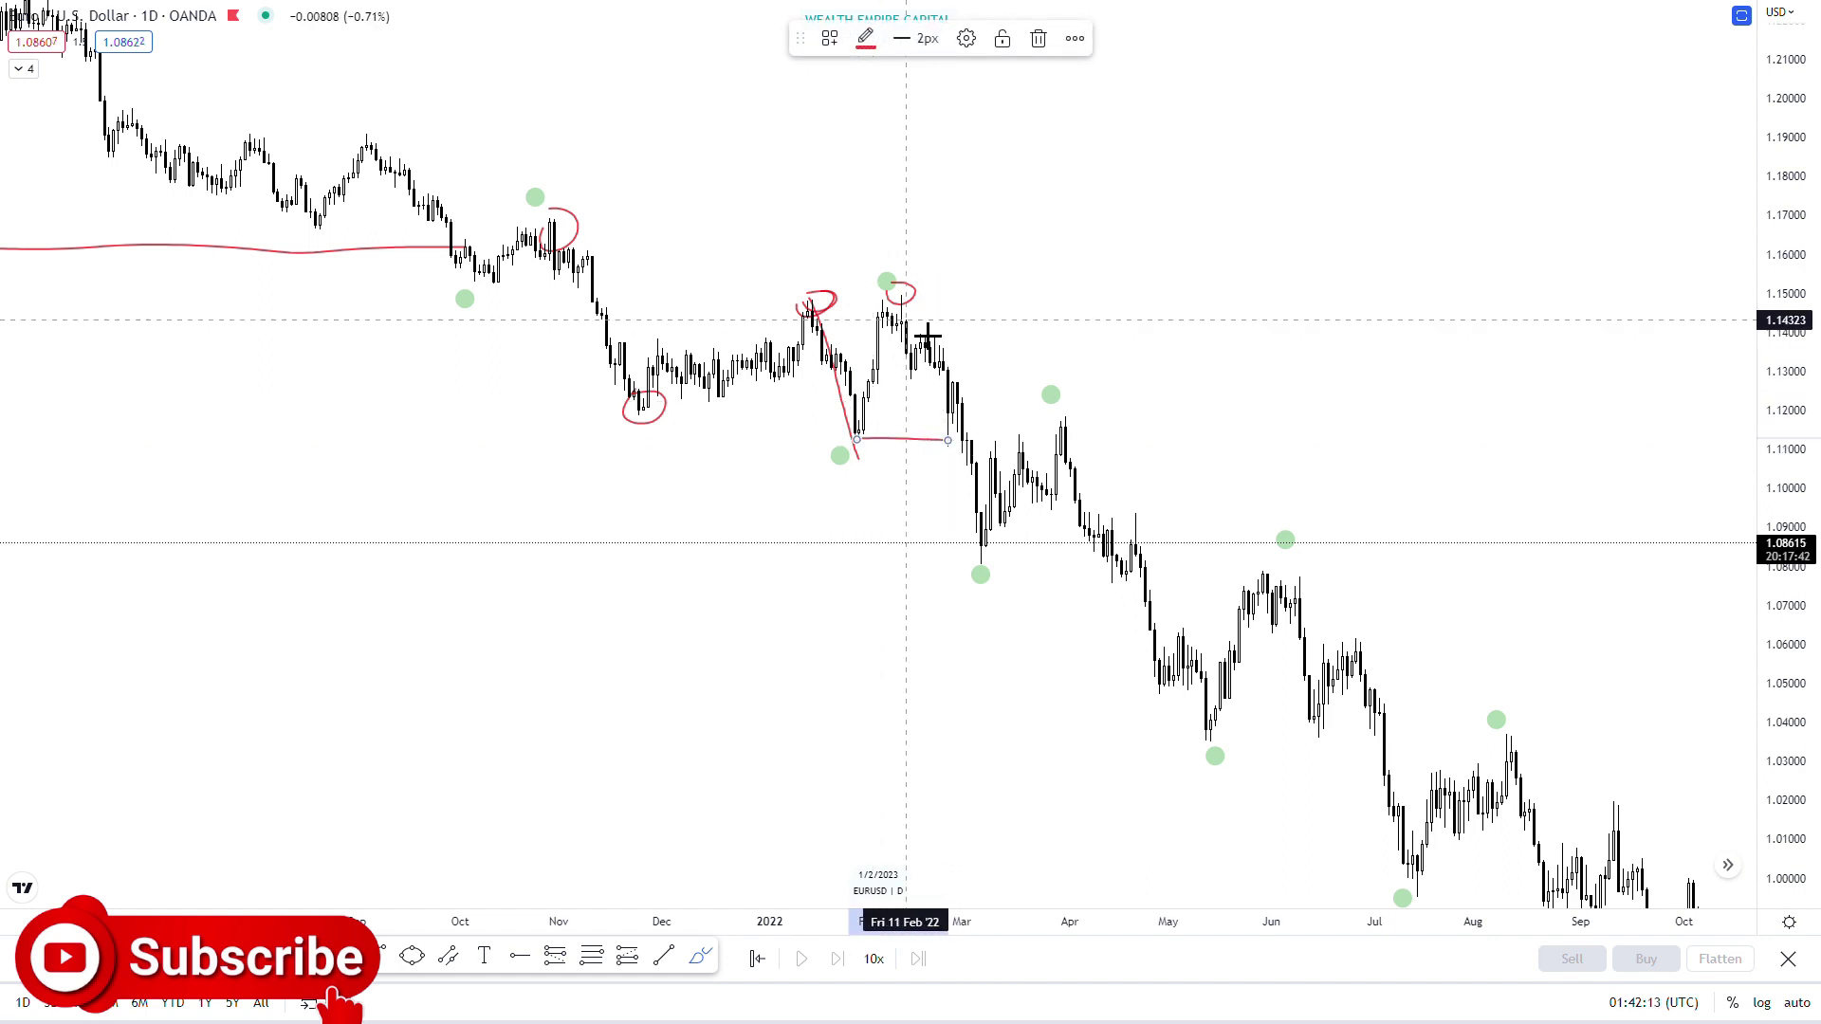
mouse_move(937, 438)
left_mouse_down()
mouse_move(963, 440)
mouse_move(929, 464)
left_mouse_up()
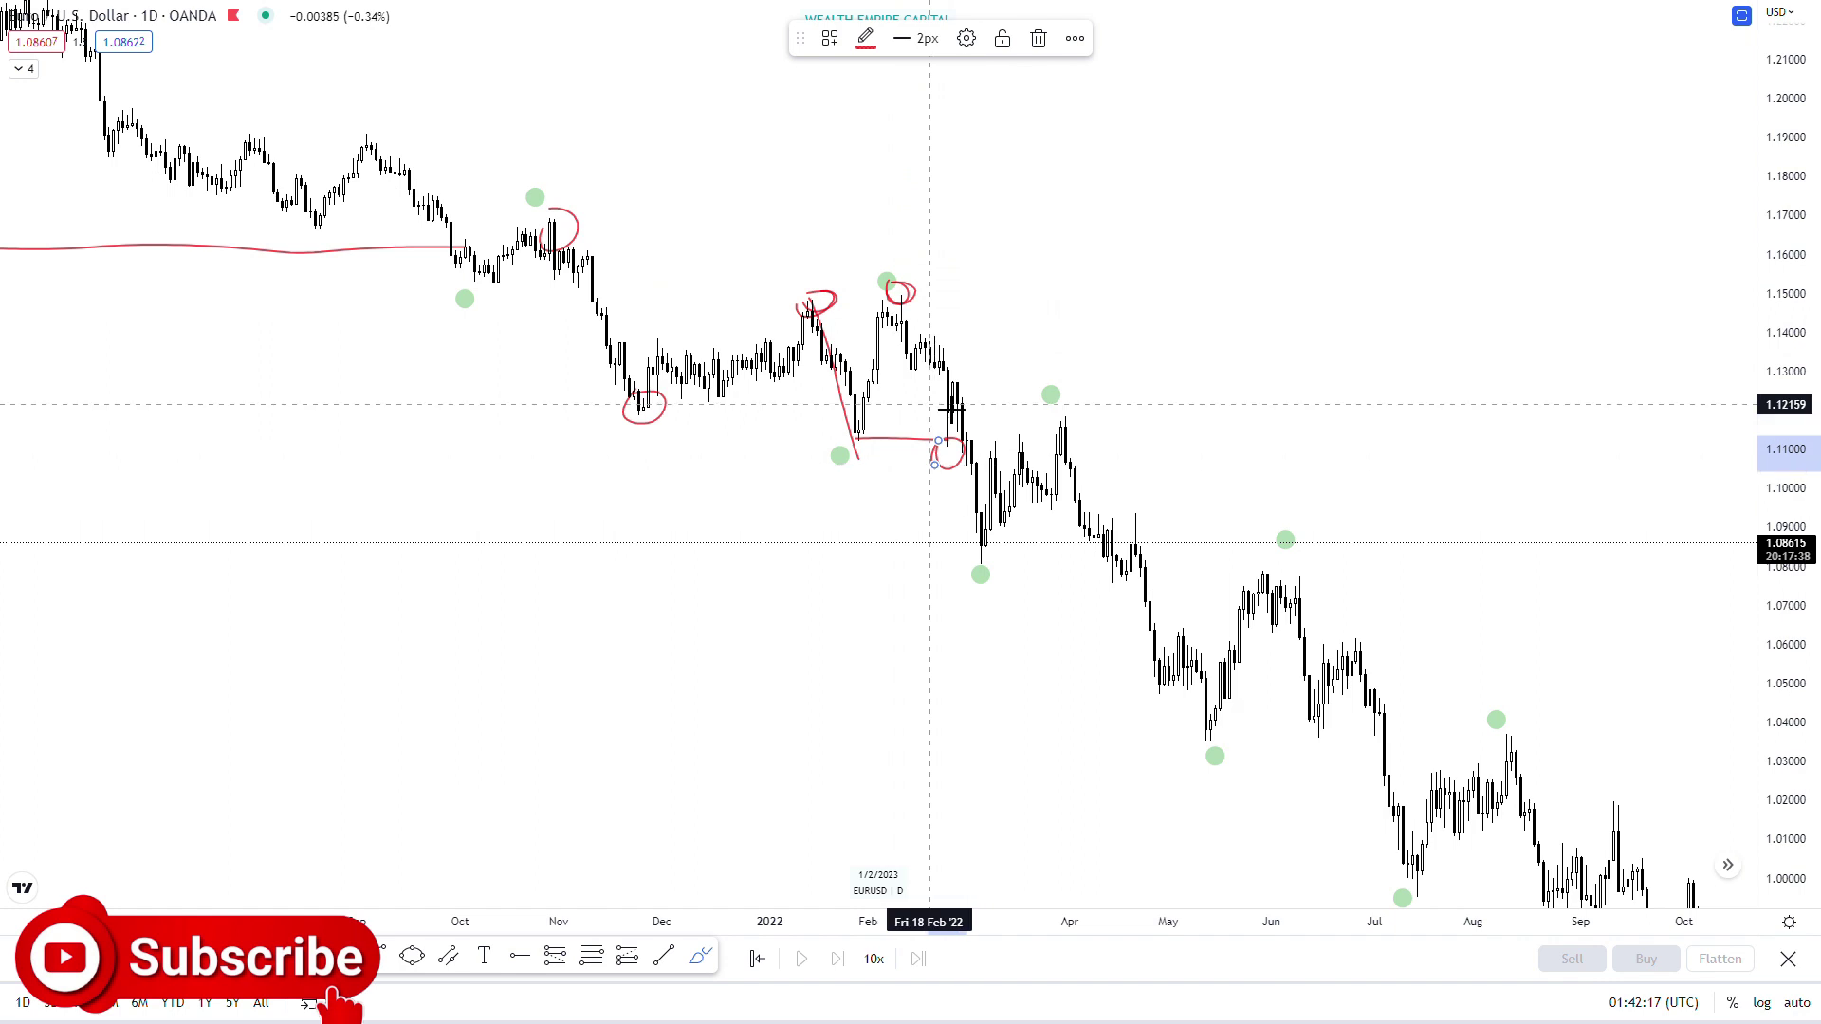
left_click_drag(909, 305, 944, 432)
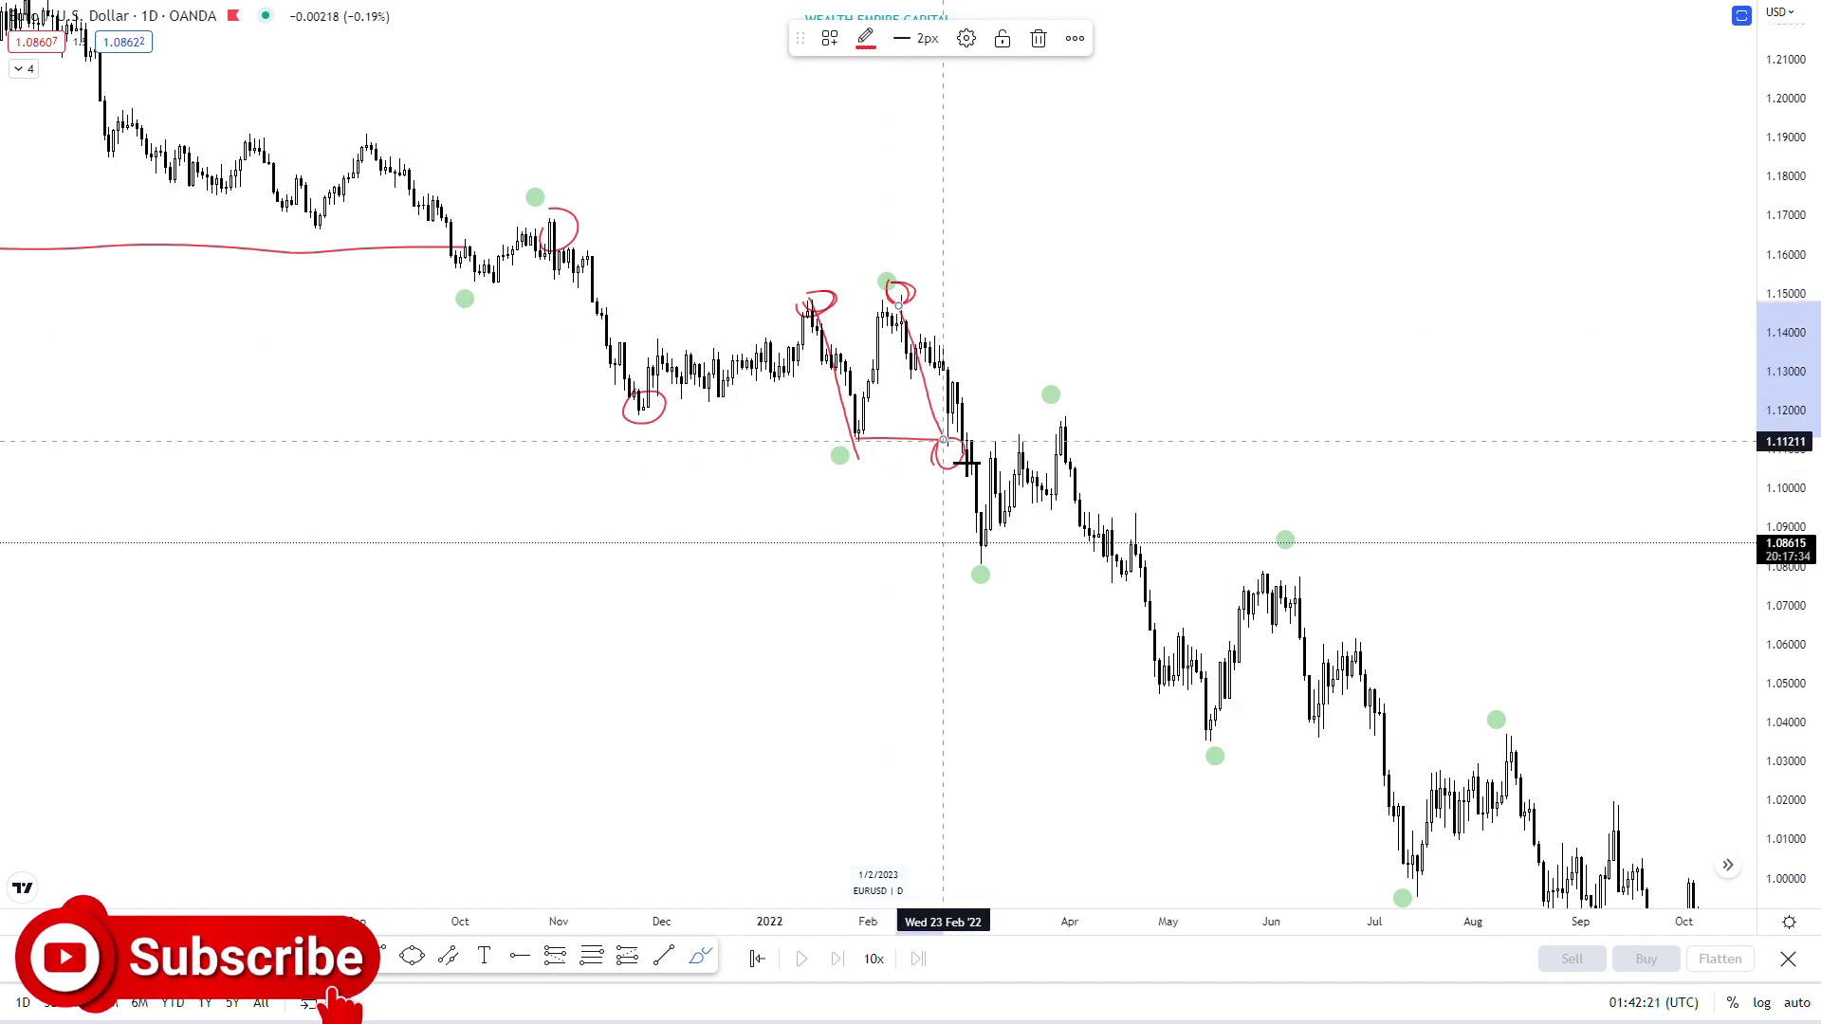
left_click_drag(947, 444, 947, 444)
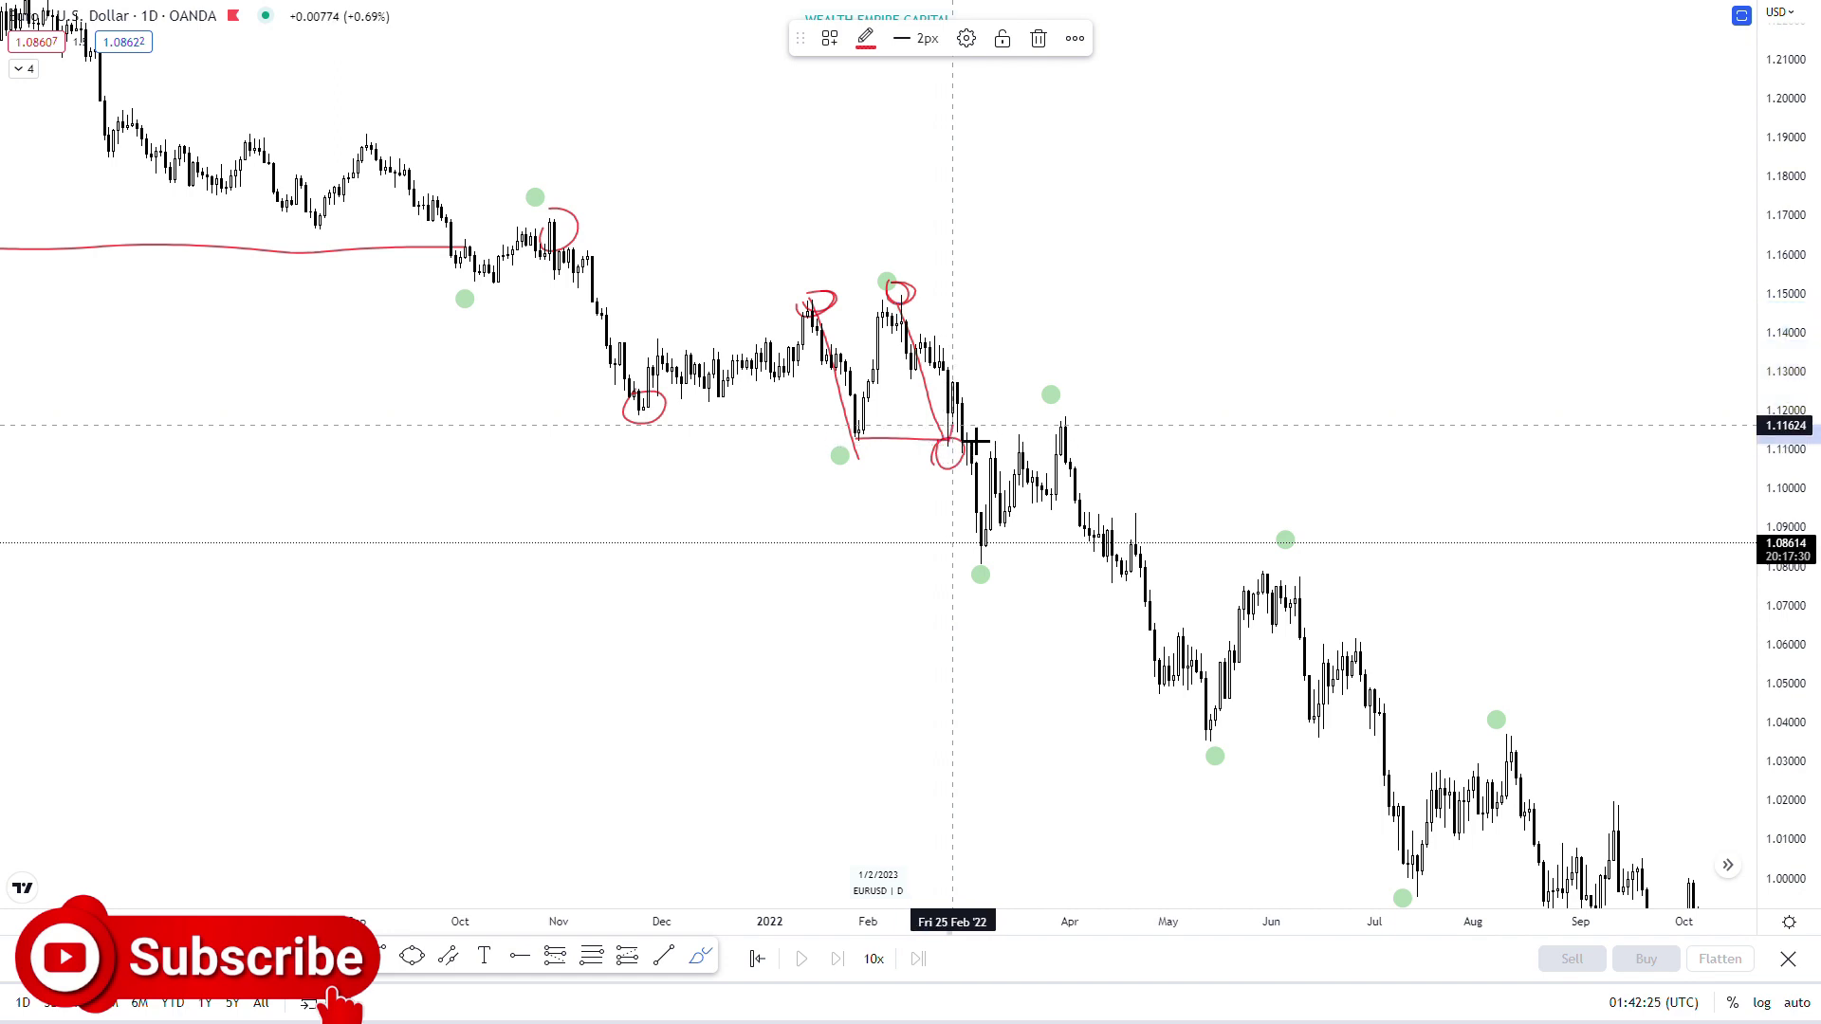
left_click(1000, 352)
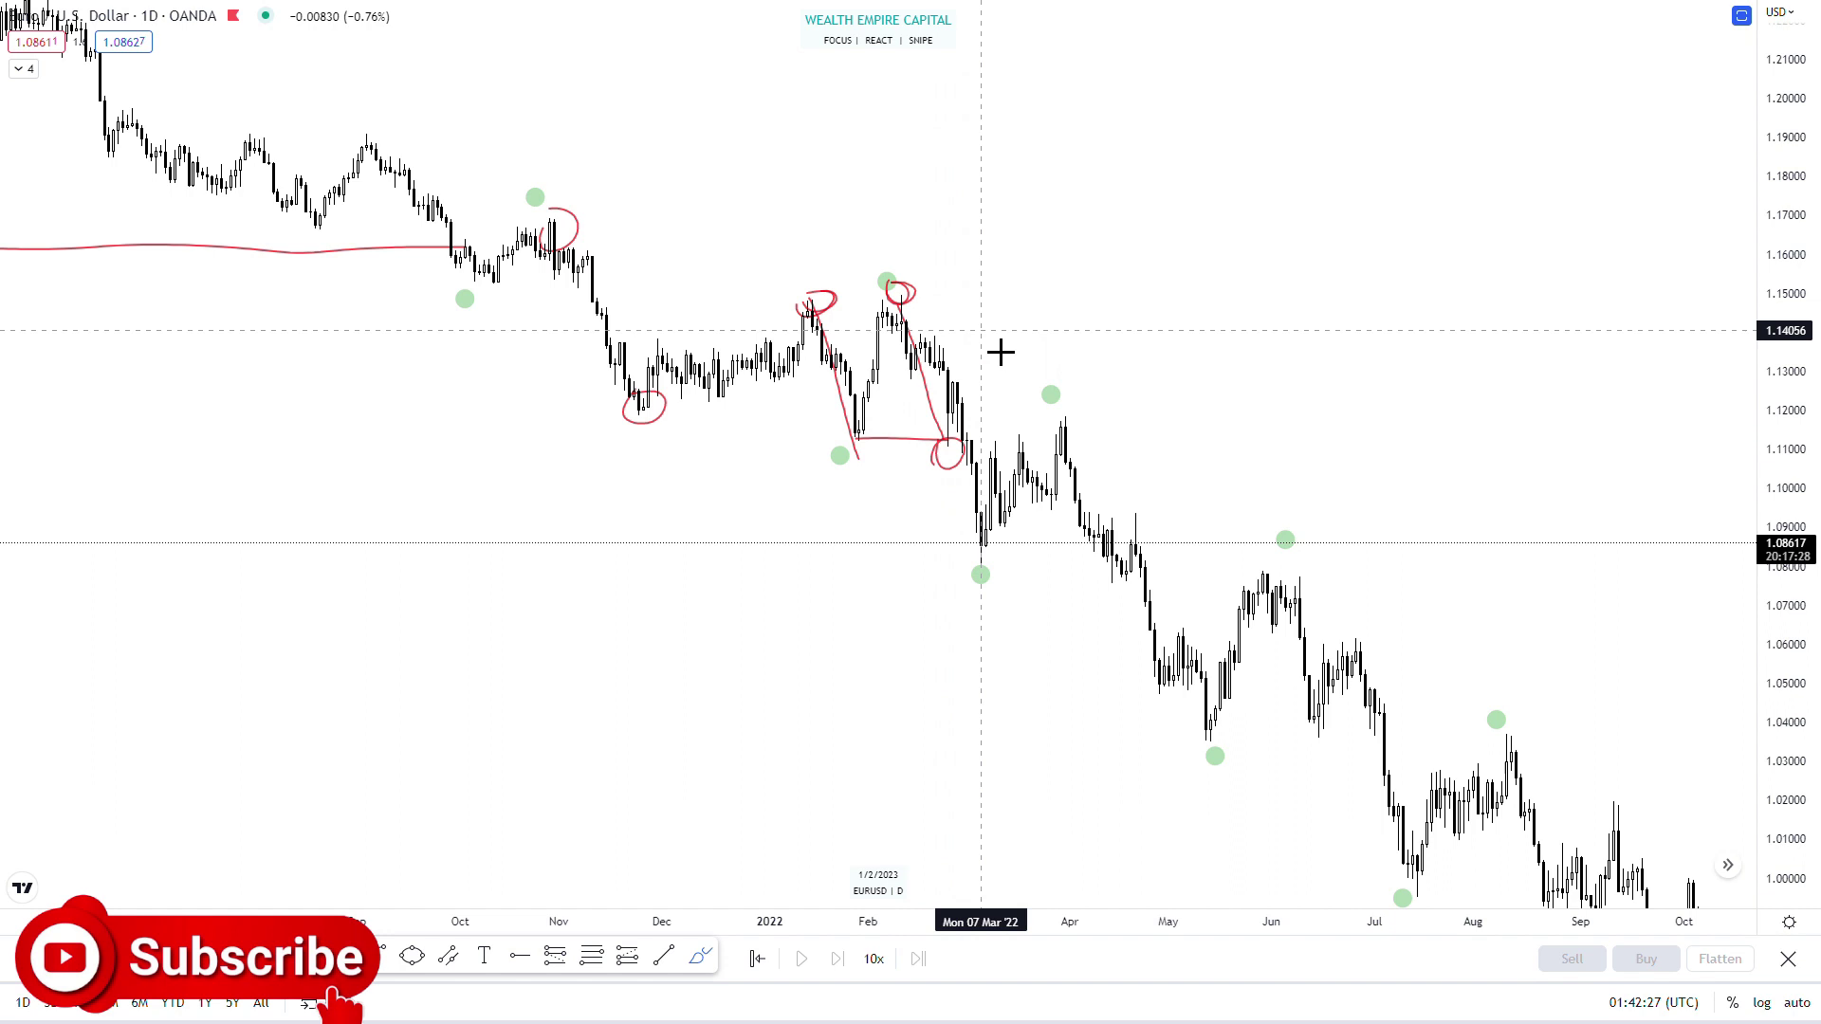
Trace the swings from late February 2022 through the March low and late-March high to mid-April, with a horizontal line at the March low.
mouse_move(944, 437)
left_mouse_down()
mouse_move(959, 367)
mouse_move(971, 587)
mouse_move(976, 549)
left_mouse_up()
mouse_move(962, 386)
left_mouse_down()
mouse_move(967, 561)
mouse_move(1062, 455)
mouse_move(1065, 427)
left_mouse_up()
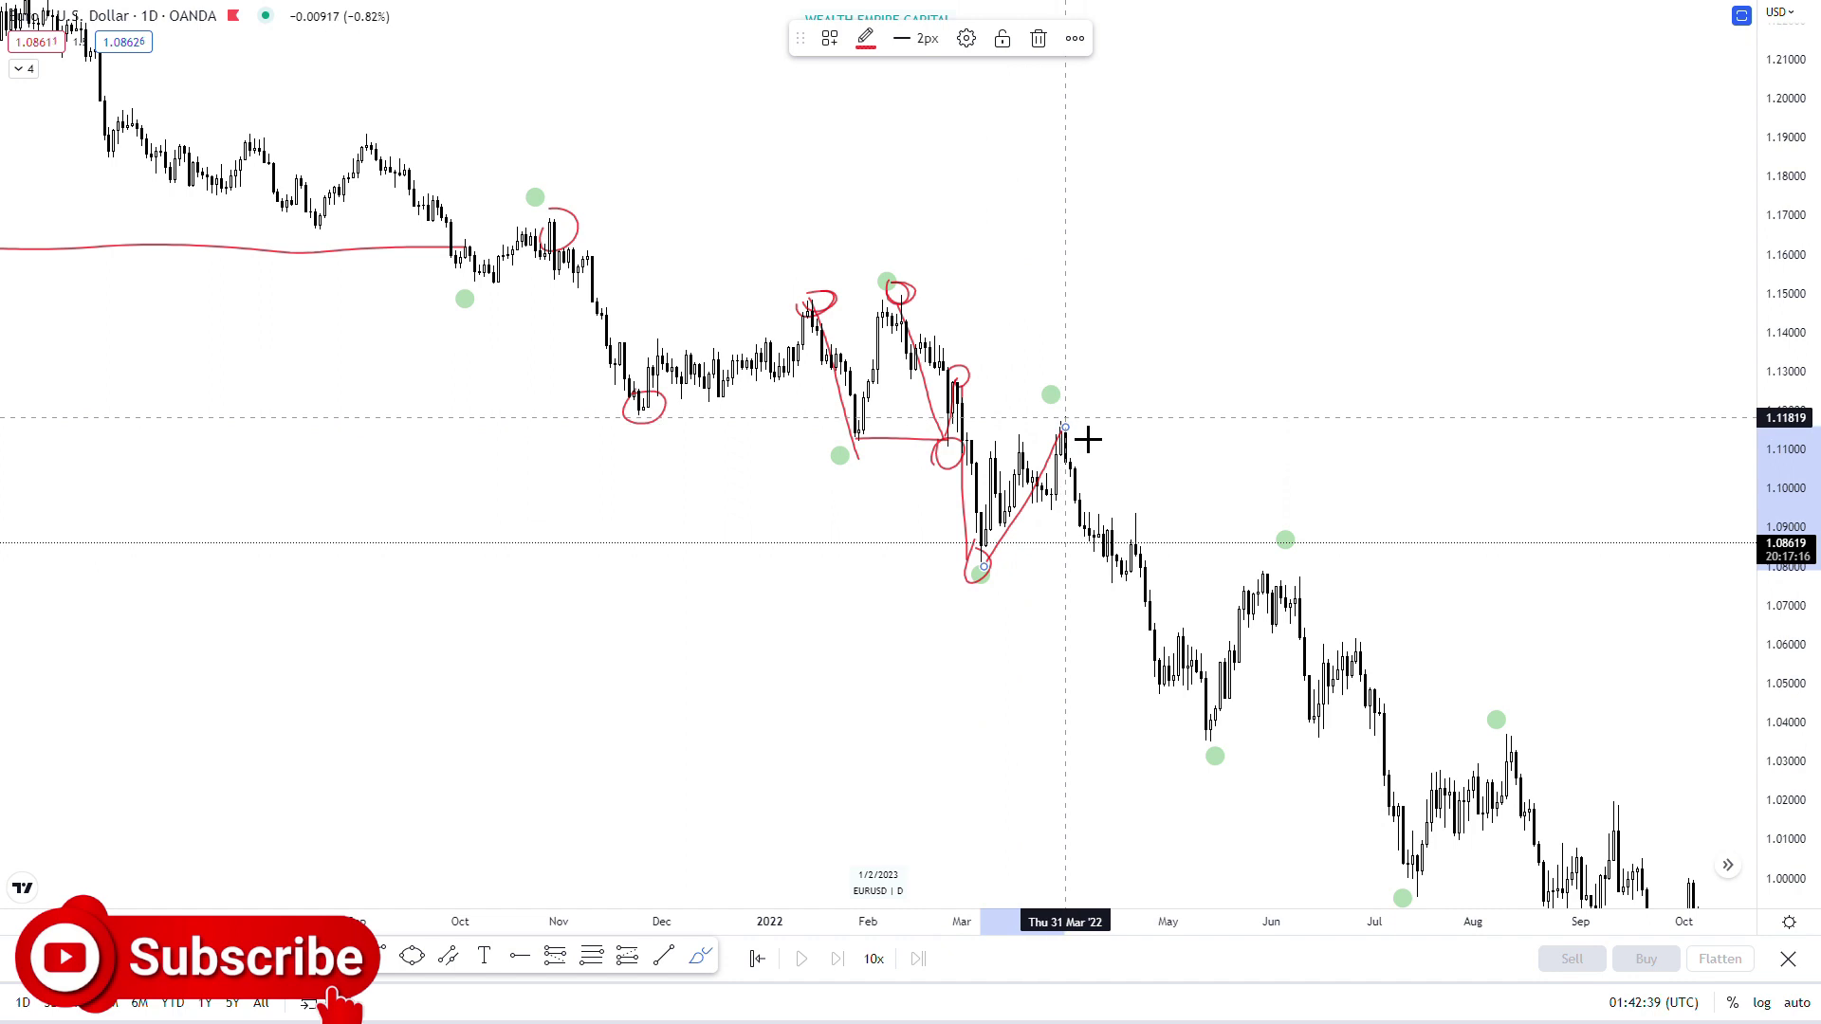
mouse_move(1064, 419)
left_mouse_down()
mouse_move(1051, 440)
mouse_move(1060, 426)
mouse_move(1128, 585)
left_mouse_up()
left_click_drag(982, 566, 1126, 559)
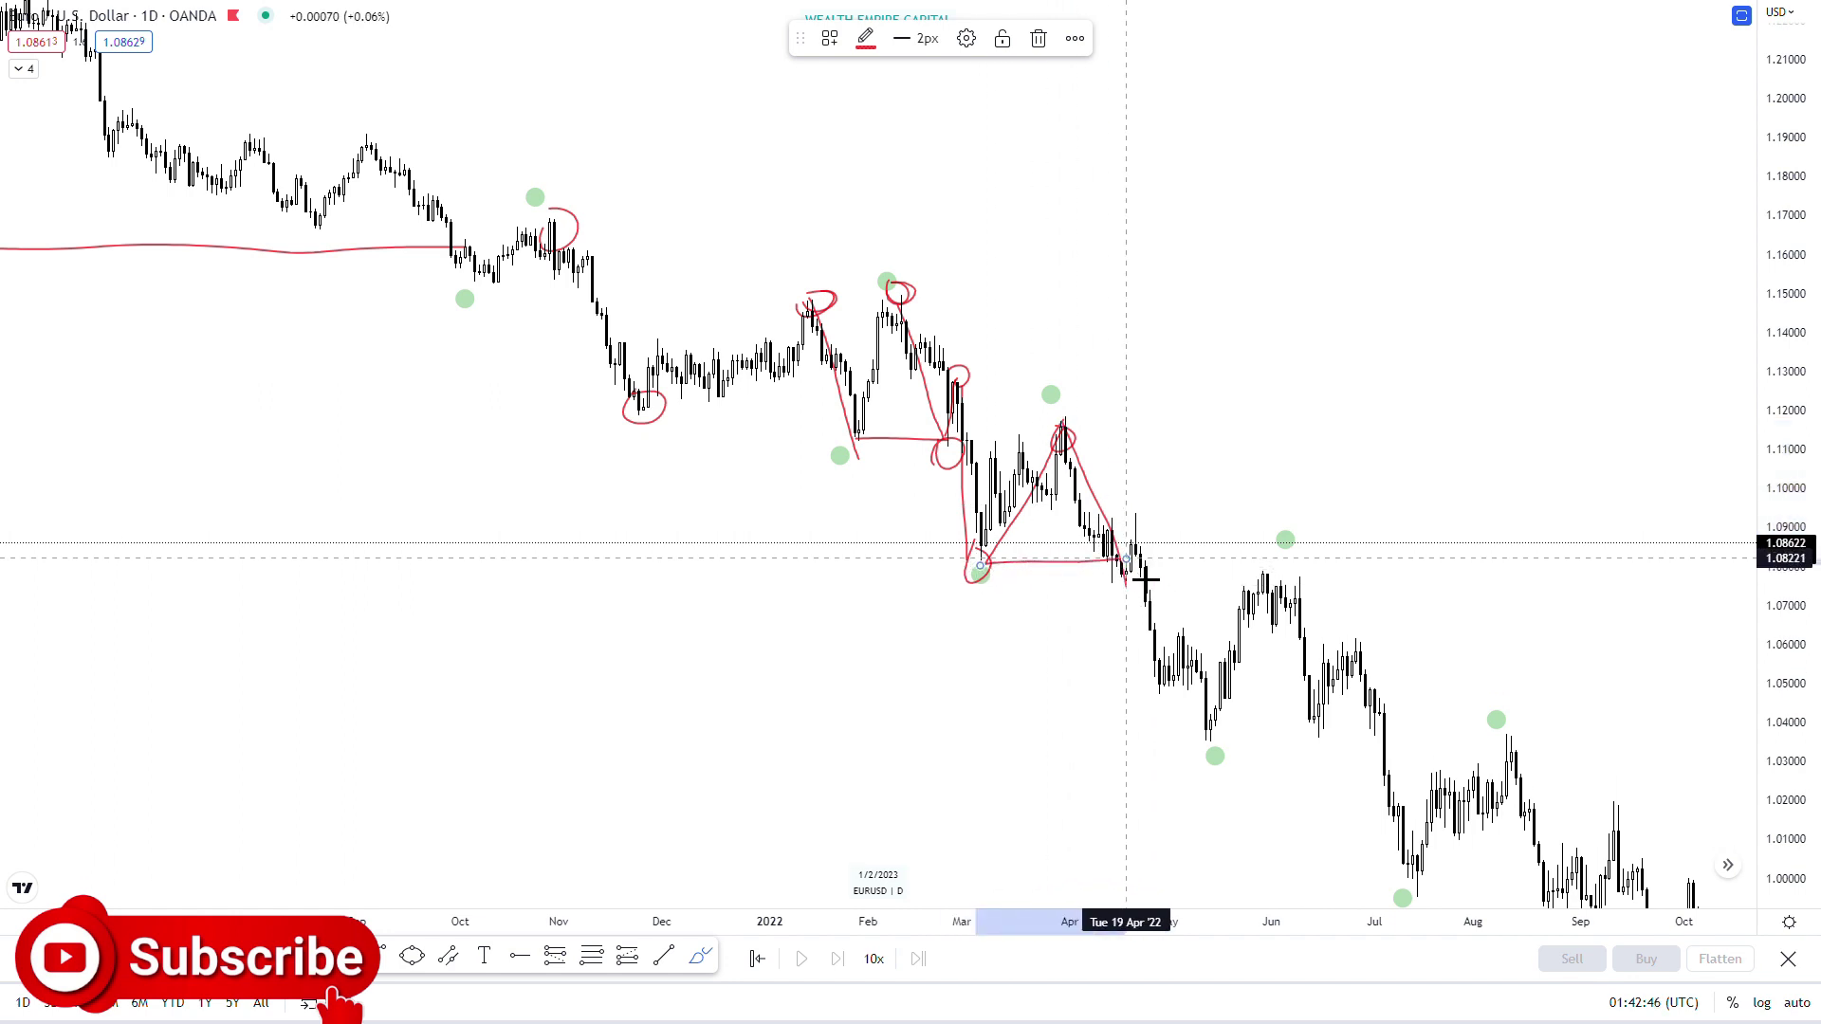
Undo the trial stroke rising from the mid-April 2022 low, and circle that low and the following April high.
left_click_drag(975, 562, 971, 554)
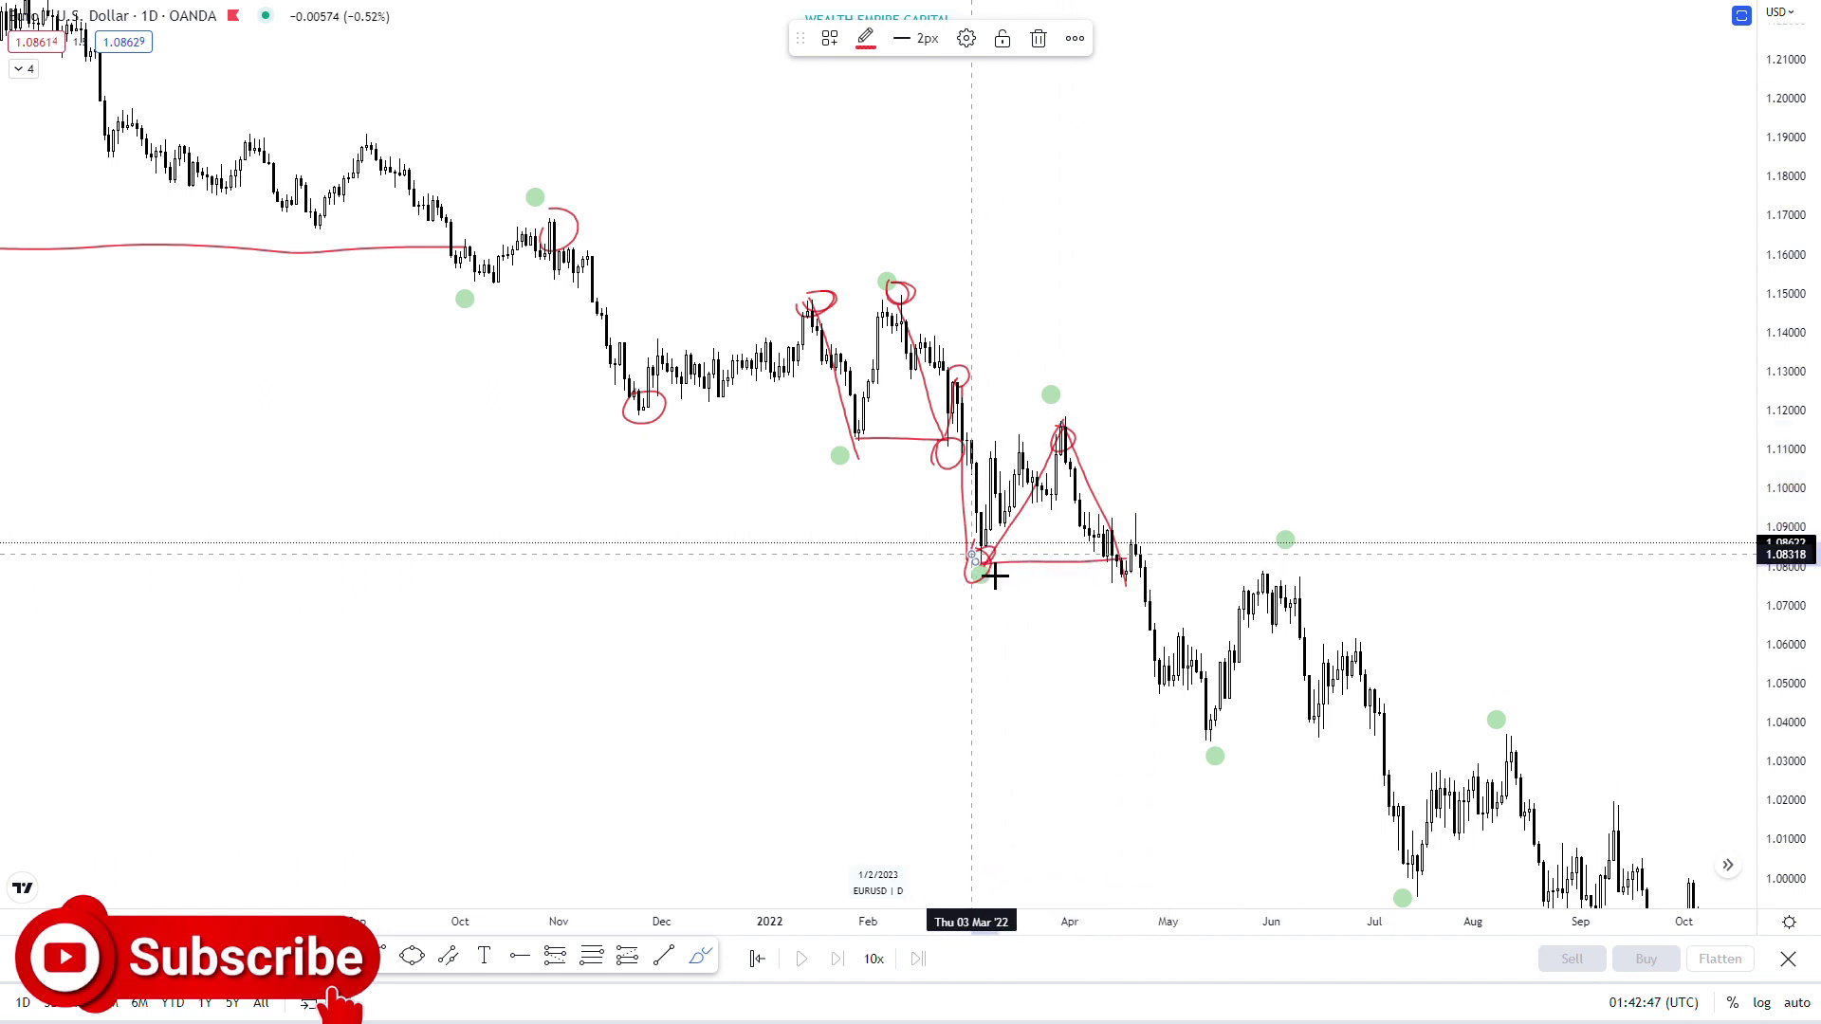
left_click(1175, 488)
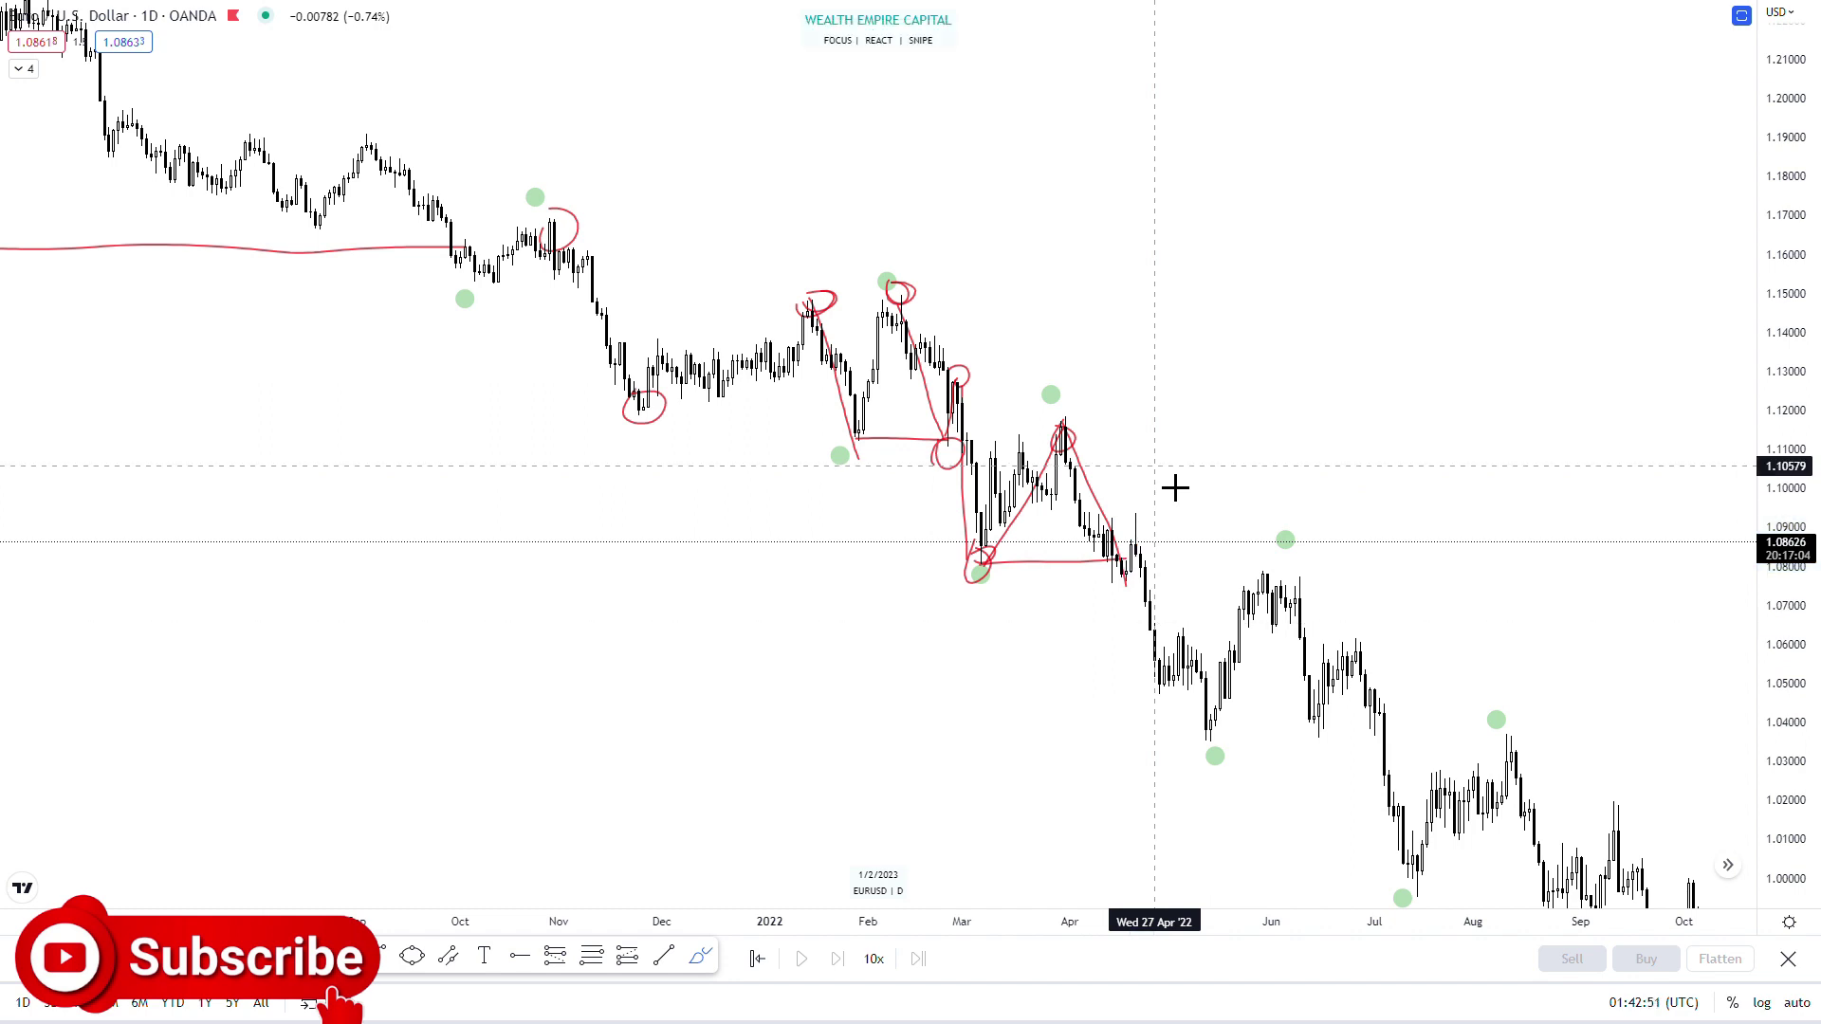
left_click_drag(1143, 520, 1147, 523)
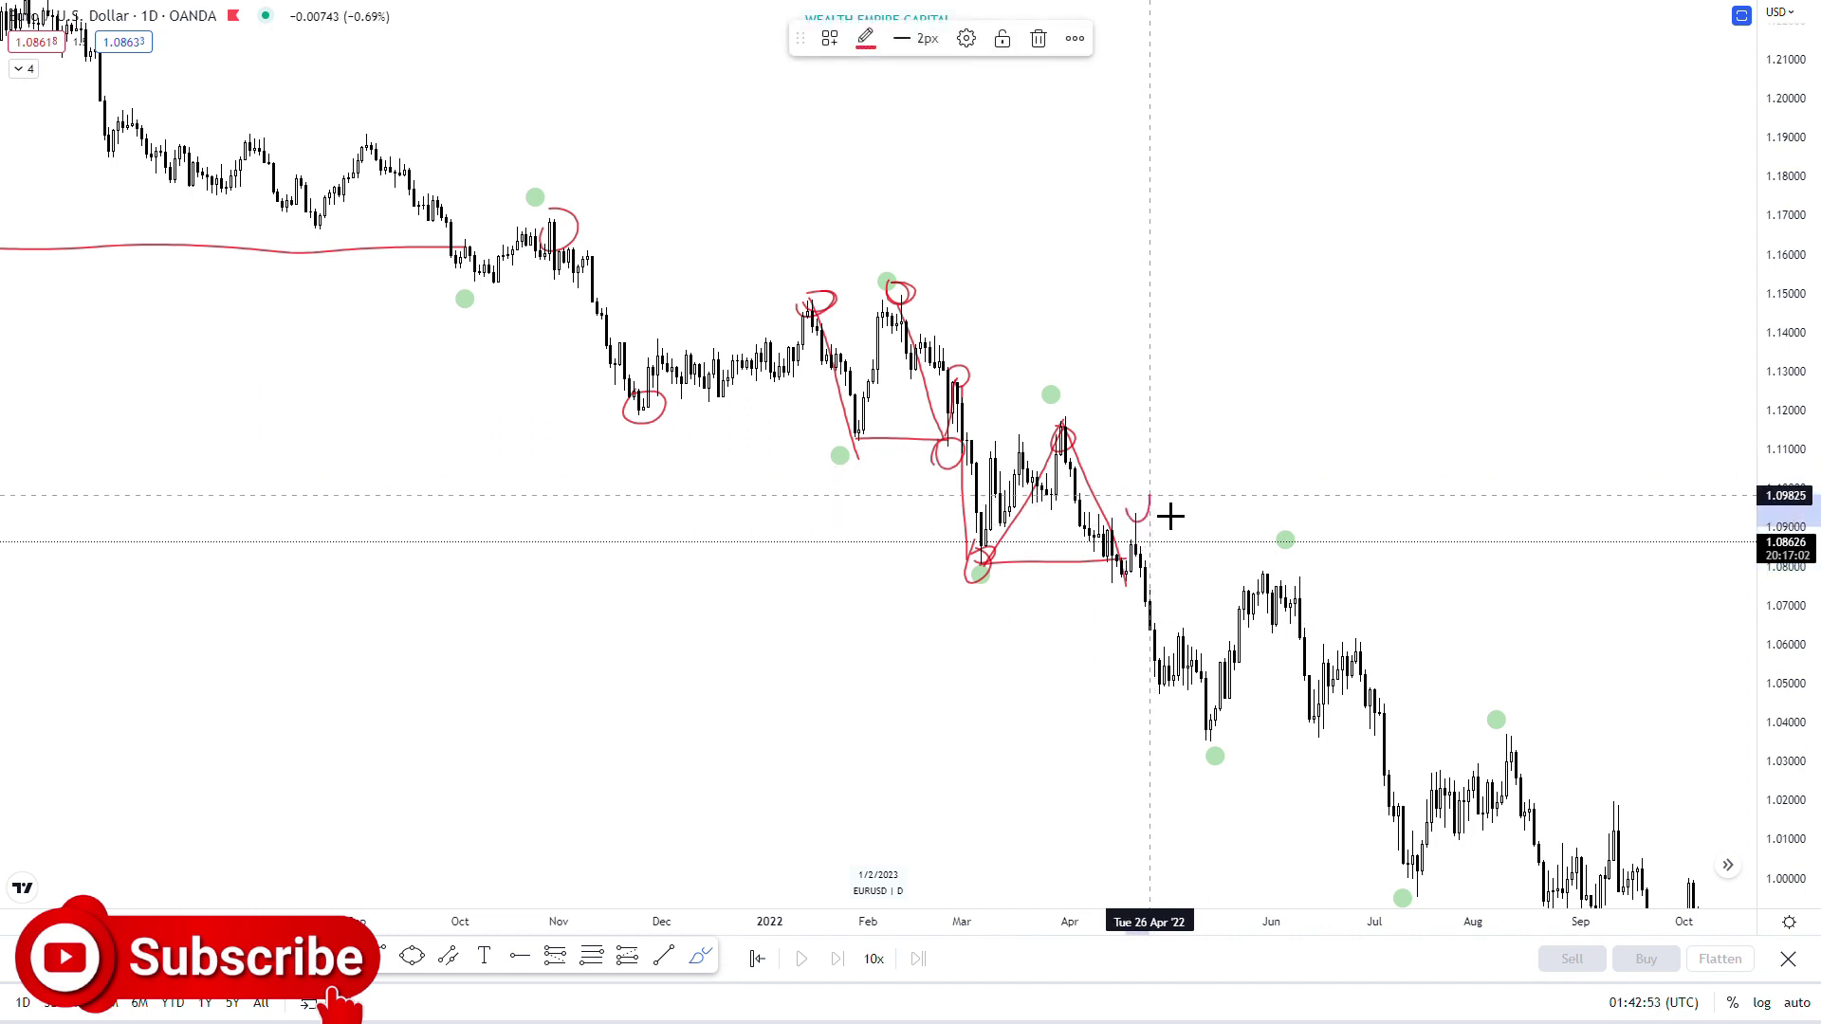
mouse_move(1114, 574)
left_mouse_down()
mouse_move(1136, 571)
mouse_move(1119, 573)
mouse_move(1146, 499)
left_mouse_up()
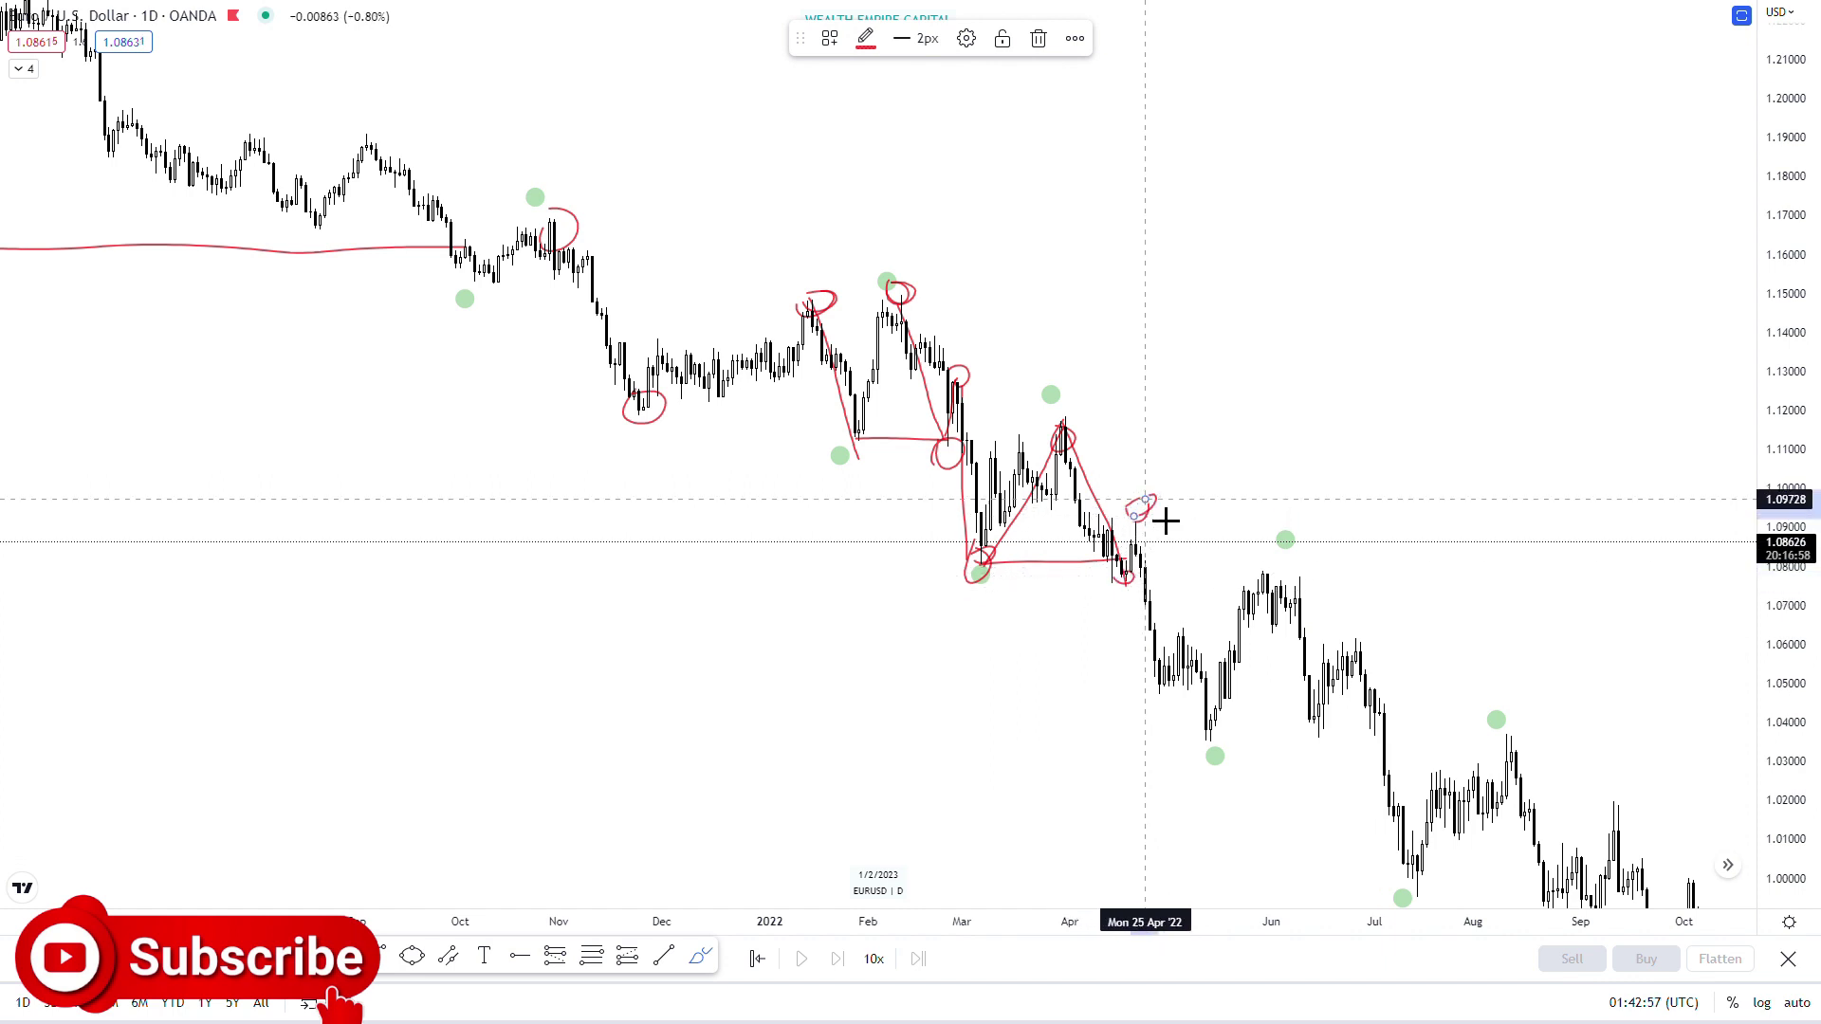
Trace the swings from the late-April 2022 low to the mid-July low, deleting the trial horizontal marks at the mid-May low.
mouse_move(1172, 709)
left_mouse_down()
mouse_move(1182, 628)
mouse_move(1215, 733)
mouse_move(1253, 575)
mouse_move(1180, 636)
mouse_move(1238, 630)
mouse_move(1337, 715)
mouse_move(1413, 891)
left_mouse_up()
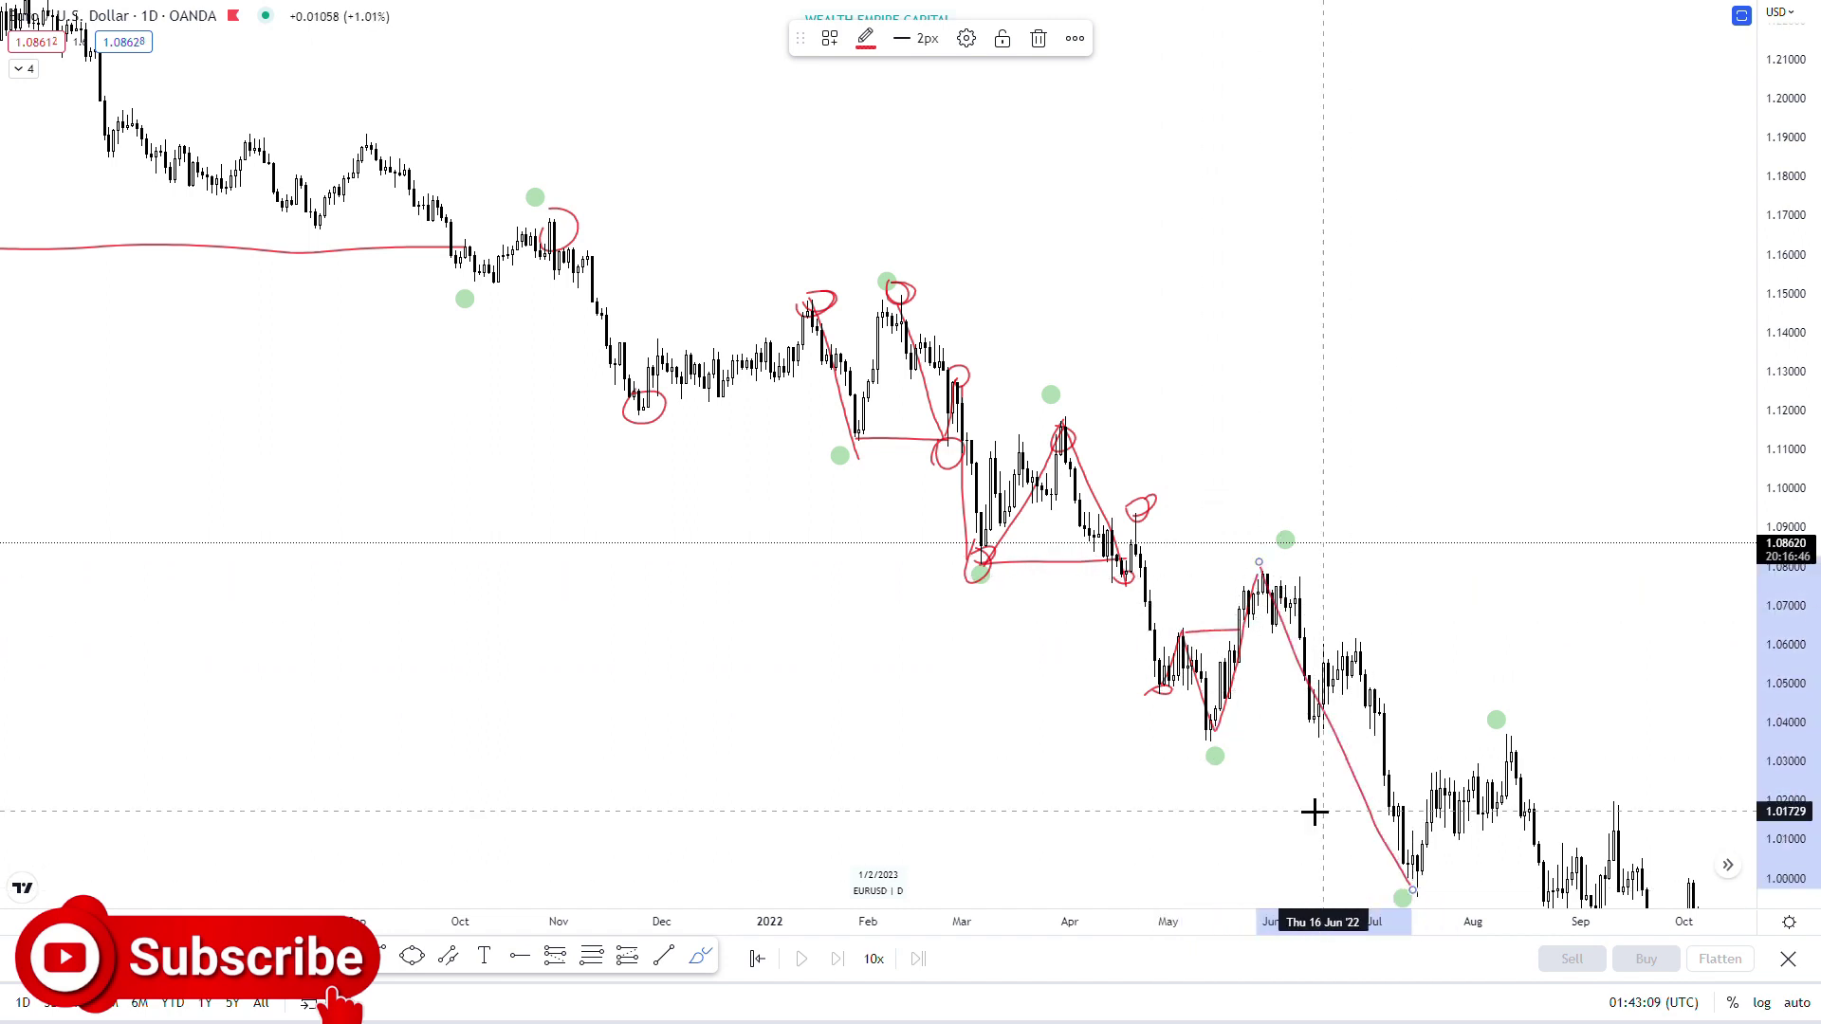
left_click_drag(1206, 736, 1379, 728)
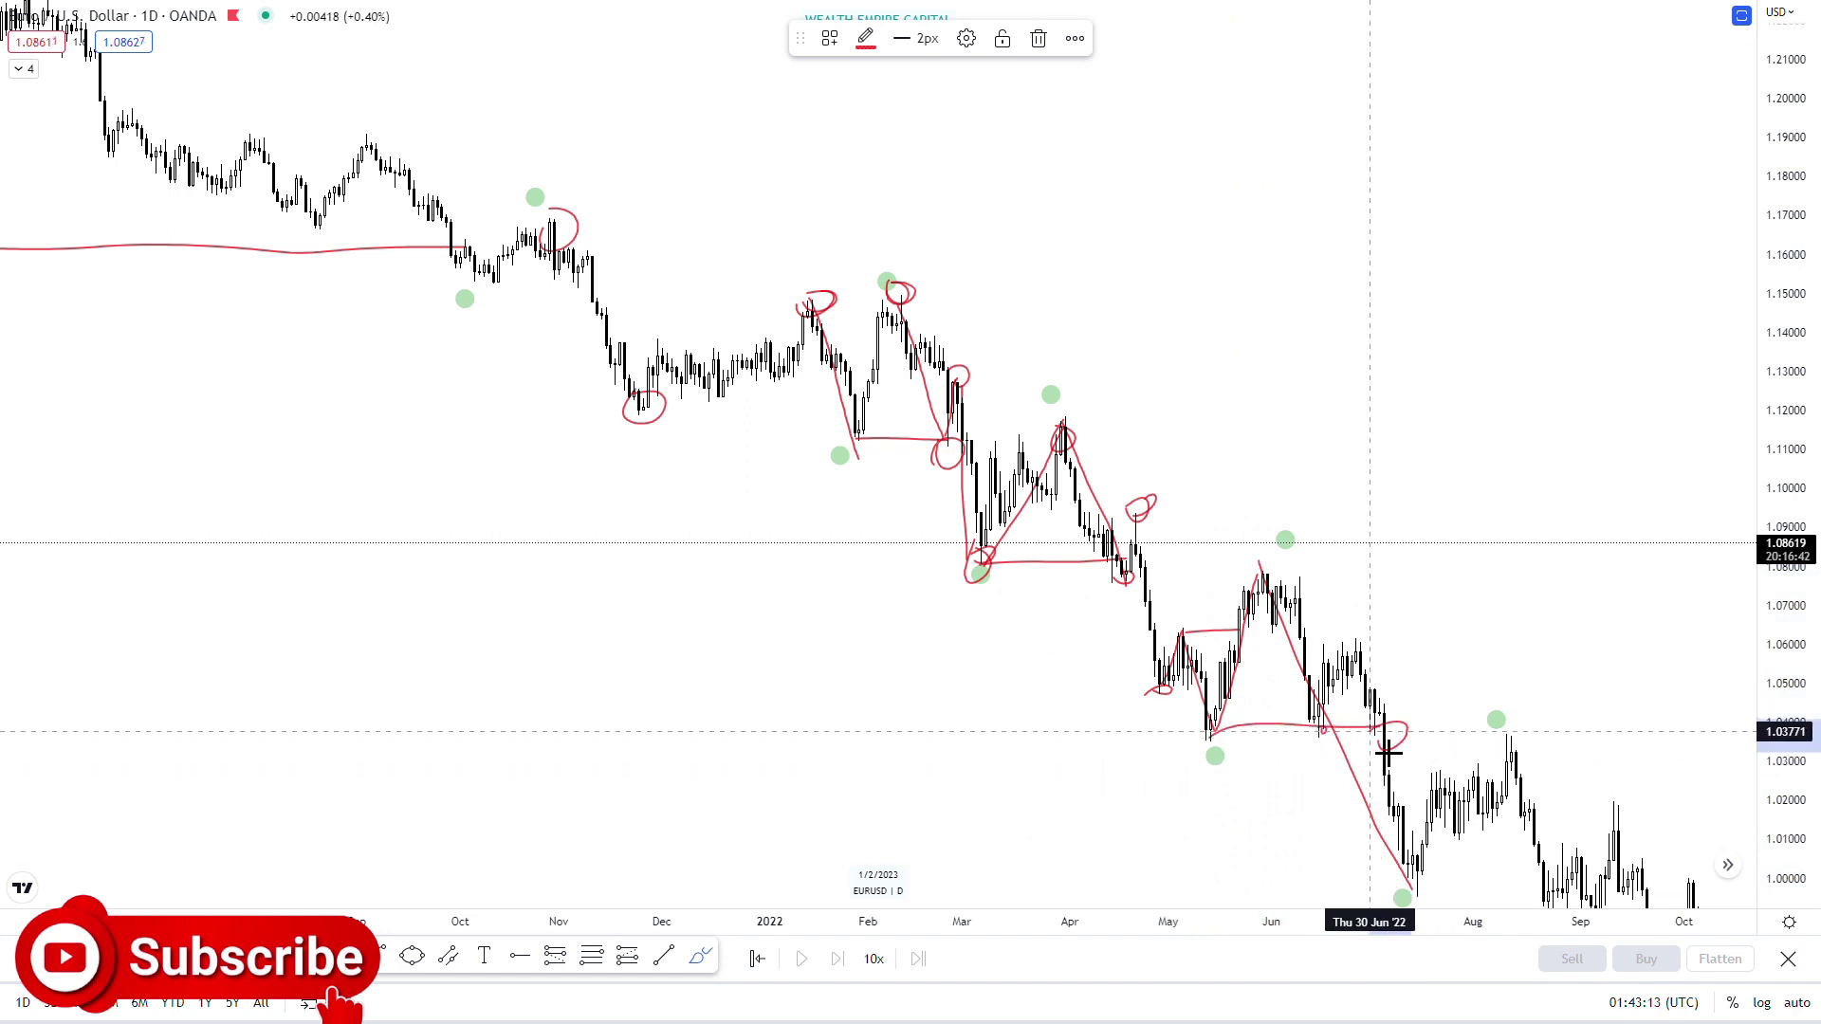
key("Delete")
left_click_drag(1295, 613, 1407, 836)
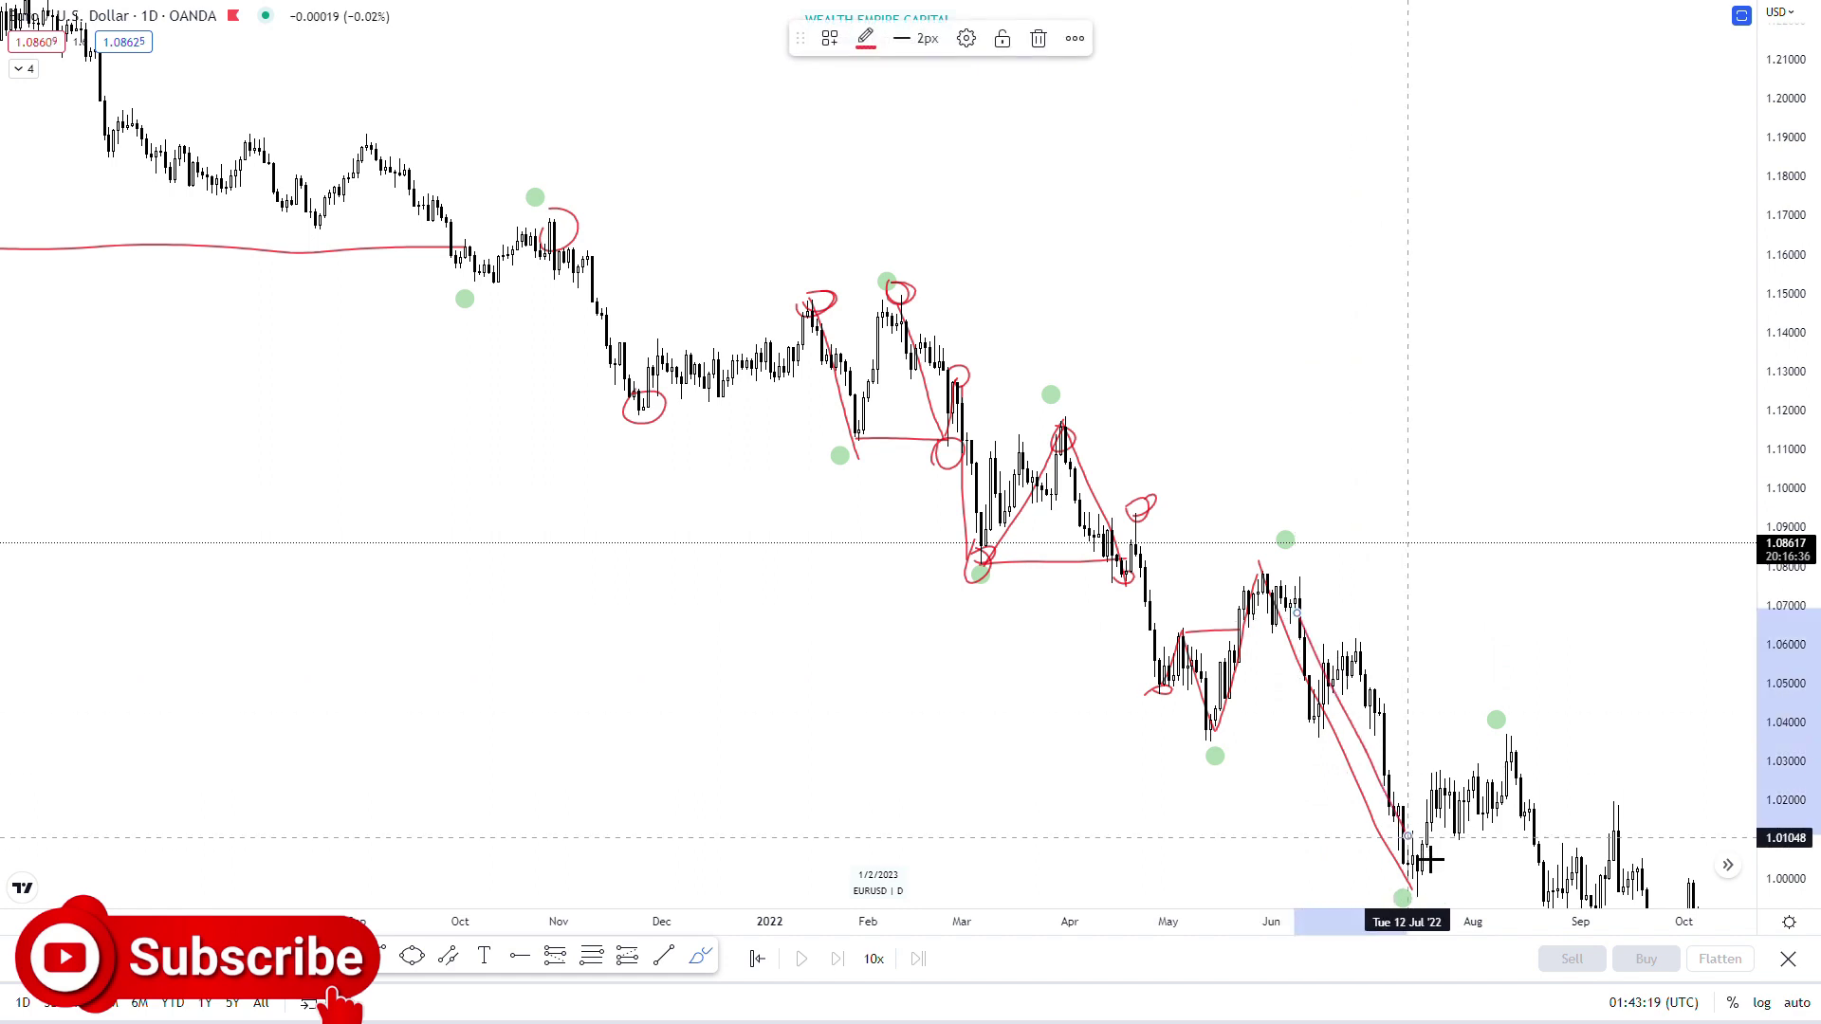
Circle the February 2022 high and early-March low again, and retrace the down leg between them with the brush.
left_click_drag(871, 281, 913, 275)
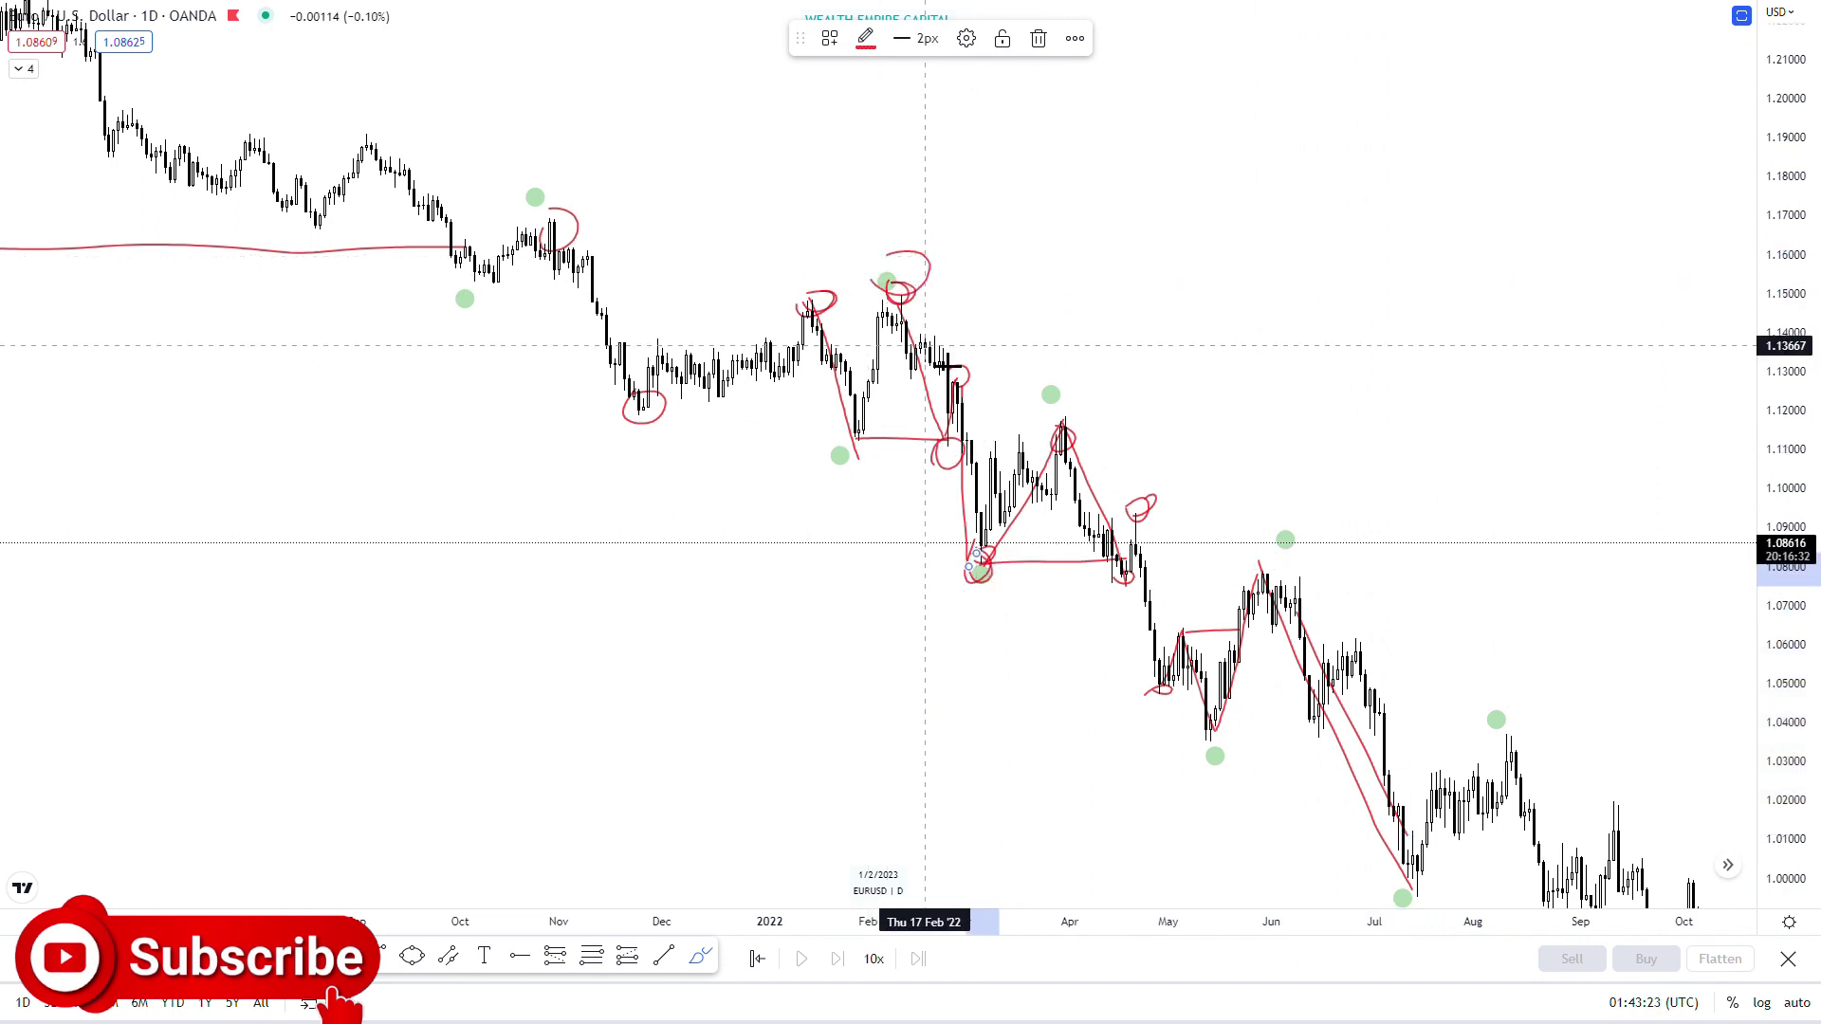
mouse_move(898, 313)
left_mouse_down()
mouse_move(943, 459)
mouse_move(957, 402)
mouse_move(986, 524)
left_mouse_up()
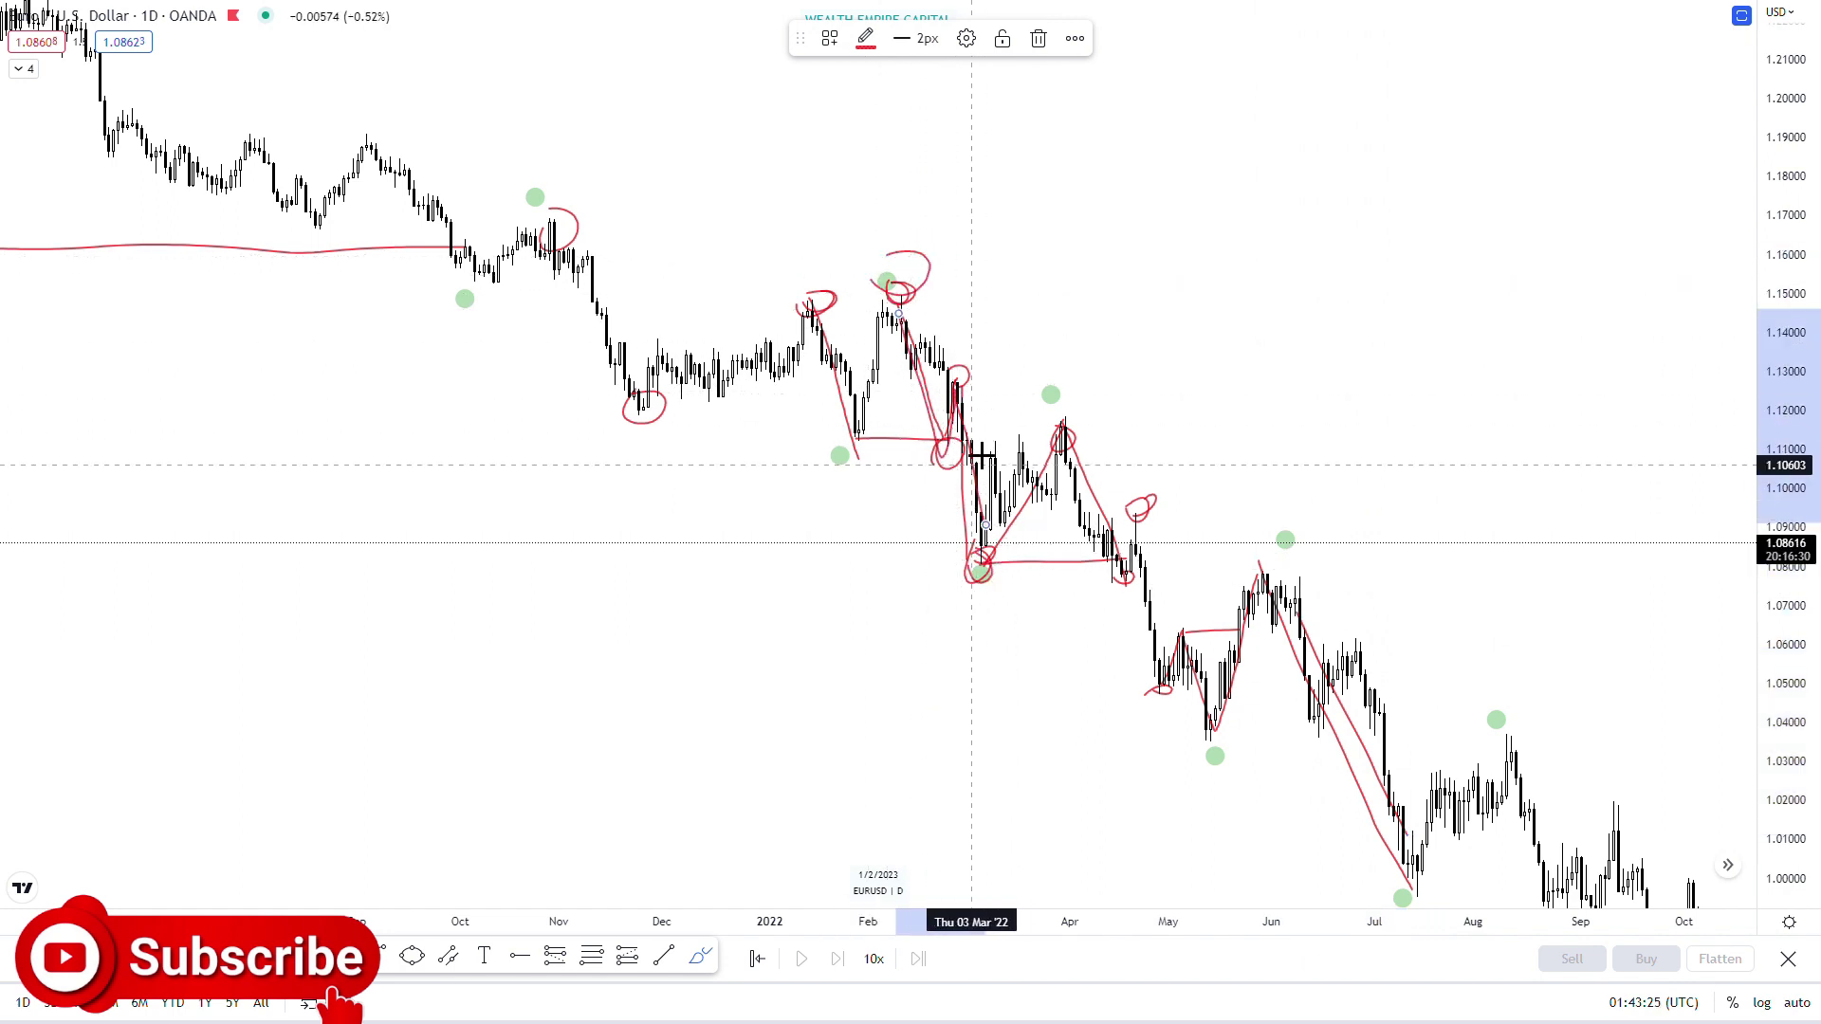
left_click_drag(895, 313, 971, 538)
Trace the swings from the late-October 2021 high to the late-January 2022 low, and from the late-March high into early May.
mouse_move(586, 272)
left_mouse_down()
mouse_move(670, 447)
mouse_move(811, 309)
mouse_move(869, 443)
left_mouse_up()
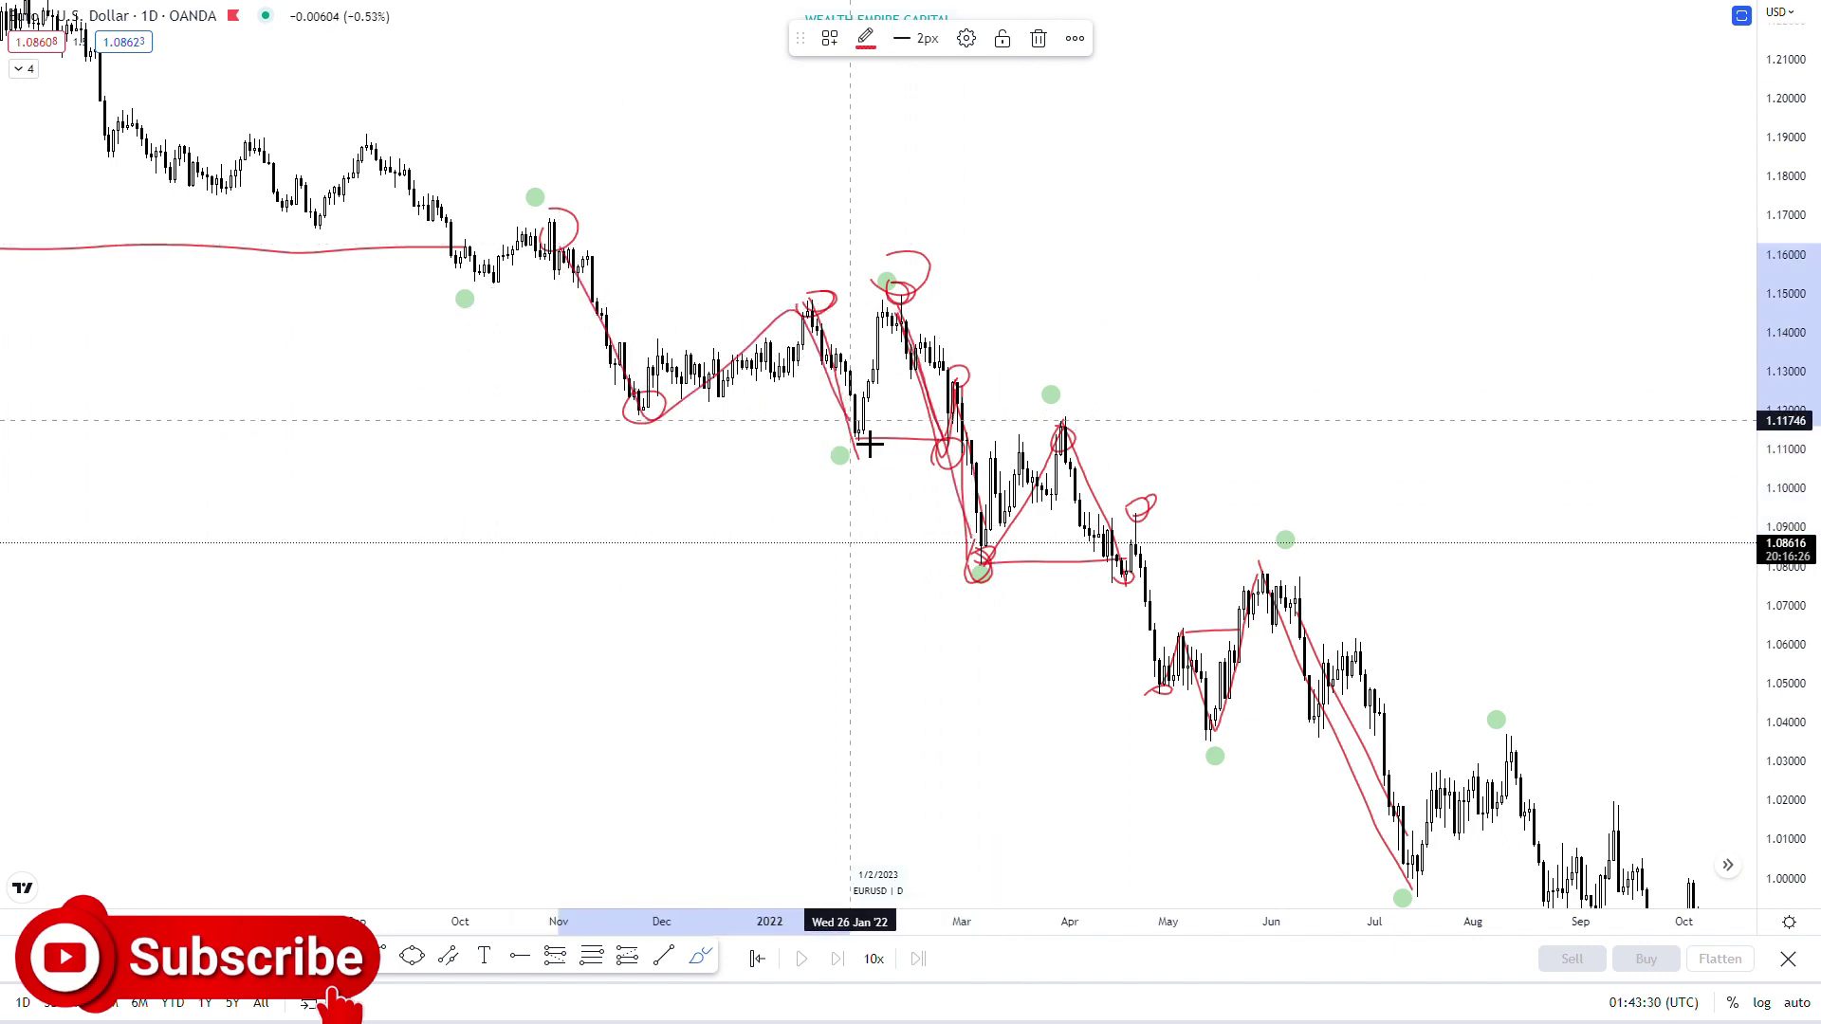
left_click_drag(545, 225, 835, 438)
mouse_move(1060, 433)
left_mouse_down()
mouse_move(1115, 592)
mouse_move(1135, 519)
mouse_move(1163, 698)
left_mouse_up()
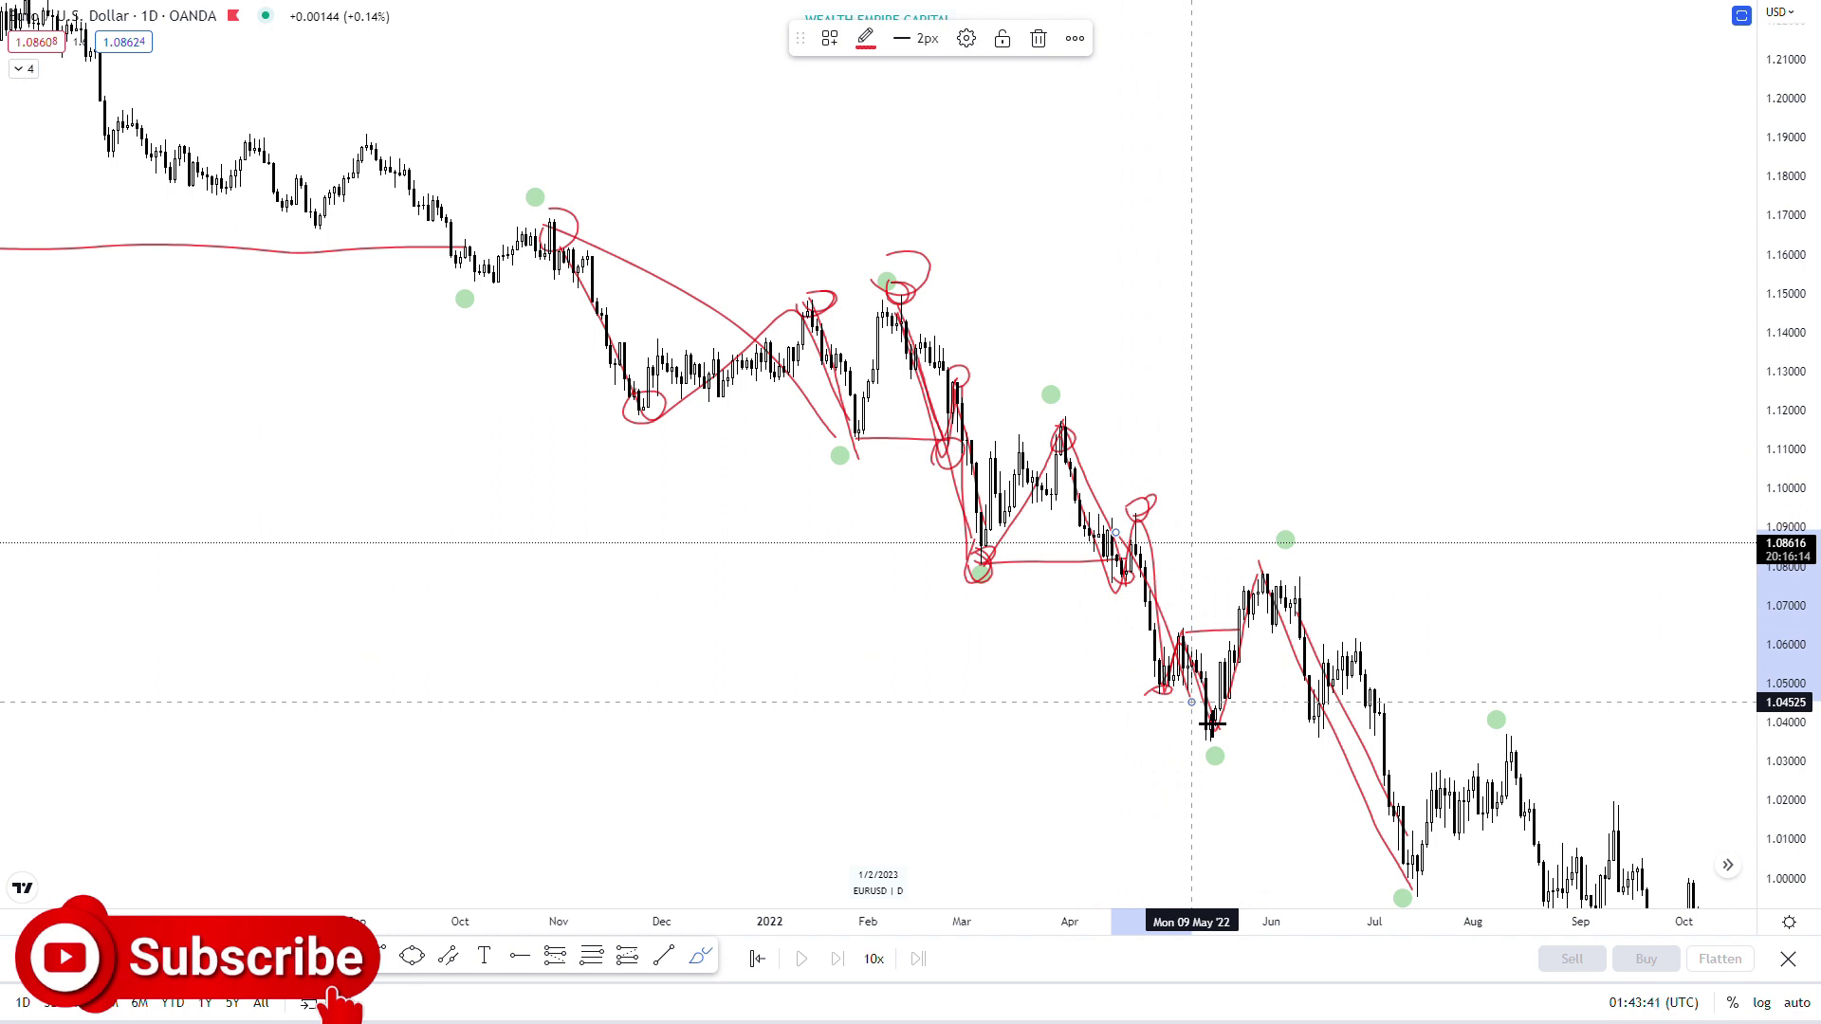
Switch the EUR/USD chart to the 4-hour interval and locate the price swings between August and November 2022.
left_click_drag(1256, 508, 1095, 396)
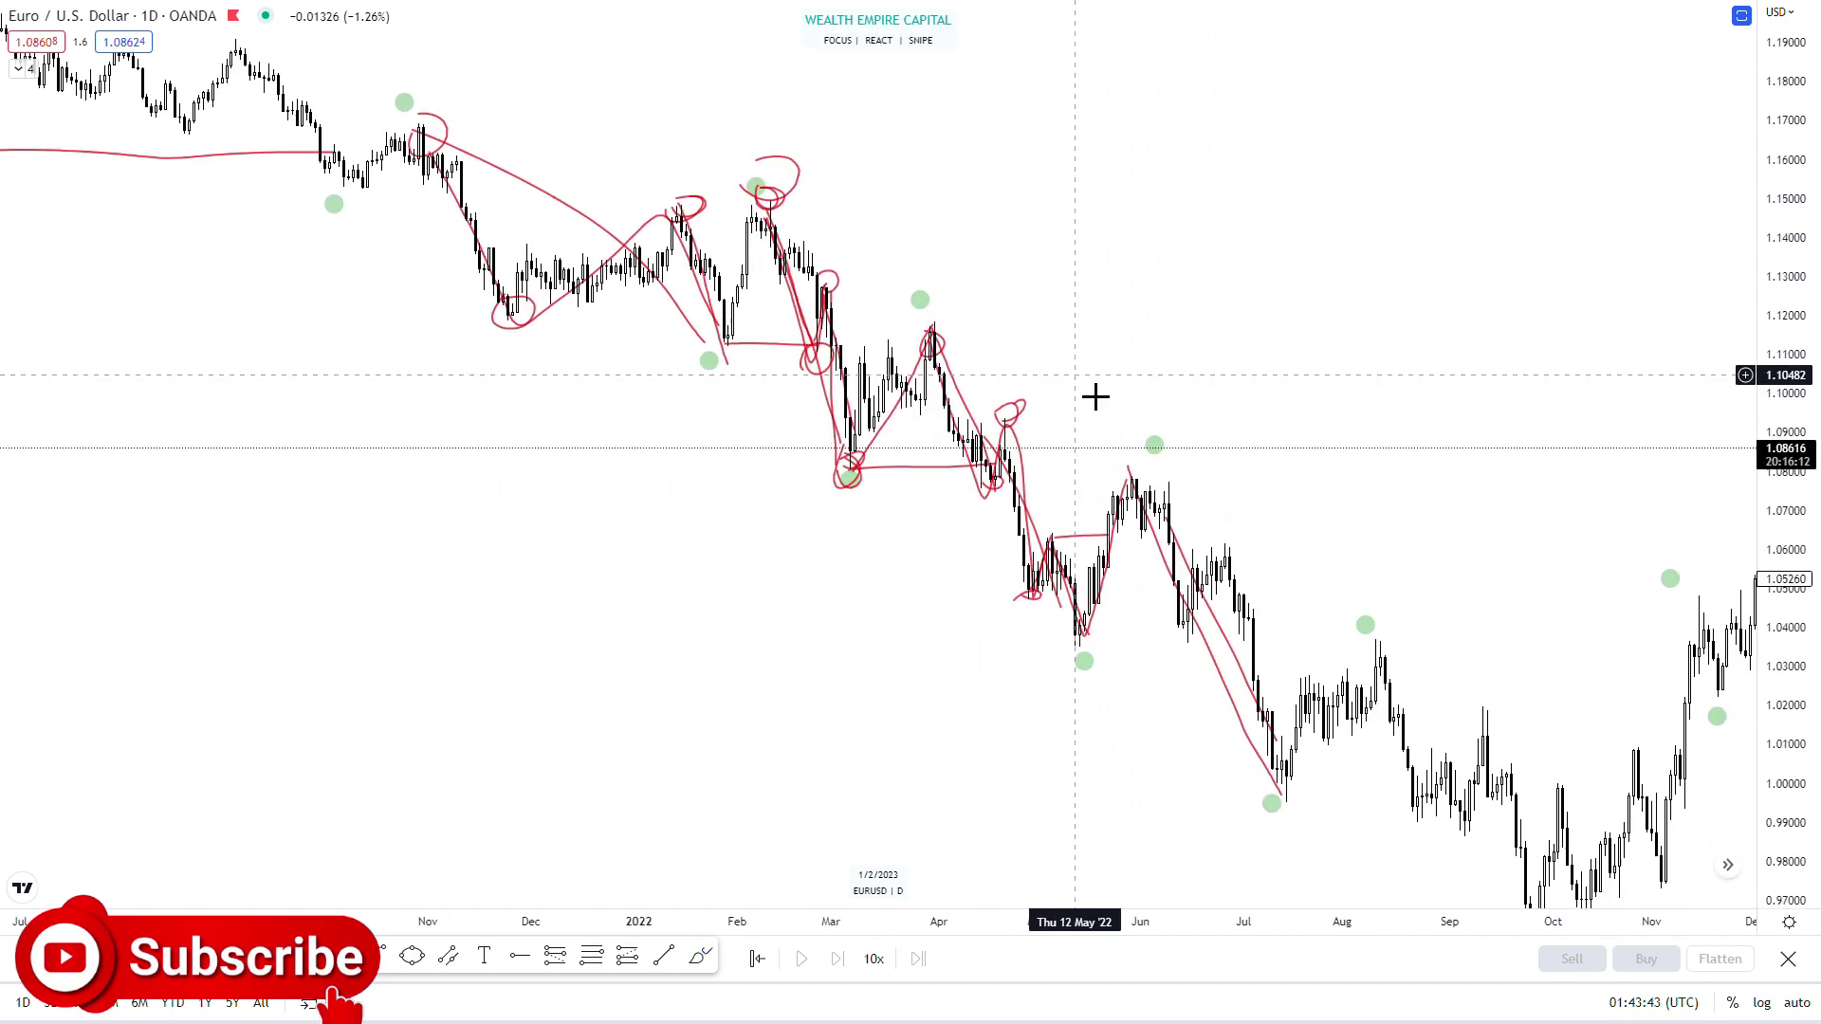
type("4H")
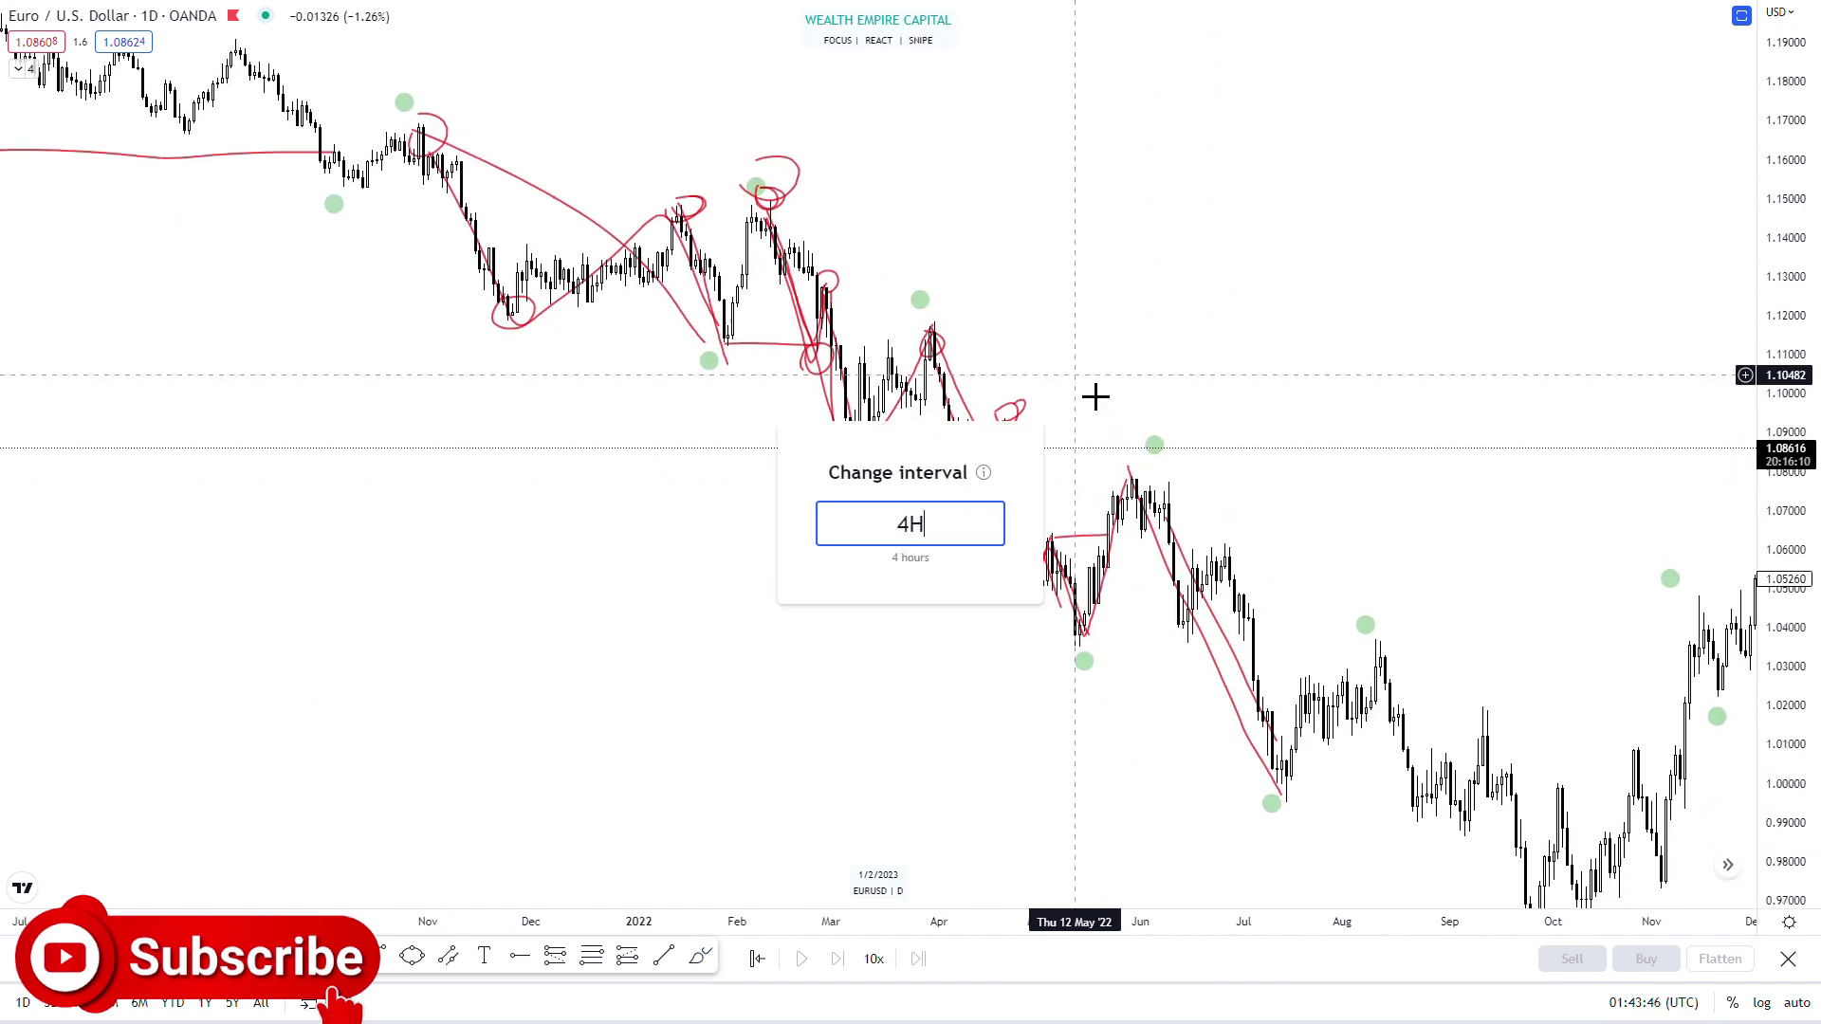
key("Return")
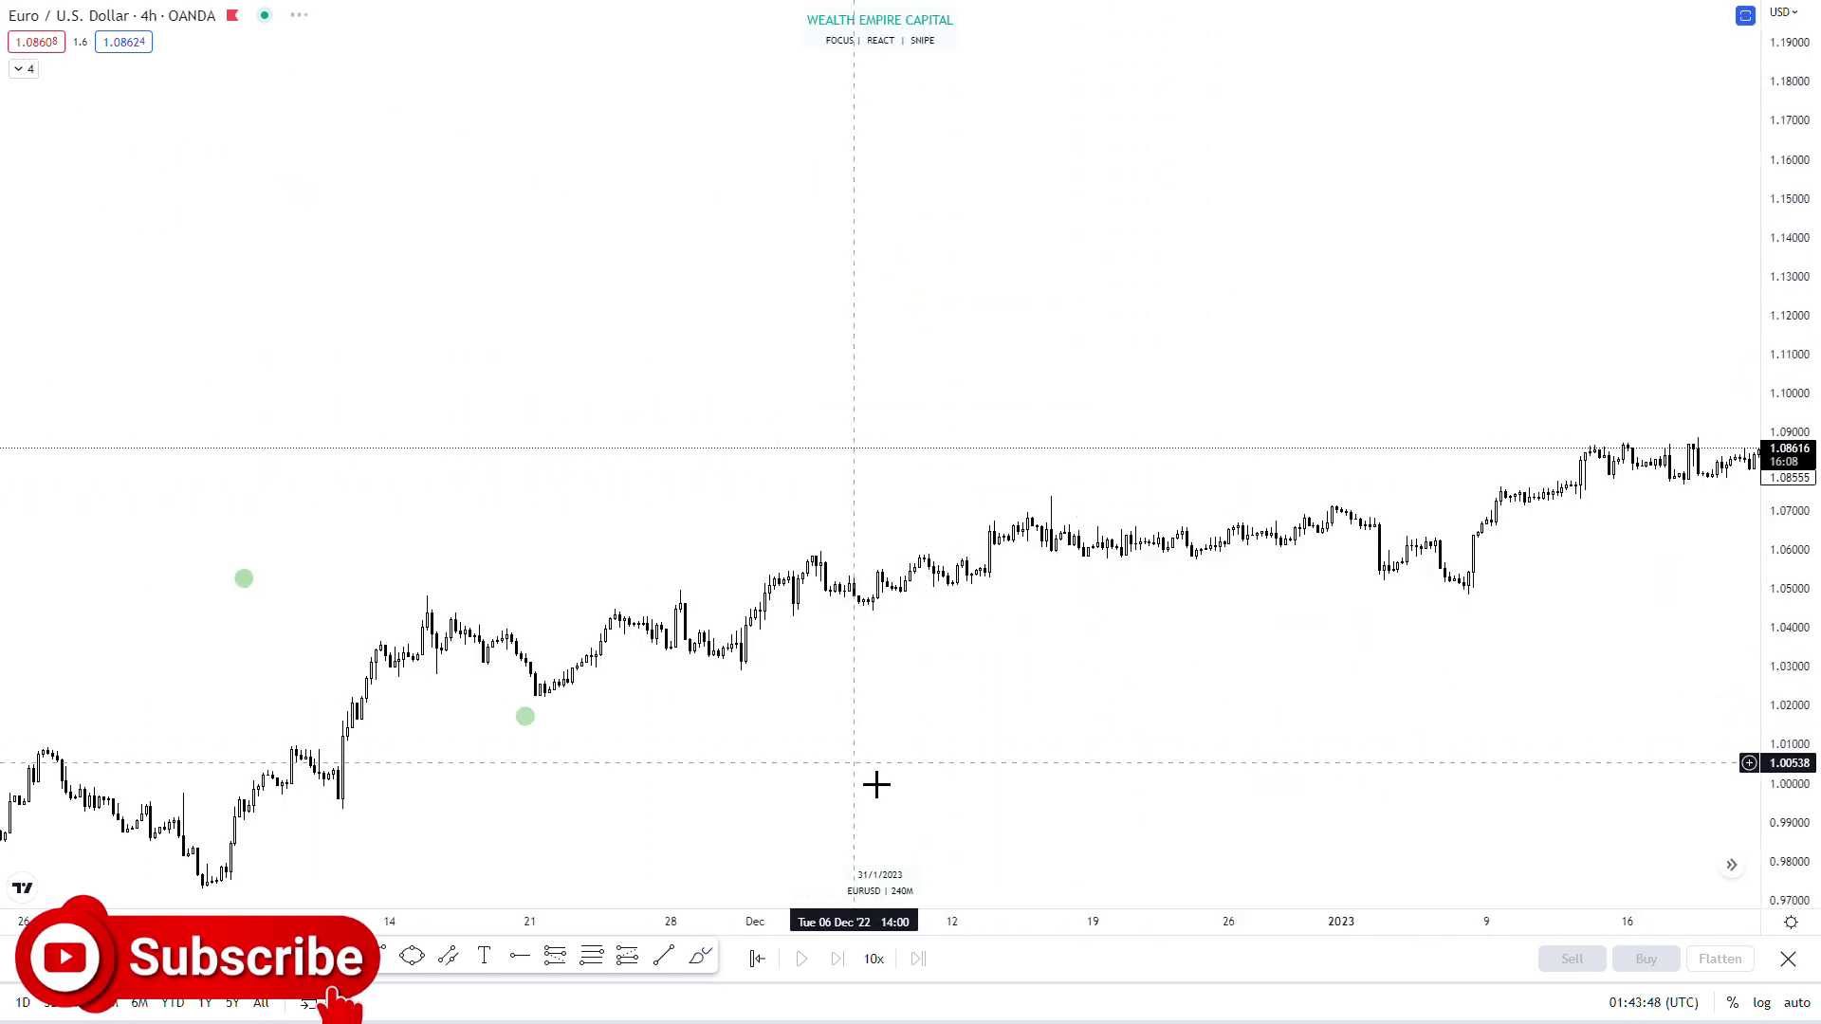
left_click(992, 865)
scroll(1002, 597, "down", 12)
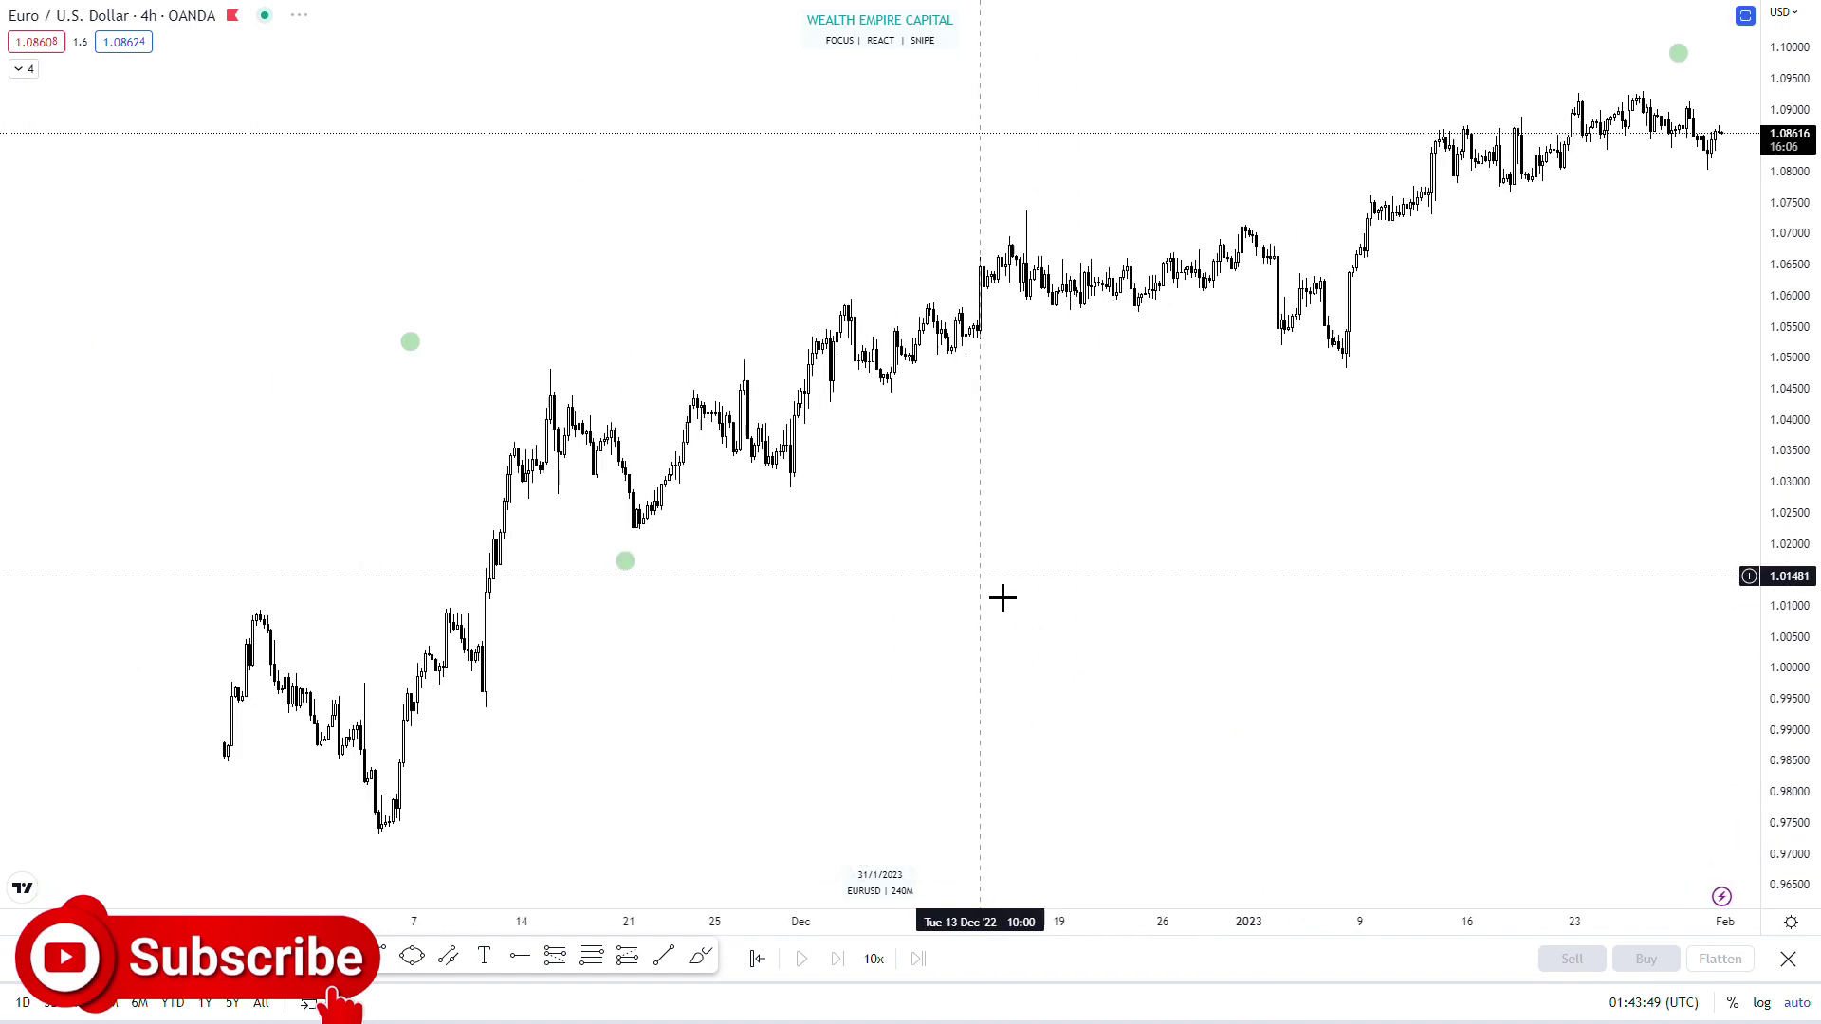
scroll(1003, 597, "down", 2)
scroll(1002, 597, "left", 2)
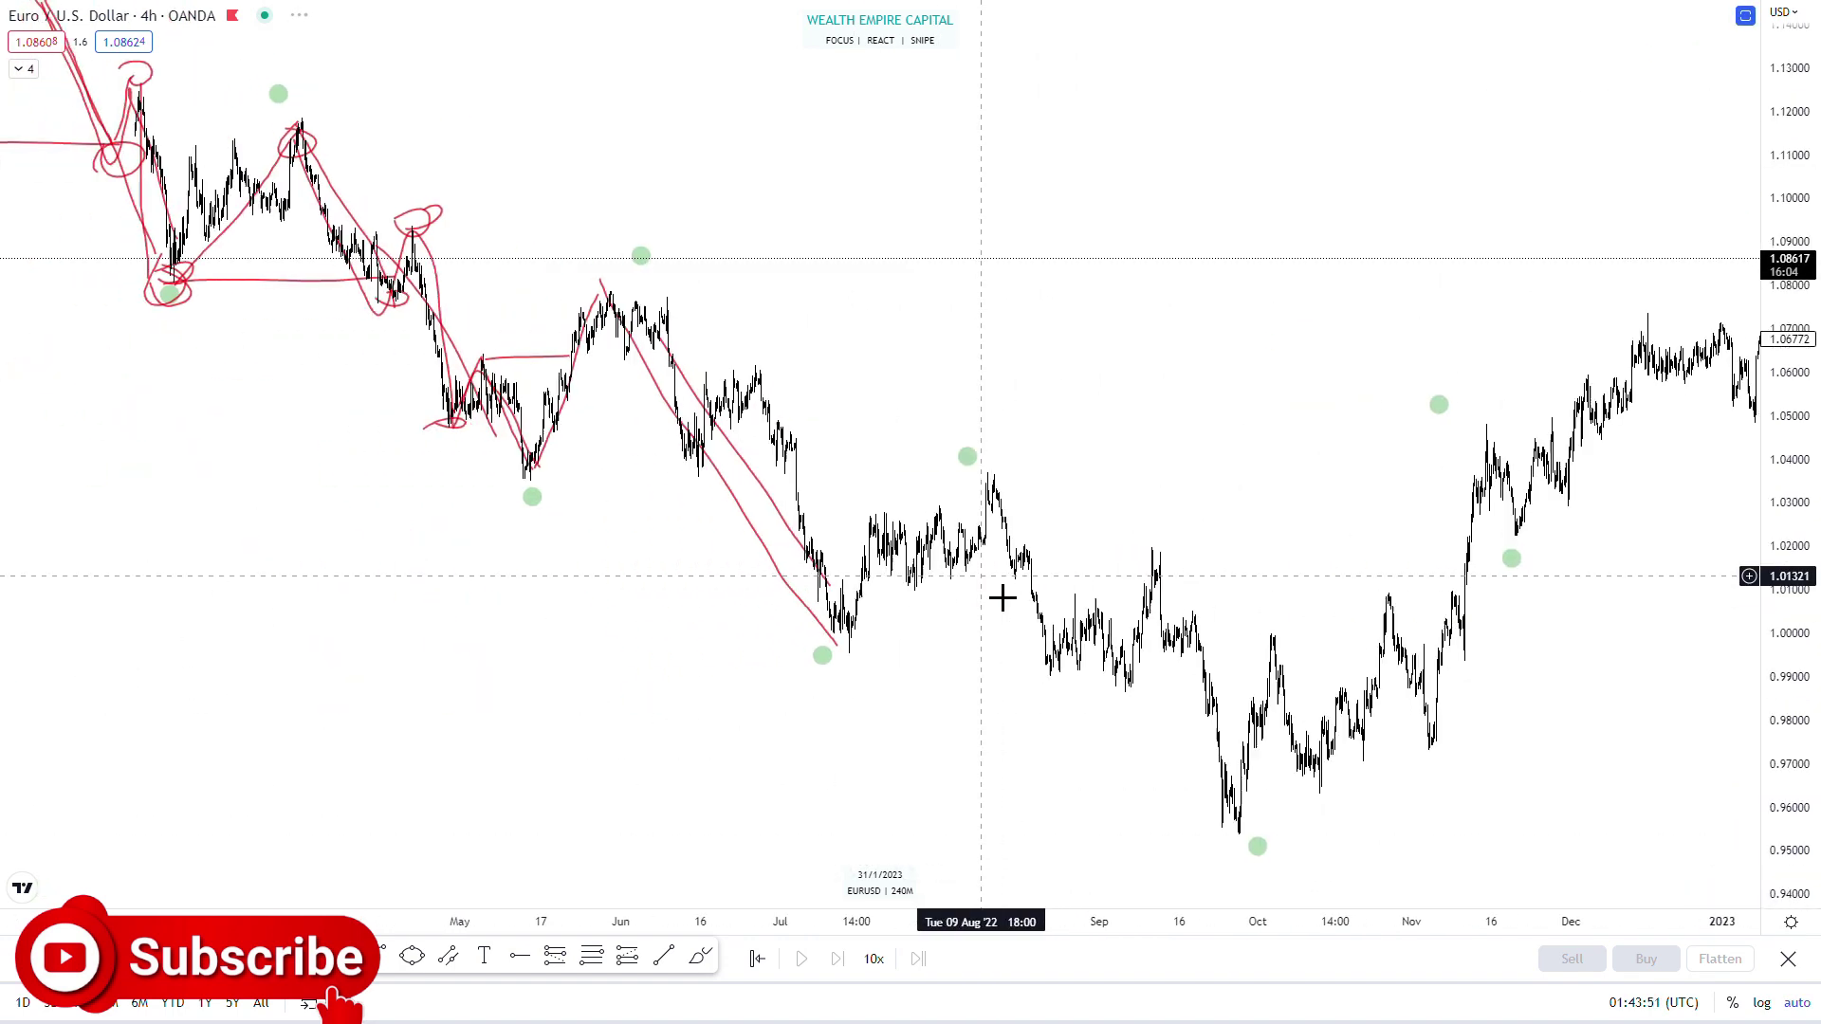
scroll(1001, 598, "up", 3)
scroll(981, 575, "up", 5)
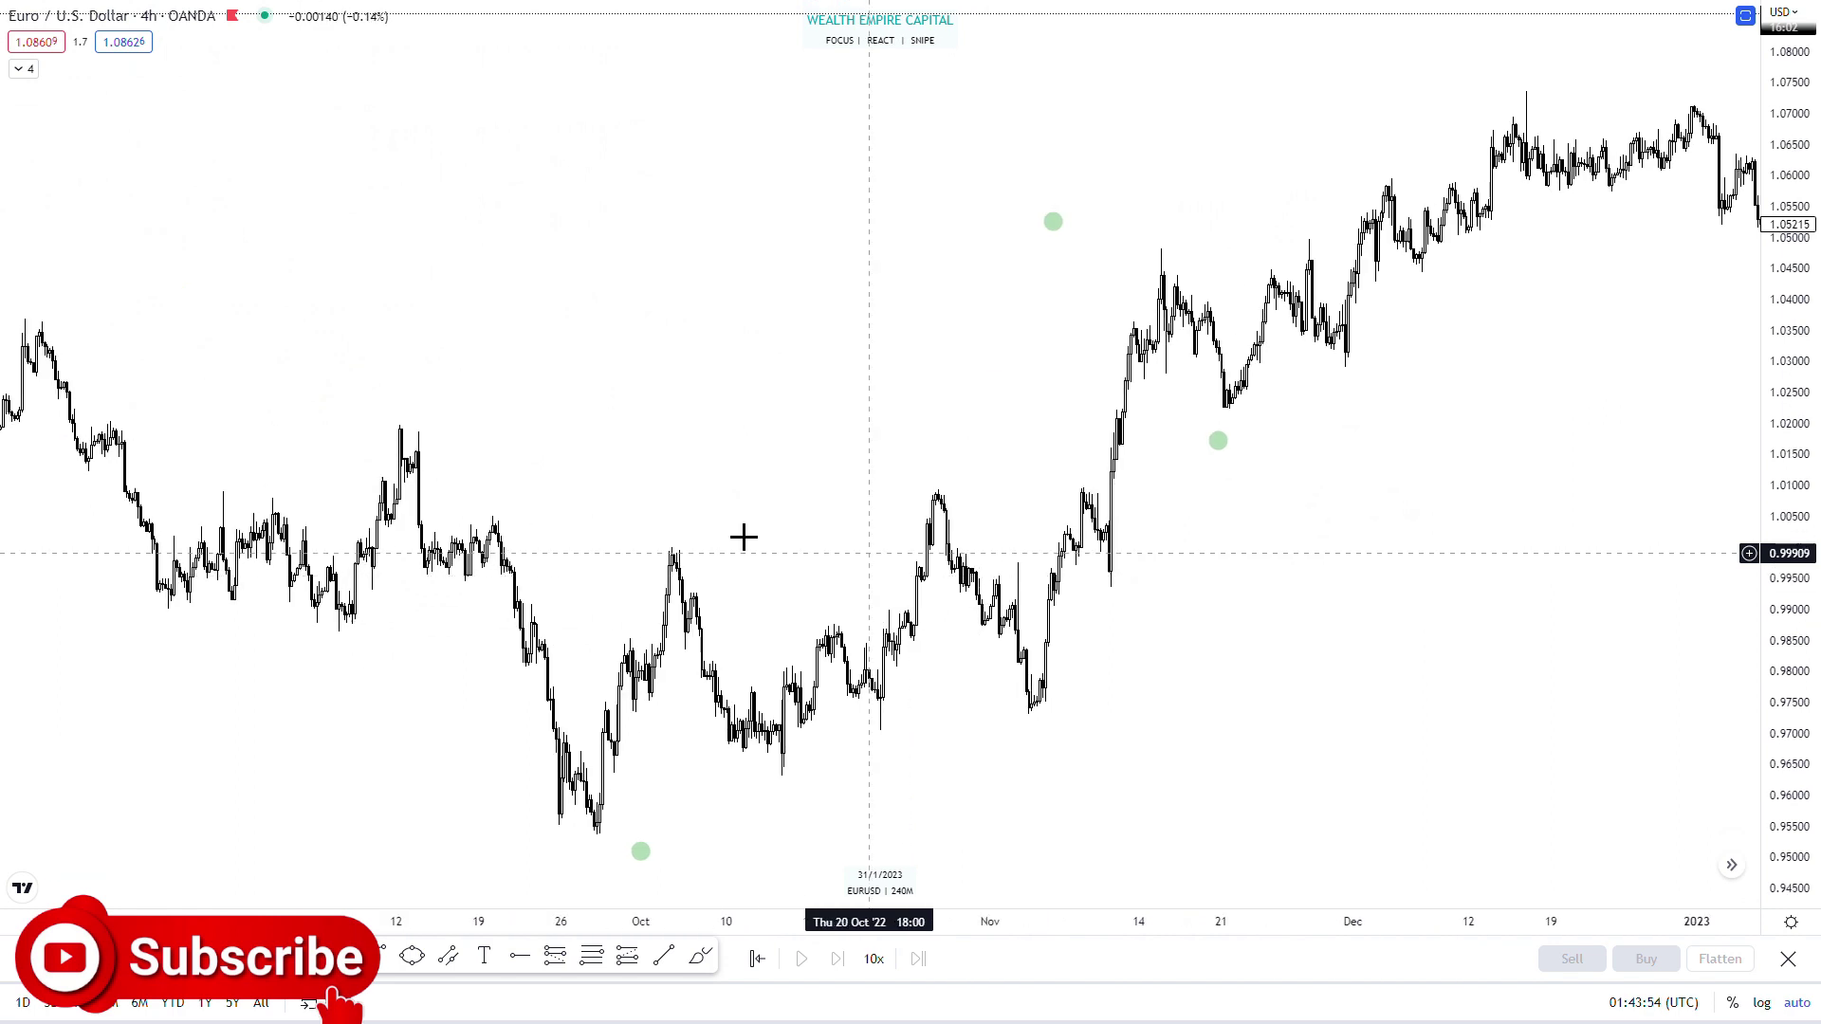
scroll(679, 528, "left", 5)
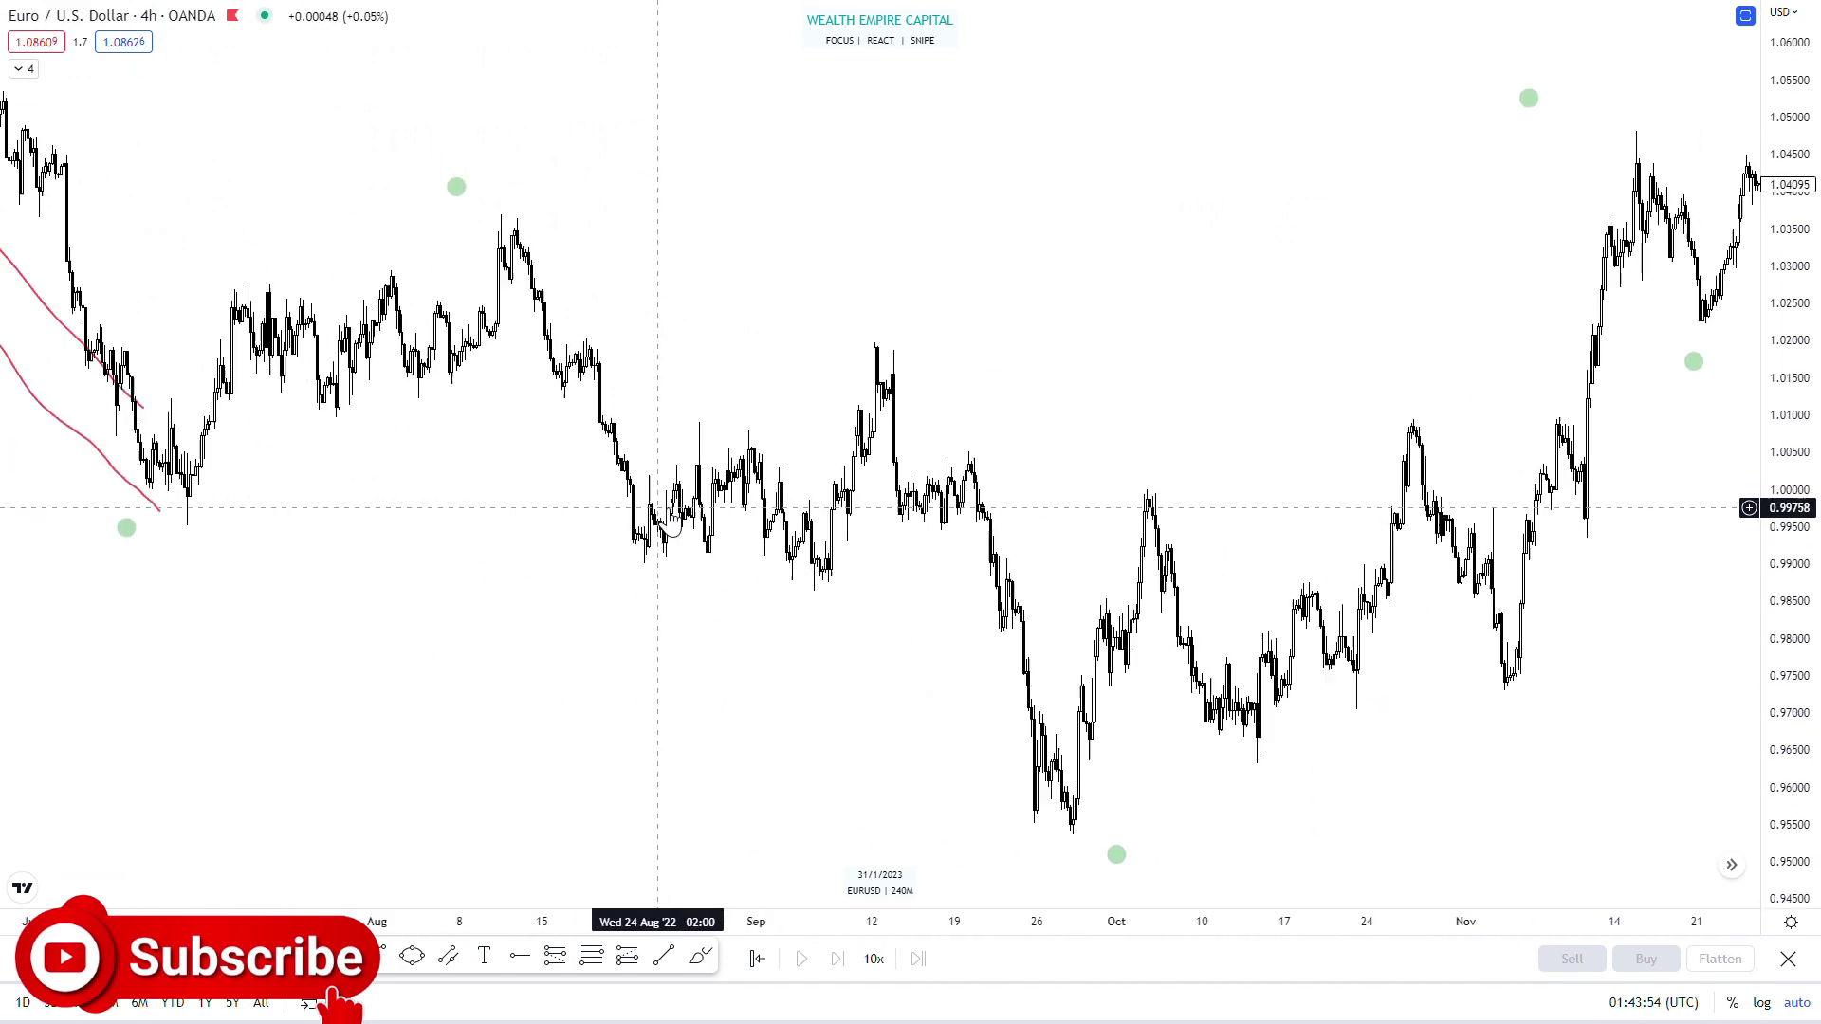
Brush the swings from the mid-August 2022 high to the early-September low, and circle that low and the mid-September high.
left_click(700, 957)
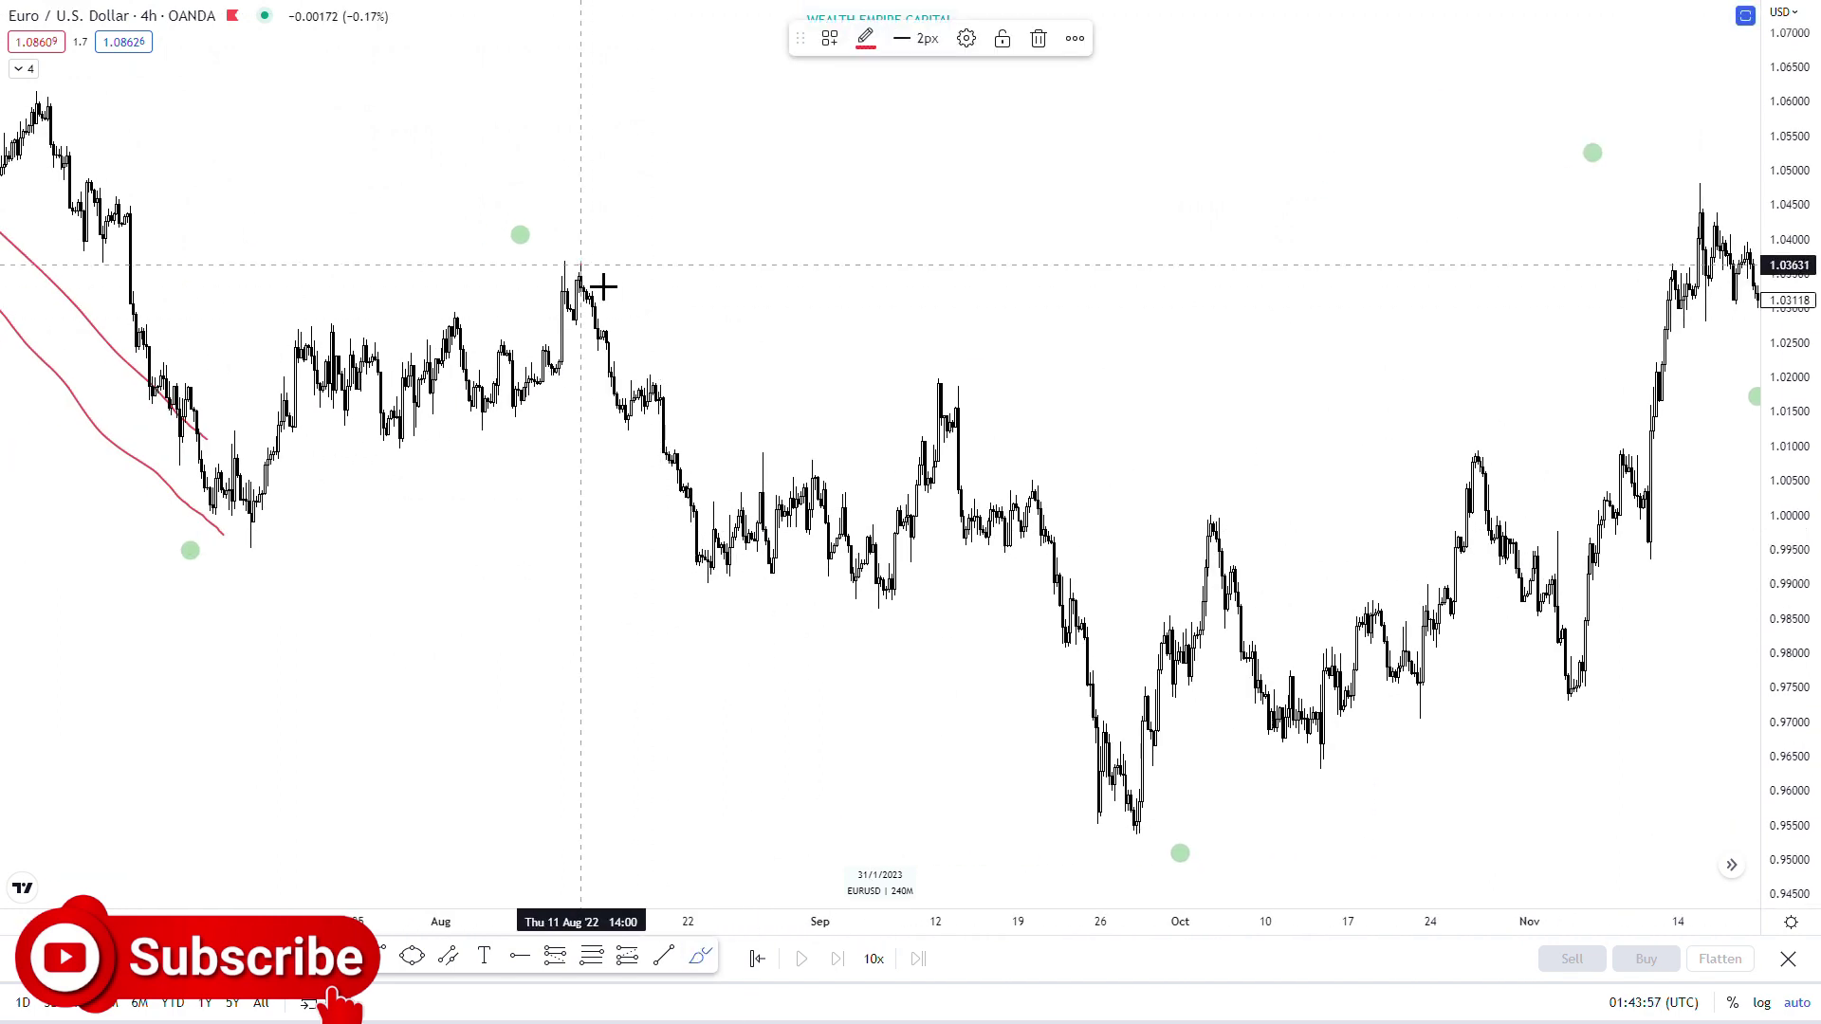
mouse_move(580, 268)
left_mouse_down()
mouse_move(699, 574)
mouse_move(814, 465)
mouse_move(878, 596)
left_mouse_up()
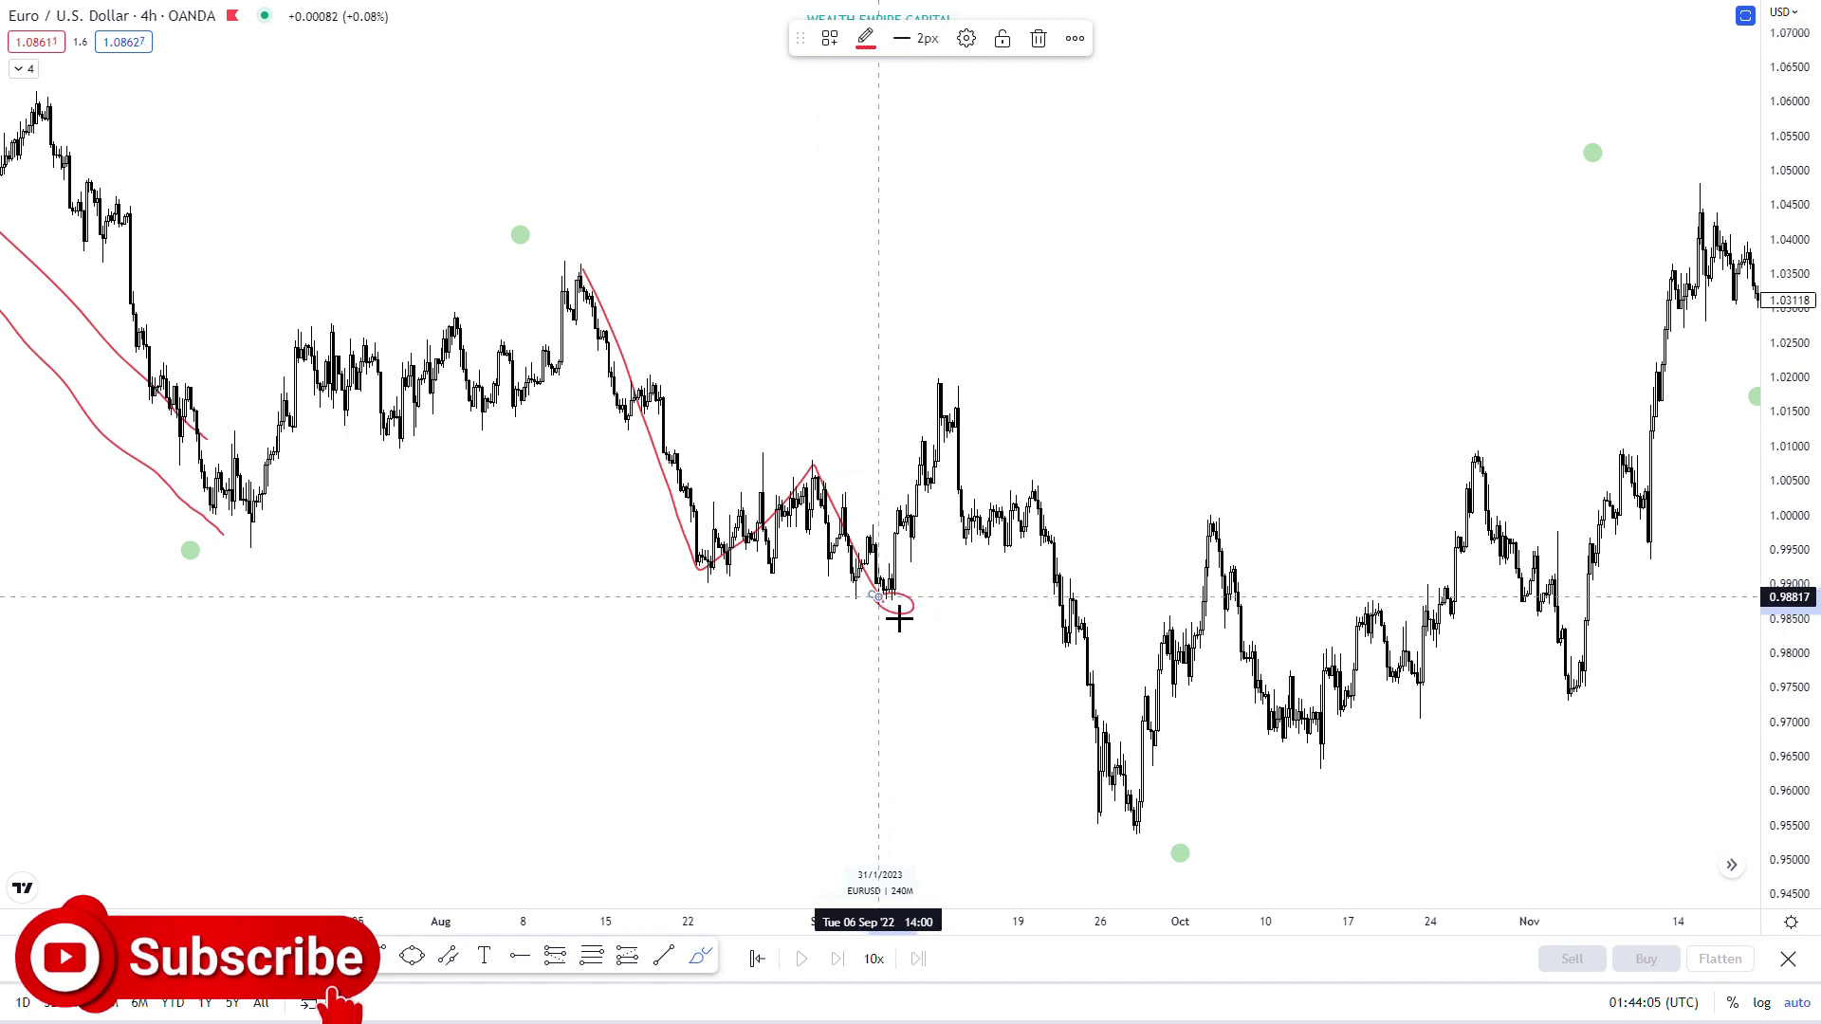
mouse_move(922, 378)
left_mouse_down()
mouse_move(956, 398)
mouse_move(919, 383)
left_mouse_up()
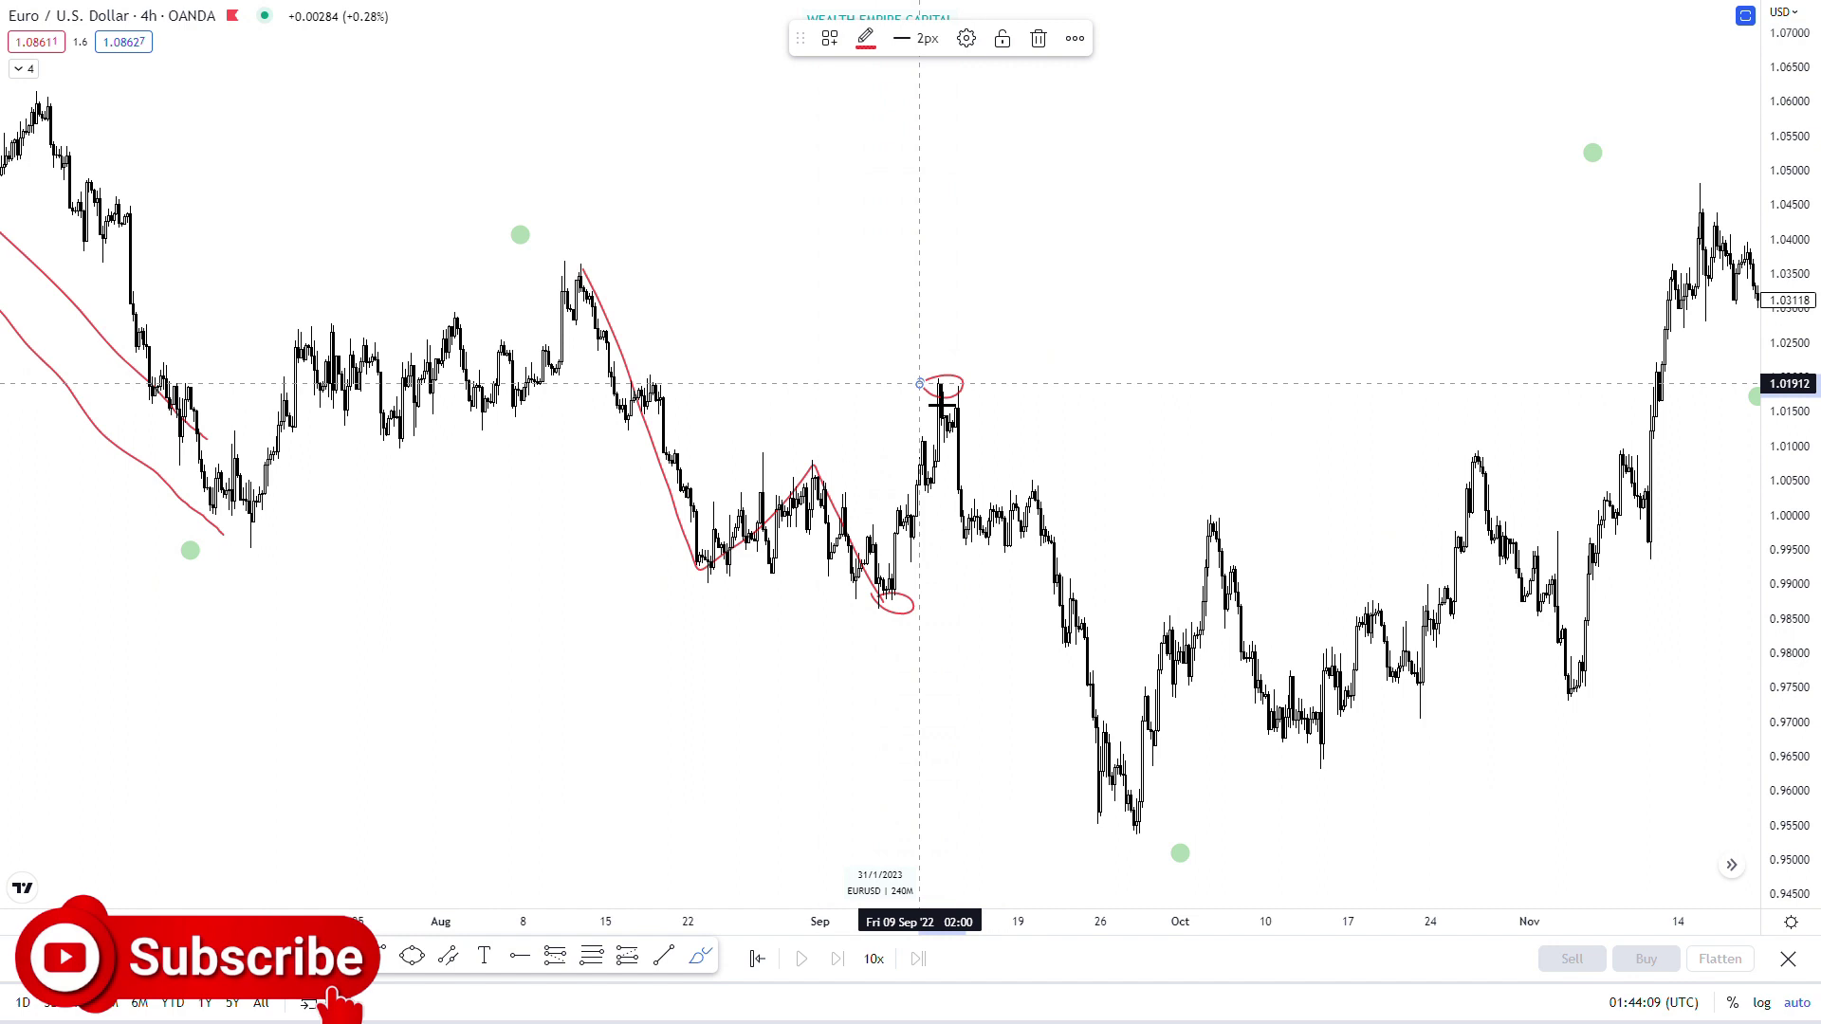
Try a down stroke from the mid-September high, a break line at the early-September low and a rising stroke, undoing the latest marks.
left_click_drag(946, 383, 1089, 650)
mouse_move(916, 602)
left_mouse_down()
mouse_move(1056, 606)
mouse_move(885, 602)
mouse_move(1053, 606)
left_mouse_up()
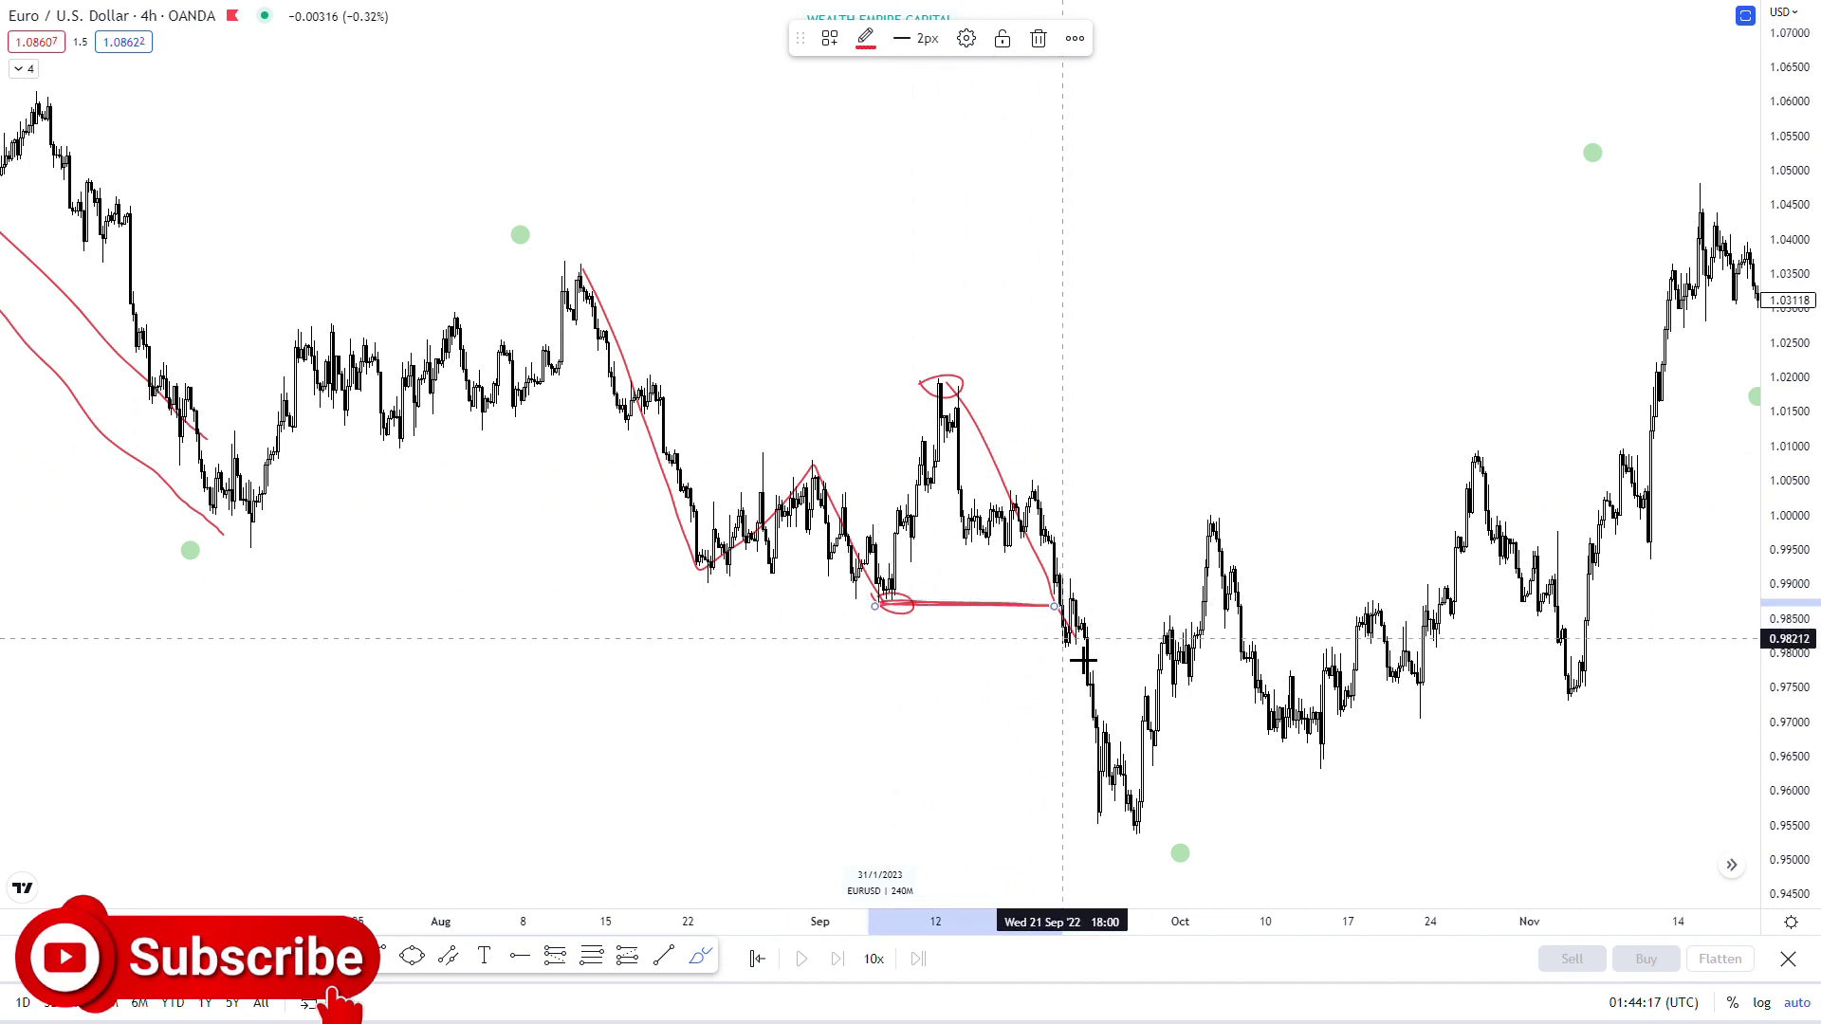
left_click_drag(1084, 660, 1116, 522)
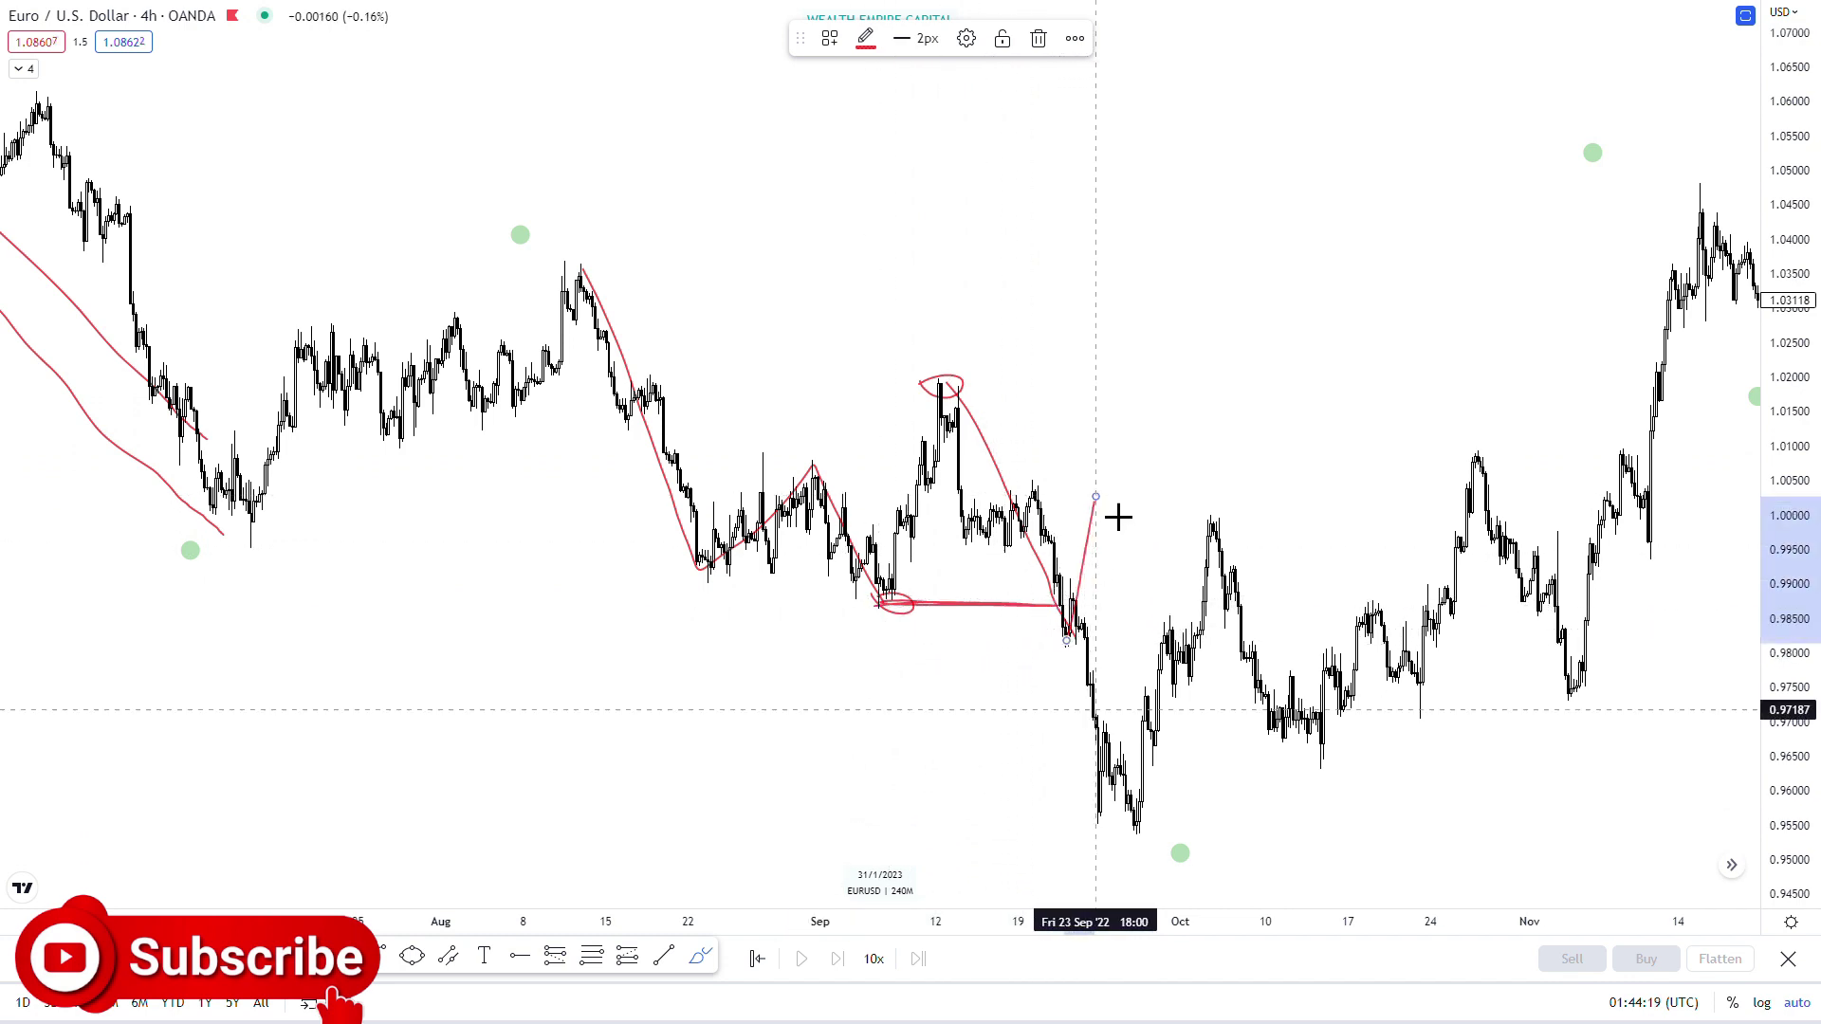
key("ctrl+z")
key("ctrl+z")
Try a stroke down to the late-September low and a rising stroke from the 22 September low, and undo the trial strokes.
mouse_move(1068, 577)
left_mouse_down()
mouse_move(1090, 594)
mouse_move(1125, 832)
left_mouse_up()
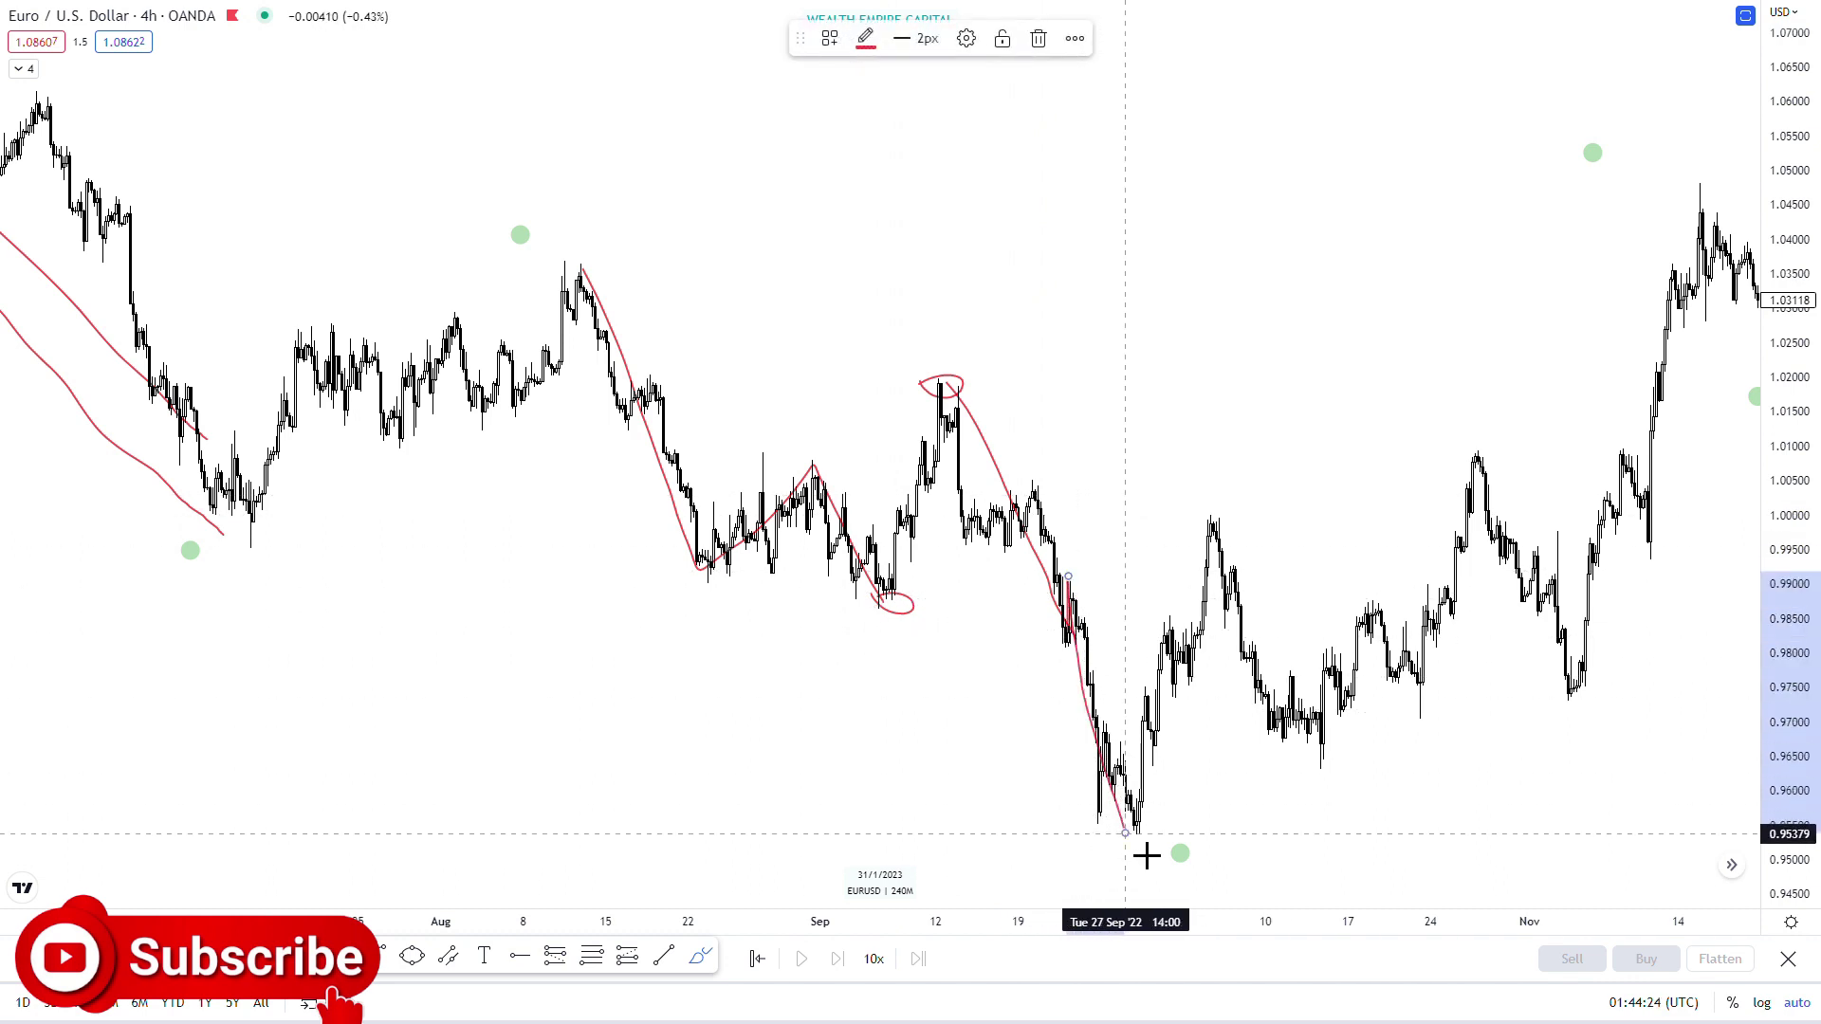
key("ctrl+z")
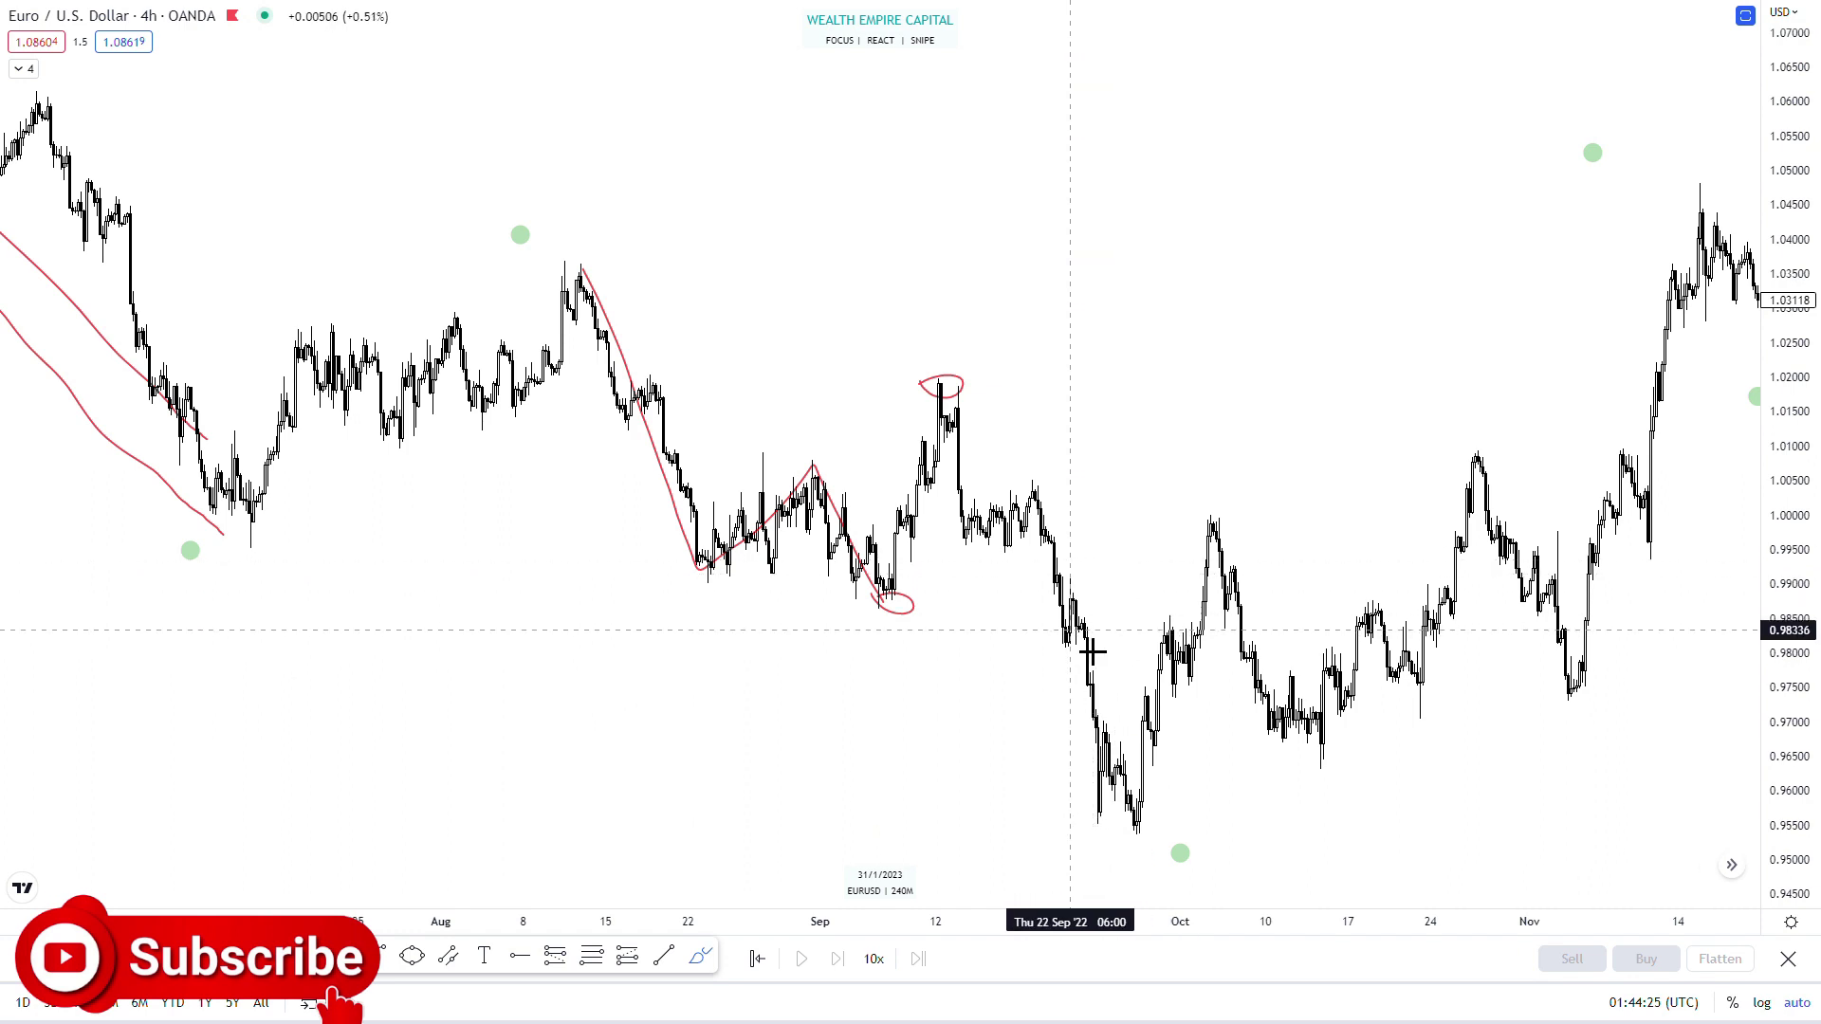
left_click_drag(1071, 631, 1090, 495)
key("ctrl+z")
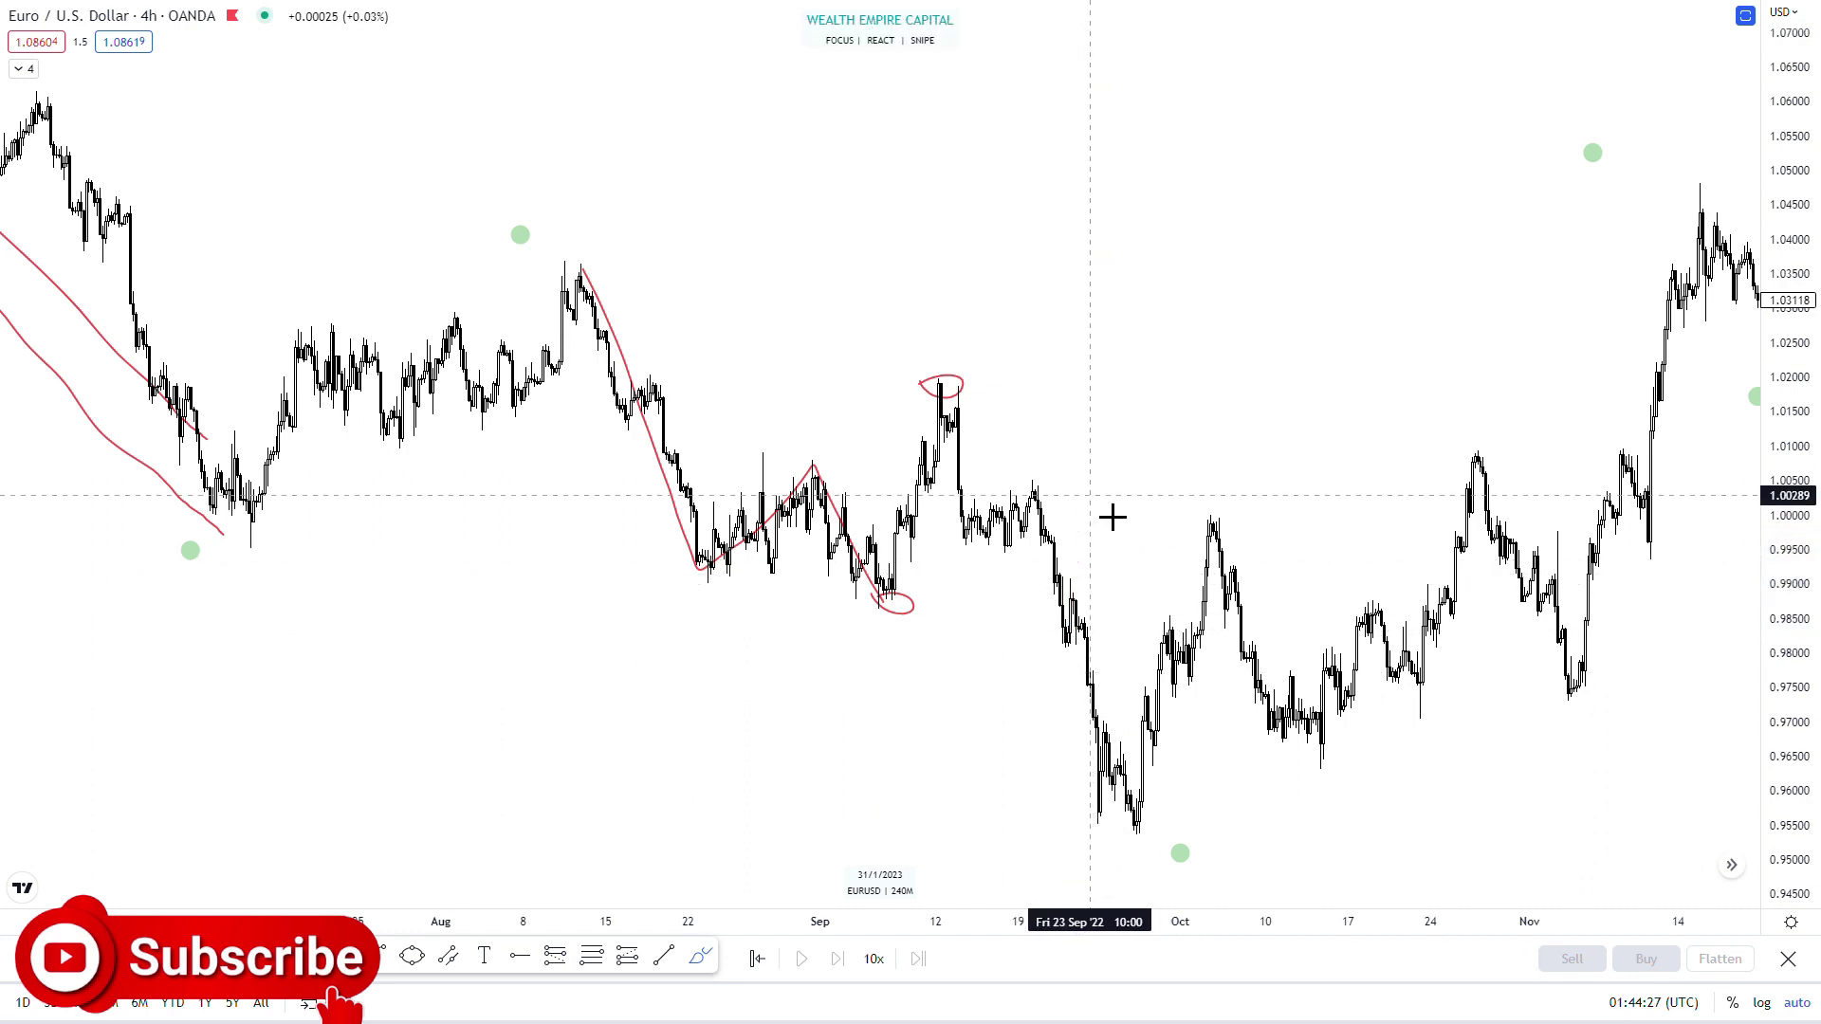
Circle the minor high and the minor low around 22 September 2022 with the brush.
mouse_move(1062, 575)
left_mouse_down()
mouse_move(1092, 560)
mouse_move(1065, 564)
left_mouse_up()
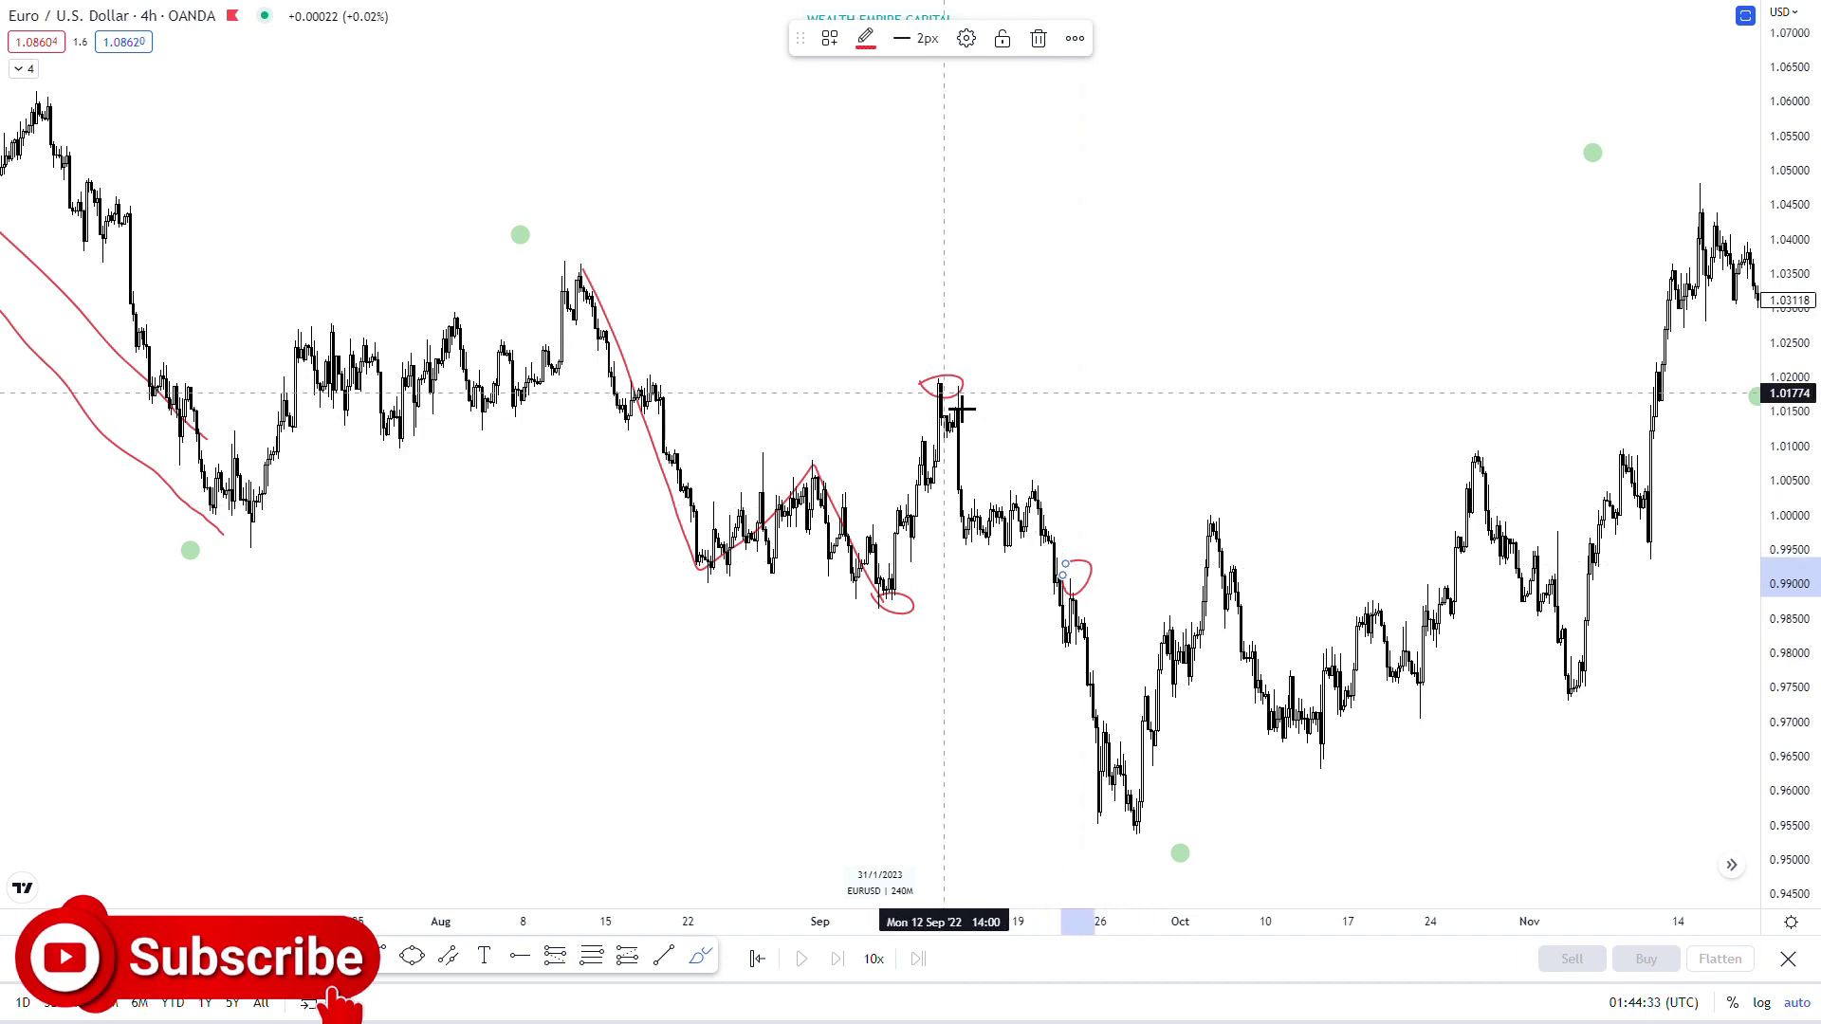
left_click_drag(1069, 621, 1059, 631)
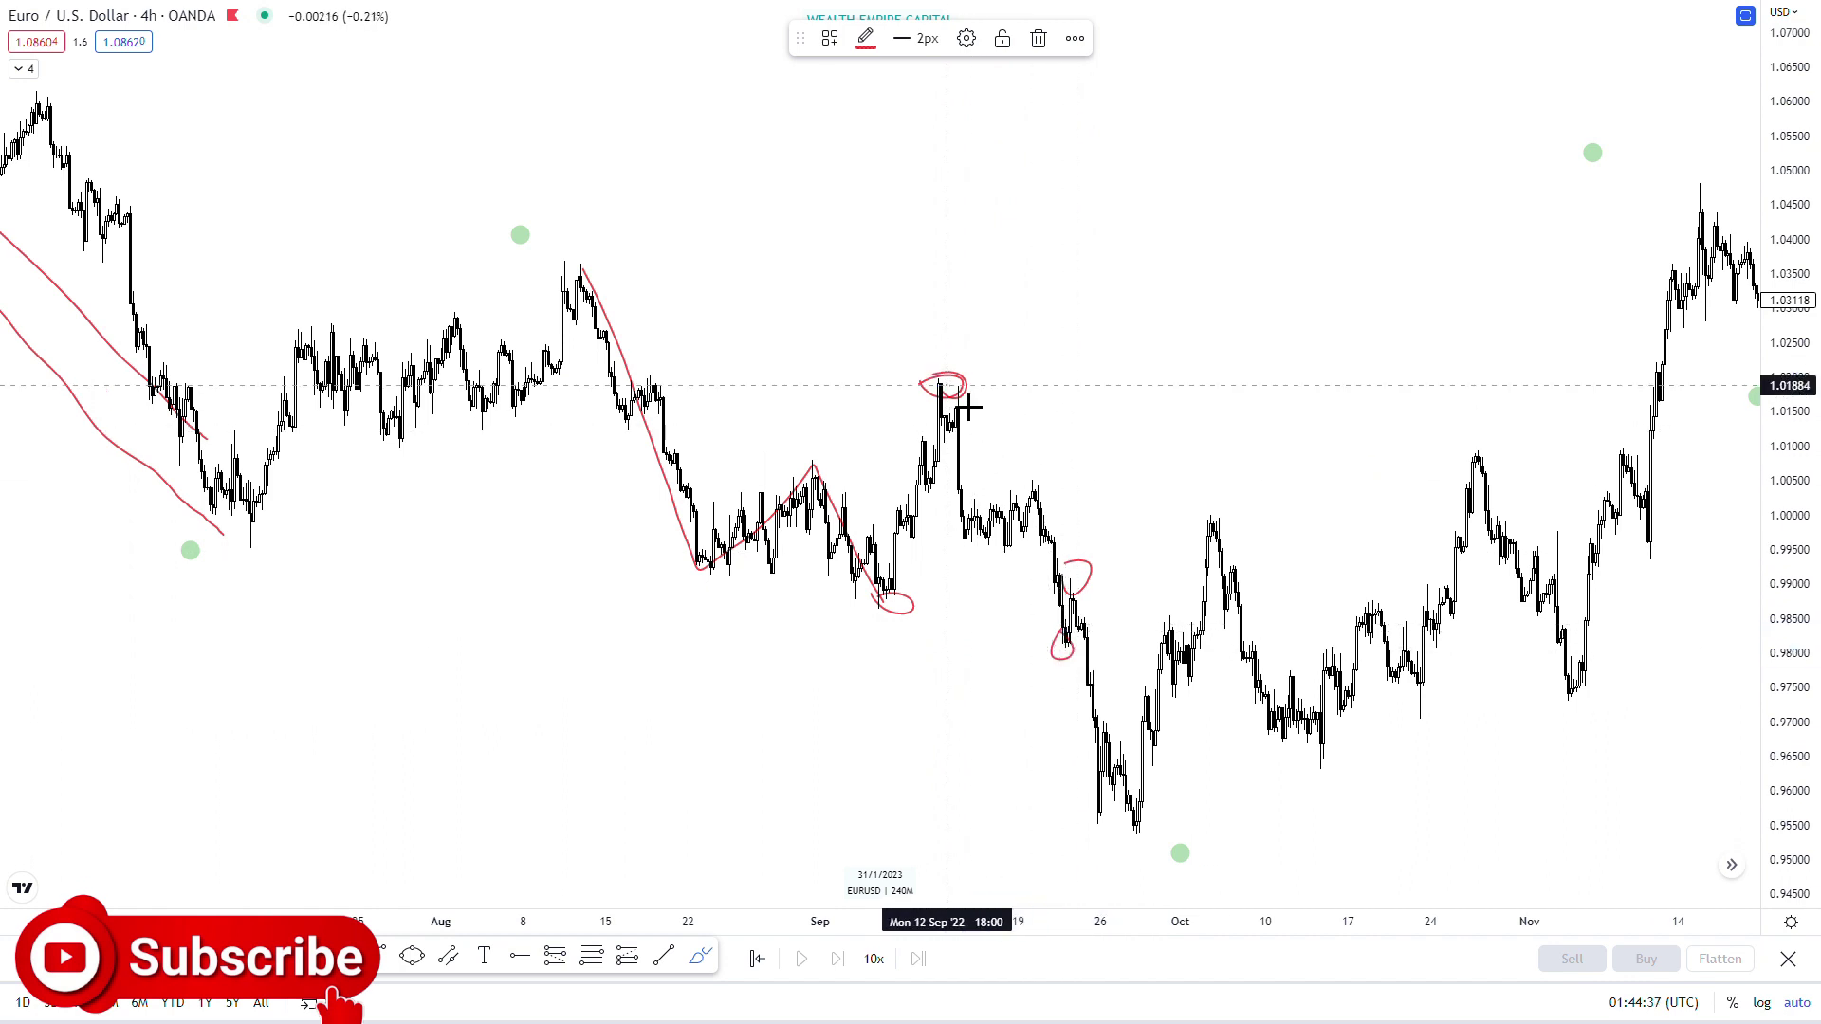
Try marking the down leg from the mid-September high, the break of the early-September low and the late-September low, undoing these strokes.
left_click_drag(967, 399, 1049, 663)
left_click_drag(902, 639, 1061, 628)
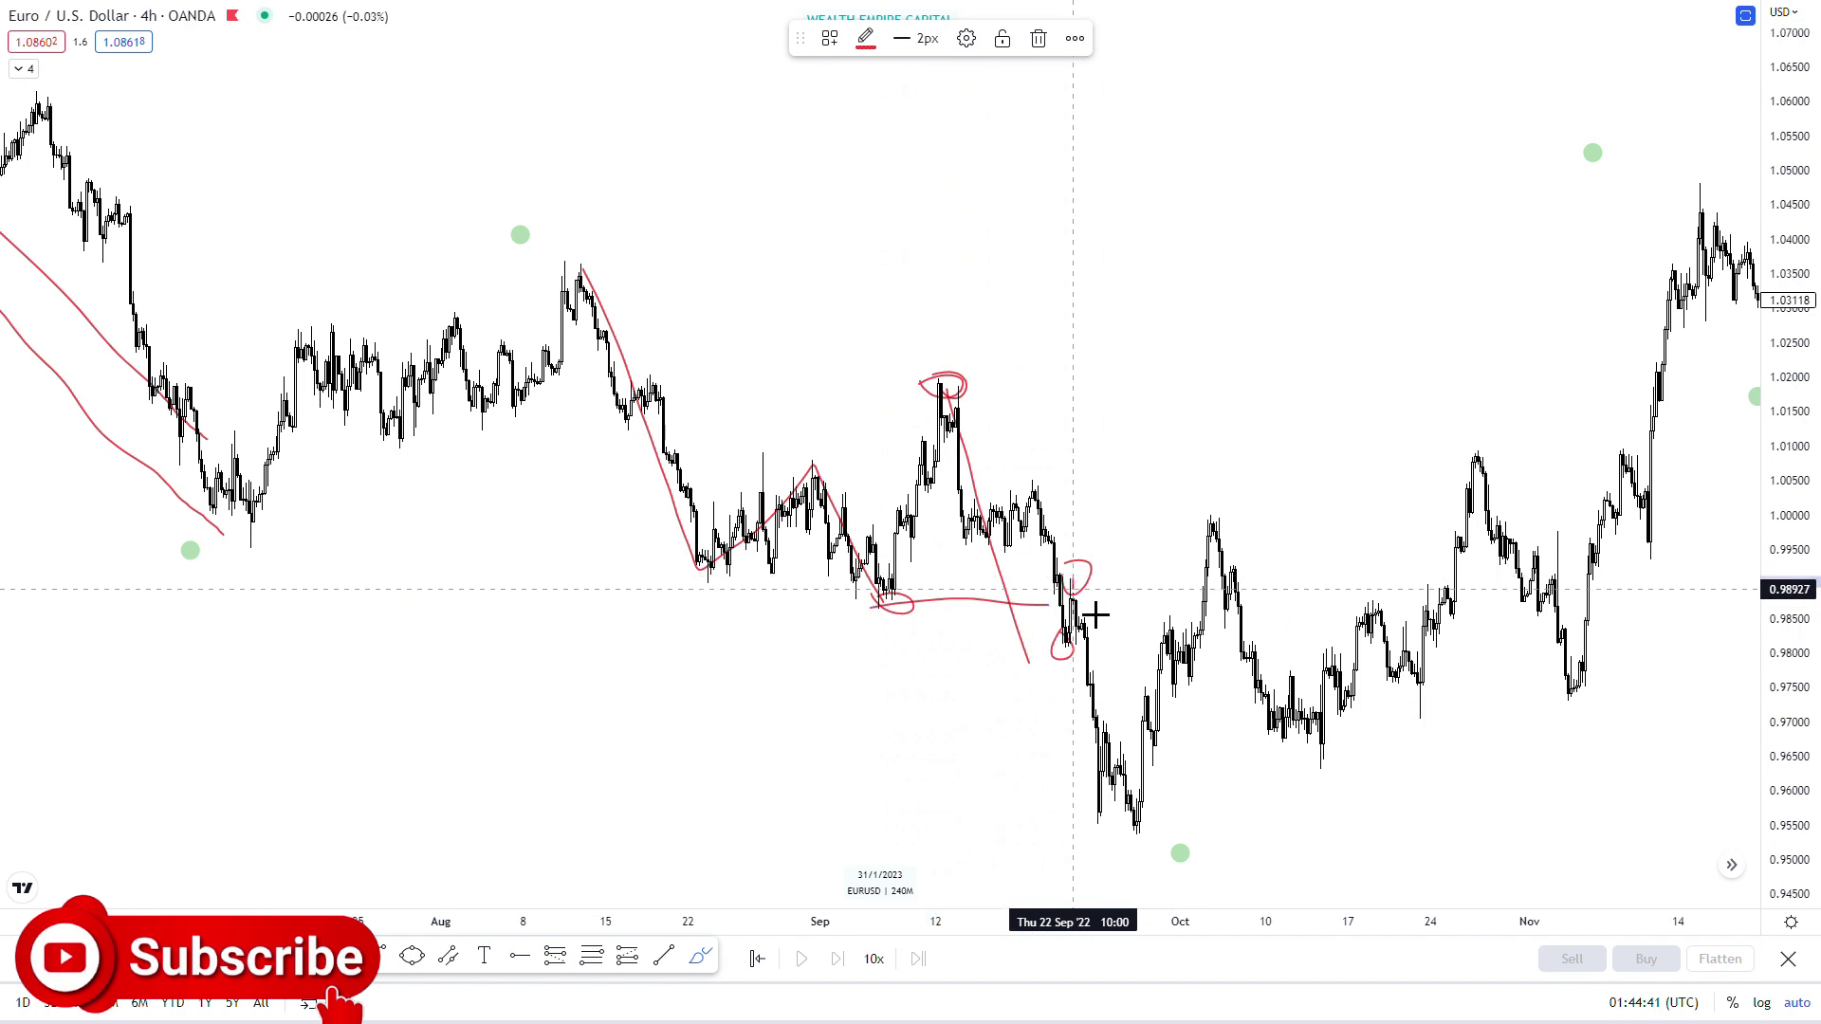
left_click_drag(1117, 854, 1142, 825)
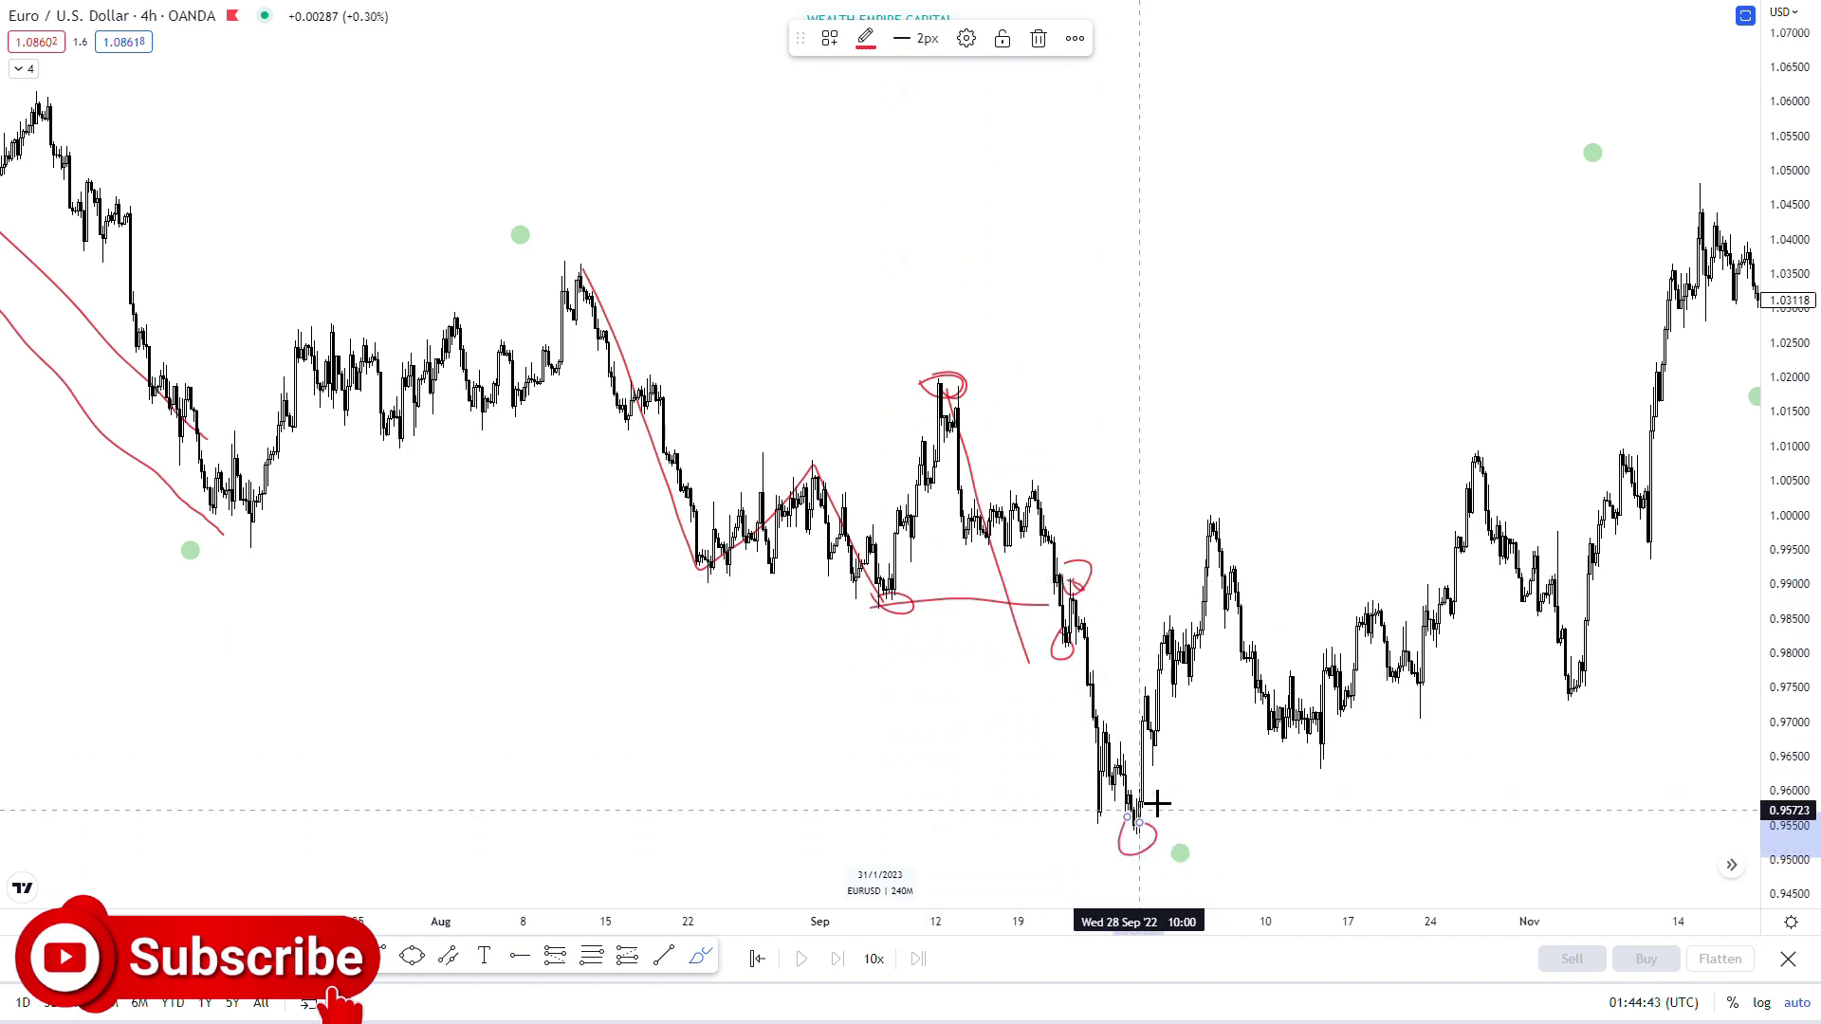
left_click_drag(1074, 603, 1124, 834)
key("ctrl+z")
key("ctrl+z")
key("ctrl+z")
key("ctrl+z")
key("ctrl+z")
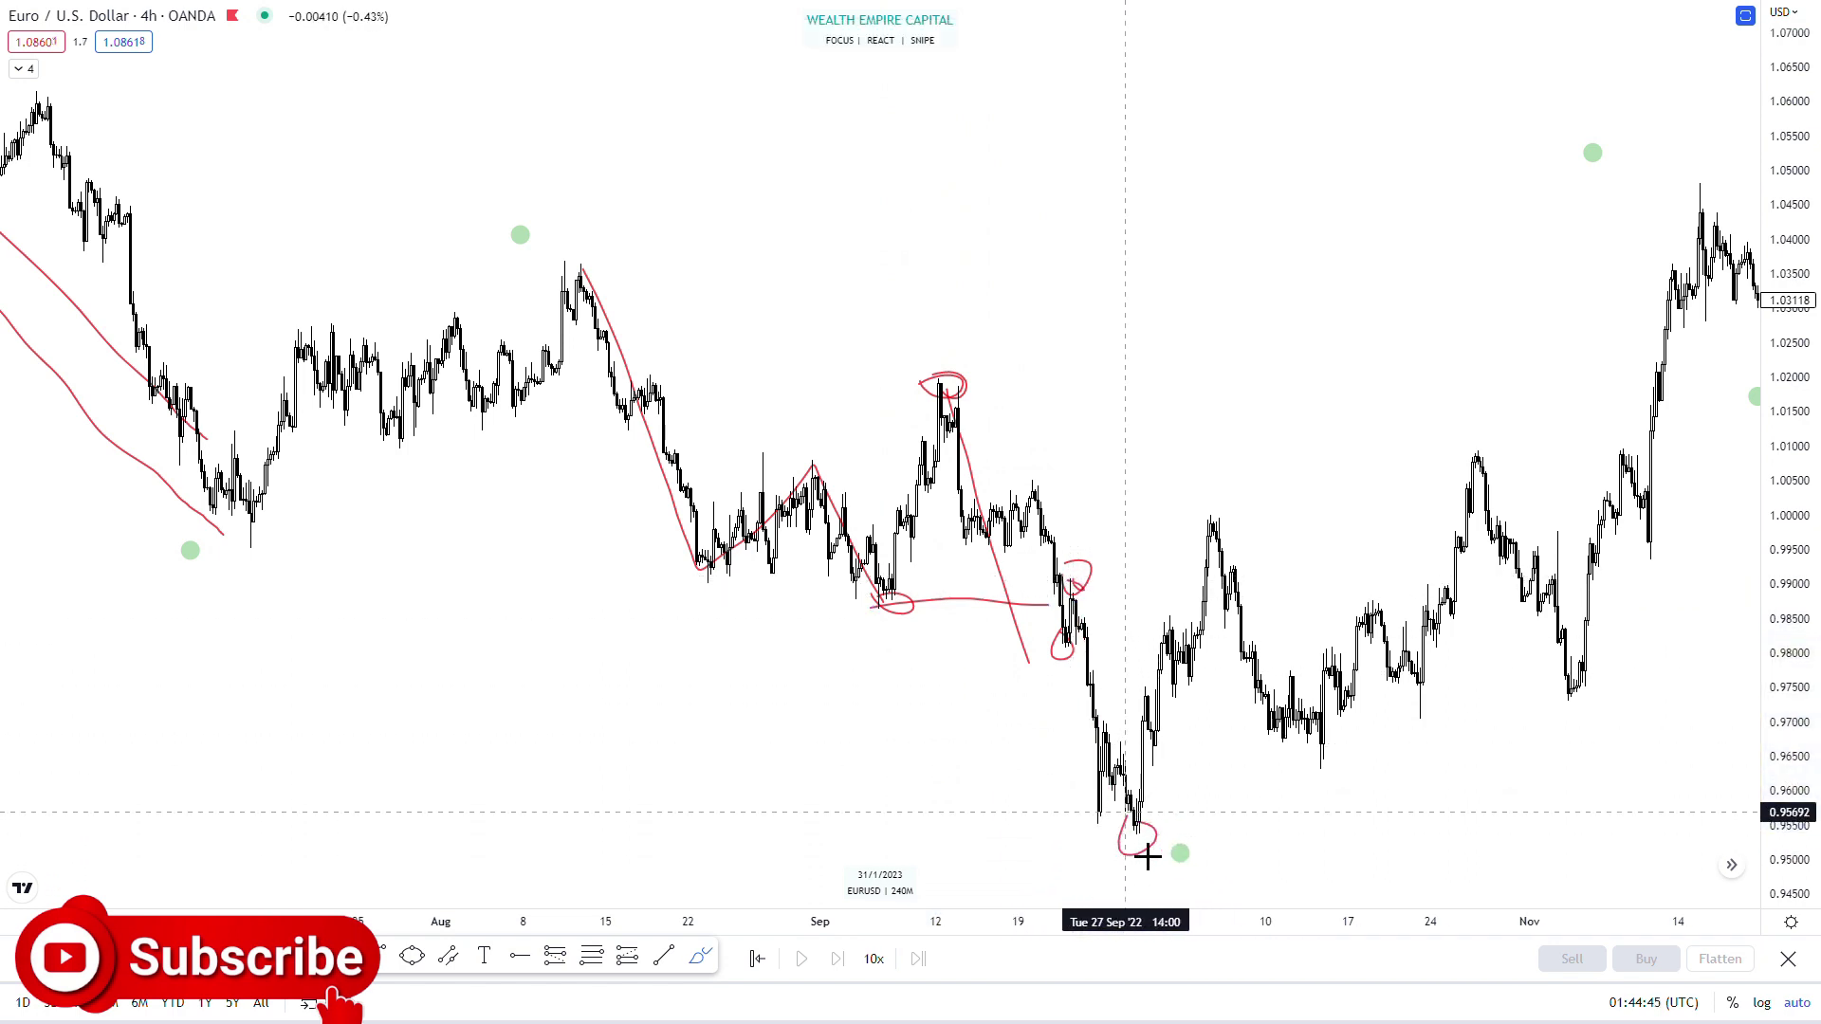
Draw a trial Fibonacci retracement from the mid-September 2022 high to the late-September low, and delete it.
left_click(590, 958)
left_click(935, 373)
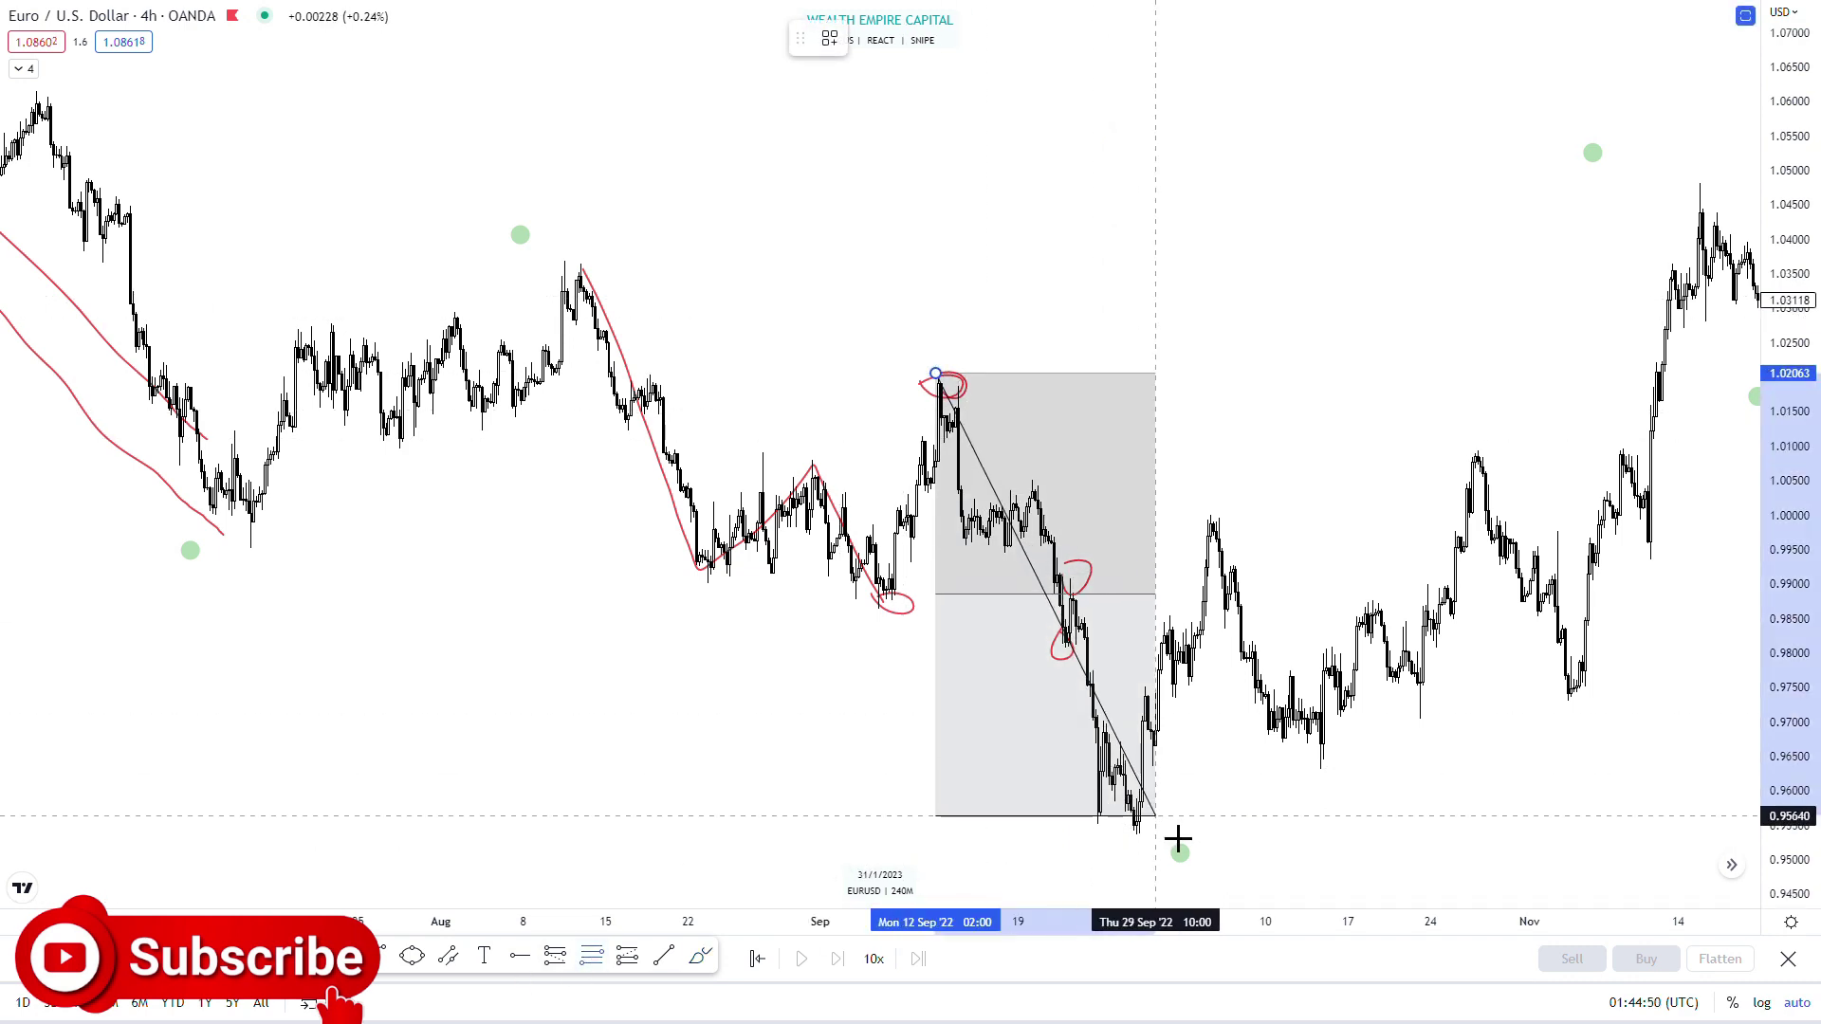
left_click(1162, 837)
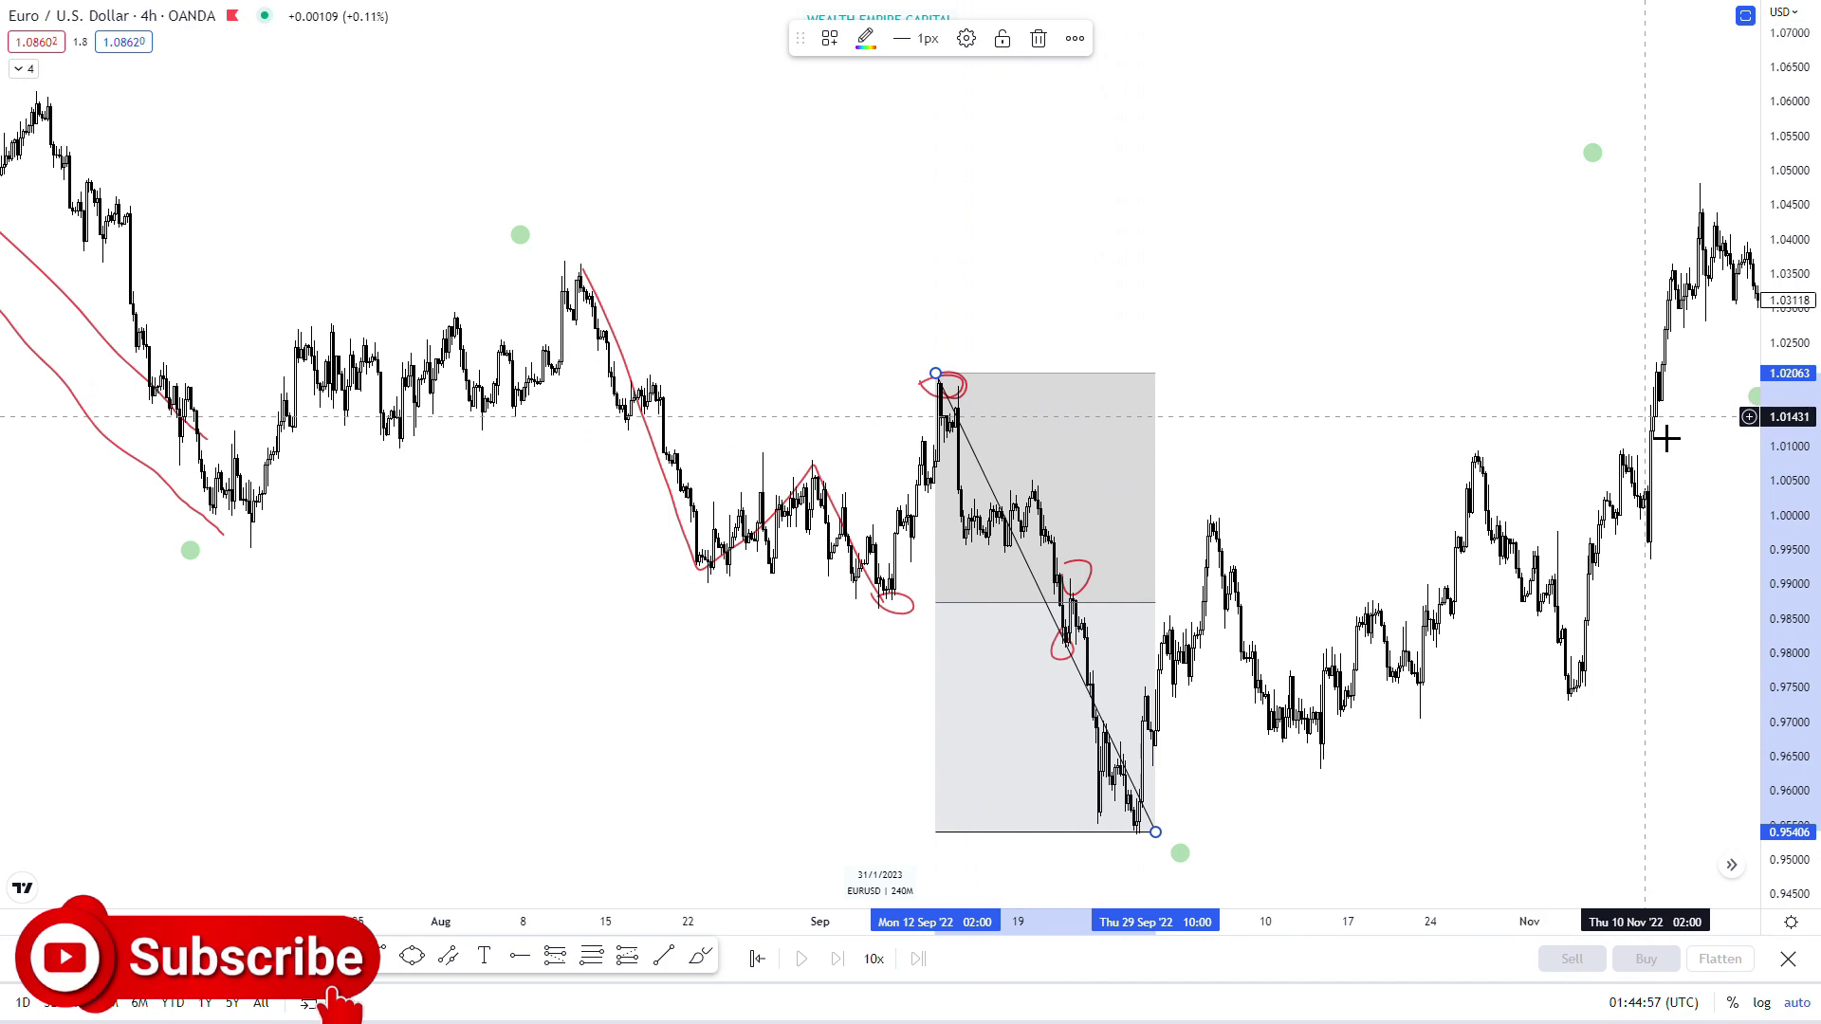
left_click(1039, 39)
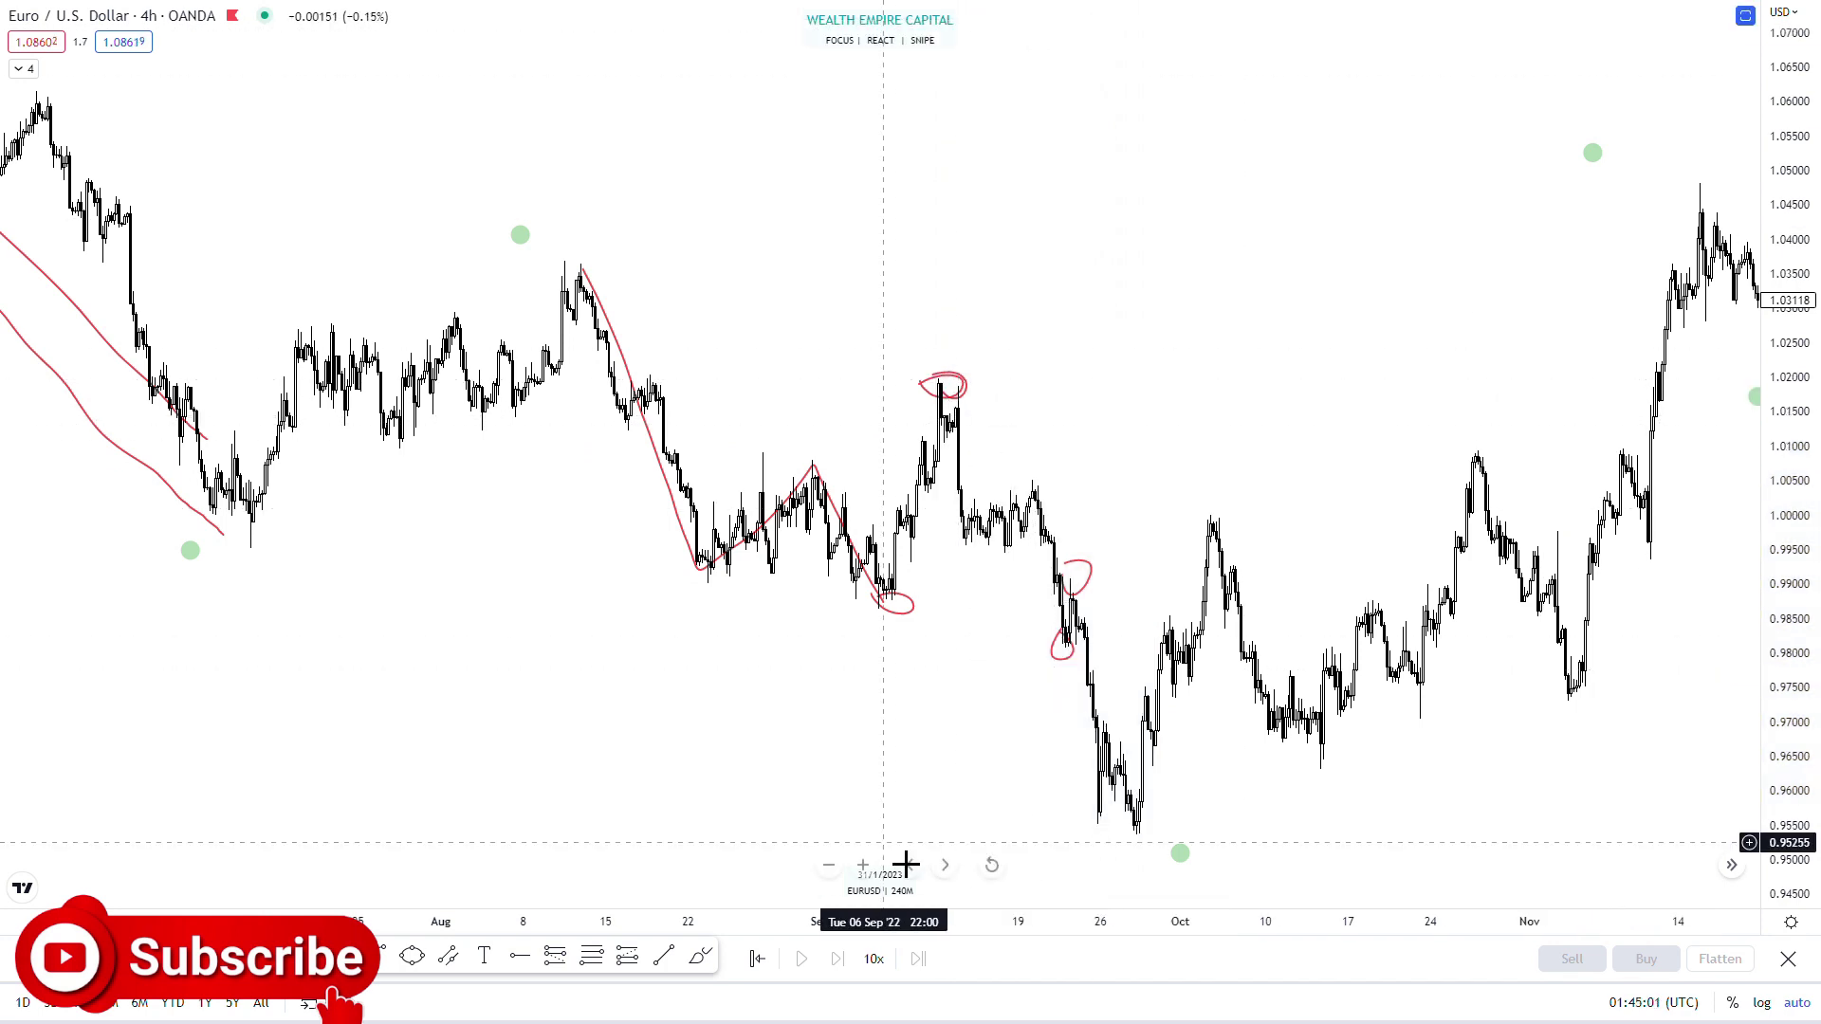
Circle the late-September low with the brush and draw a break line from the minor 22 September high to early October.
left_click(703, 959)
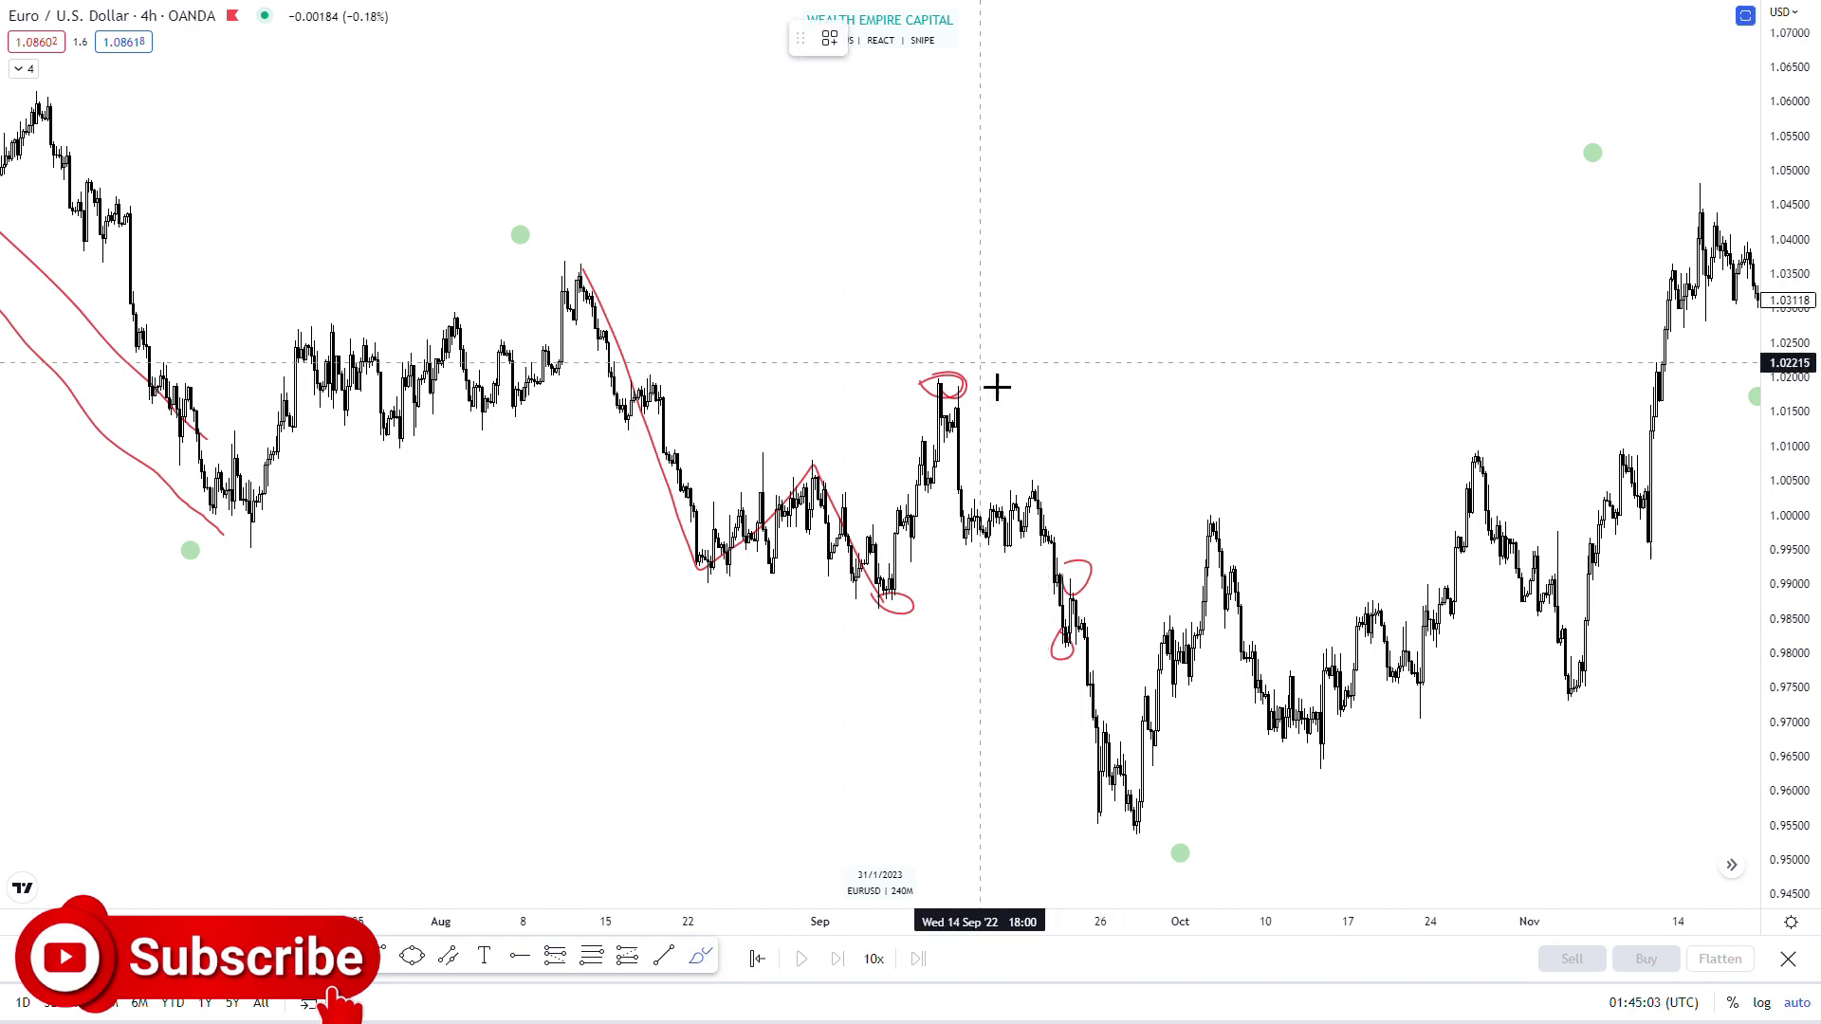
left_click_drag(1166, 817, 1159, 834)
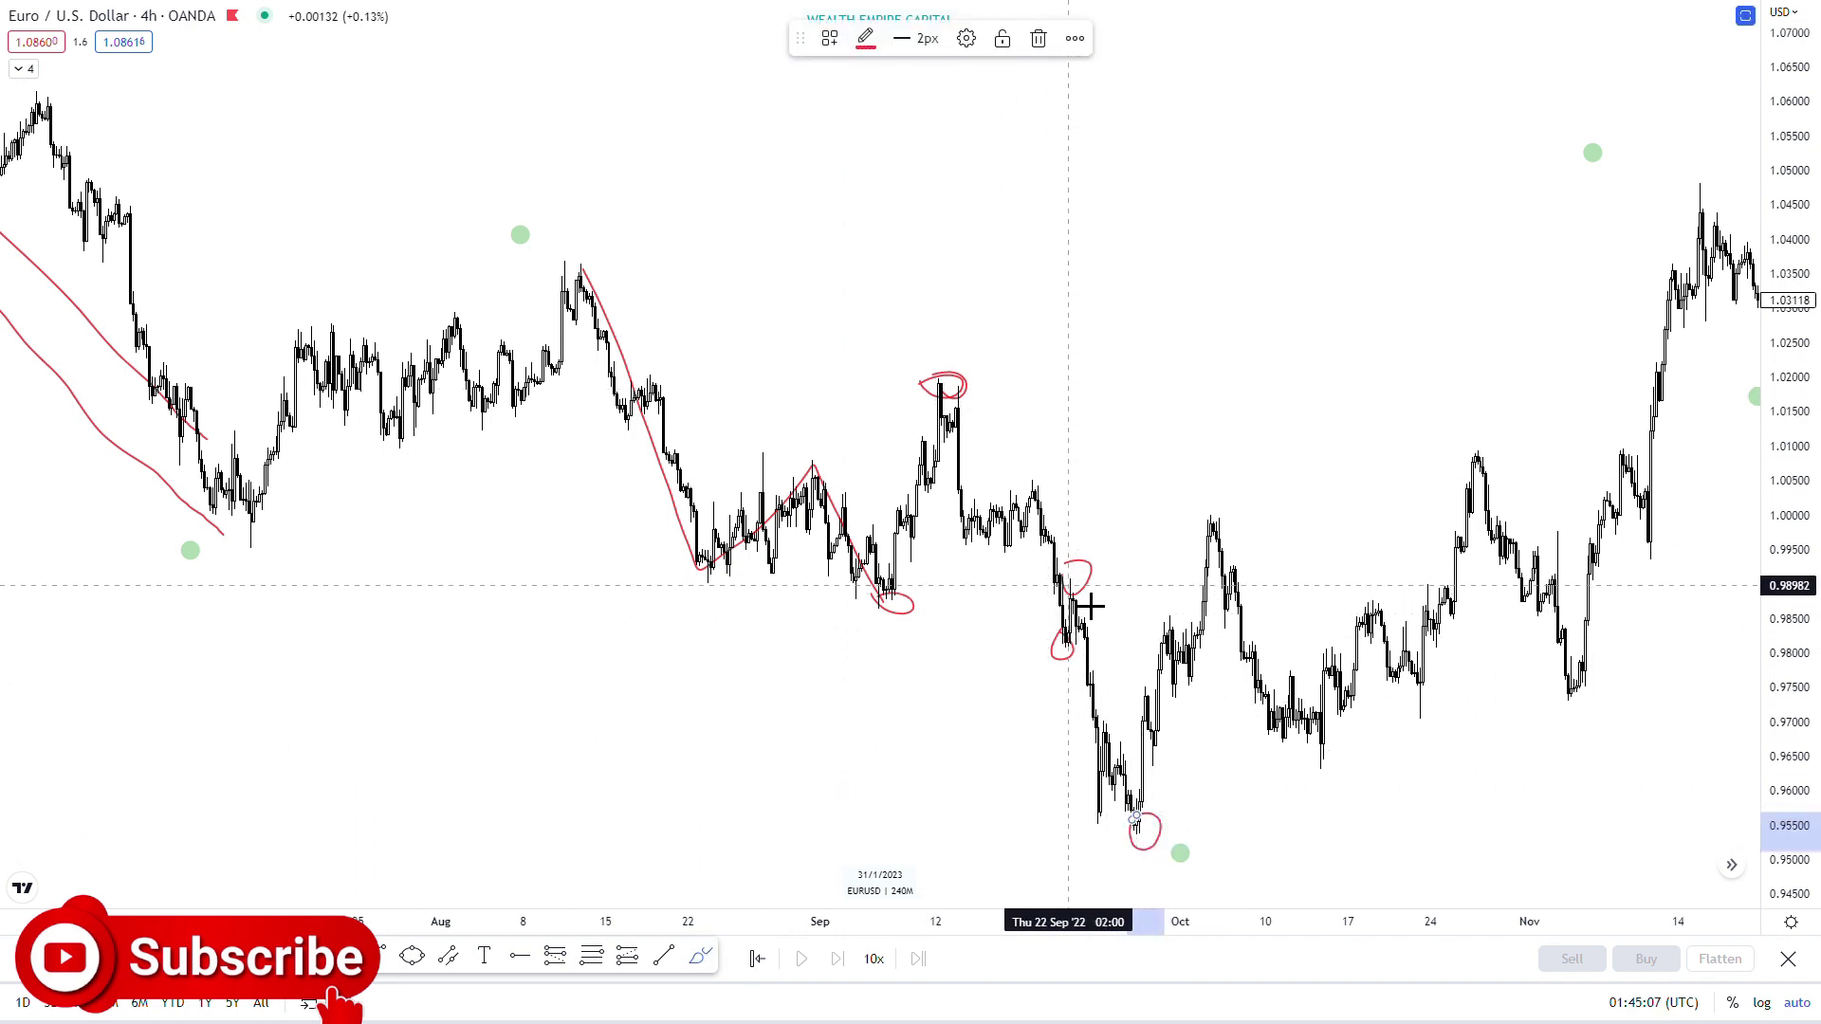
left_click_drag(1085, 601, 1219, 595)
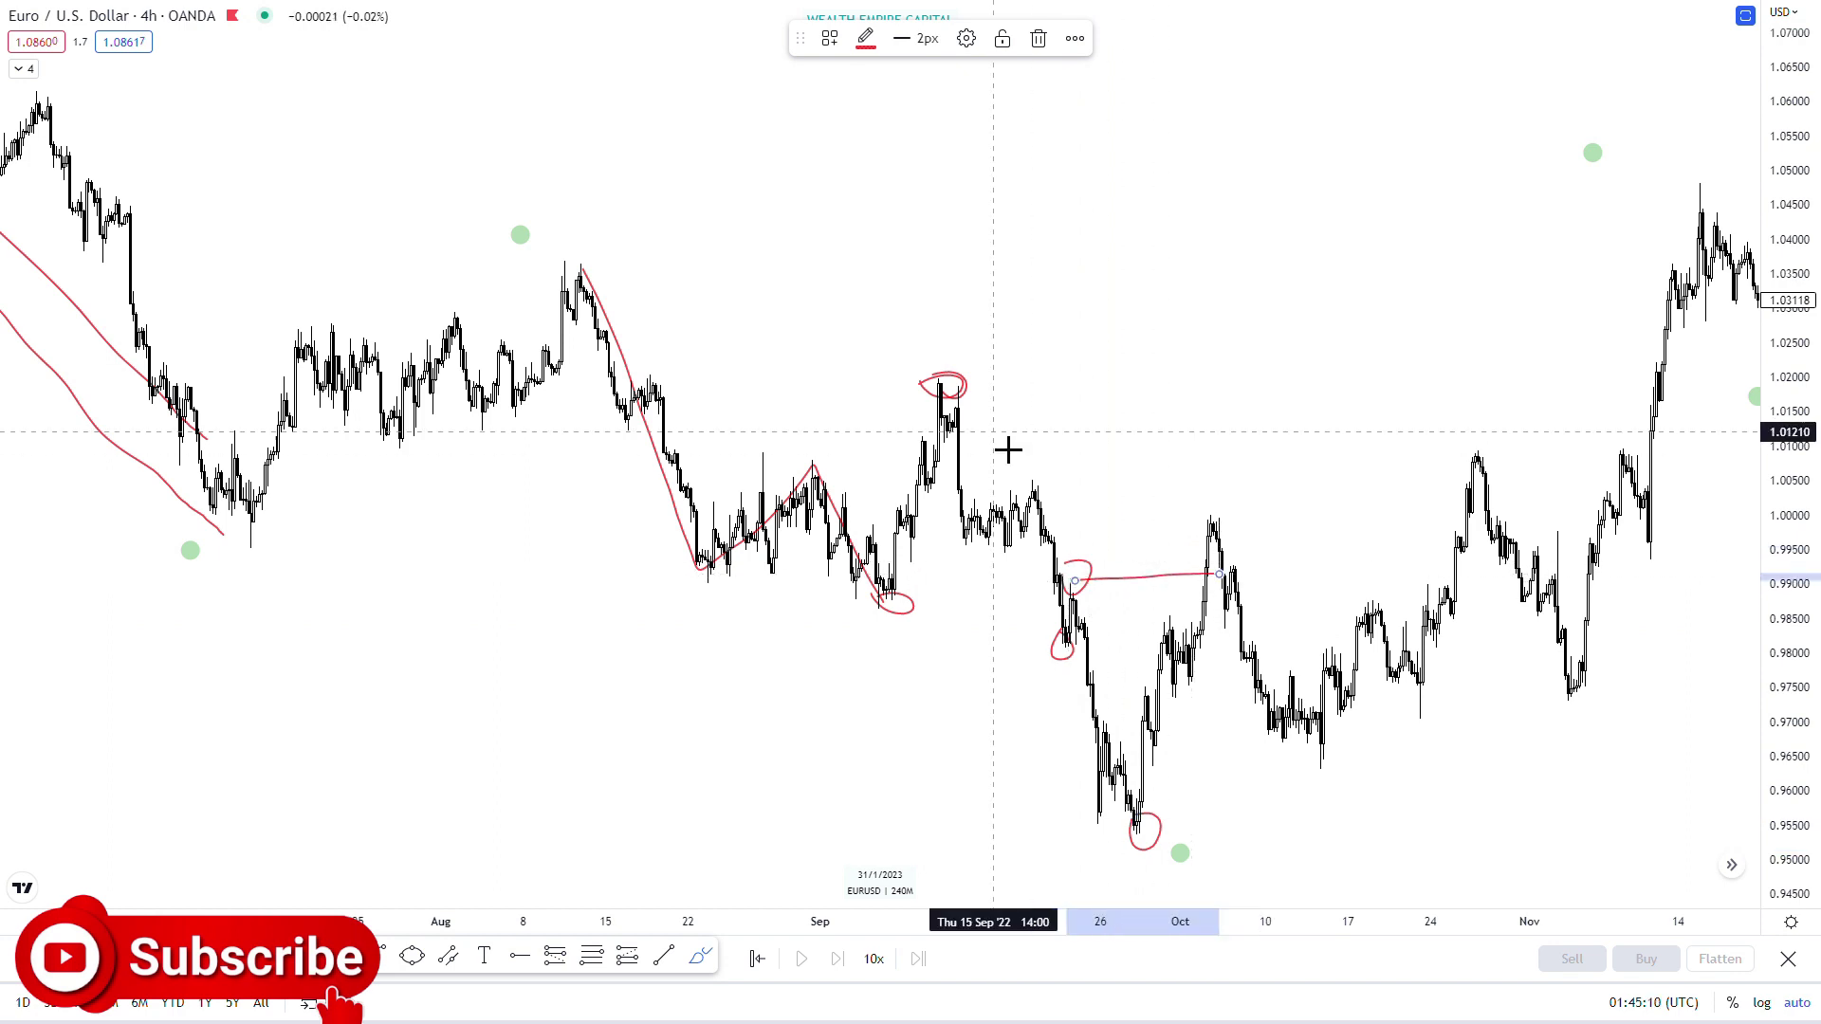
Try a down stroke from the mid-September high to the late-September low and a second stroke over the break line, deleting both.
left_click_drag(960, 392, 1135, 756)
key("Delete")
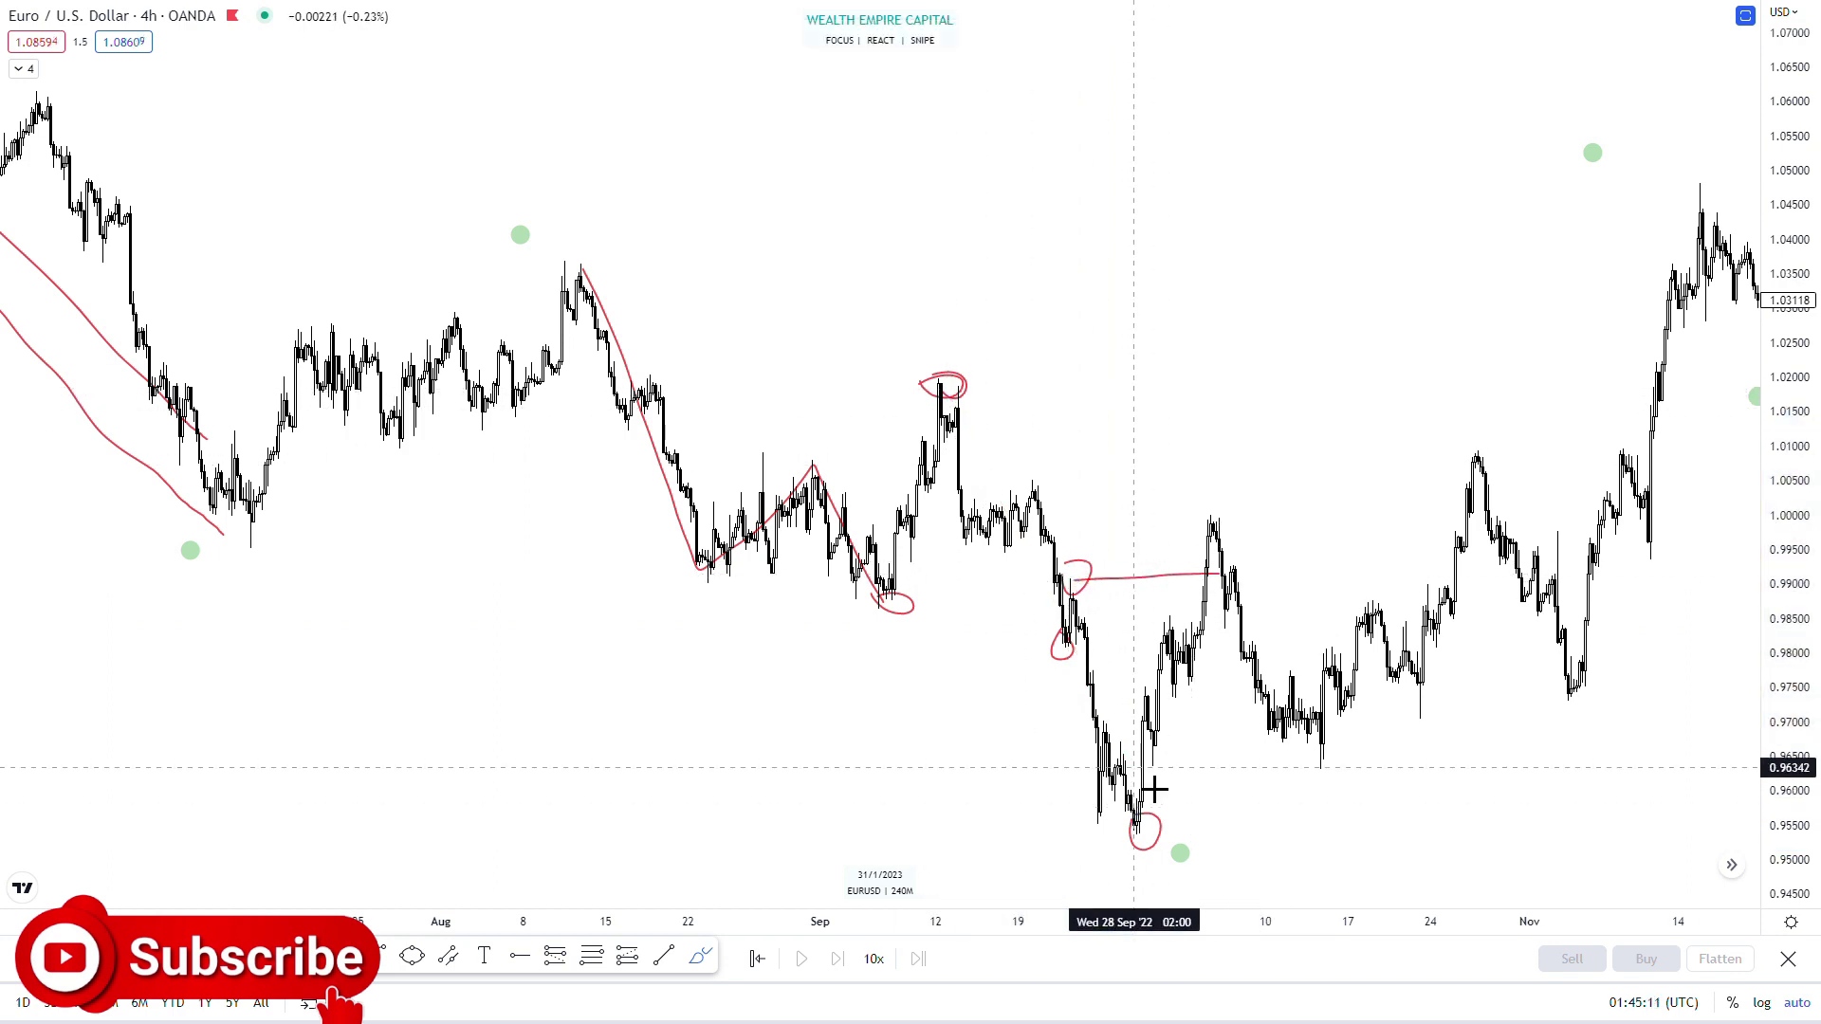
left_click(1089, 578)
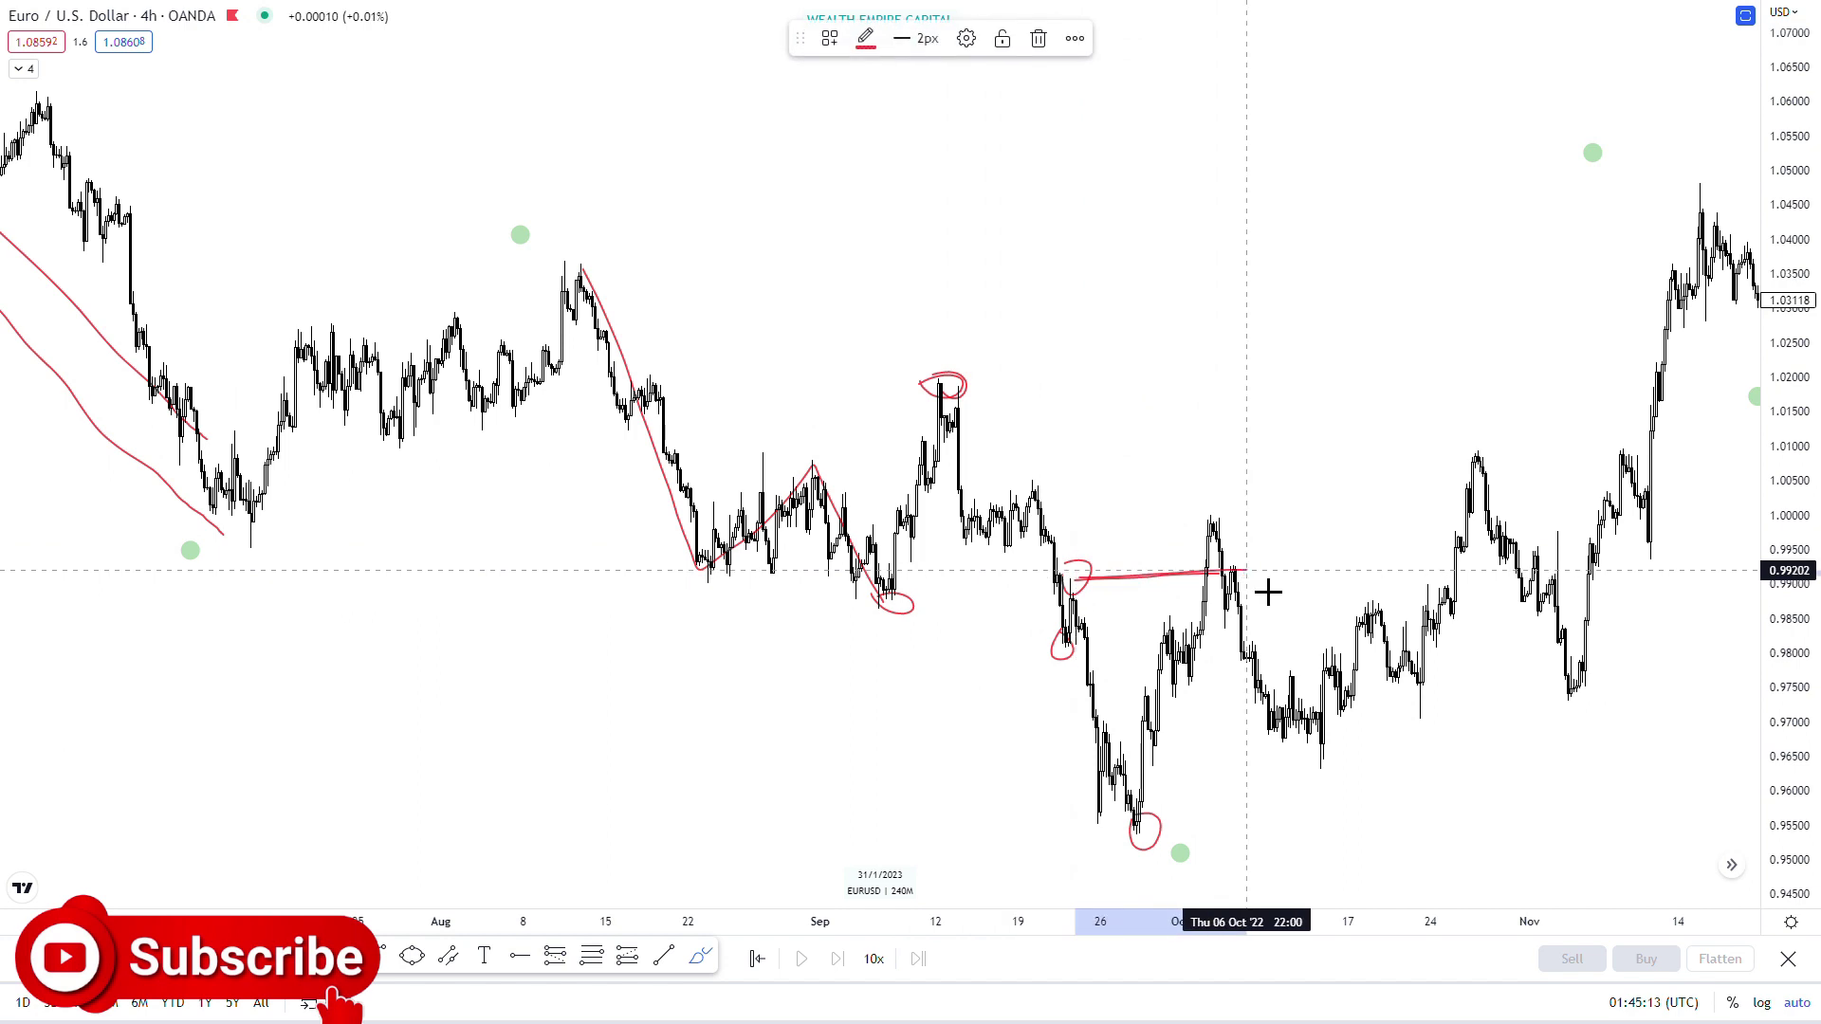
key("Delete")
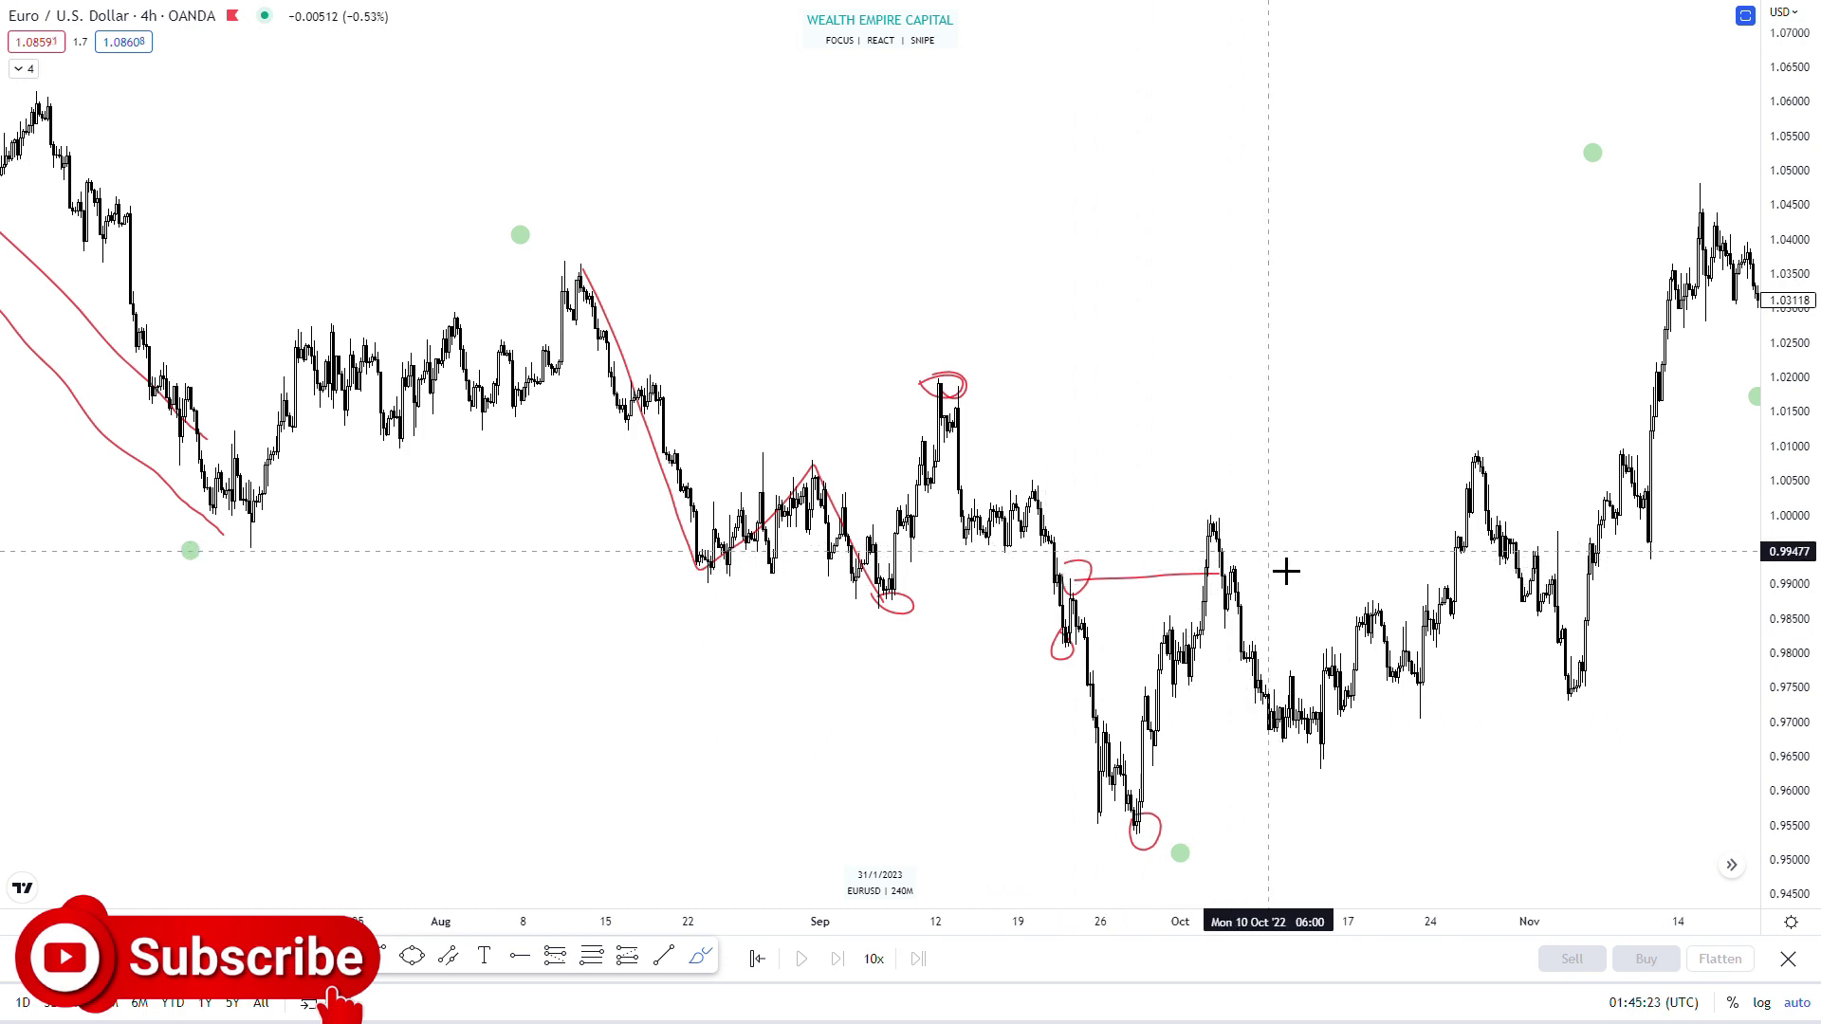
Trace the down leg from the early-October 2022 high to the mid-October low, and circle the late-September low and early-October high.
left_click_drag(1218, 527, 1352, 785)
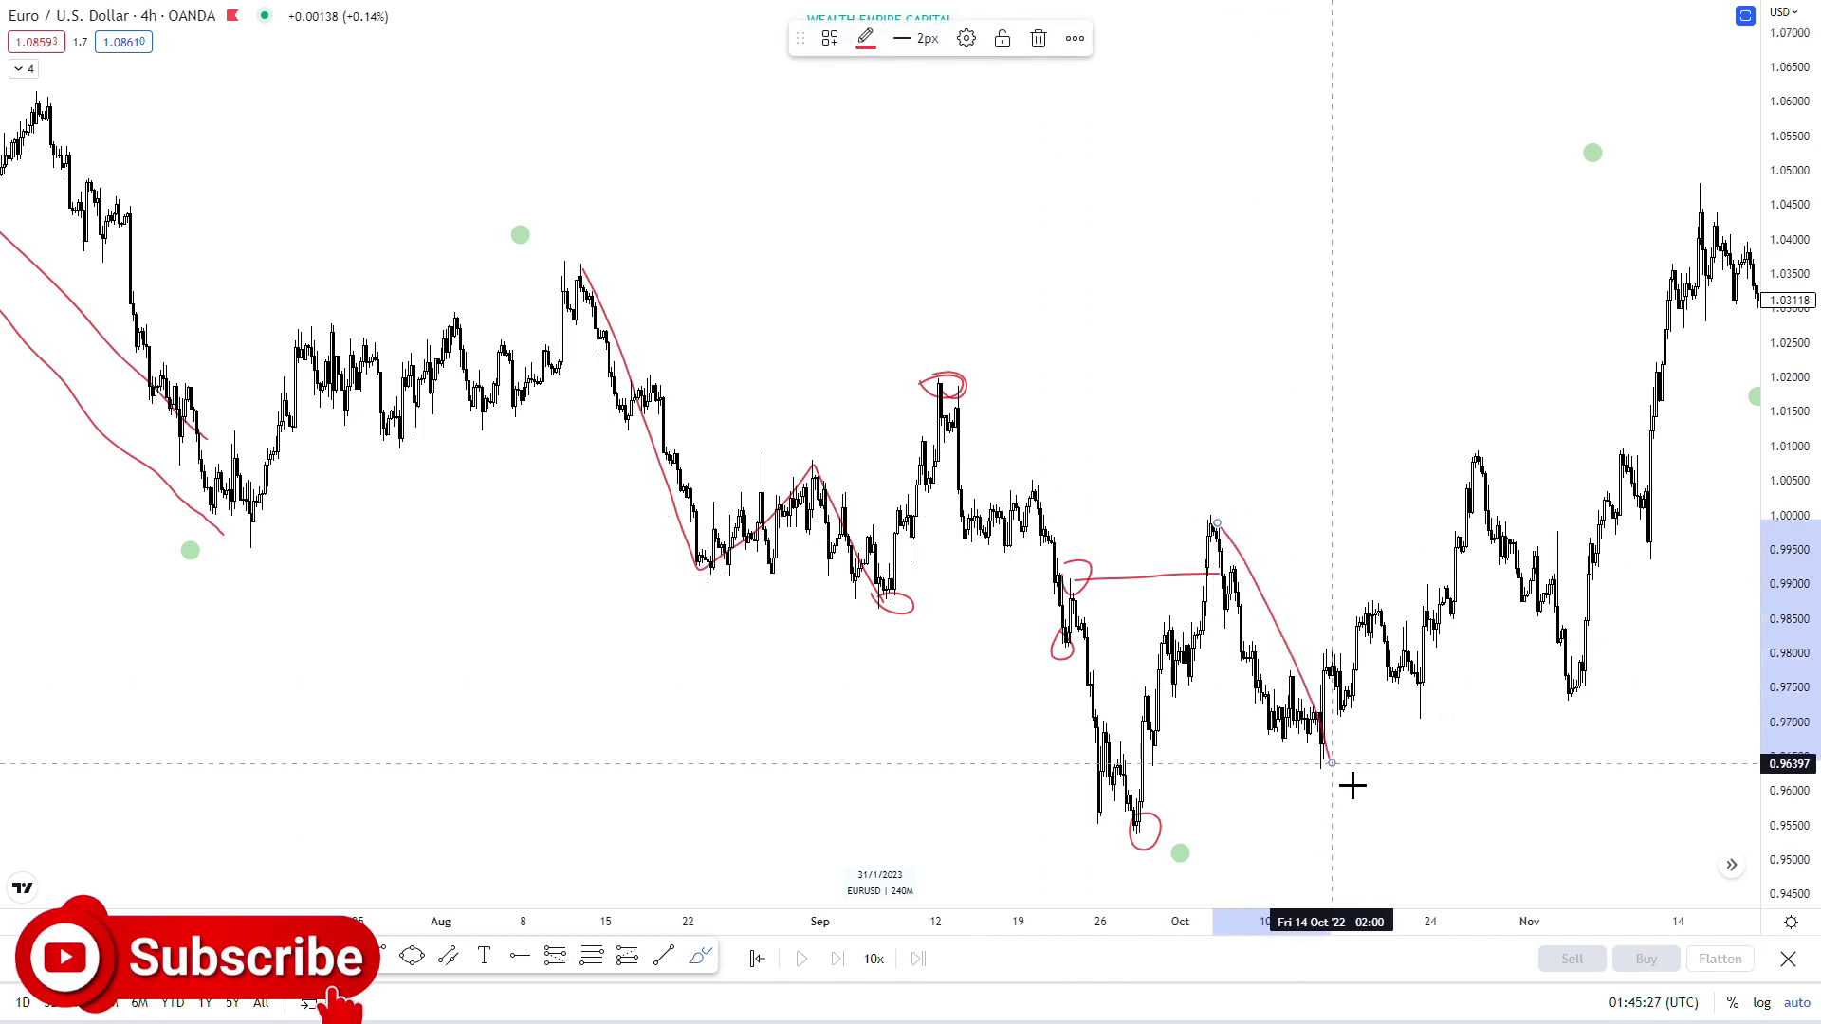
left_click(1152, 835)
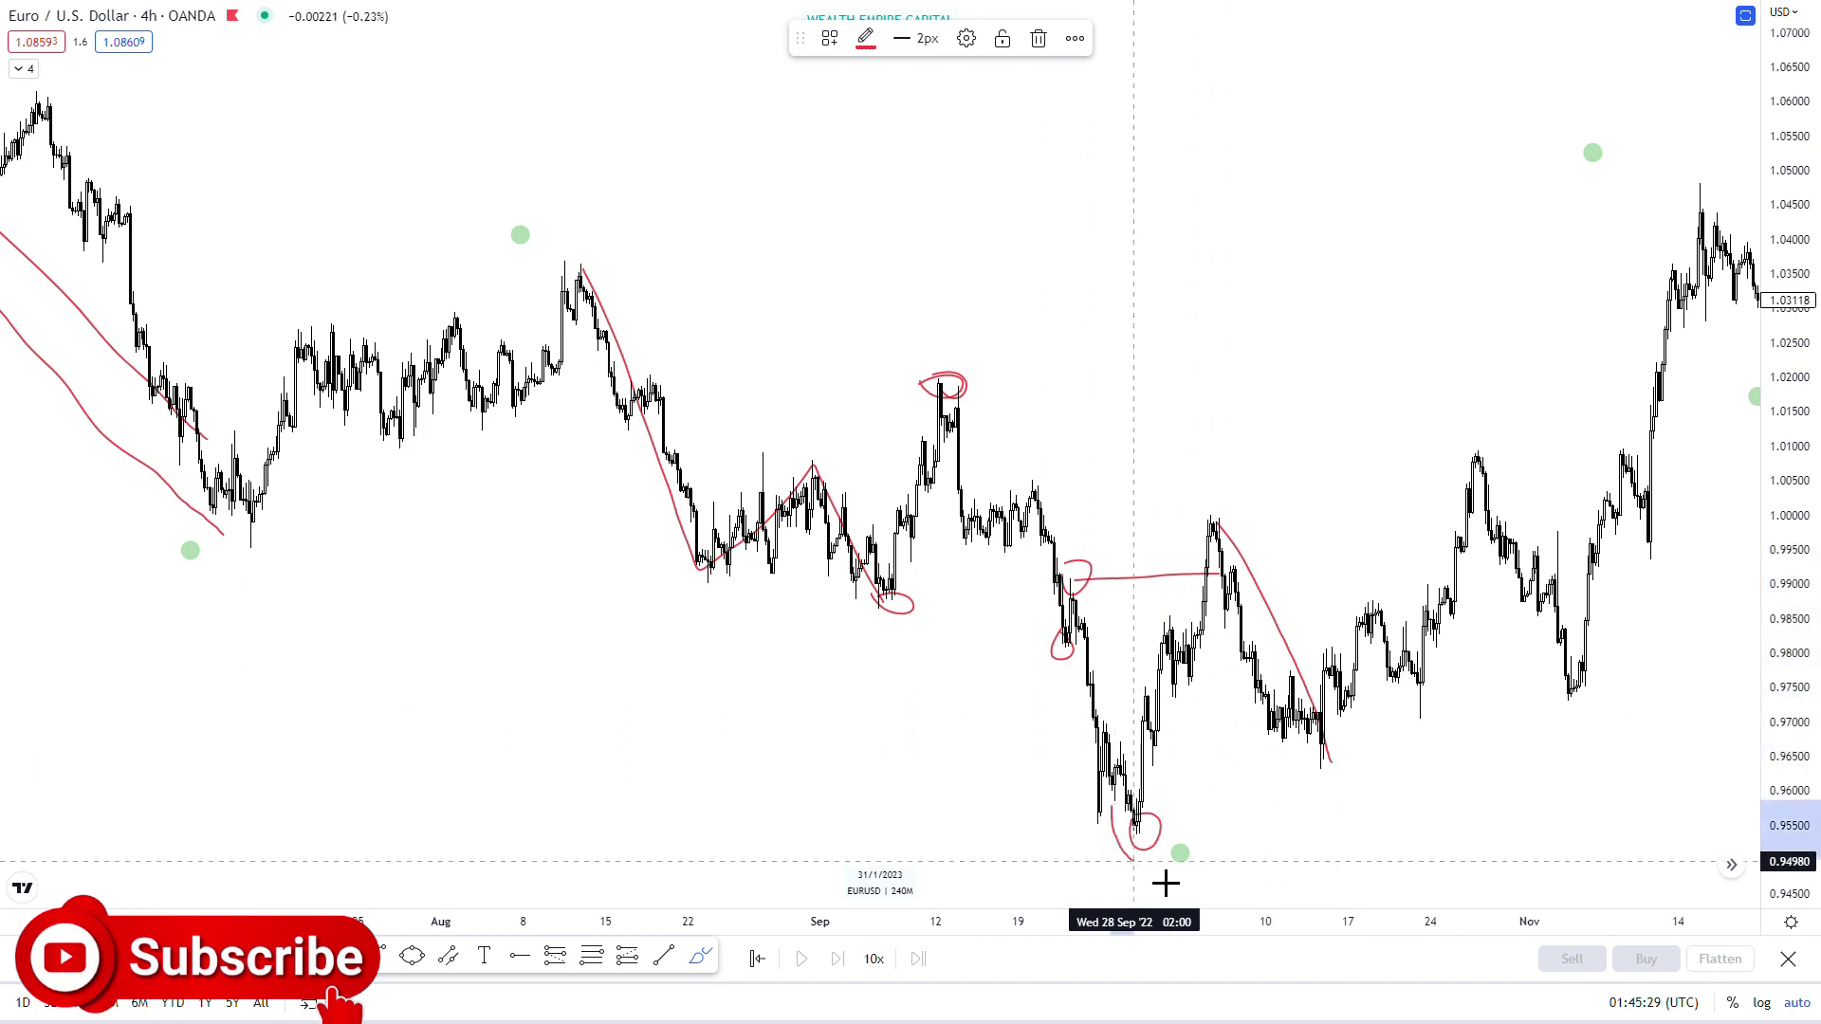
left_click_drag(1205, 512, 1203, 527)
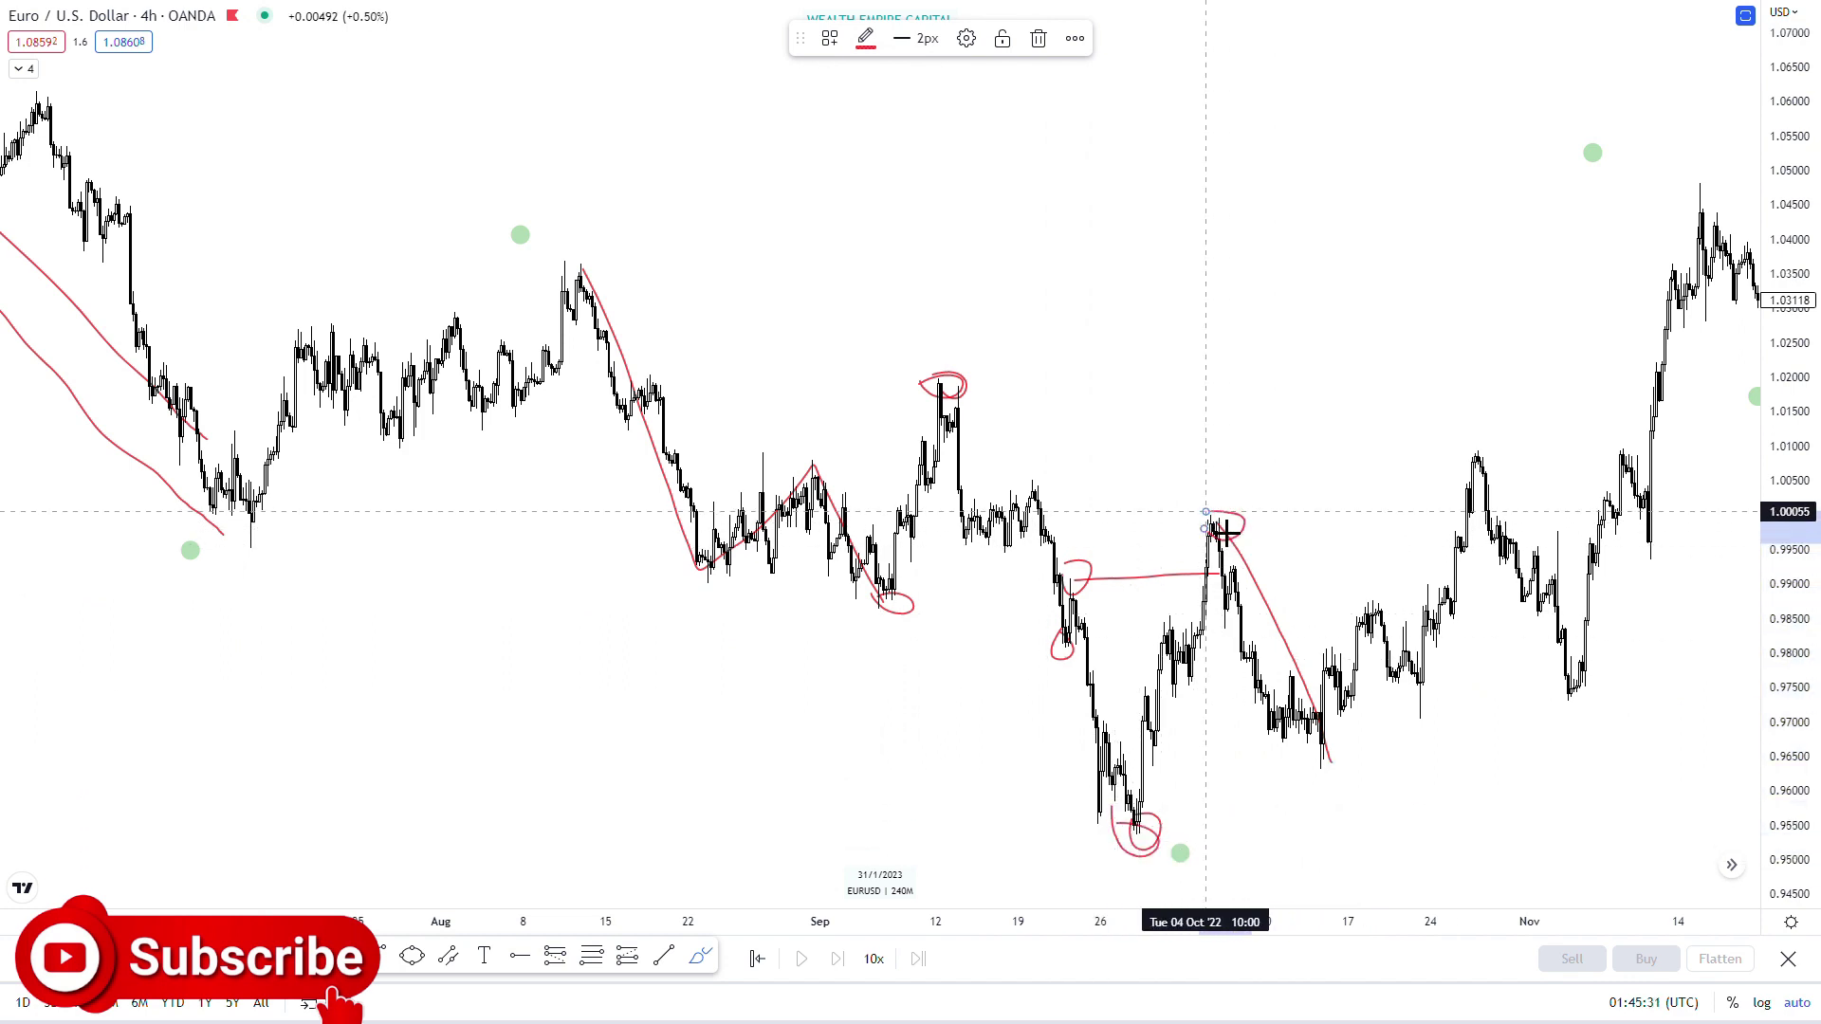
Trace the up leg from the mid-October low, mark the break of the early-October high, and sketch the pullback and rise into November.
mouse_move(1323, 743)
left_mouse_down()
mouse_move(1453, 552)
mouse_move(1479, 473)
left_mouse_up()
left_click_drag(1210, 514, 1475, 500)
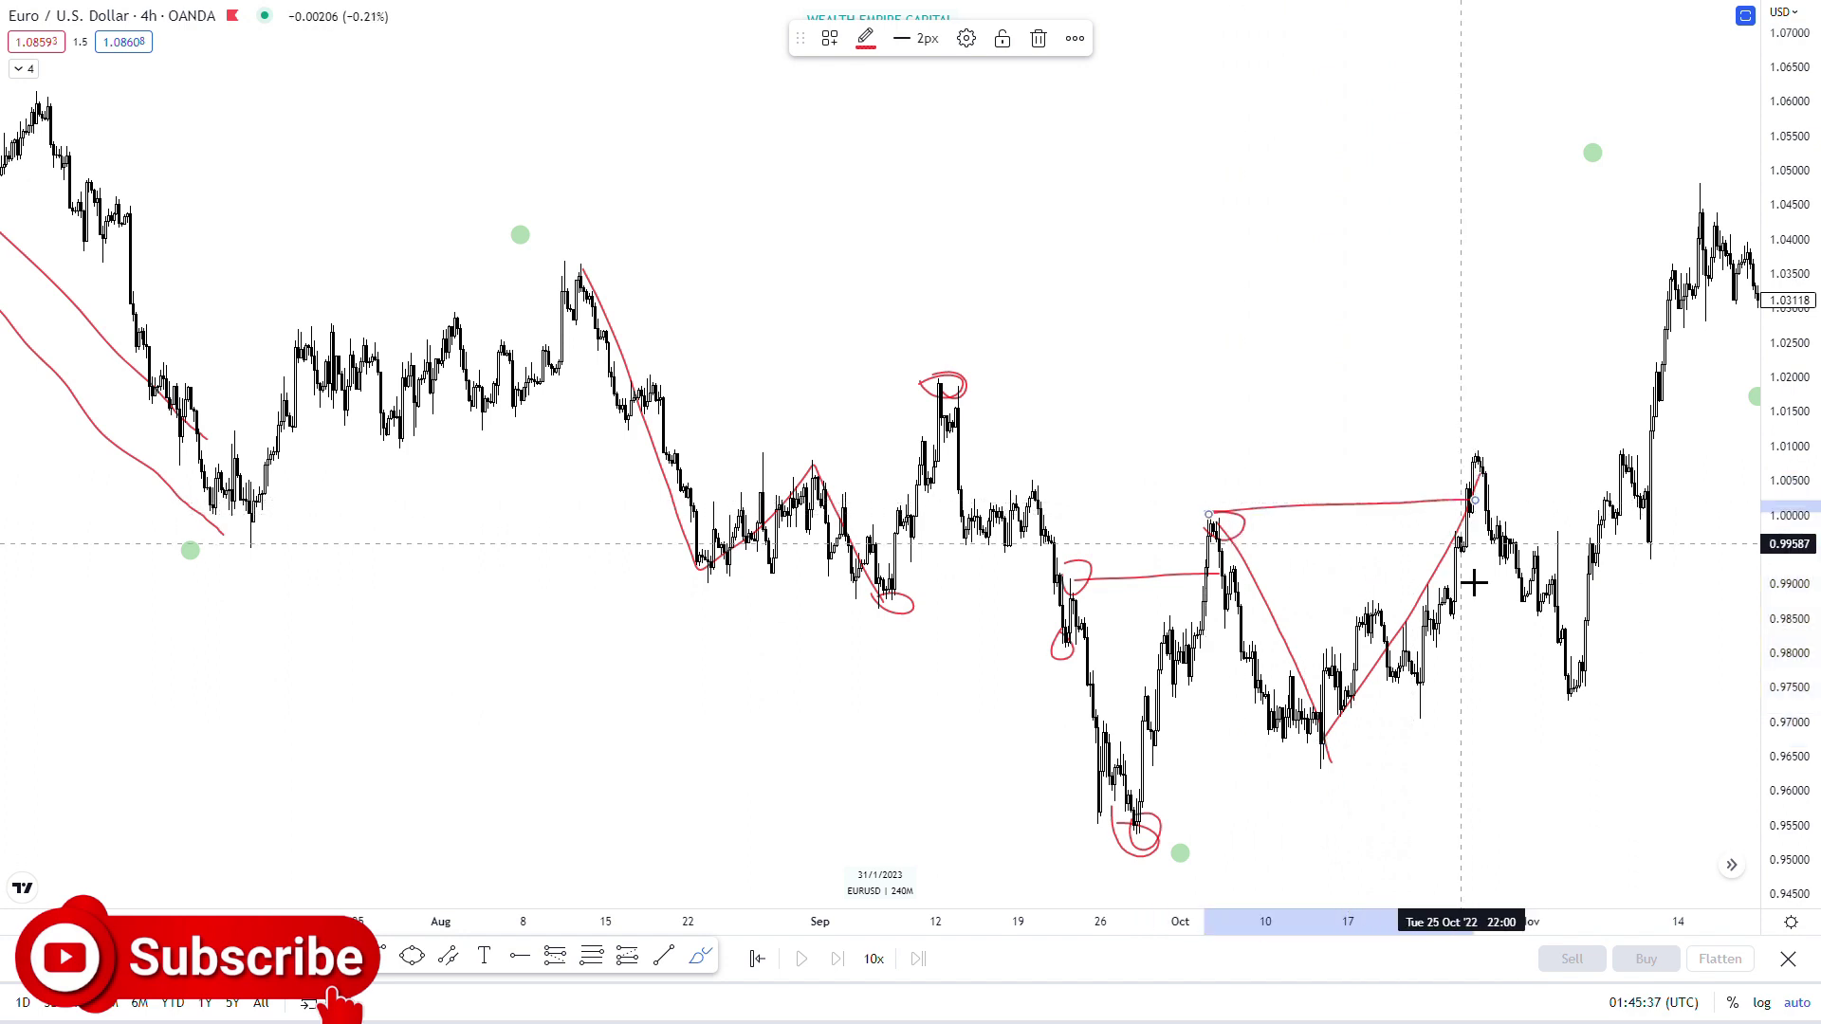
mouse_move(1328, 738)
left_mouse_down()
mouse_move(1505, 448)
mouse_move(1537, 489)
mouse_move(1574, 645)
mouse_move(1615, 449)
left_mouse_up()
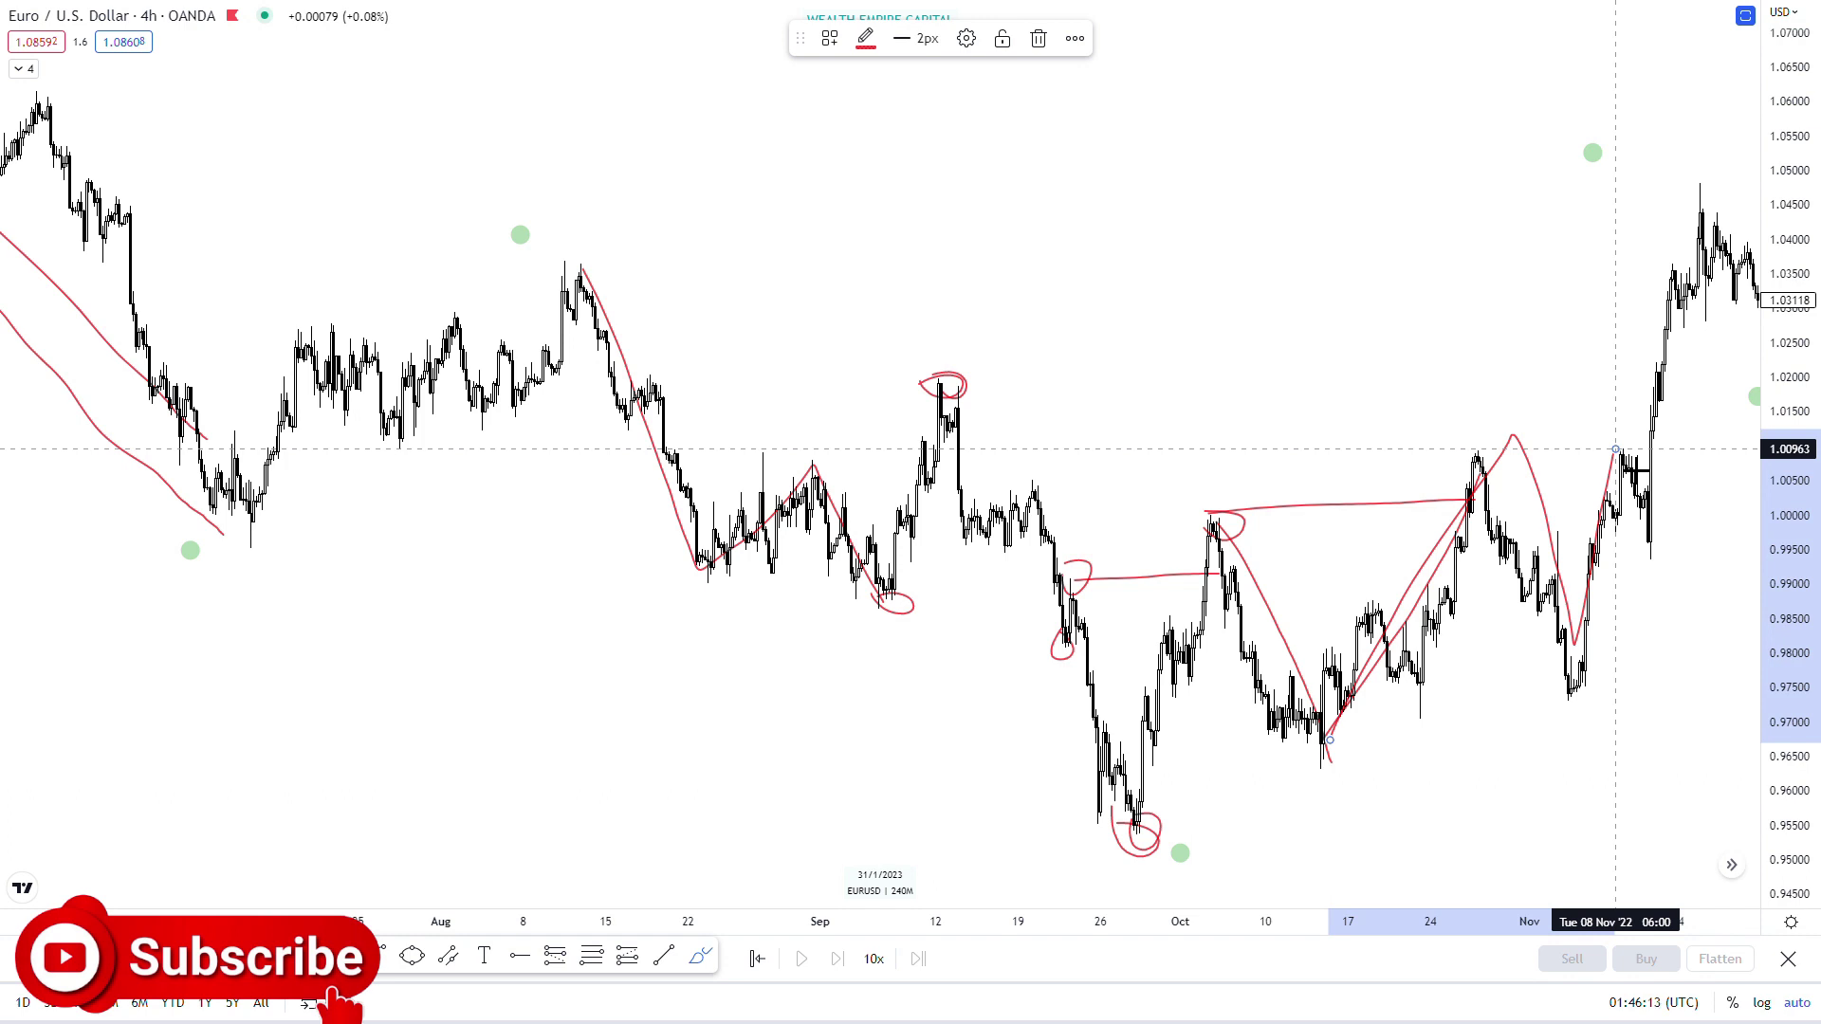
left_click_drag(1029, 208, 1042, 418)
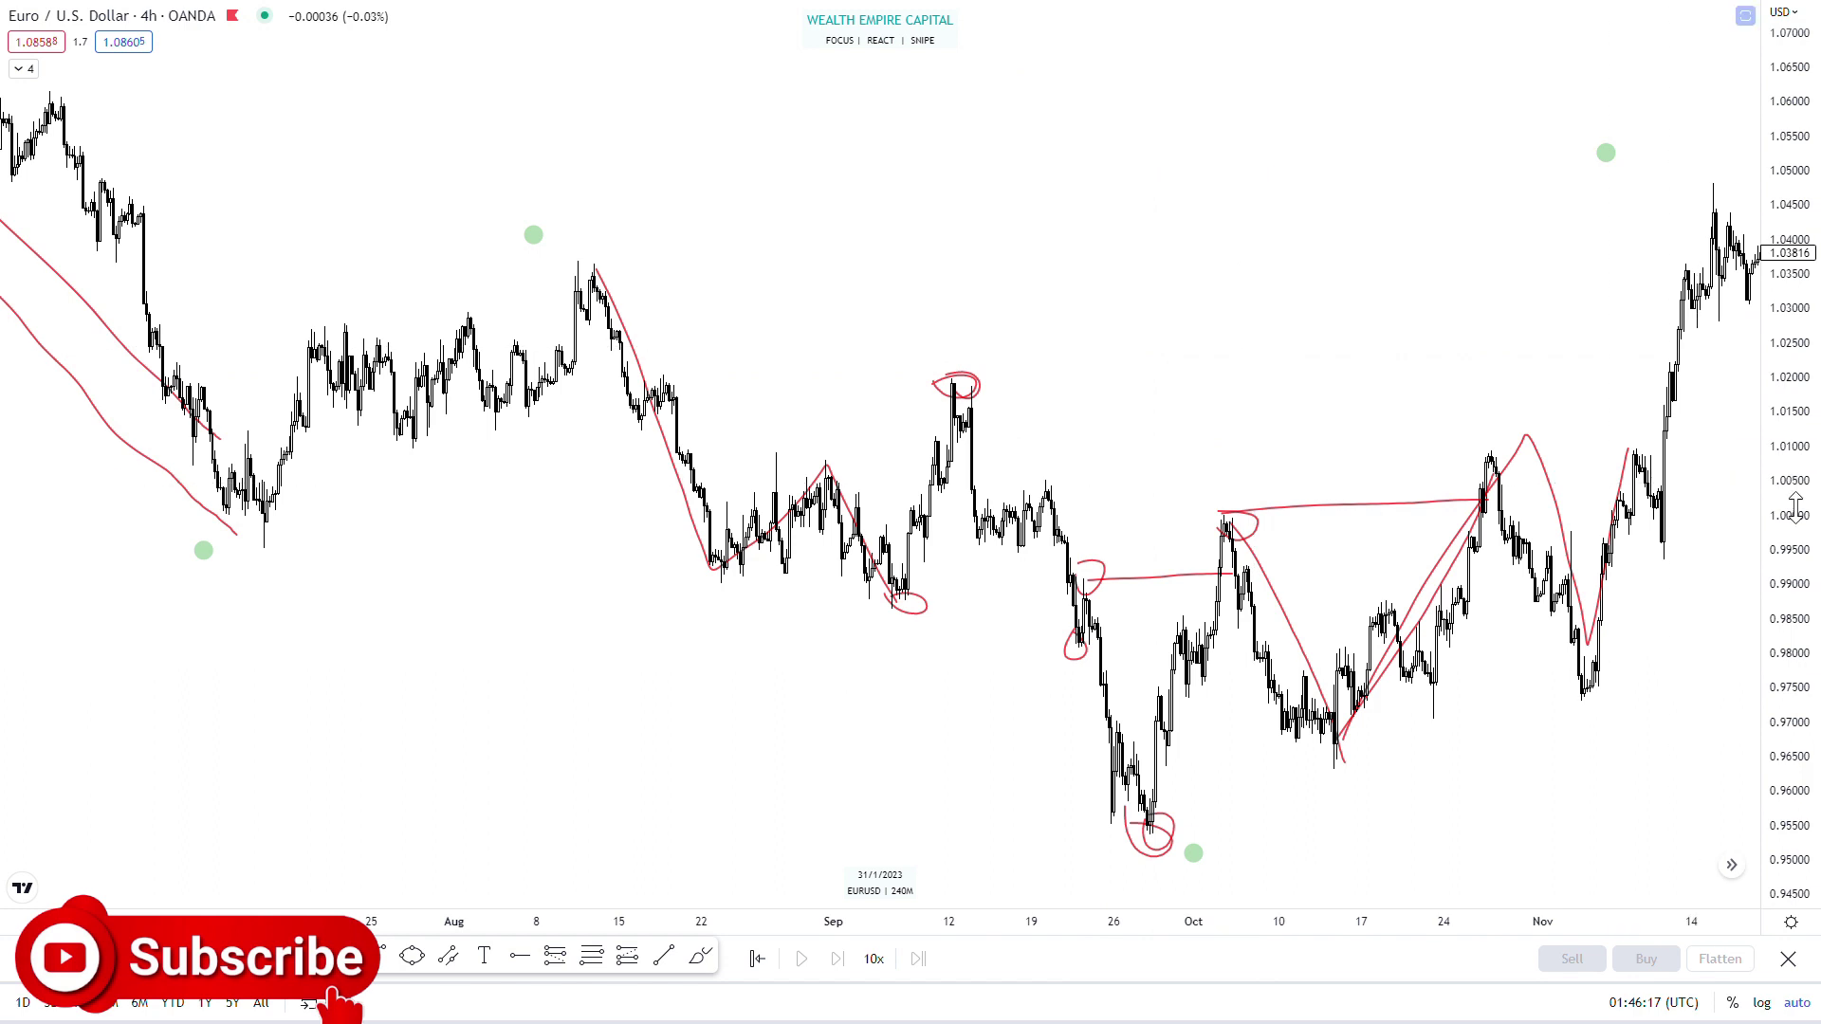
Draw a ten-point zigzag path in the empty area above the candles, with a large rise, ranging swings inside it and a final higher high.
left_click_drag(1227, 248, 1248, 712)
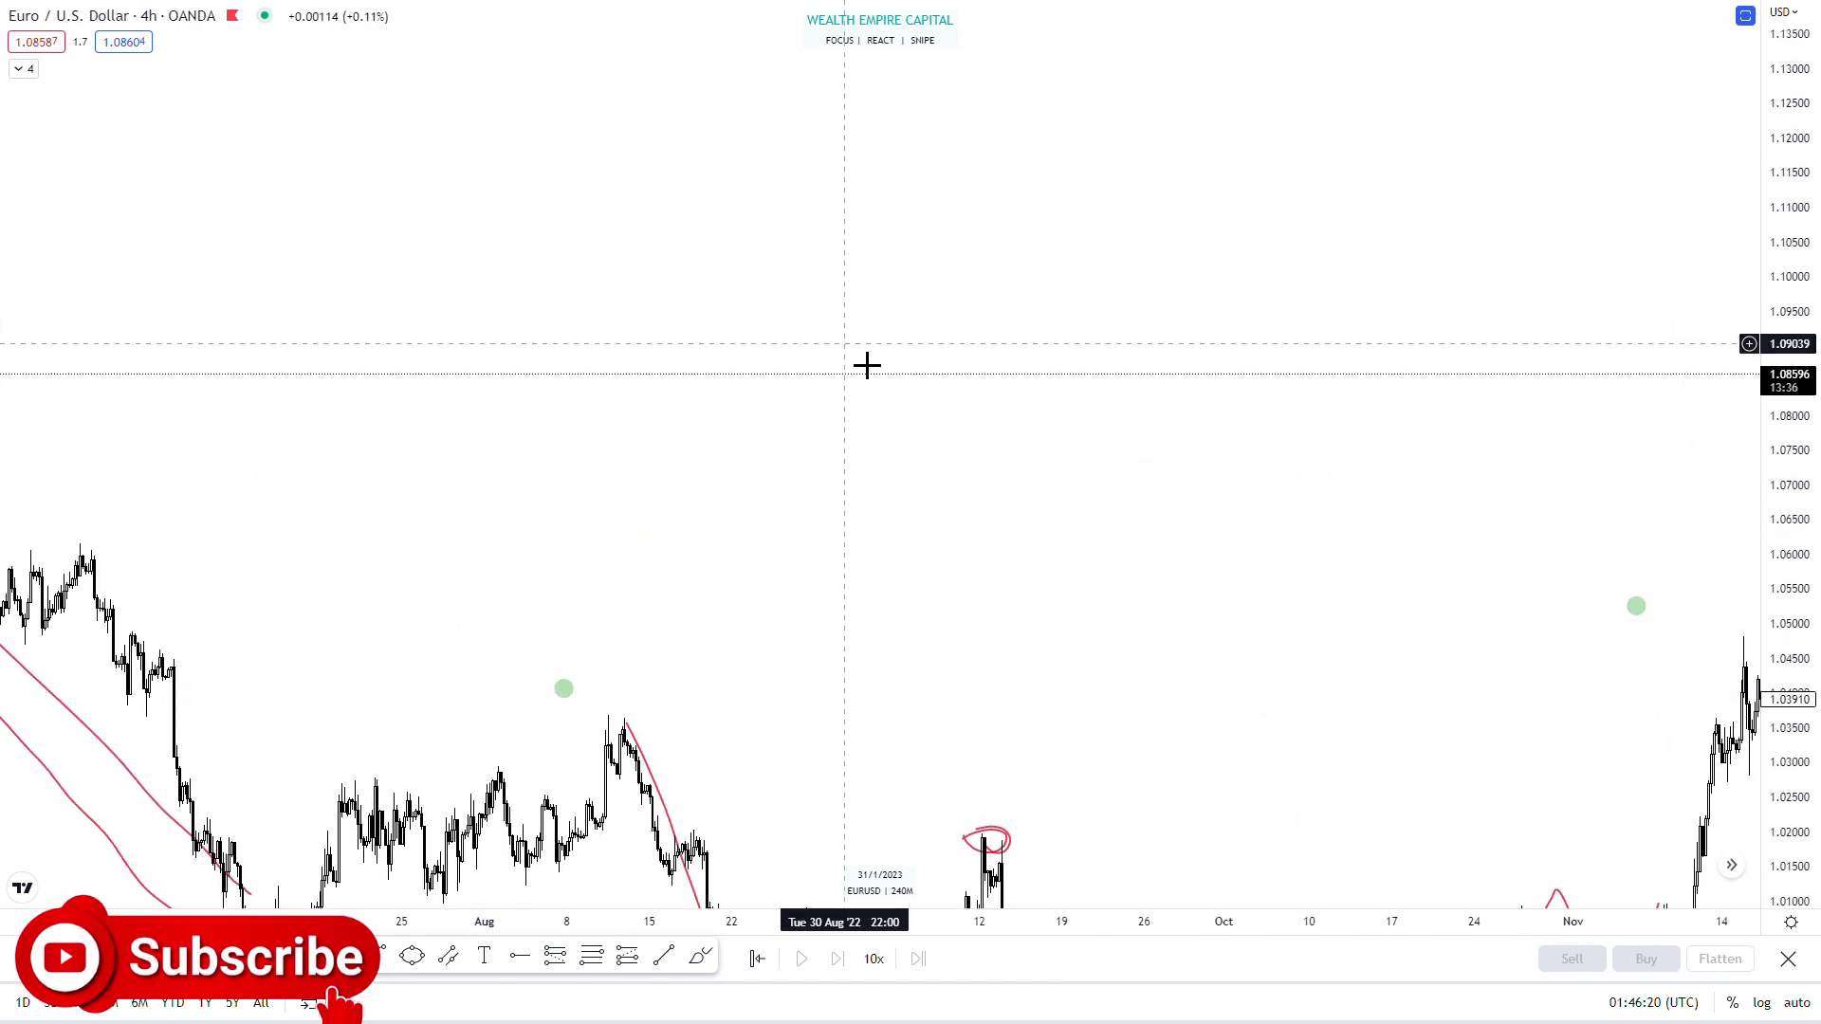
left_click_drag(784, 273, 799, 601)
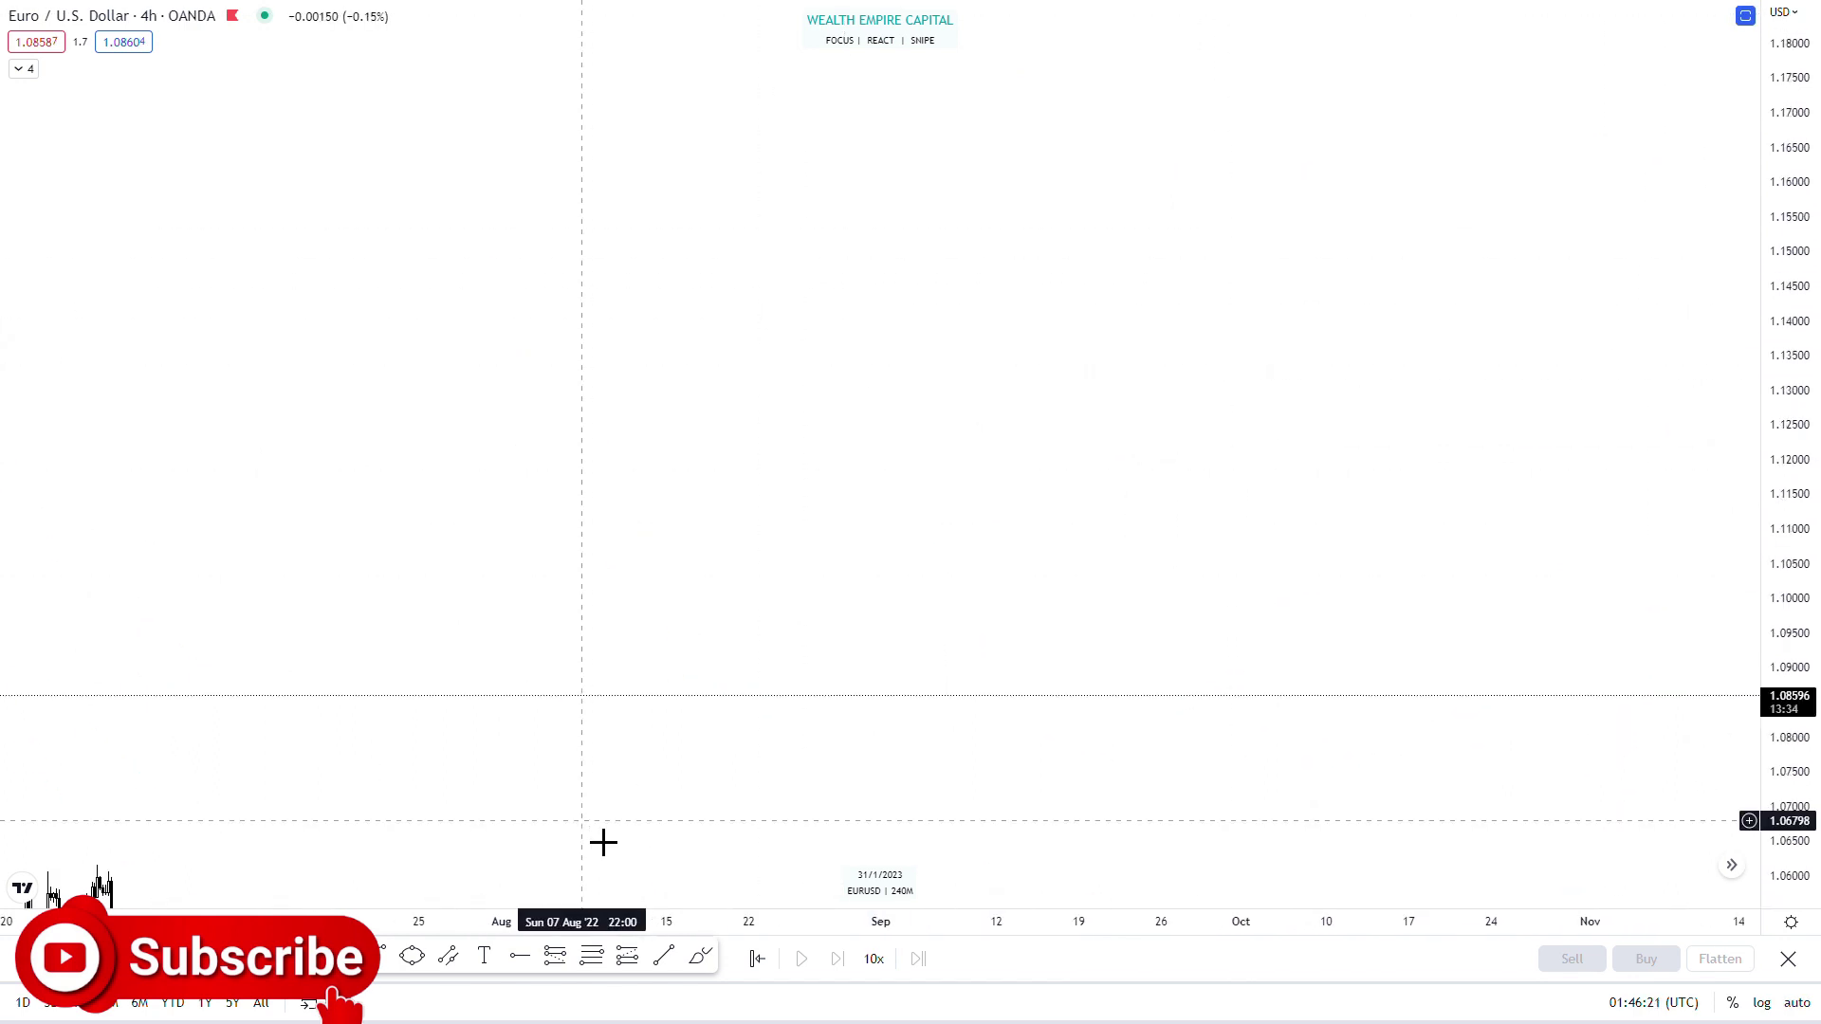
left_click(506, 726)
left_click(683, 496)
left_click(741, 674)
left_click(787, 567)
left_click(837, 716)
left_click(884, 538)
left_click(930, 682)
left_click(968, 501)
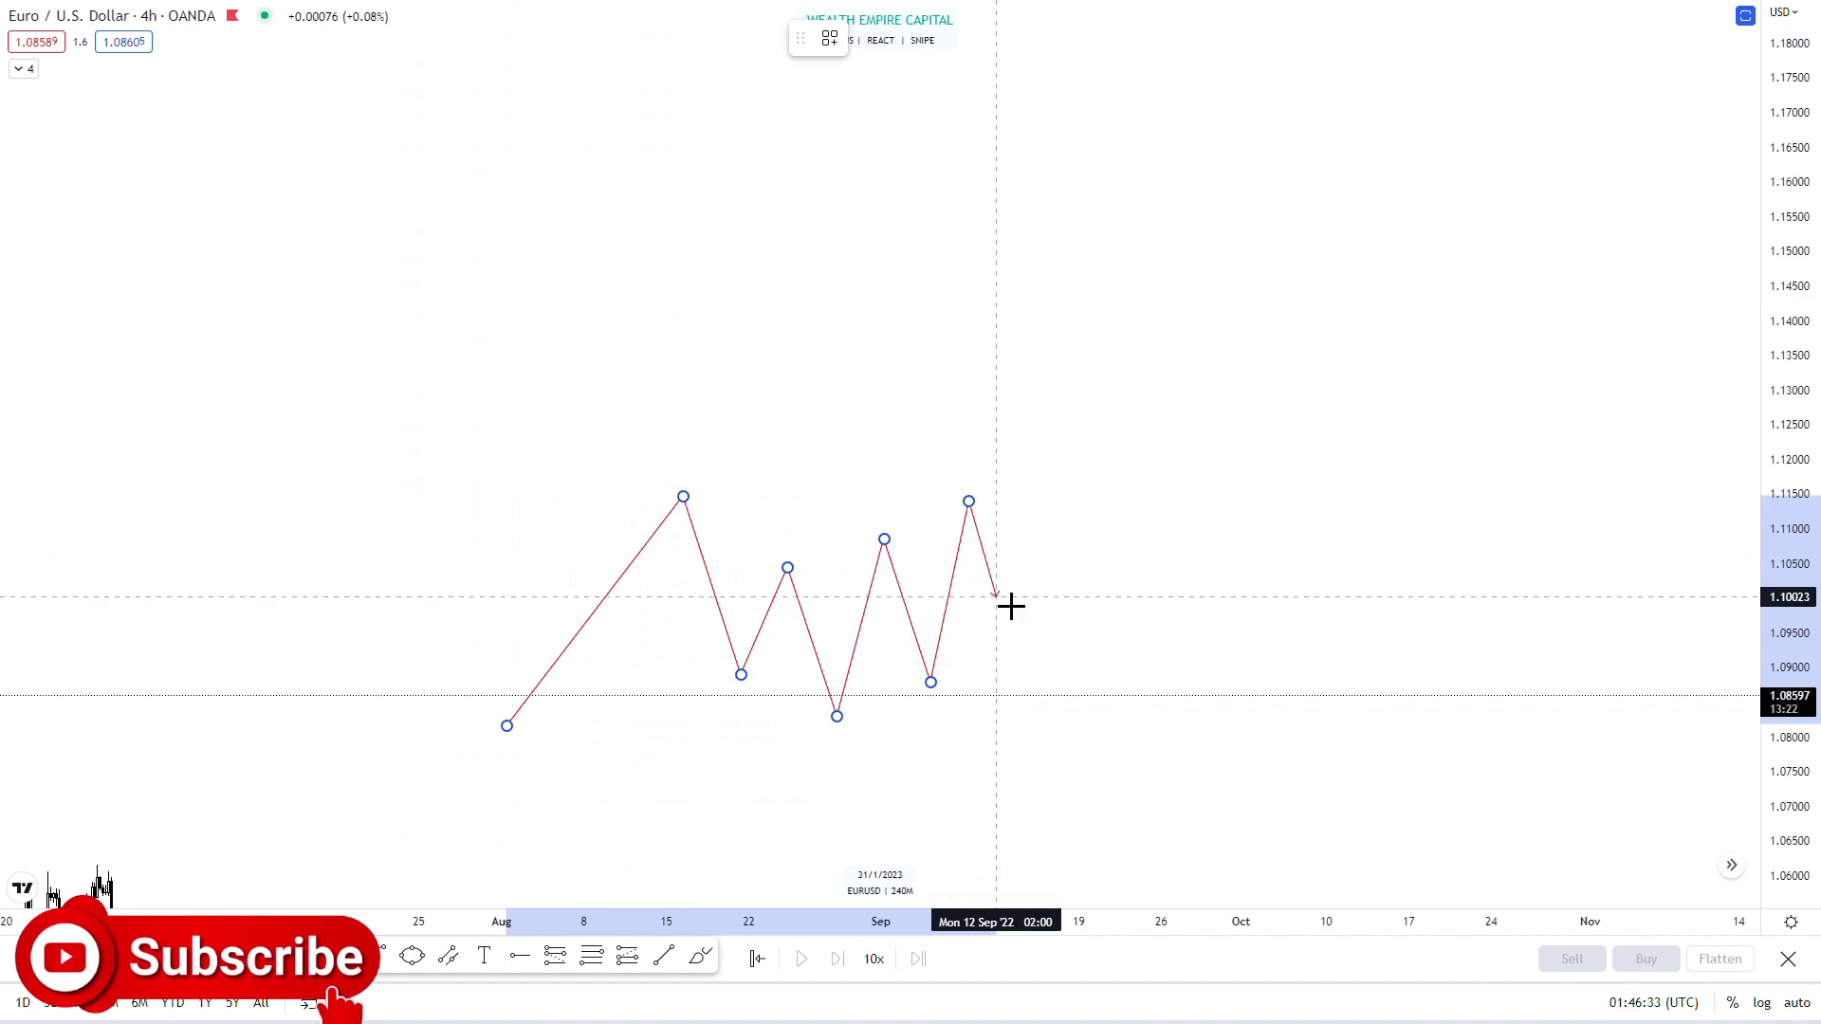
left_click(988, 640)
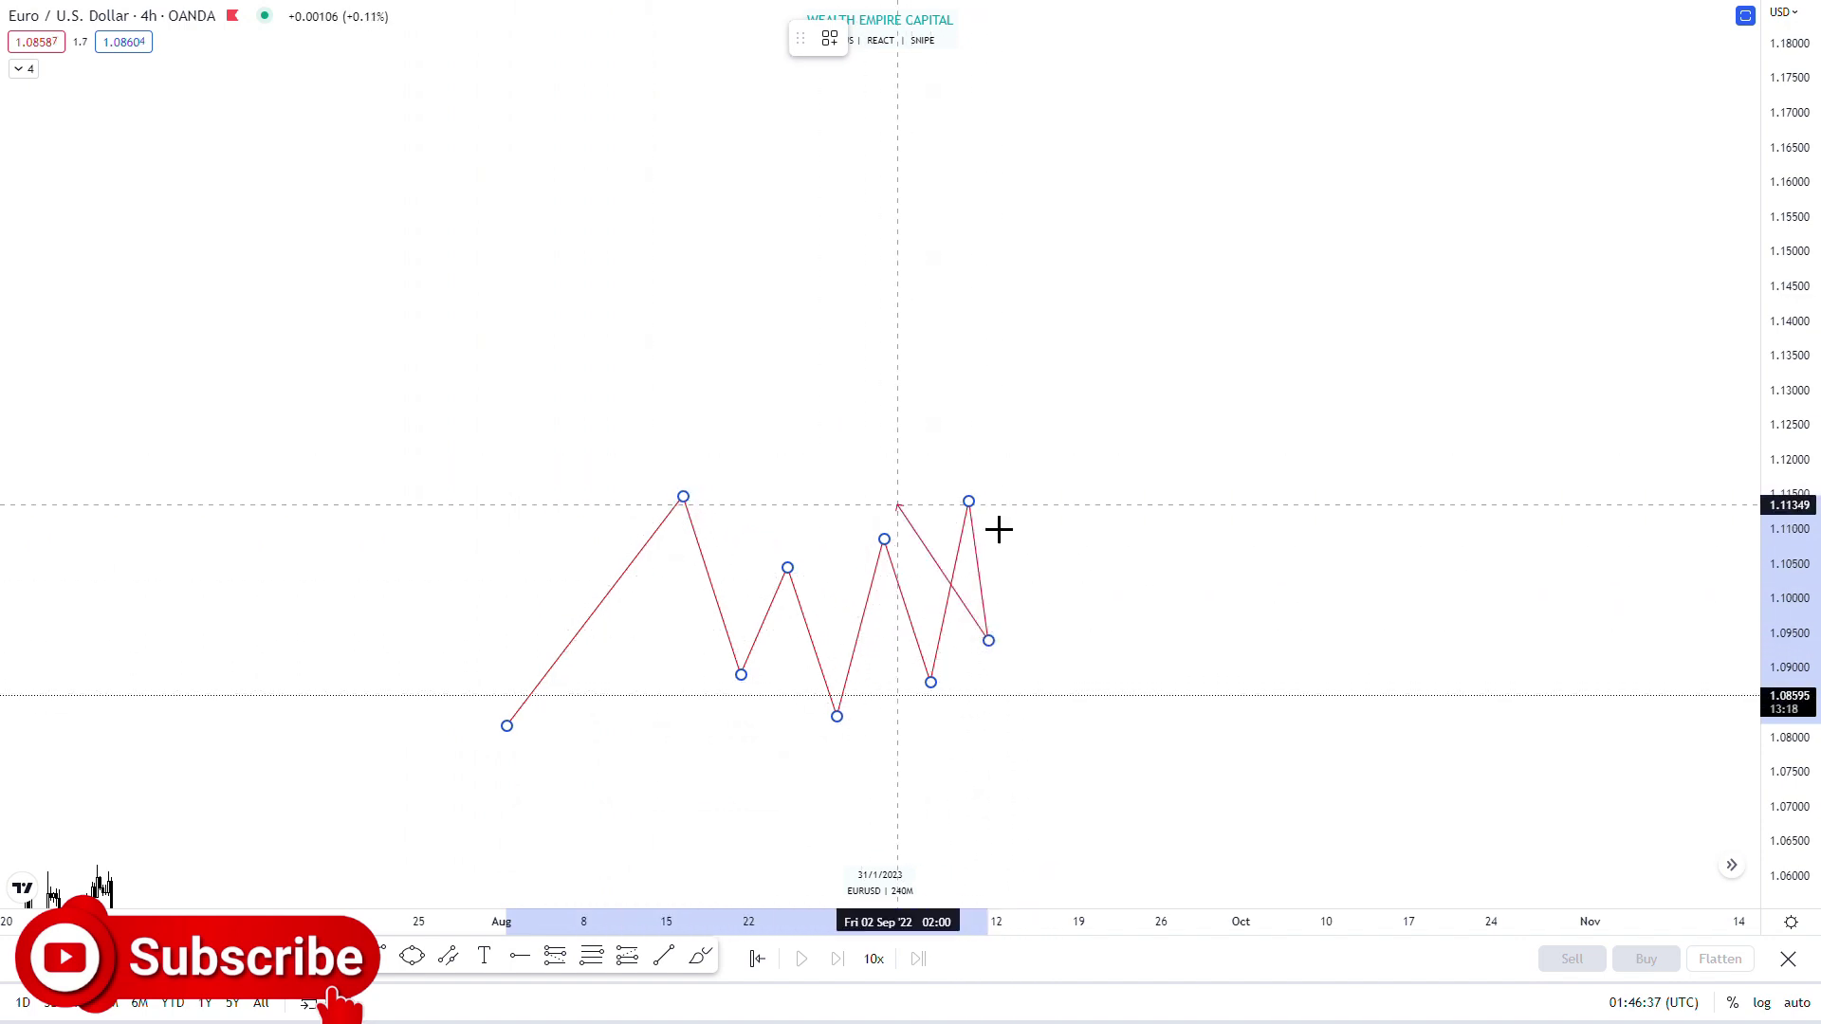
double_click(1040, 492)
left_click_drag(988, 431, 1025, 336)
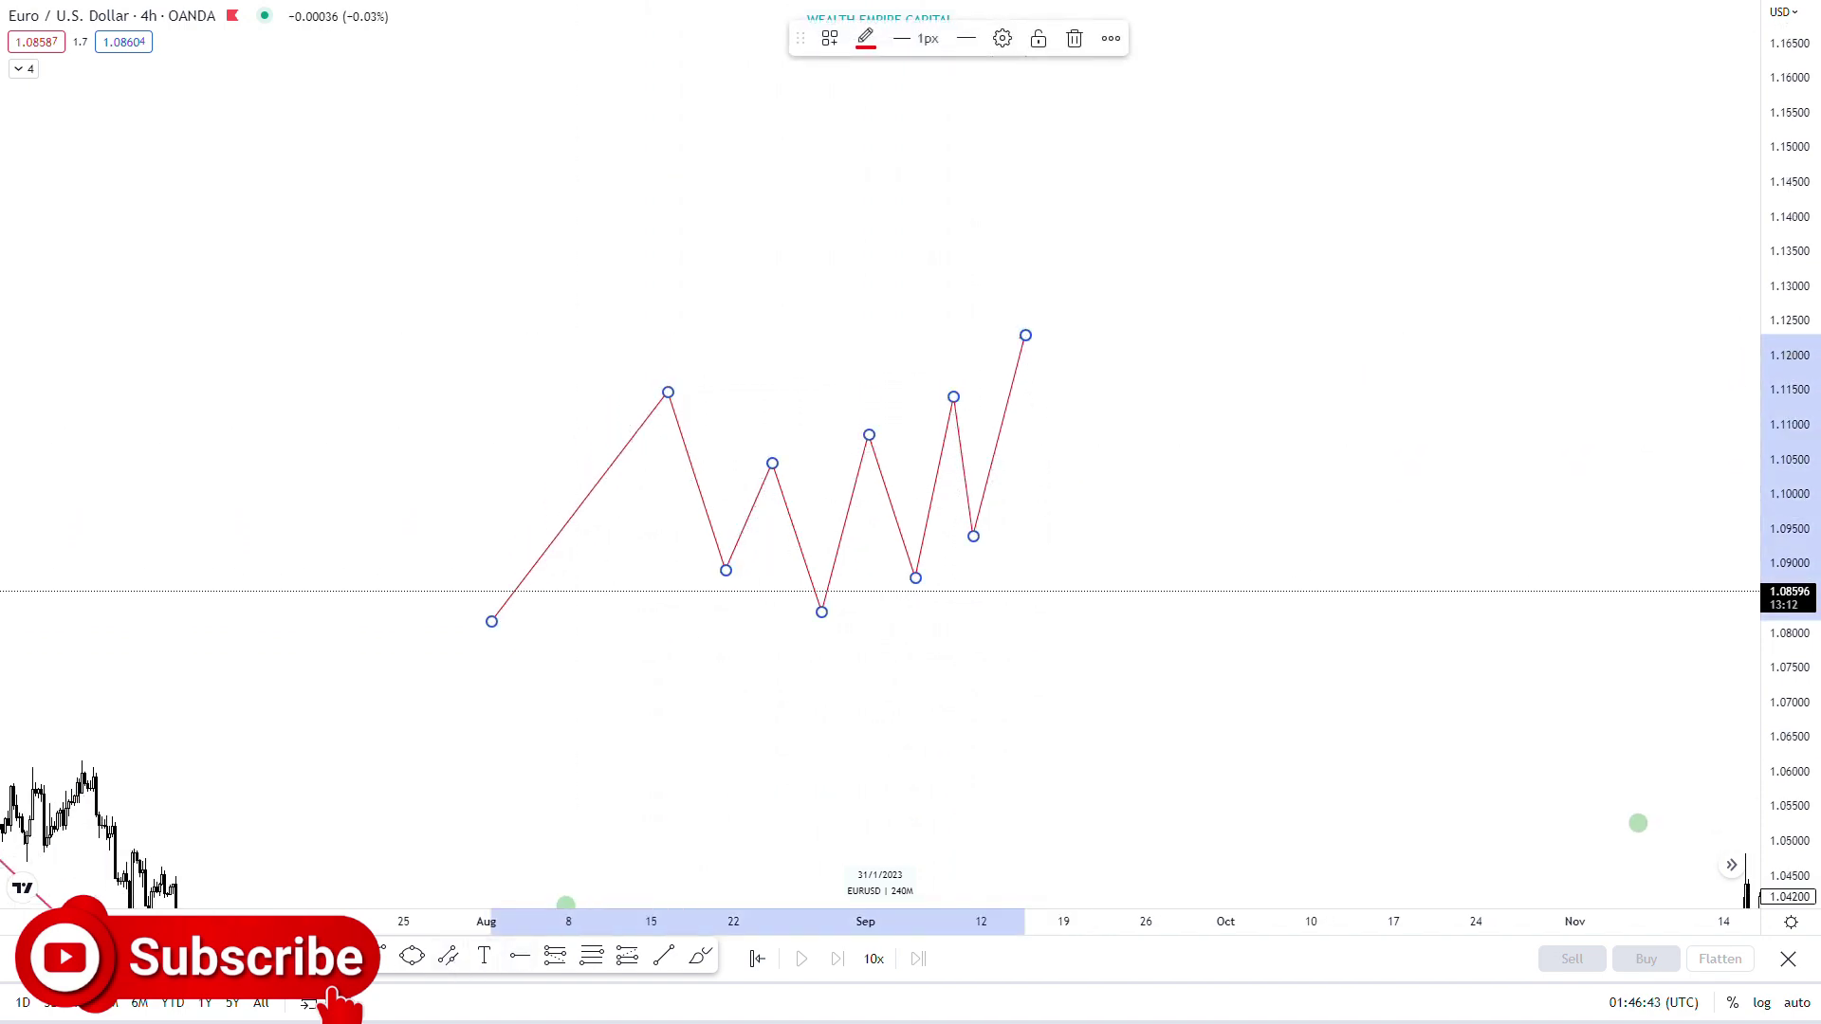
Mark the zigzag's starting low, first high, lowest pullback low and final high with green highlighter dots.
left_click(340, 956)
left_click(484, 630)
left_click(670, 379)
left_click(821, 621)
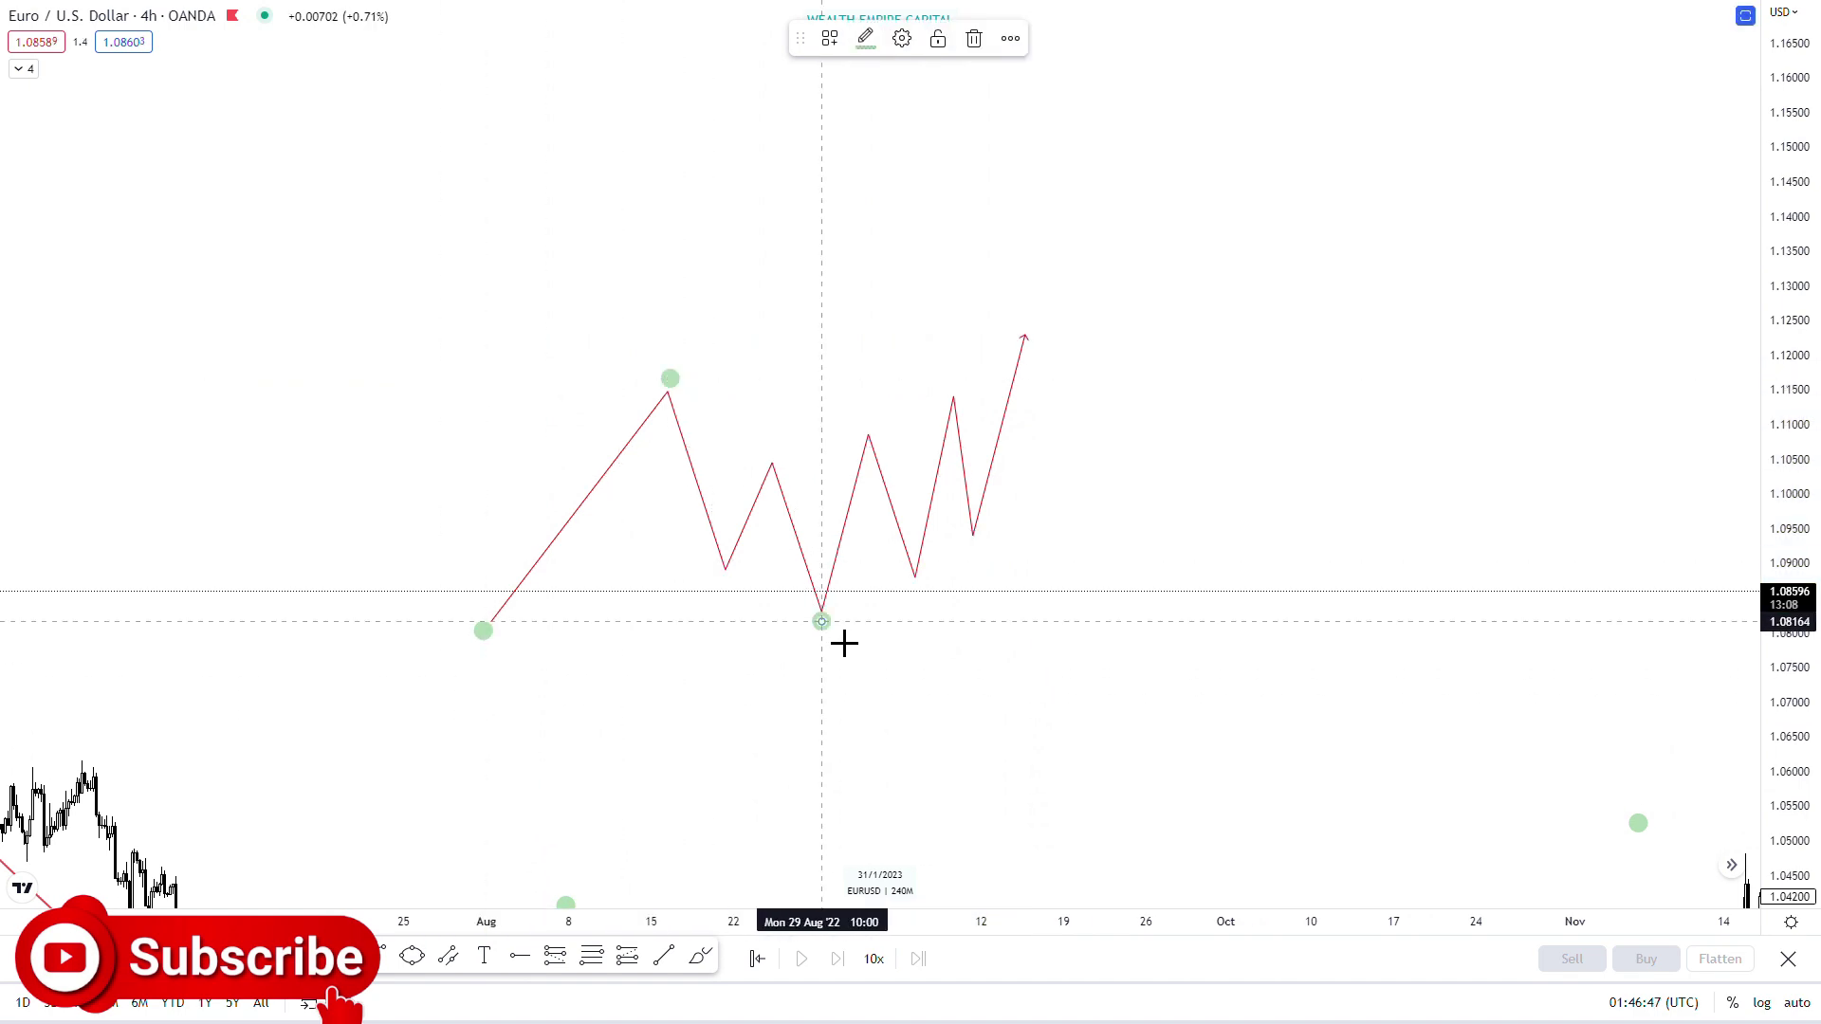
left_click(1027, 323)
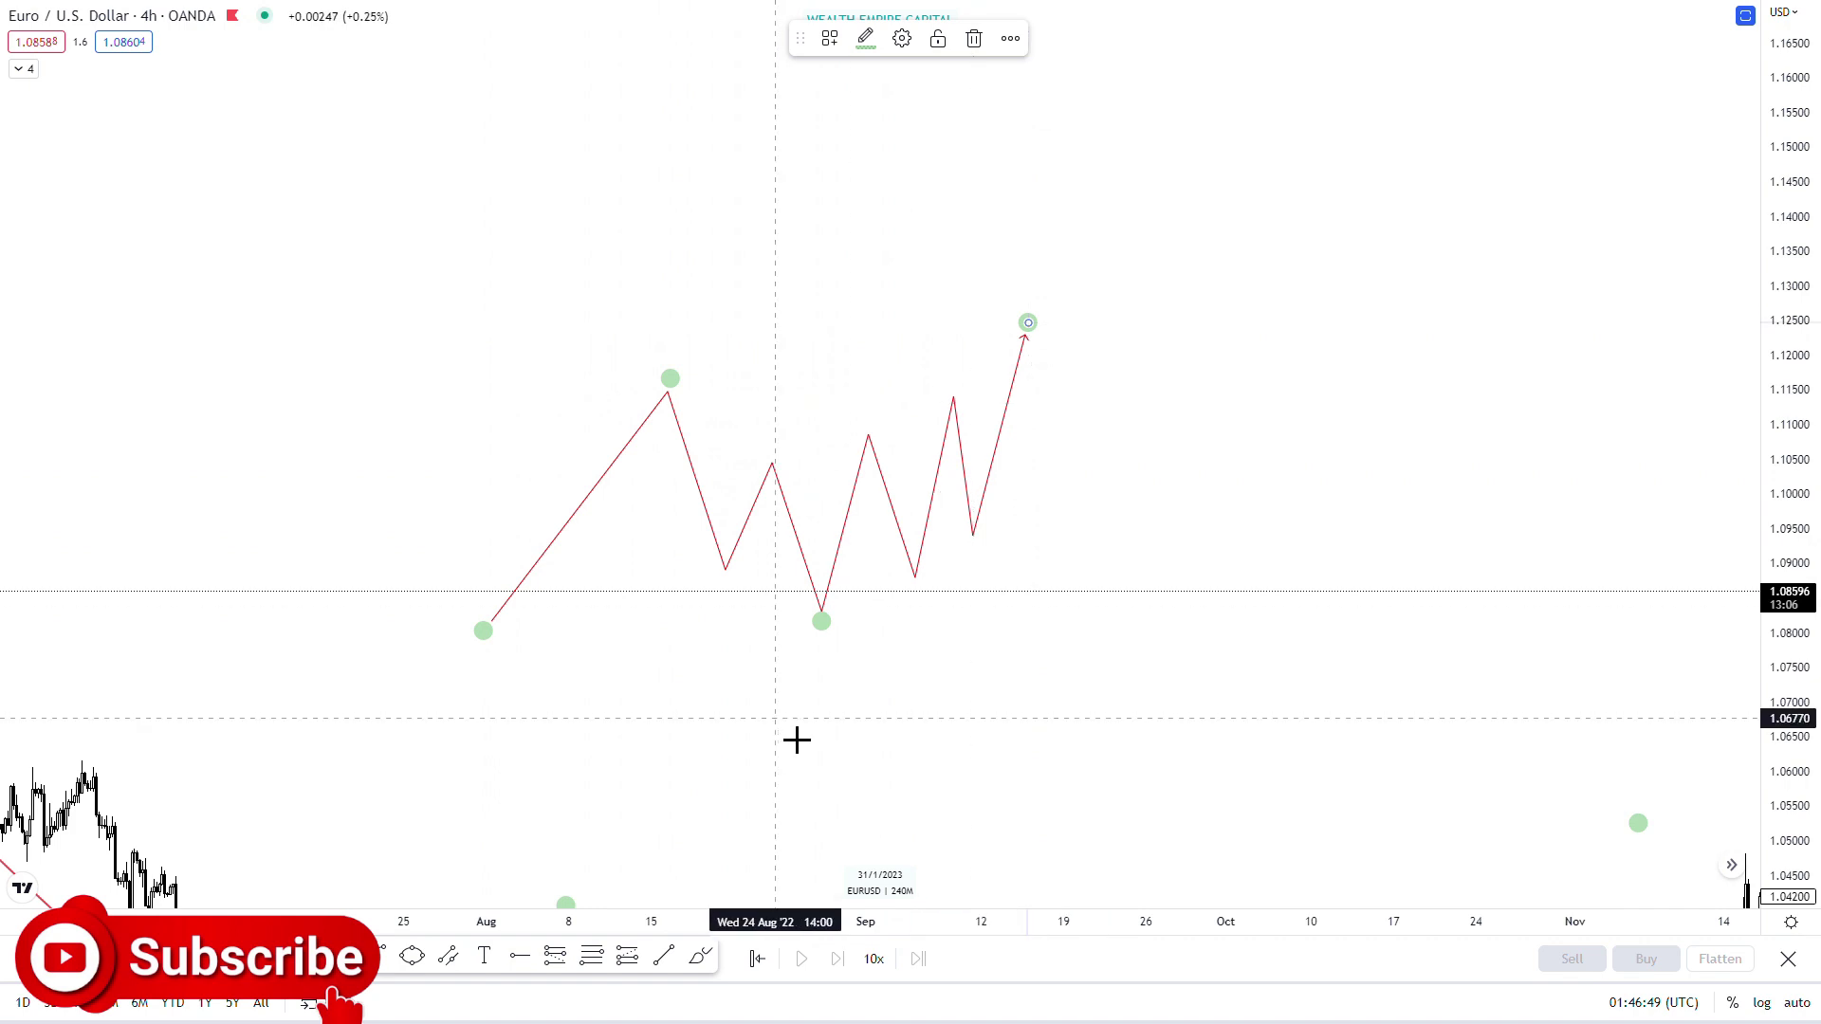
Highlight a pullback and new rise beyond the zigzag's final high, and dot the pullback low and new high.
mouse_move(1027, 328)
left_mouse_down()
mouse_move(1065, 448)
mouse_move(1196, 146)
left_mouse_up()
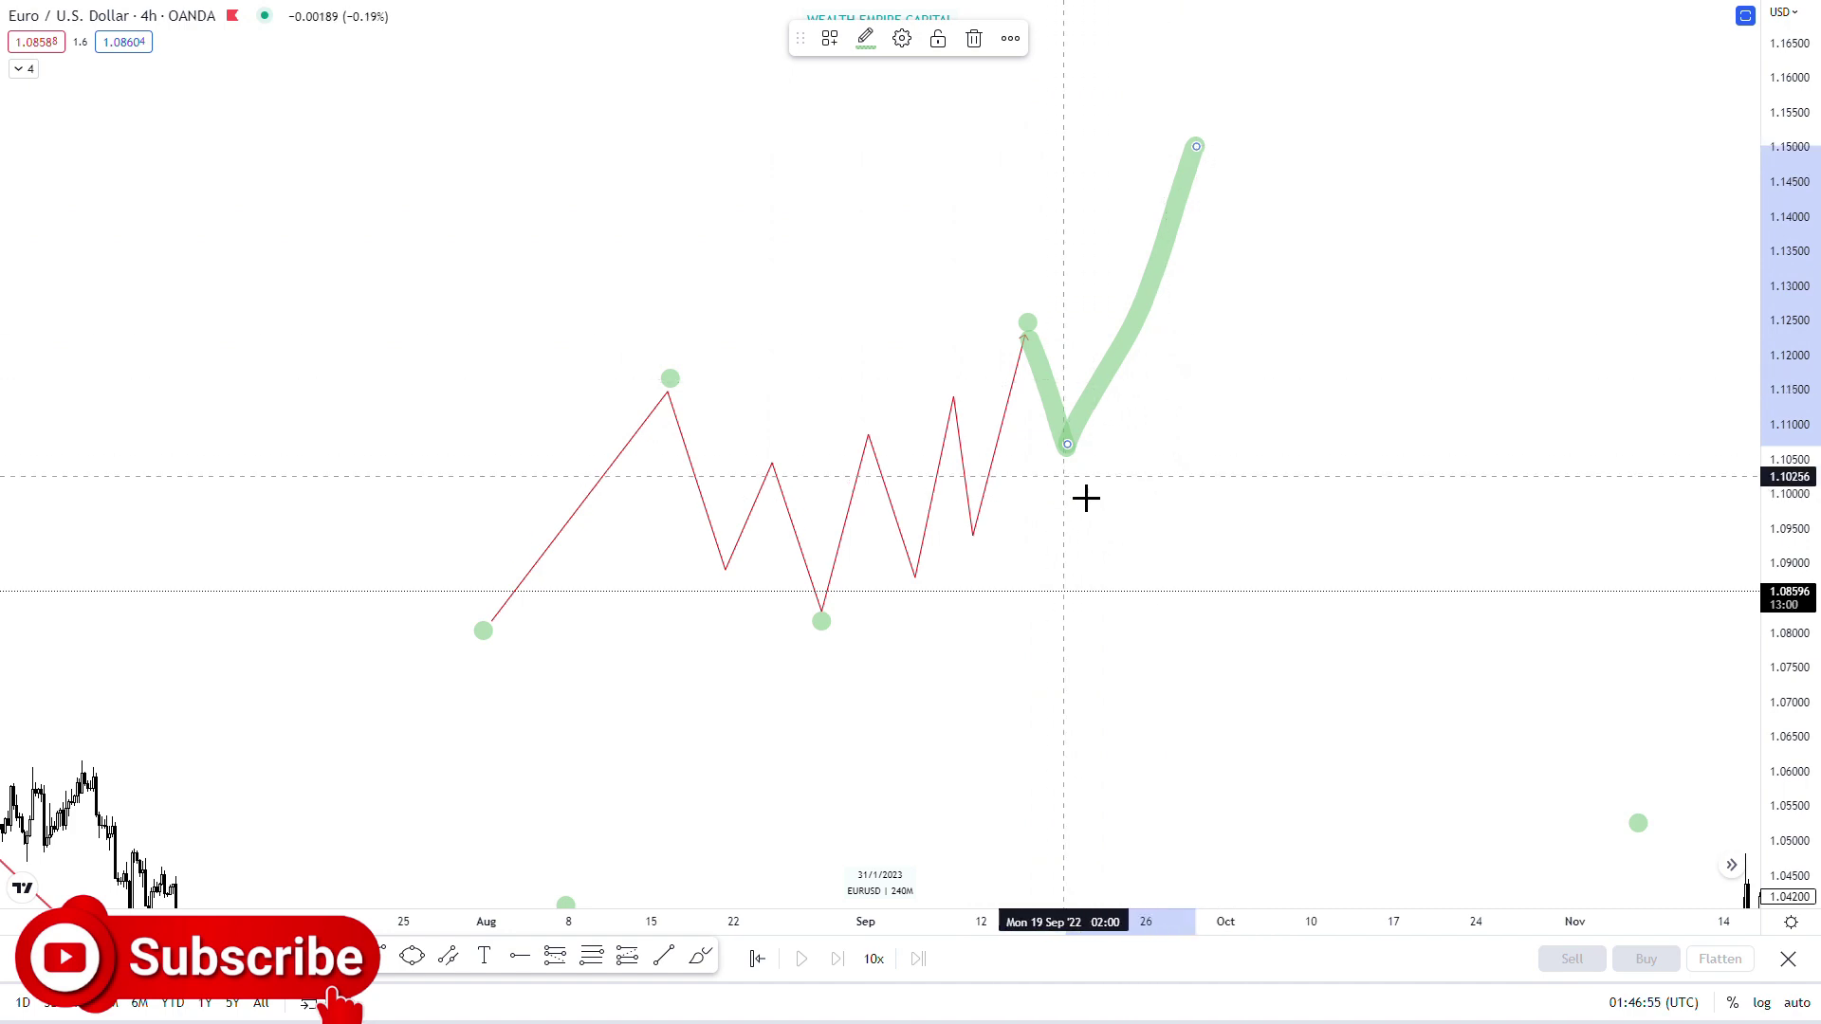
left_click(1066, 476)
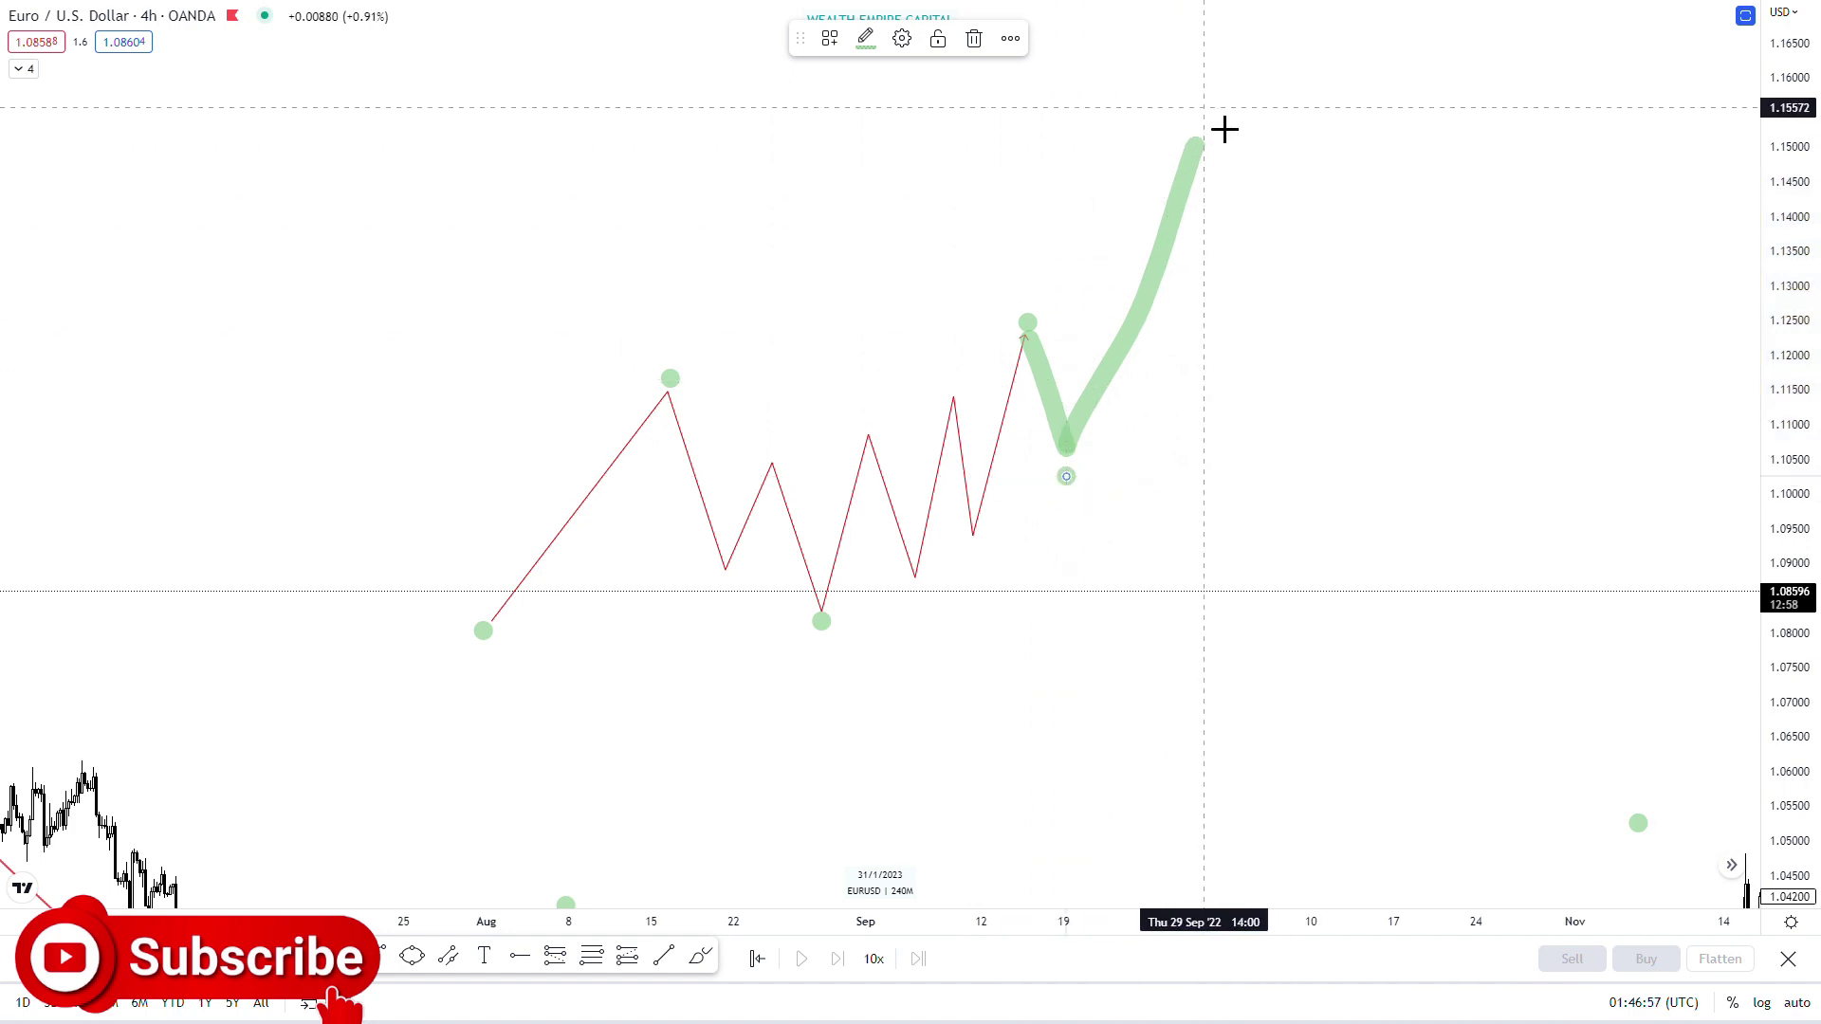
left_click(1204, 107)
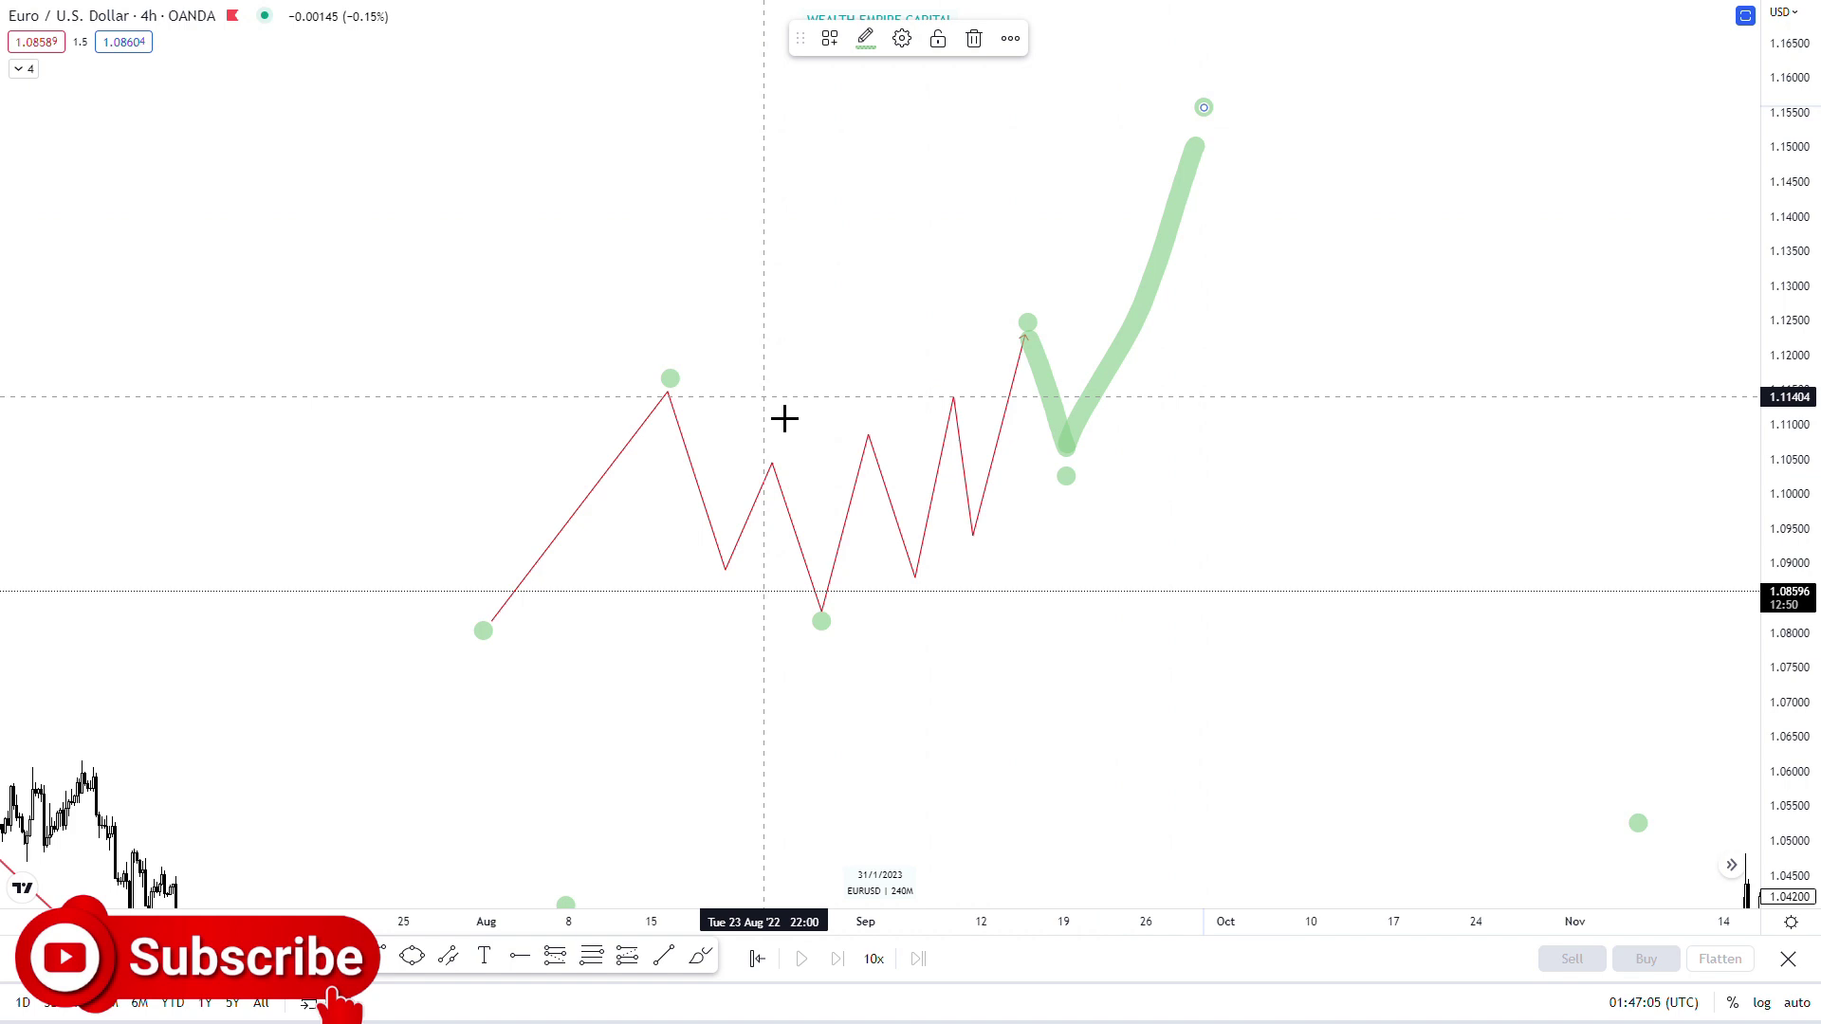
Highlight the break line from the zigzag's first high, and trace the up legs from the lowest low and the newest pullback low.
left_click_drag(660, 393, 1014, 392)
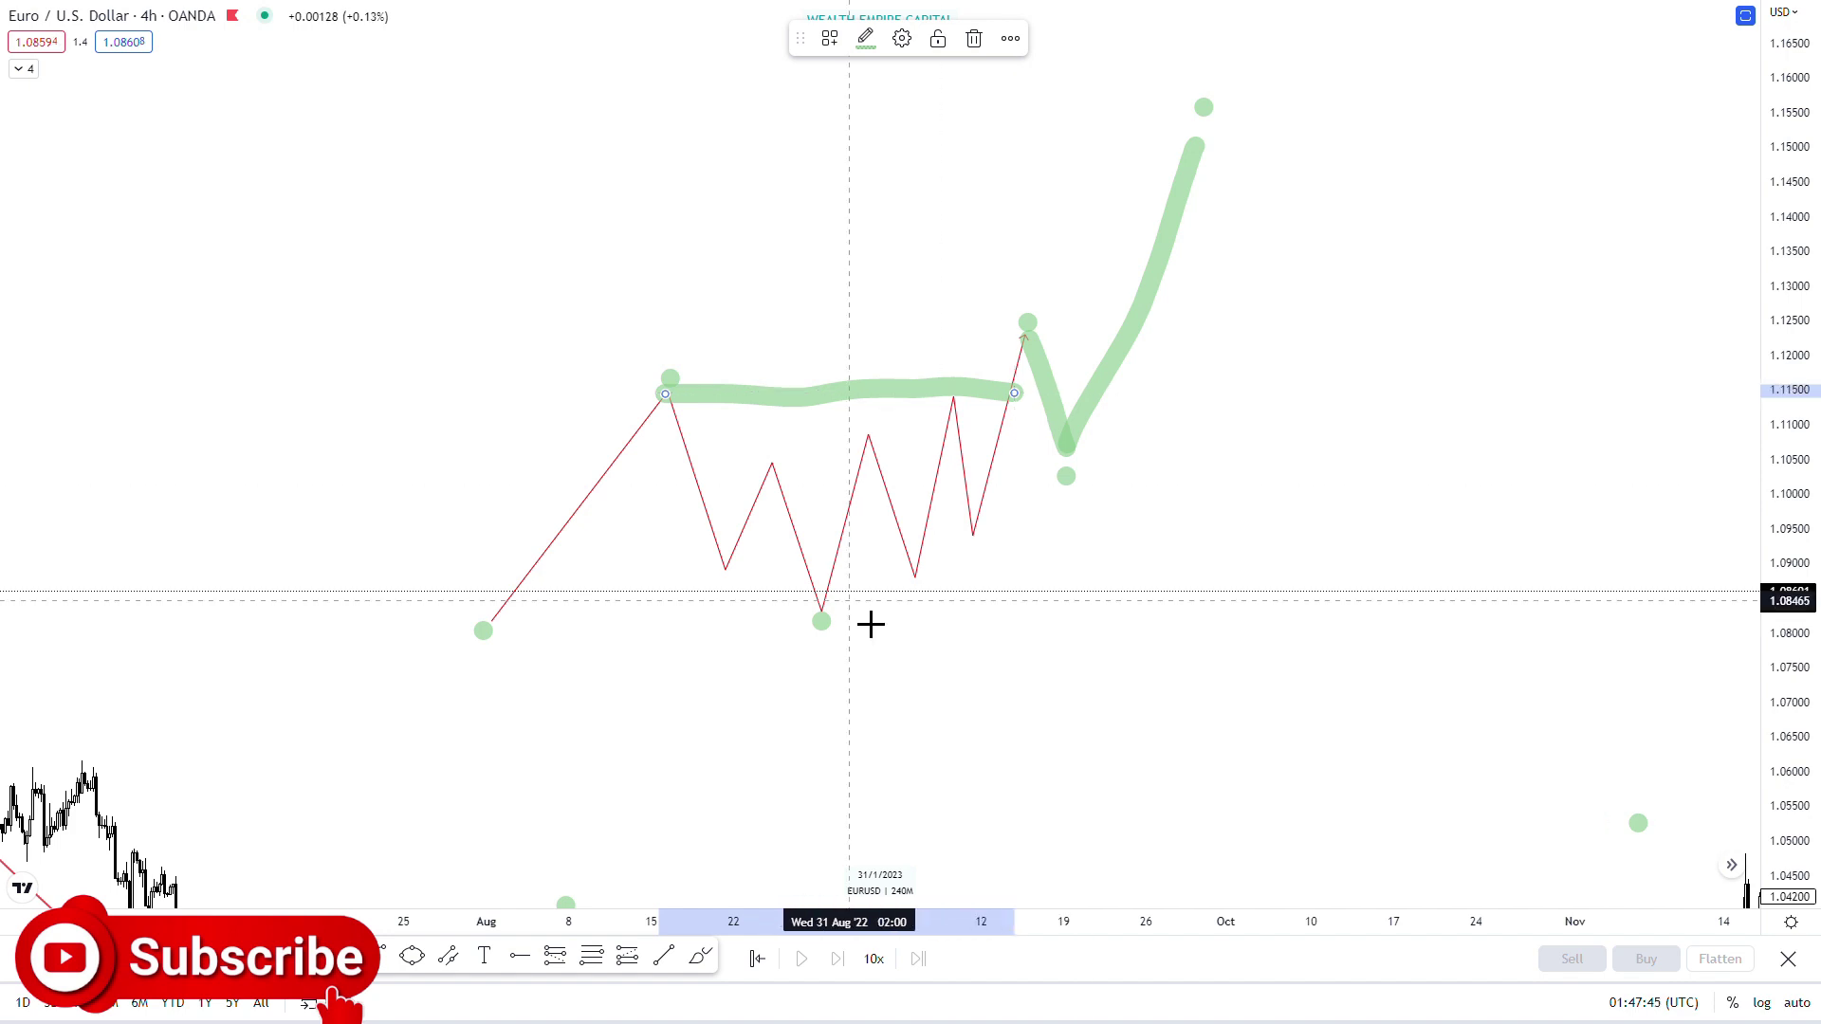
mouse_move(824, 610)
left_mouse_down()
mouse_move(938, 482)
mouse_move(1018, 344)
left_mouse_up()
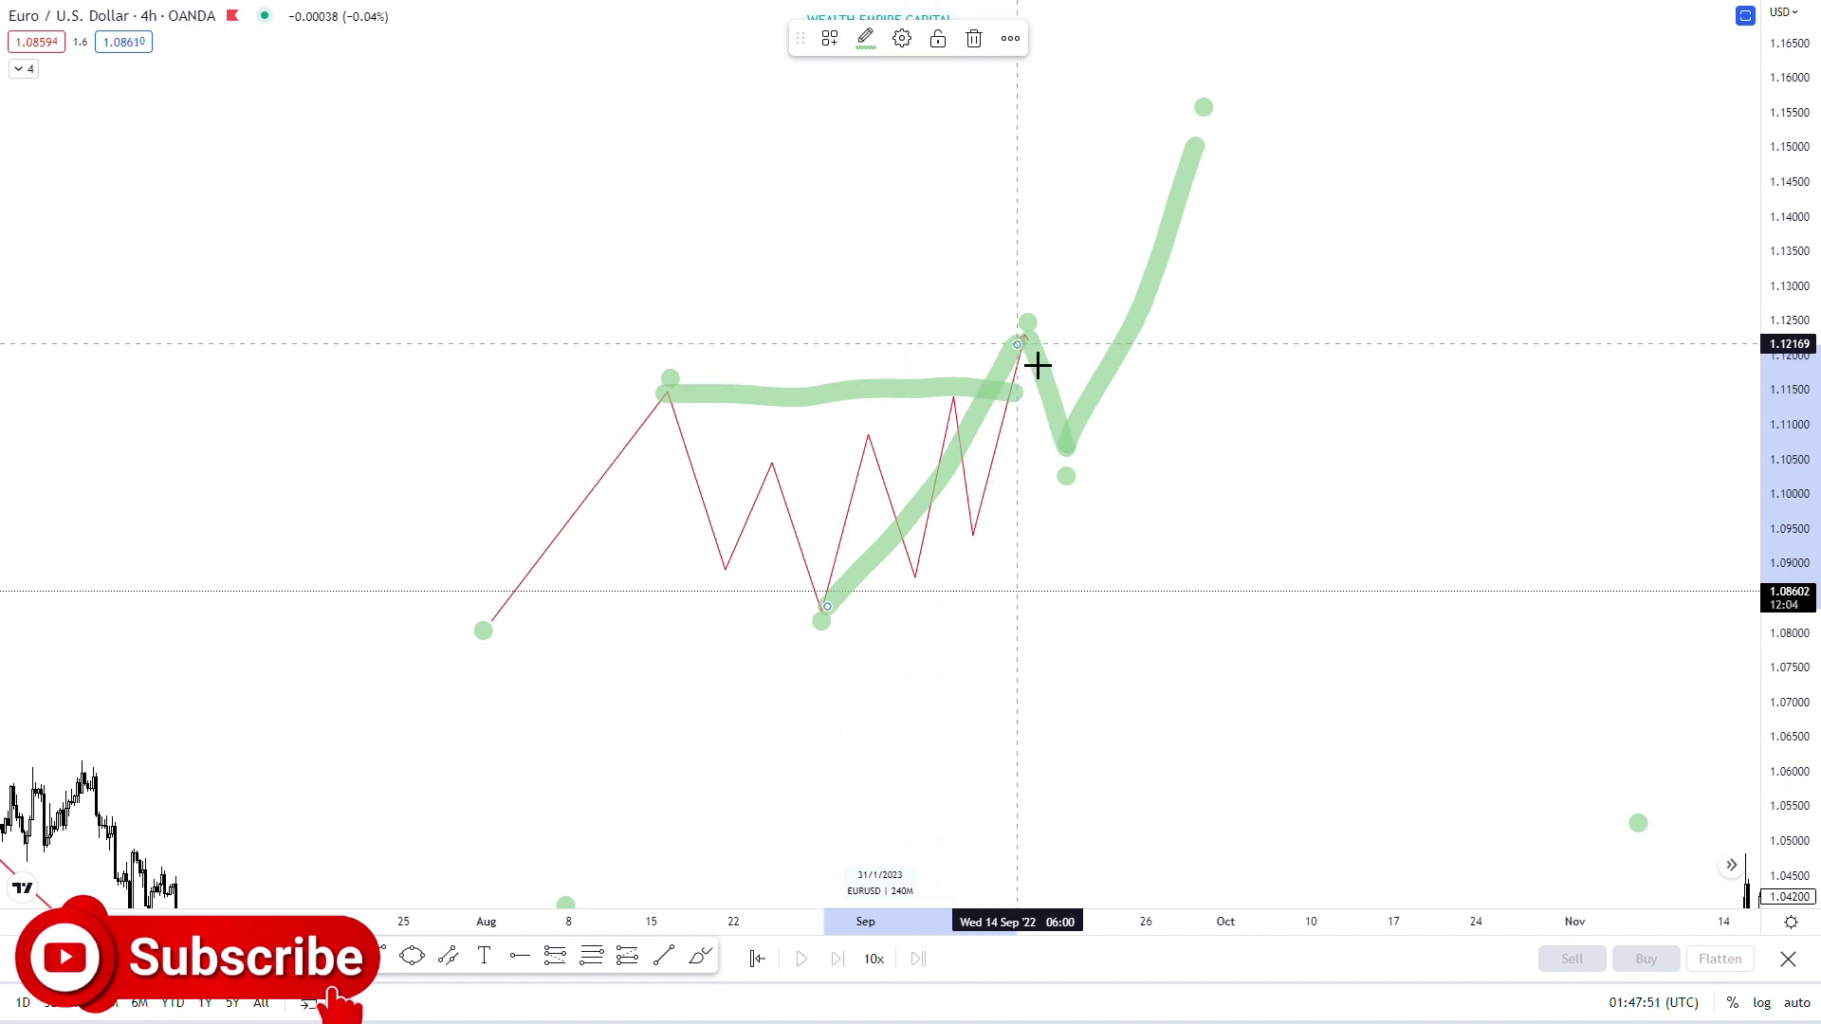
left_click_drag(831, 618, 1019, 348)
left_click_drag(829, 611, 1044, 319)
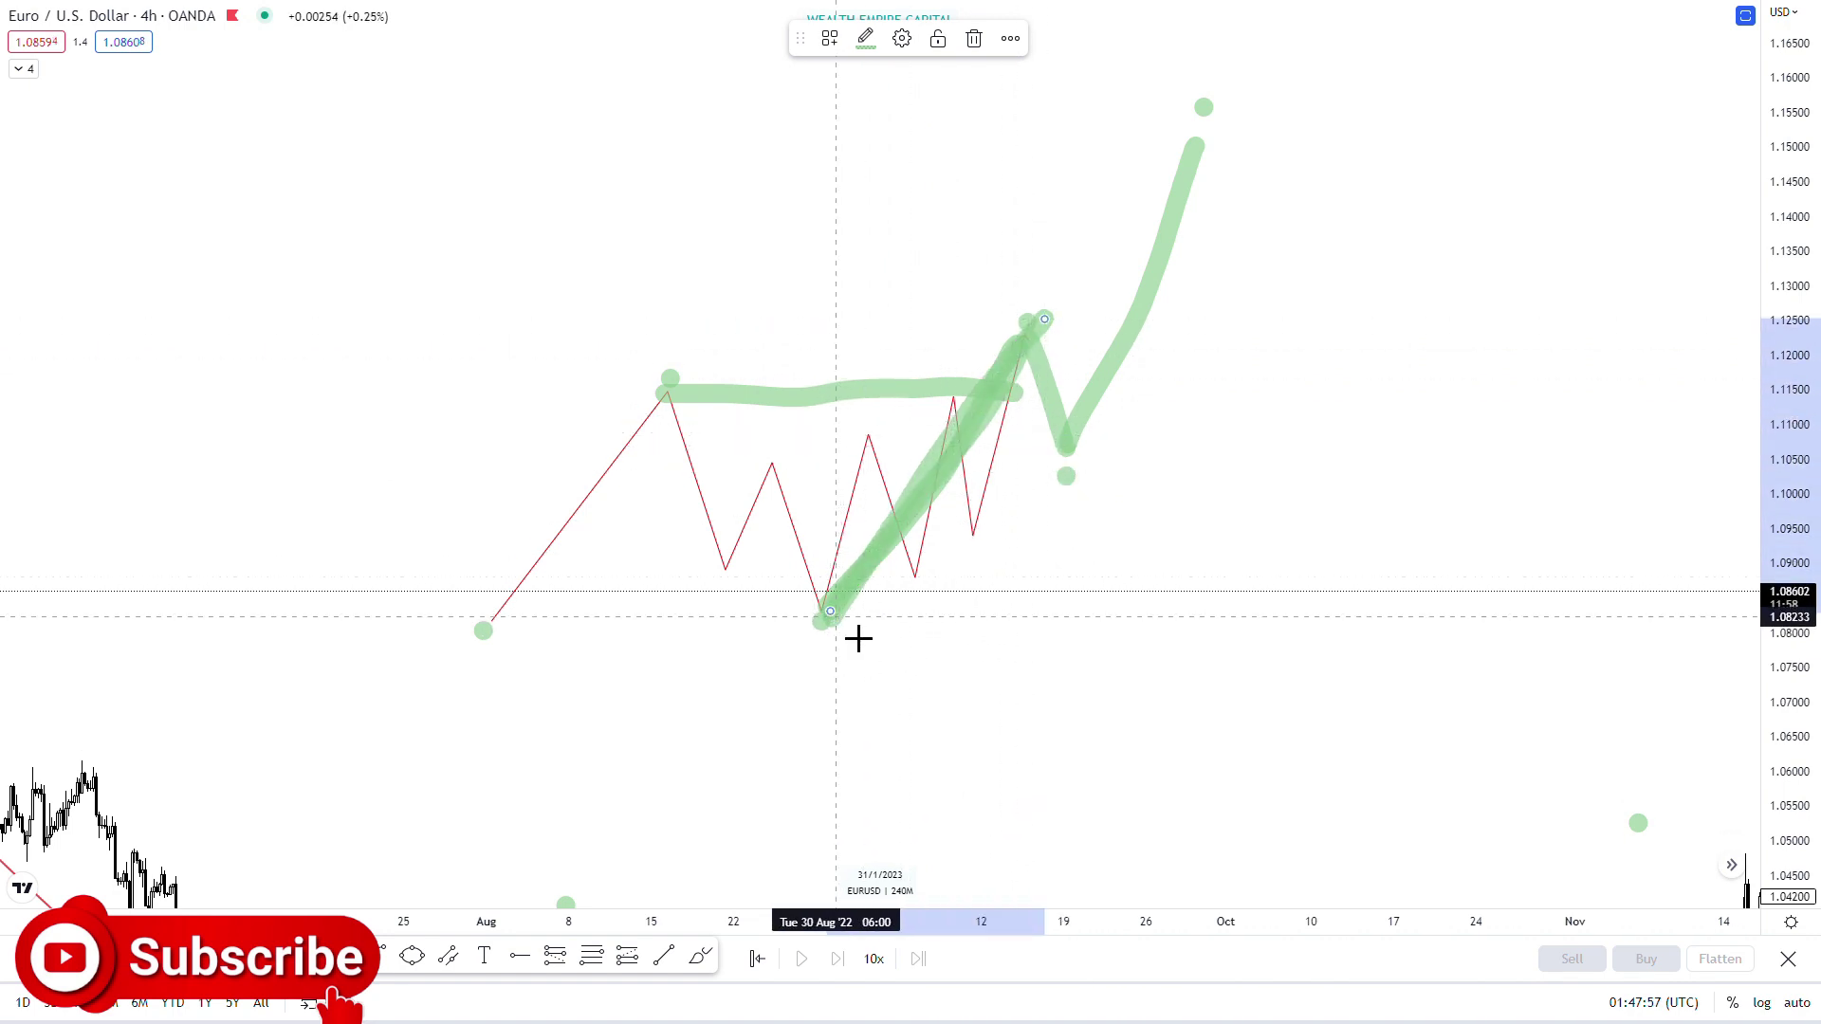
left_click_drag(1067, 450, 1212, 140)
Switch the chart to the weekly interval and delete the swing markings drawn across the 2021 to 2023 candles.
type("1W")
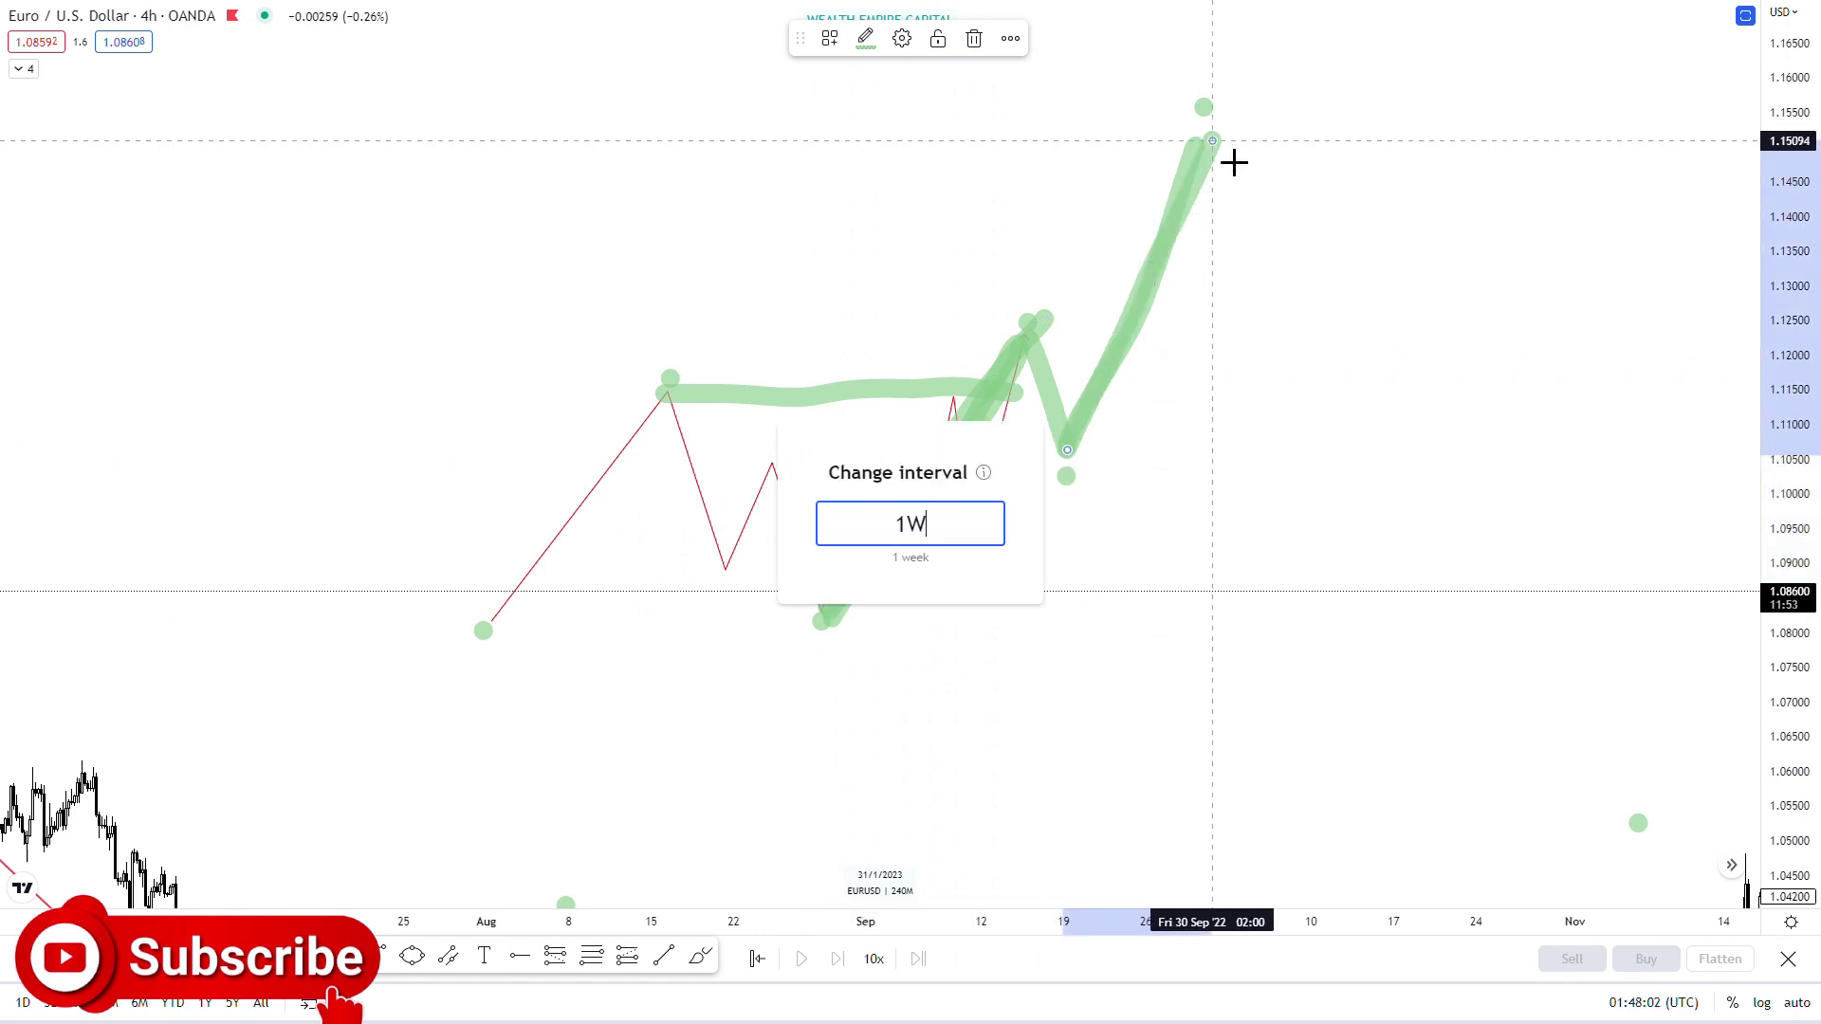
key("Return")
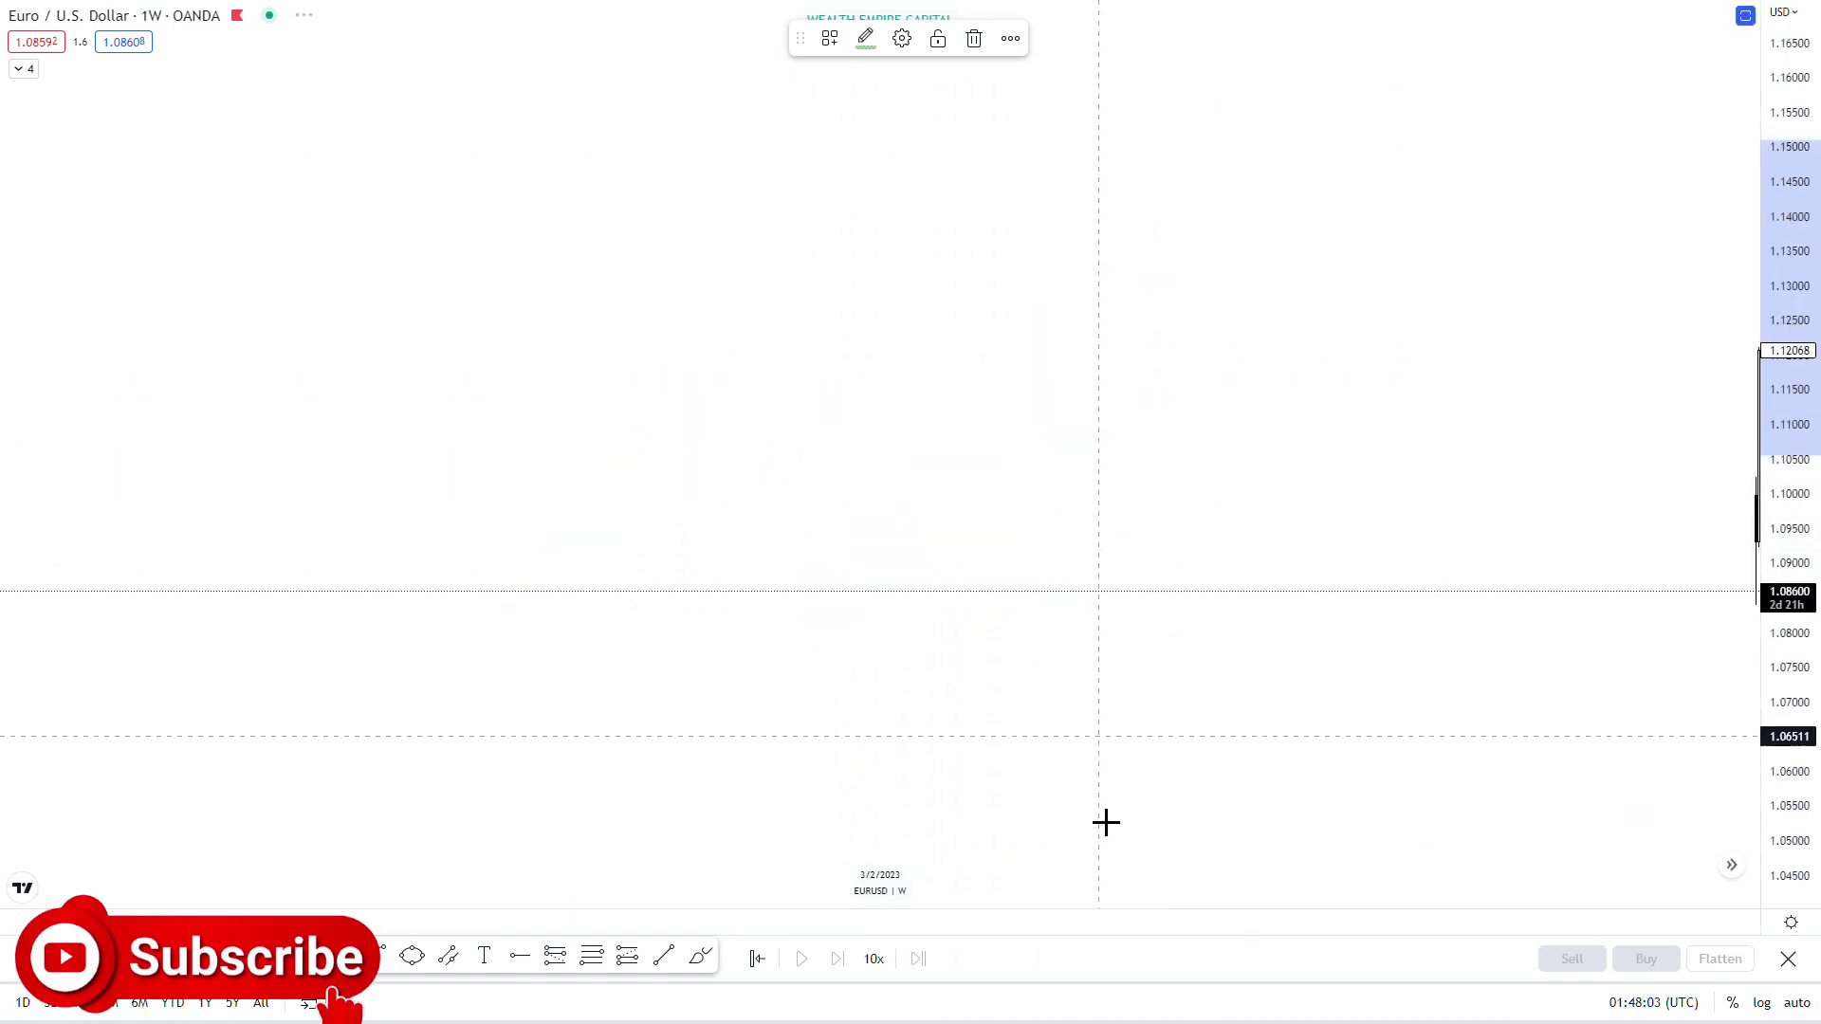
left_click(992, 864)
scroll(1143, 702, "right", 5)
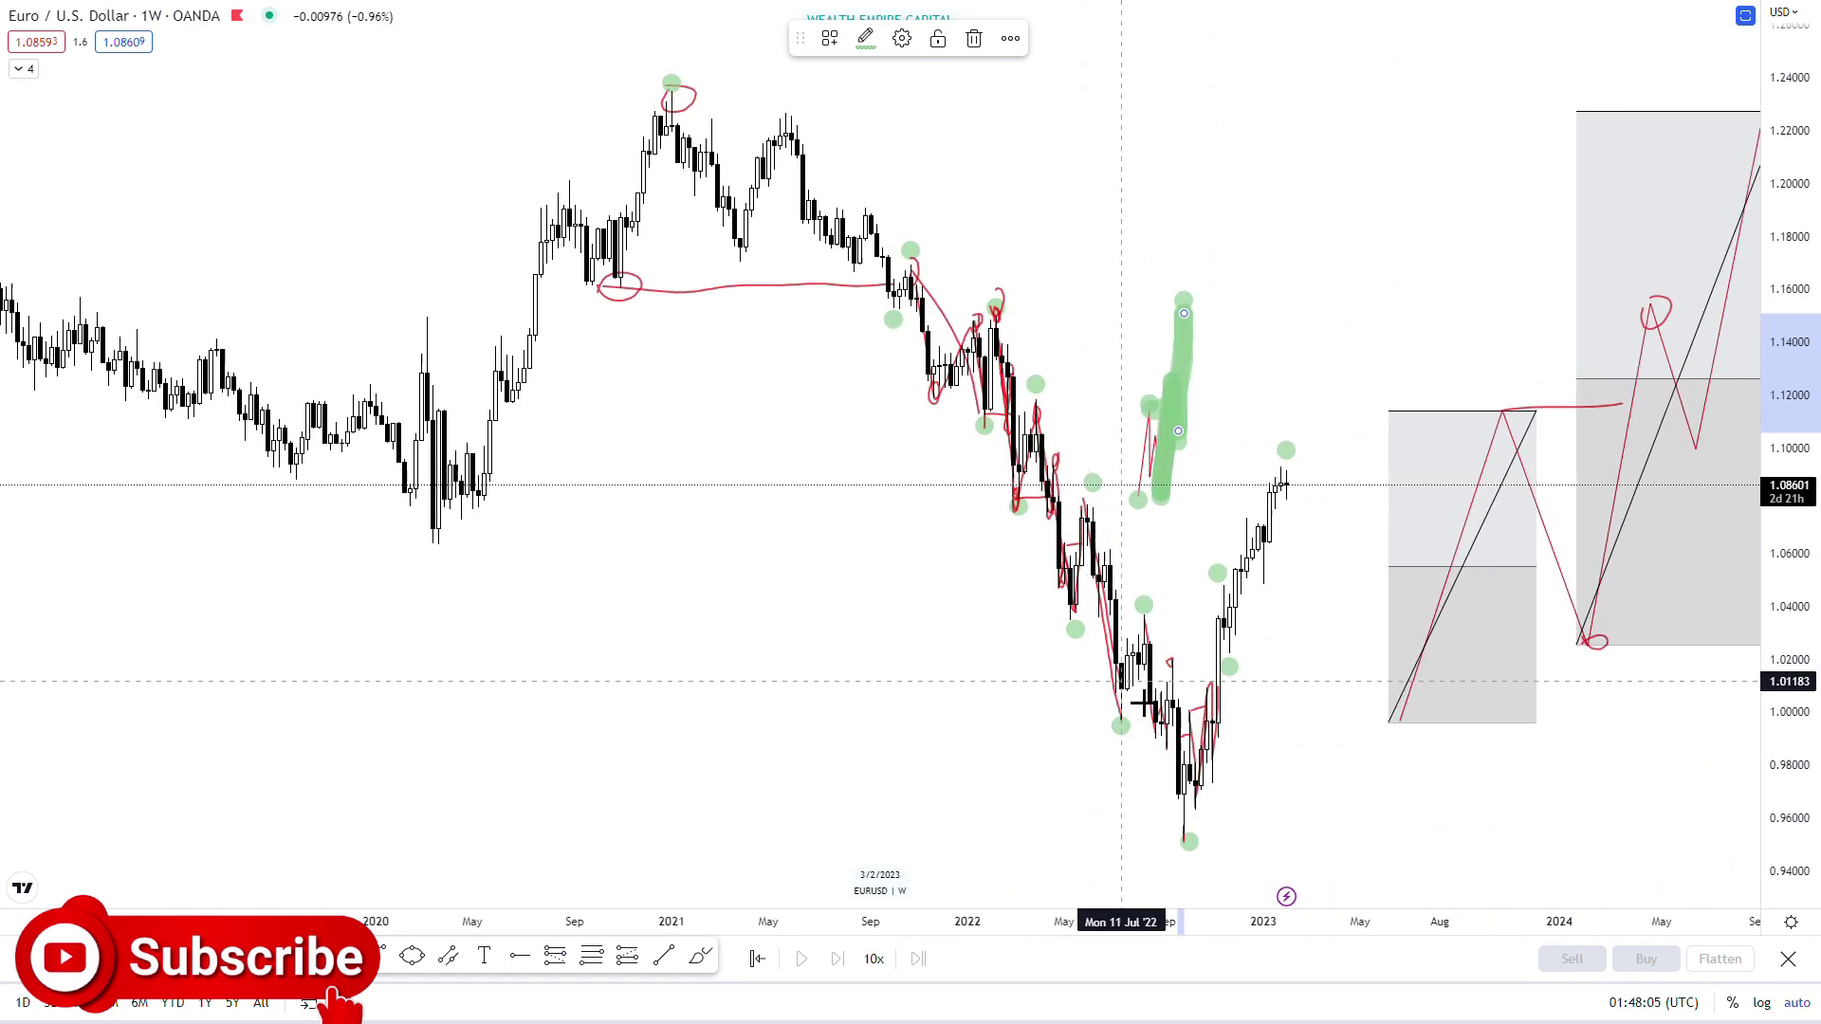
scroll(1144, 703, "left", 1)
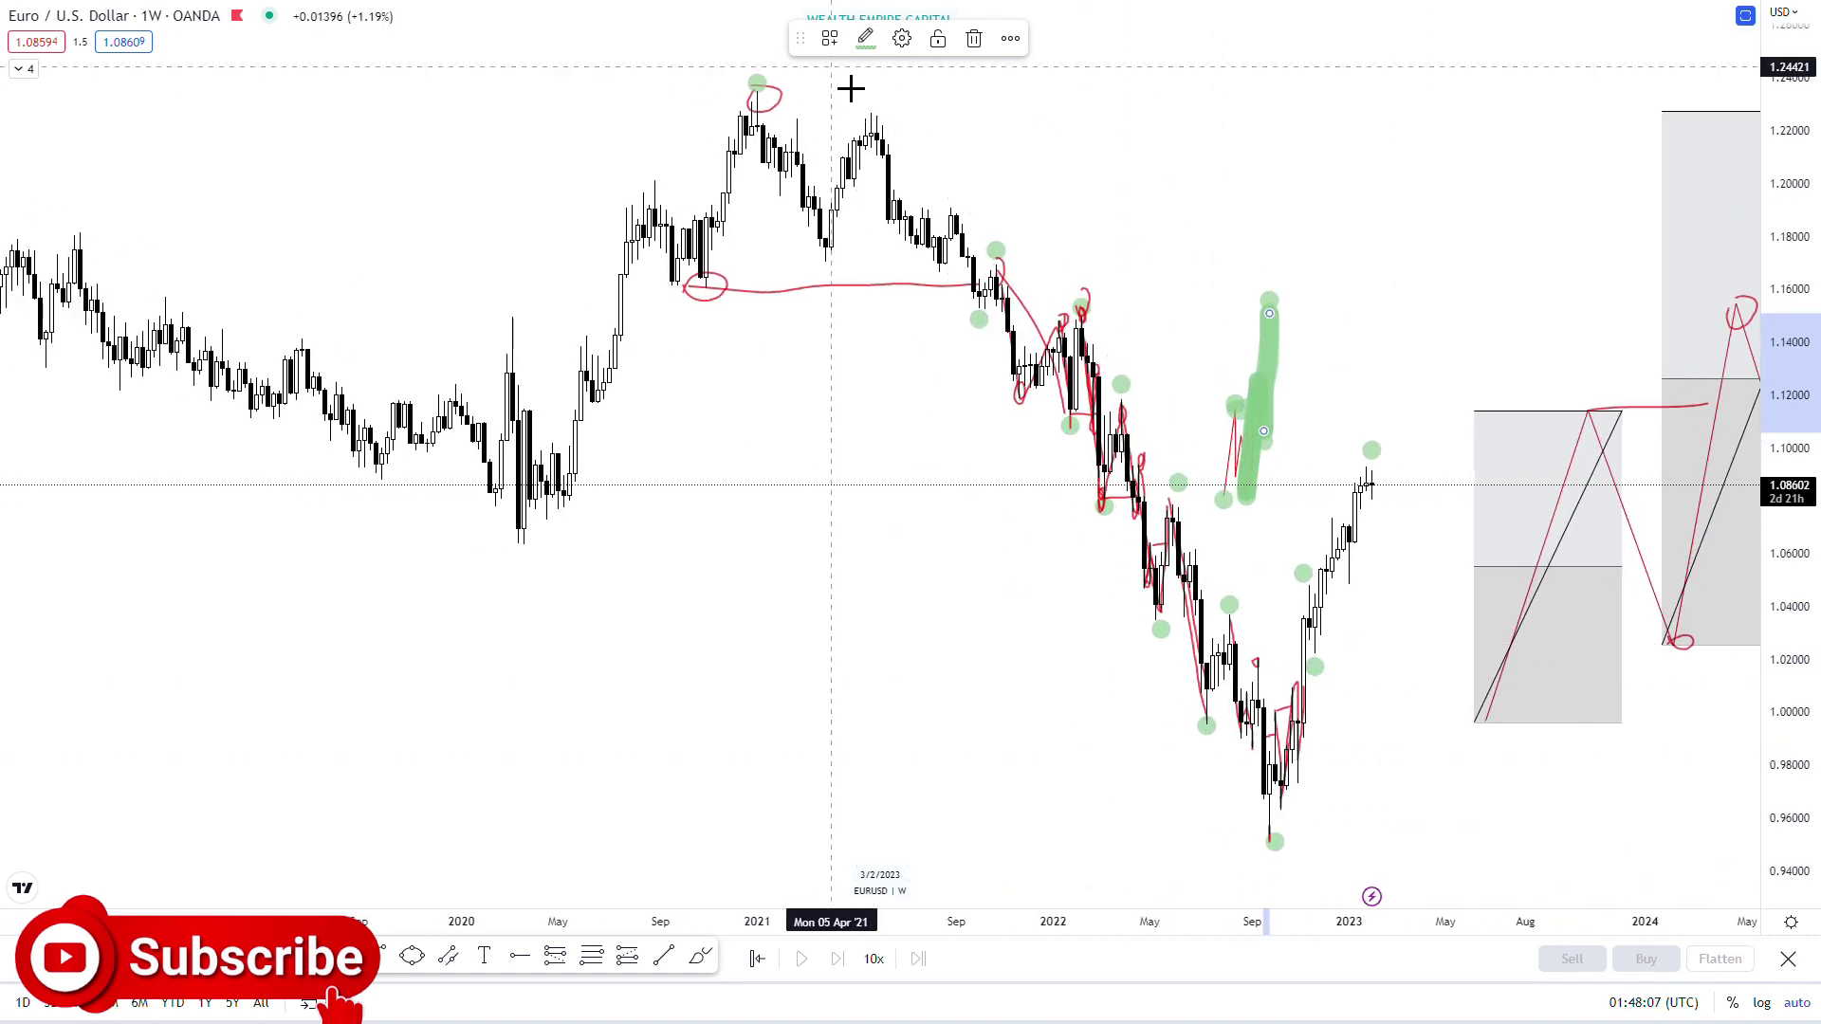
left_click(738, 80)
left_click_drag(737, 79, 1471, 909)
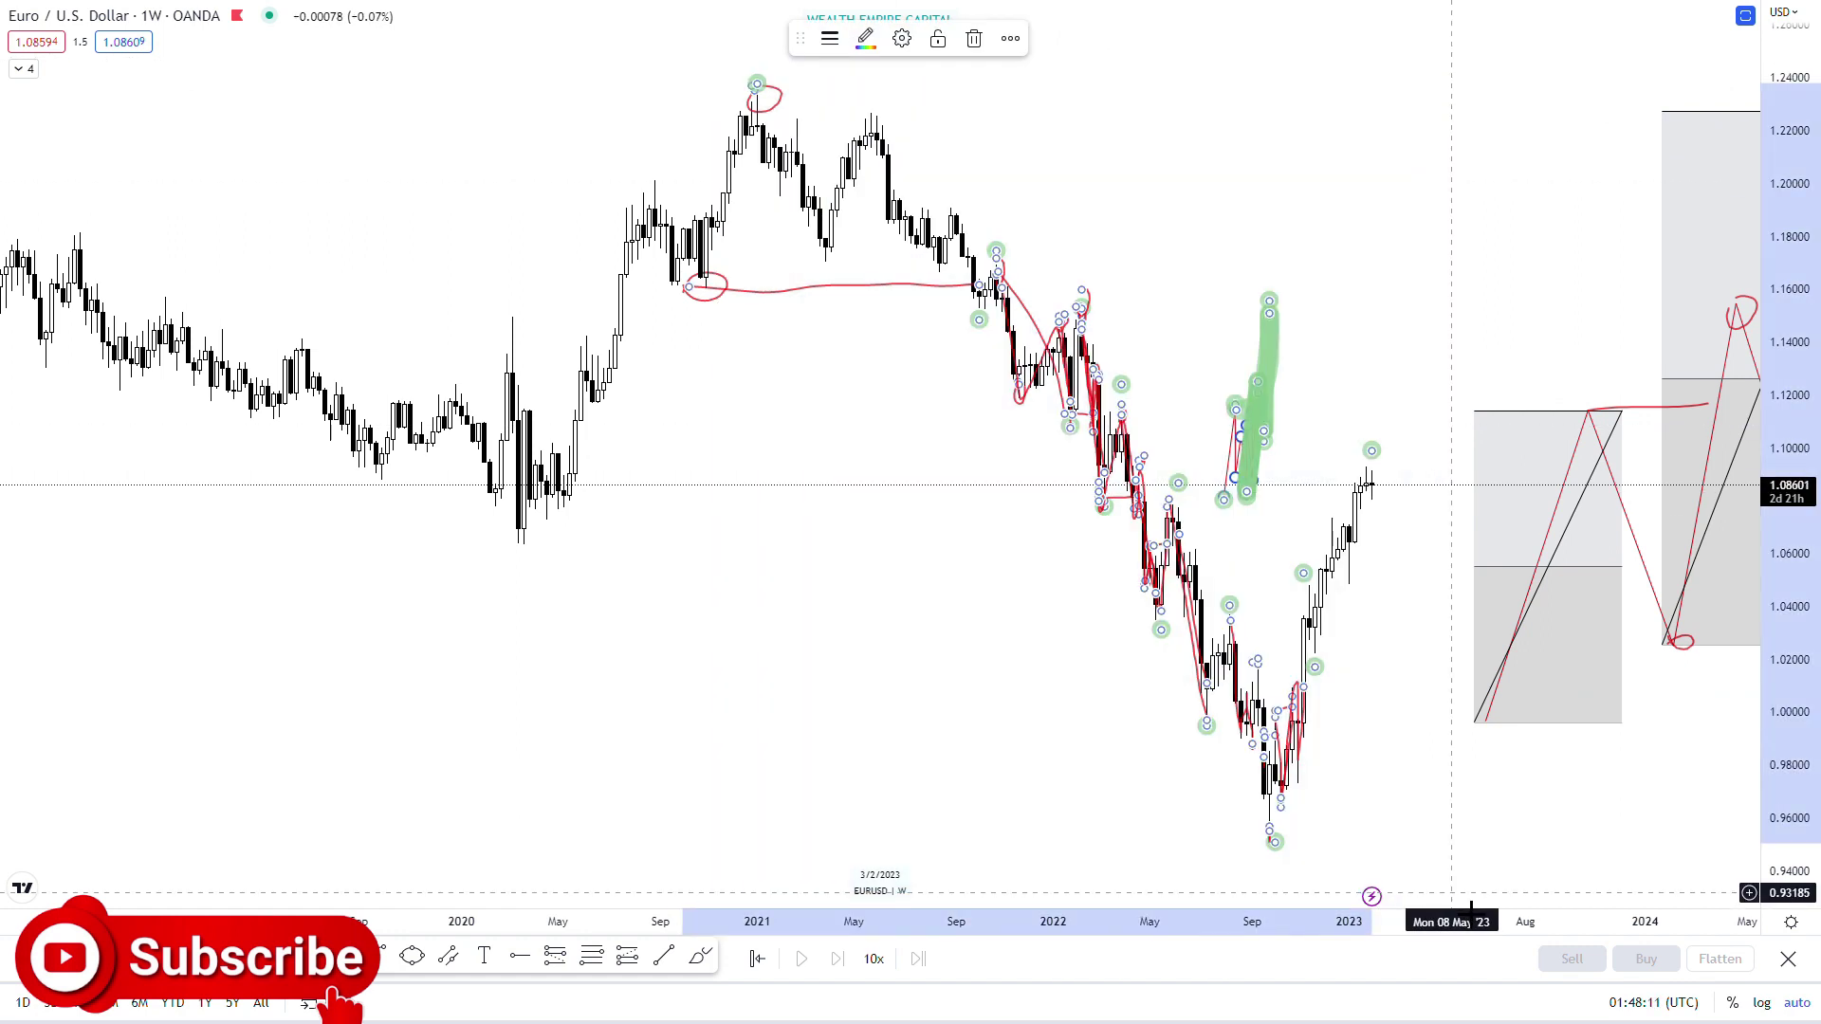
key("Delete")
Dot the January 2021 high, fill the circled late-2020 low in green, and highlight the break line from that low to October 2021.
scroll(1138, 650, "left", 3)
scroll(1138, 651, "up", 1)
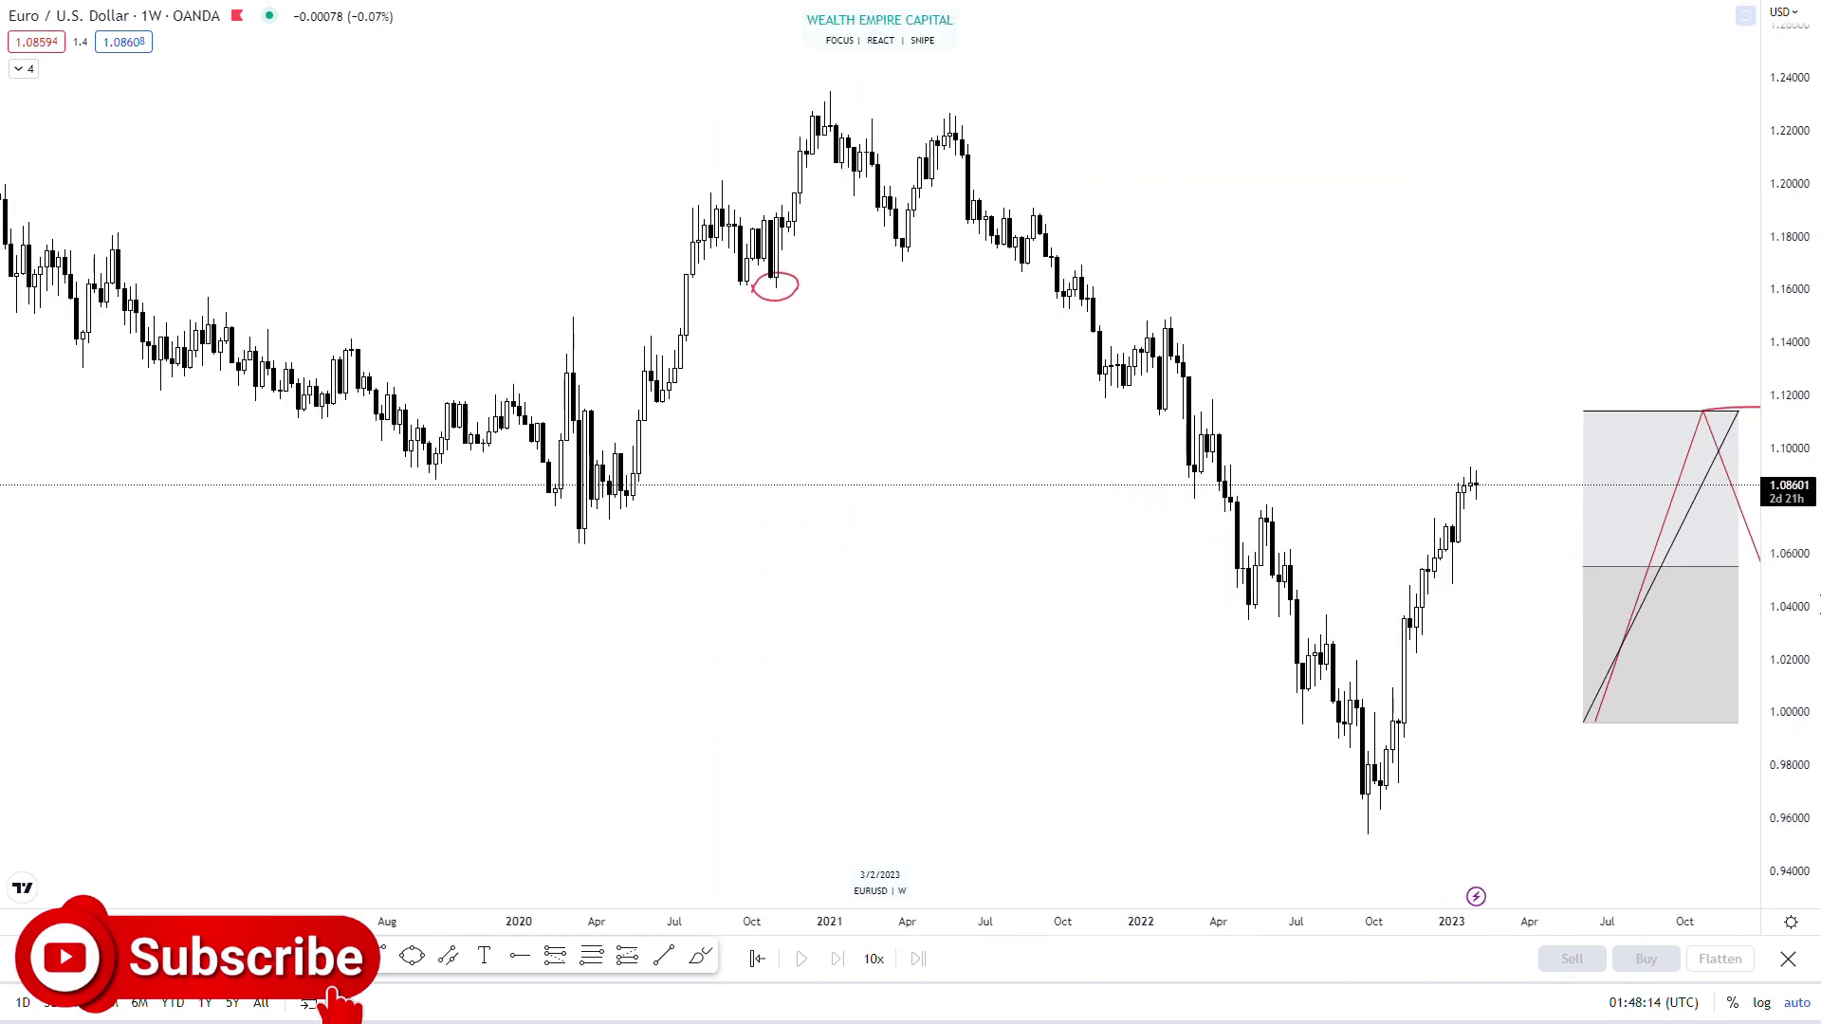
left_click_drag(1802, 584, 1795, 498)
left_click_drag(1580, 387, 1546, 514)
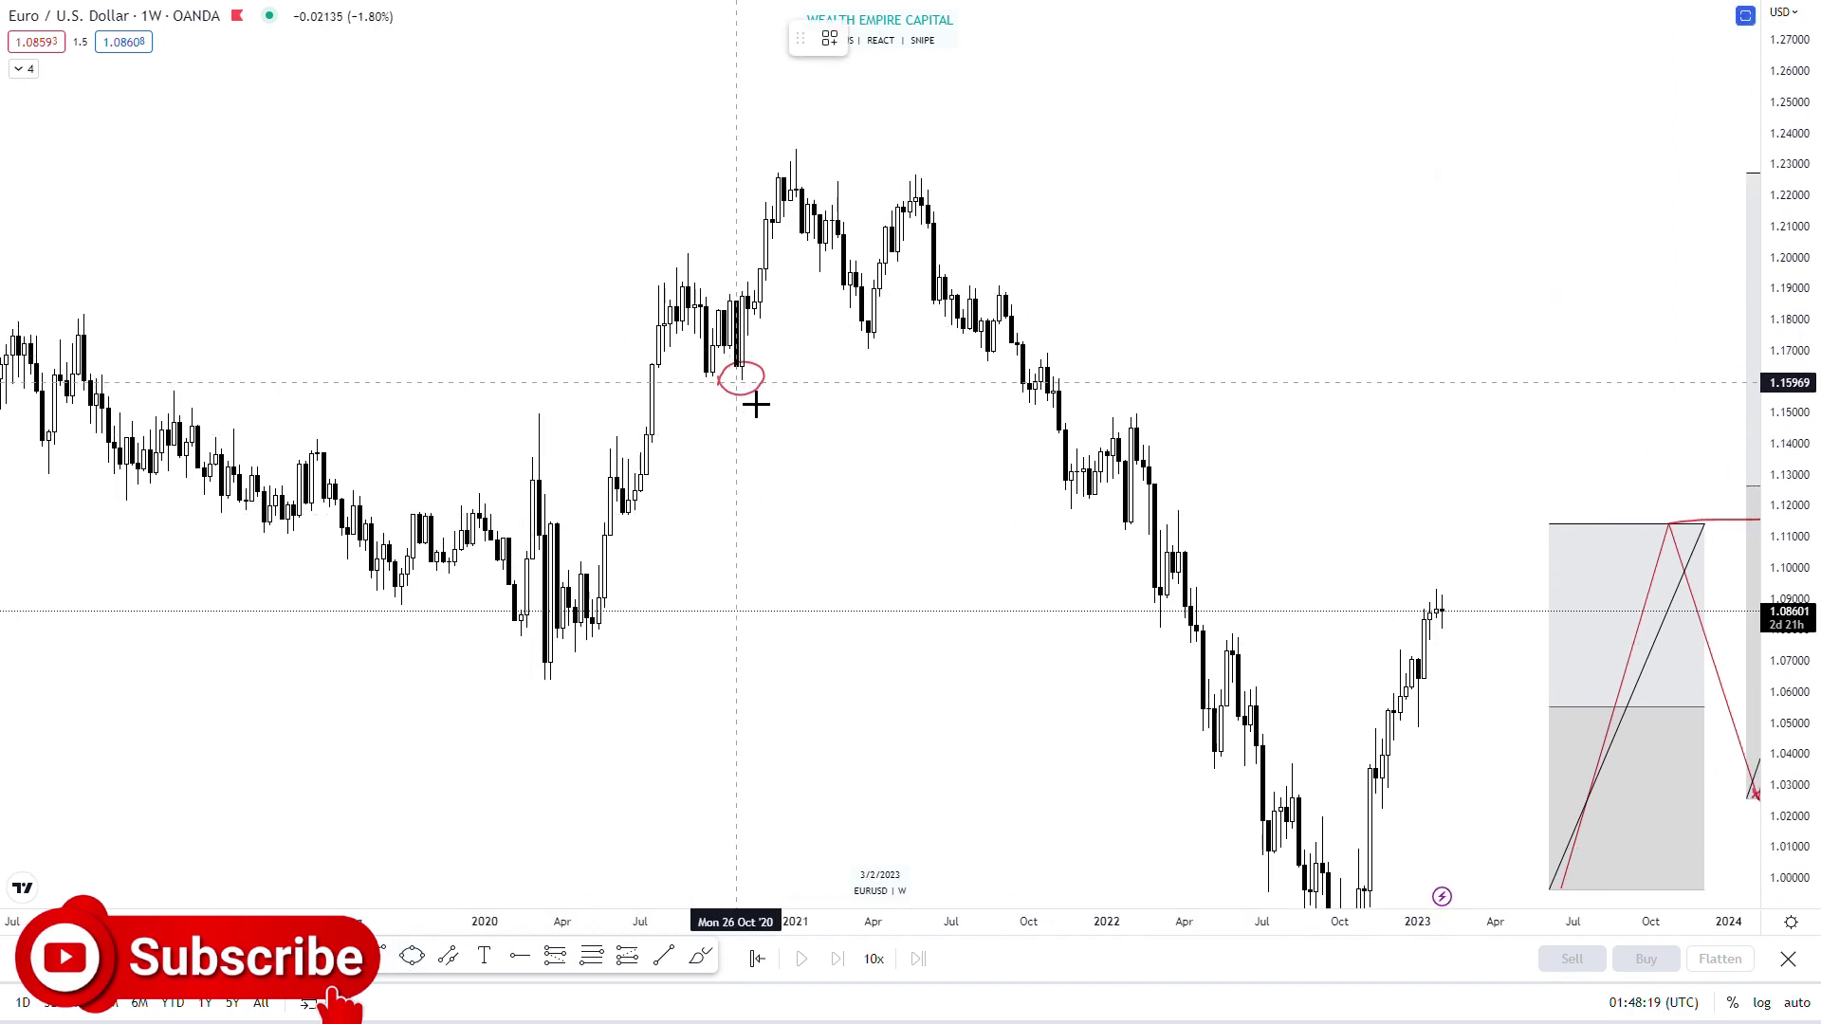
left_click(796, 141)
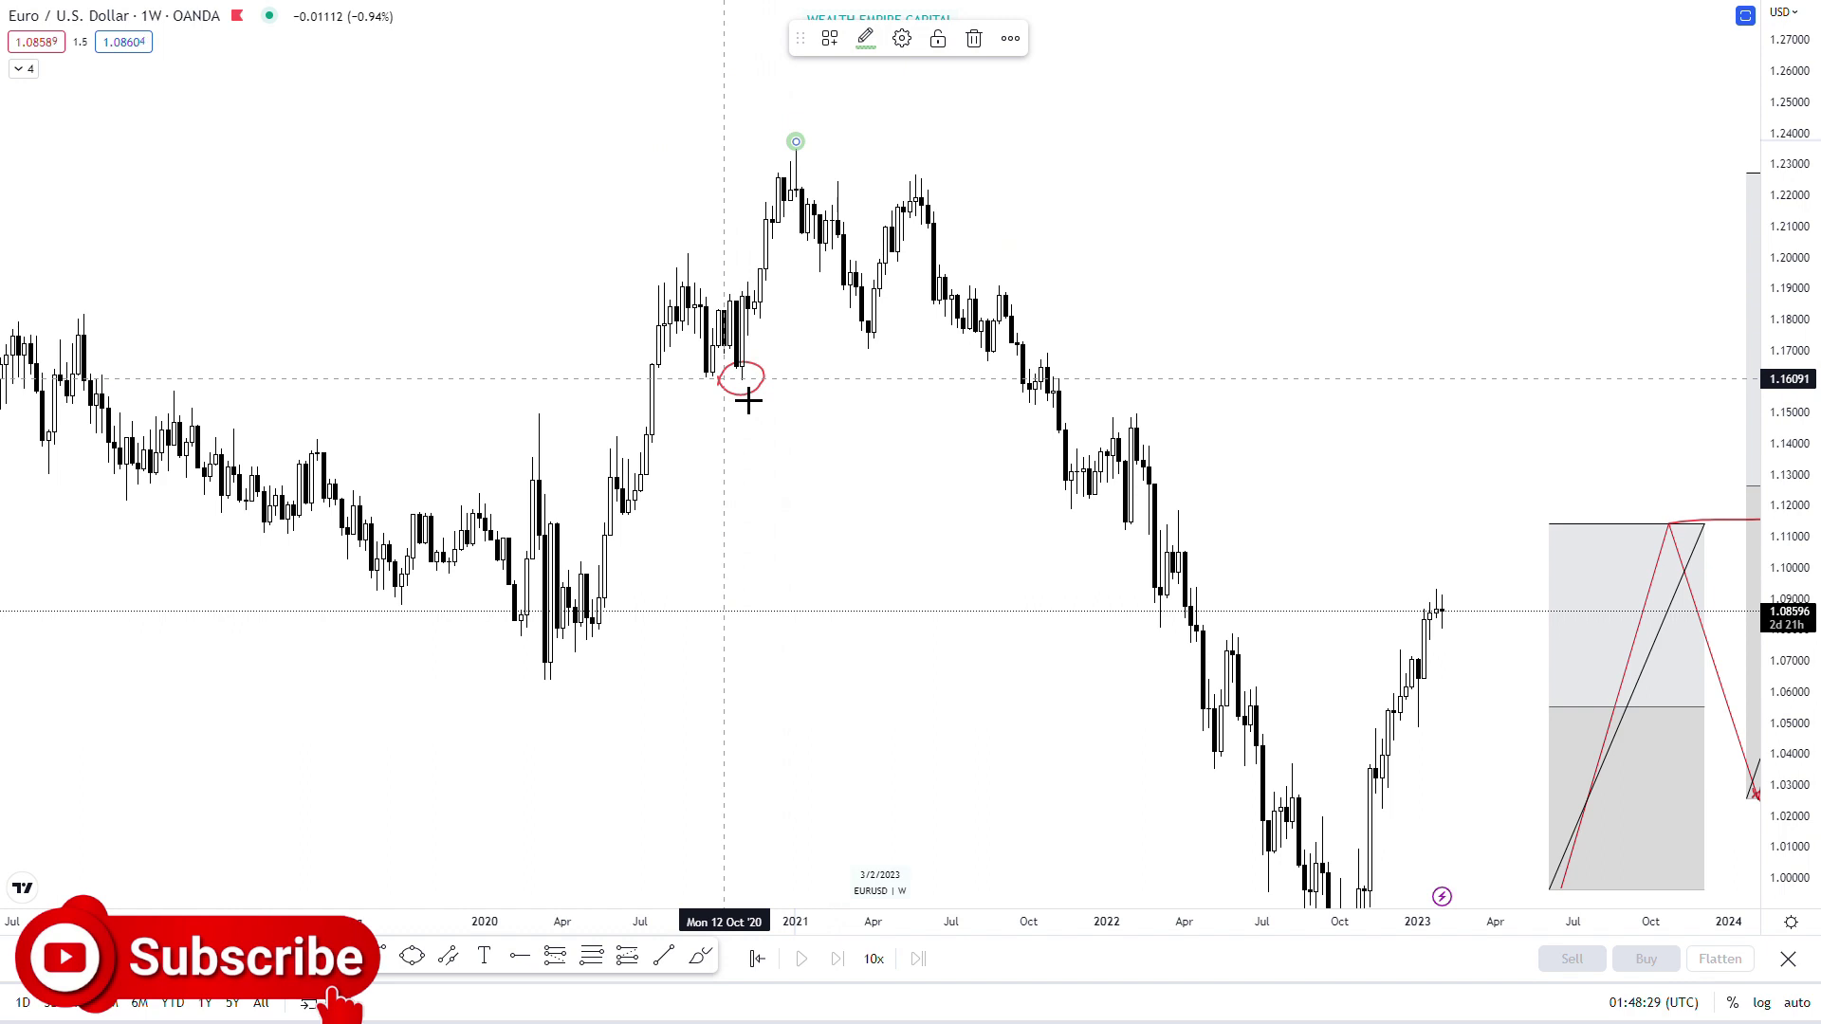
left_click_drag(749, 404, 753, 399)
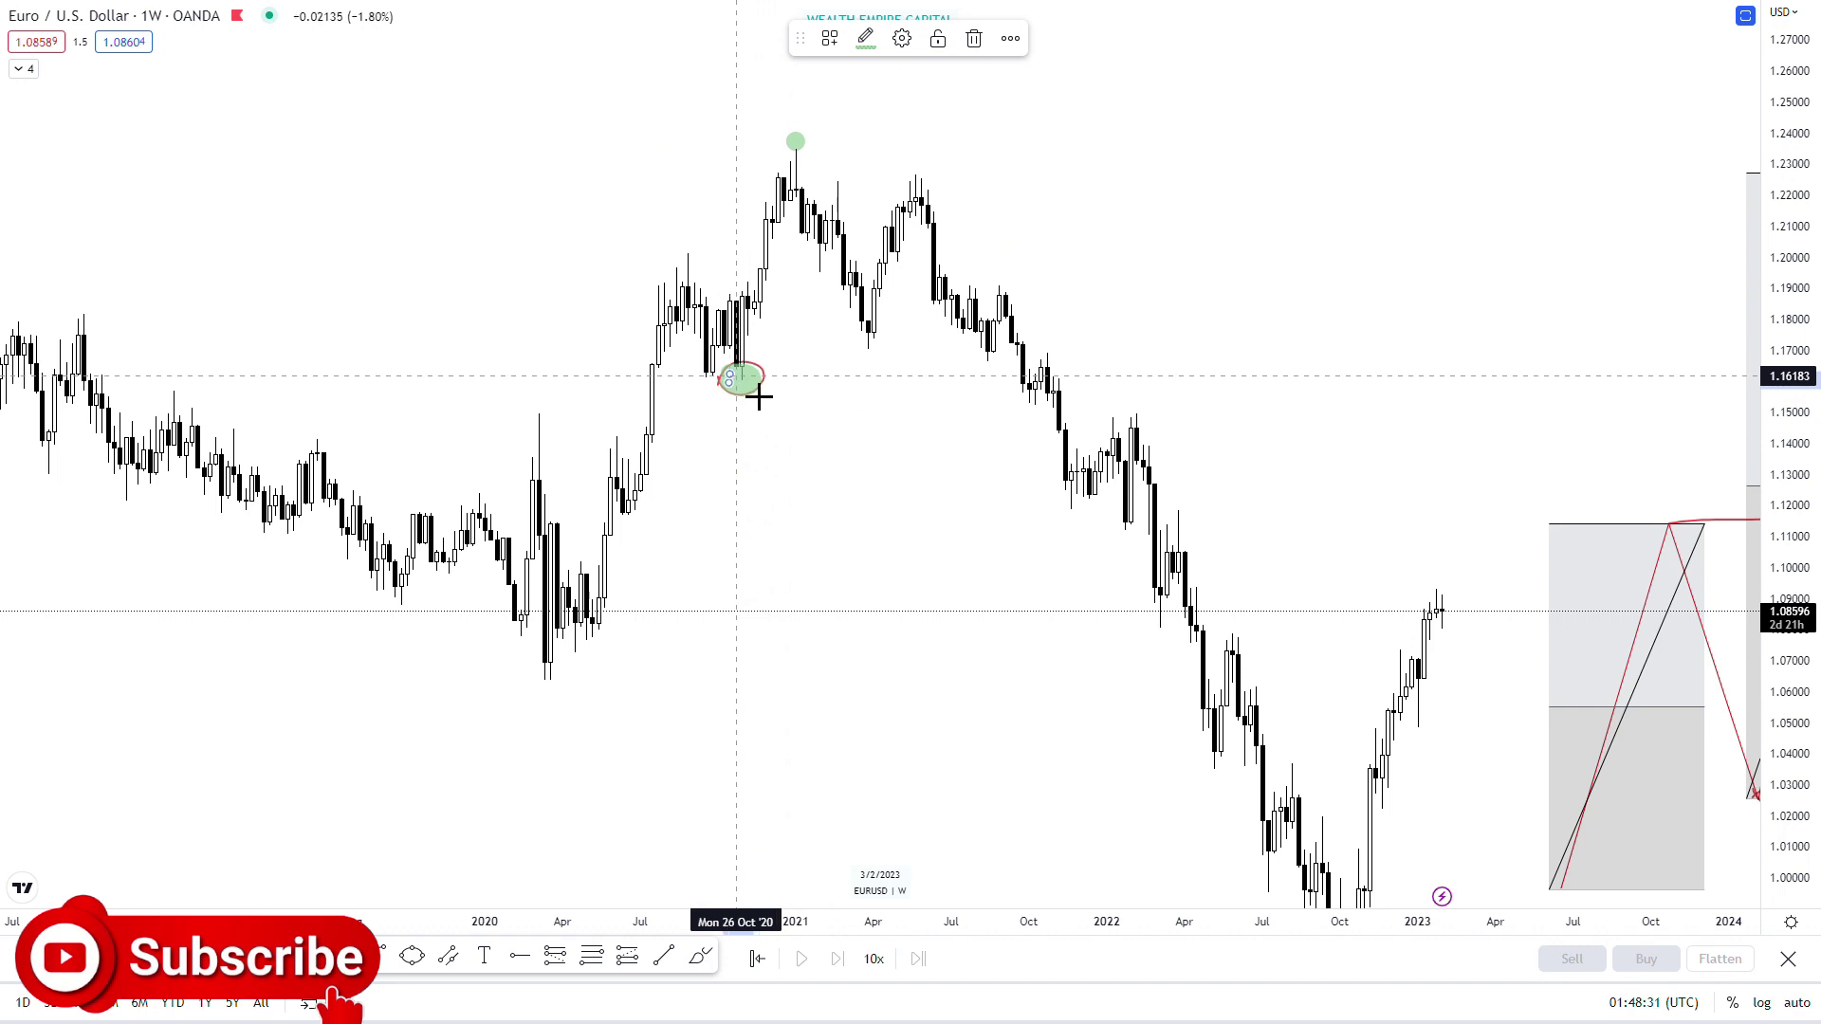
mouse_move(756, 395)
left_mouse_down()
mouse_move(1026, 402)
mouse_move(1056, 426)
left_mouse_up()
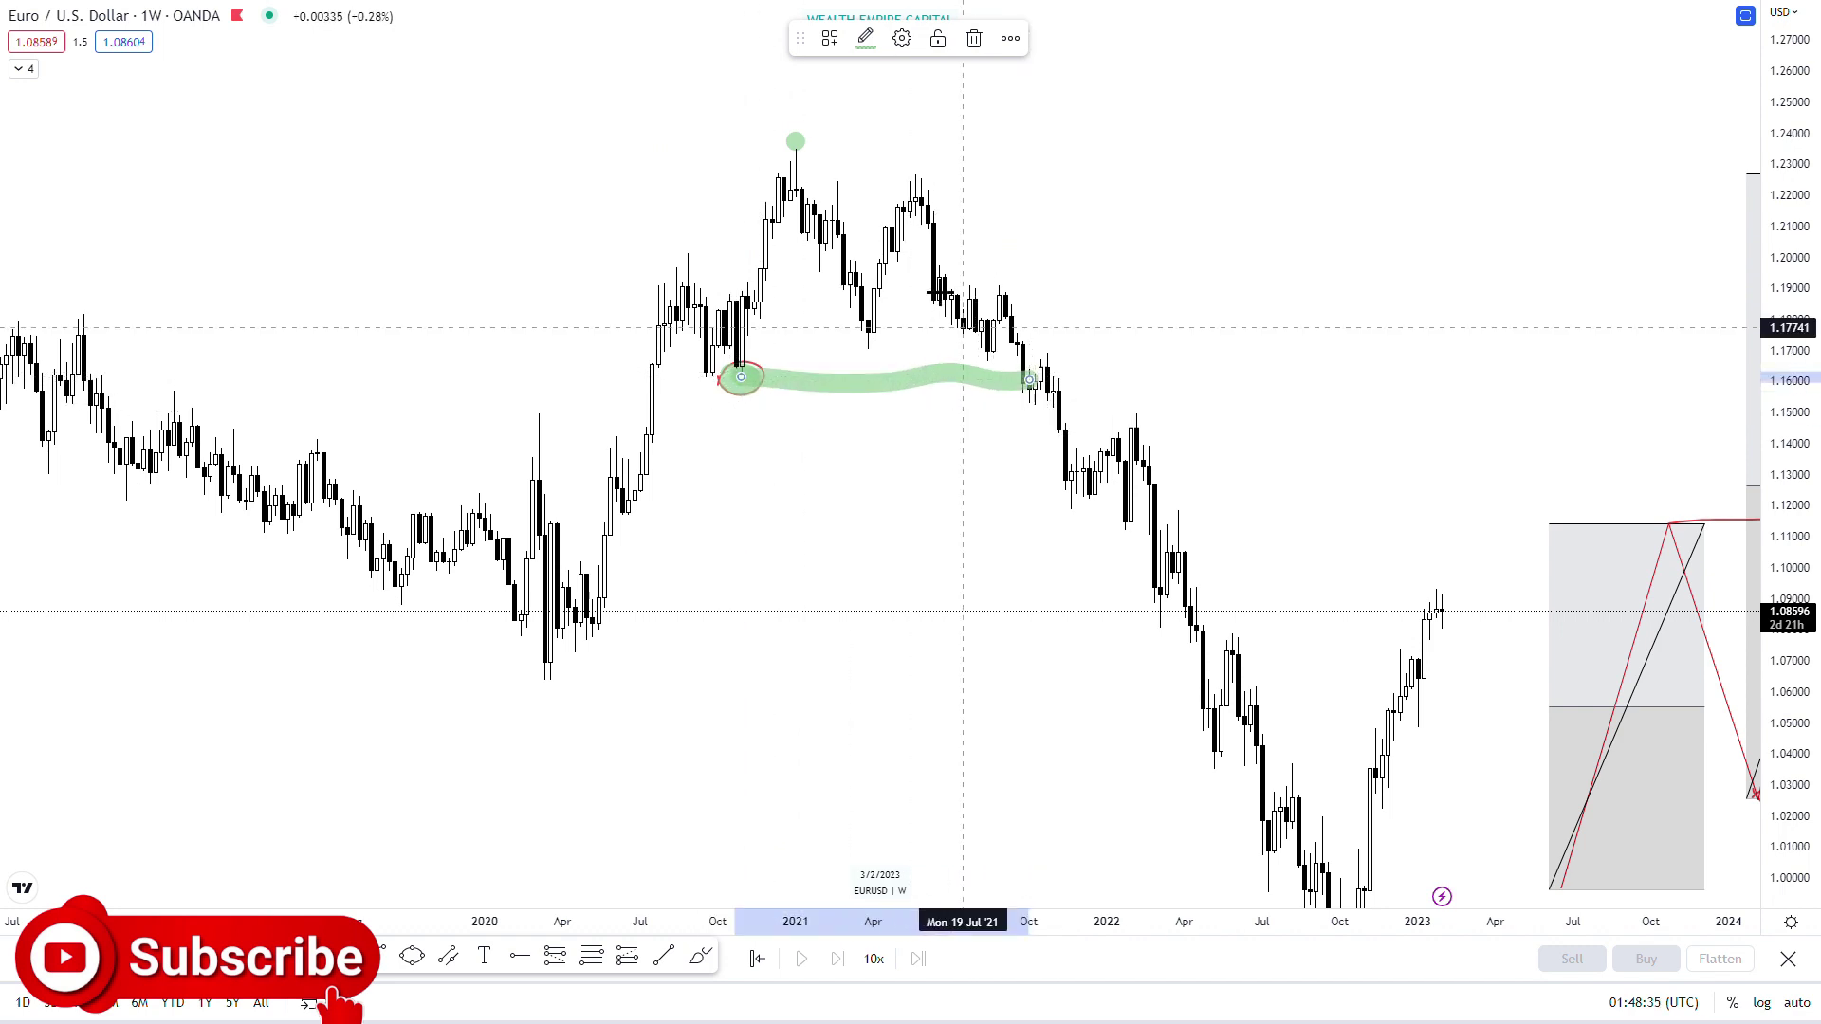
Dot the January 2021 high, October 2021 low and high, and January 2022 low, then try a zigzag stroke down the last leg and undo it.
left_click(800, 144)
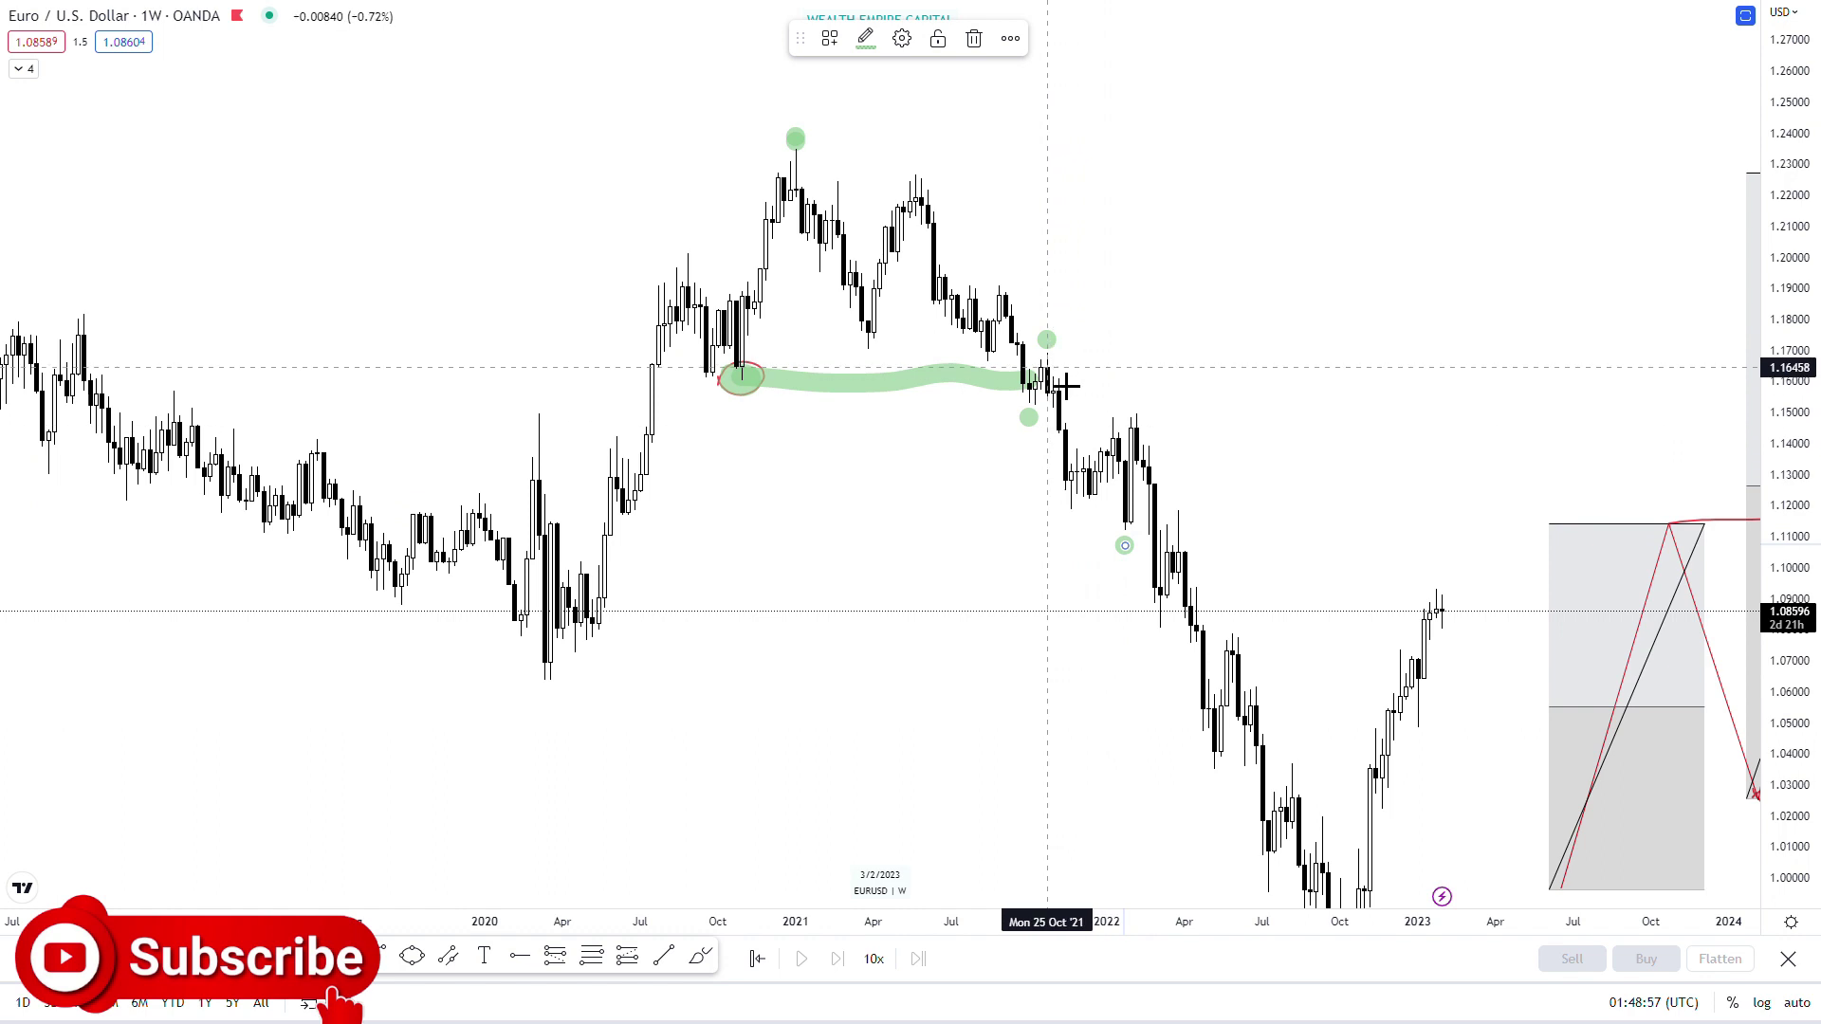
mouse_move(1046, 368)
left_mouse_down()
mouse_move(1065, 503)
mouse_move(1106, 414)
mouse_move(1126, 540)
left_mouse_up()
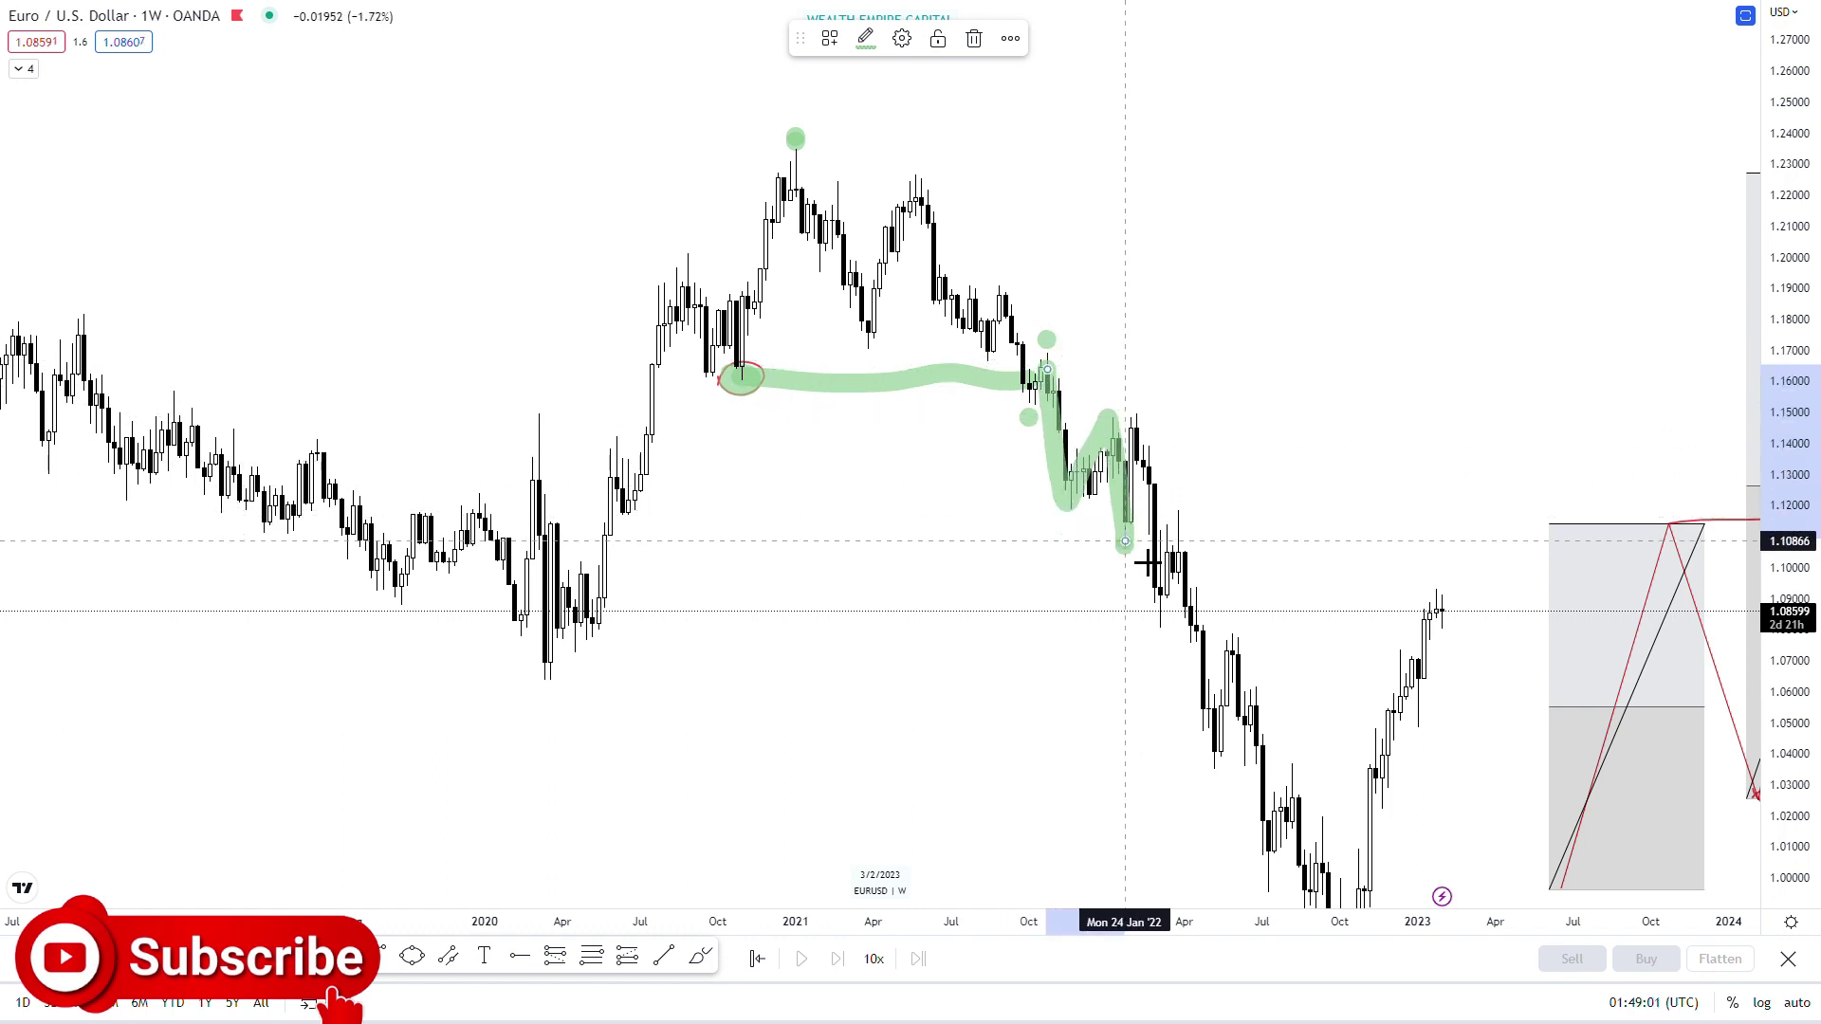
key("ctrl+z")
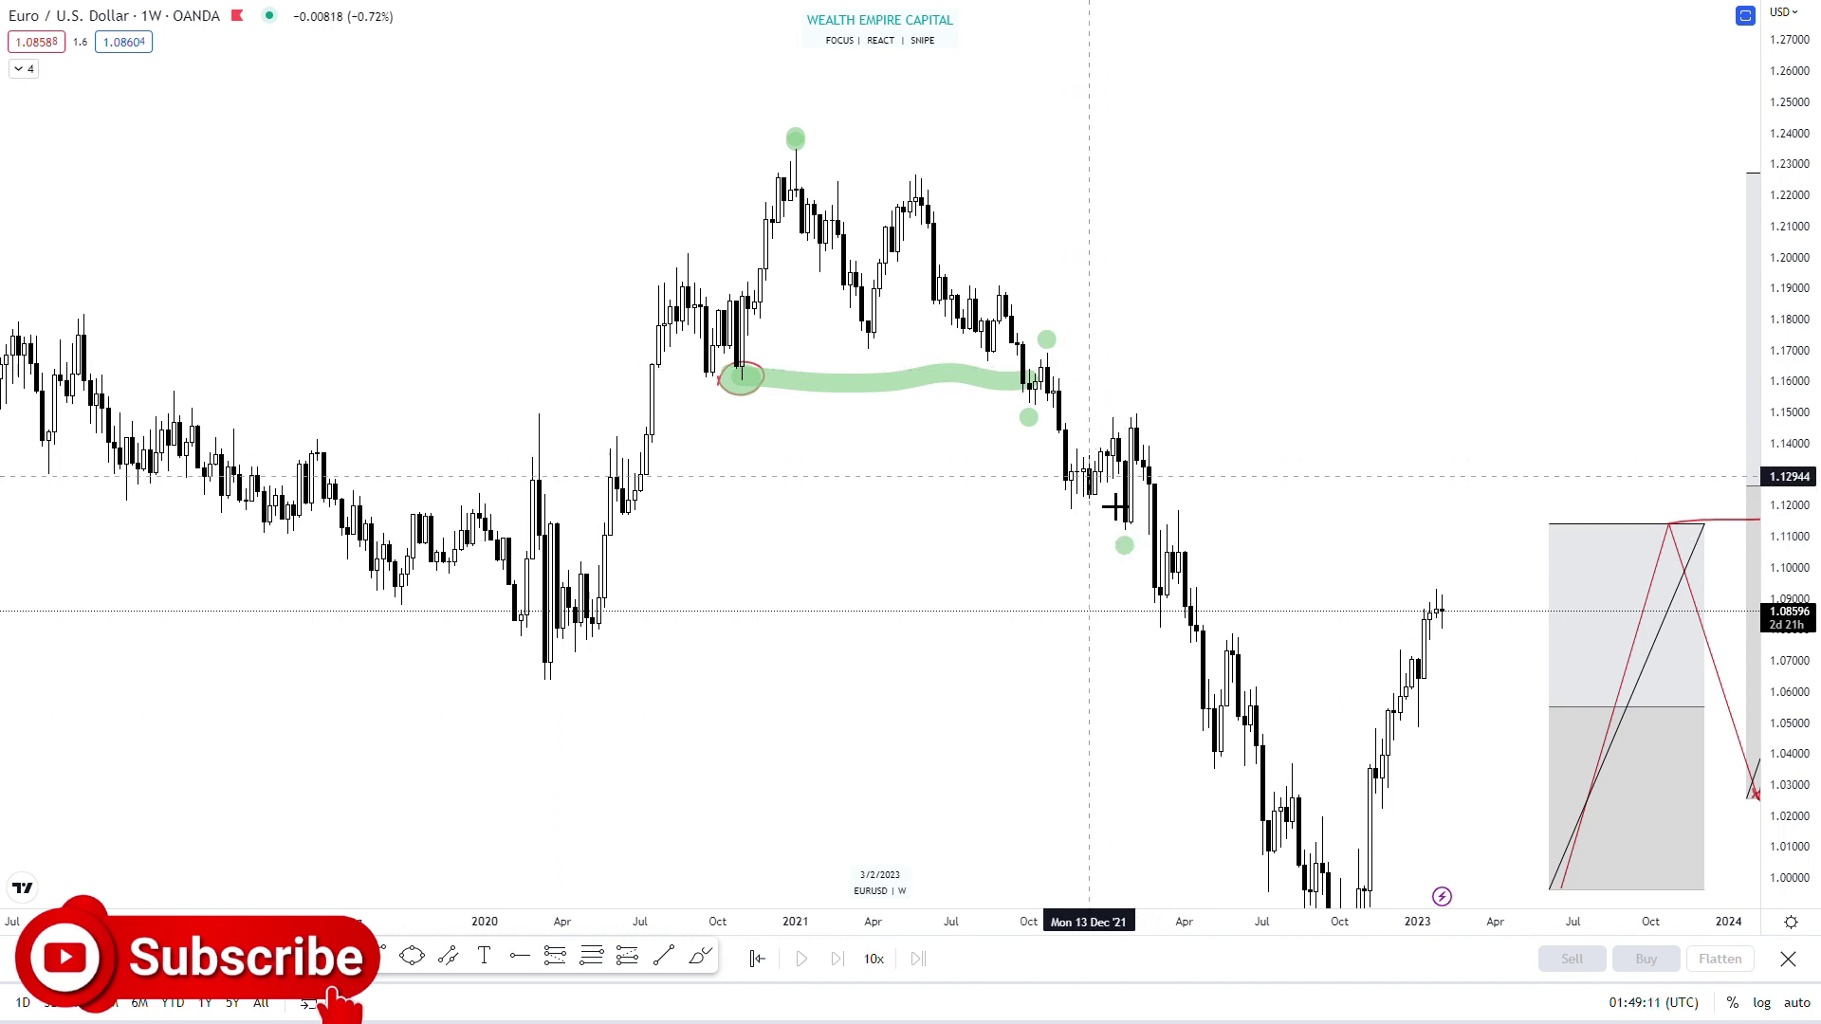
Dot the February 2022 high and the March 2022 low with the highlighter.
left_click(1136, 402)
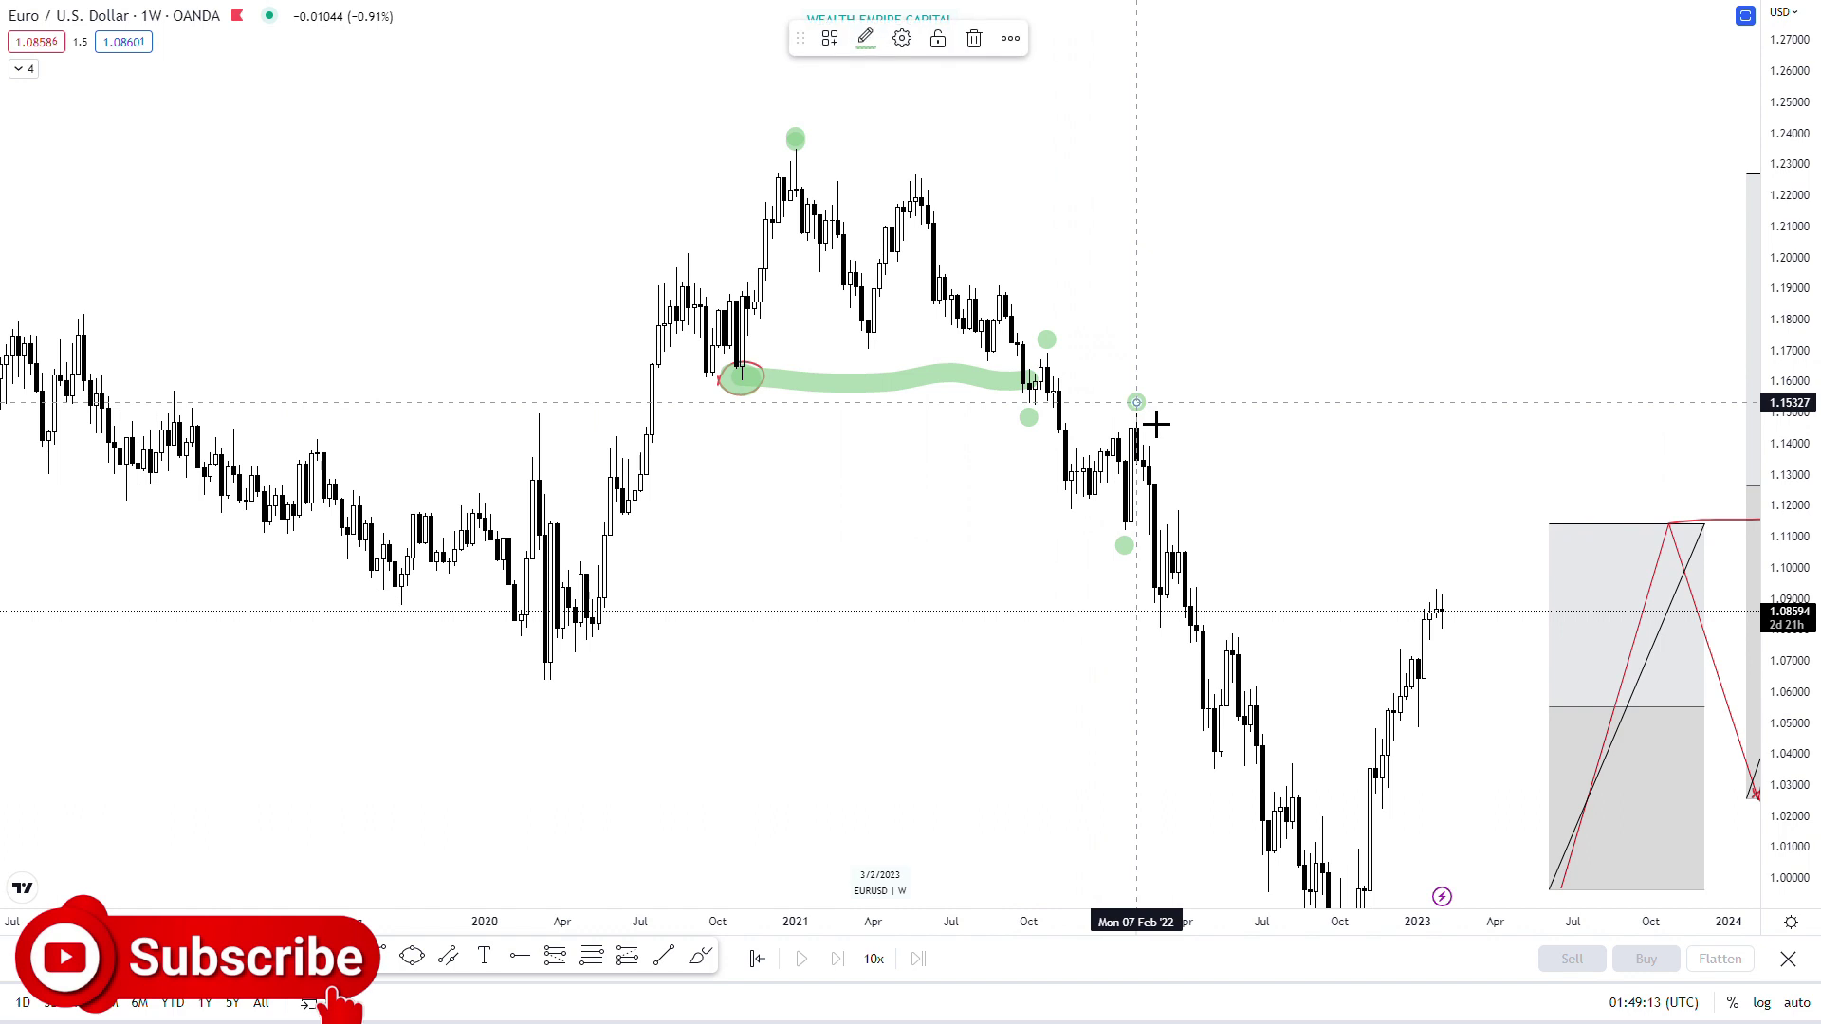
left_click(1160, 633)
scroll(1159, 633, "up", 2)
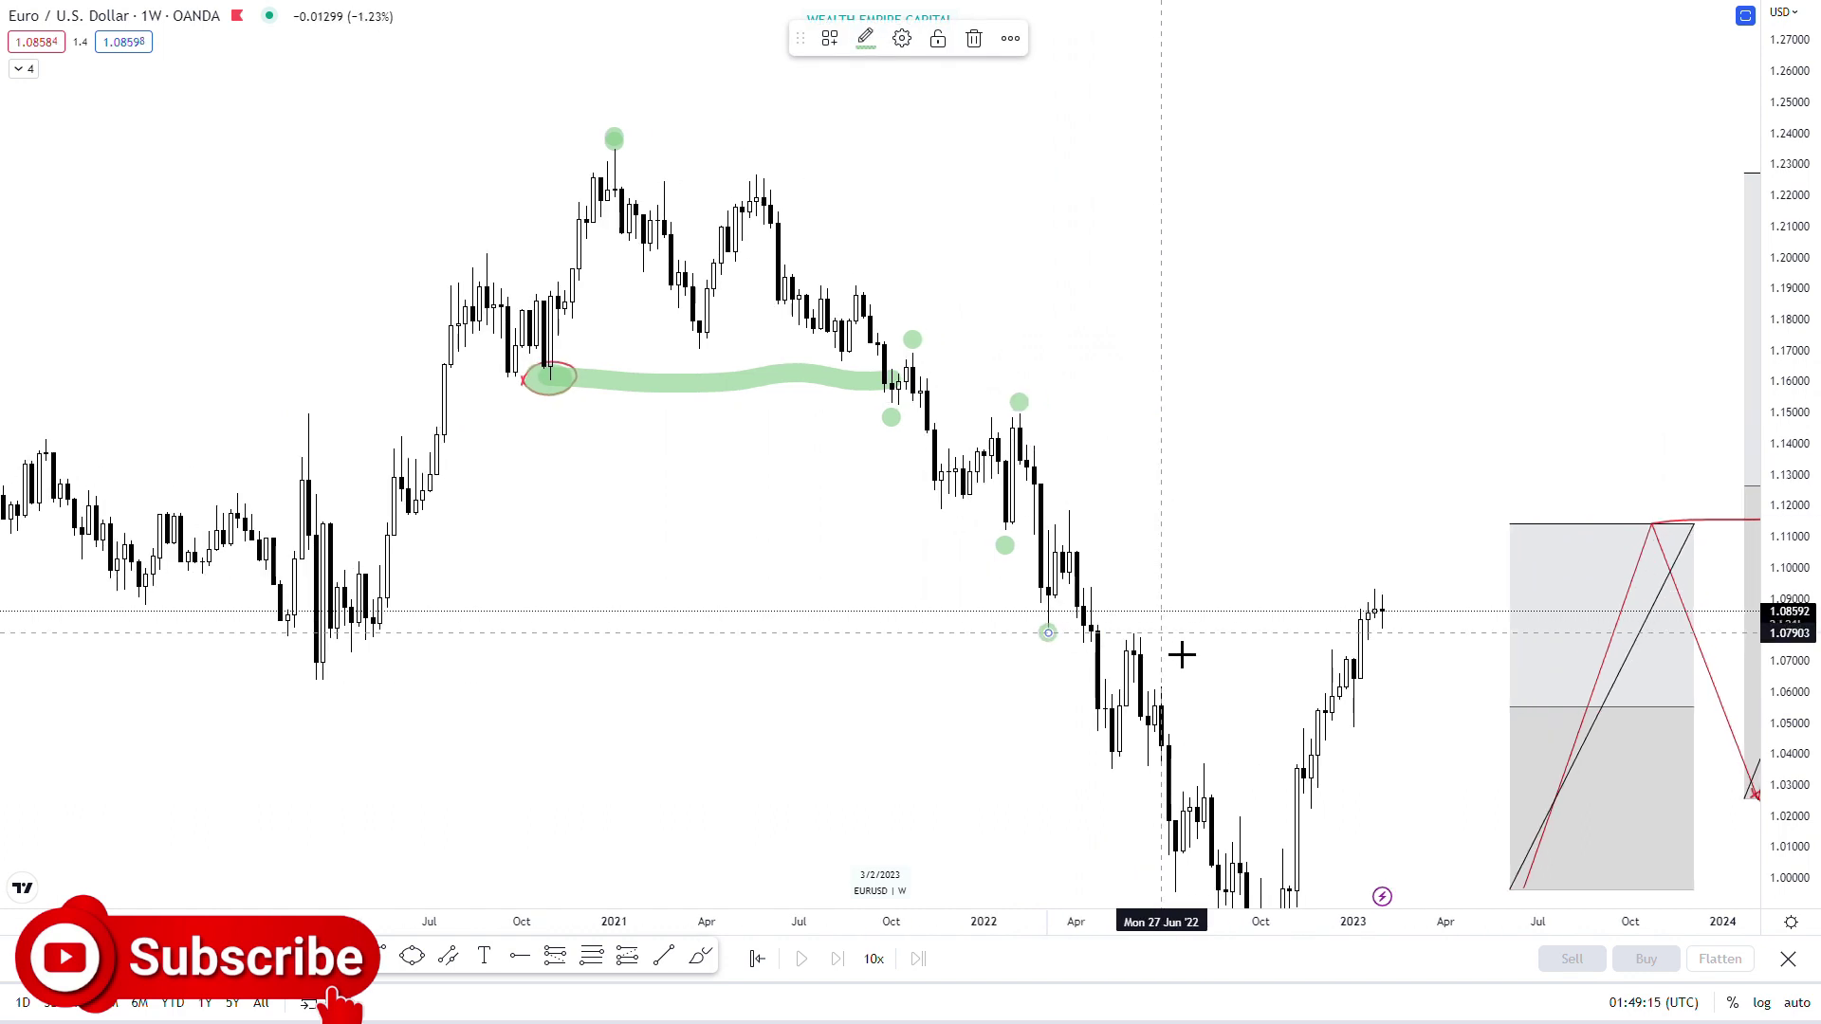
Try a short highlighted break line from the January 2022 low to the March decline and undo it.
left_click(997, 528)
mouse_move(998, 527)
left_mouse_down()
mouse_move(1048, 534)
mouse_move(1005, 522)
left_mouse_up()
left_click(1005, 522)
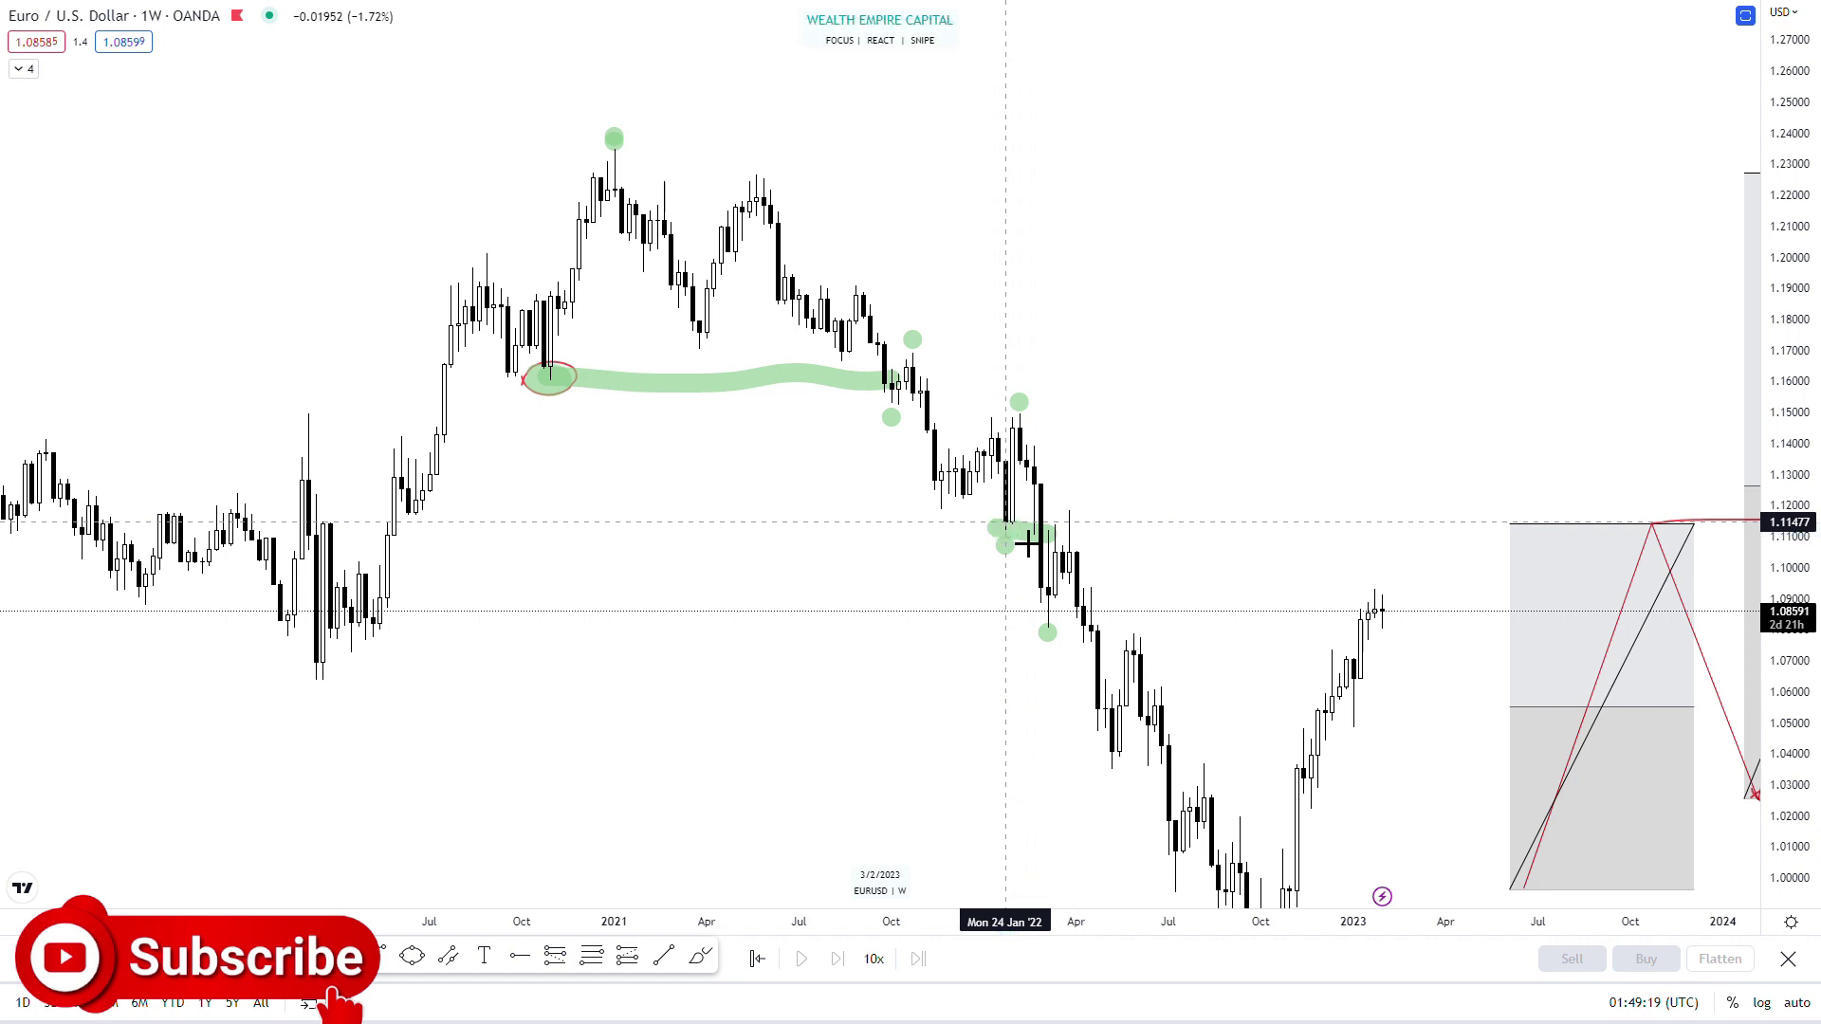
key("ctrl+z")
key("ctrl+z")
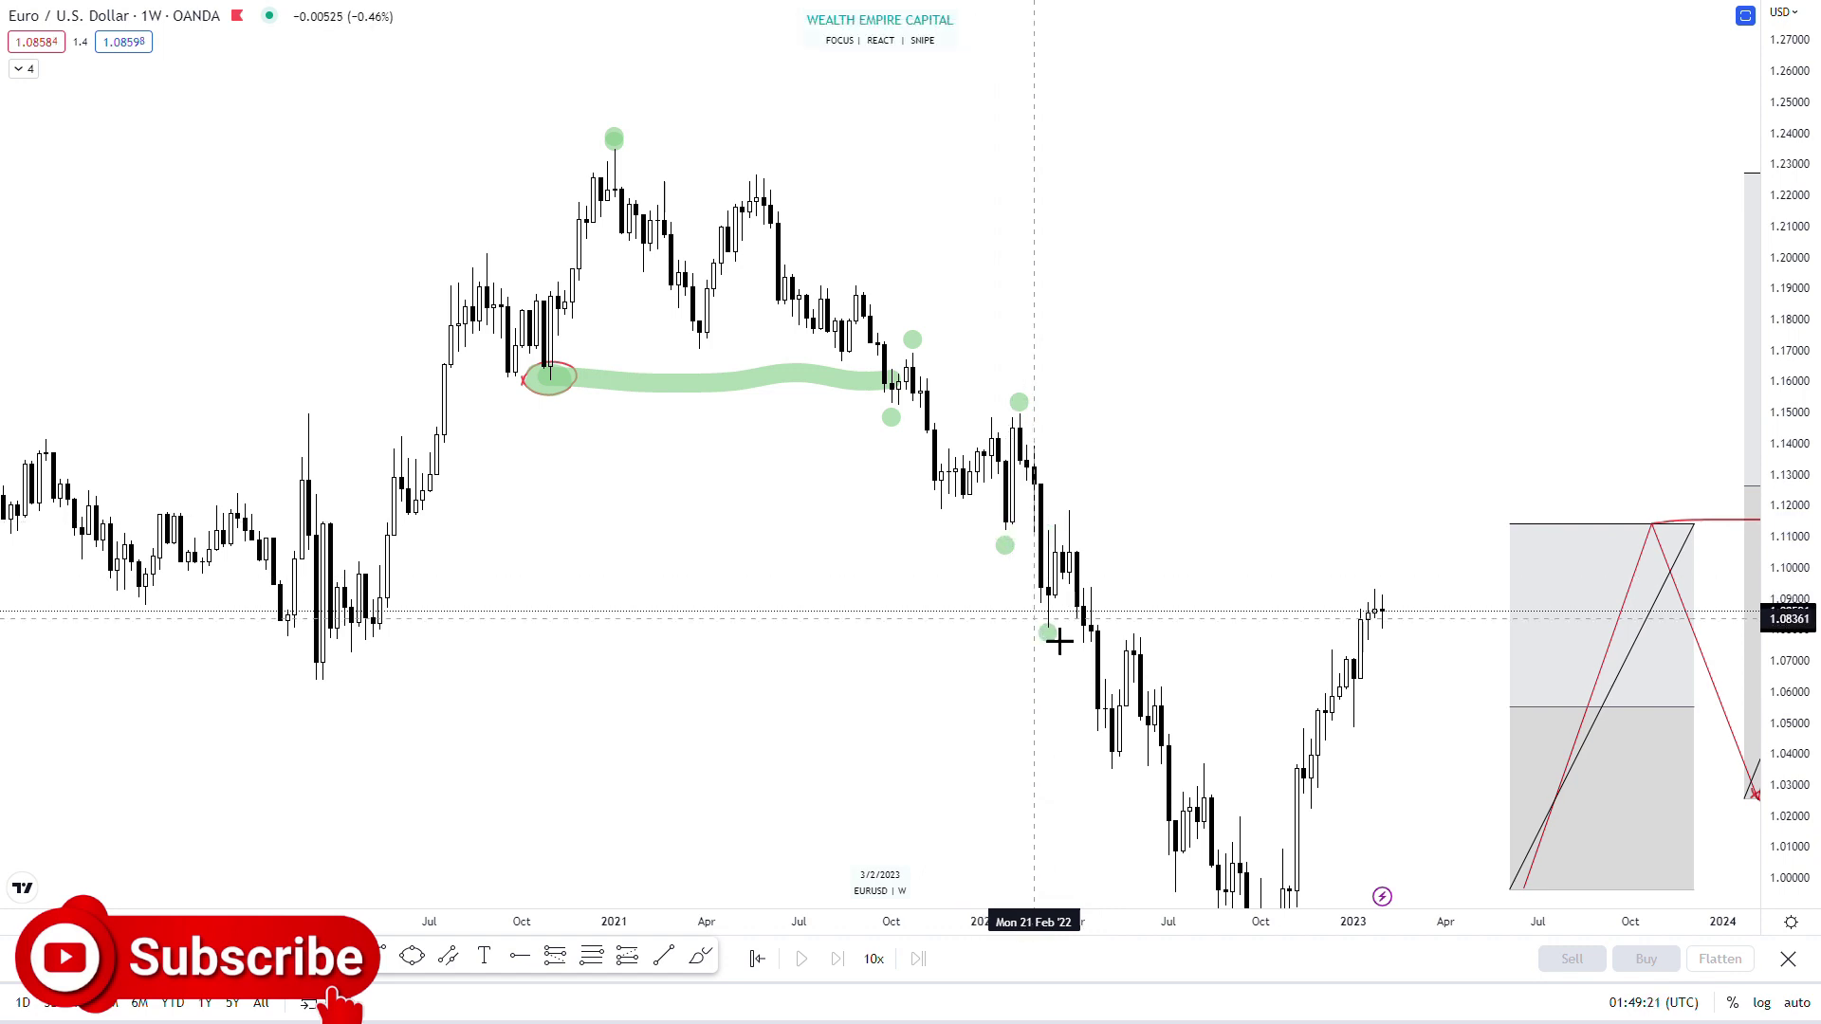
Dot the late-March 2022 high and the May 2022 low, and try a break line from the March low, undoing the line.
left_click(1068, 495)
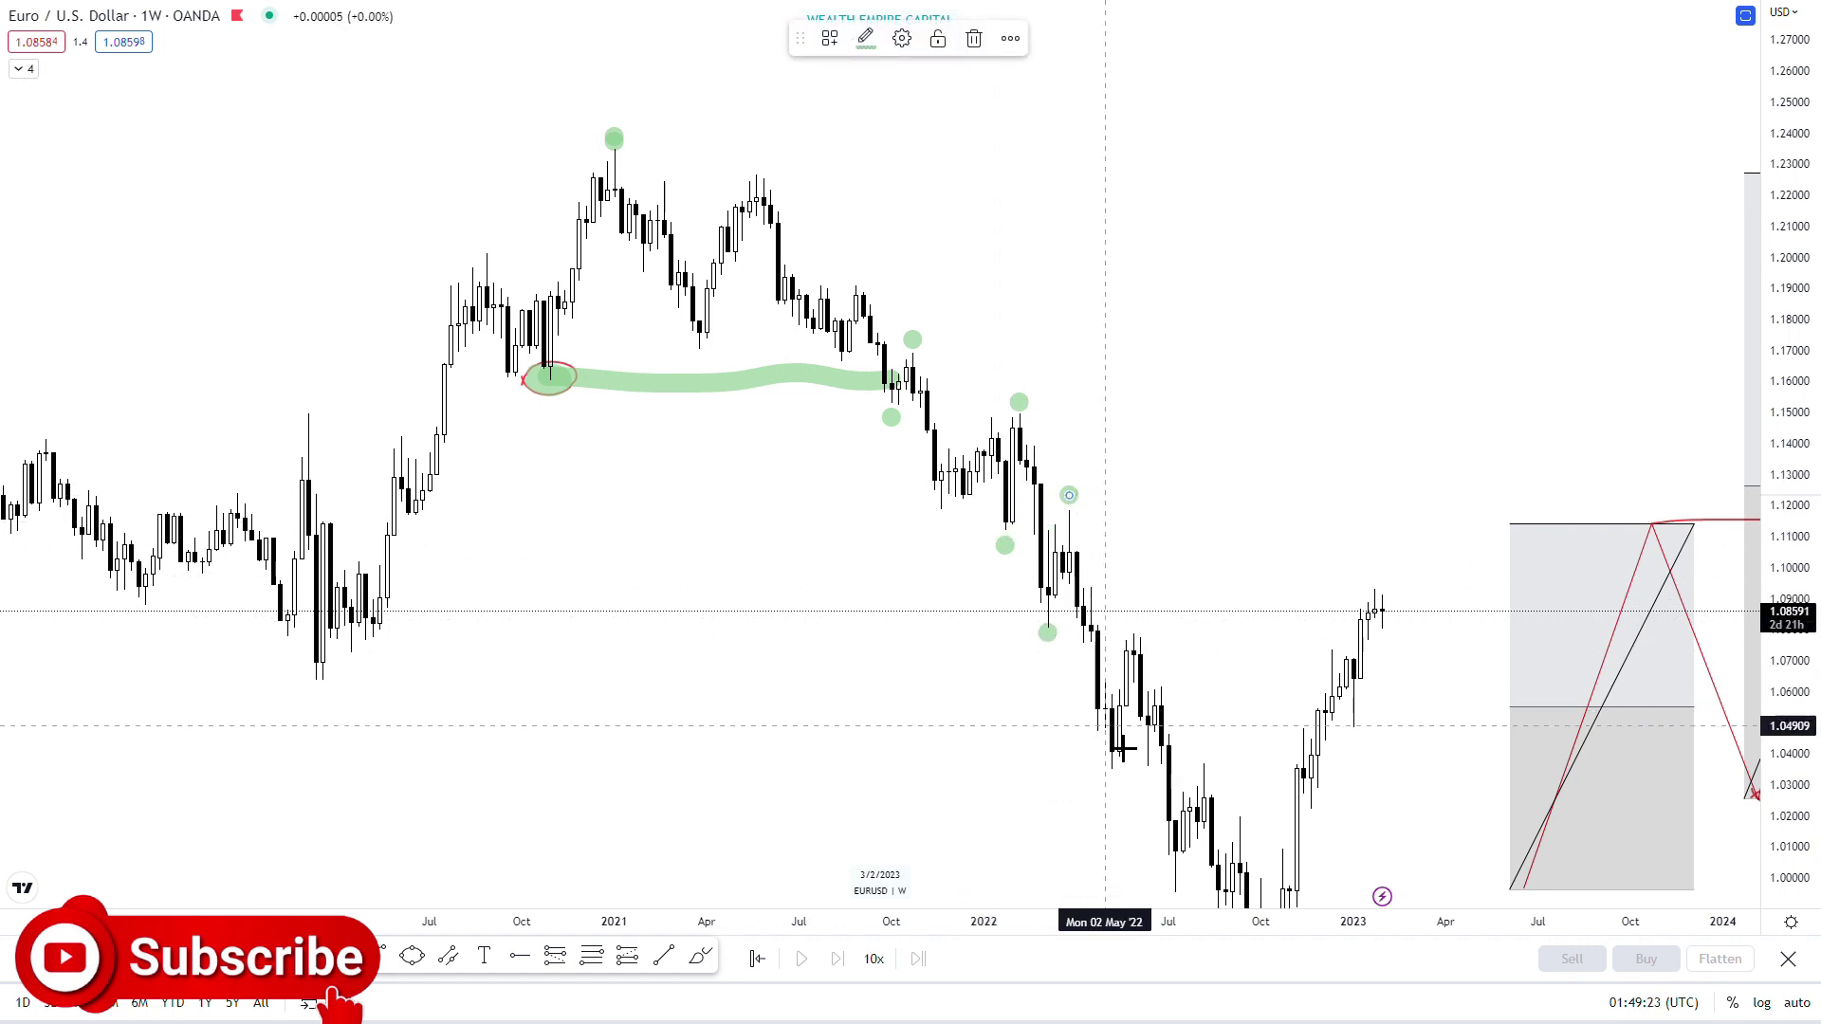
left_click_drag(1036, 633, 1091, 632)
key("ctrl+z")
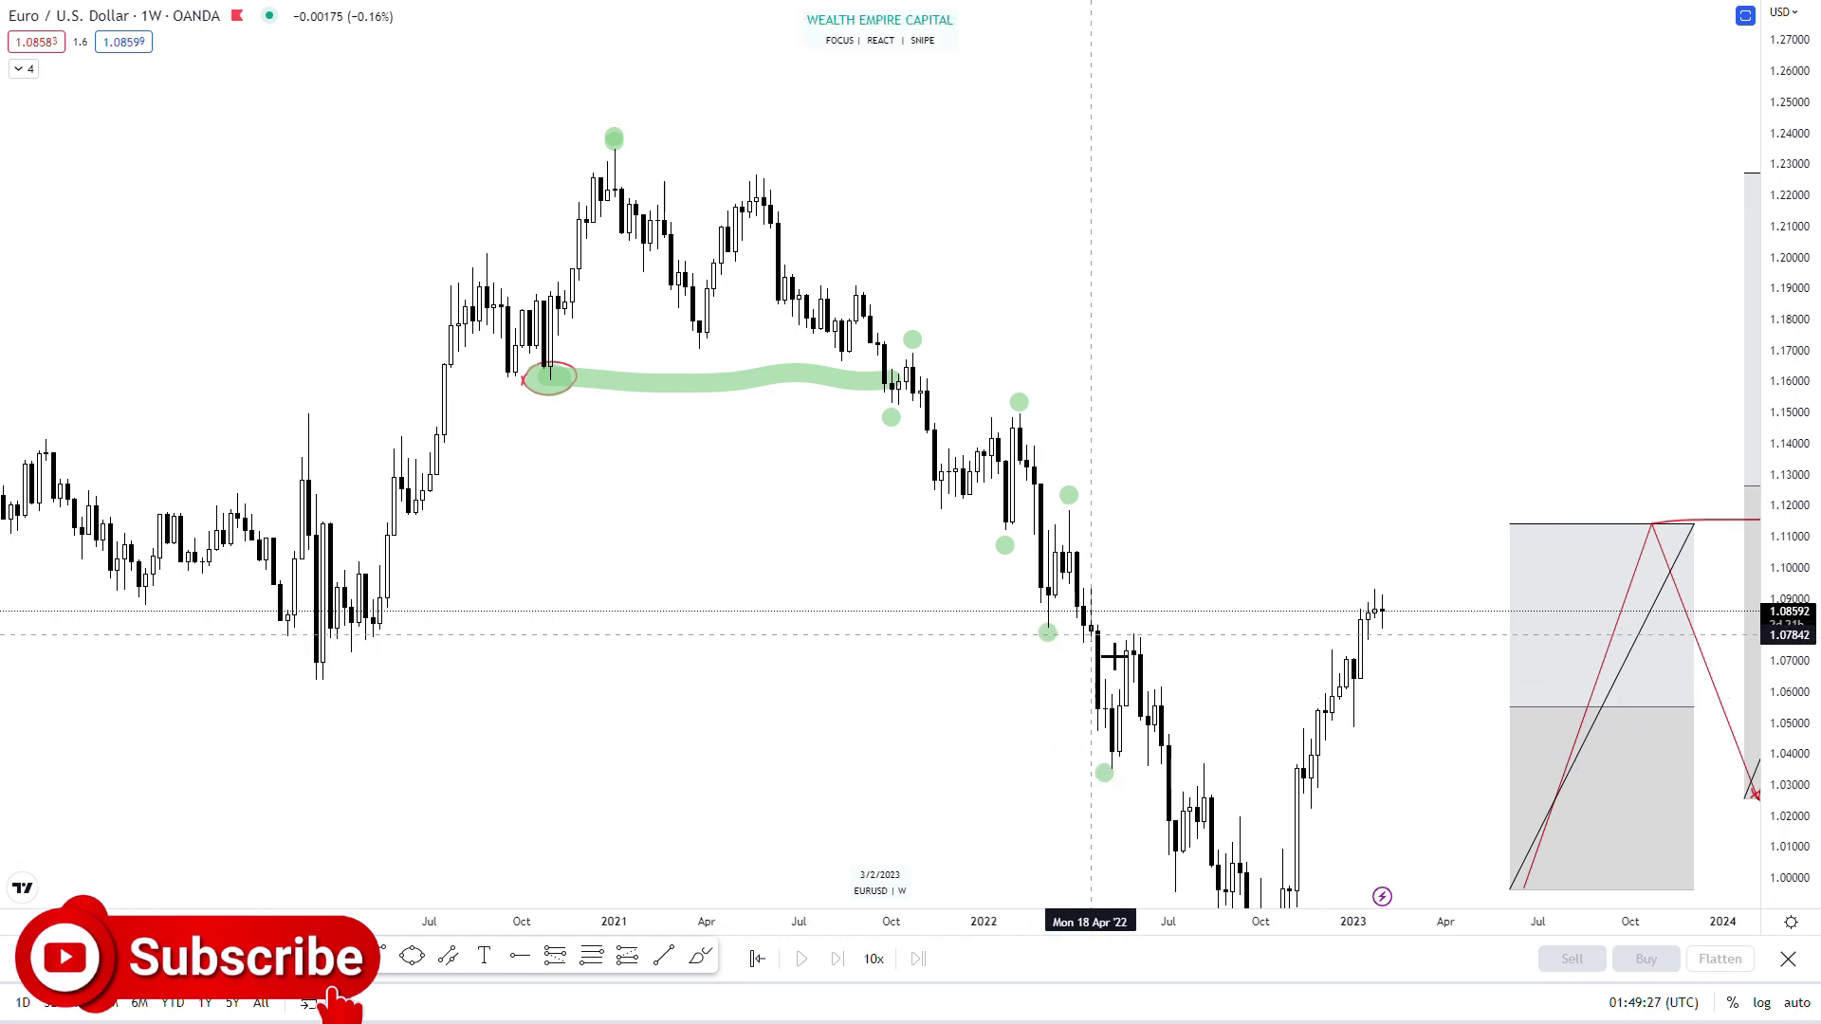
Dot the late-May 2022 high and highlight the break line from the May 2022 low to July 2022.
left_click_drag(1781, 567, 1781, 693)
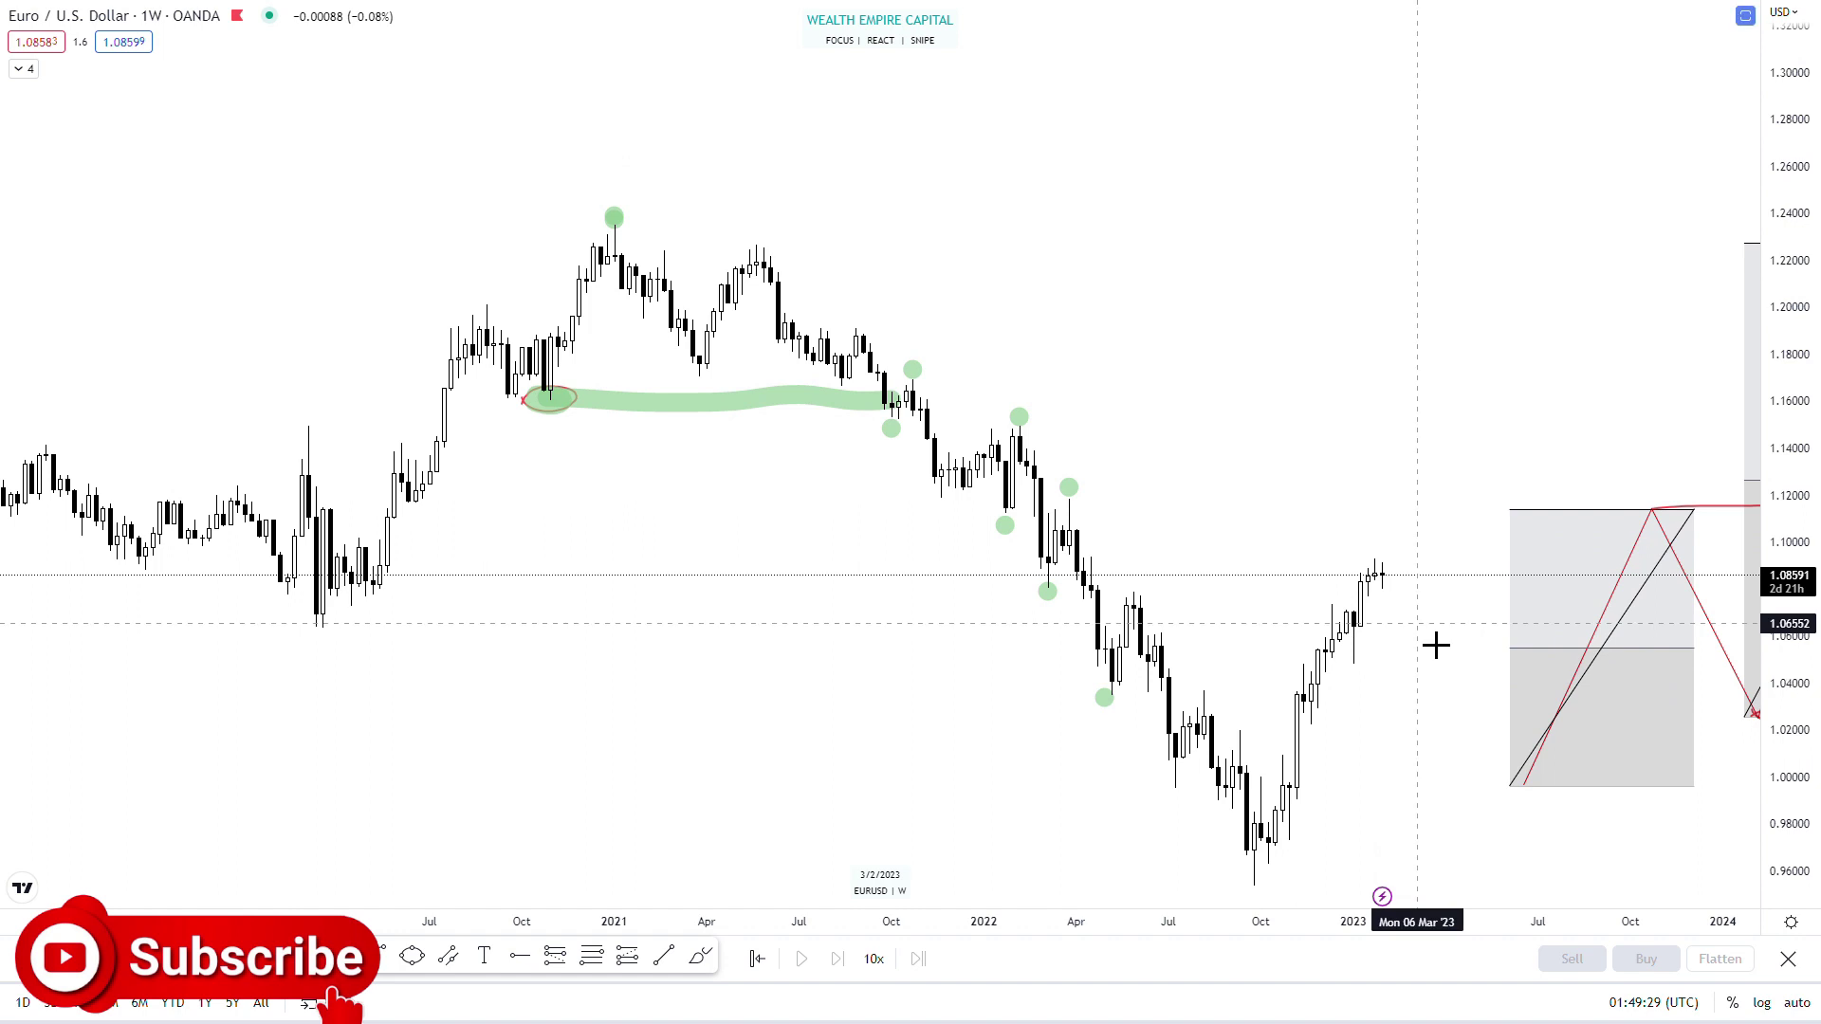
left_click(1133, 577)
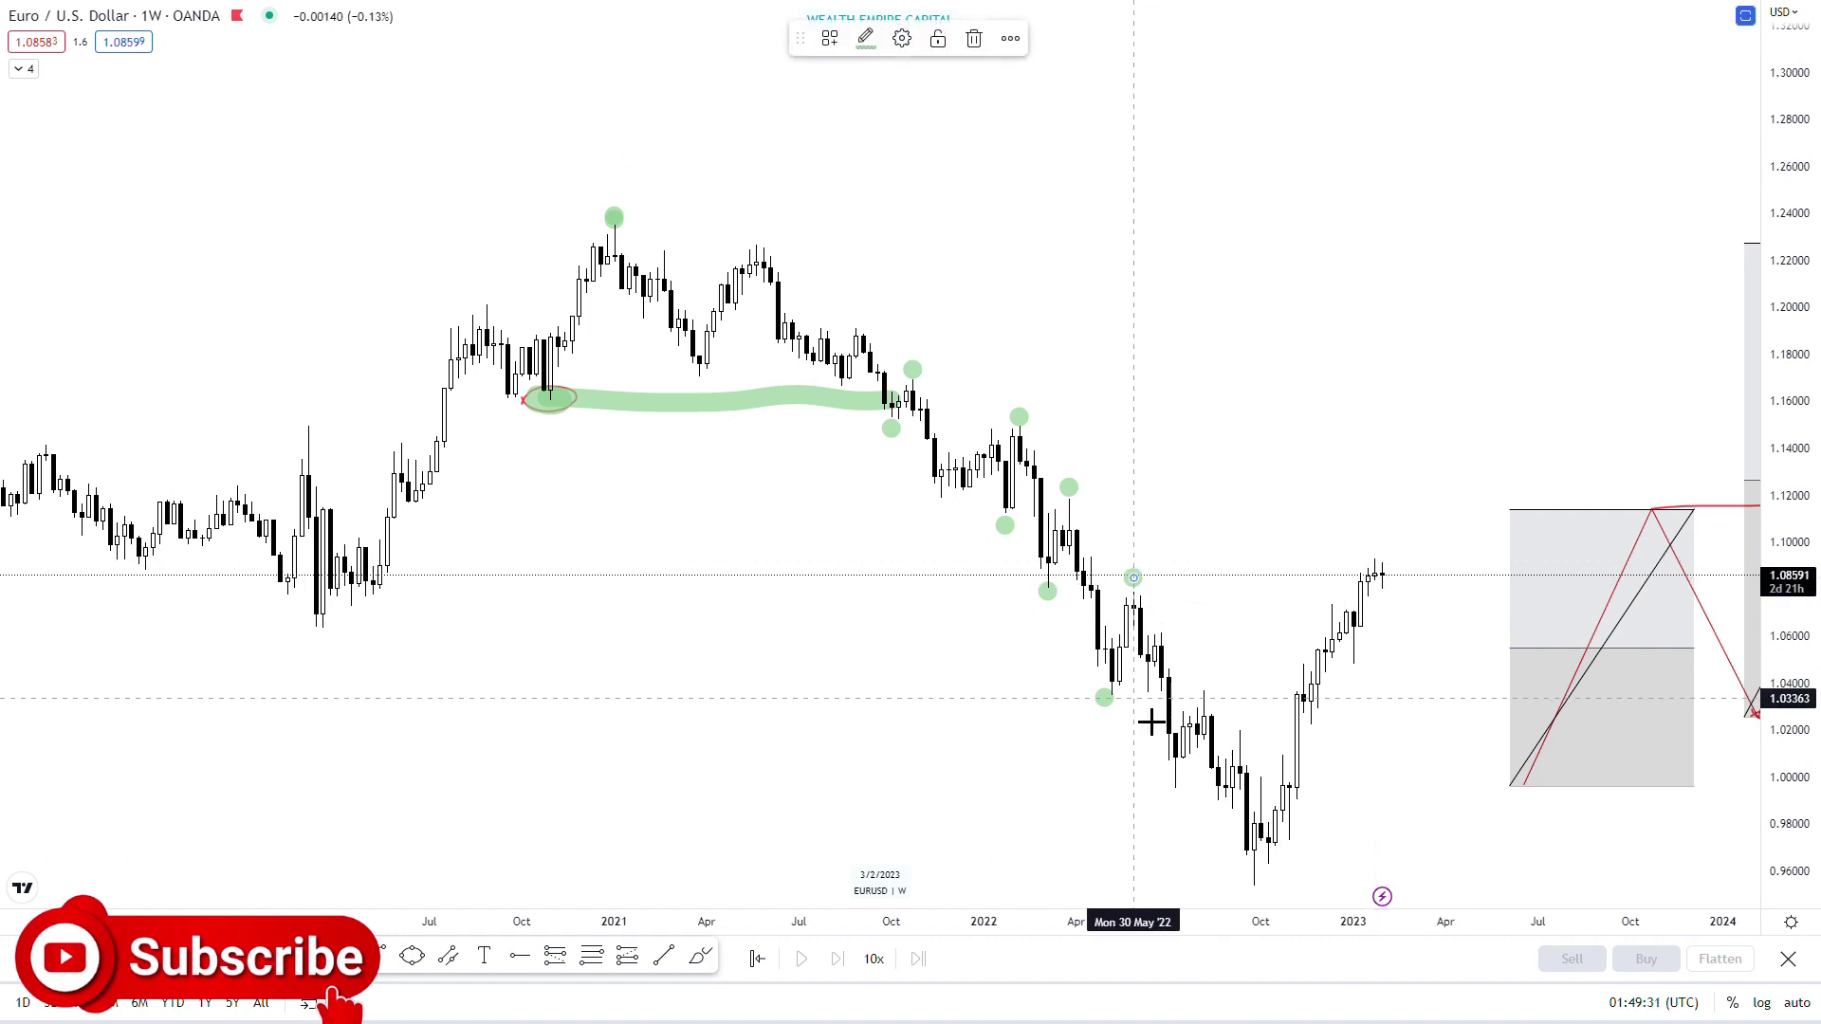
left_click_drag(1098, 709, 1175, 706)
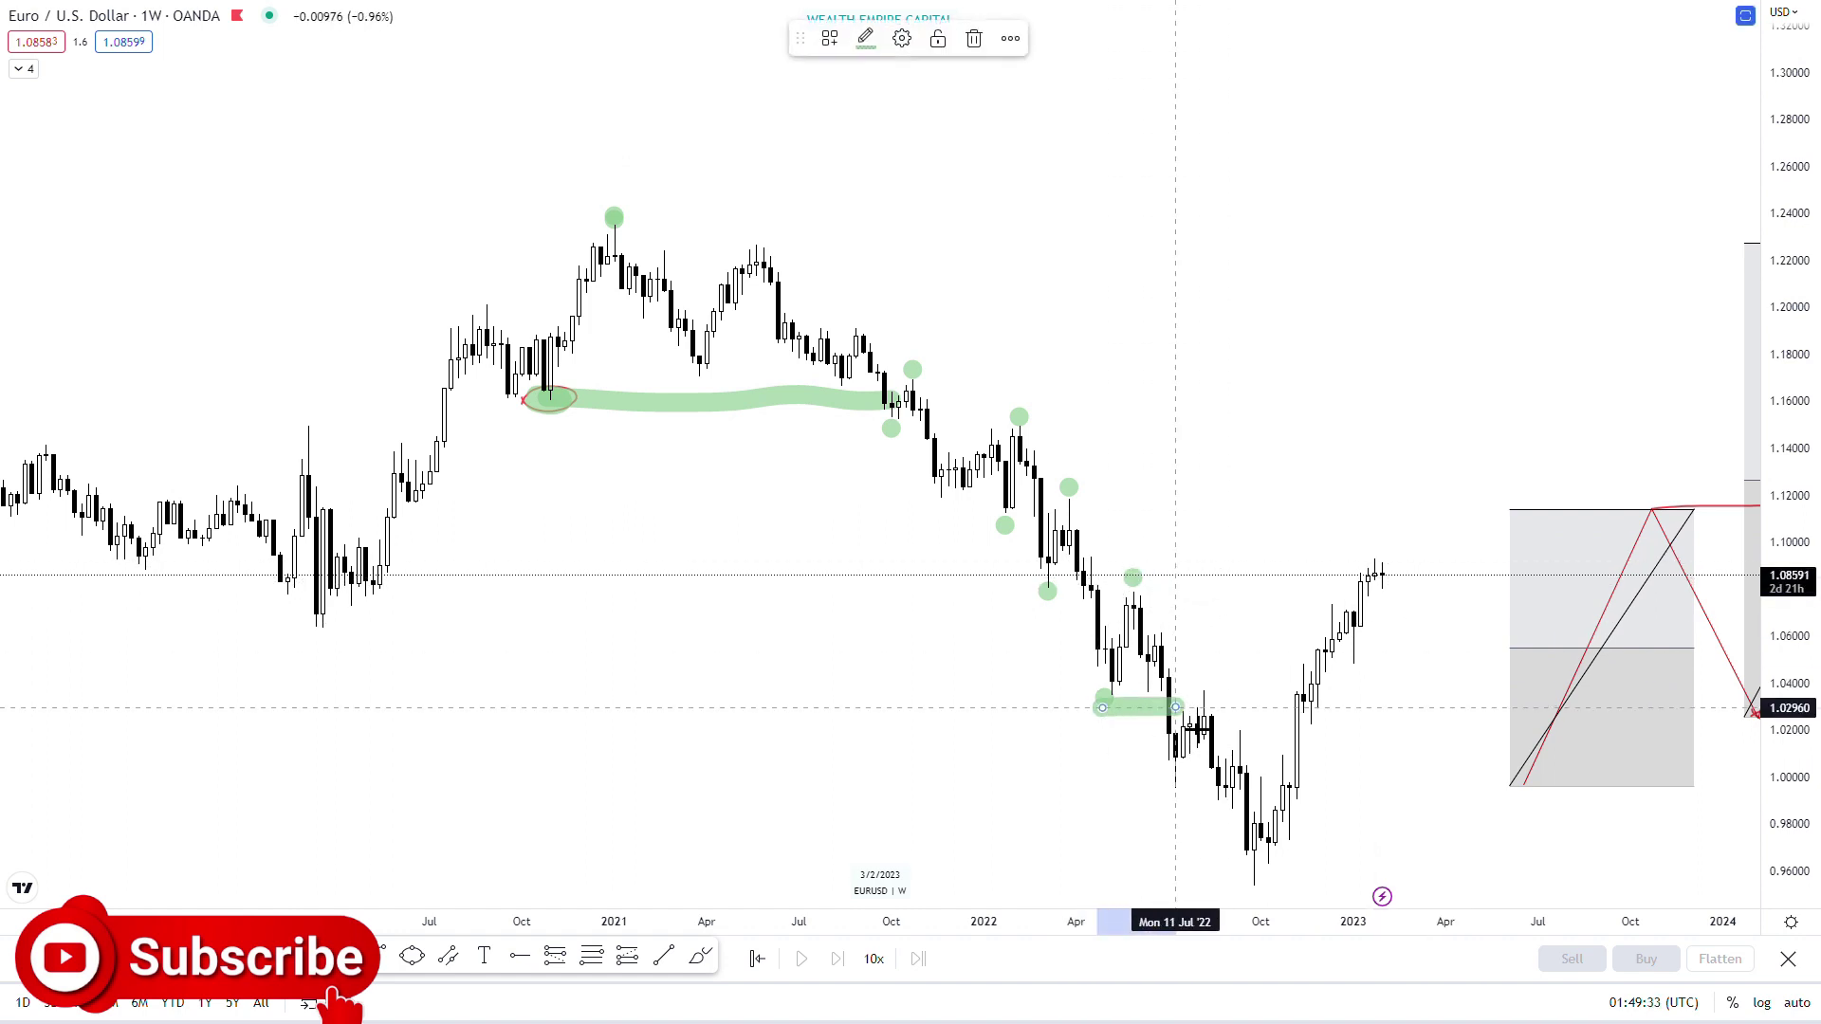
Undo the latest highlighted break line, and dot the July 2022 low and the August 2022 high.
key("ctrl+z")
left_click(1175, 797)
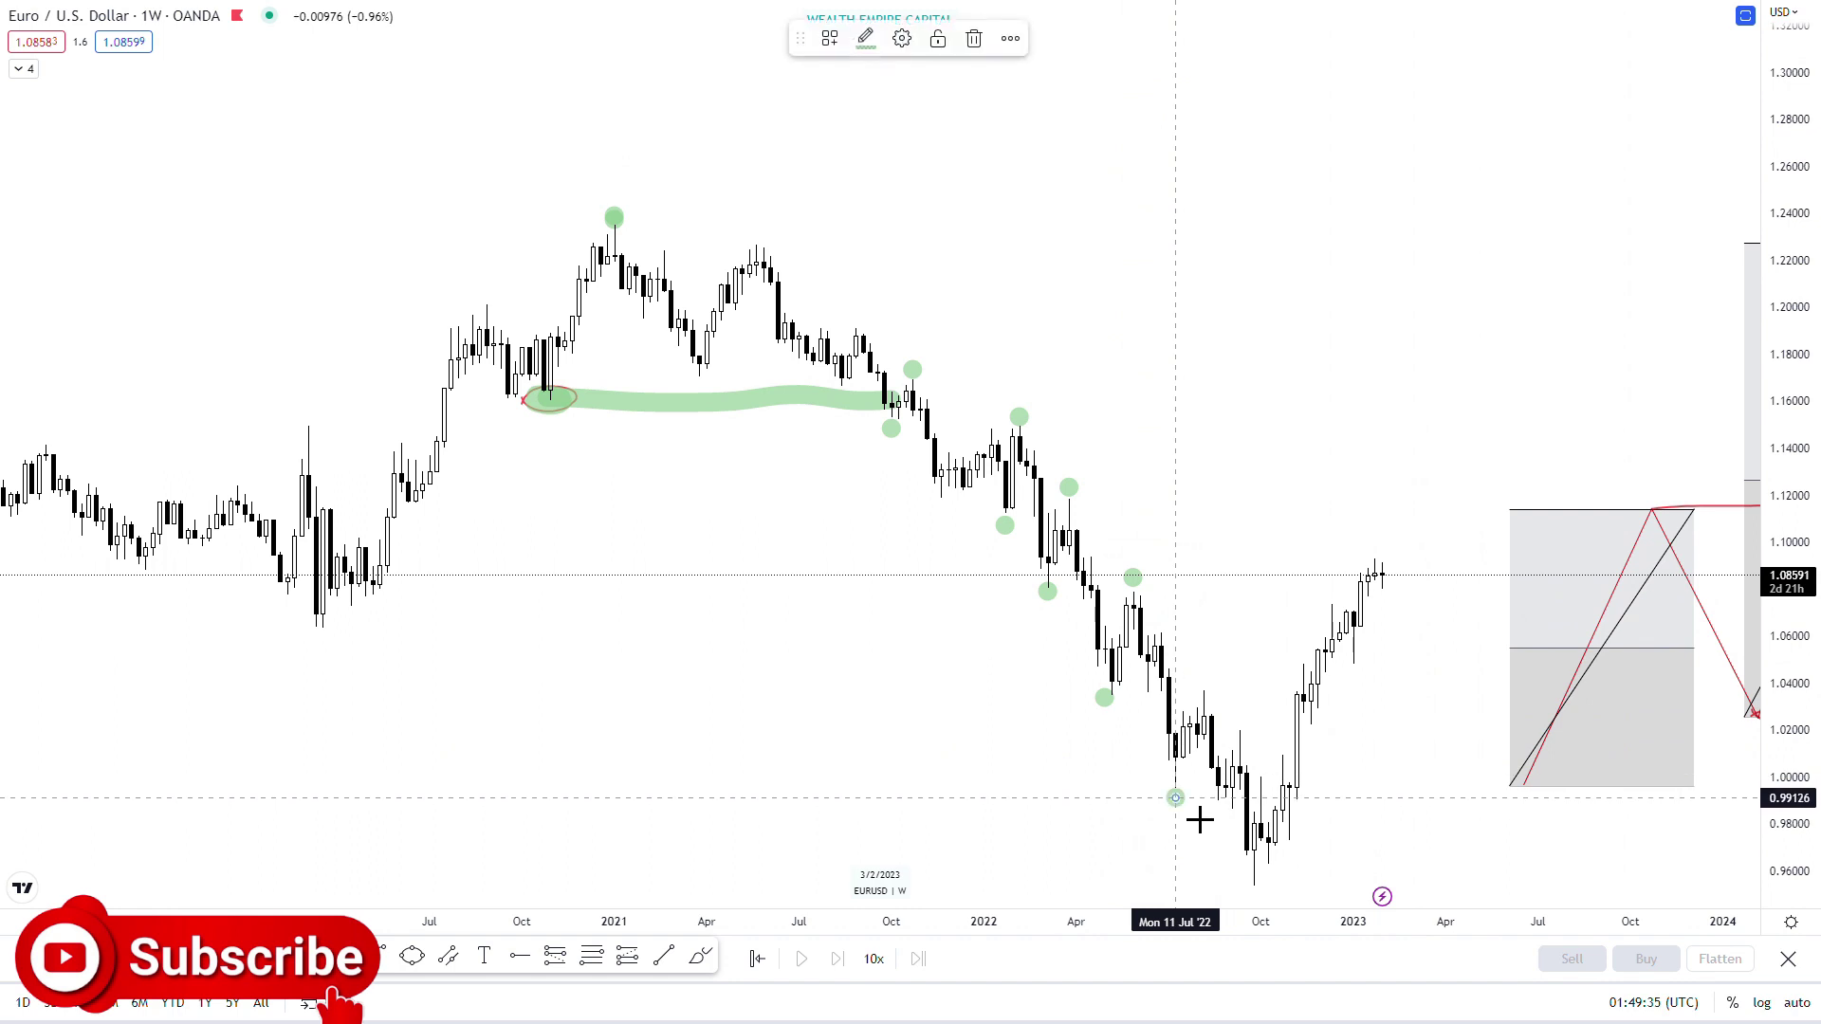
left_click(1203, 687)
left_click(1273, 817)
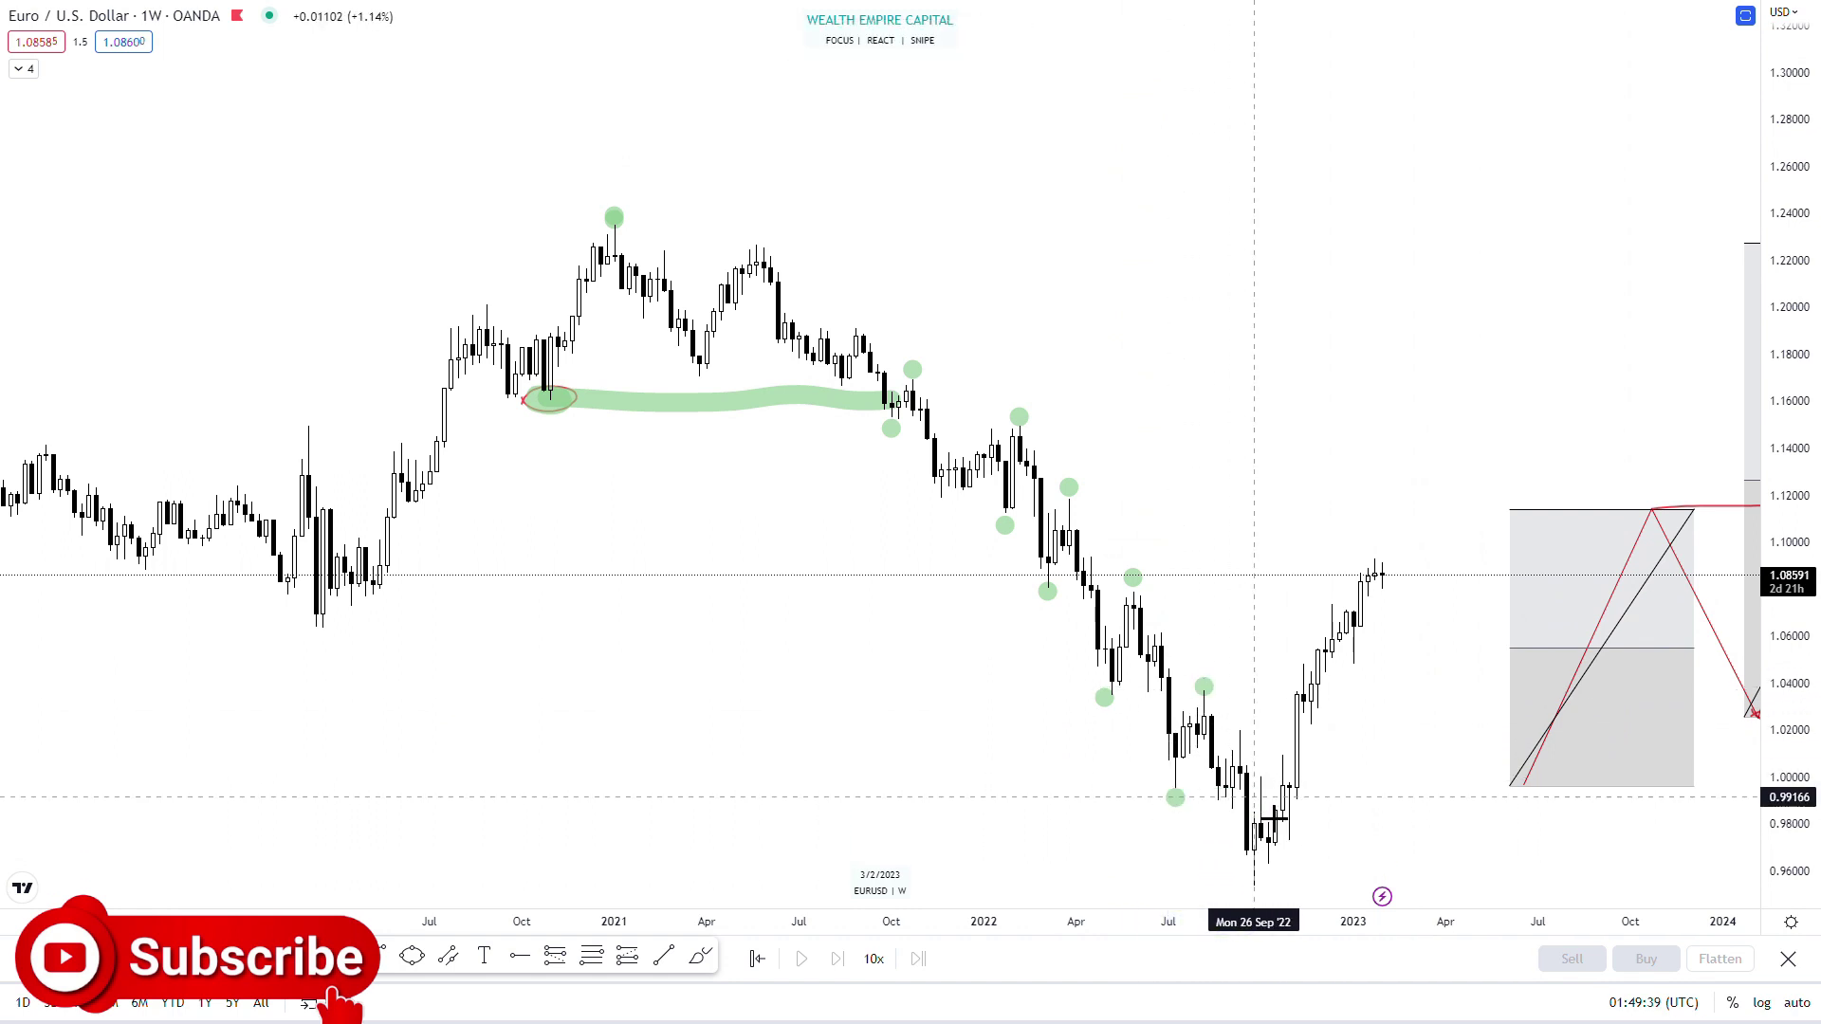
Dot the late-September 2022 low, and try a short break line from the July 2022 low, deleting the line.
left_click(1254, 883)
left_click_drag(1181, 787, 1223, 788)
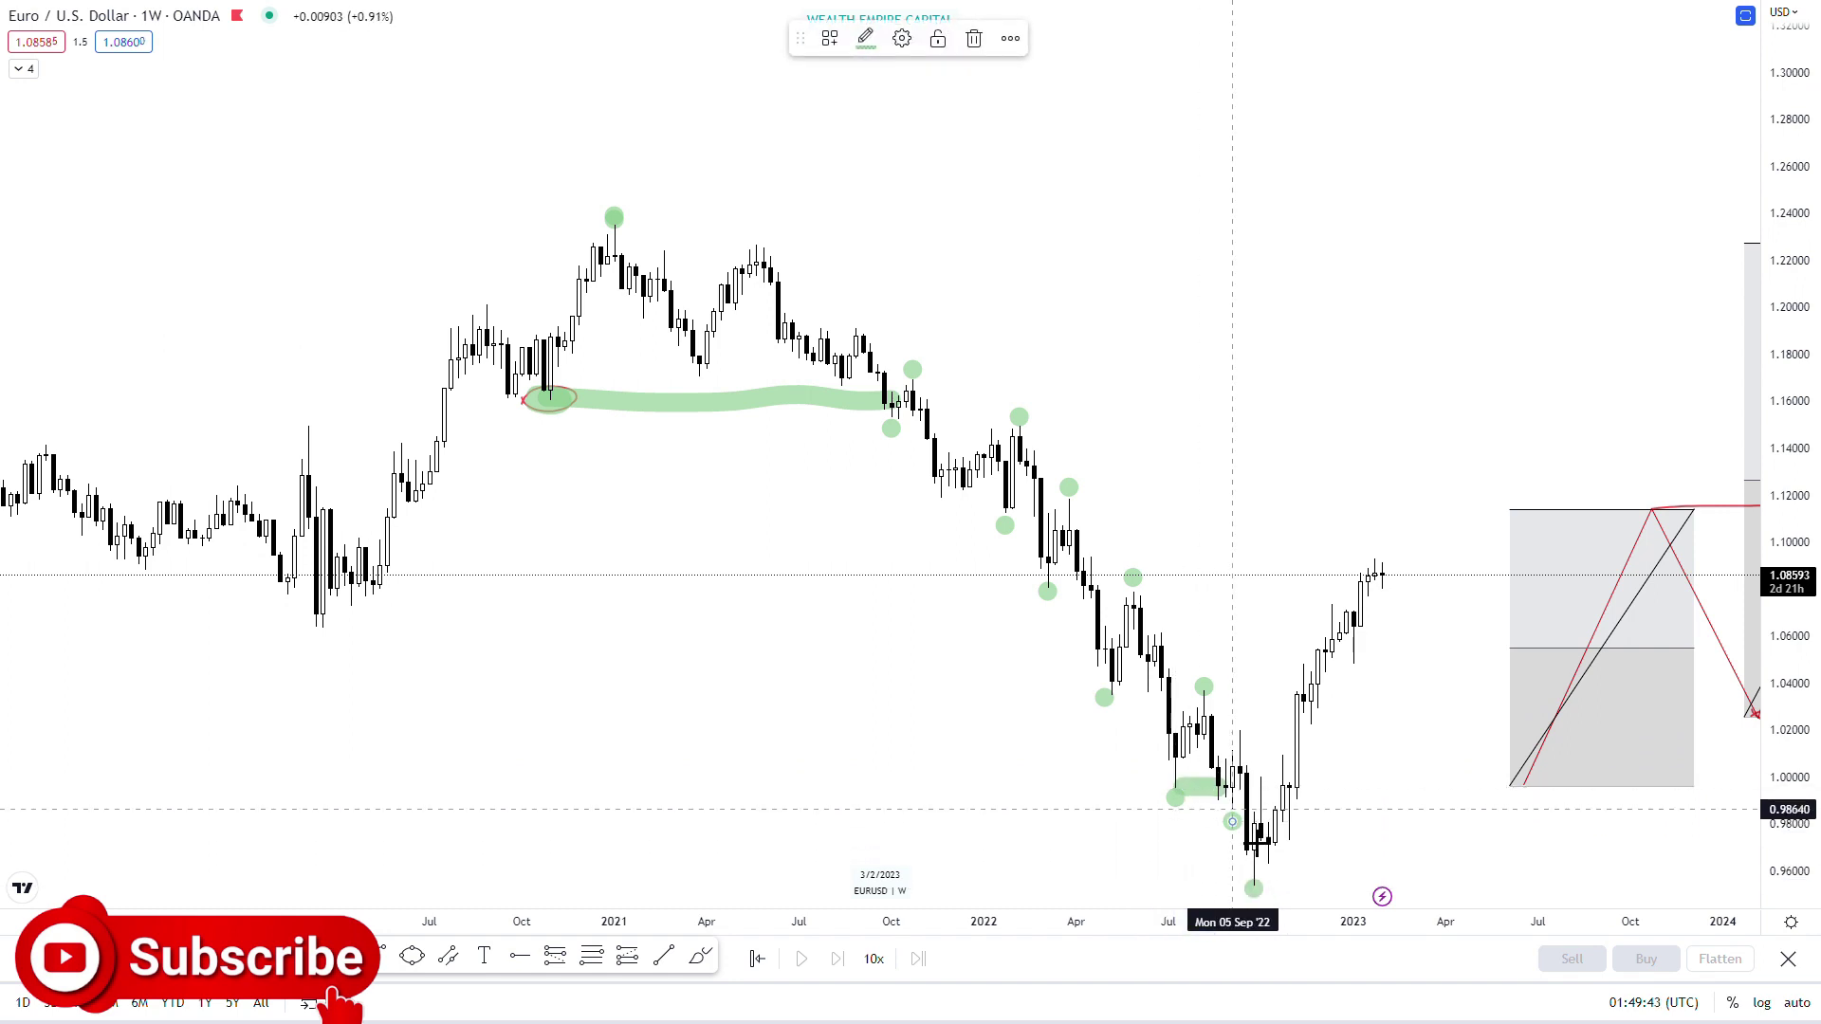
key("Delete")
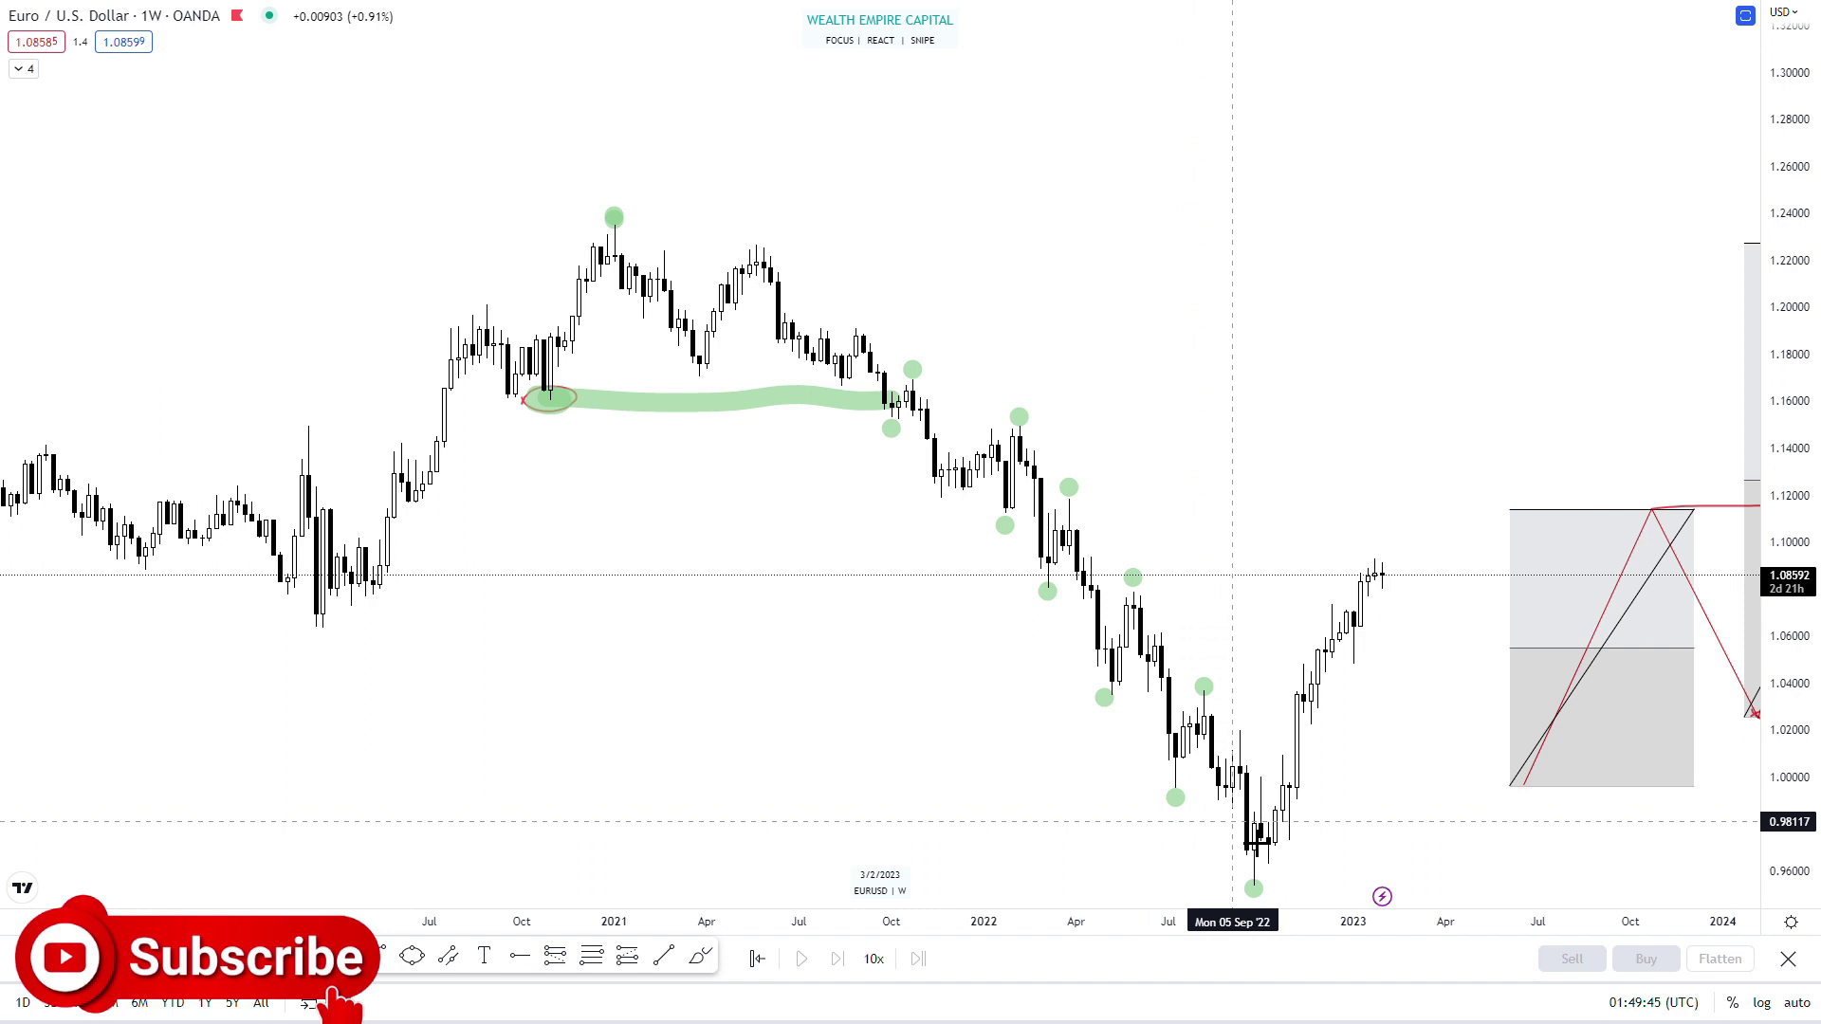
Try highlighting each falling leg from the October 2021 high to the September 2022 low, and undo the strokes and the last three dots.
left_click_drag(912, 384, 998, 521)
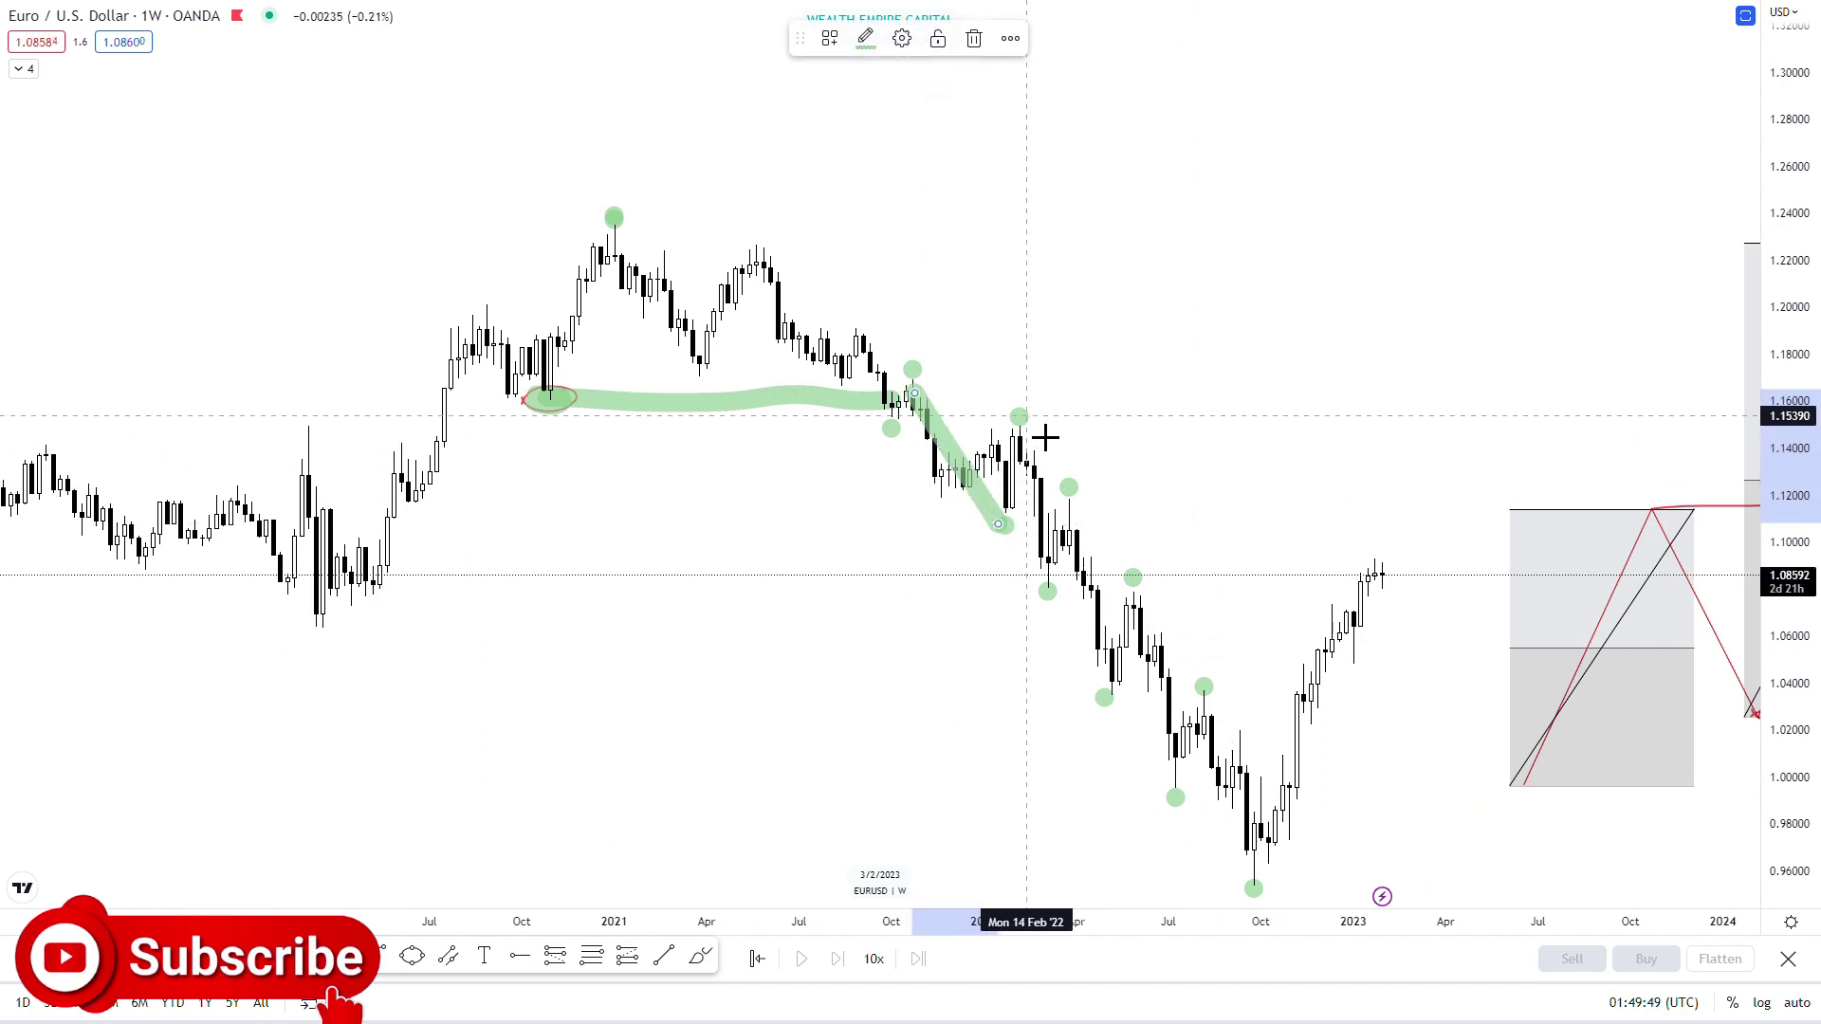
left_click_drag(1026, 418, 1034, 582)
left_click_drag(1069, 490, 1104, 679)
left_click_drag(1132, 594, 1168, 760)
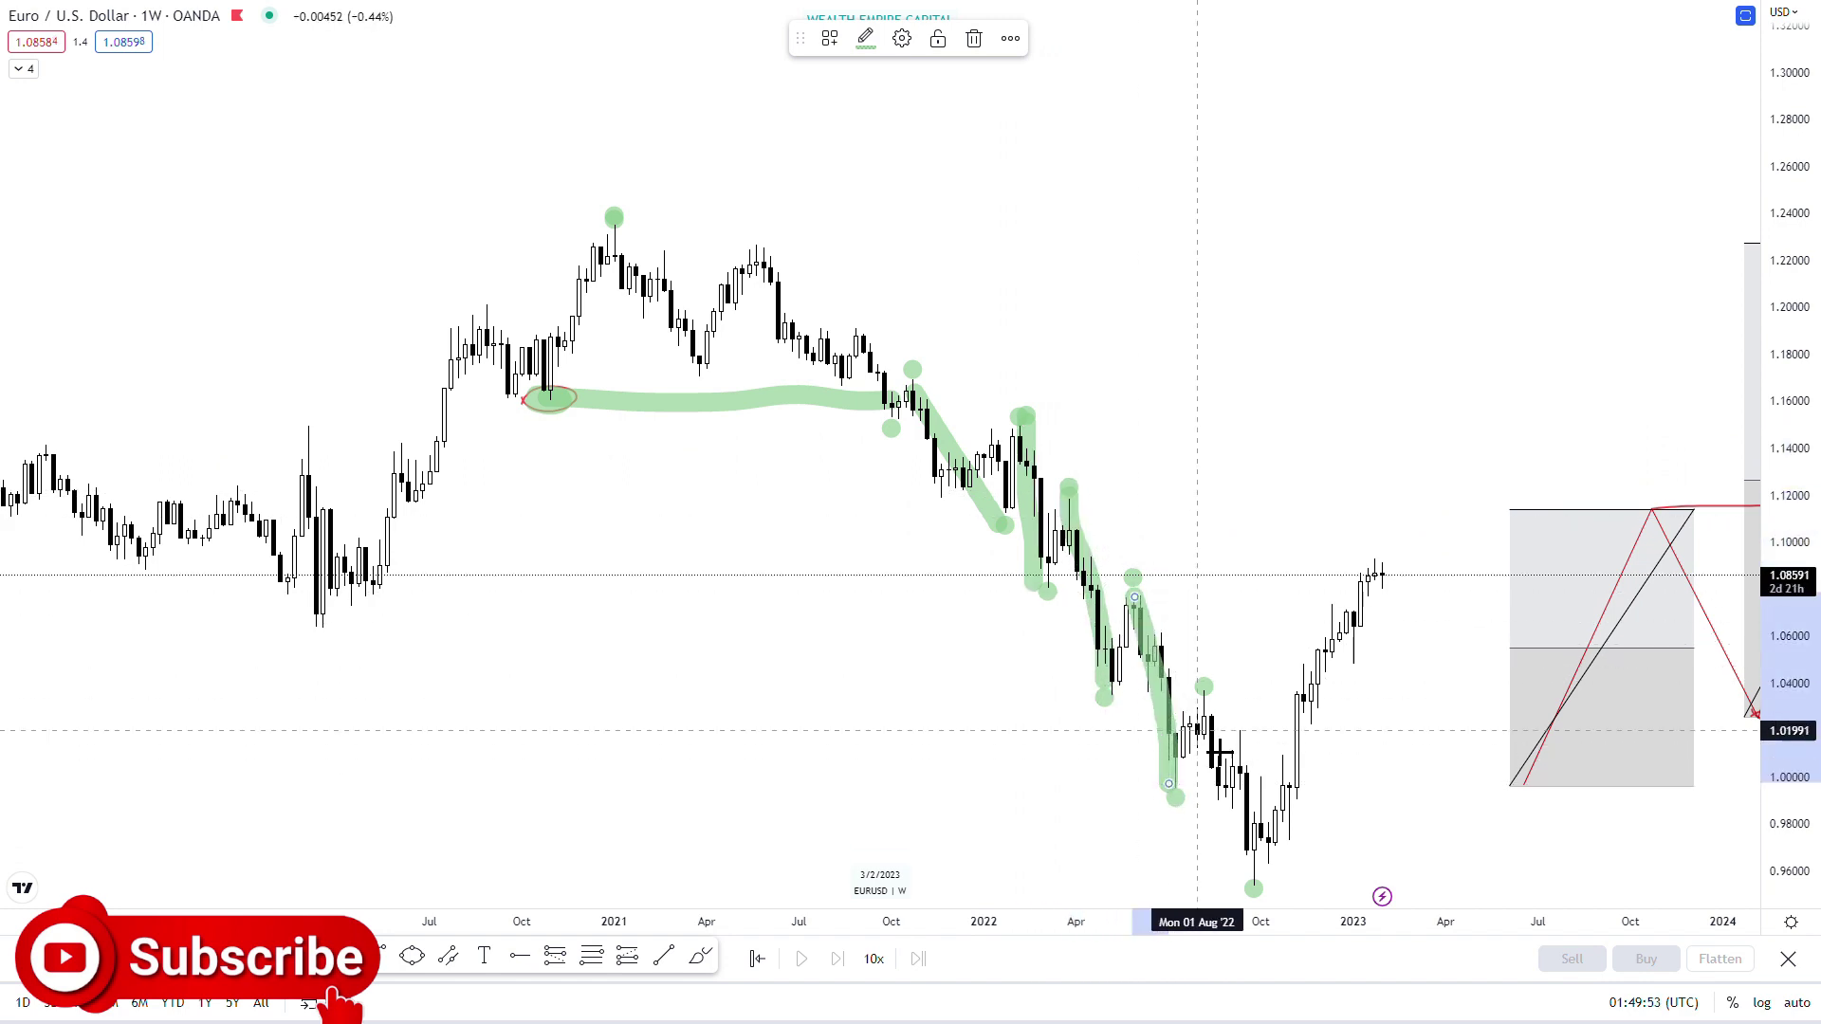
left_click_drag(1199, 698, 1249, 882)
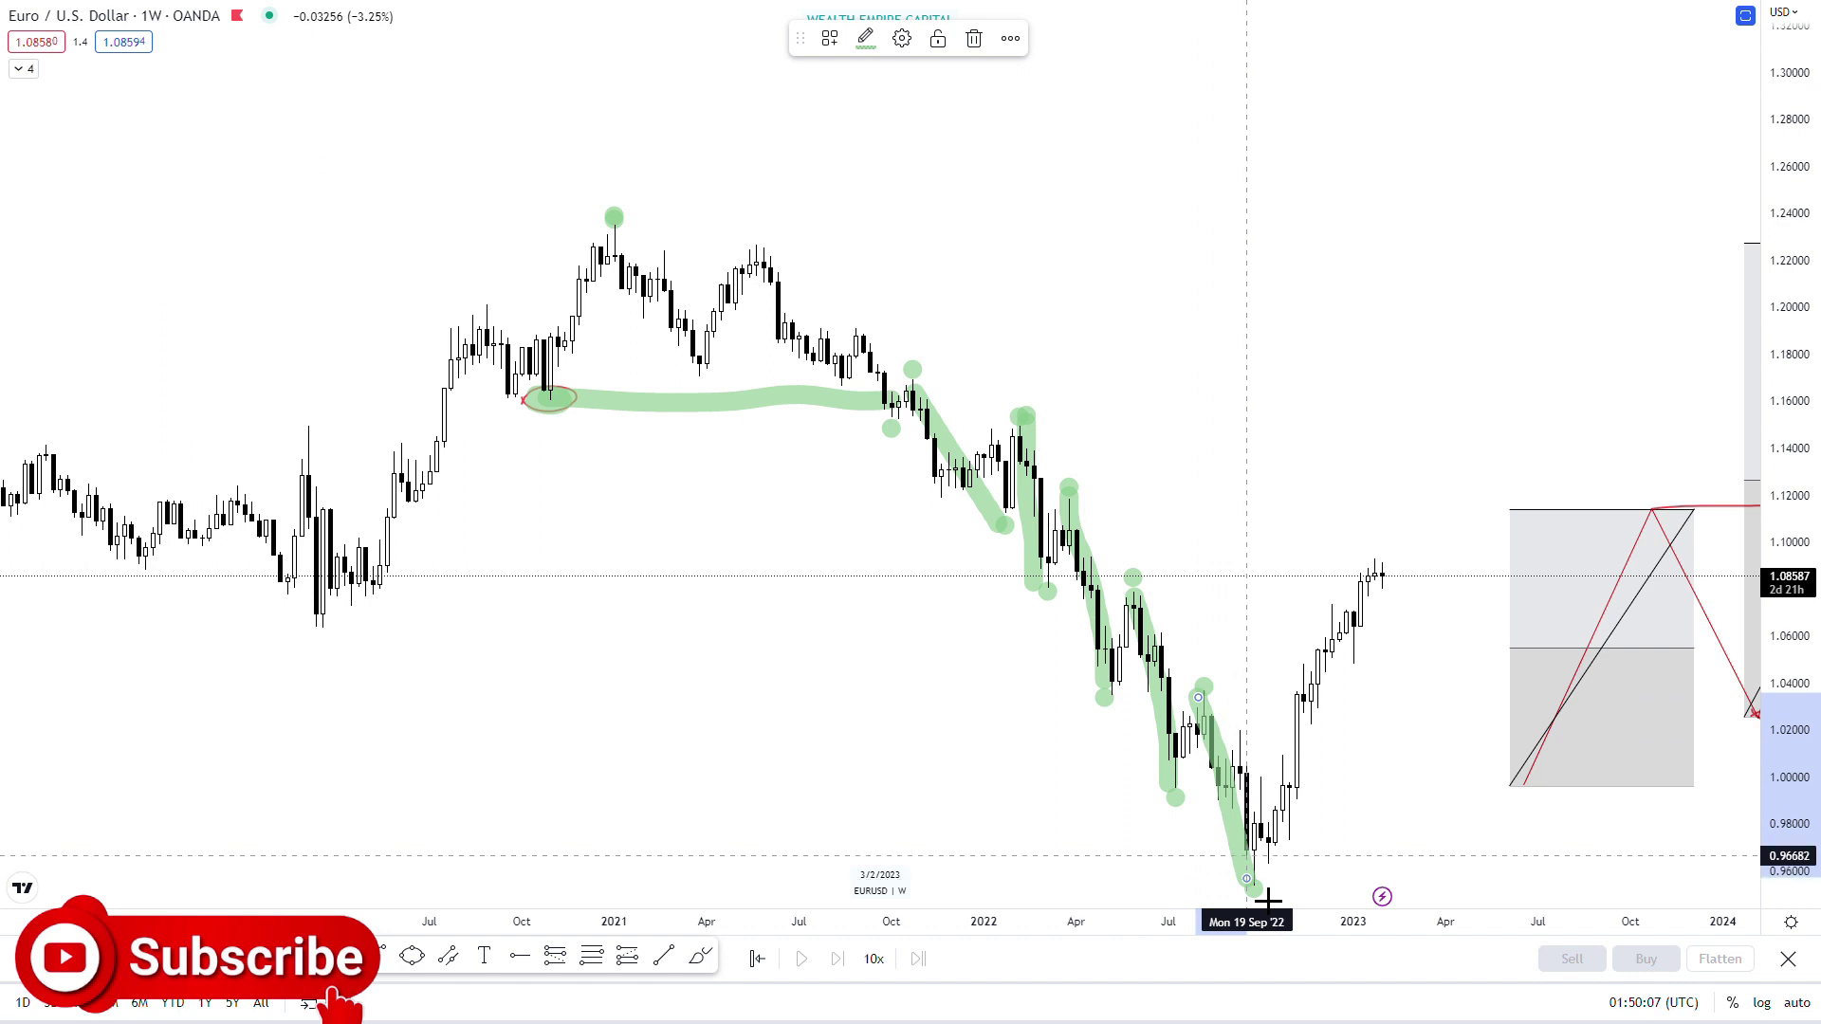
key("ctrl+z")
key("ctrl+z")
key("ctrl+z")
key("ctrl+z")
key("ctrl+z")
key("ctrl+z")
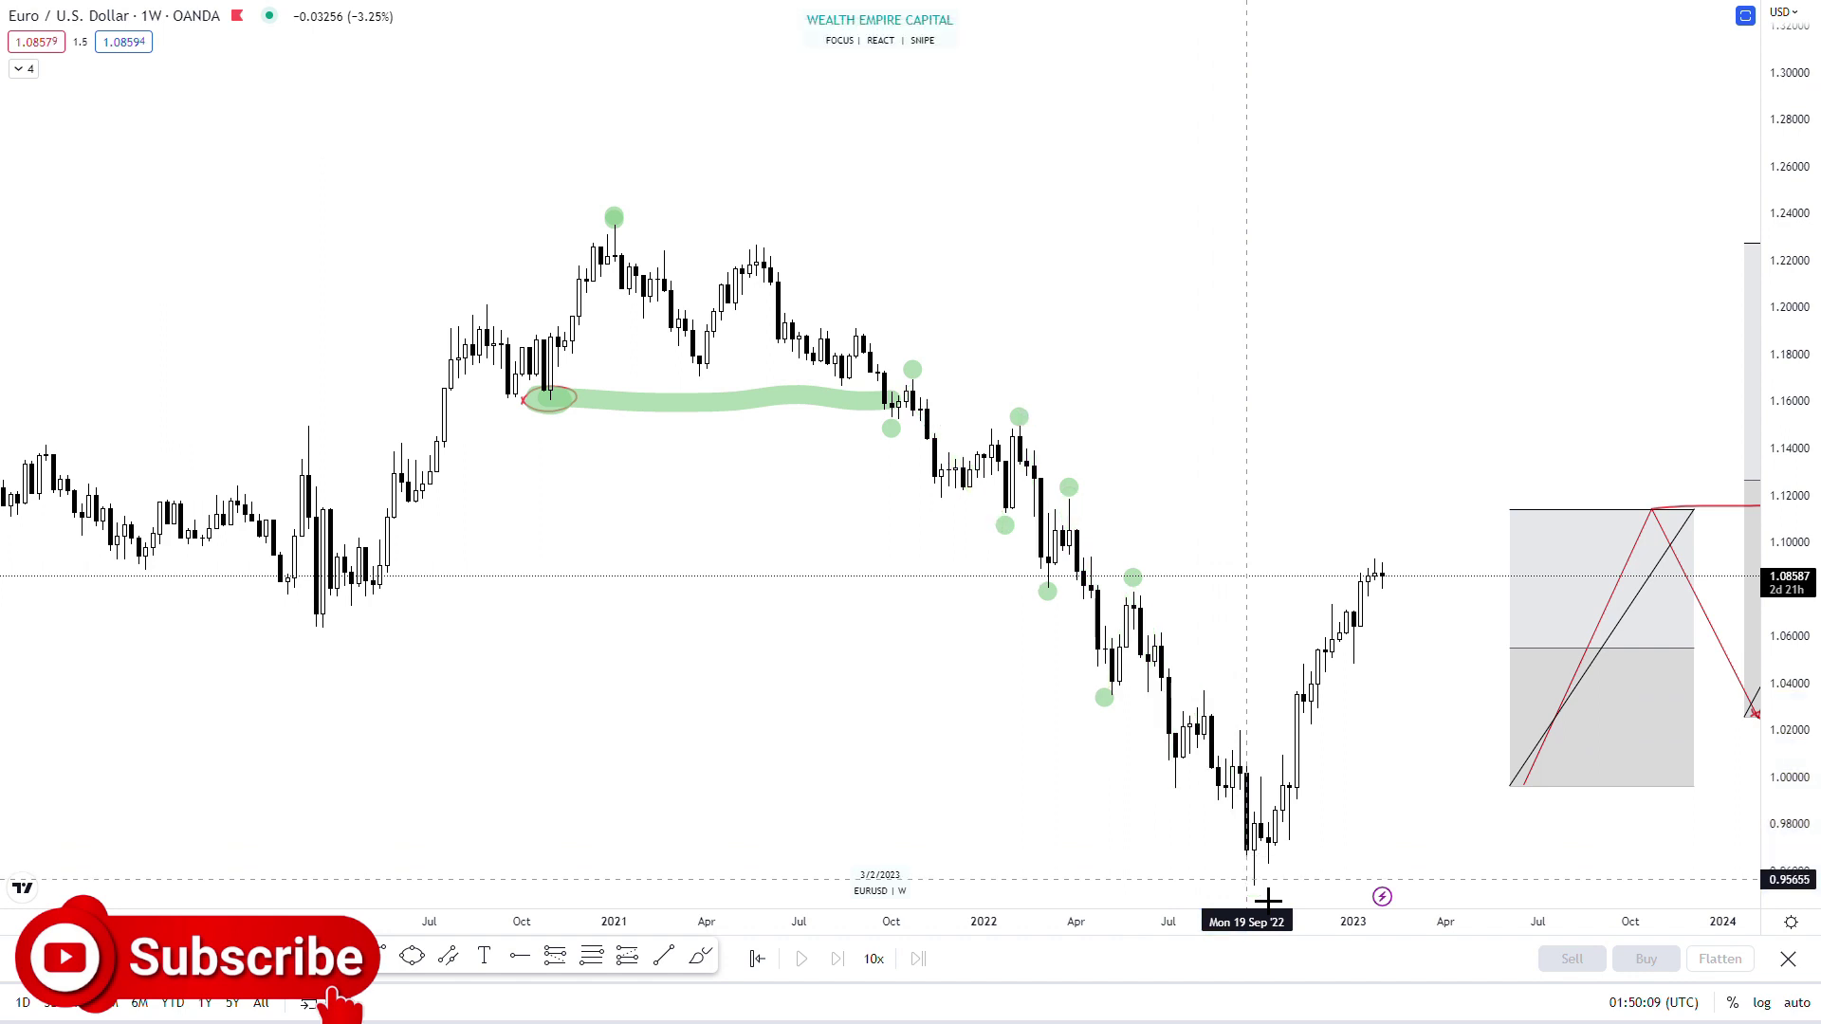
Highlight the leg from the January 2021 high to the autumn 2021 low, and retrace it starting from the November 2020 low.
left_click_drag(639, 243, 896, 457)
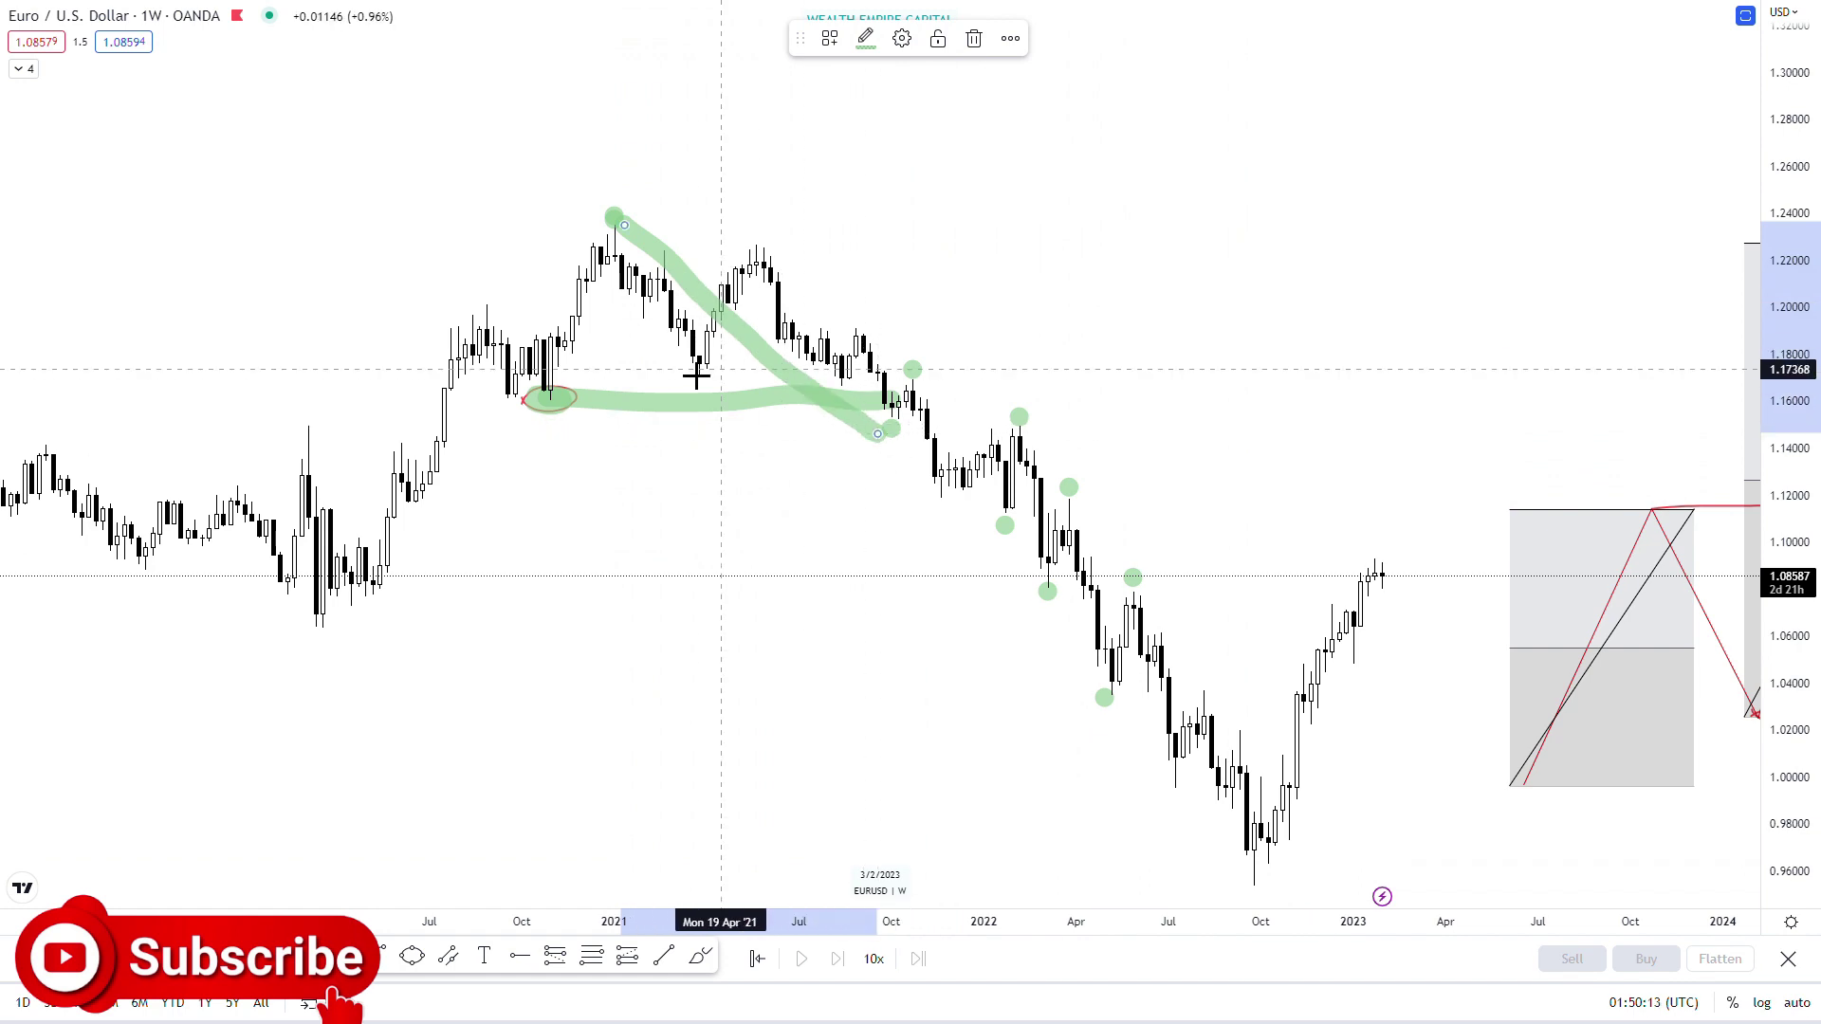
mouse_move(548, 390)
left_mouse_down()
mouse_move(588, 357)
mouse_move(634, 256)
mouse_move(890, 467)
left_mouse_up()
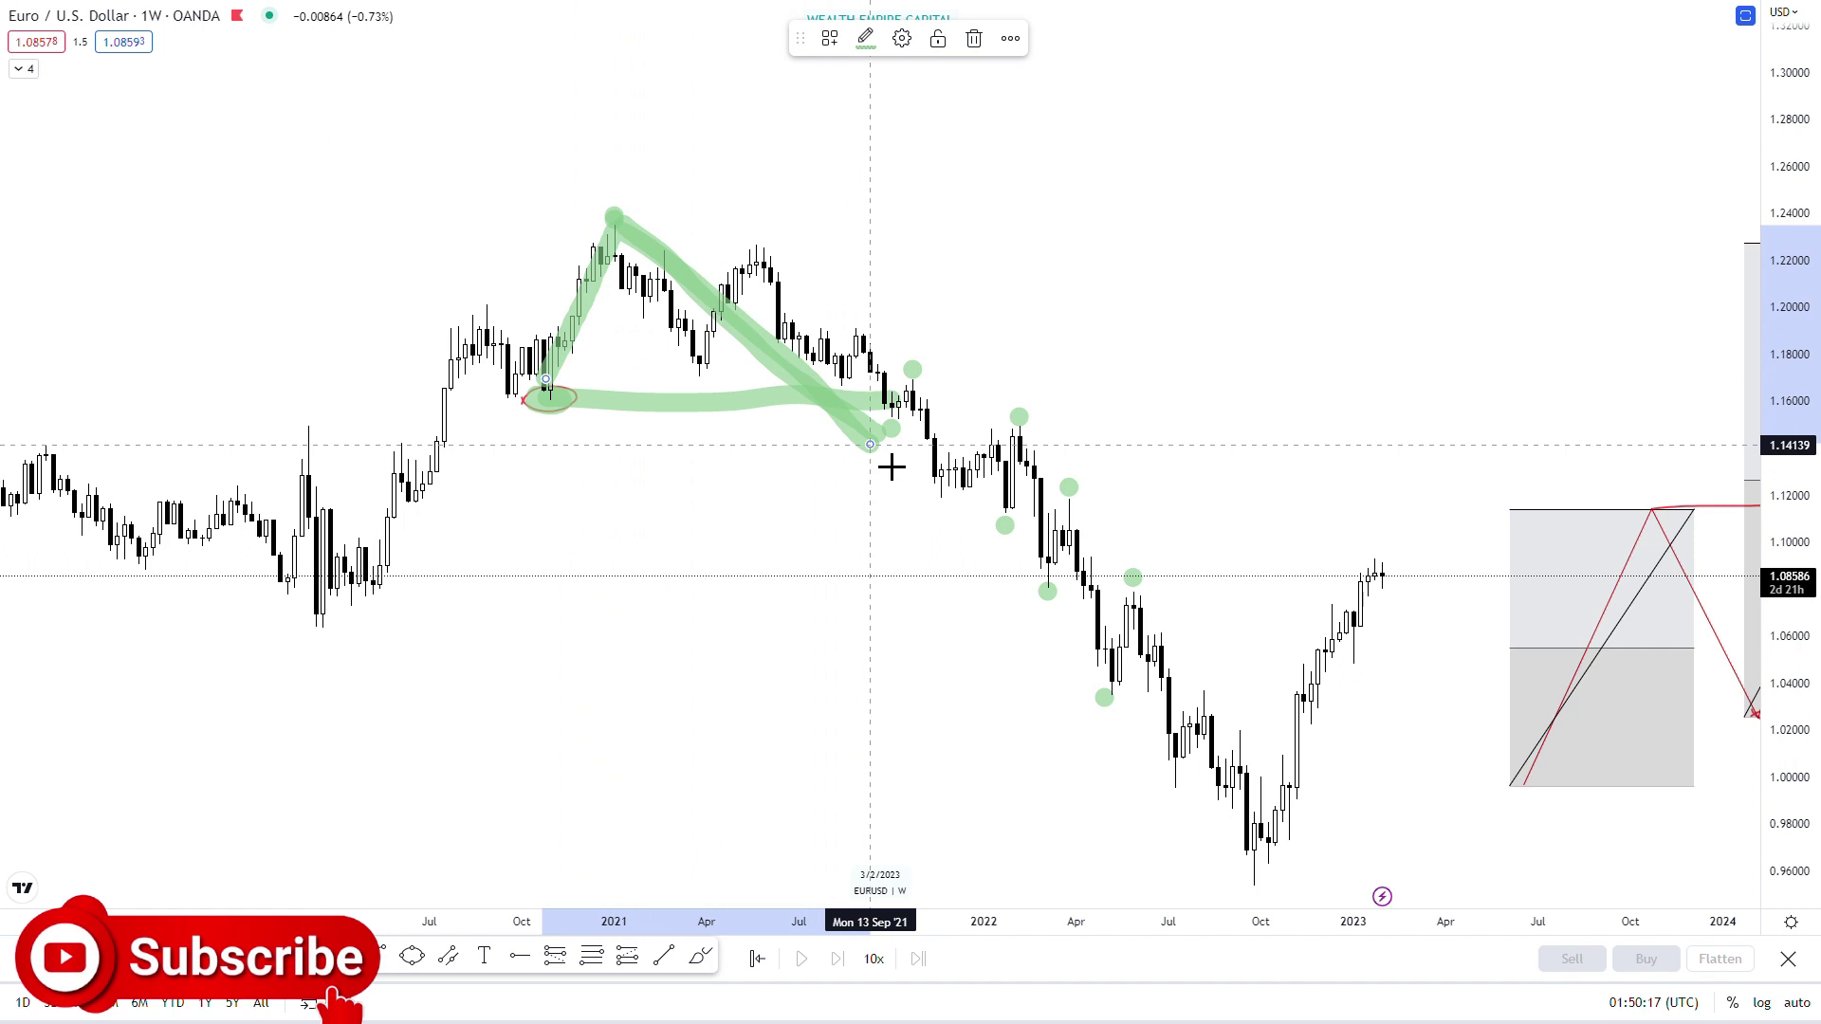
Switch the EUR/USD chart to the 1D timeframe.
type("1")
key("Return")
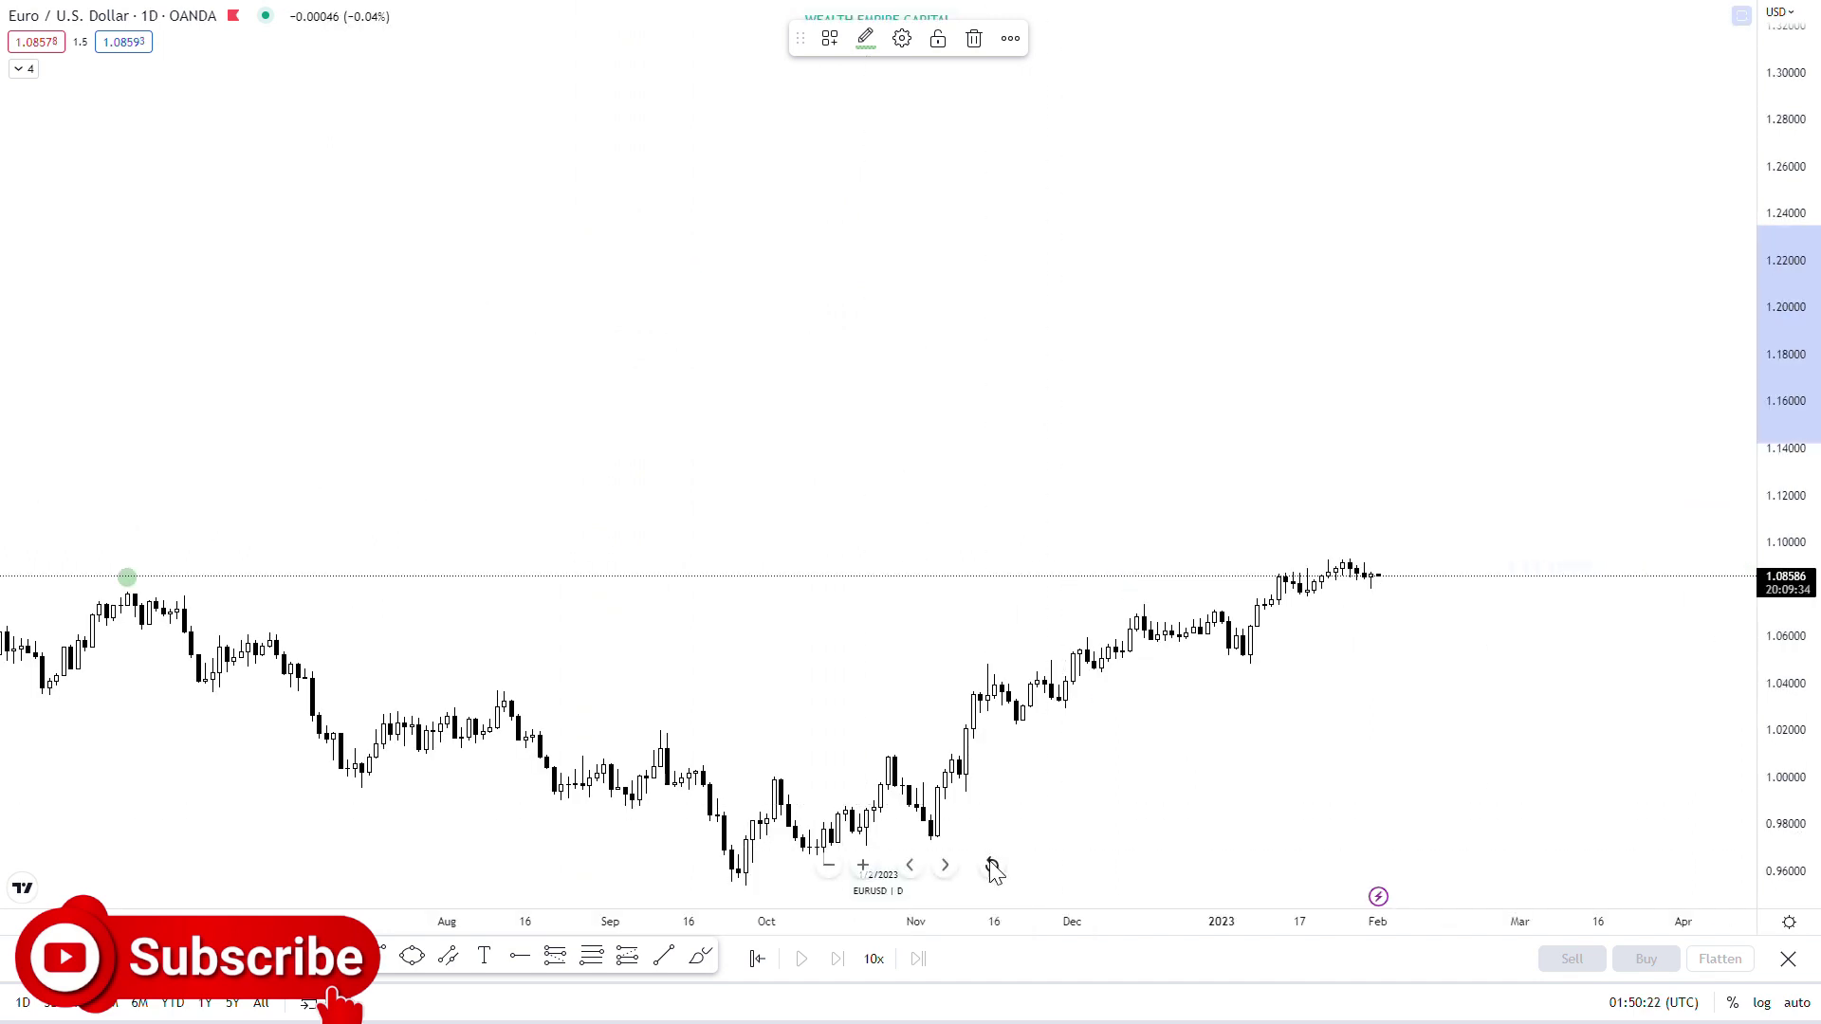
left_click(990, 864)
scroll(971, 741, "down", 4)
scroll(971, 741, "left", 3)
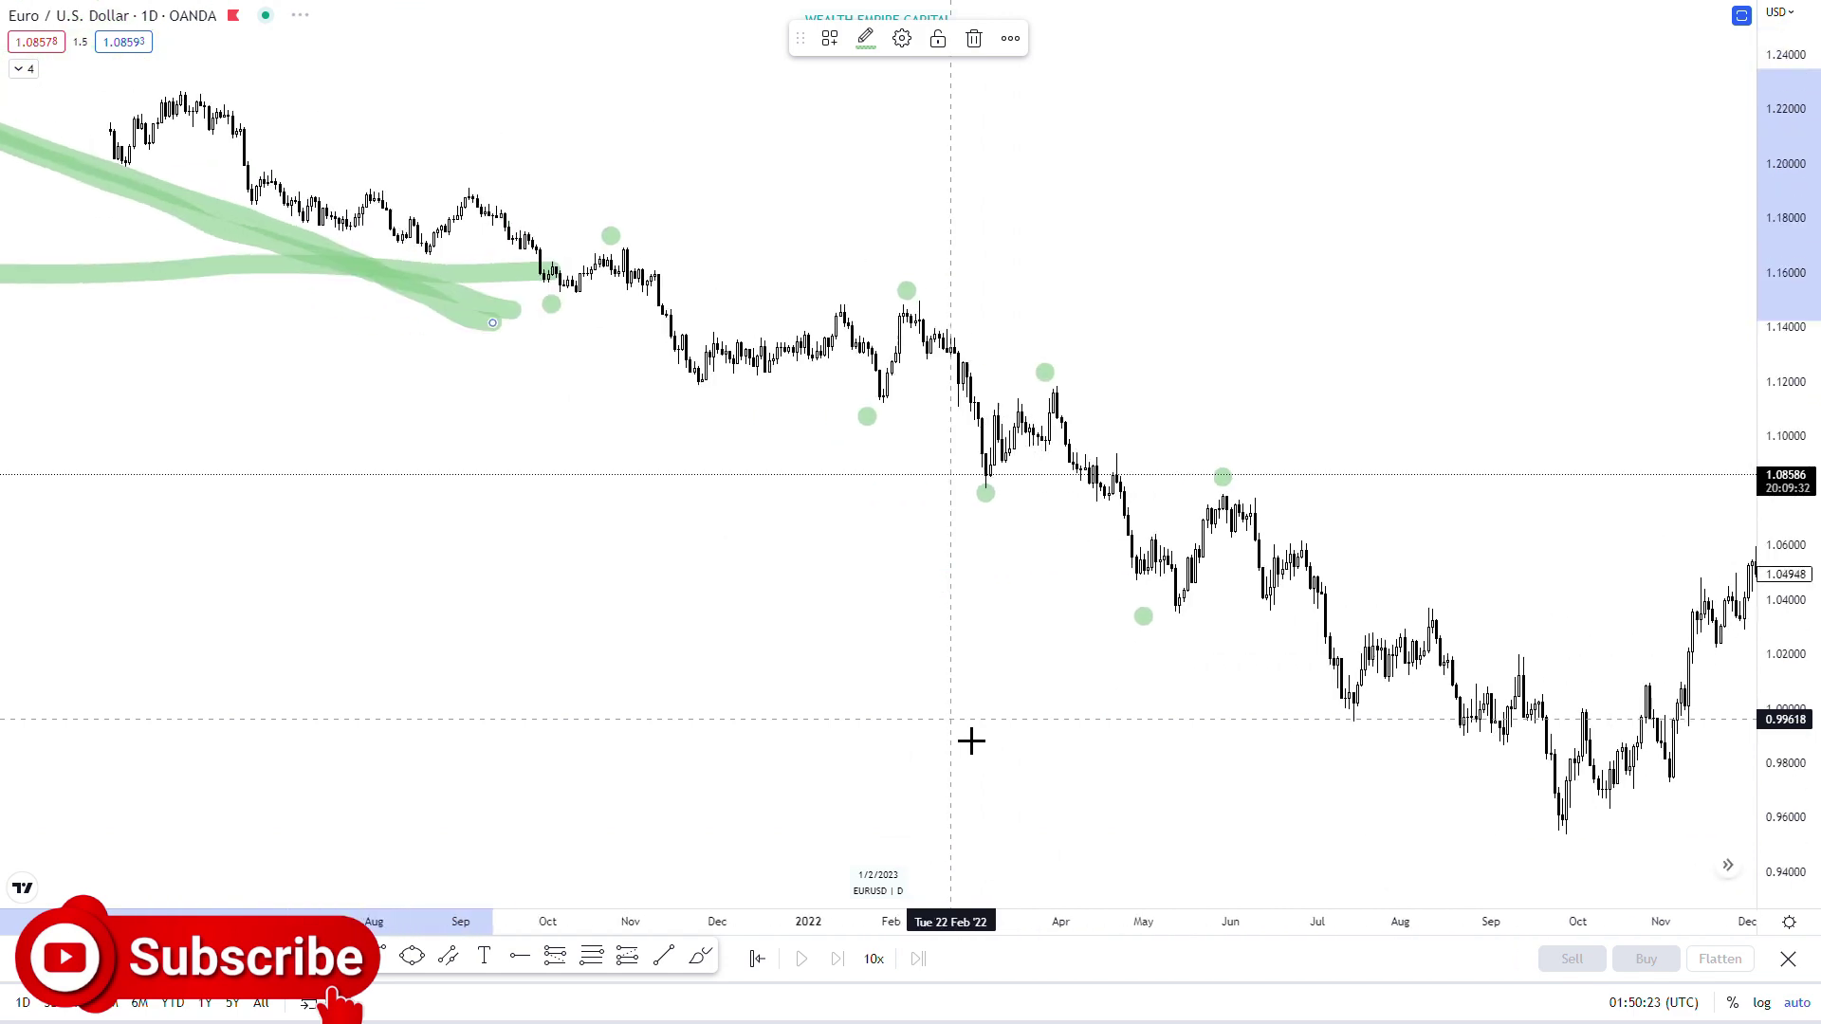
scroll(971, 740, "left", 10)
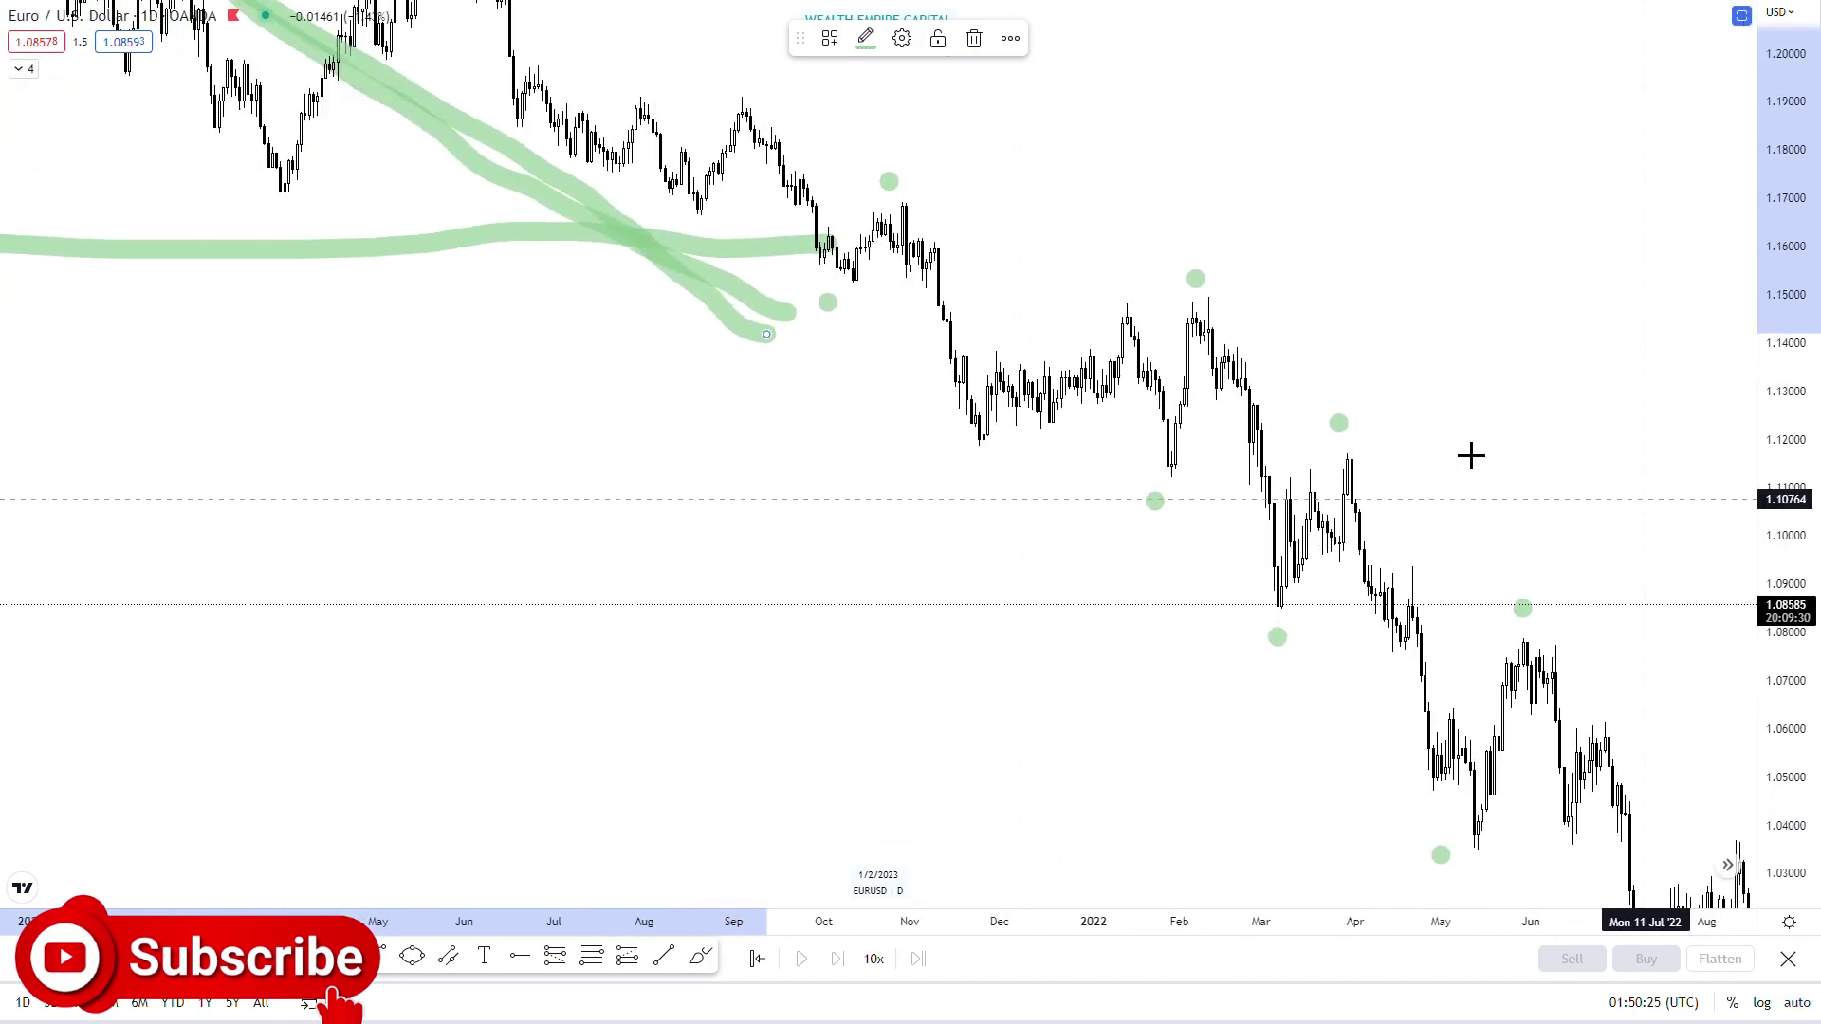
Highlight the late-October 2021 high in red, and dot the daily swing lows and highs from November 2021 to February 2022.
mouse_move(905, 190)
left_mouse_down()
mouse_move(909, 213)
mouse_move(905, 195)
left_mouse_up()
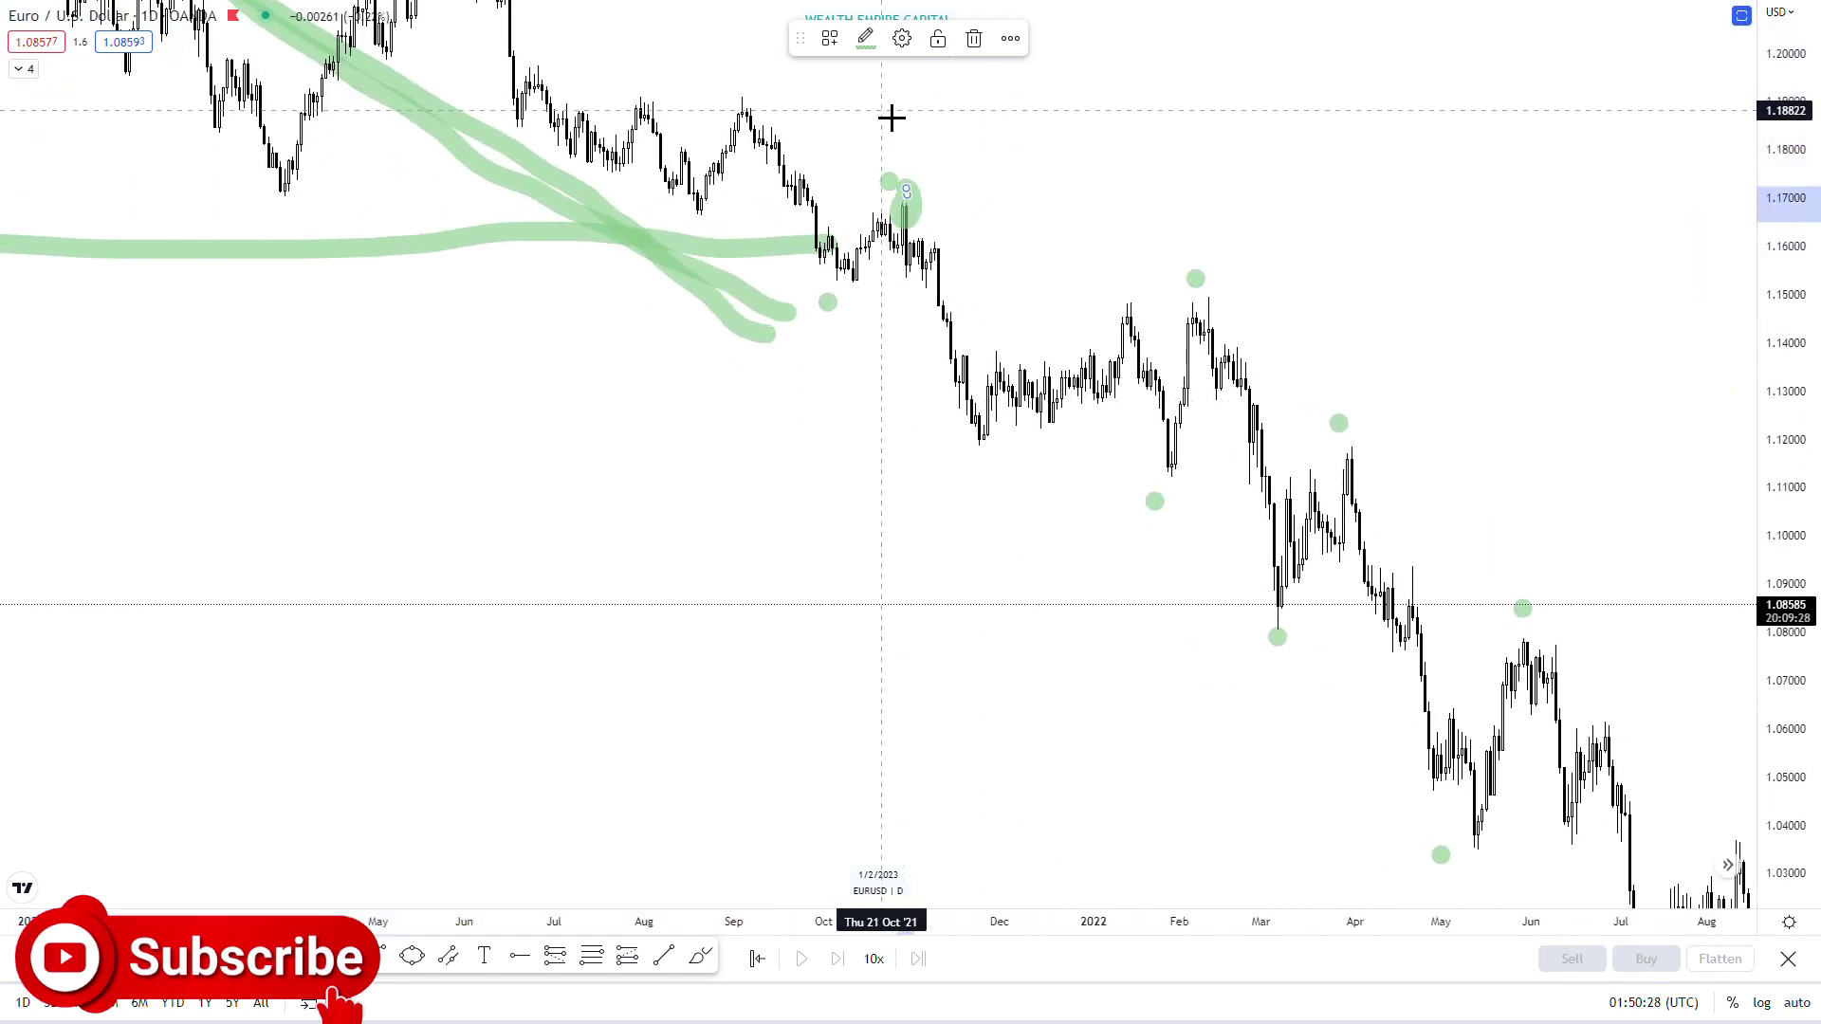
left_click(867, 38)
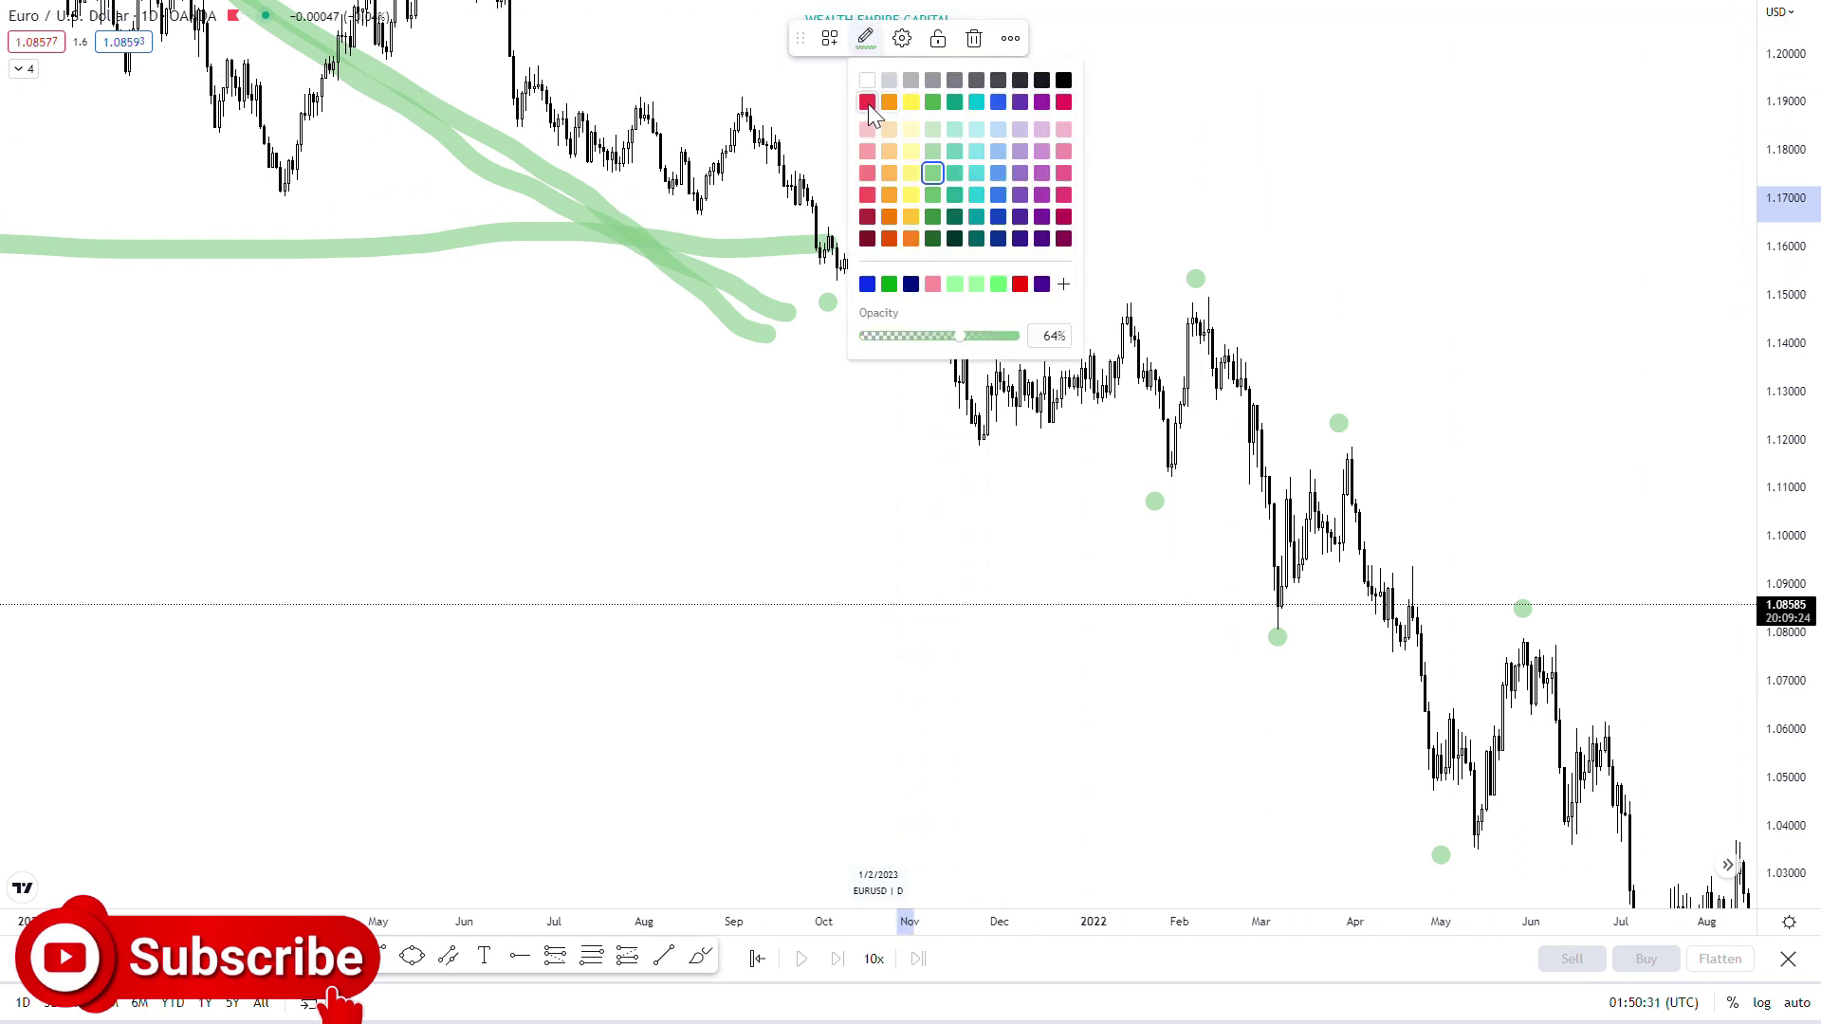
left_click(868, 102)
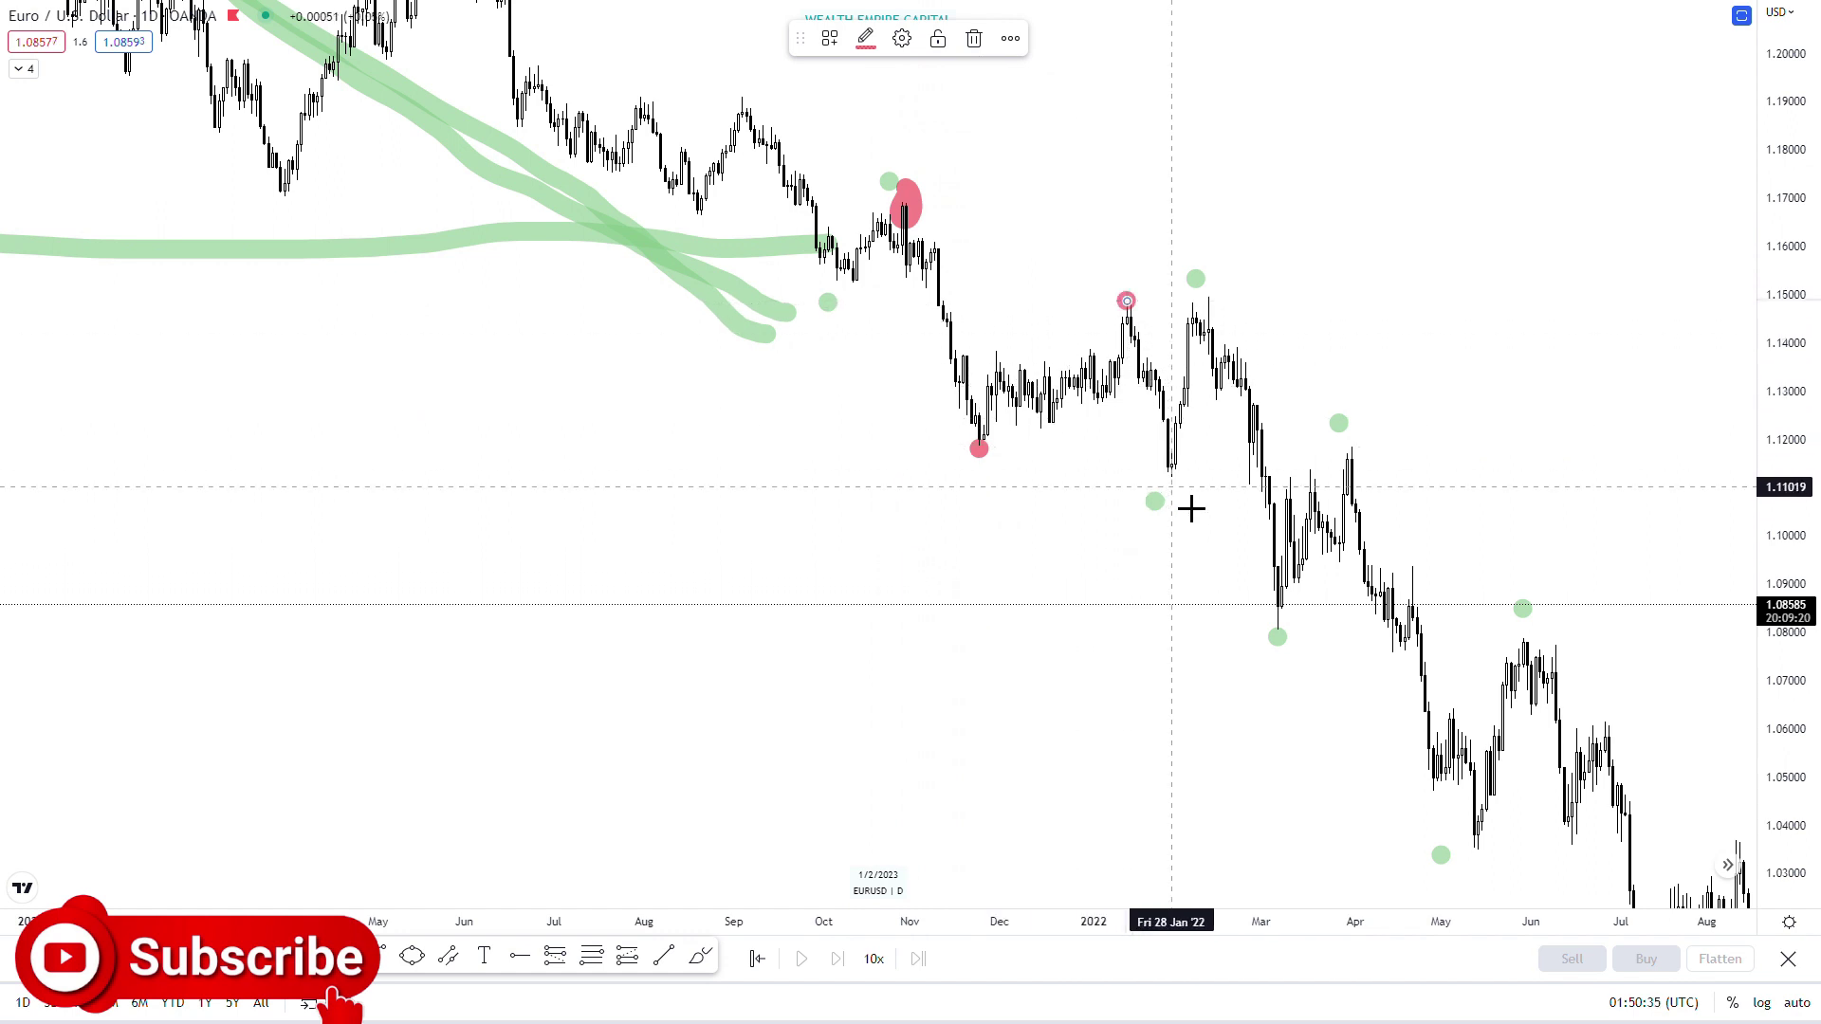
left_click(1203, 289)
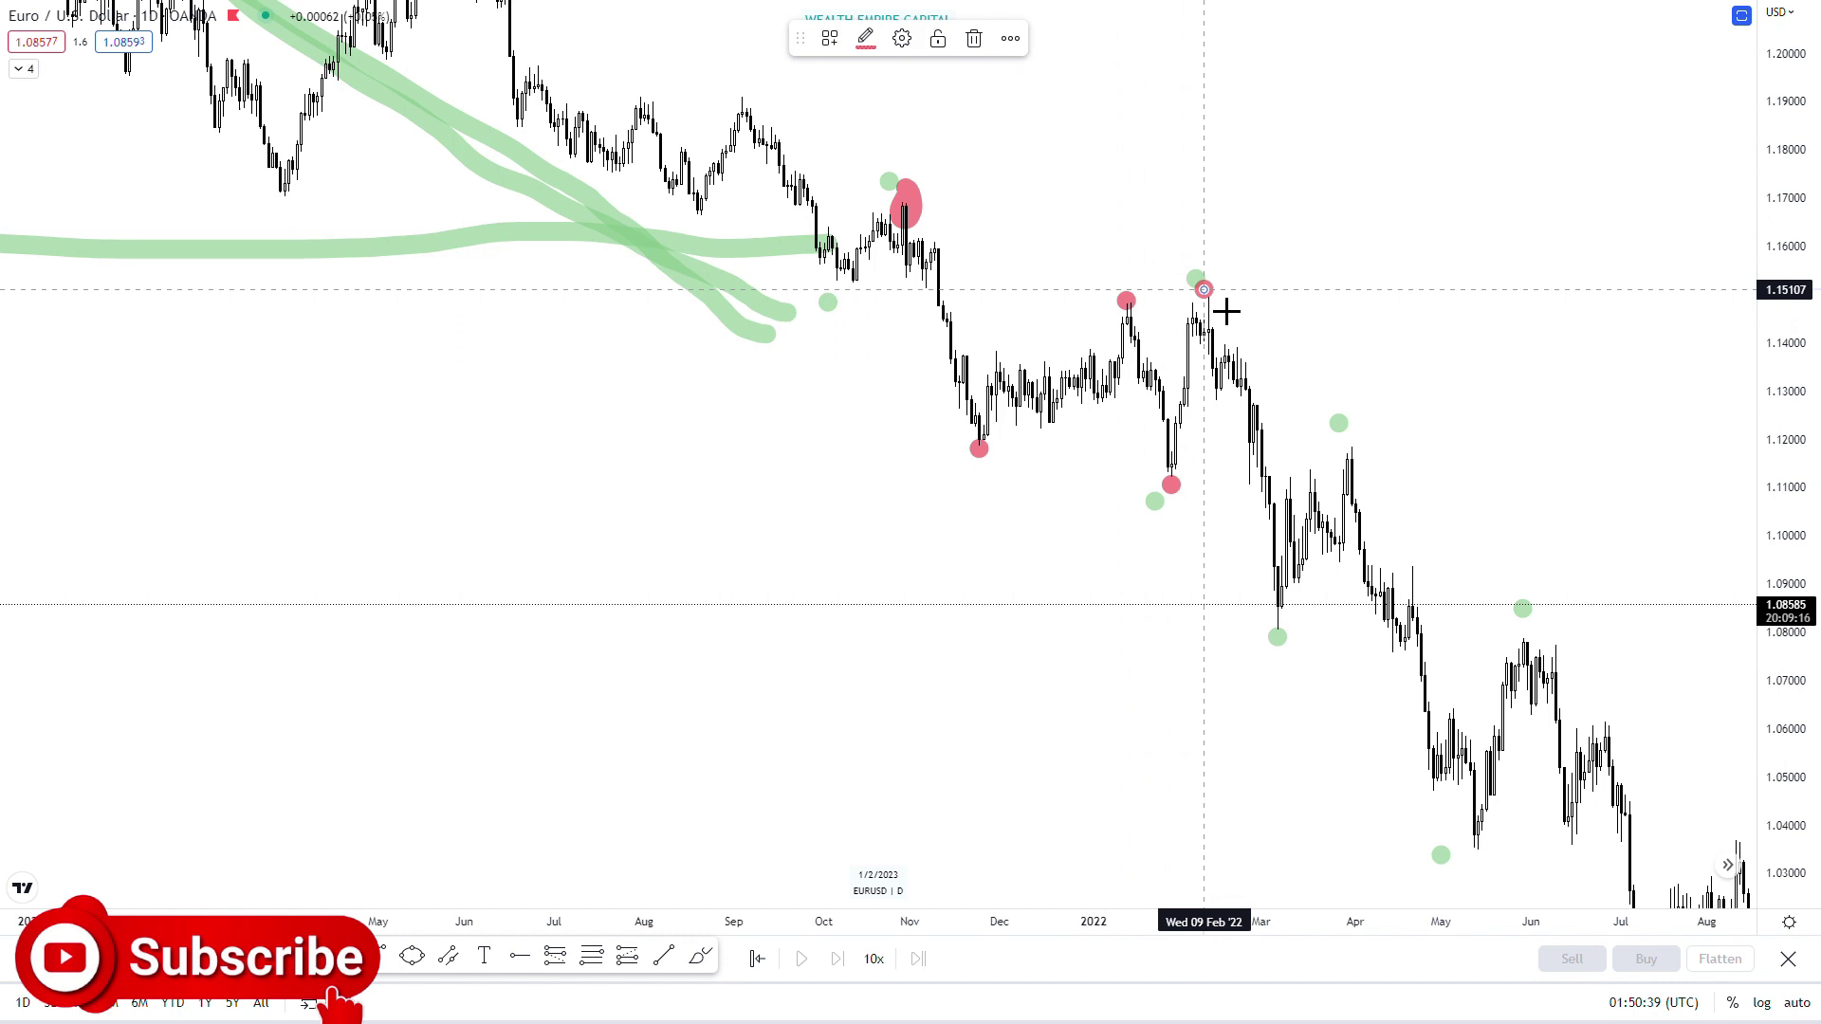
Try a red break line from the late-January 2022 low to the late-February decline, and undo it.
scroll(1280, 311, "up", 5)
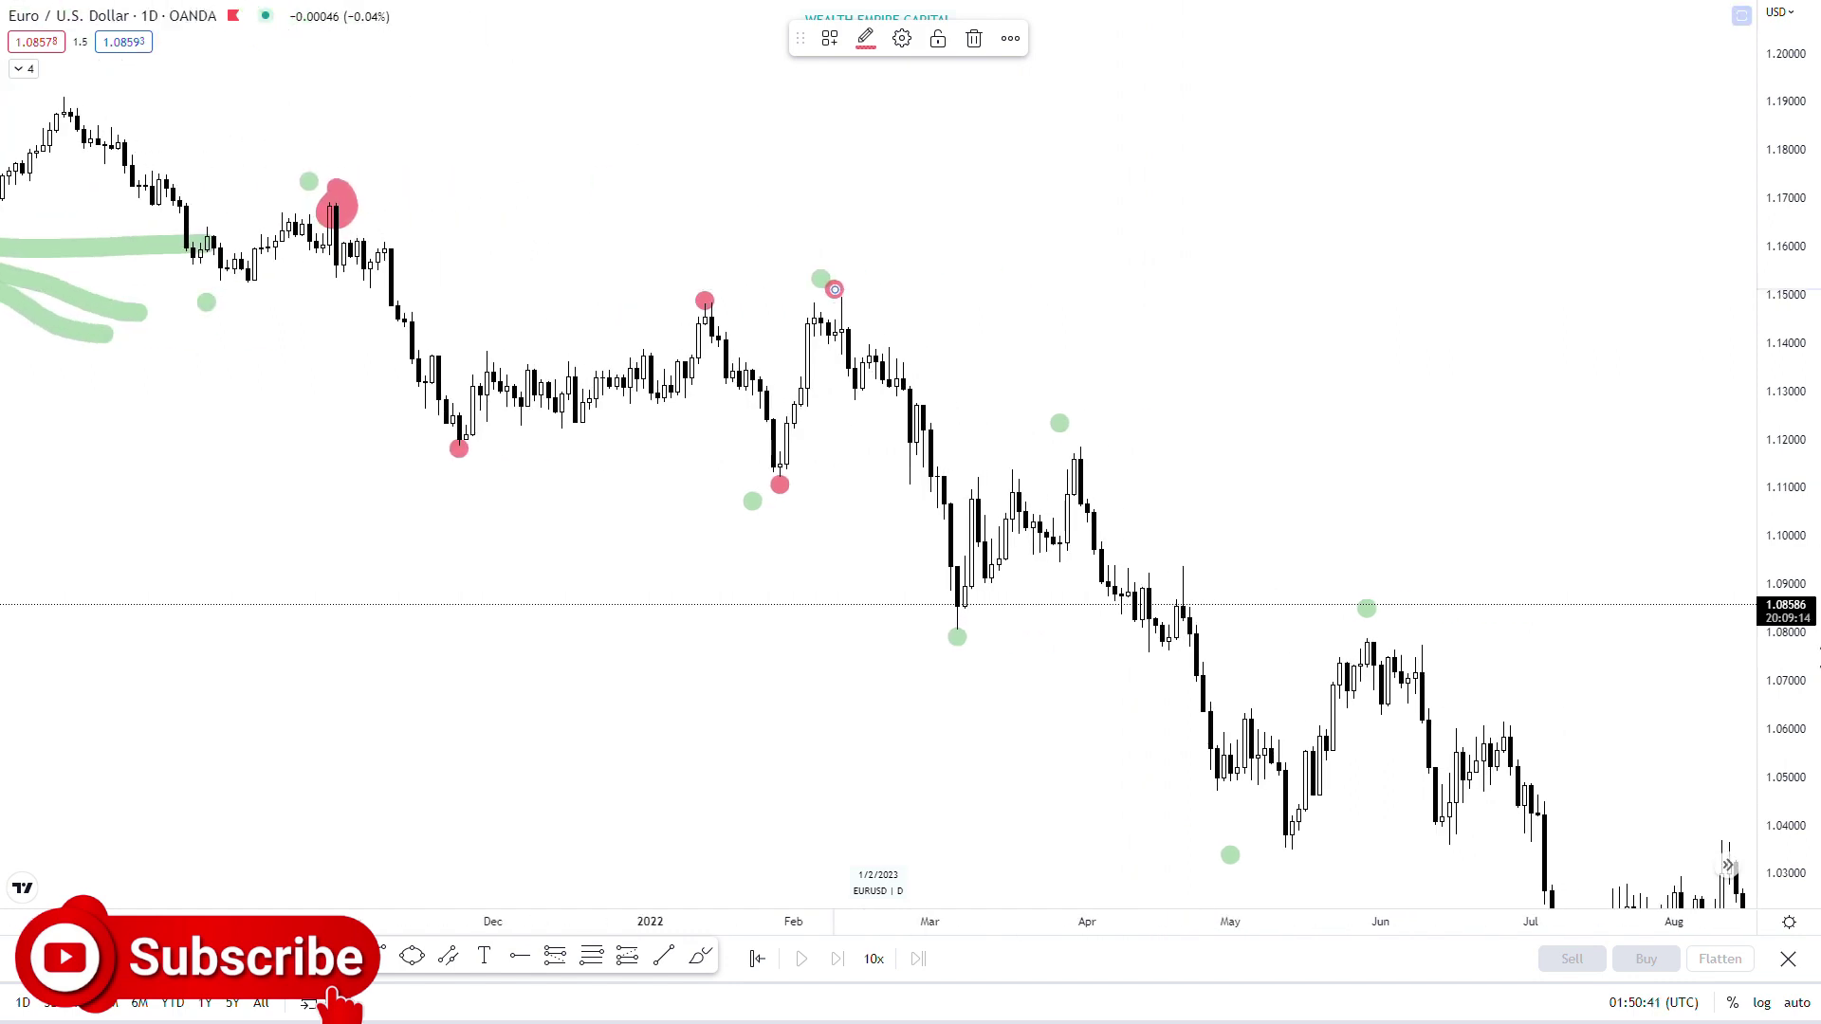
left_click_drag(775, 482, 916, 485)
key("ctrl+z")
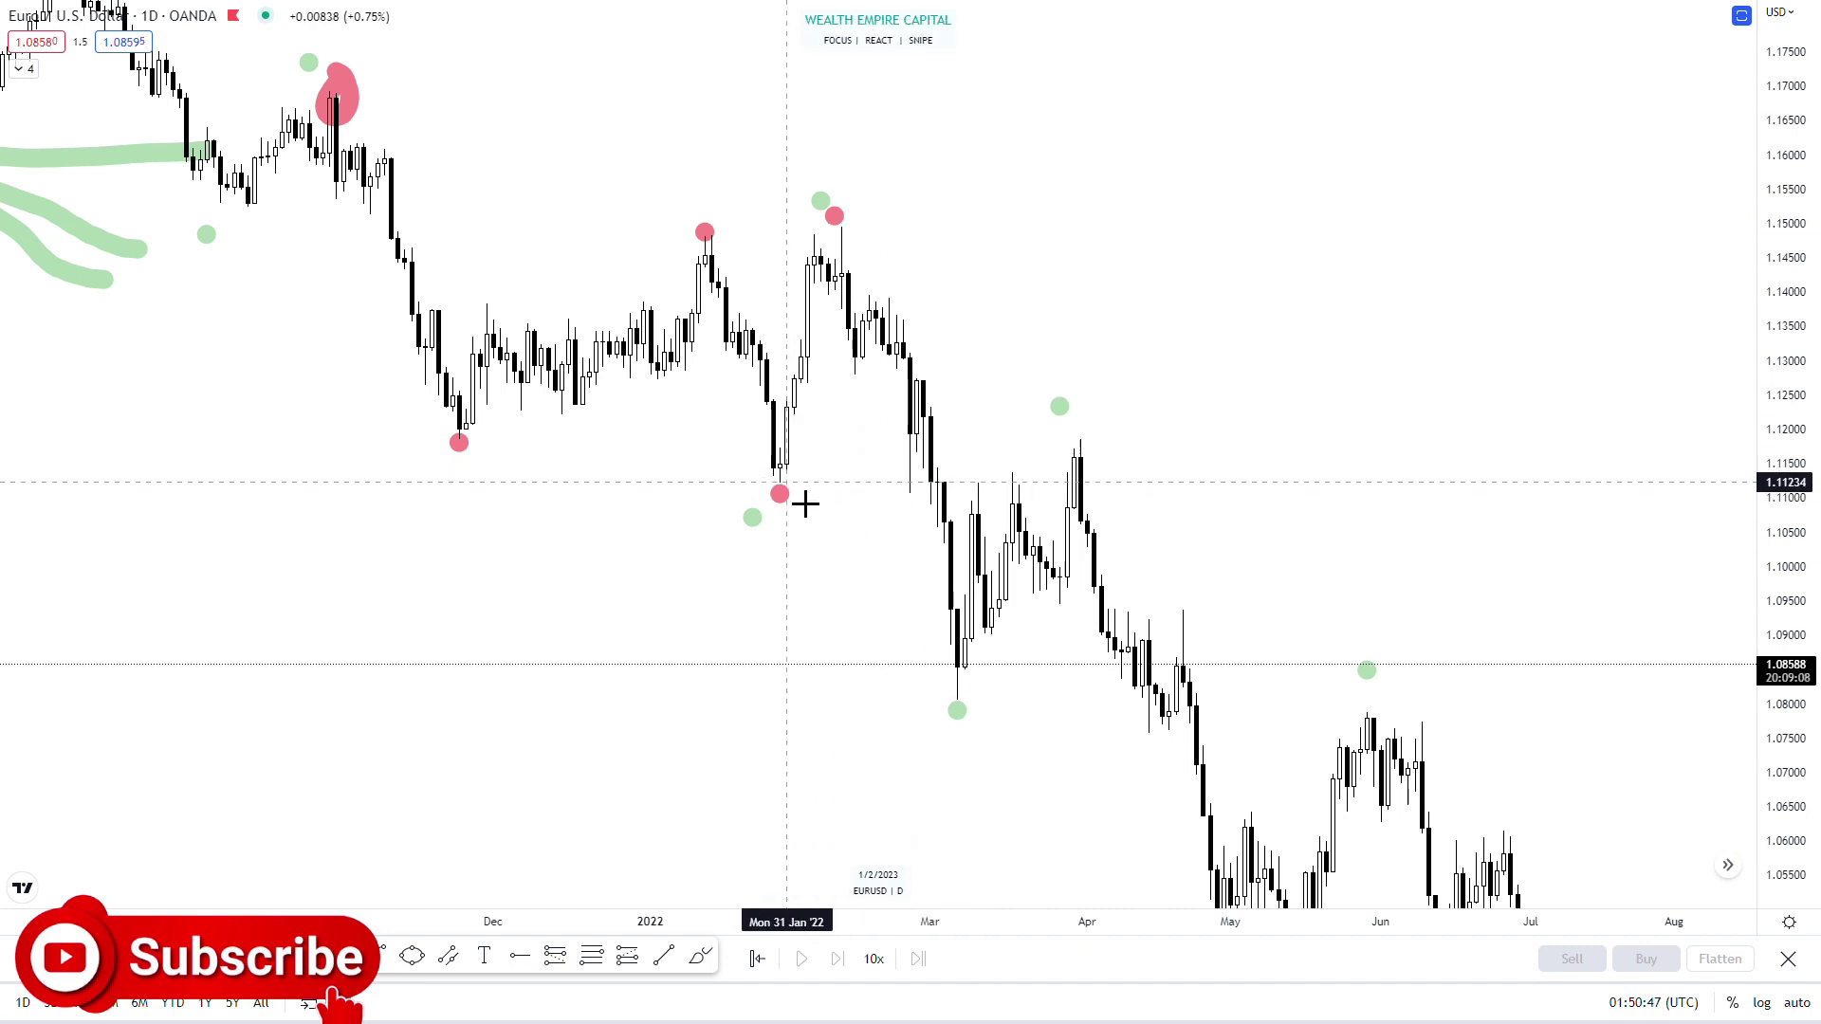
Dot the 24 February 2022 low, the pullback high right after it and the March 2022 low in red.
left_click(910, 500)
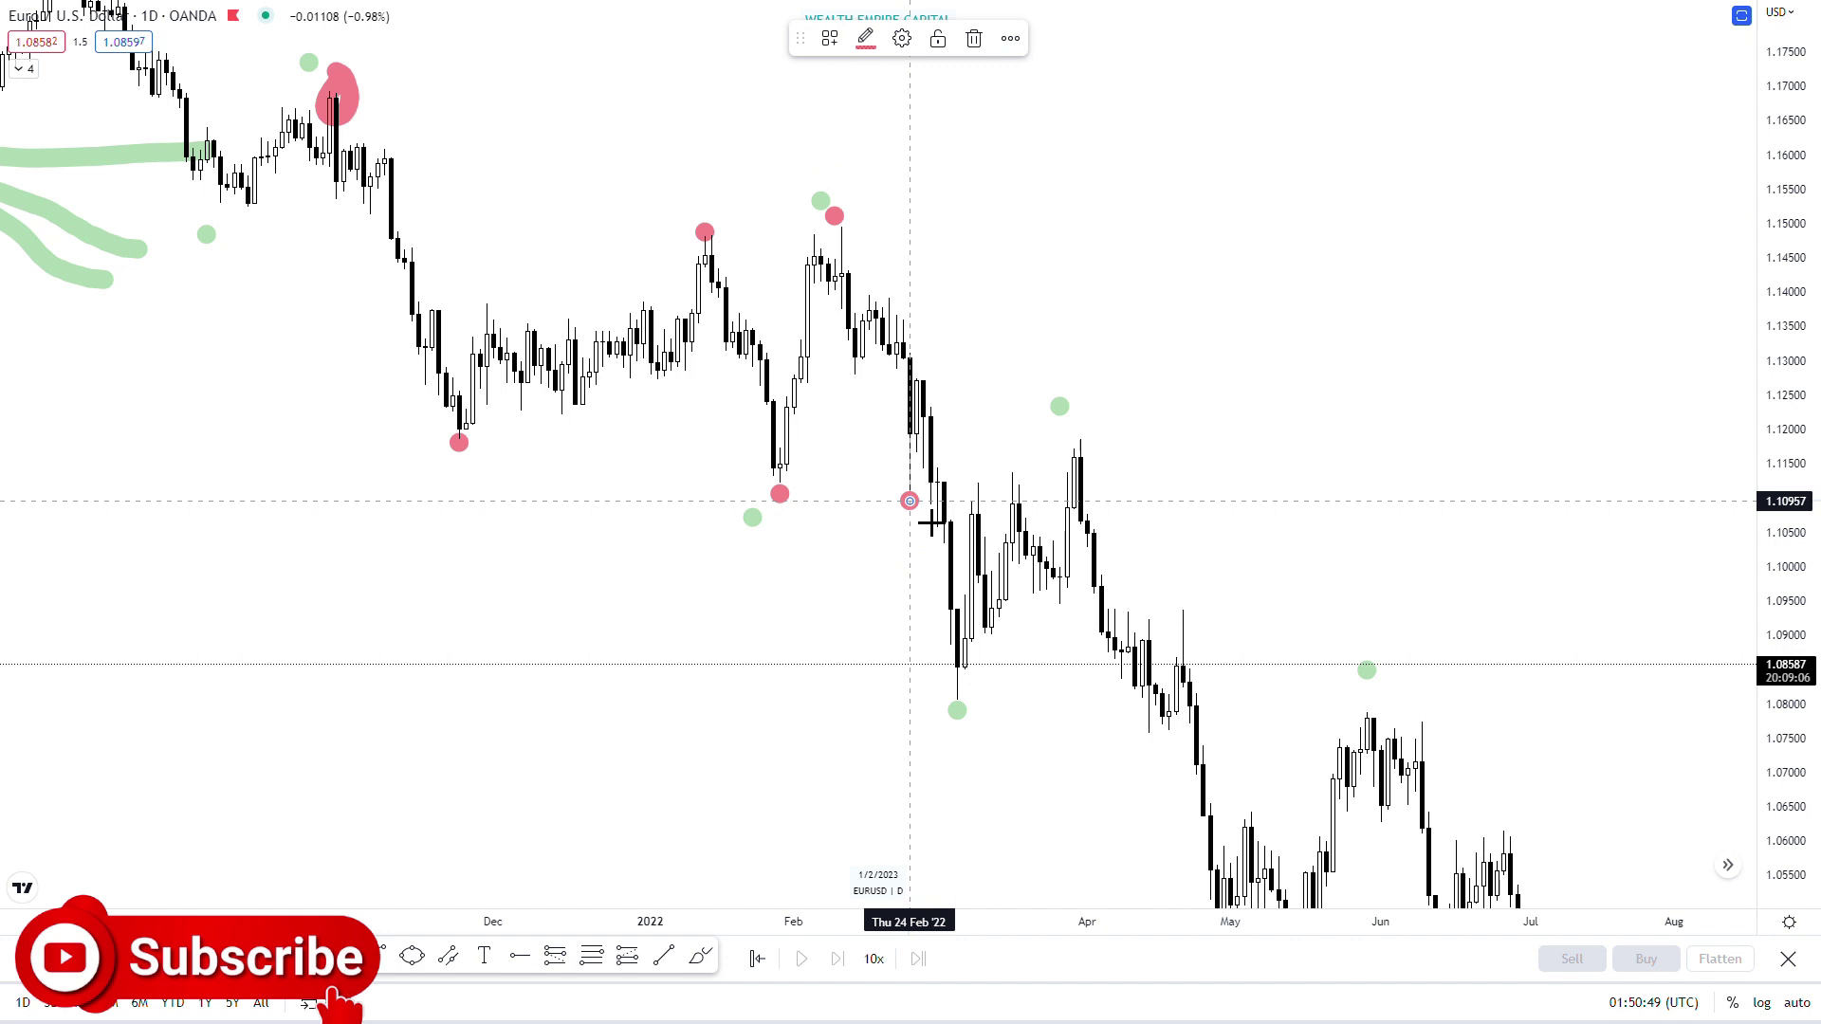
left_click_drag(916, 445, 965, 288)
key("ctrl+z")
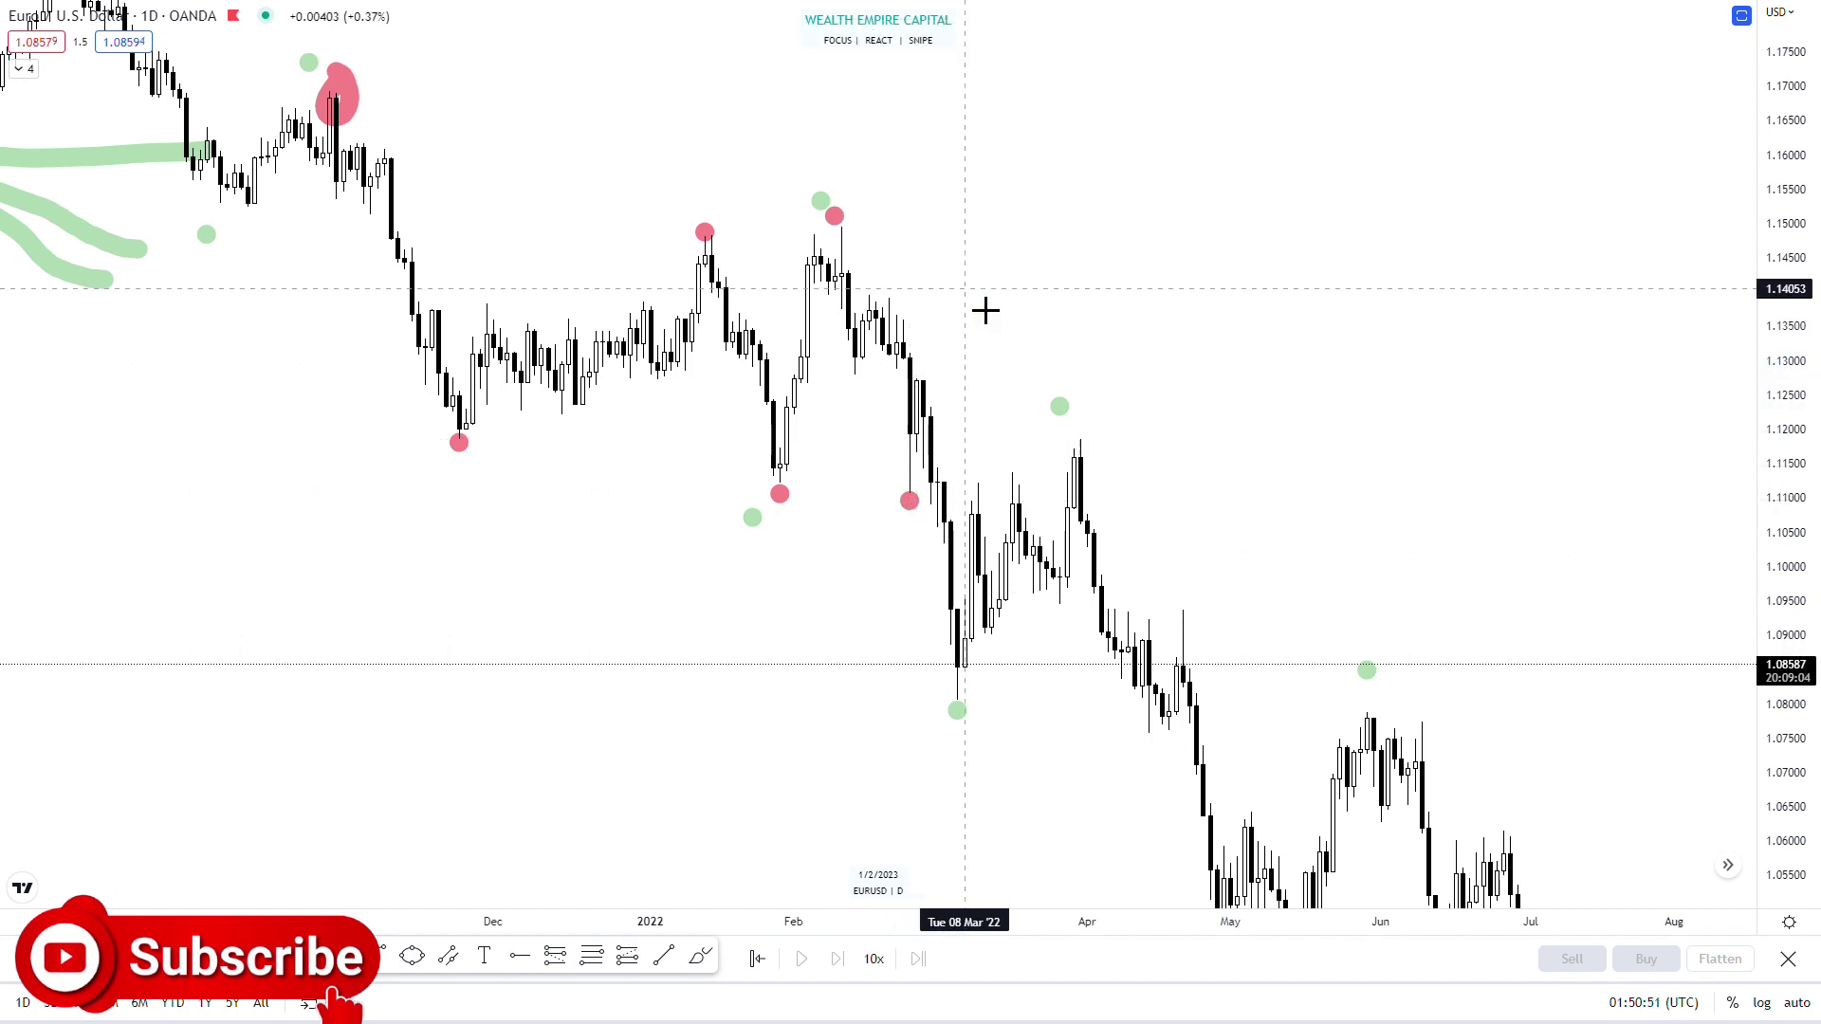
left_click(922, 365)
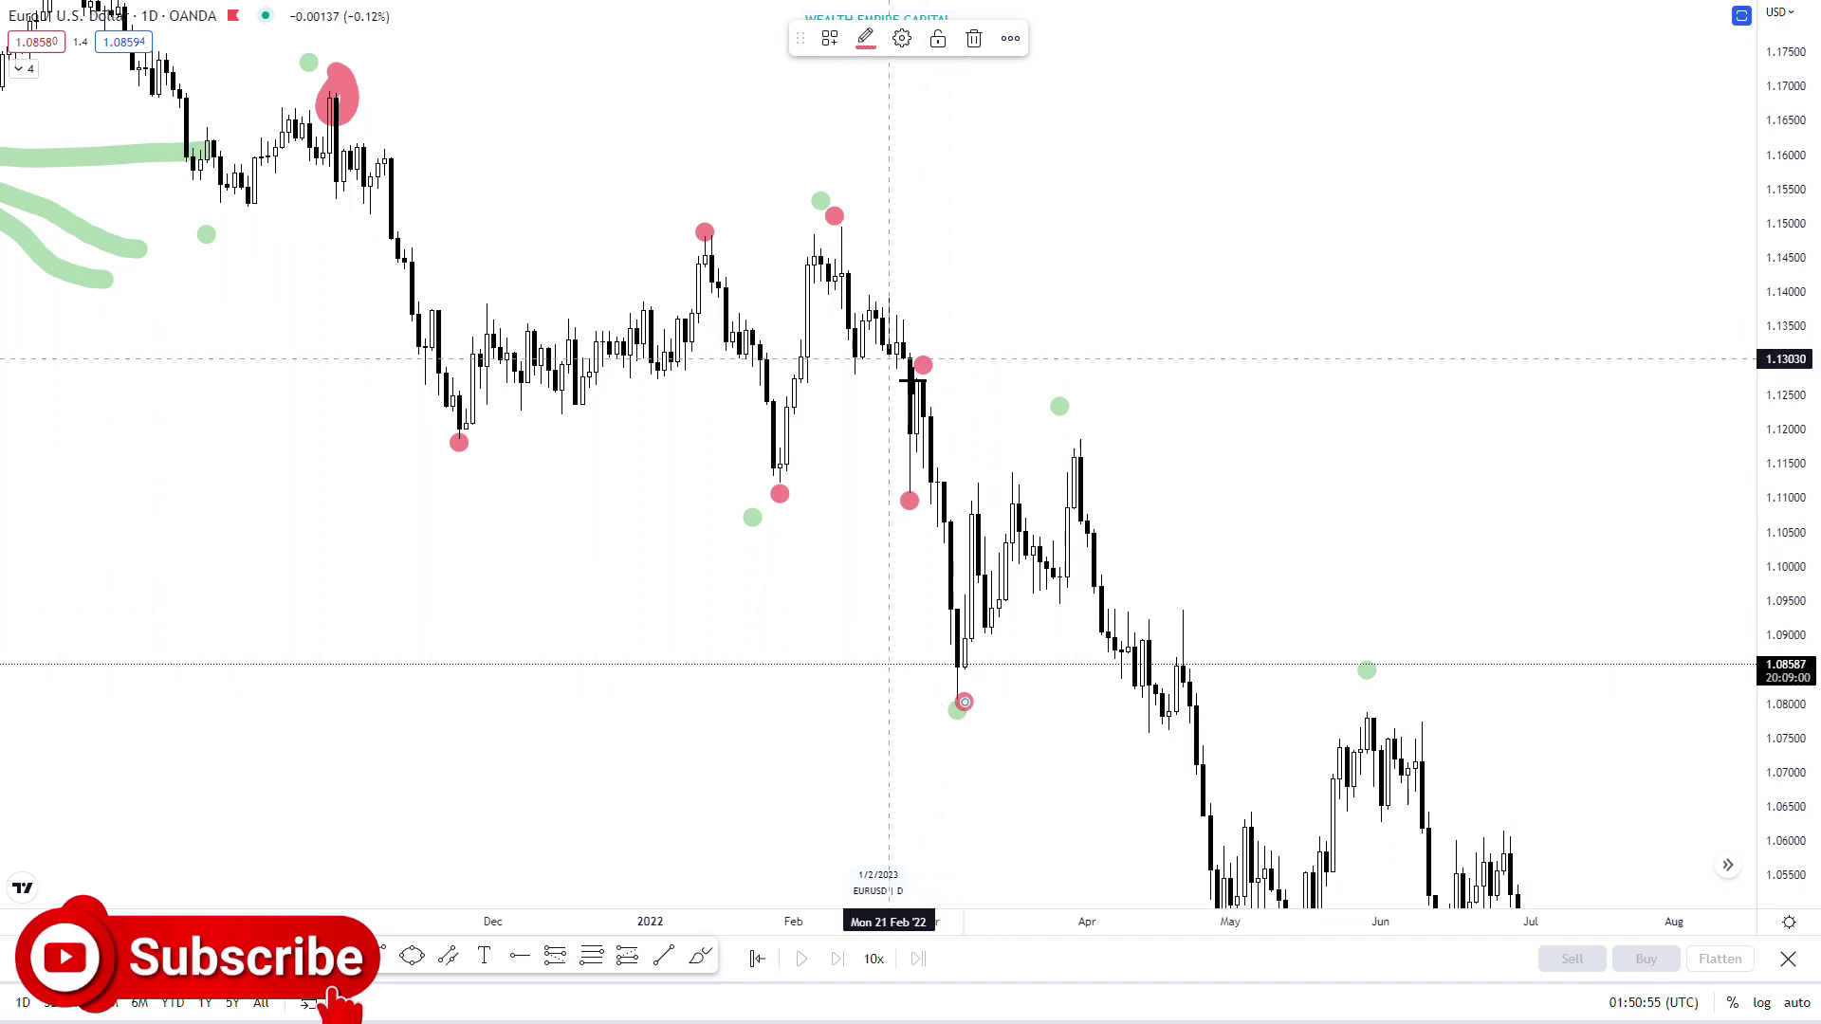
Trace the zigzag from the February 2022 high through the pullback to the March low, and delete the stroke.
mouse_move(833, 218)
left_mouse_down()
mouse_move(889, 510)
mouse_move(926, 380)
mouse_move(957, 673)
left_mouse_up()
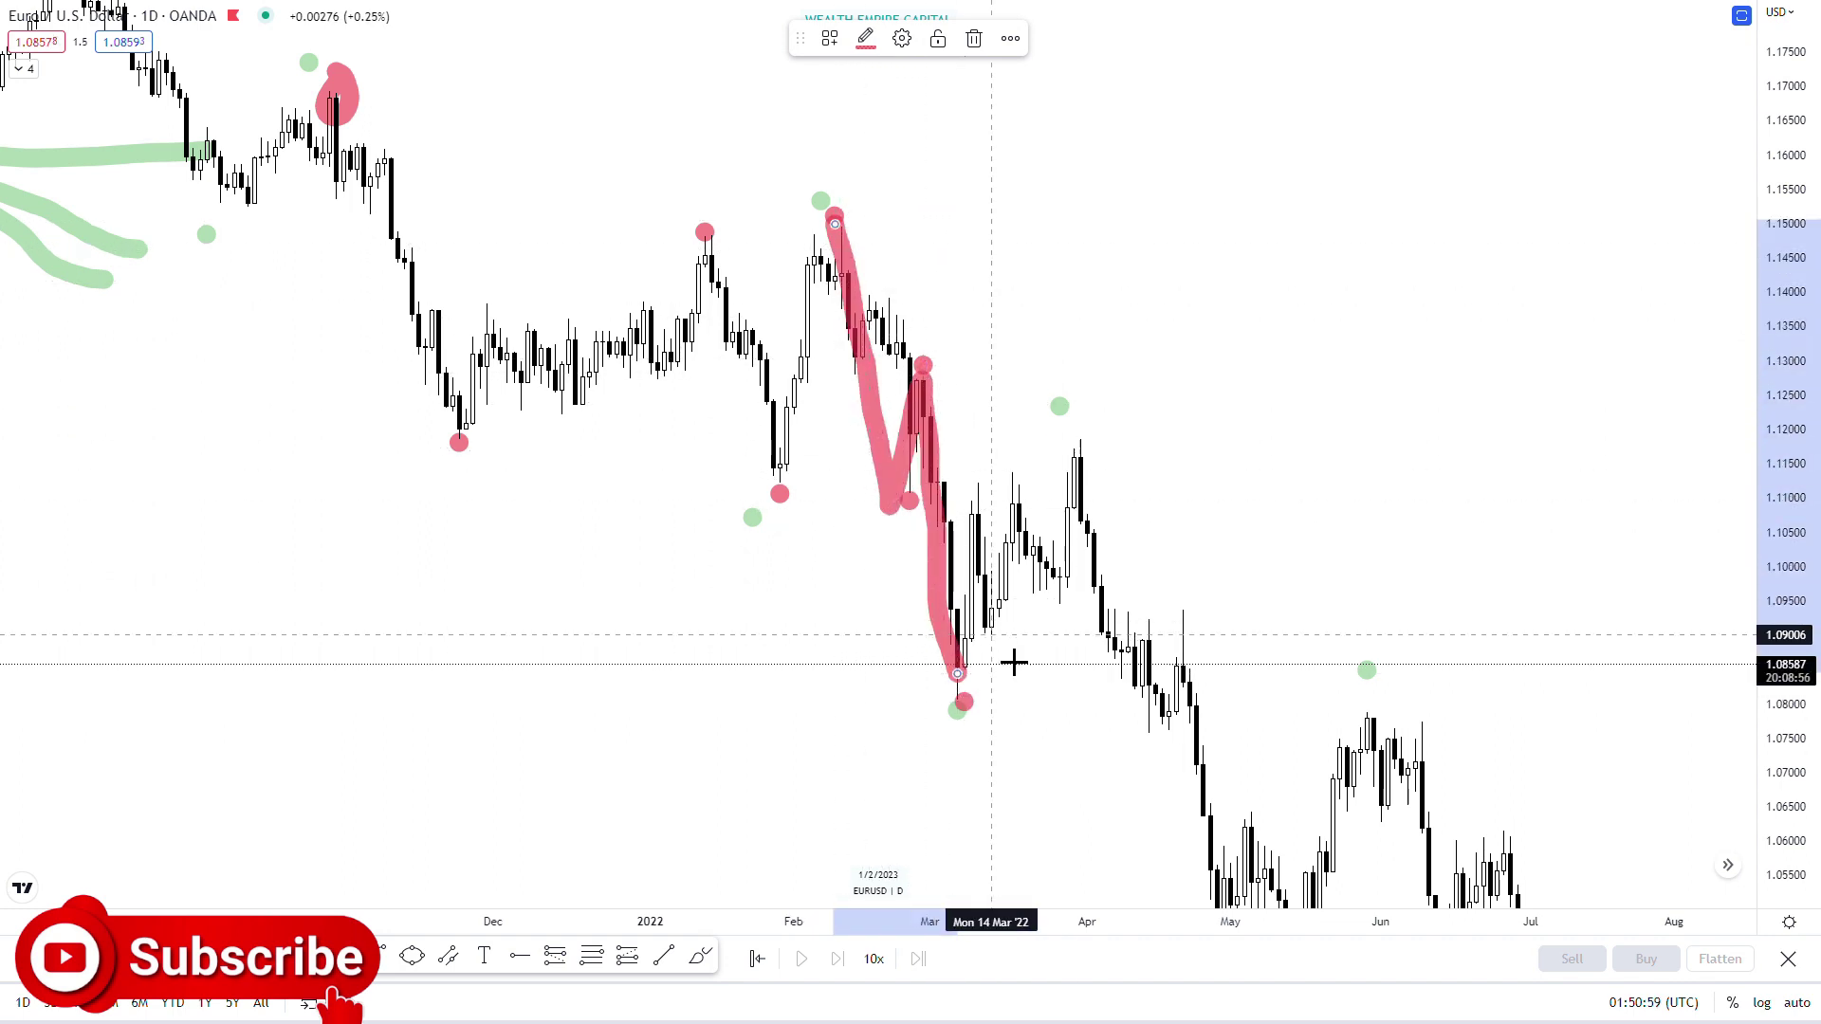
key("Delete")
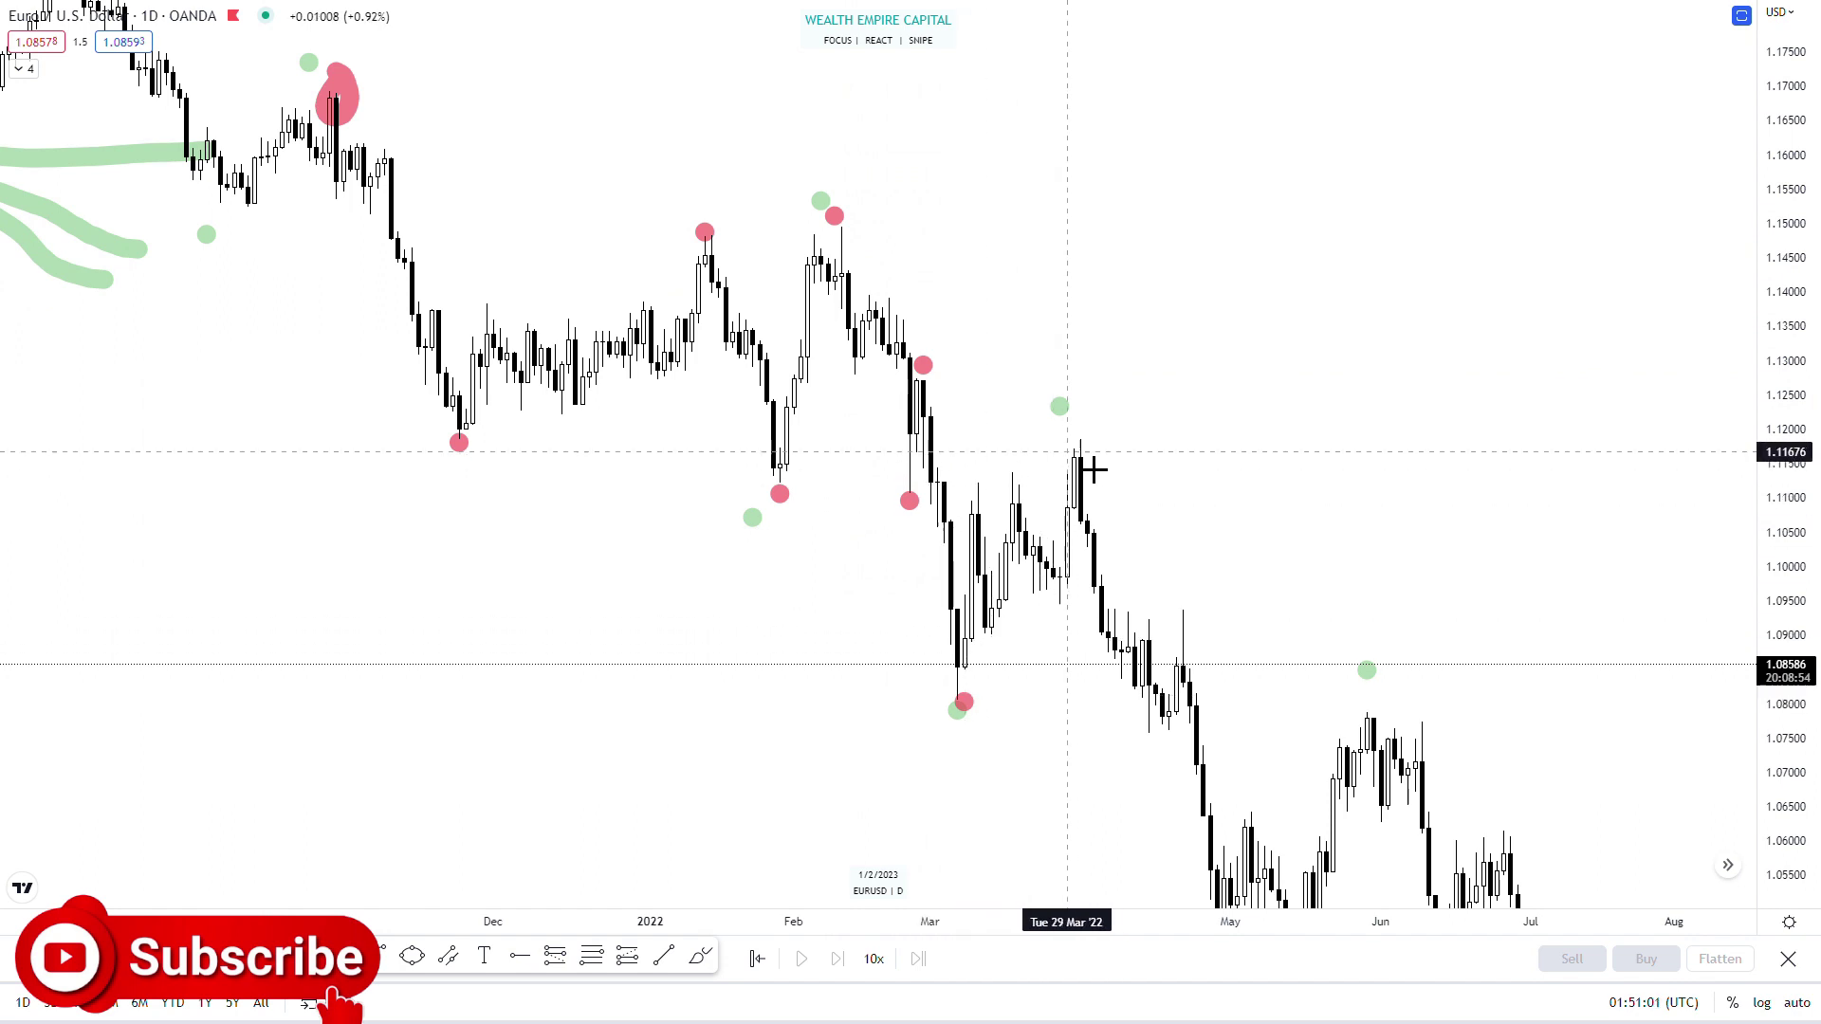
Dot the late-March 2022 high and the mid-April low in red, and try a break line from the March low, removing the line.
left_click(1080, 429)
left_click(1147, 747)
left_click_drag(1783, 507, 1782, 661)
mouse_move(963, 634)
left_mouse_down()
mouse_move(1142, 629)
mouse_move(1191, 658)
mouse_move(937, 685)
mouse_move(951, 519)
left_mouse_up()
key("ctrl+z")
scroll(975, 541, "left", 3)
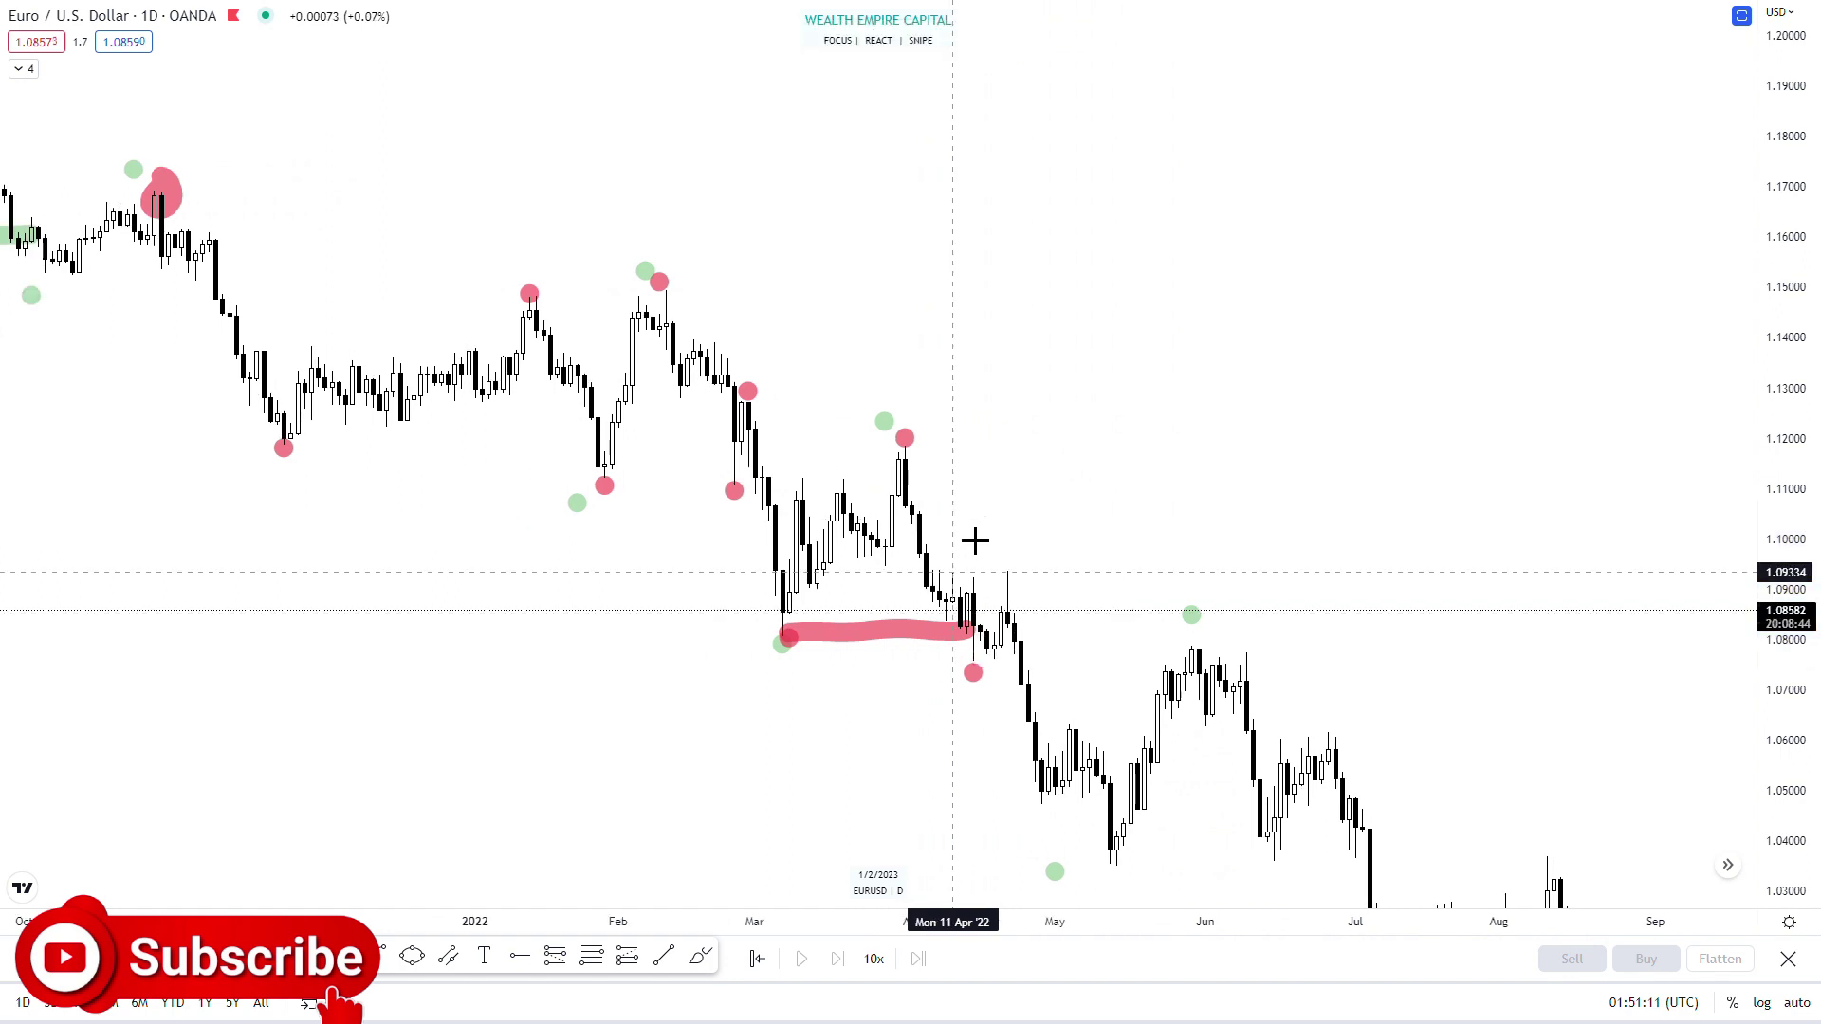
scroll(975, 540, "left", 1)
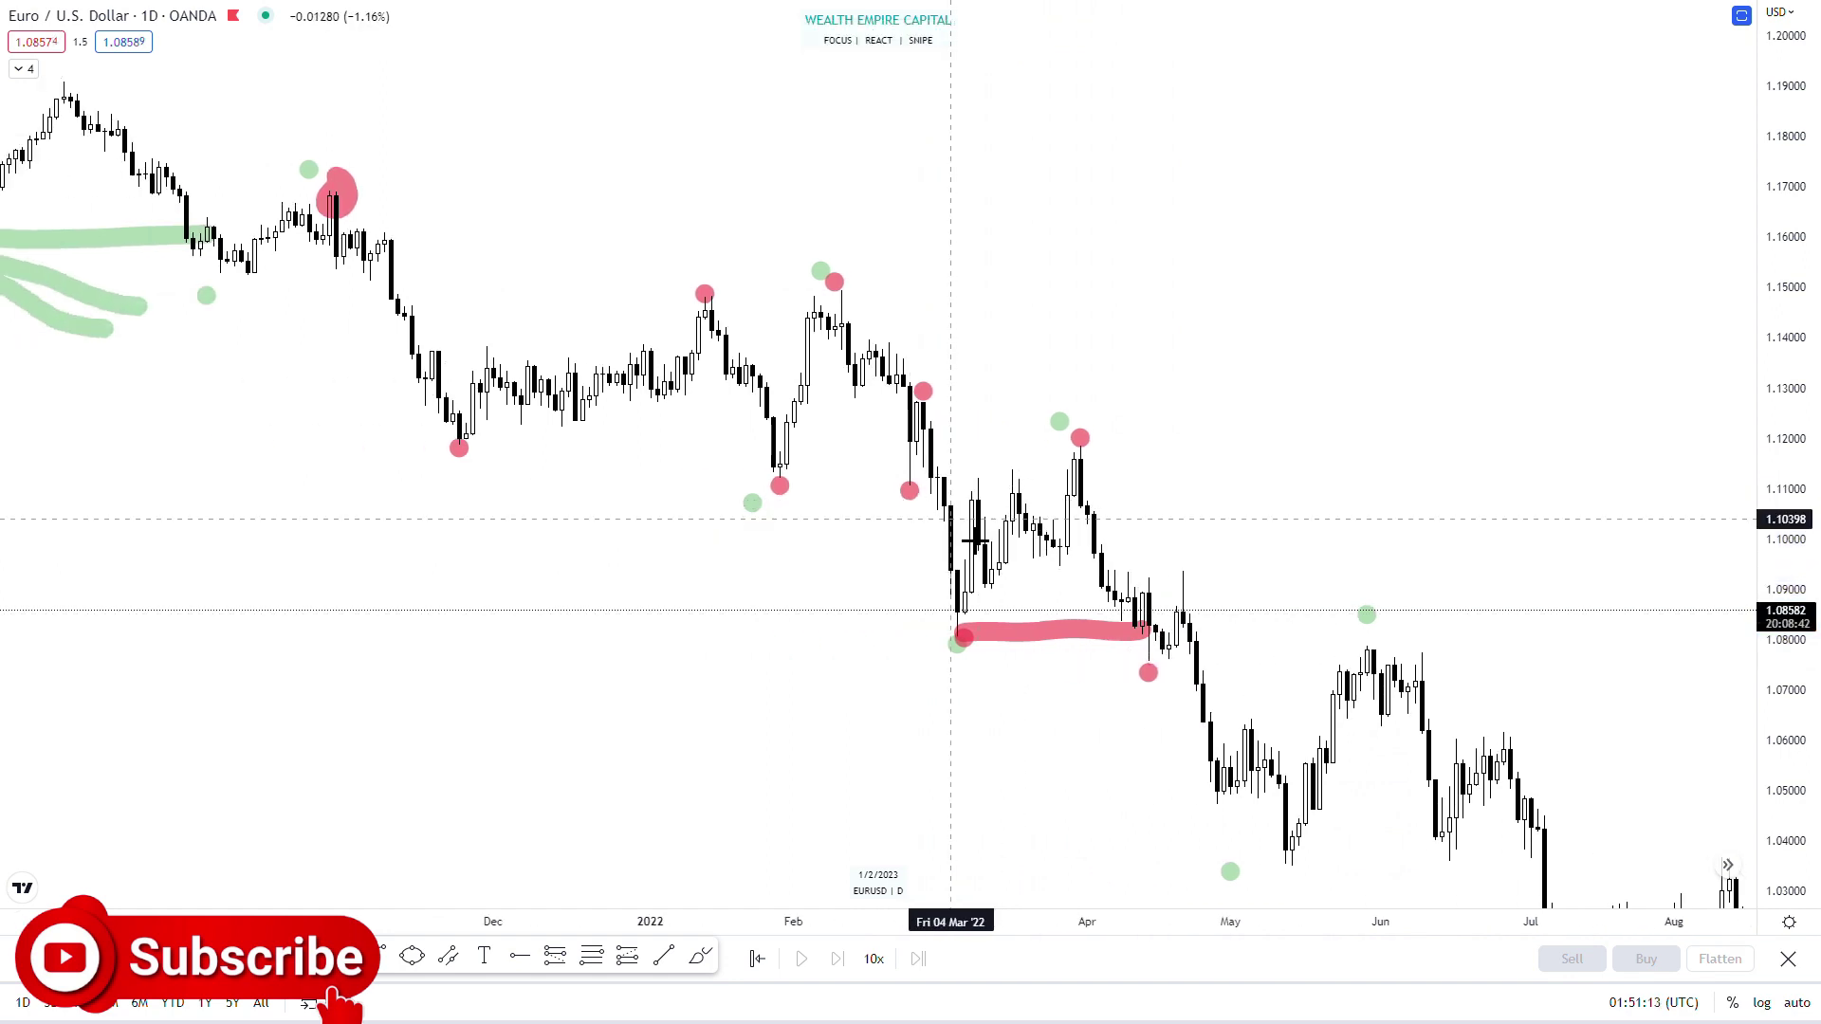
scroll(1101, 521, "right", 14)
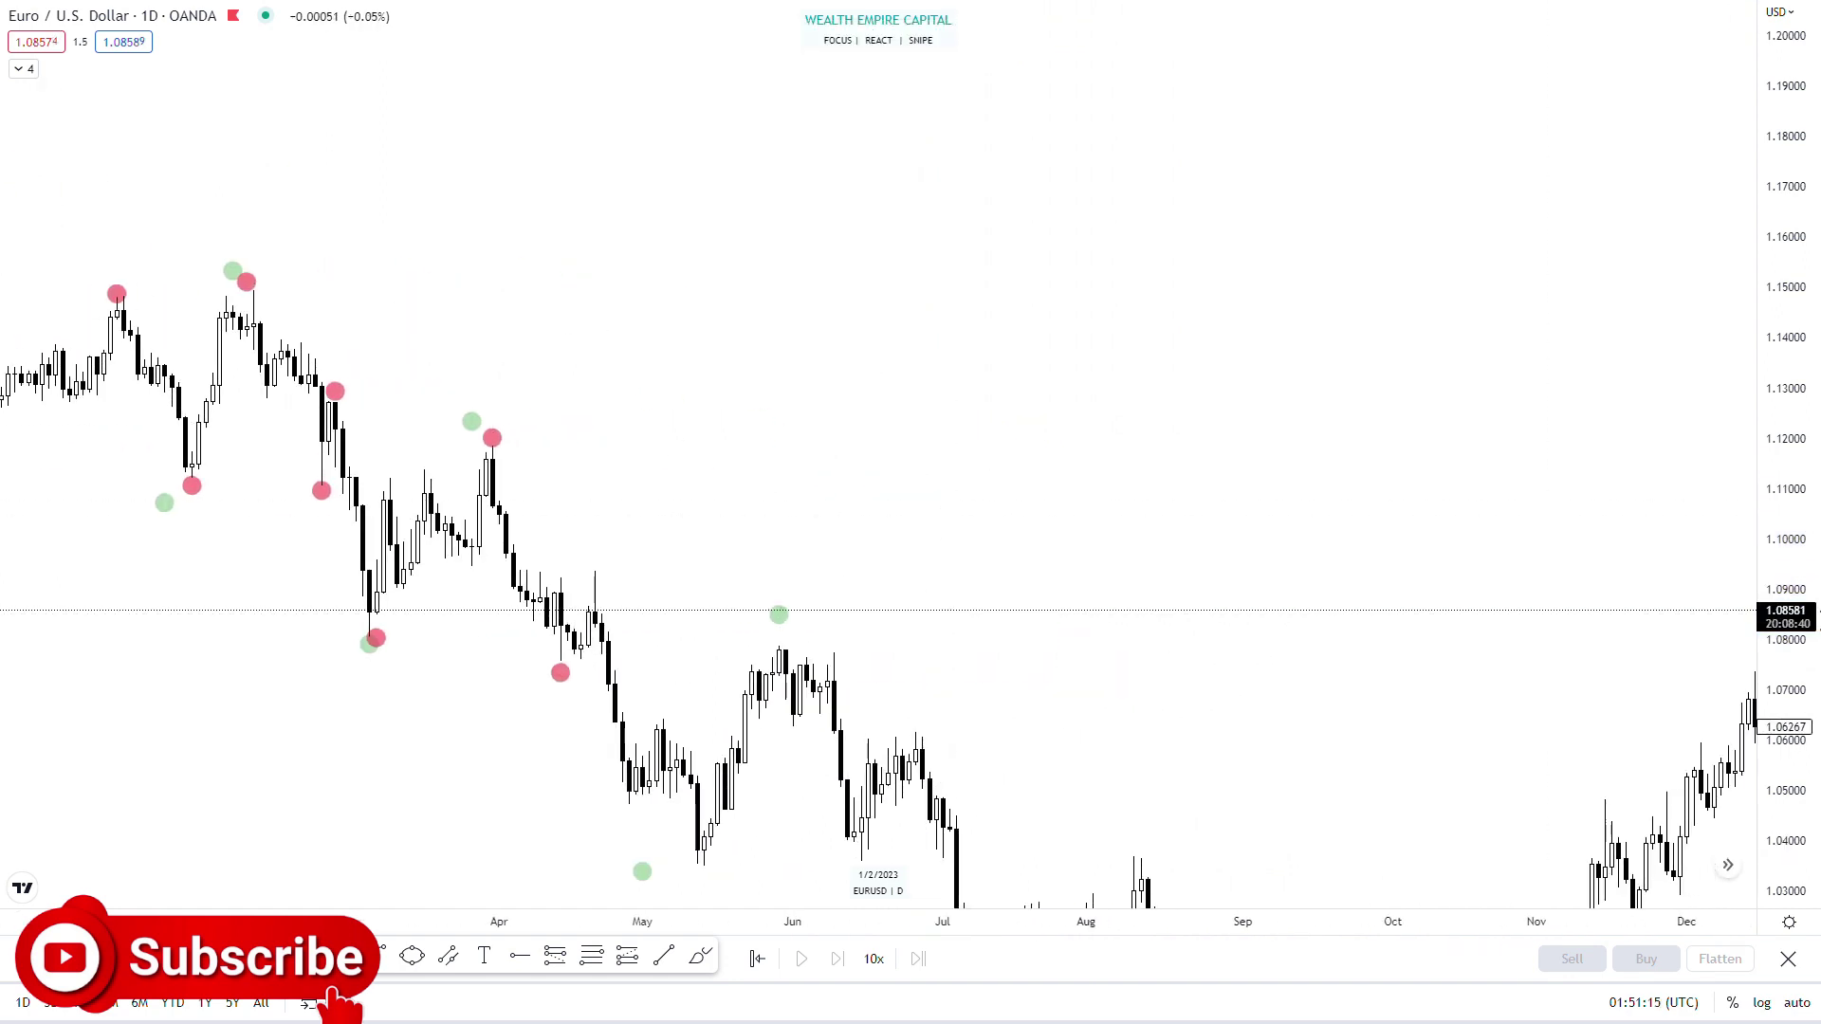
Dot the late-April 2022 high and the low right after it in red.
left_click_drag(862, 544, 1043, 410)
left_click_drag(1788, 688, 1788, 556)
left_click_drag(968, 390, 1163, 297)
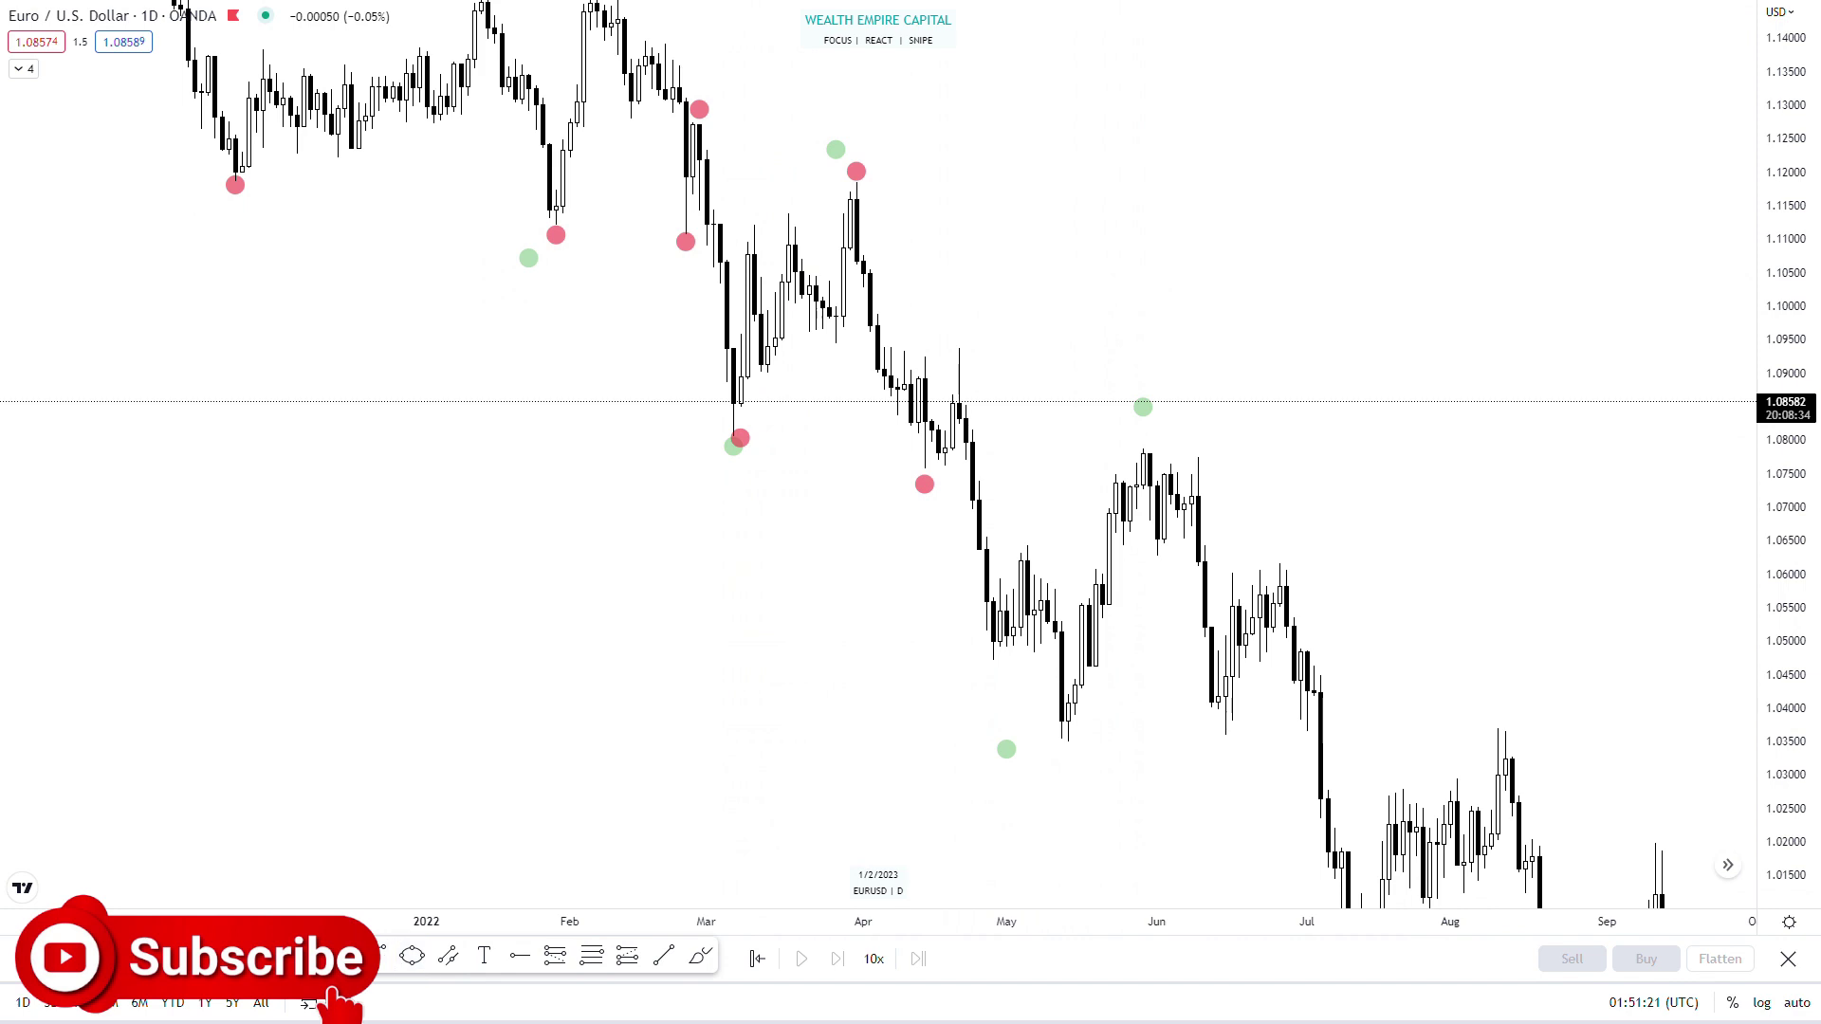
left_click(983, 354)
left_click(1006, 686)
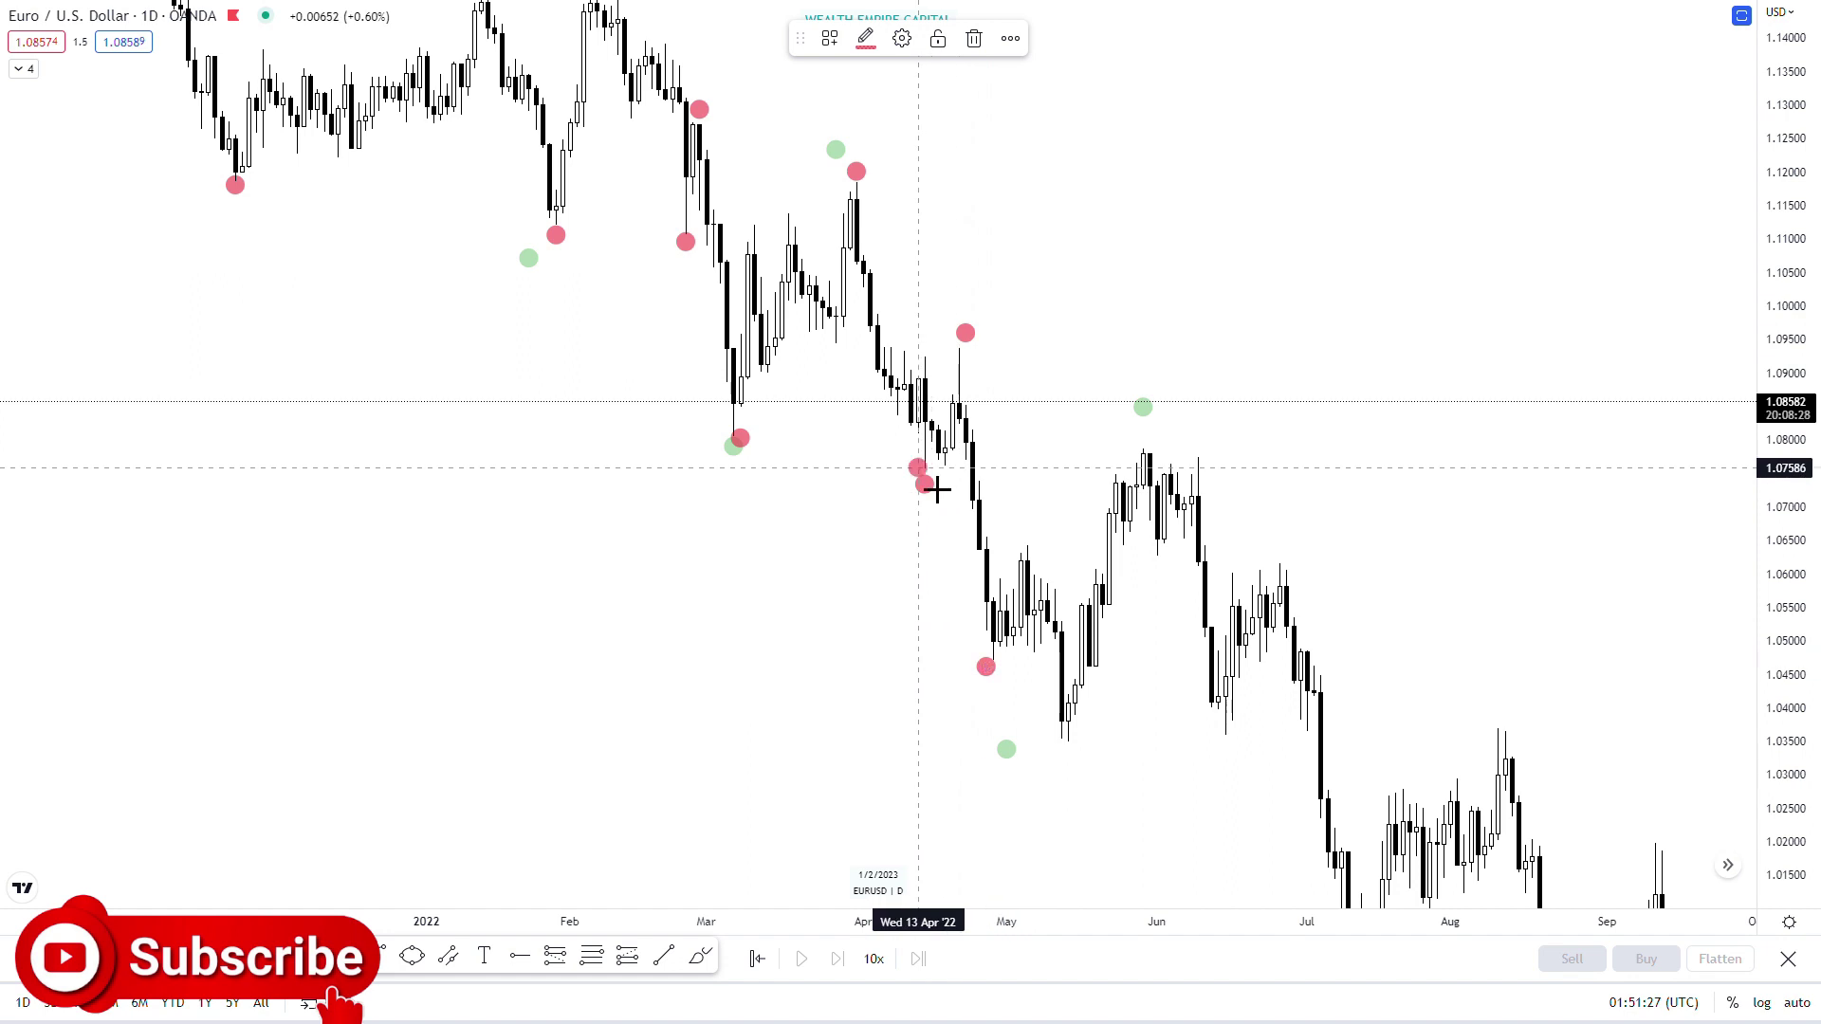
left_click(995, 489)
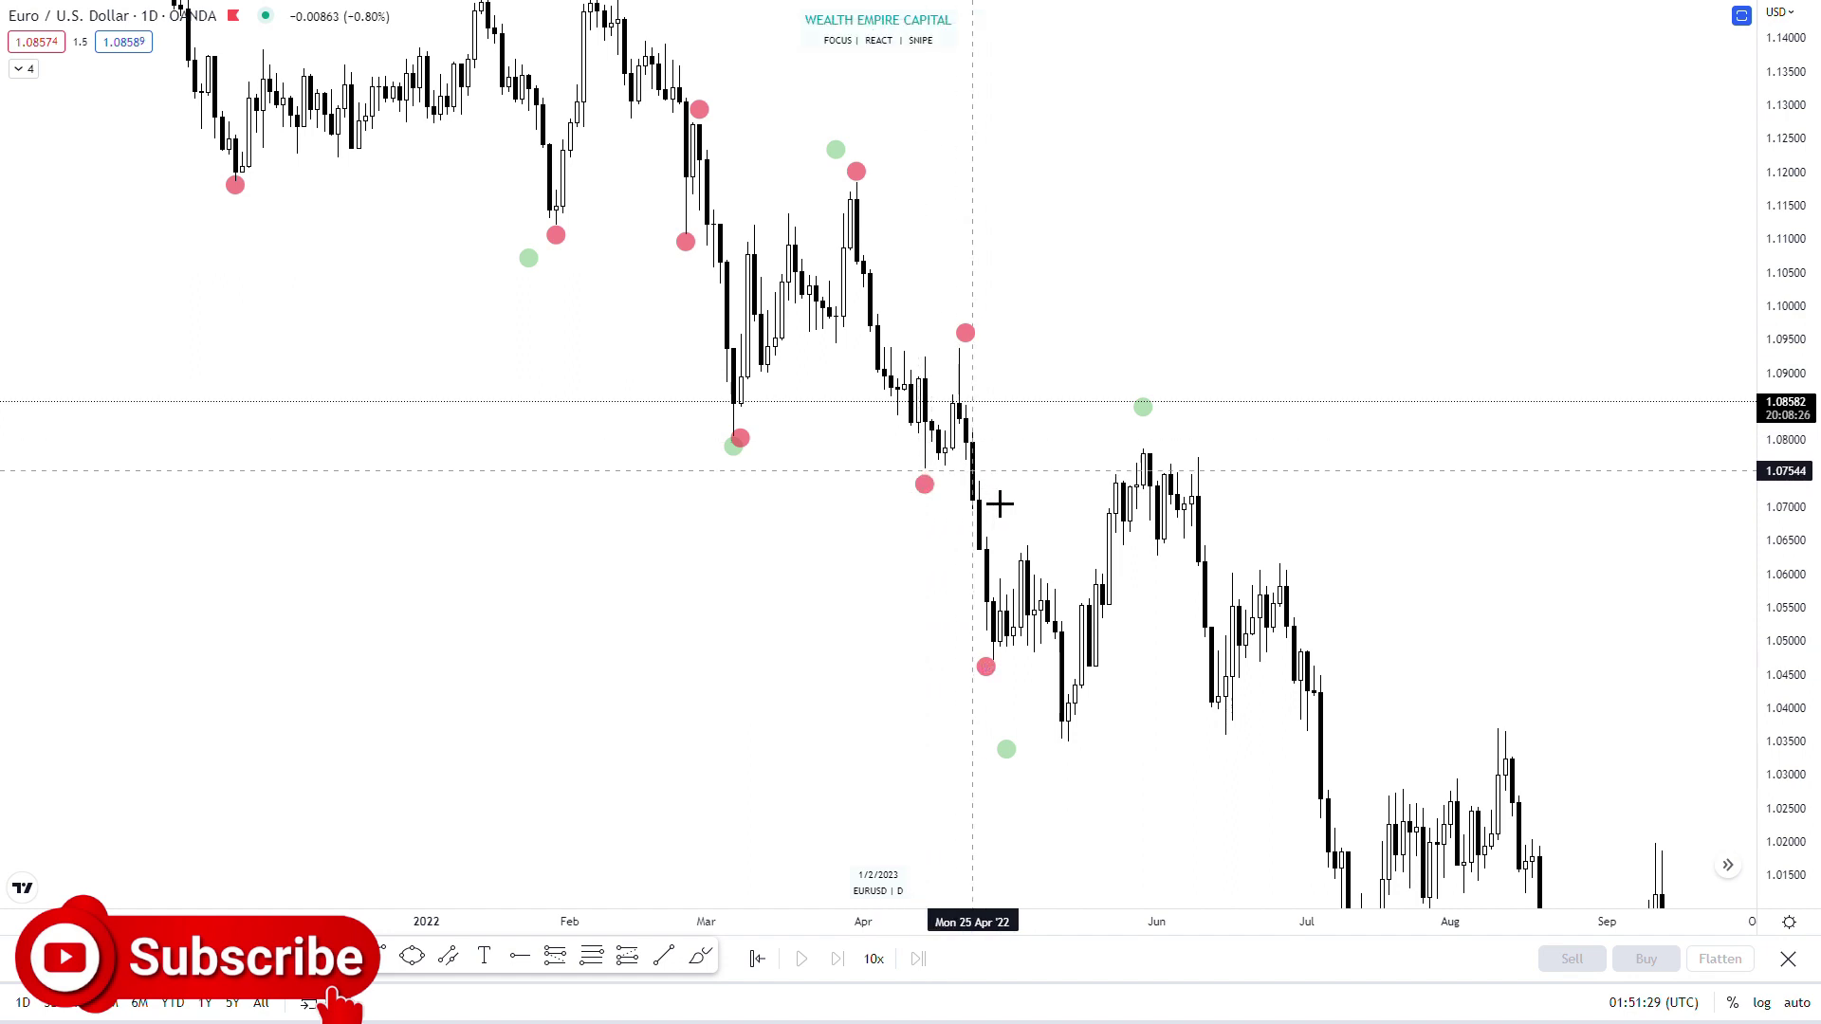
Dot the early-May 2022 pullback high in red, deleting the trial stroke that traces the bounce.
left_click_drag(1000, 630, 1040, 487)
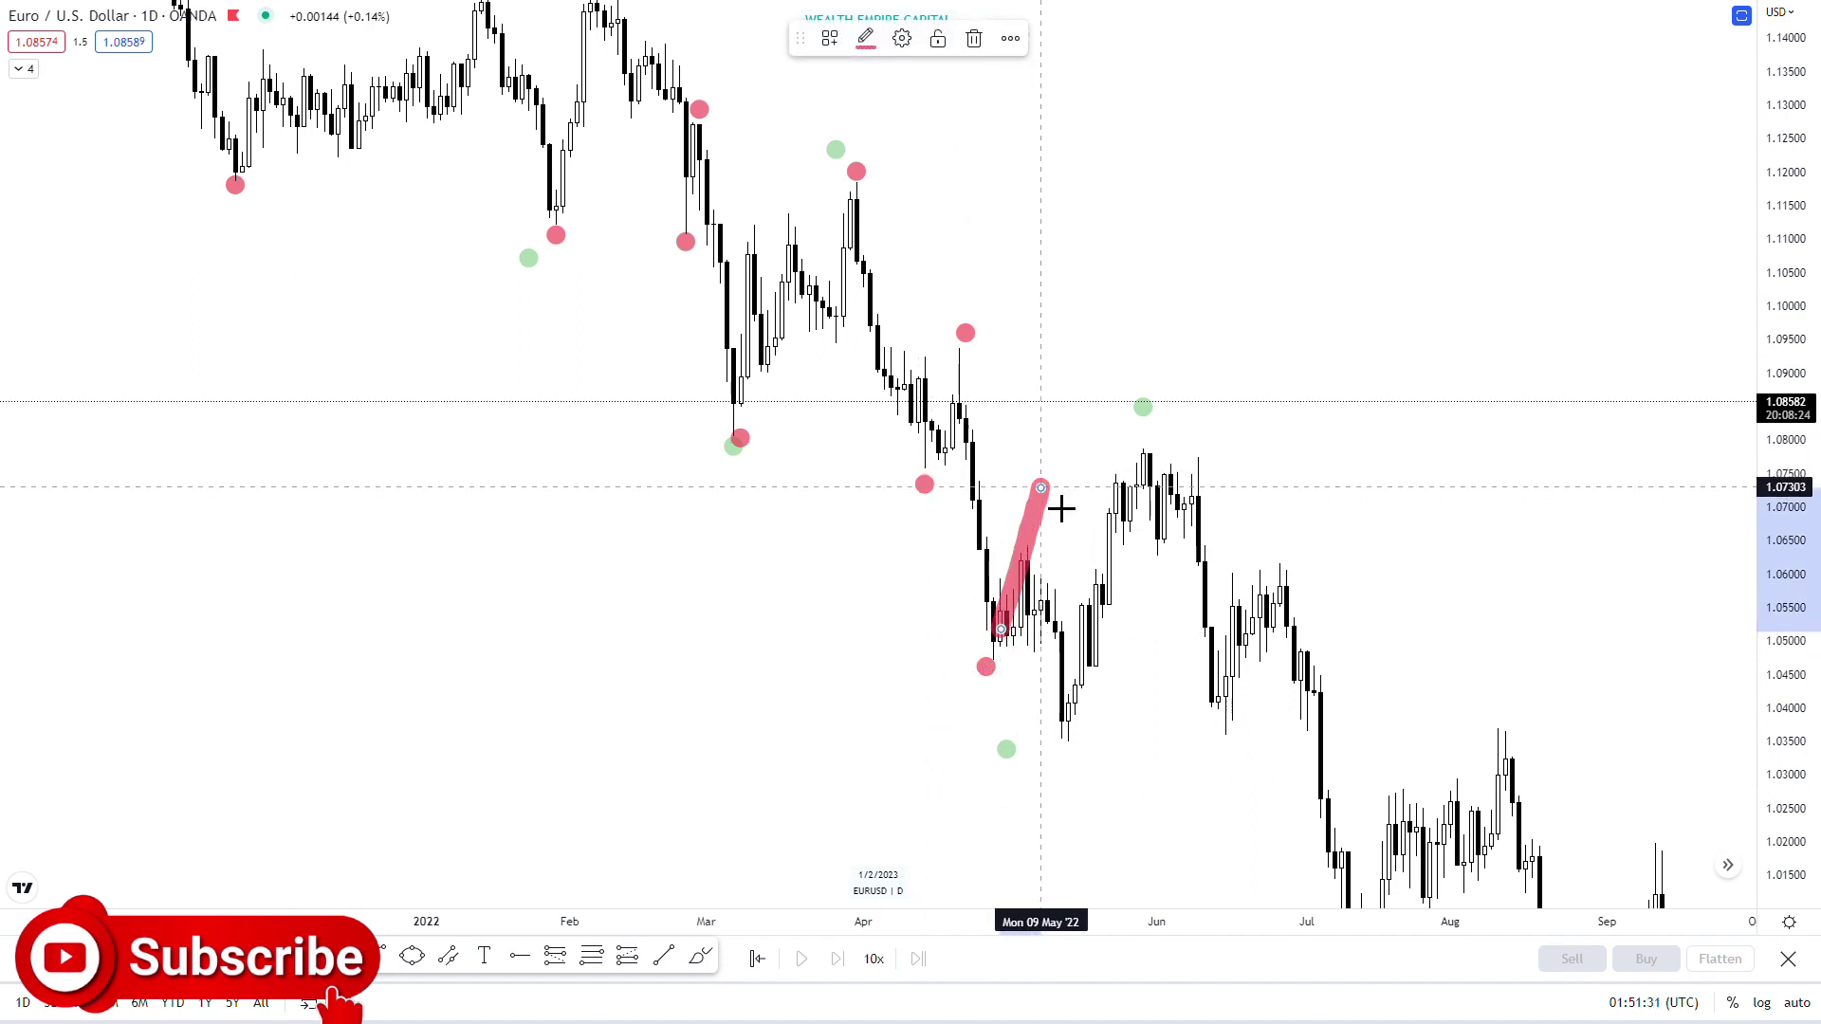
key("Delete")
left_click(1027, 523)
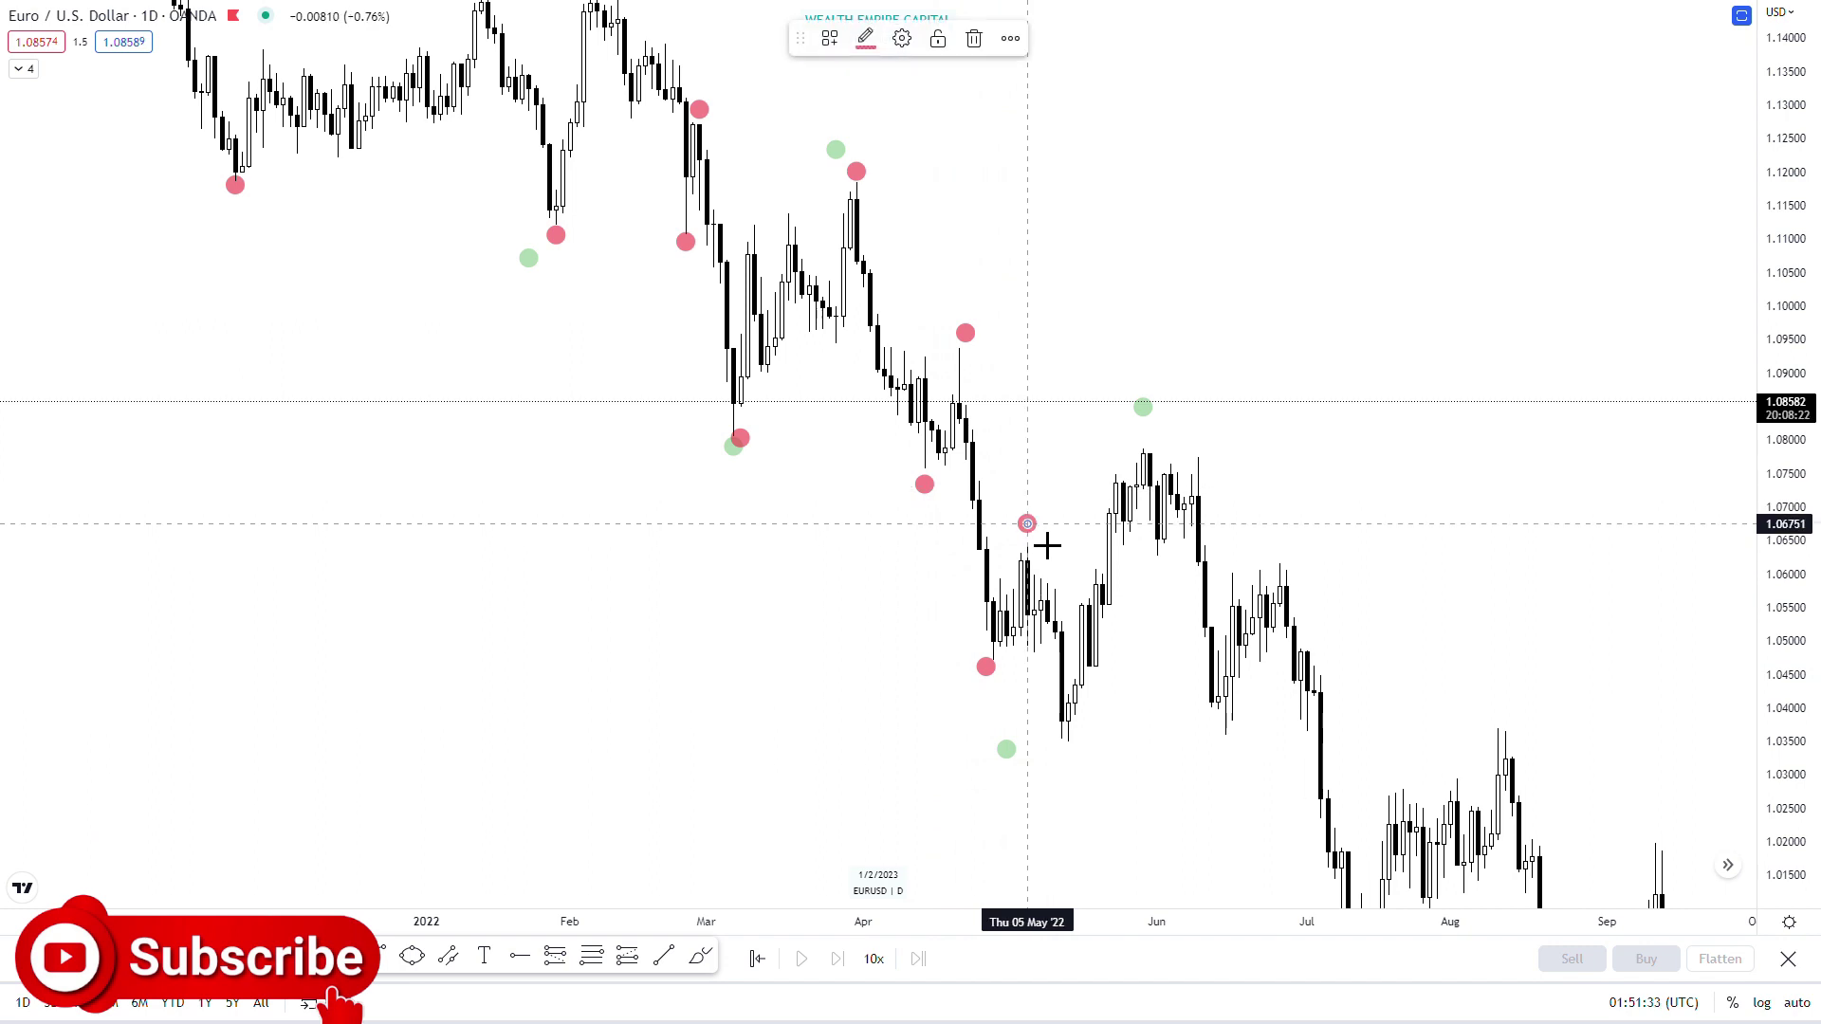
Try a break line from the late-April low to mid-May 2022, delete it, and dot the mid-May low in red.
left_click_drag(987, 667, 1081, 667)
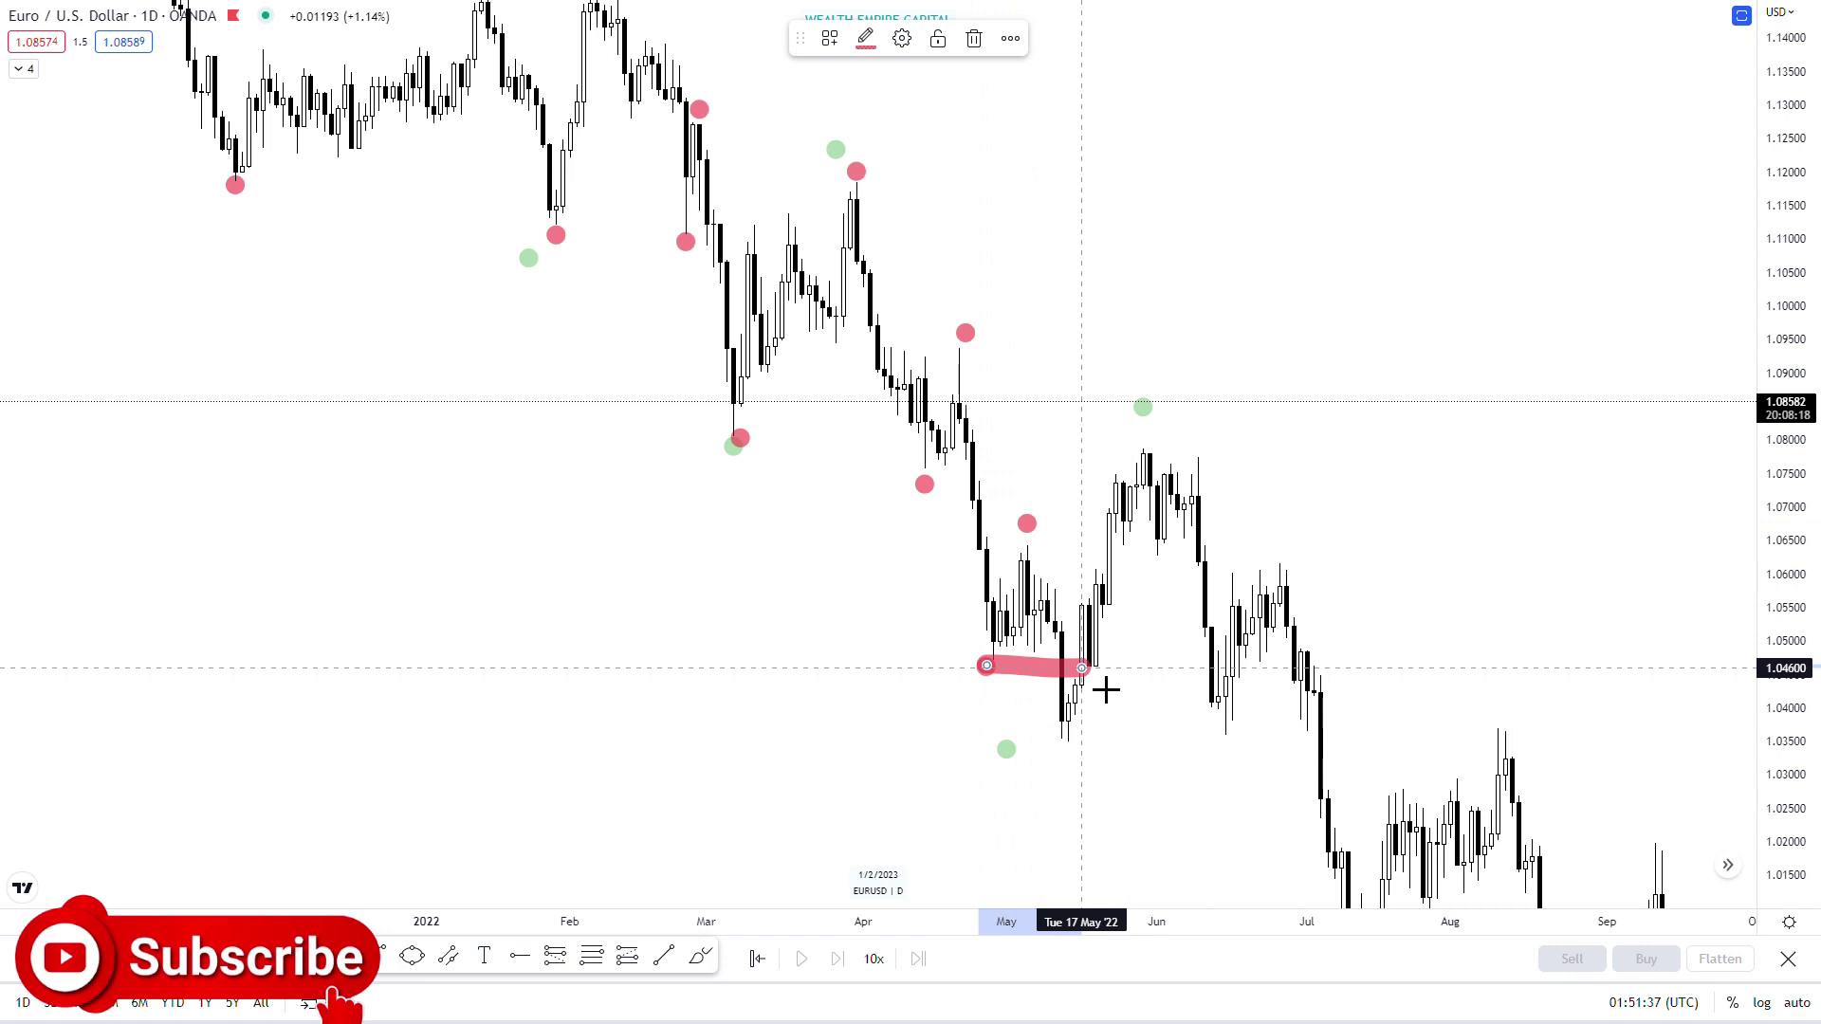
key("Delete")
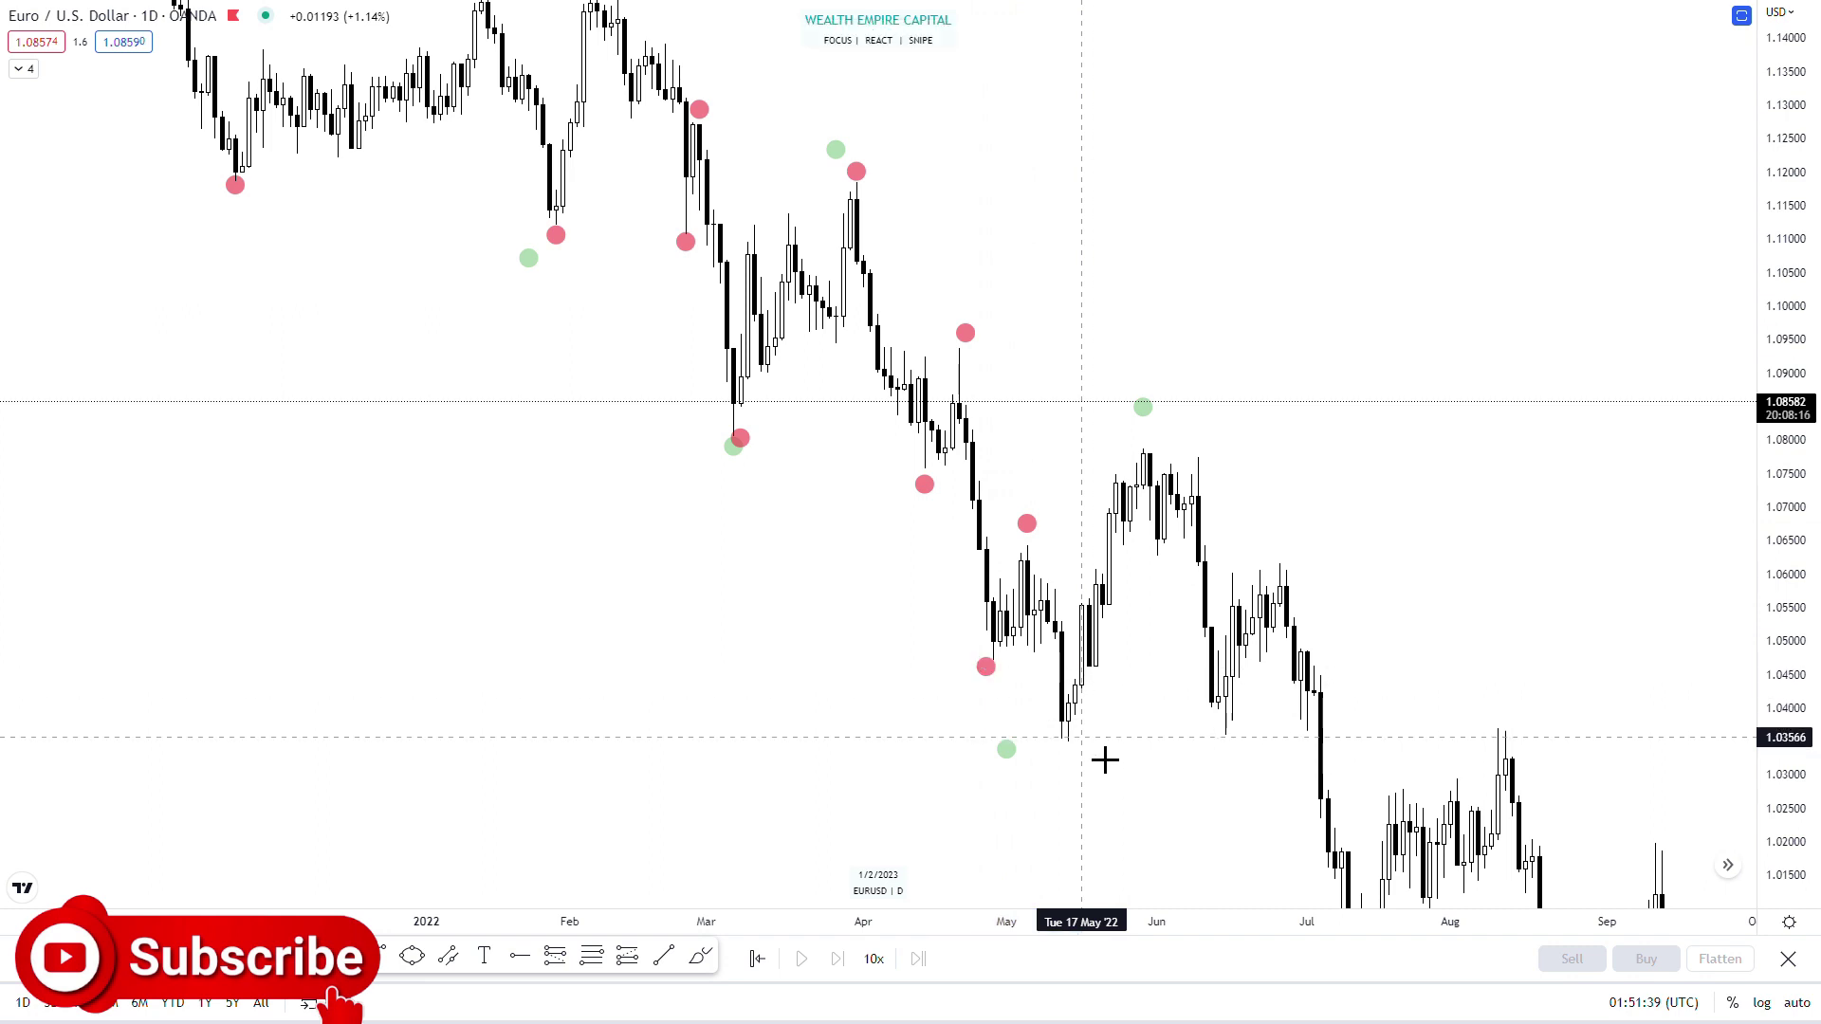
left_click(1067, 755)
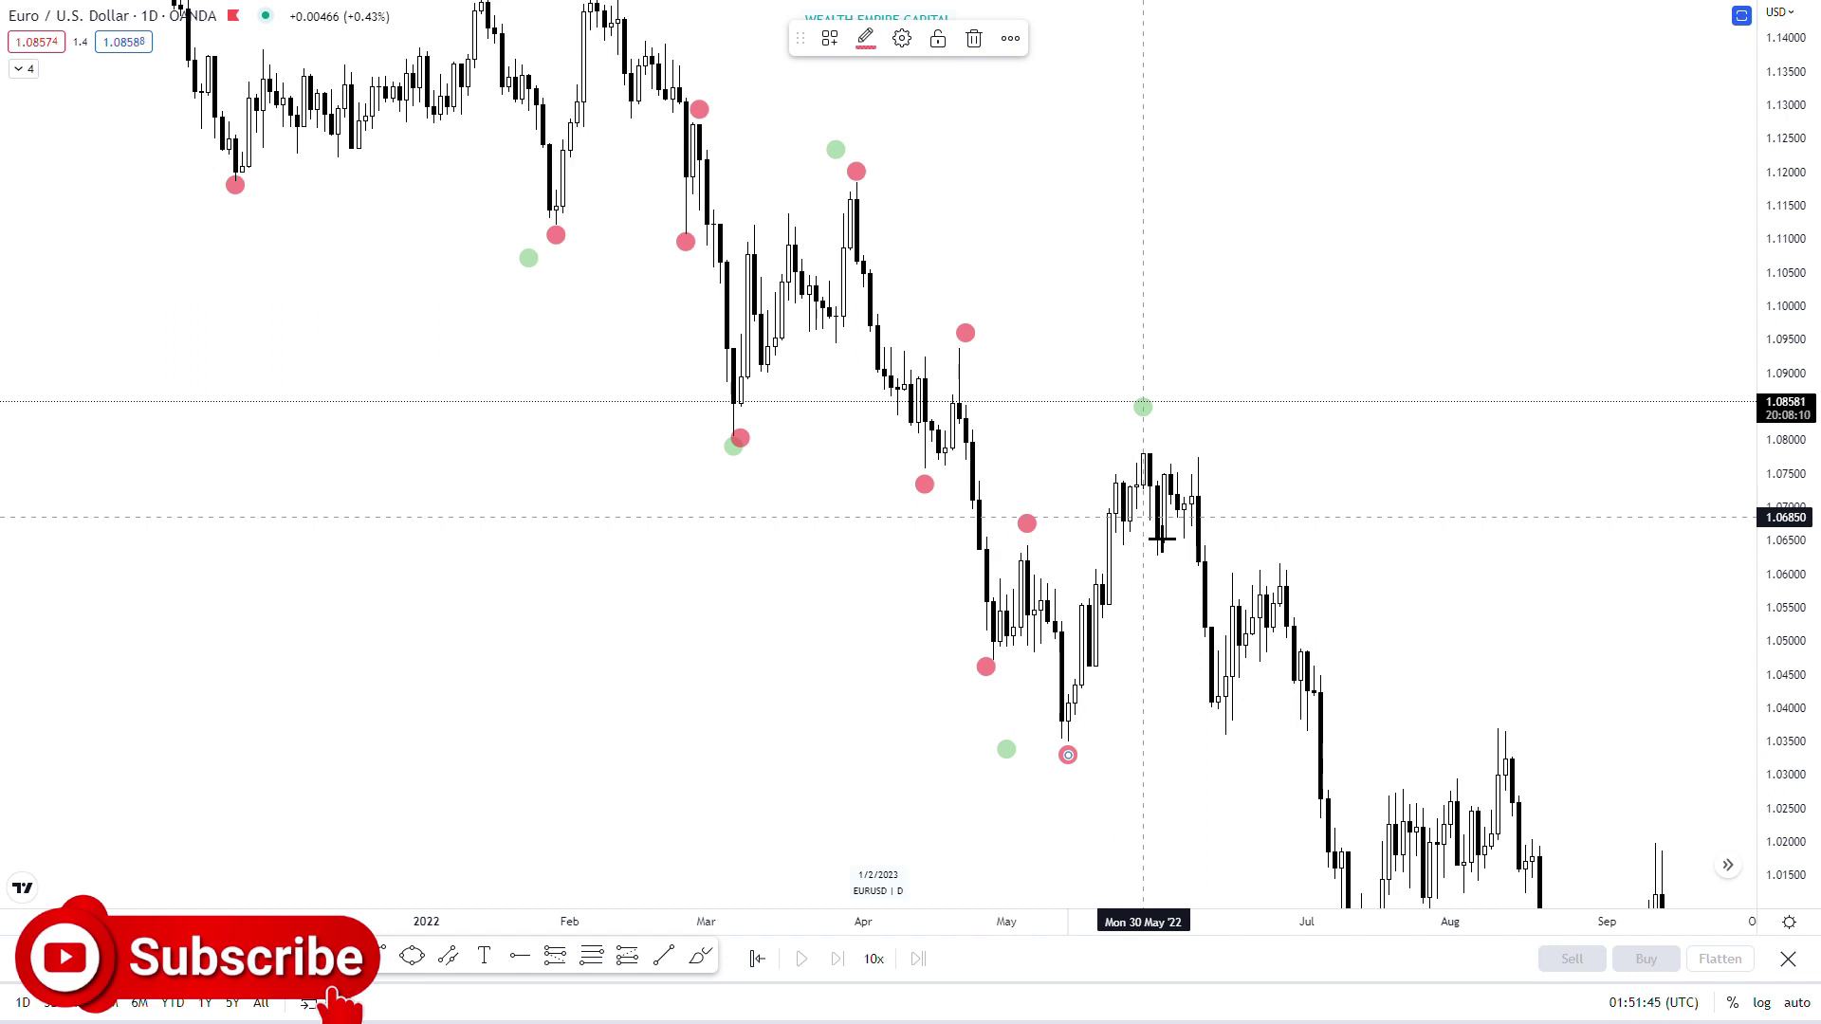
Delete a trial loop around the mid-May 2022 low and trace the down legs from the late-March and late-April highs in red.
mouse_move(1032, 542)
left_mouse_down()
mouse_move(1040, 707)
mouse_move(1078, 612)
left_mouse_up()
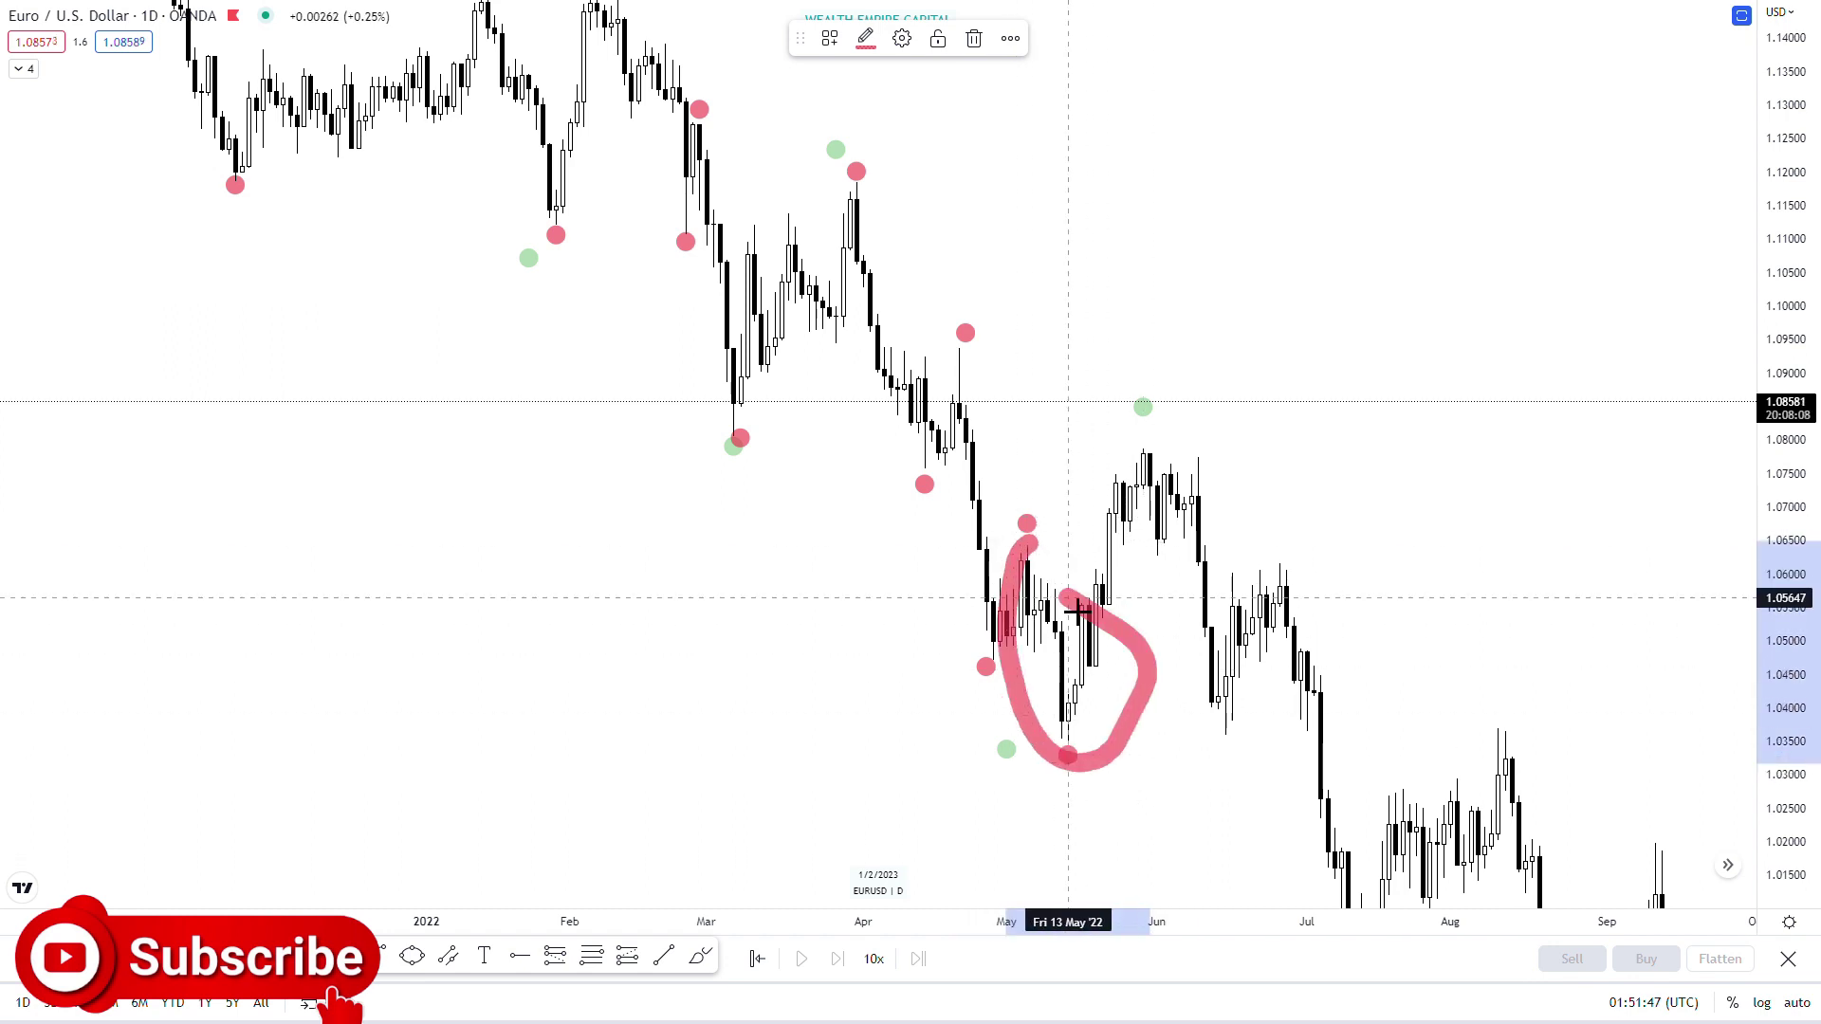
key("Delete")
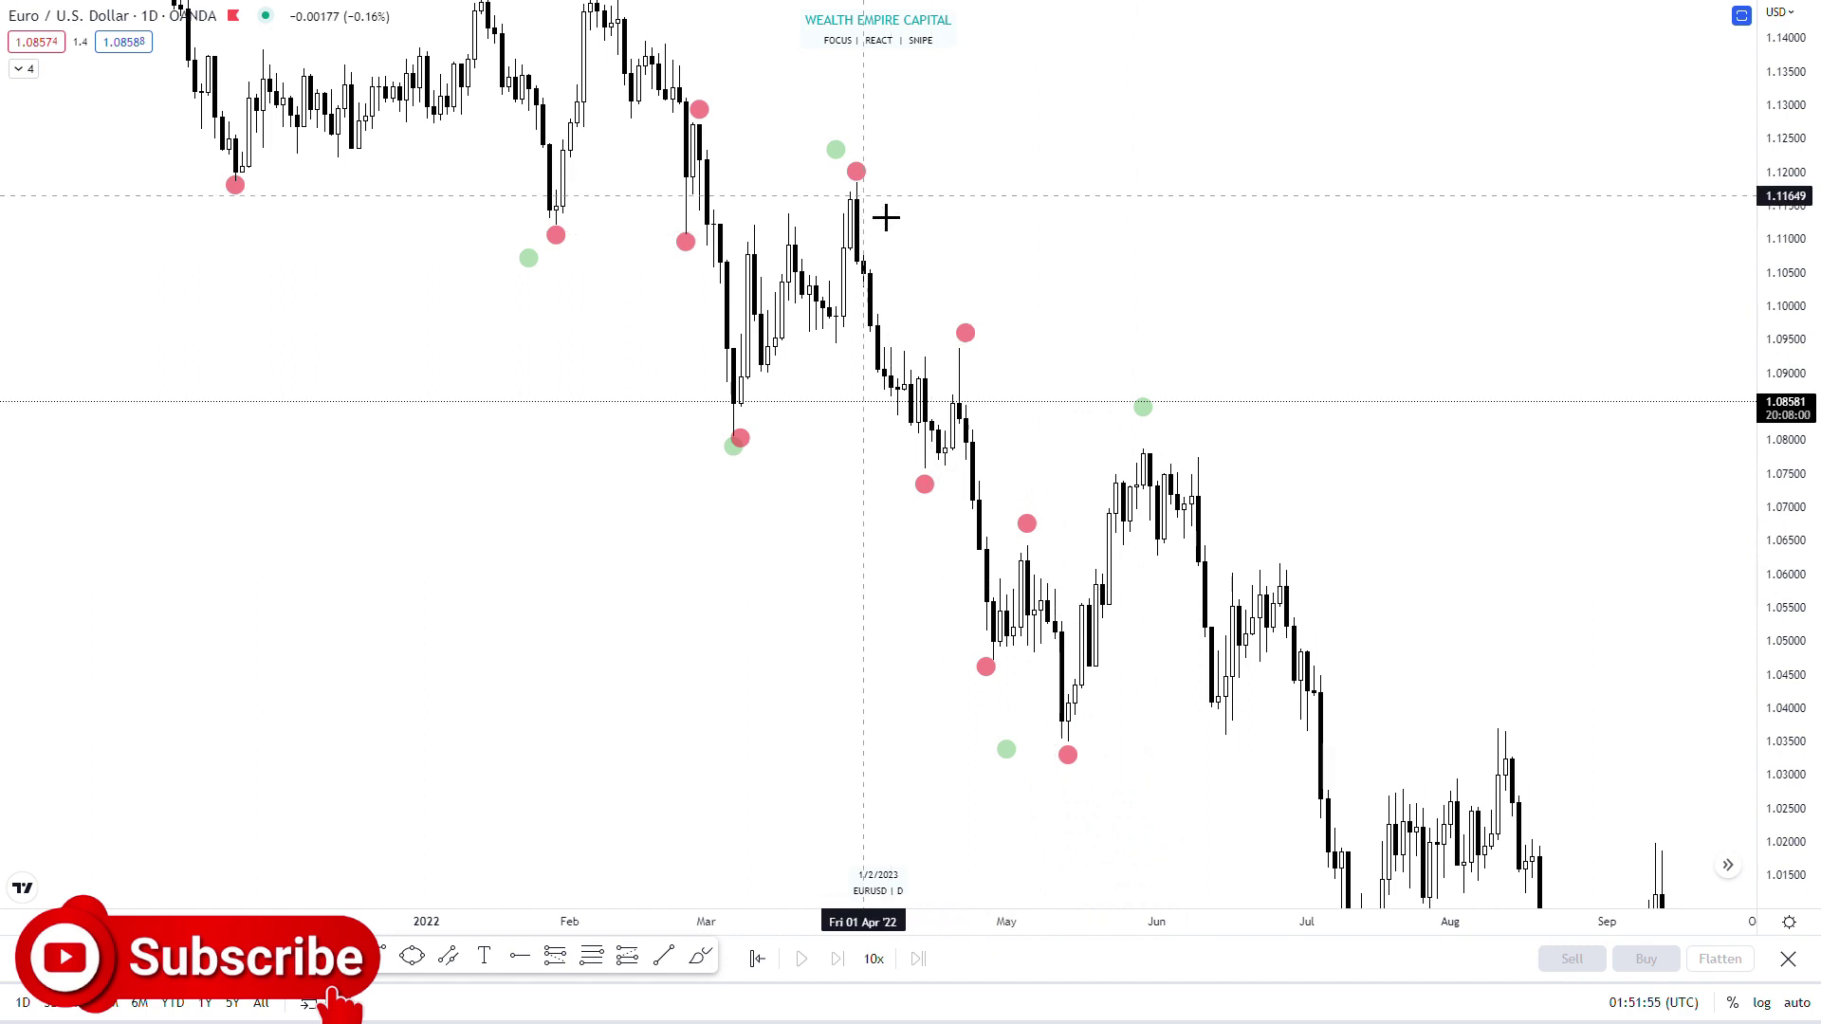
left_click_drag(863, 197, 911, 484)
mouse_move(952, 358)
left_mouse_down()
mouse_move(942, 479)
mouse_move(965, 679)
left_mouse_up()
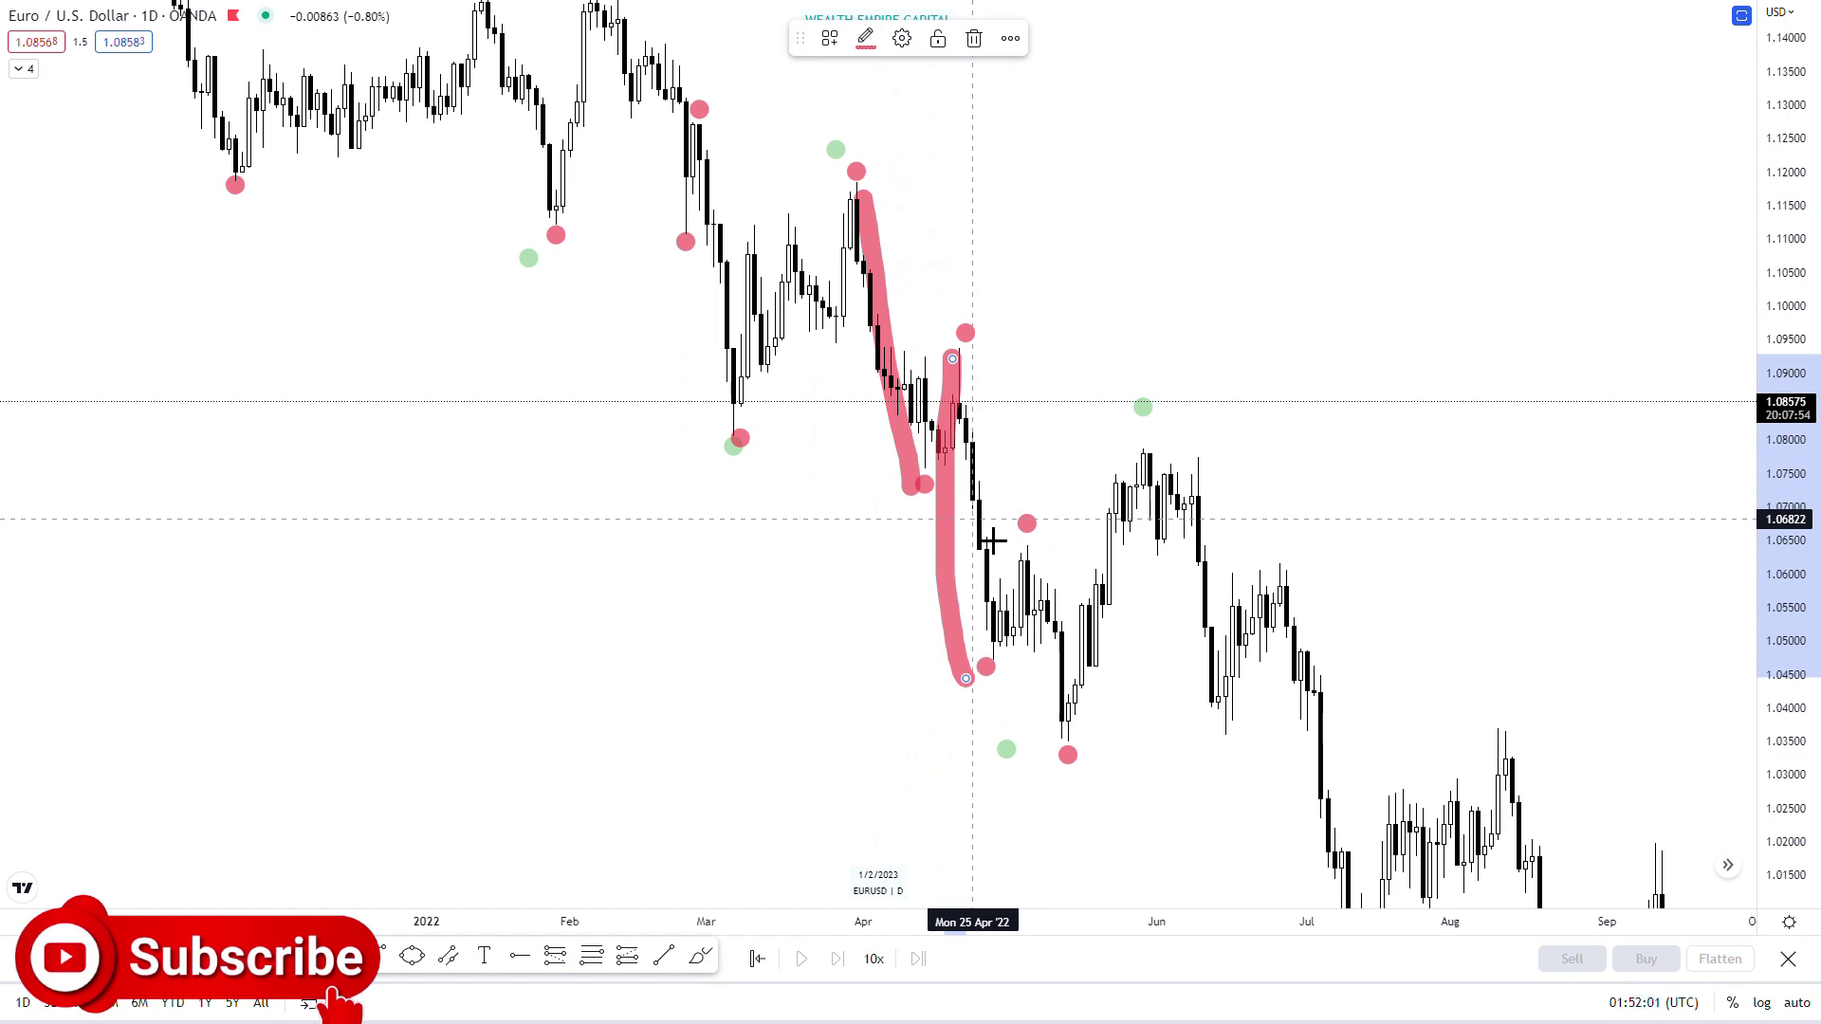
Trace the leg from the early-May 2022 high to the mid-May low in red, undoing the trial rally strokes and break line.
mouse_move(1028, 550)
left_mouse_down()
mouse_move(1068, 736)
mouse_move(1099, 691)
mouse_move(1129, 437)
mouse_move(1036, 548)
mouse_move(1137, 537)
left_mouse_up()
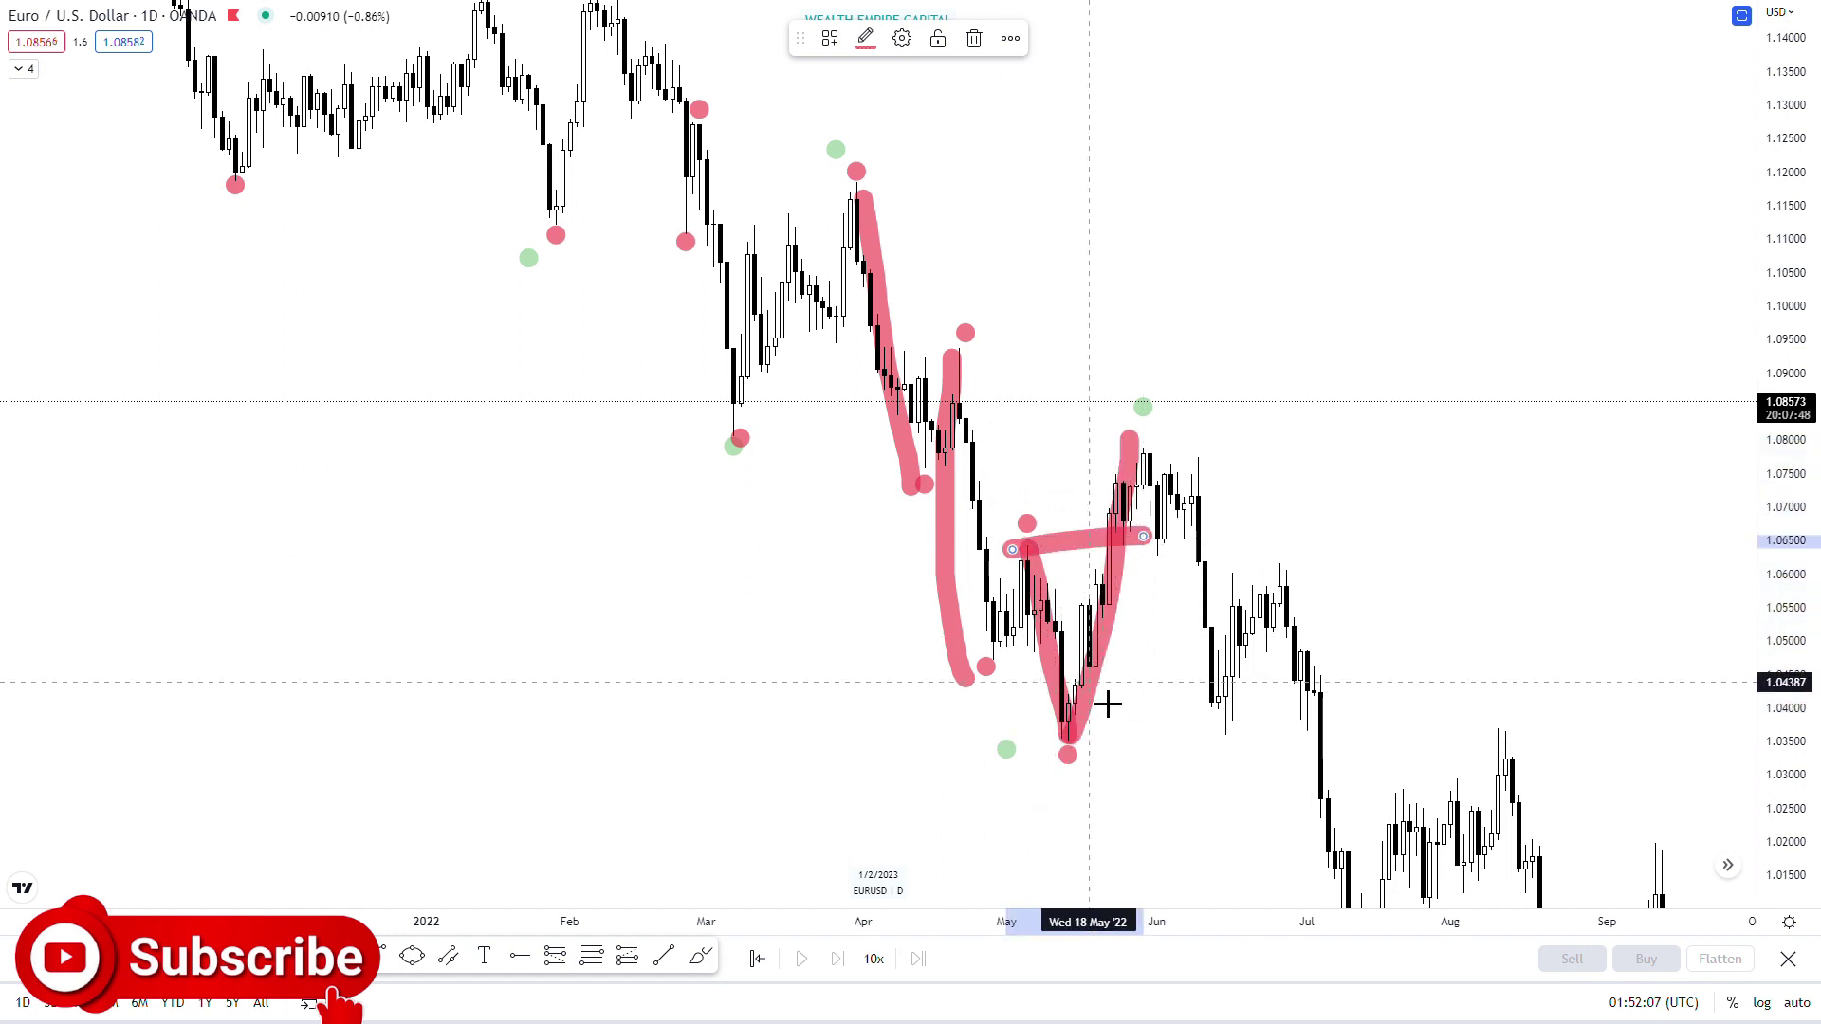
left_click_drag(1086, 685, 1150, 483)
key("ctrl+z")
key("ctrl+z")
key("ctrl+z")
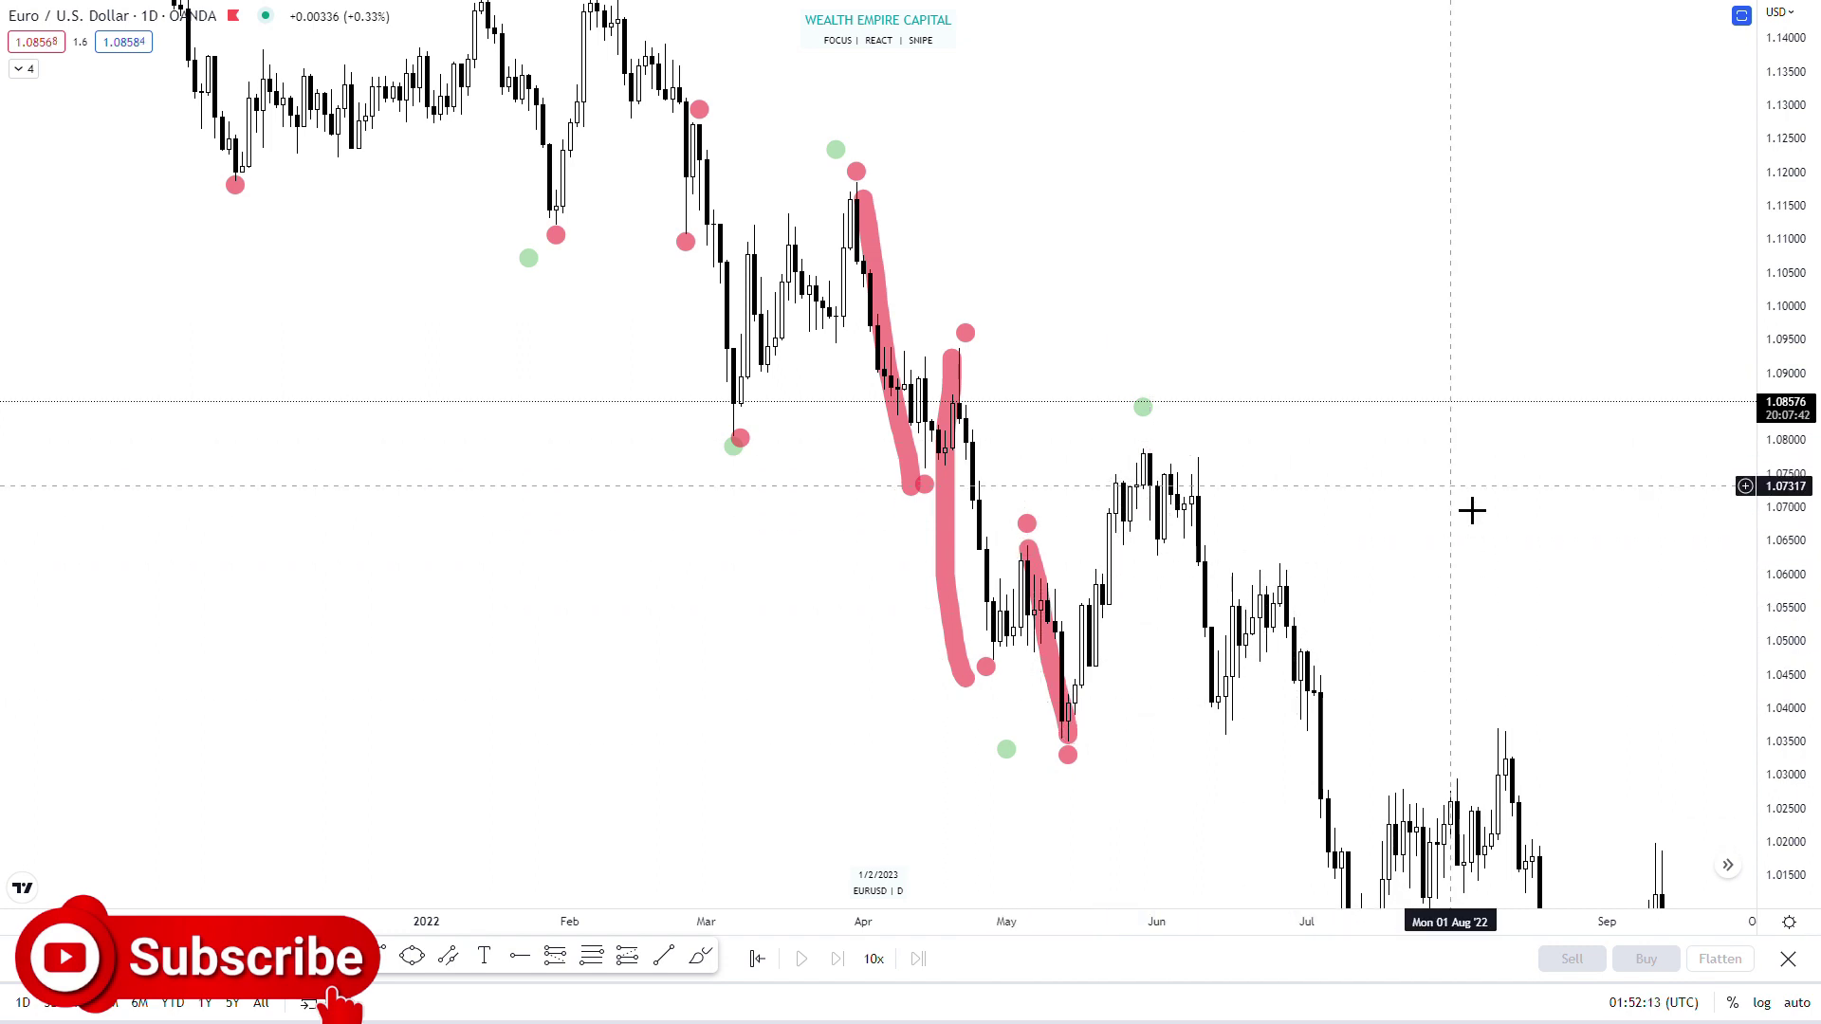
Draw a red break line from the mid-May 2022 low to early July and trace the decline from the early-June high with three strokes.
left_click_drag(1471, 508, 1170, 260)
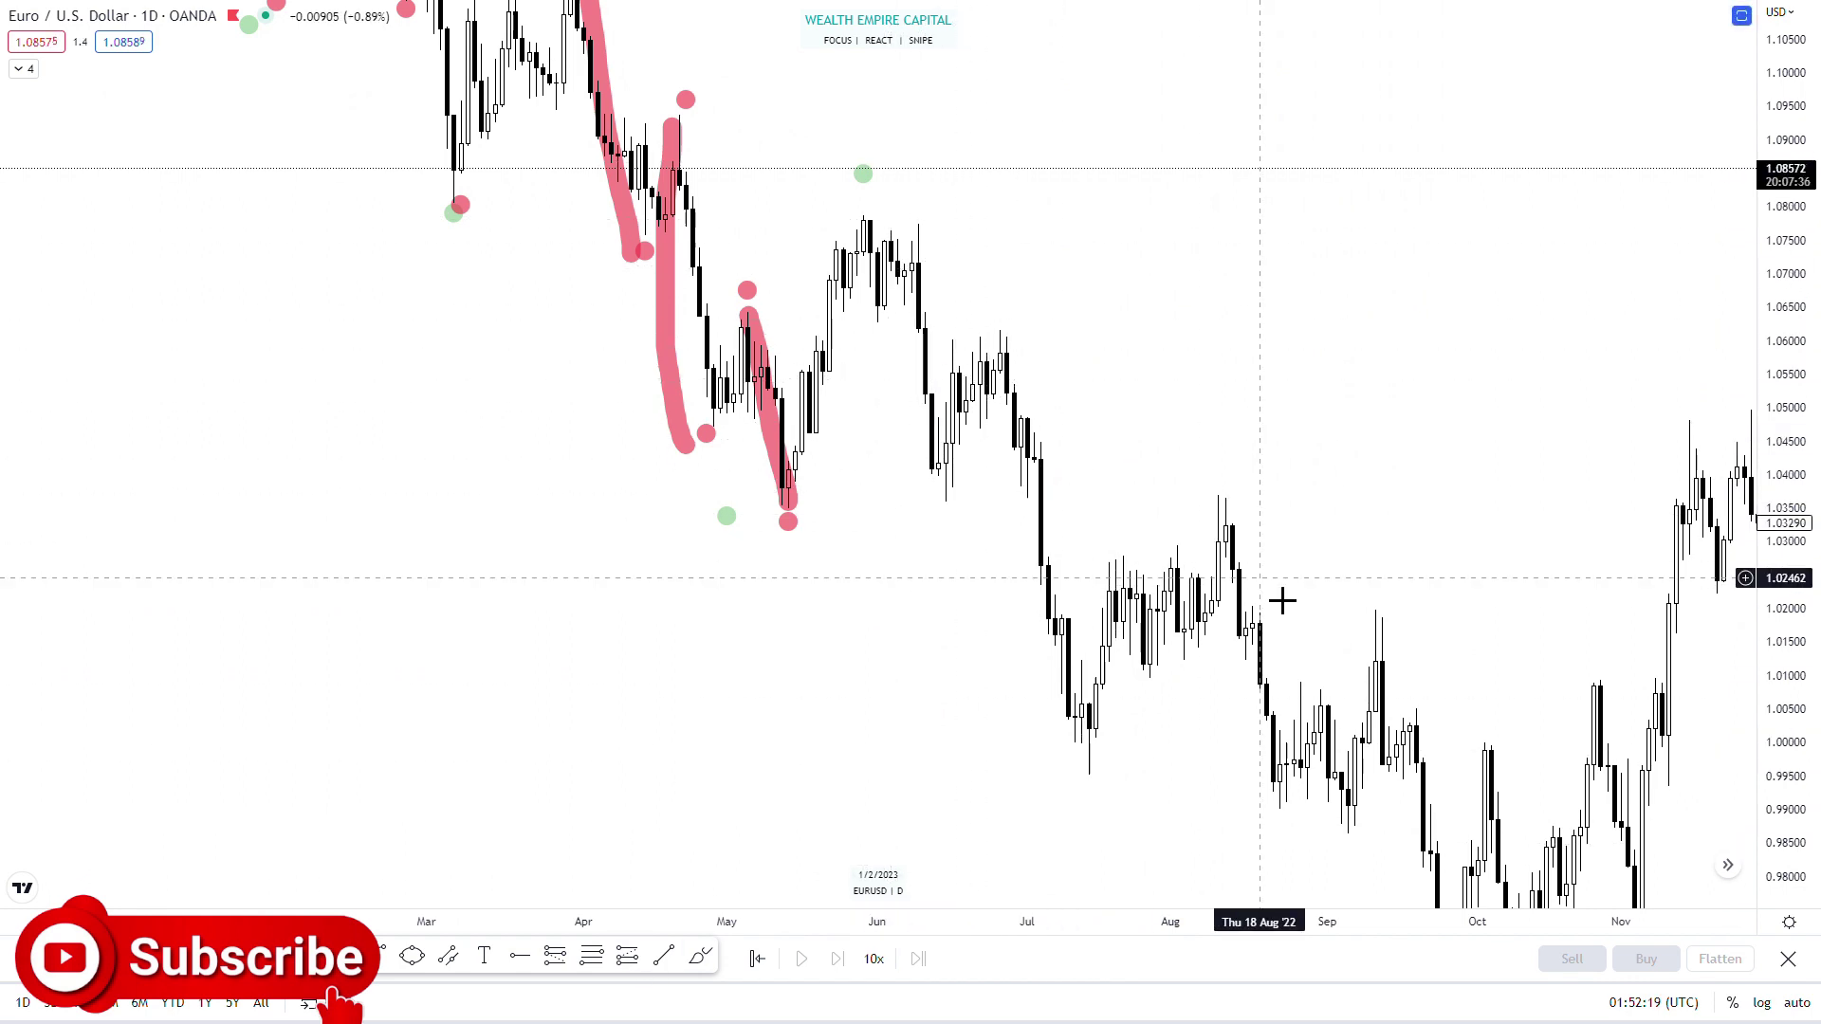
left_click_drag(1314, 549, 1107, 427)
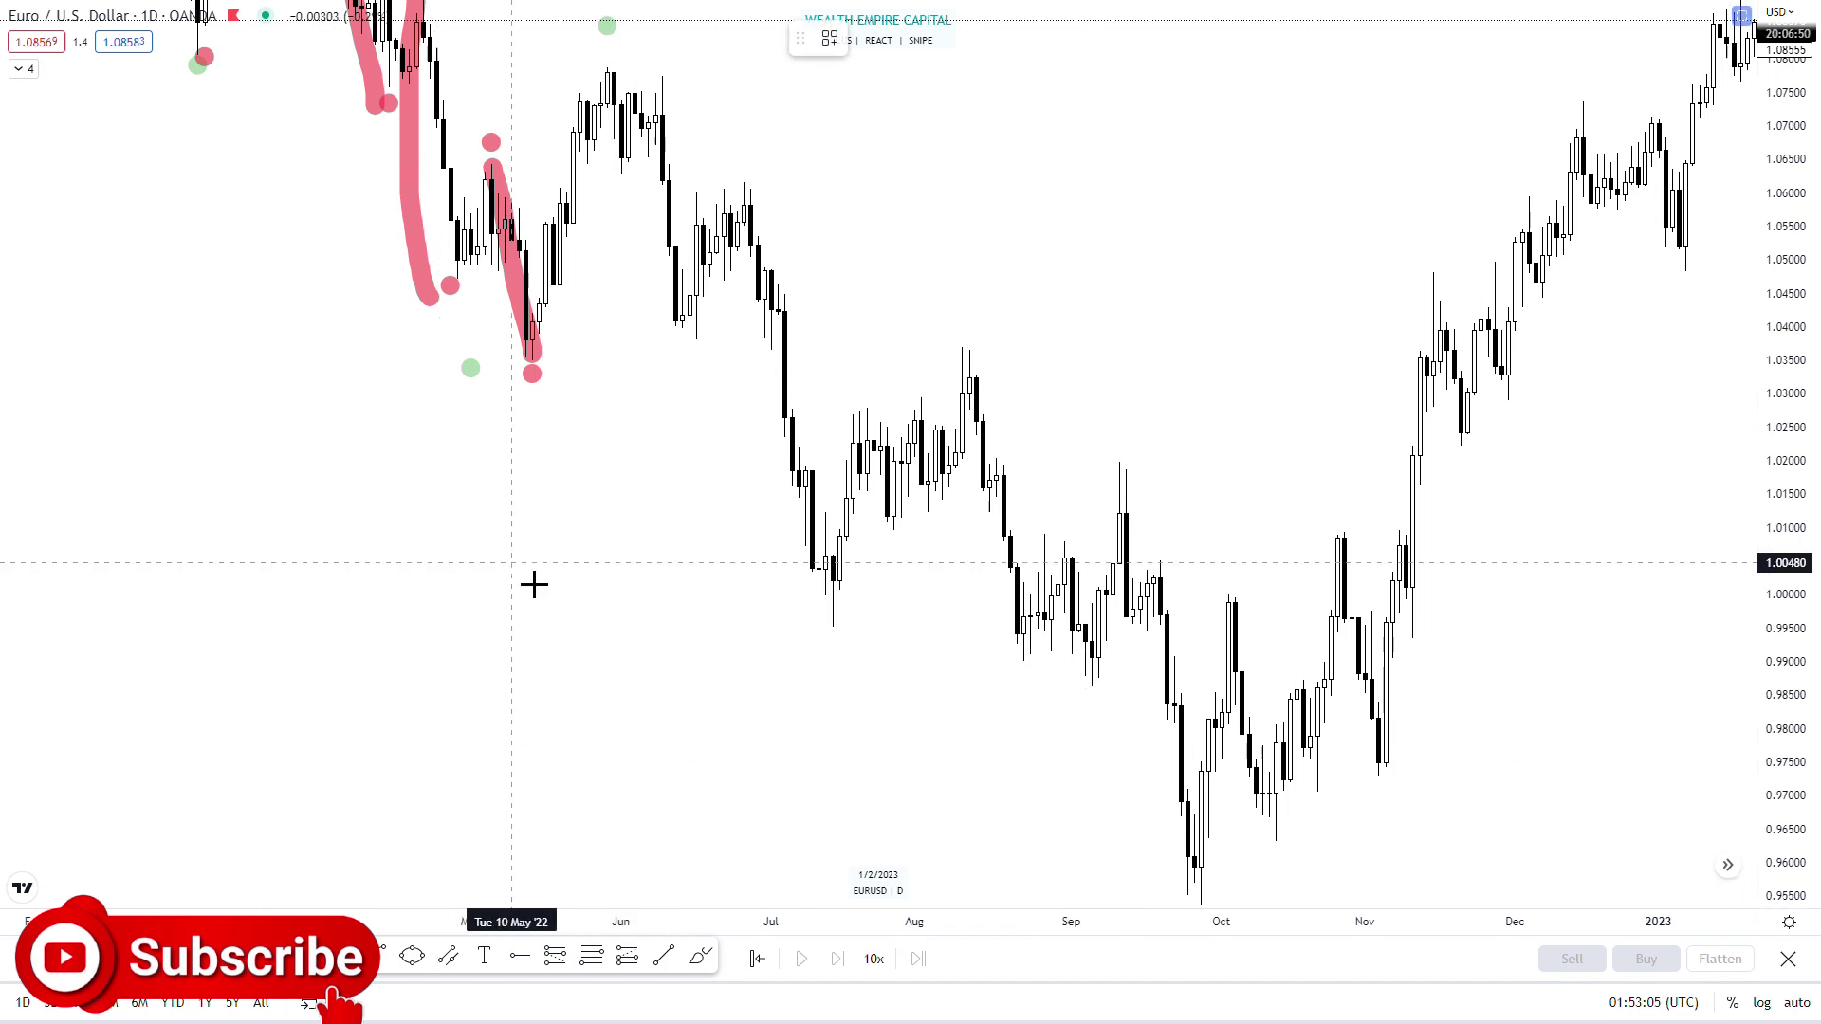
left_click_drag(628, 86, 764, 388)
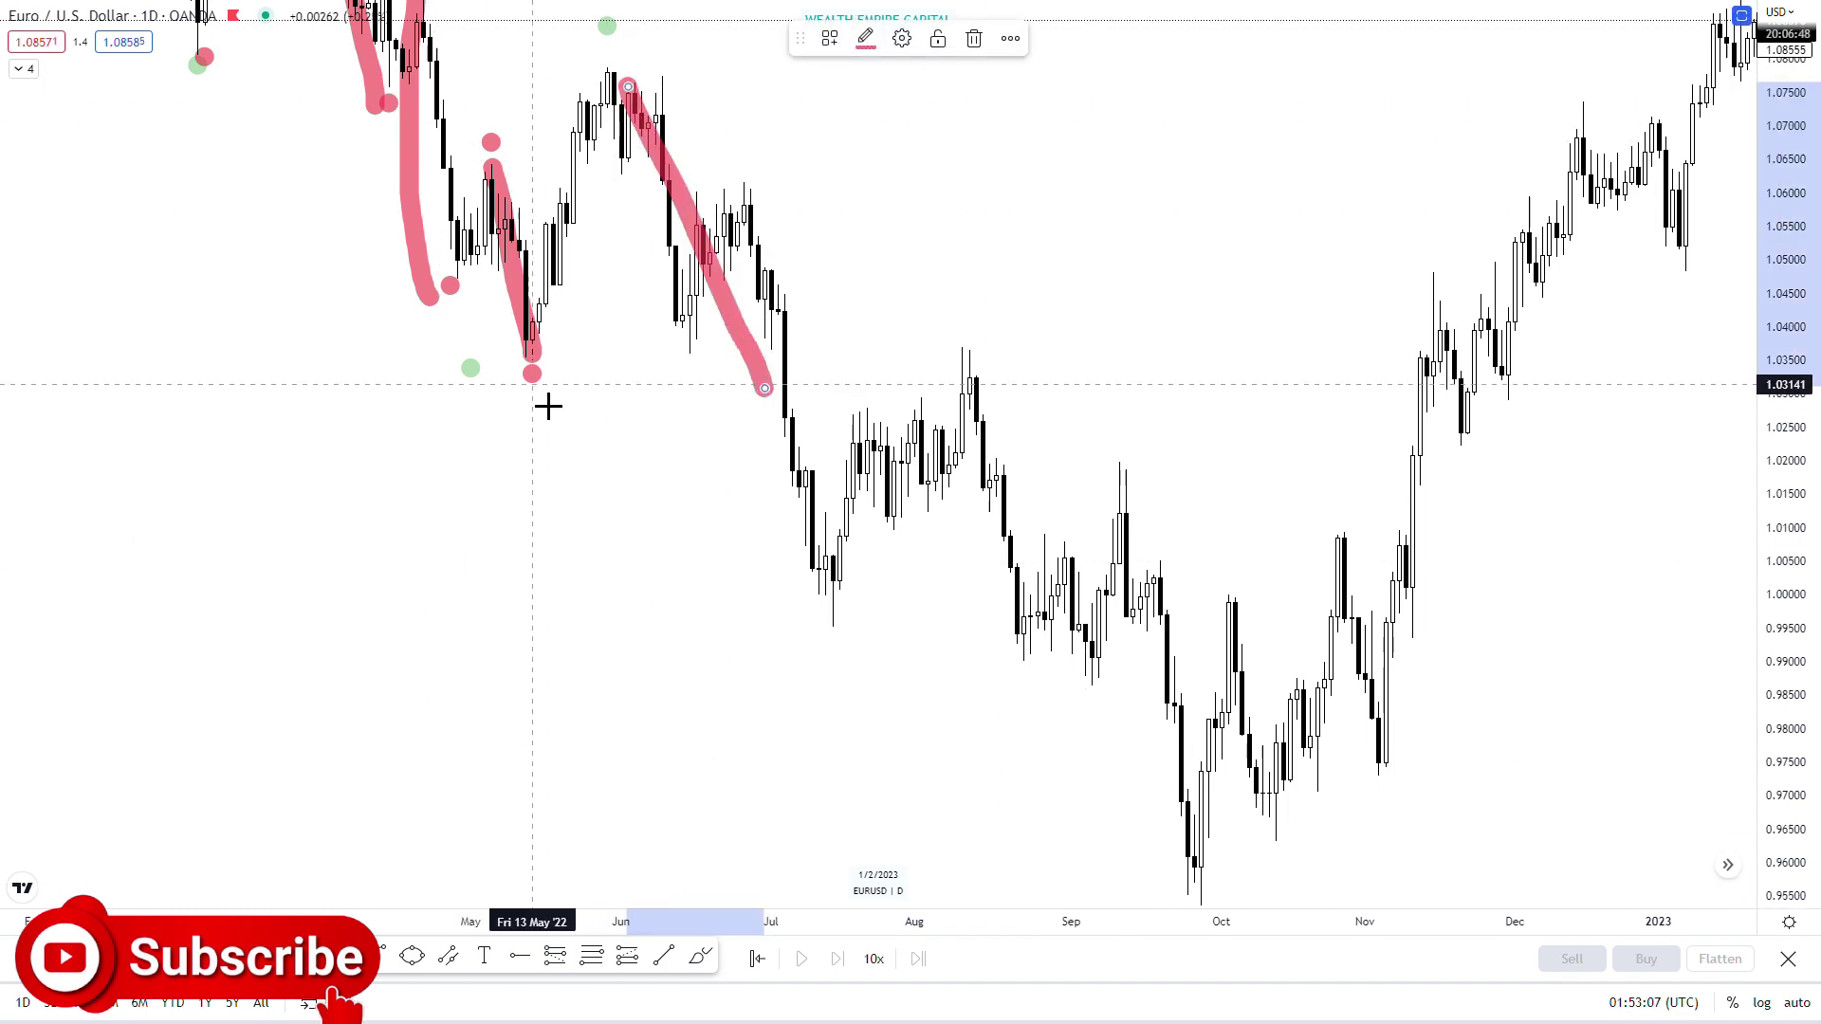
left_click_drag(528, 365, 782, 356)
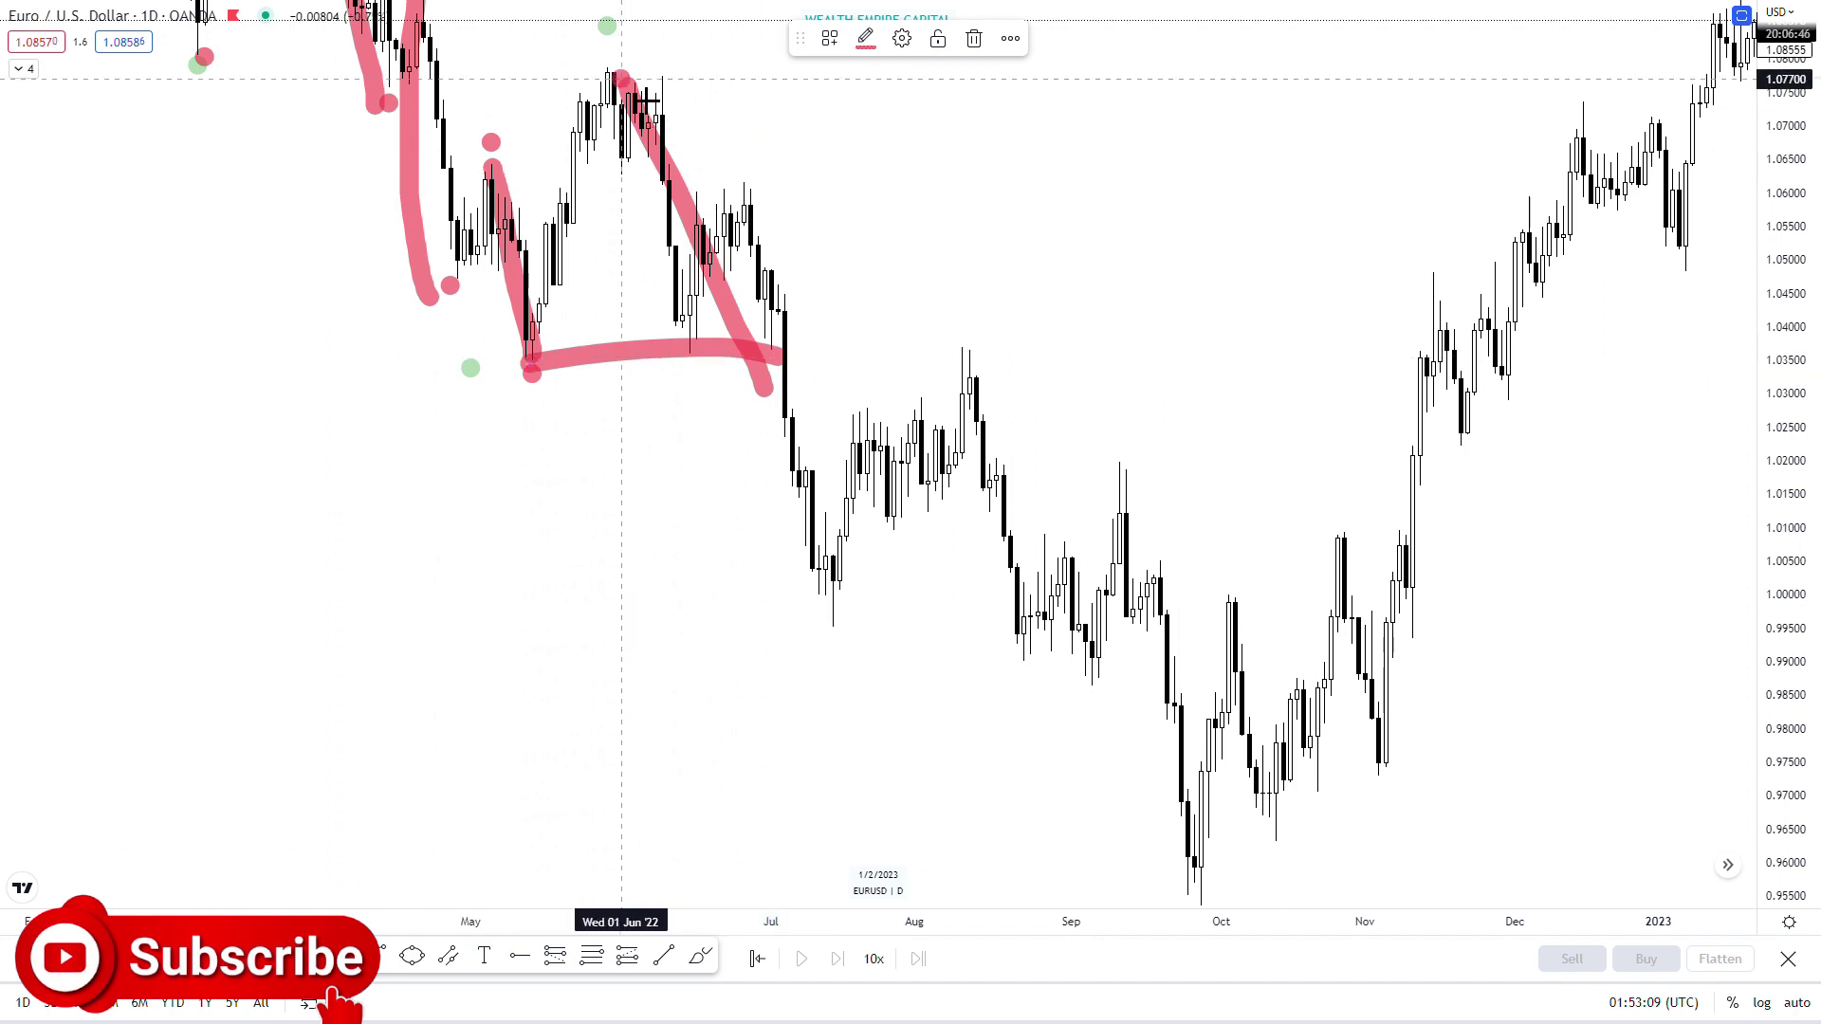
left_click_drag(621, 81, 823, 588)
left_click_drag(617, 92, 935, 690)
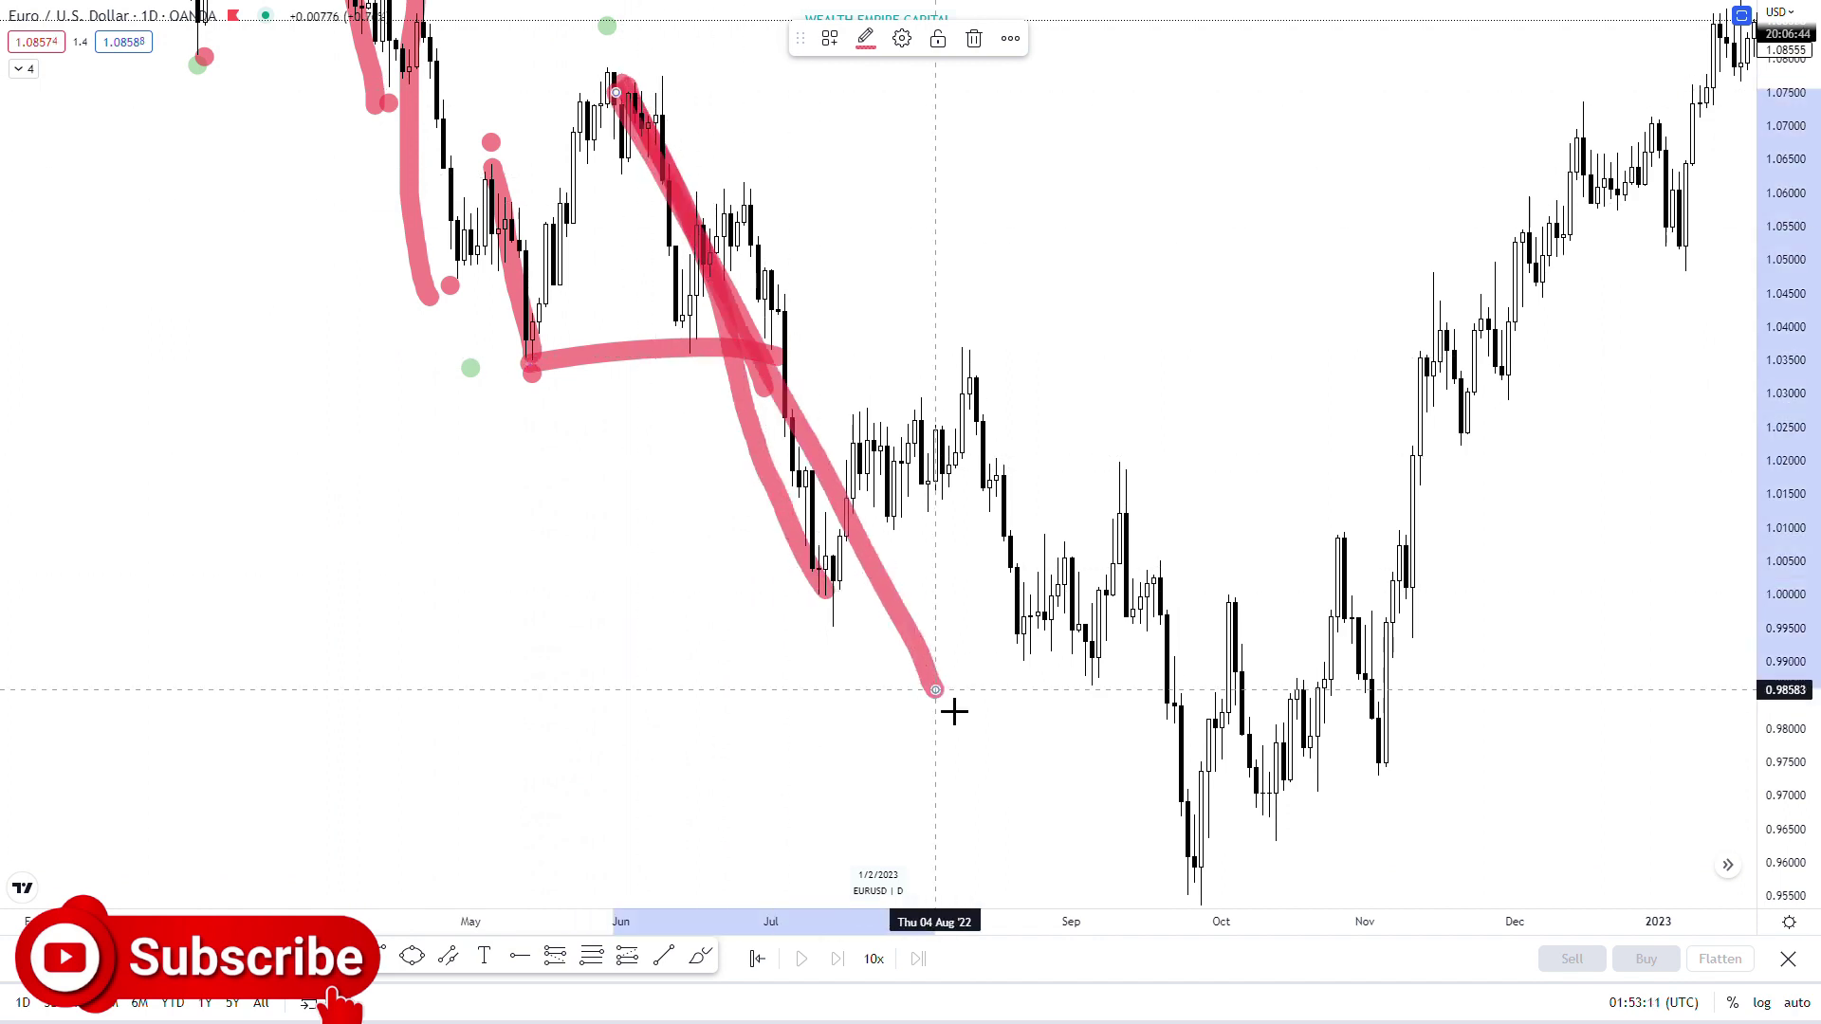
scroll(967, 474, "down", 3)
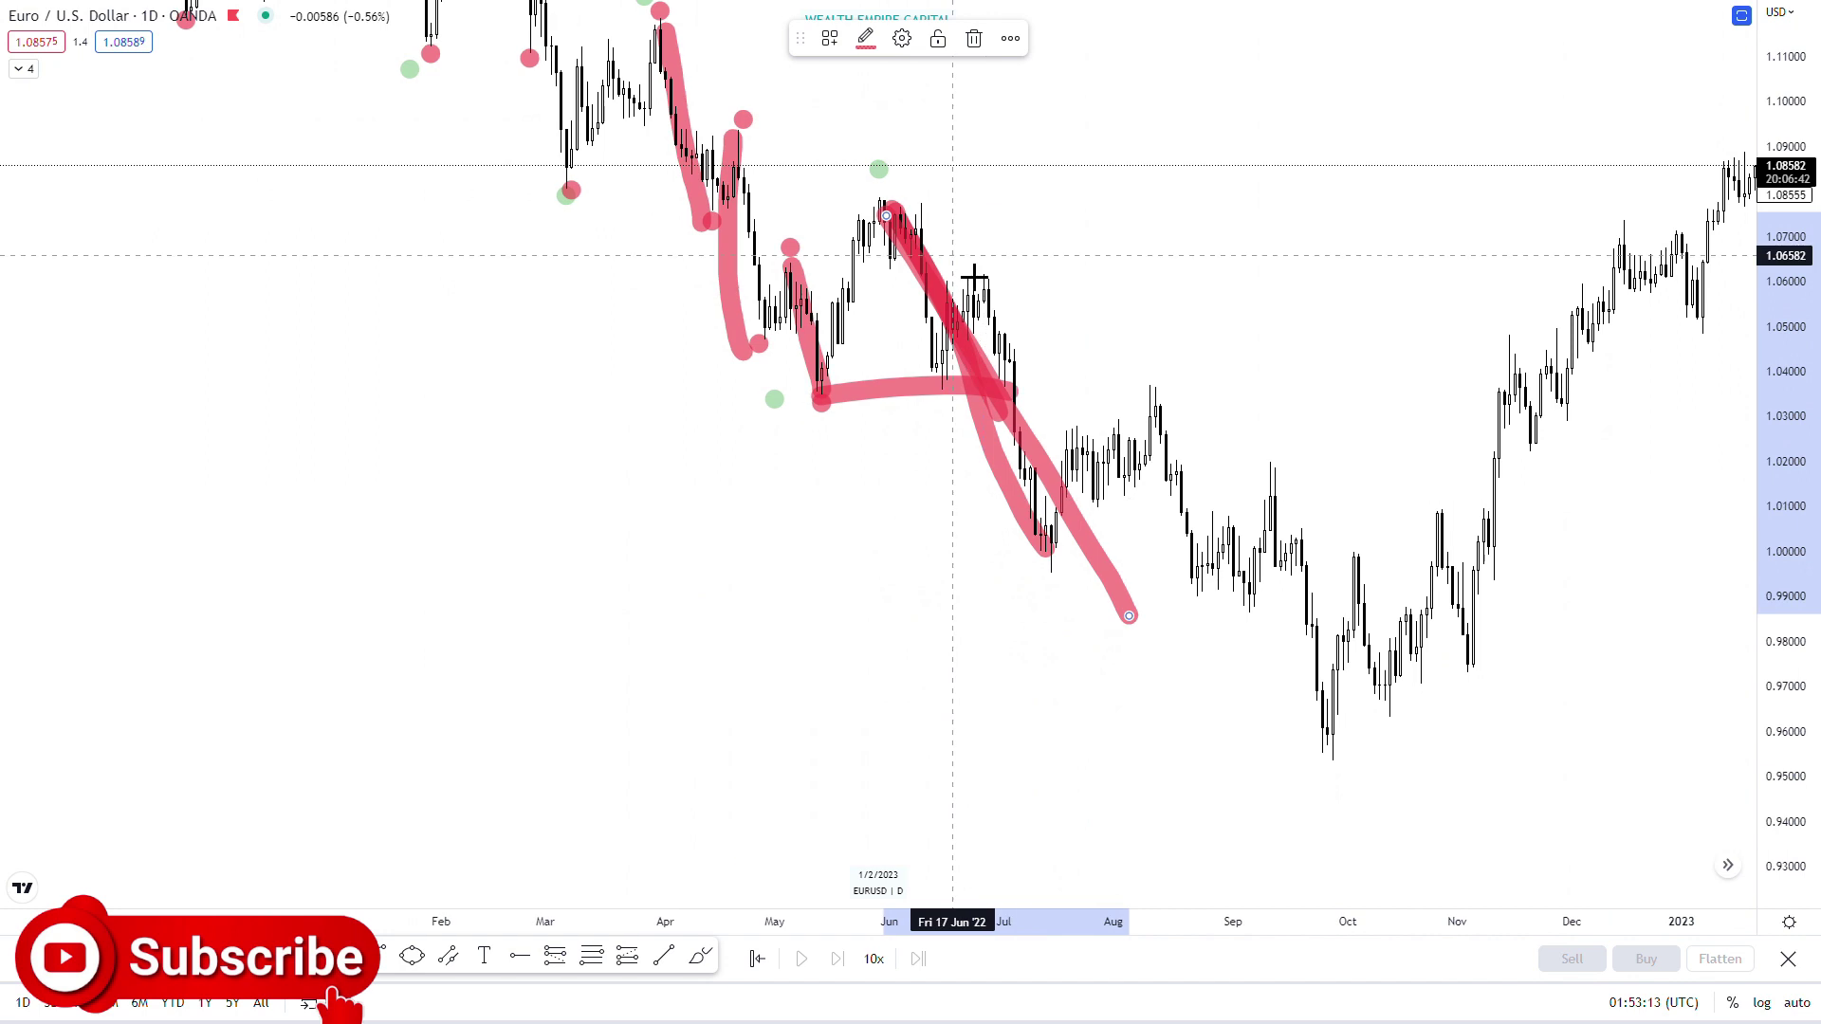
left_click_drag(974, 277, 933, 424)
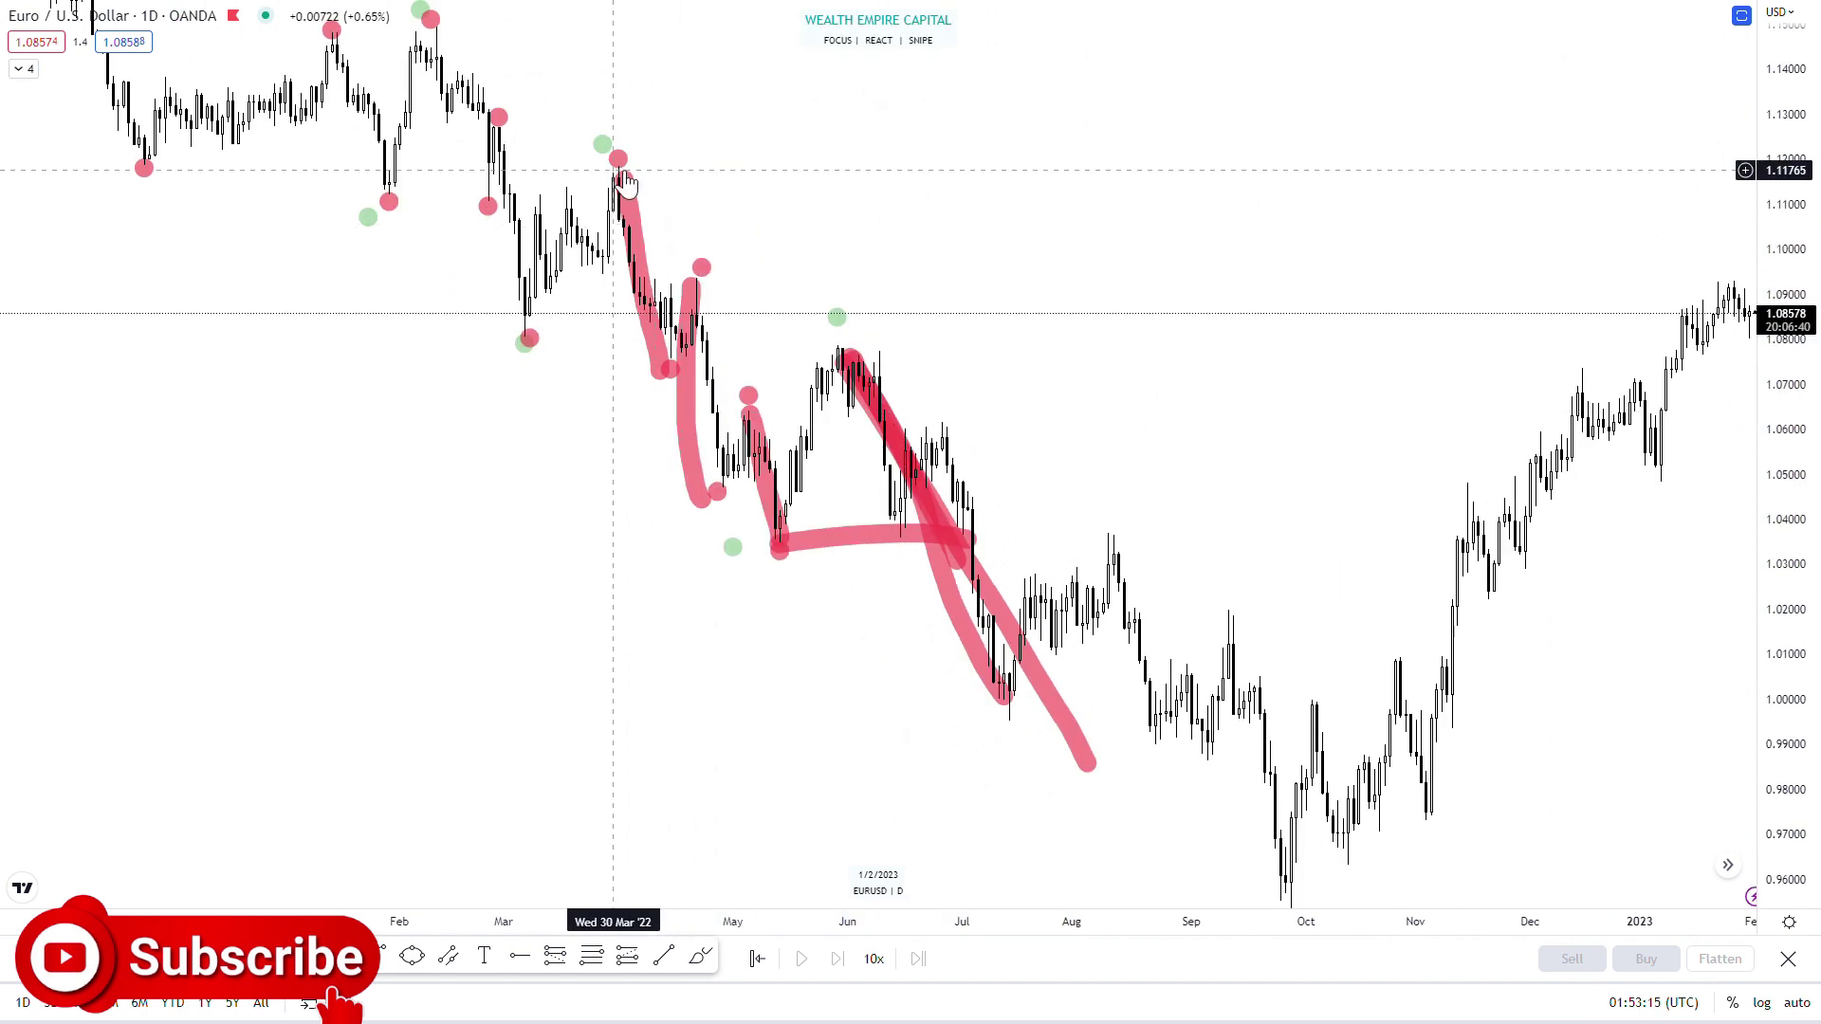